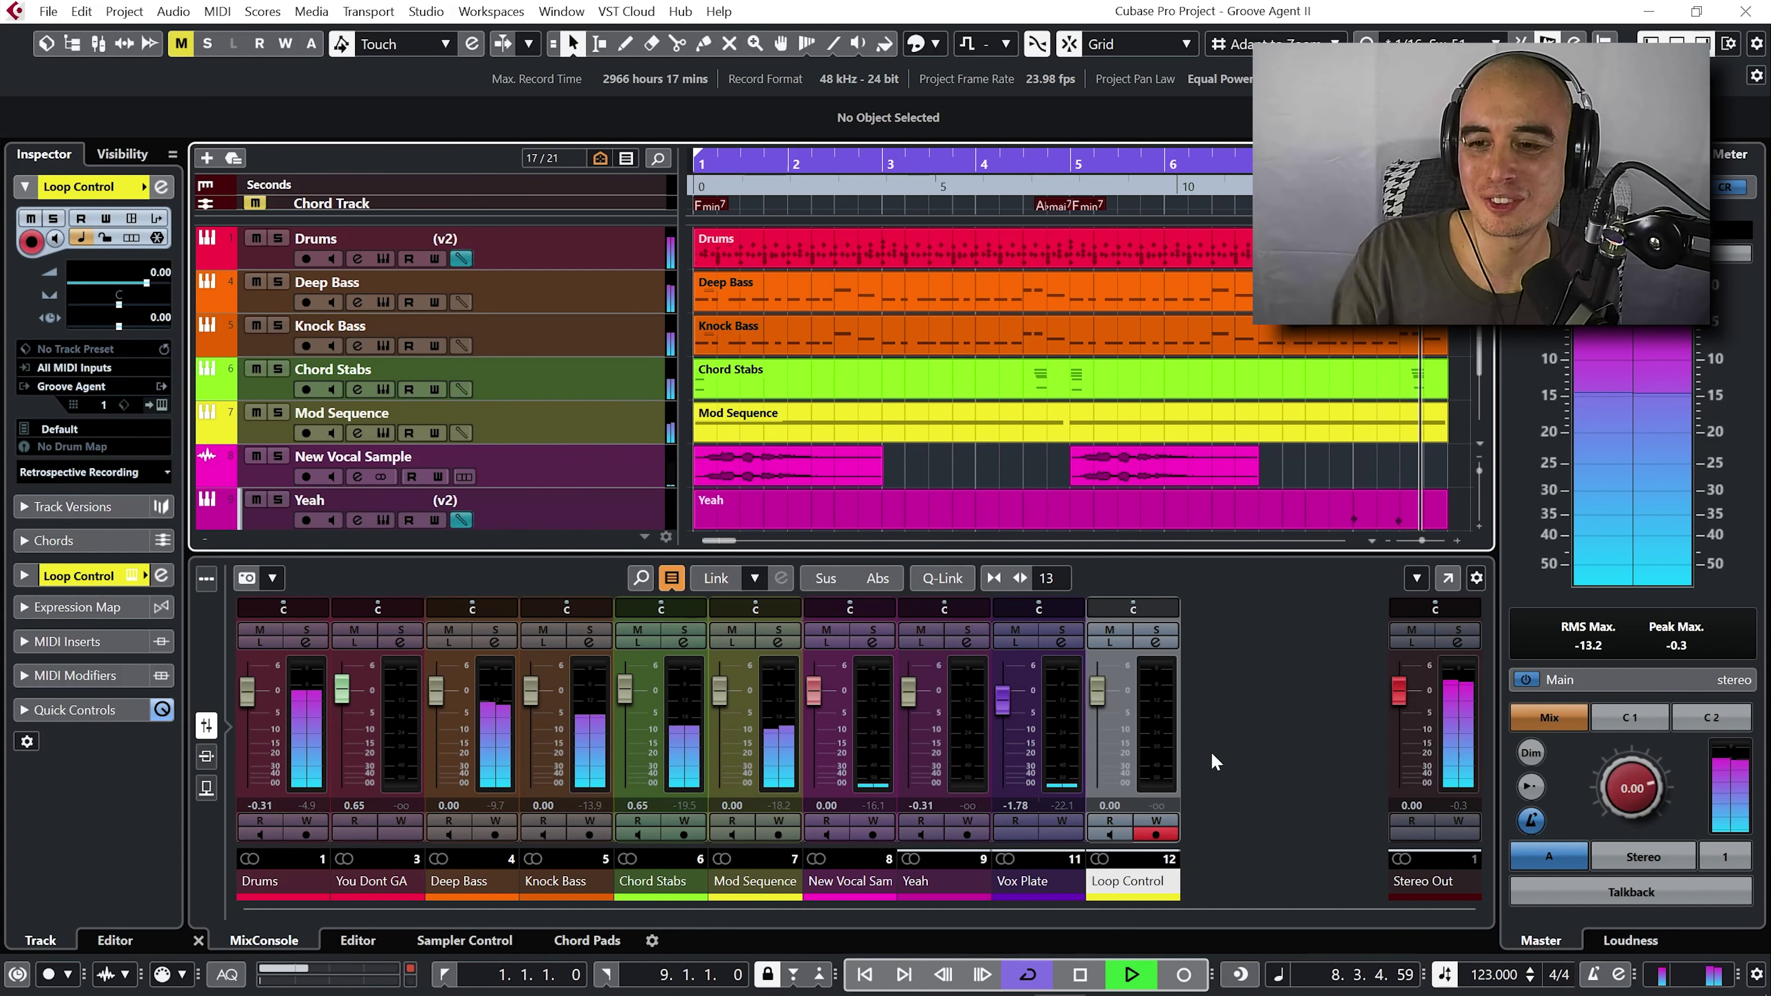
# - Stop the full-mix playback, then solo the Drums track and audition it with its Groove Agent instrument open
pyautogui.press('space')
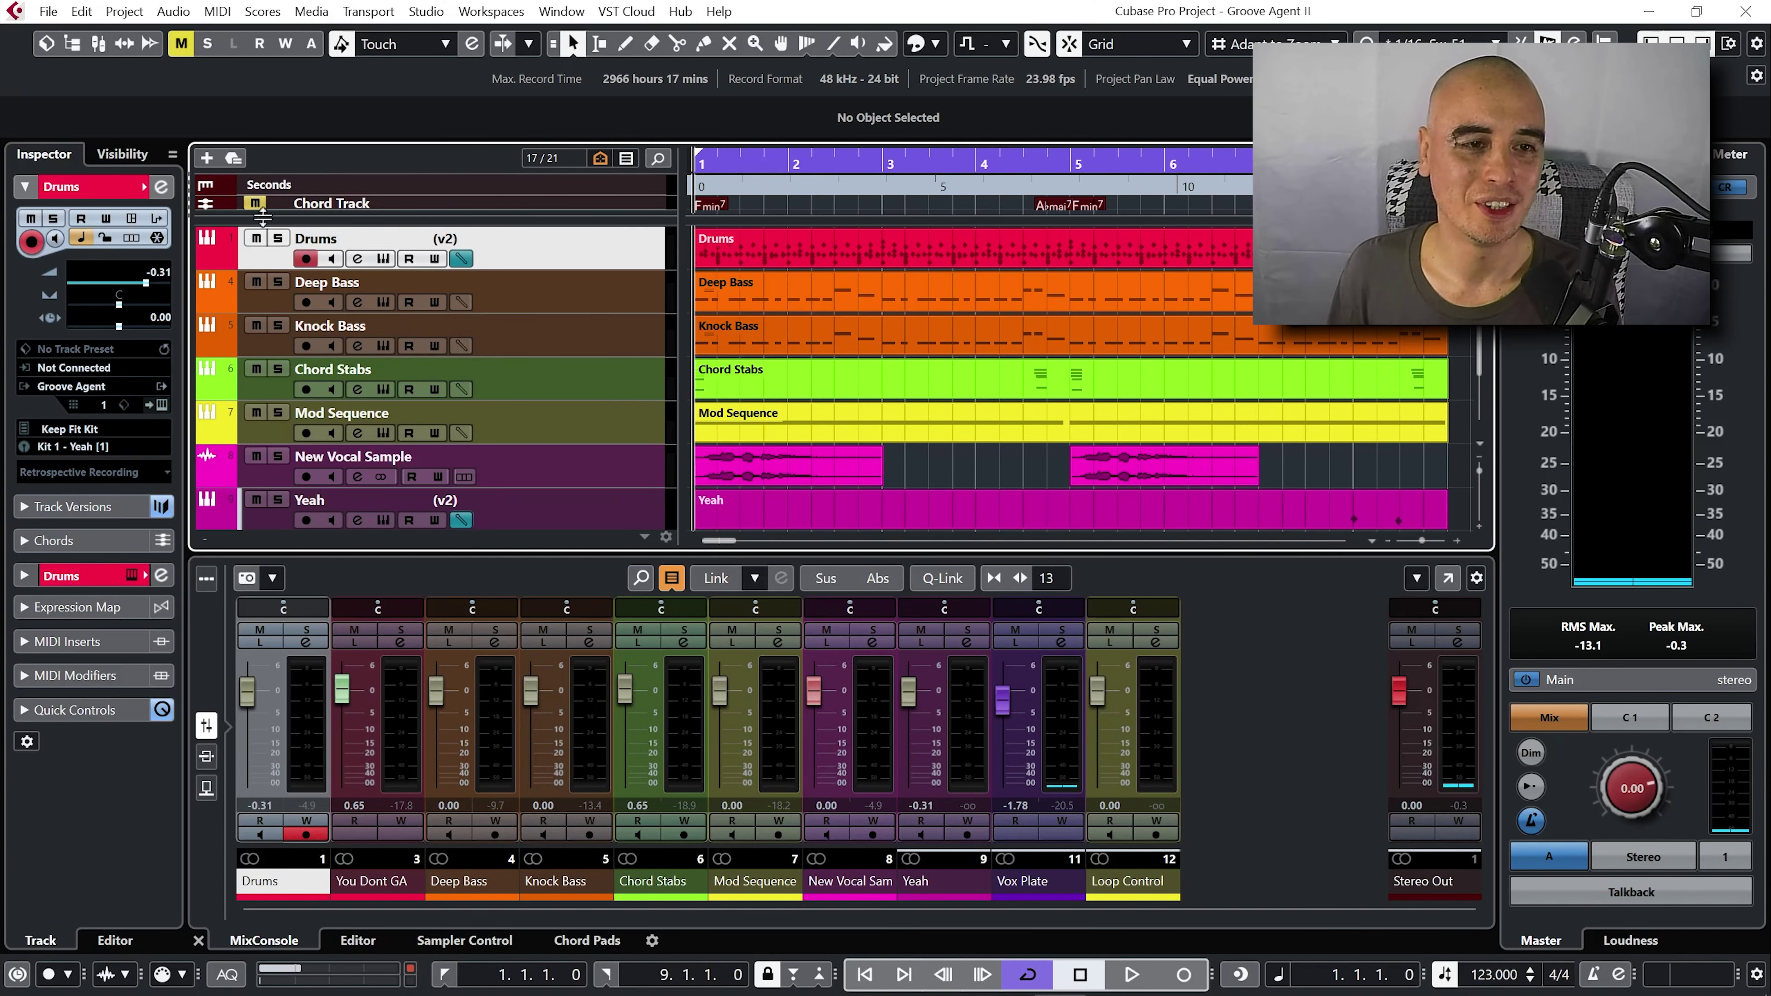
pyautogui.click(278, 239)
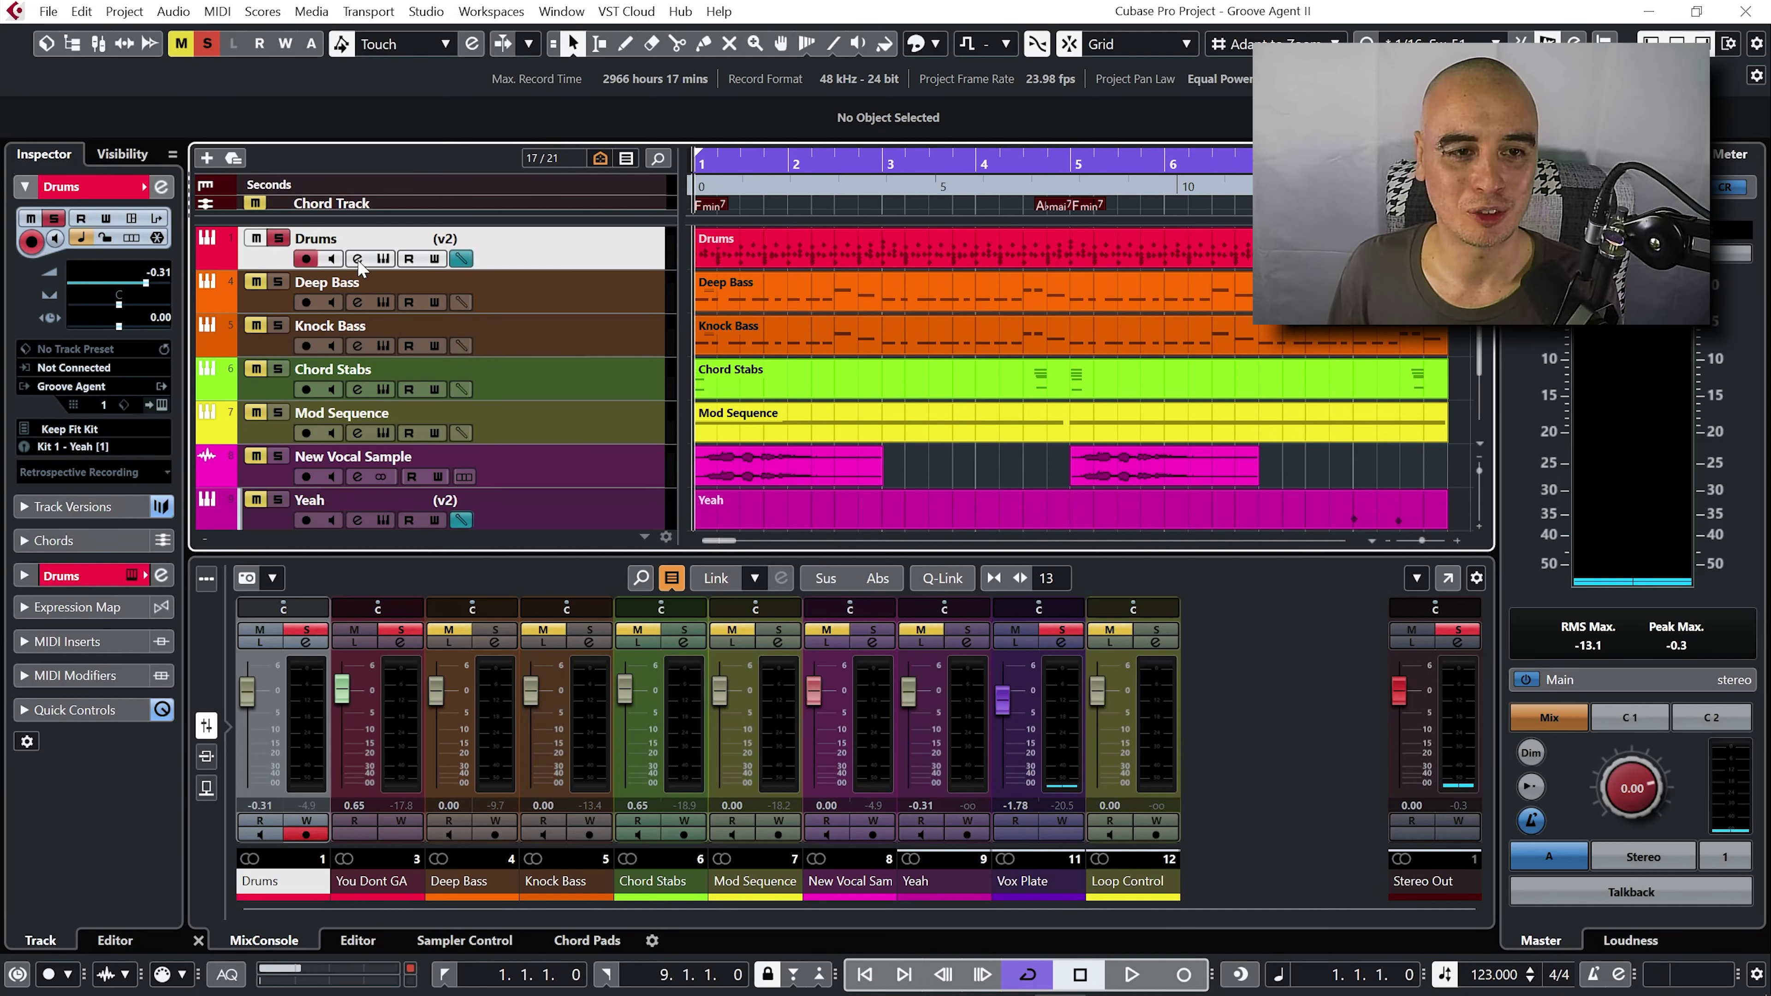
pyautogui.click(383, 259)
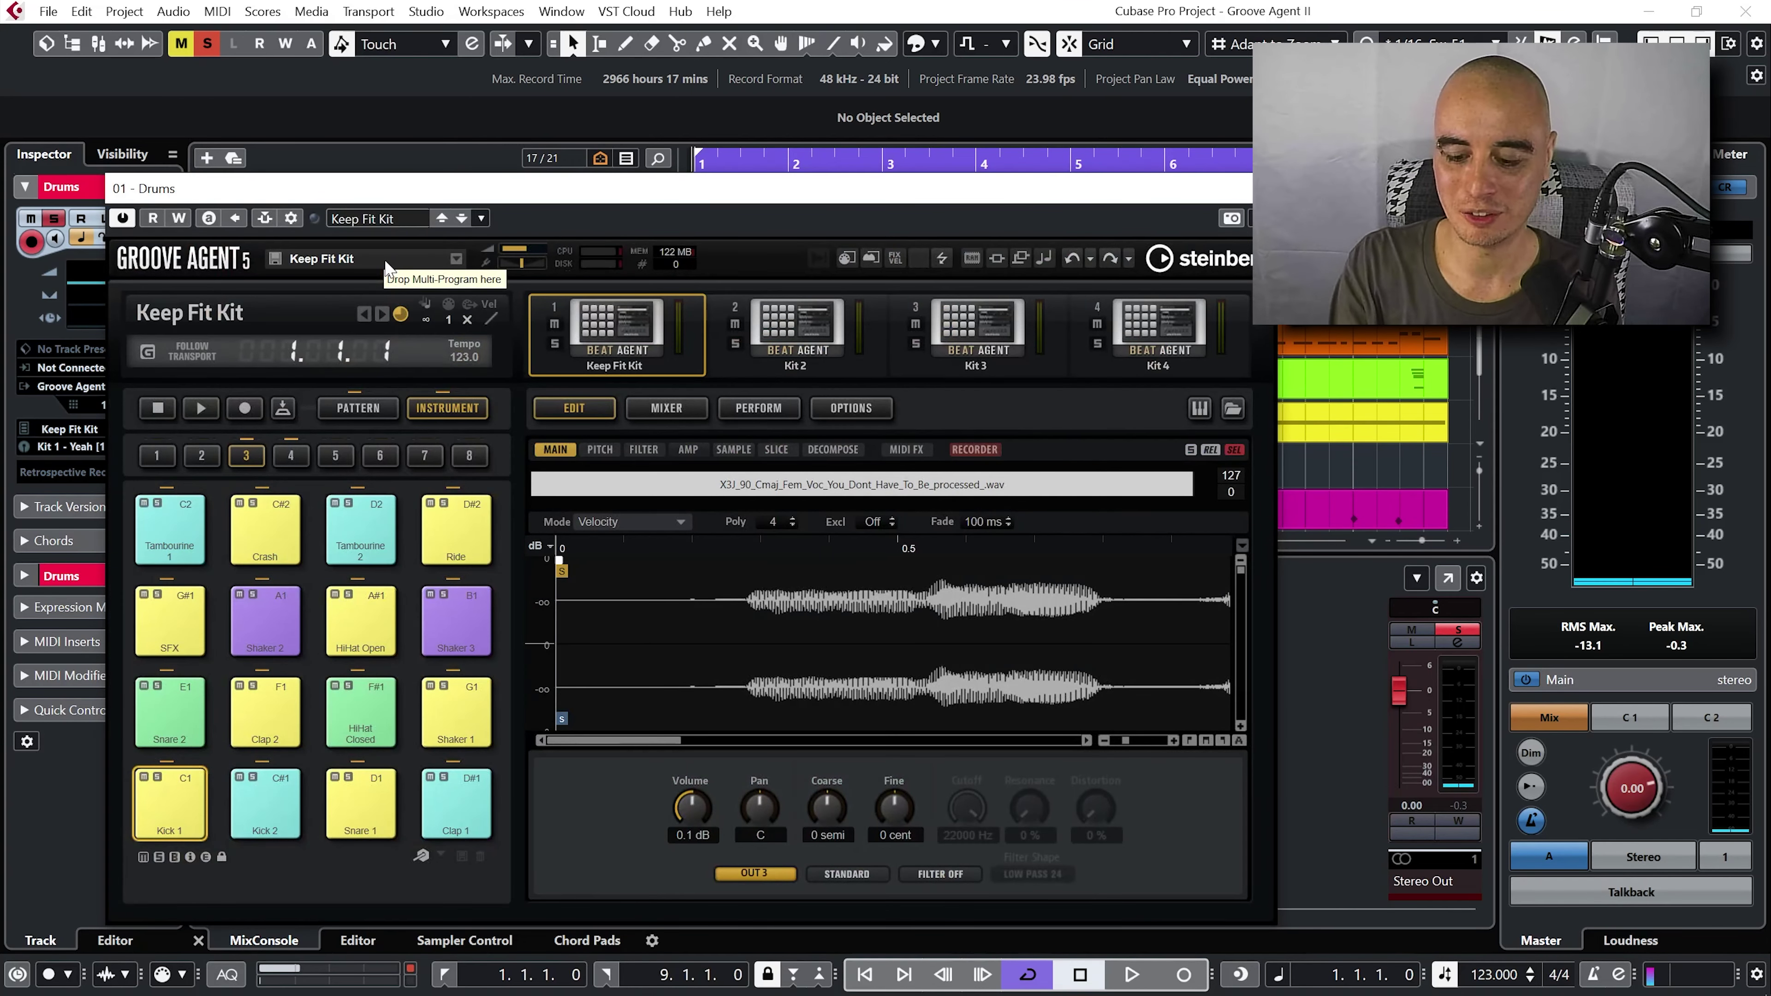
pyautogui.press('space')
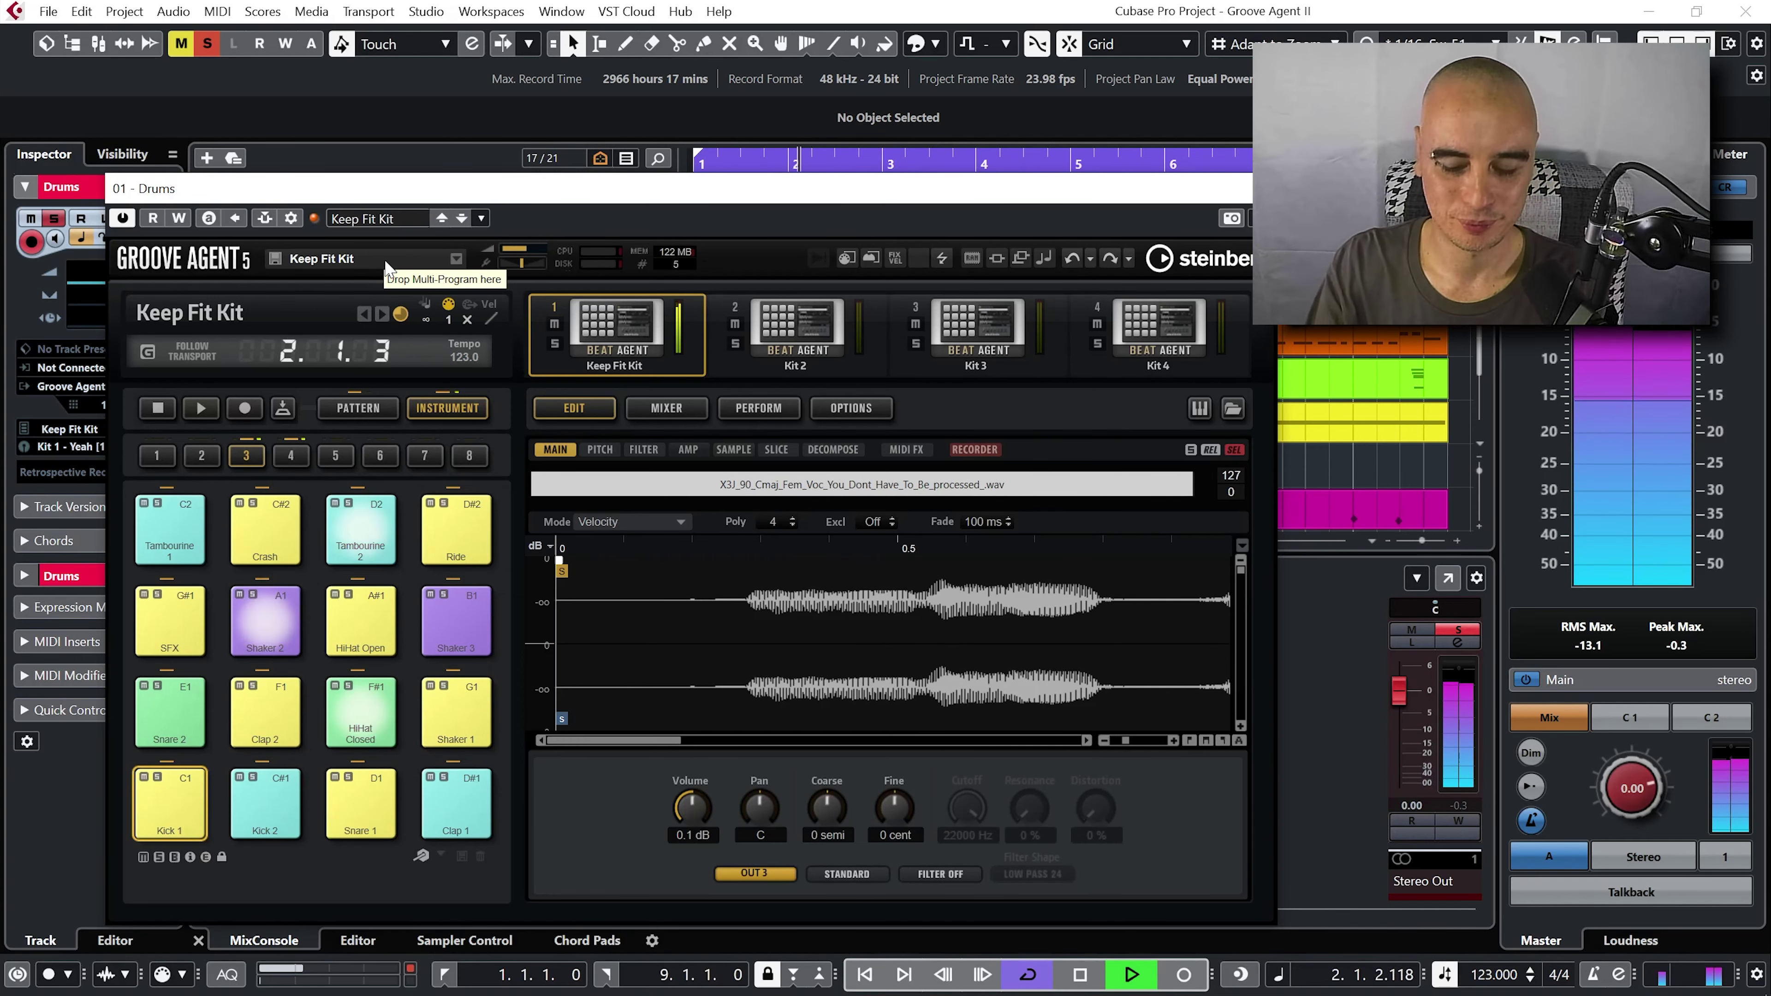
pyautogui.press('space')
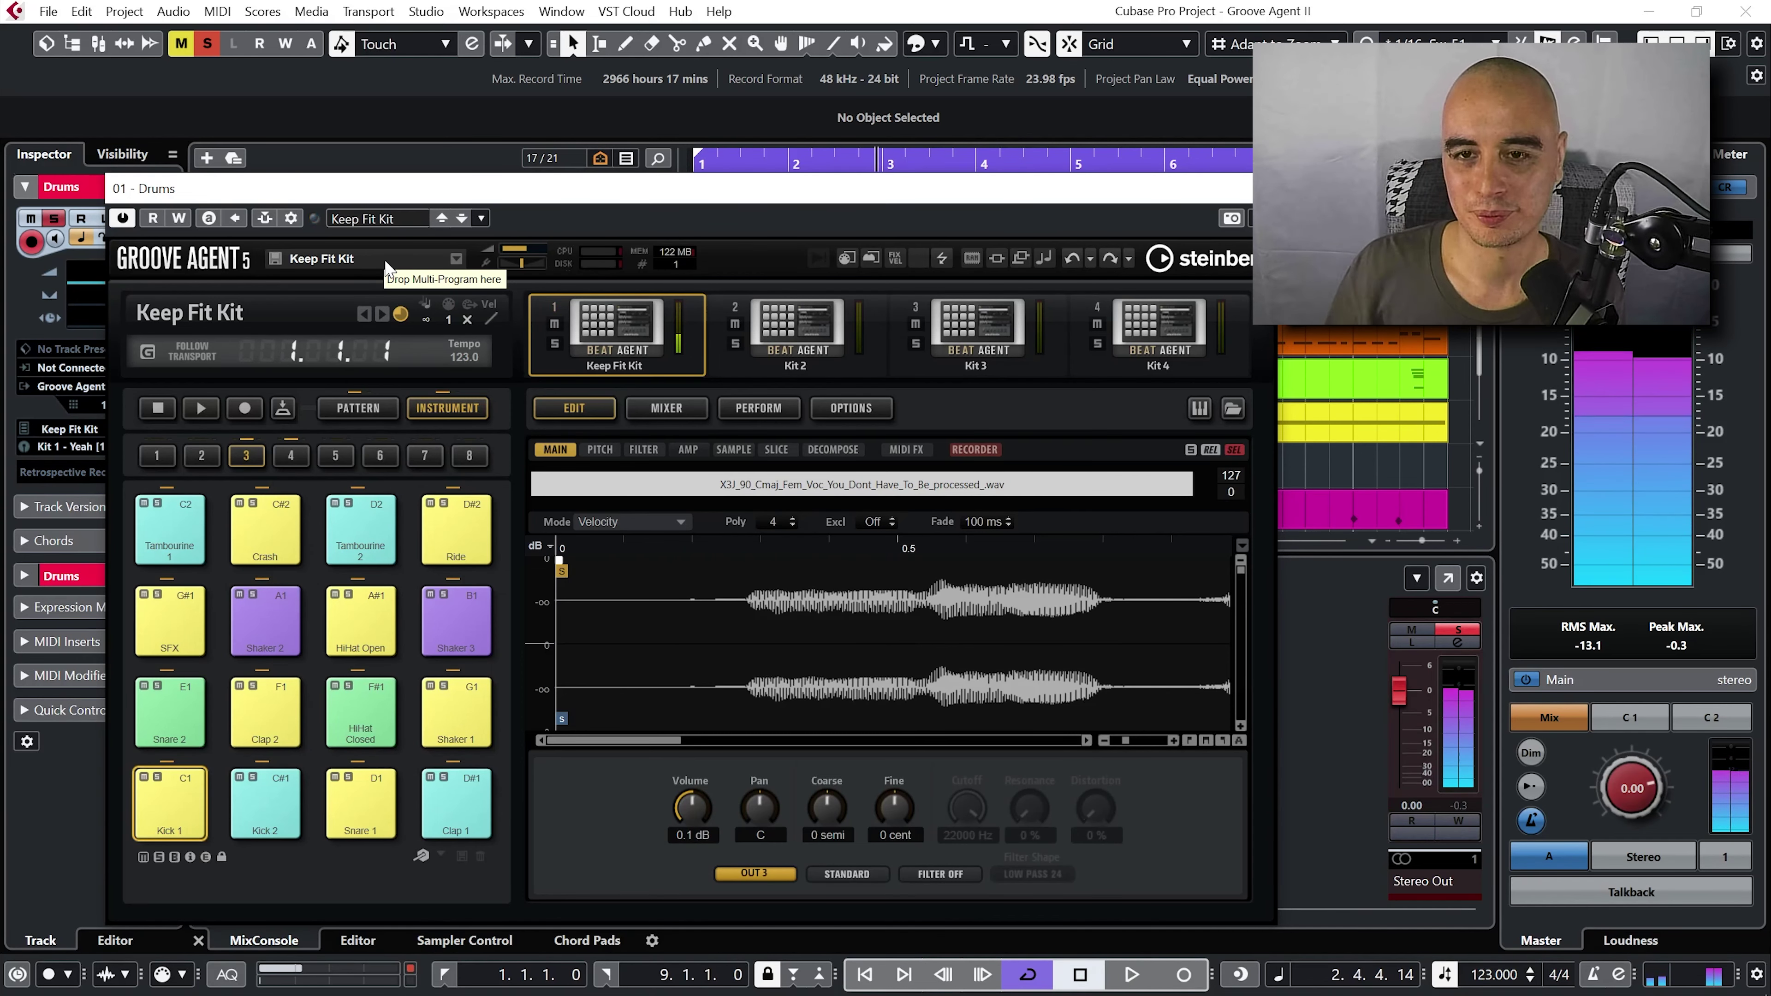
pyautogui.press('Escape')
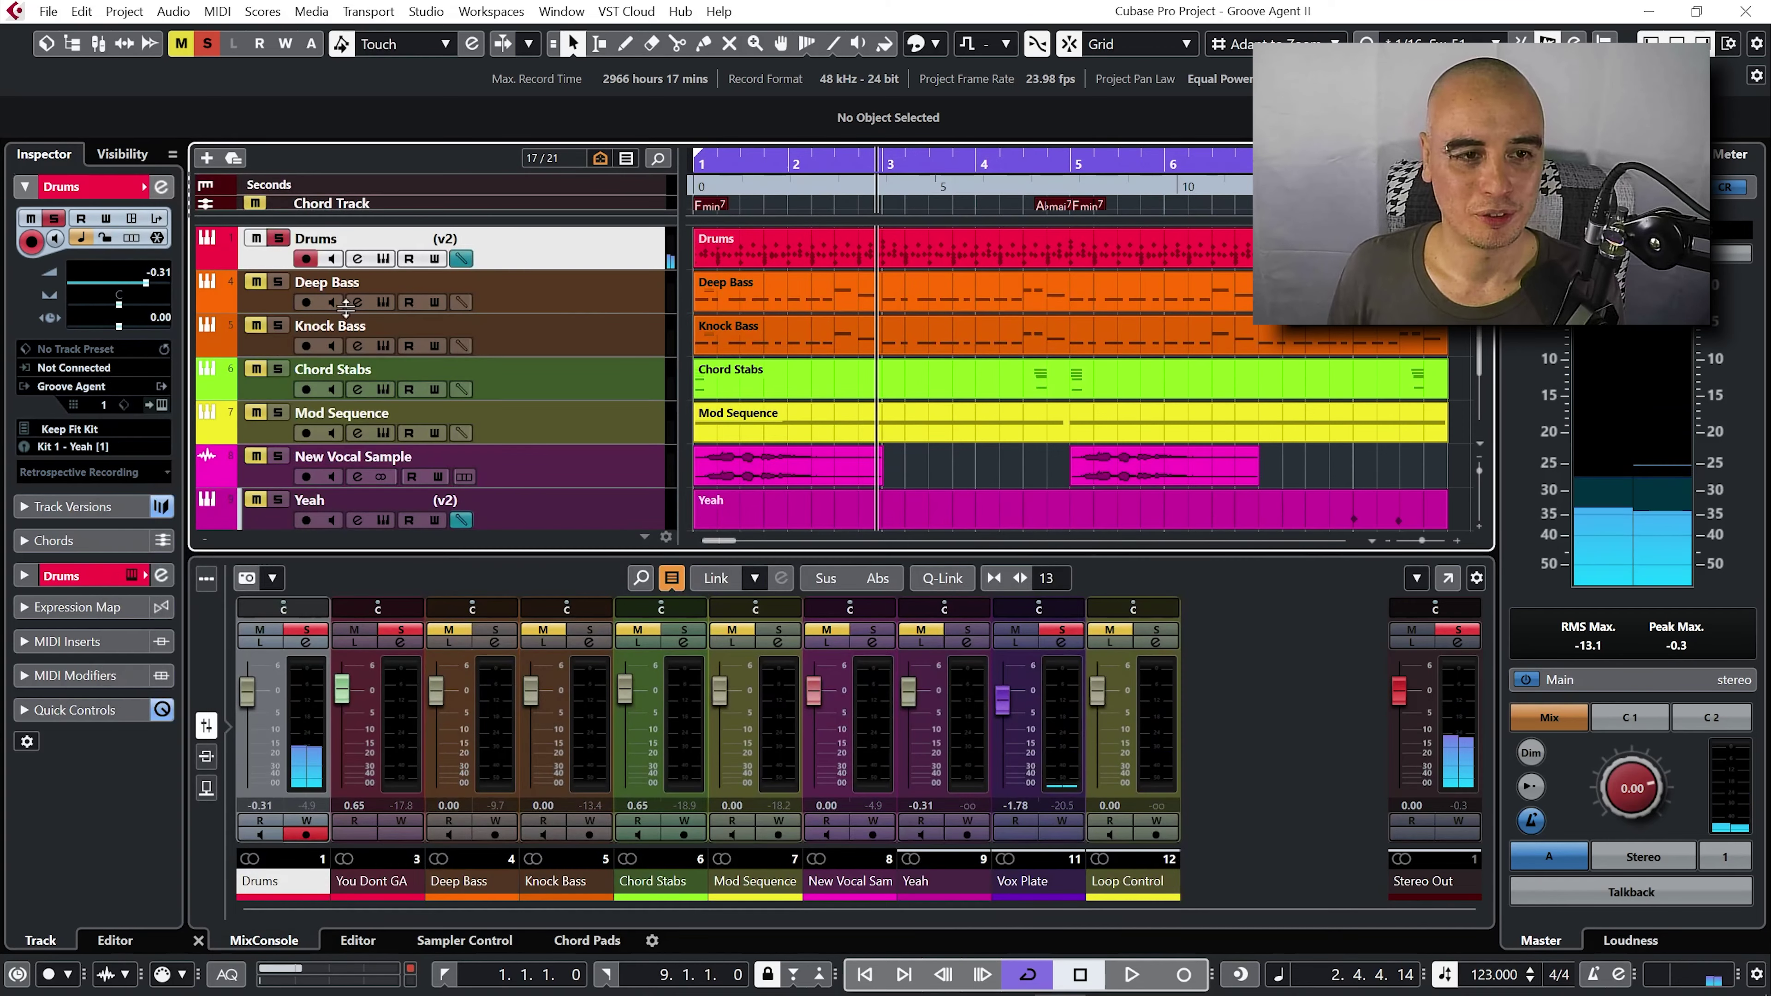
# - Solo the Deep Bass track and audition it with its OB-Xa V instrument open, then close the instrument
pyautogui.click(530, 306)
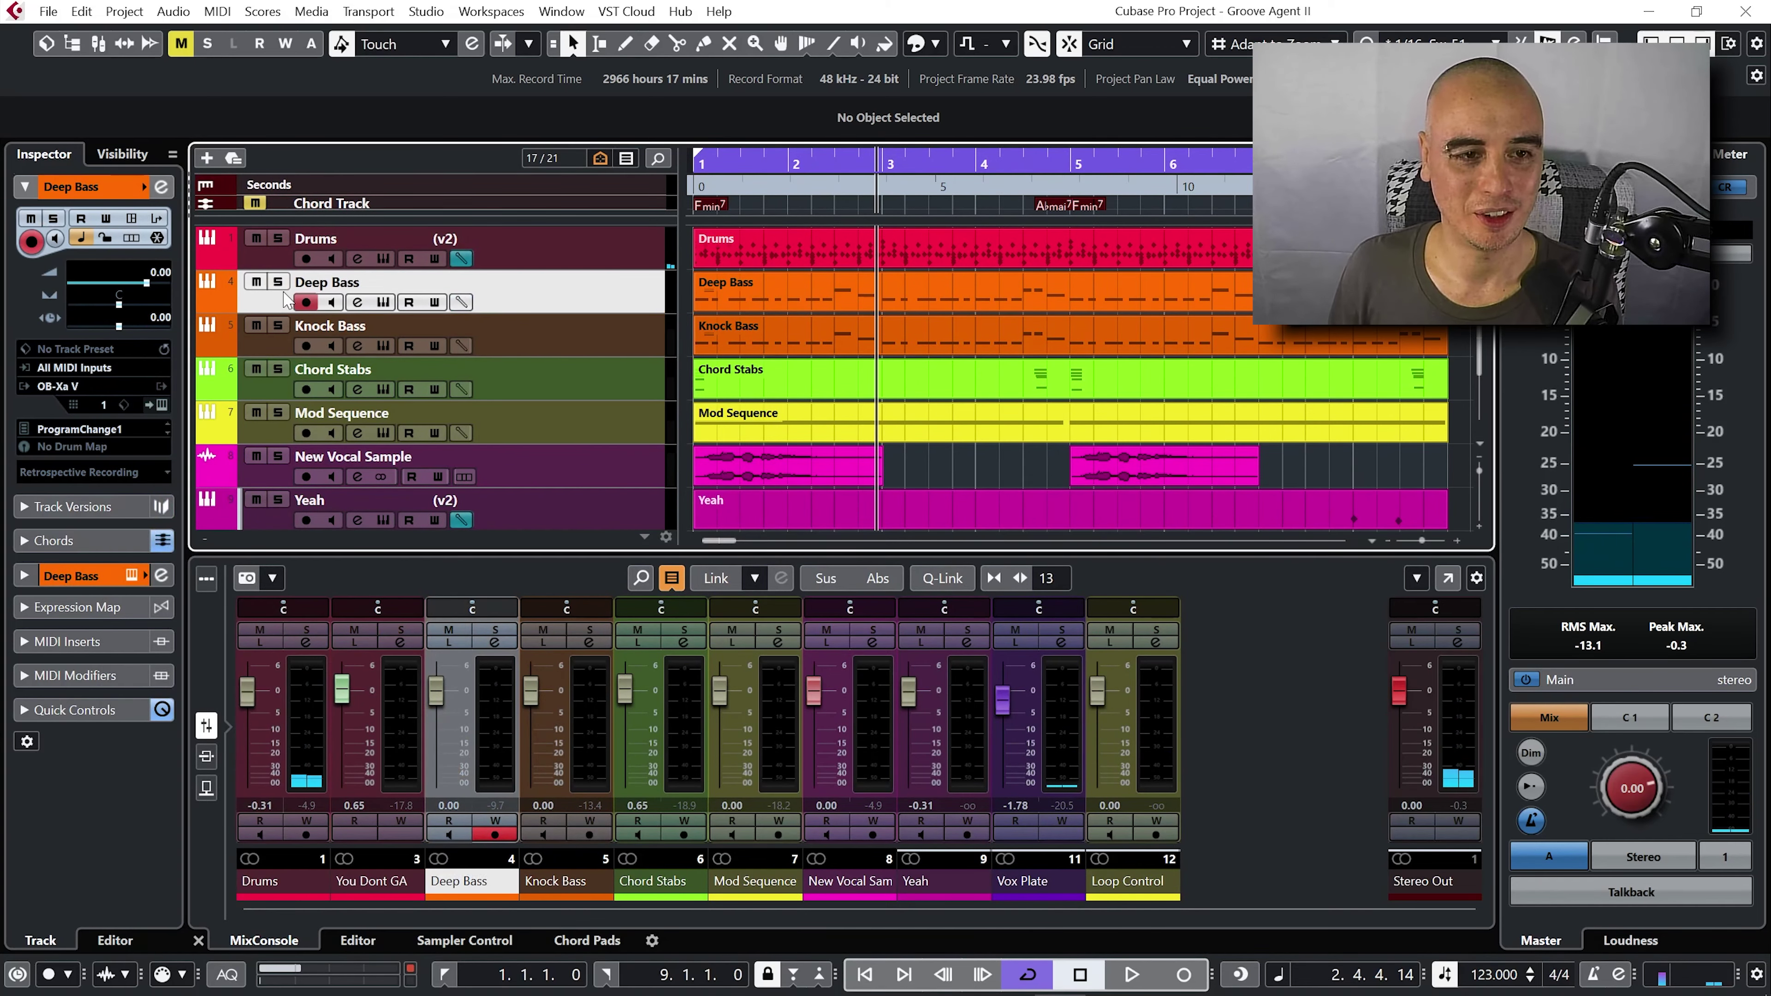
pyautogui.press('s')
pyautogui.click(383, 302)
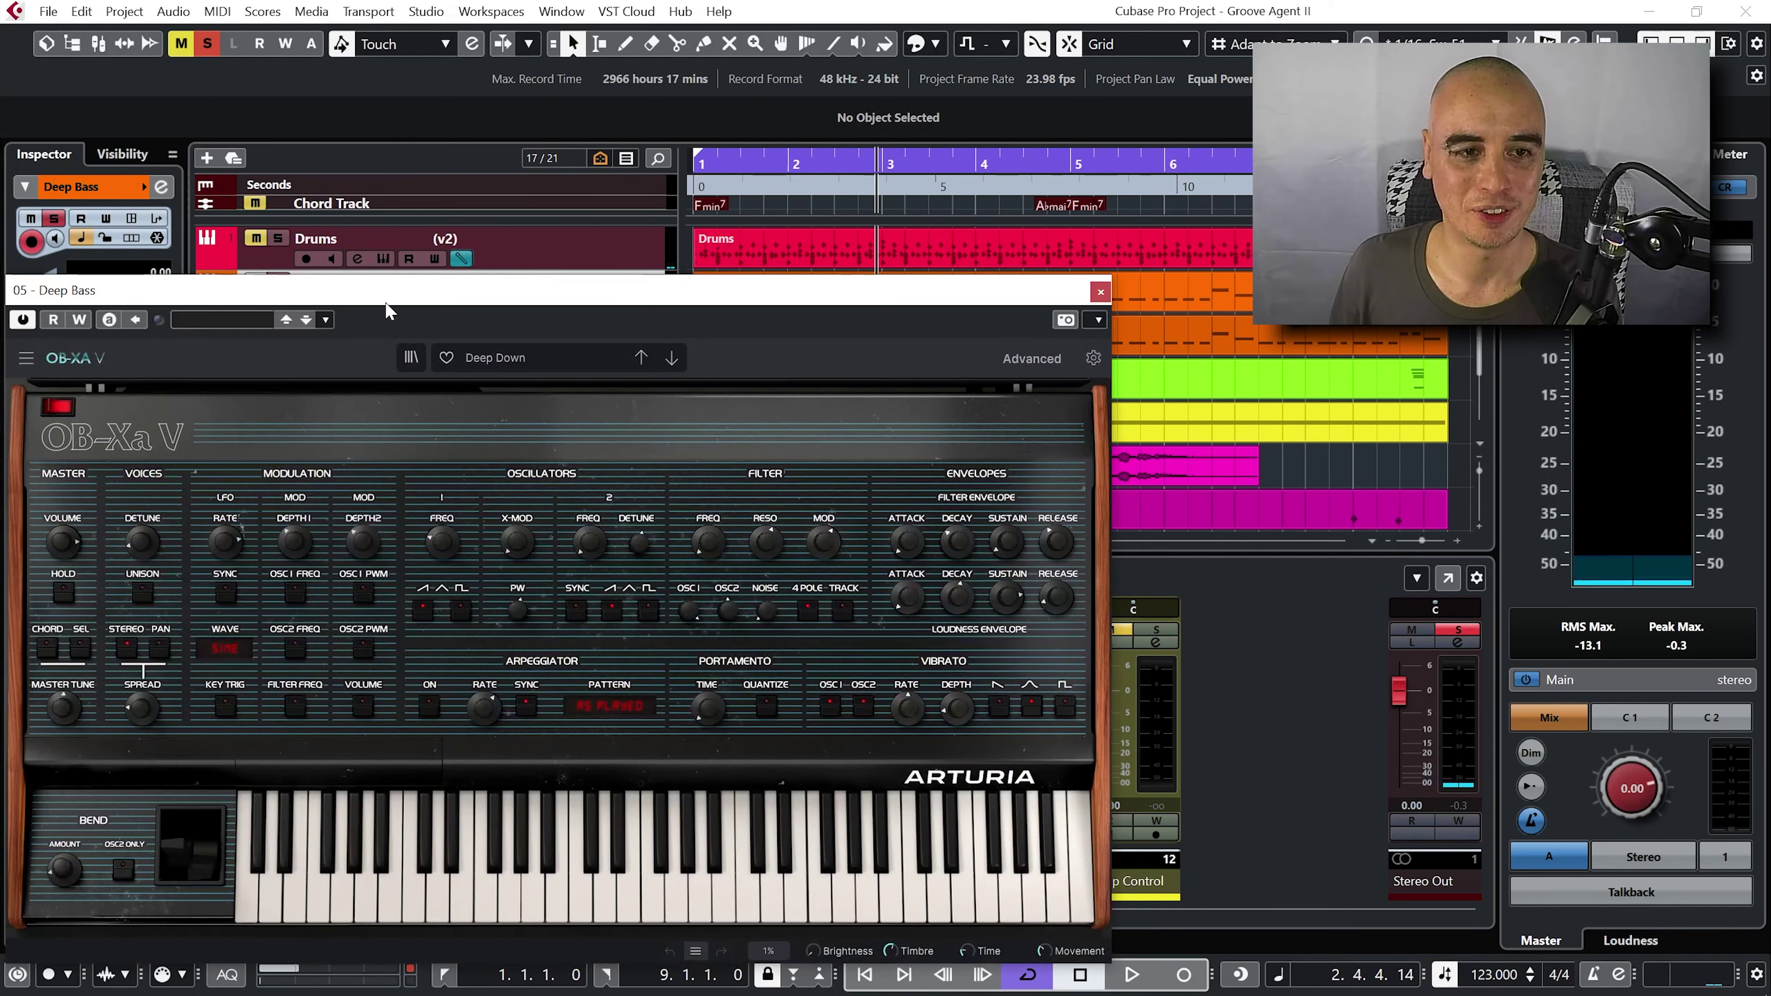
pyautogui.moveTo(492, 295); pyautogui.dragTo(532, 276)
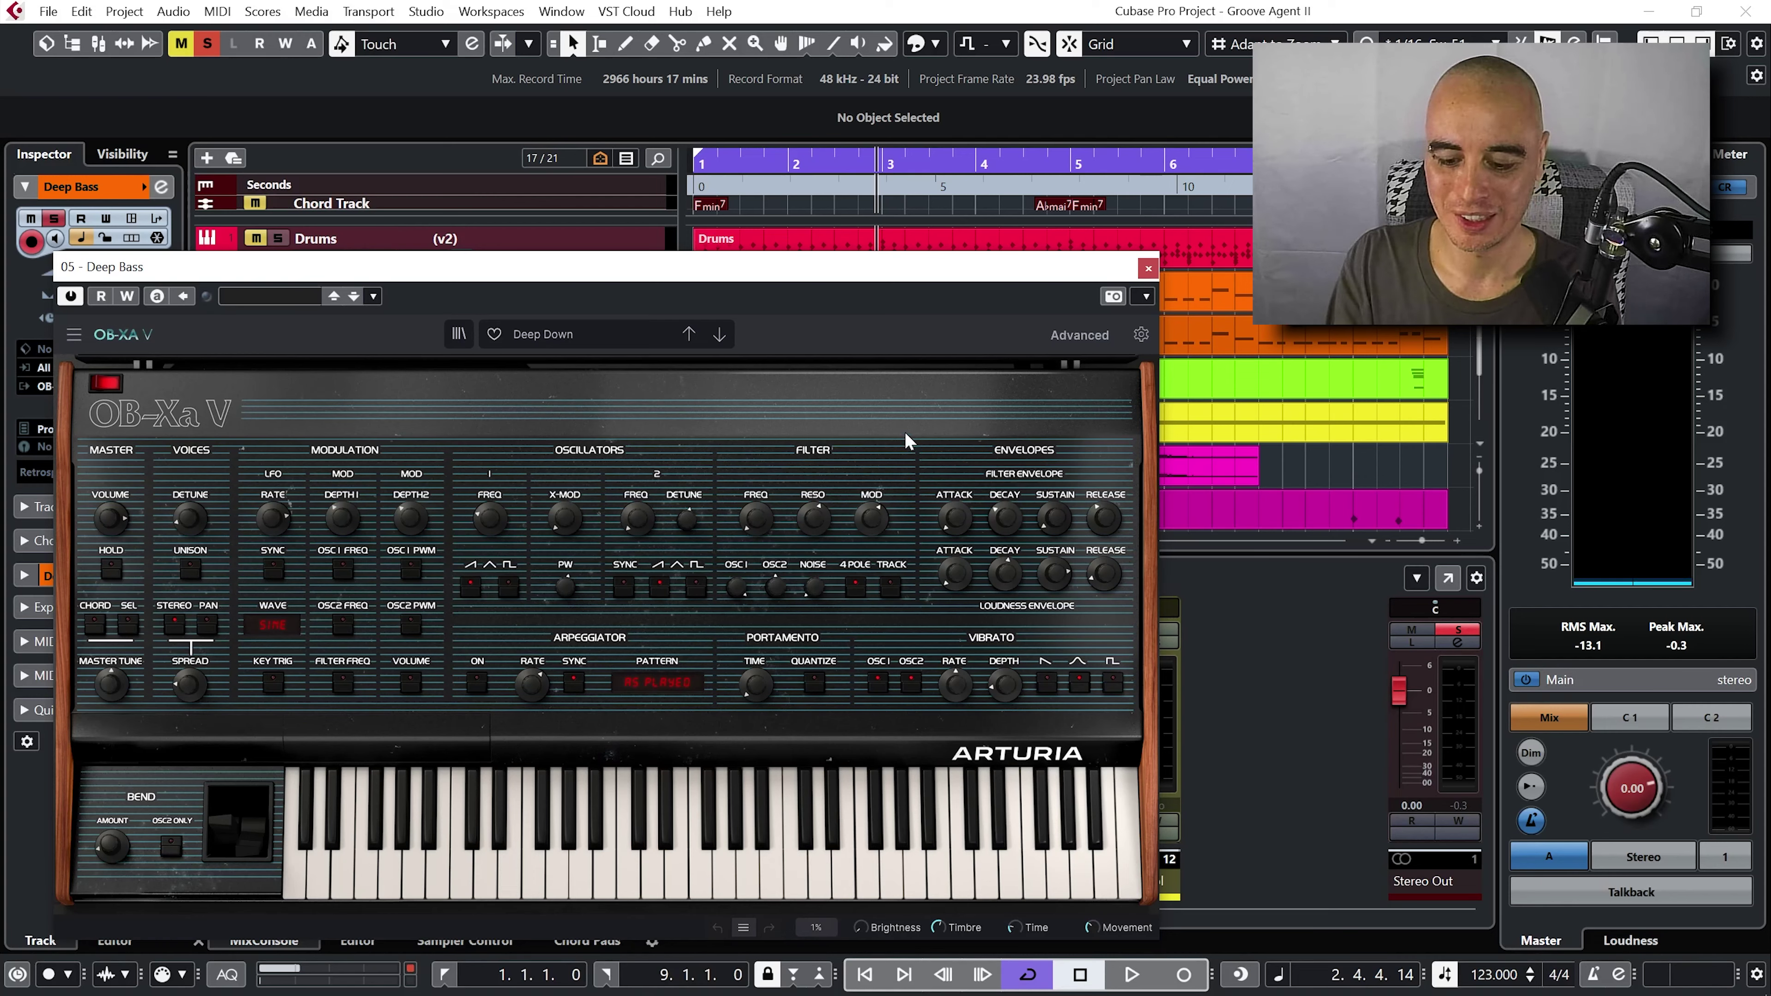
pyautogui.press('space')
pyautogui.press('space')
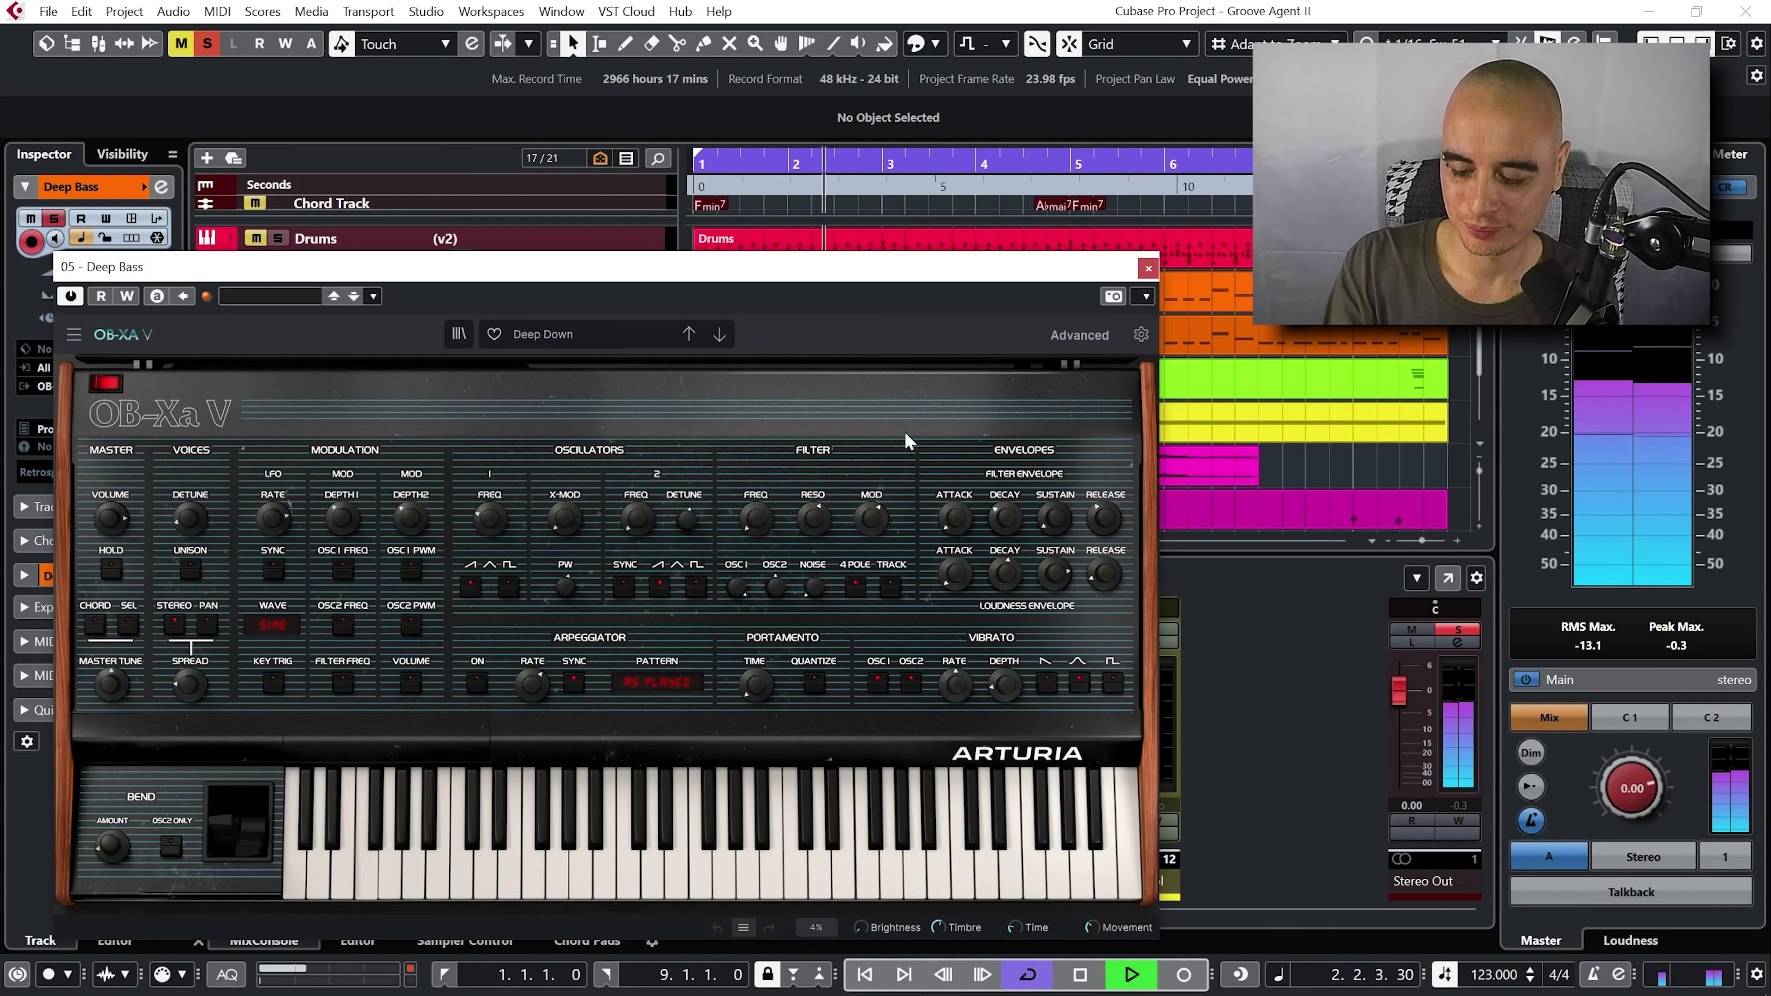
pyautogui.press('space')
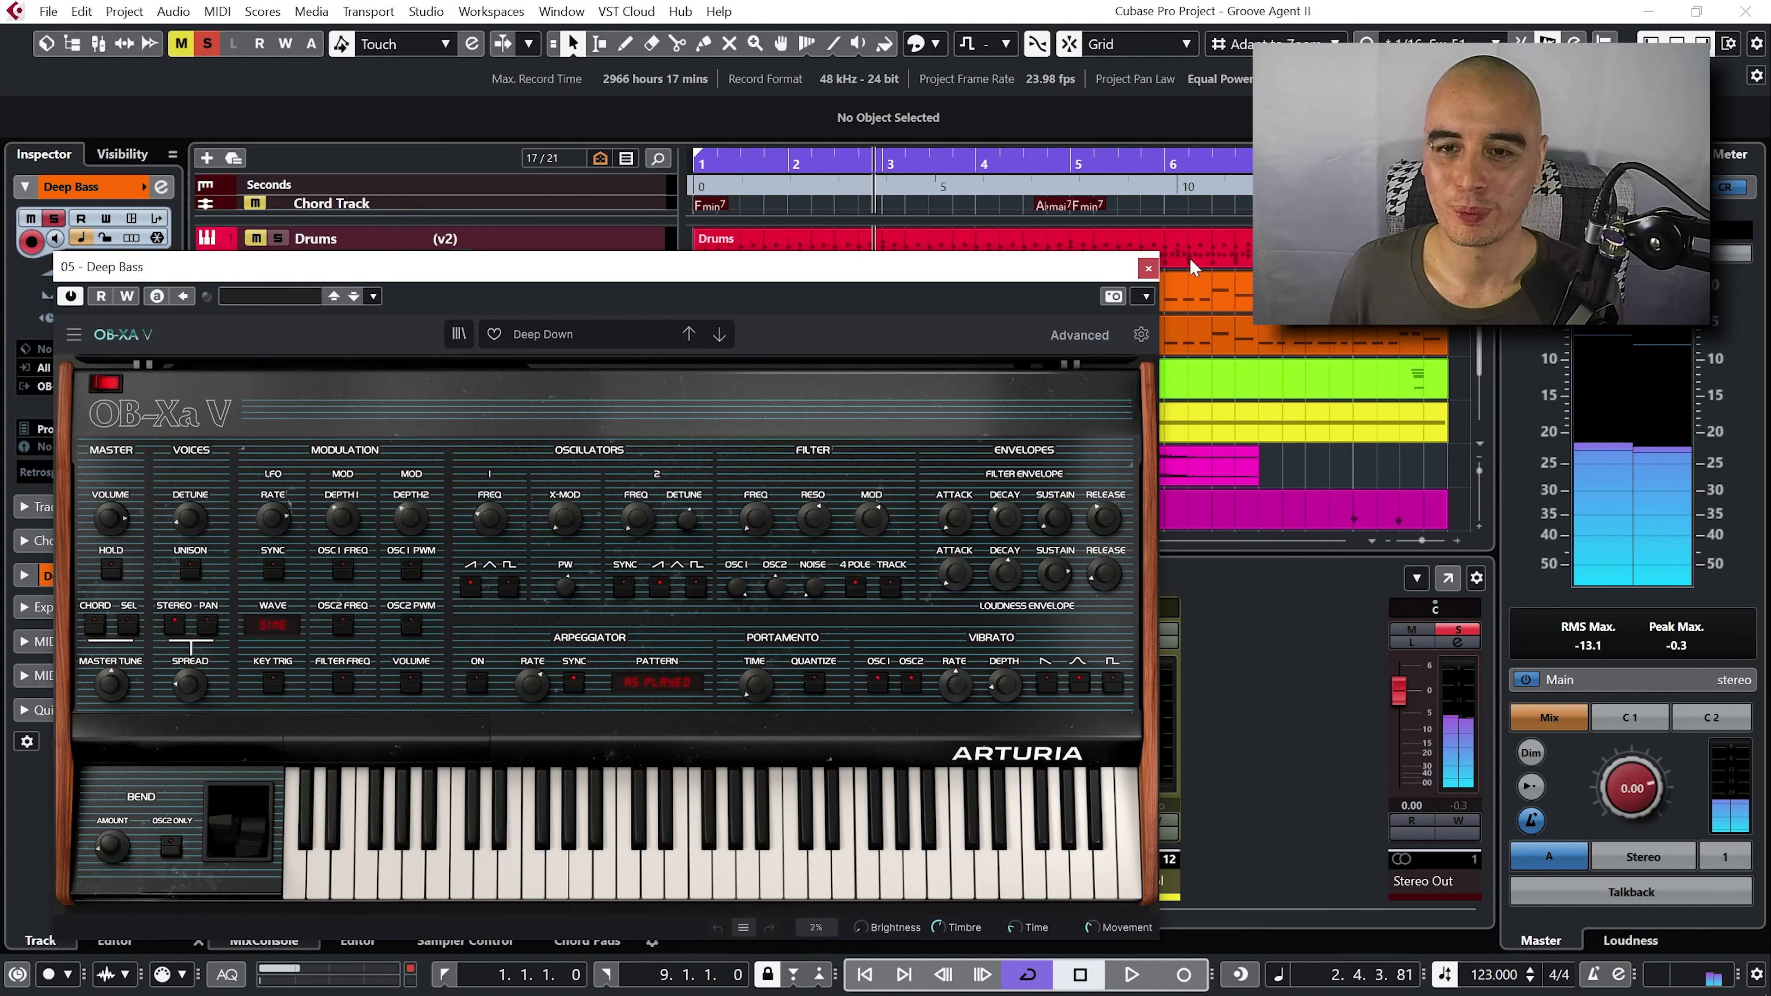
pyautogui.click(1148, 268)
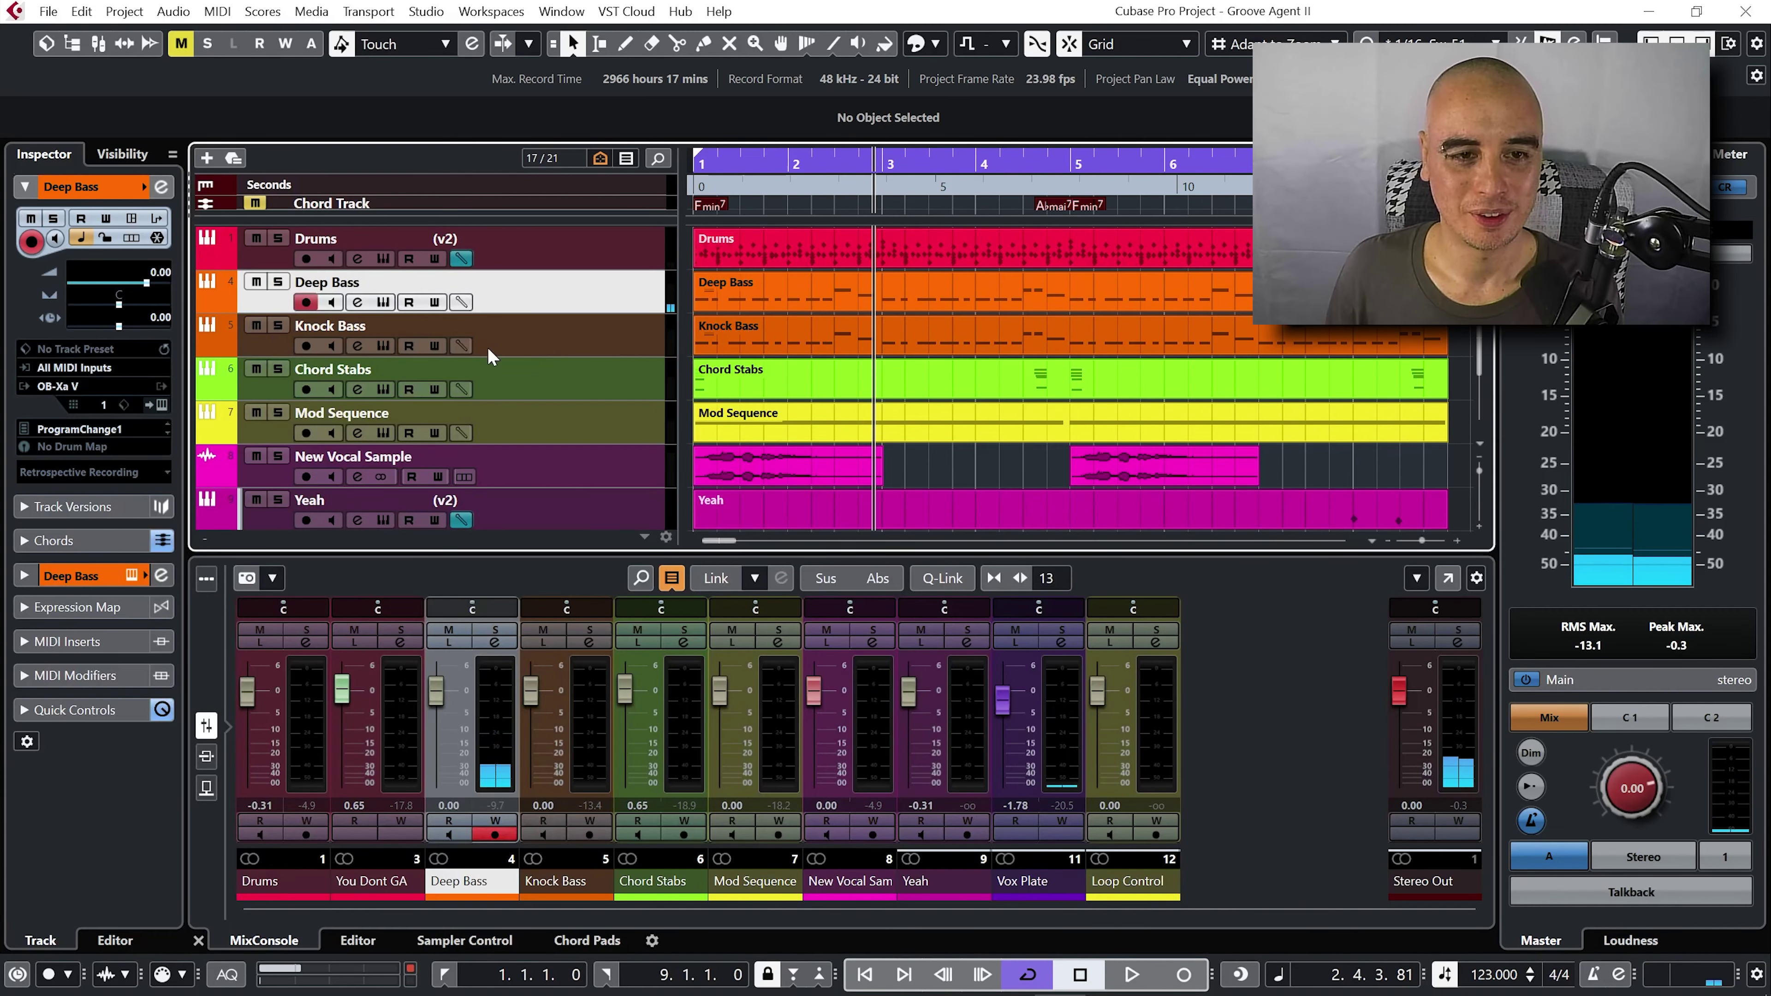
# - Solo the Knock Bass track and play it from the project start with its OB-Xa V instrument open, then close the instrument
pyautogui.click(286, 325)
pyautogui.click(382, 346)
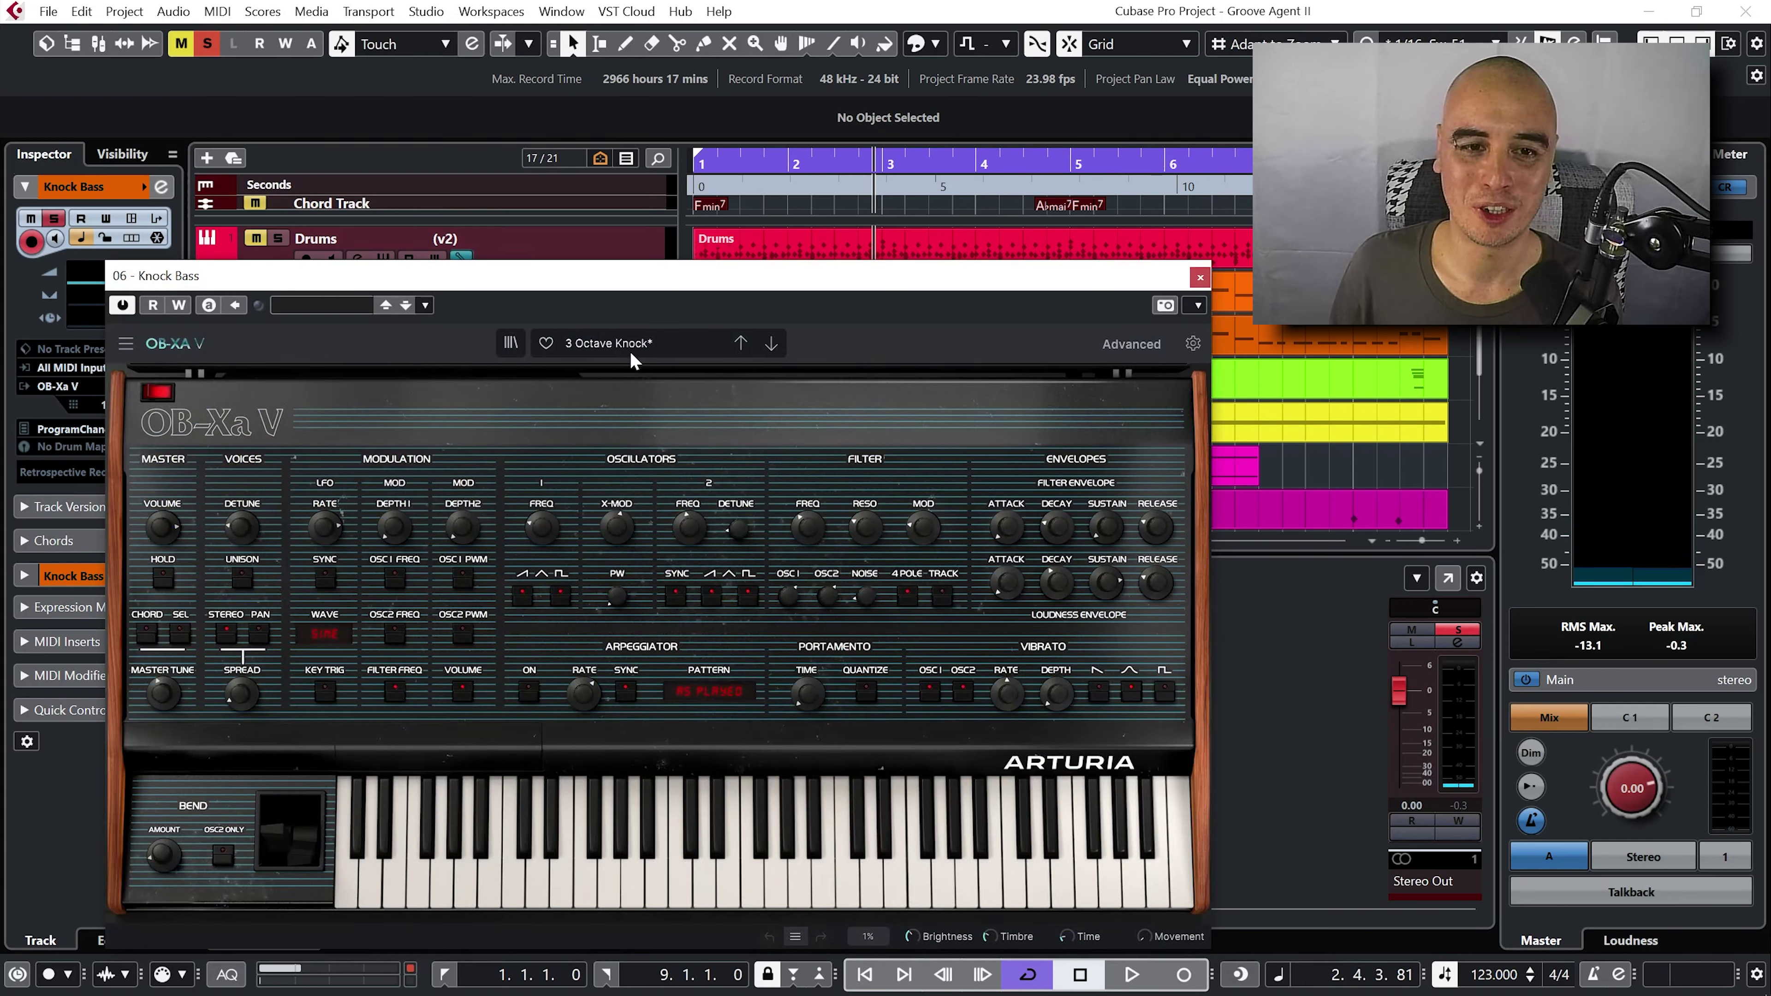
pyautogui.press('Home')
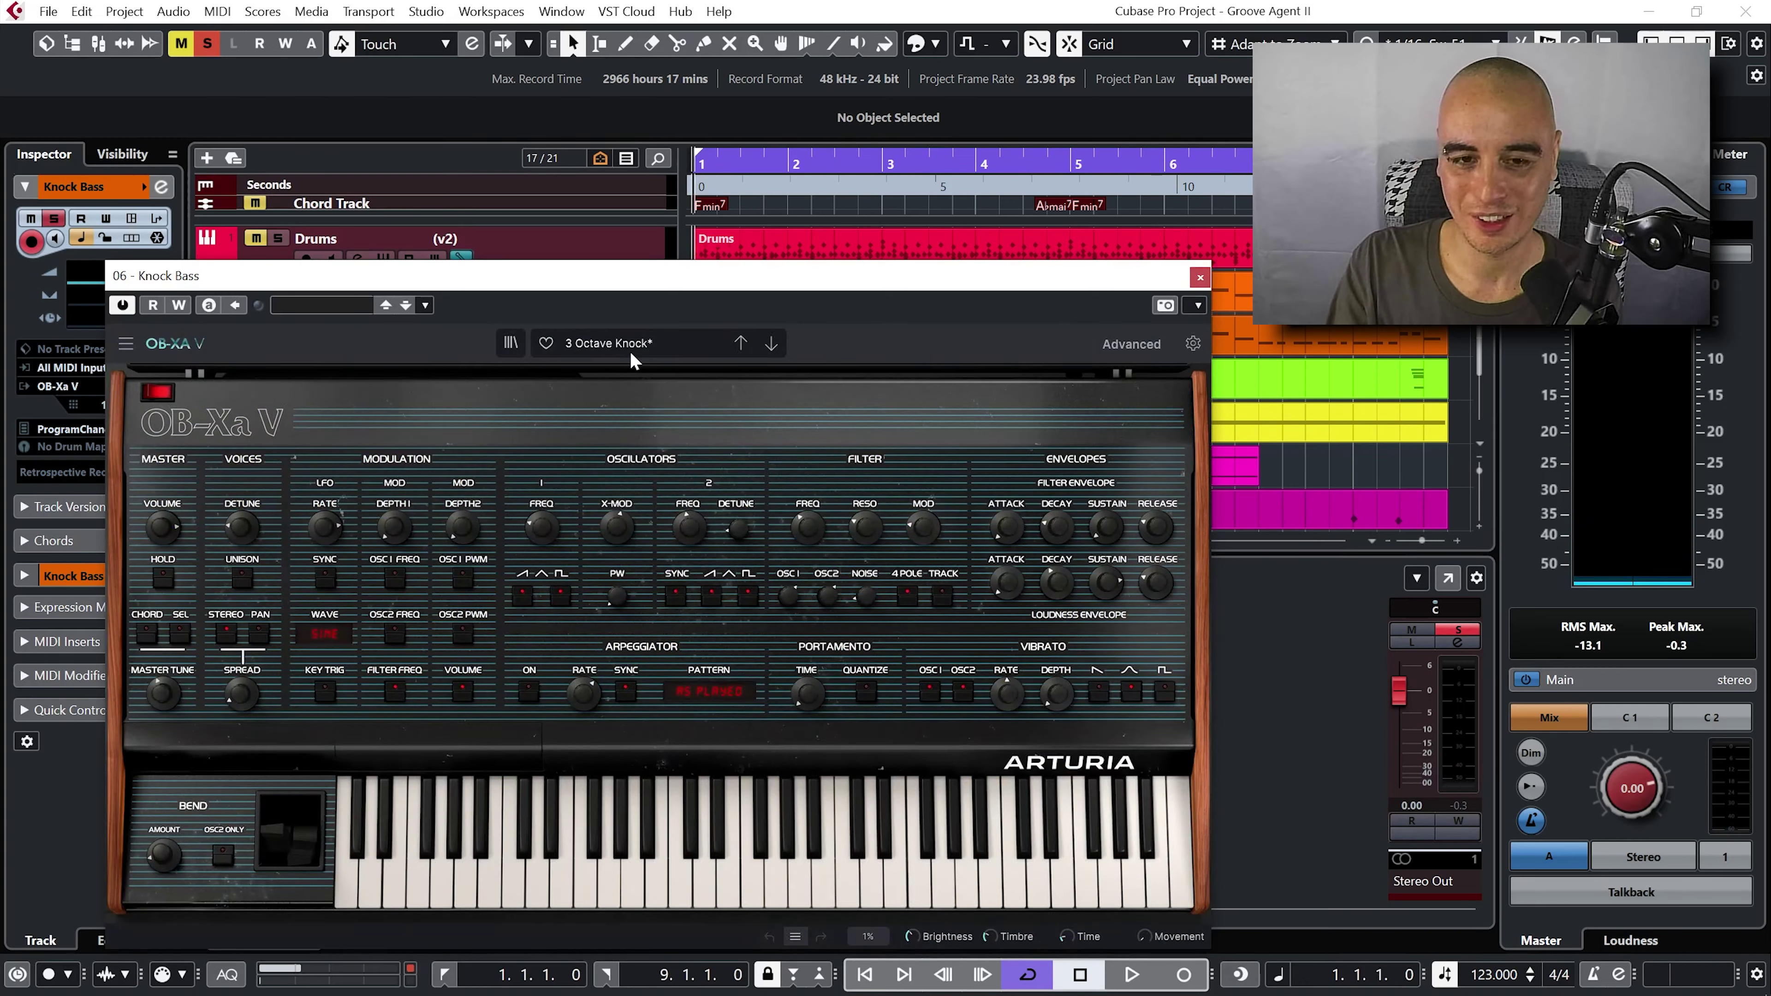
pyautogui.press('space')
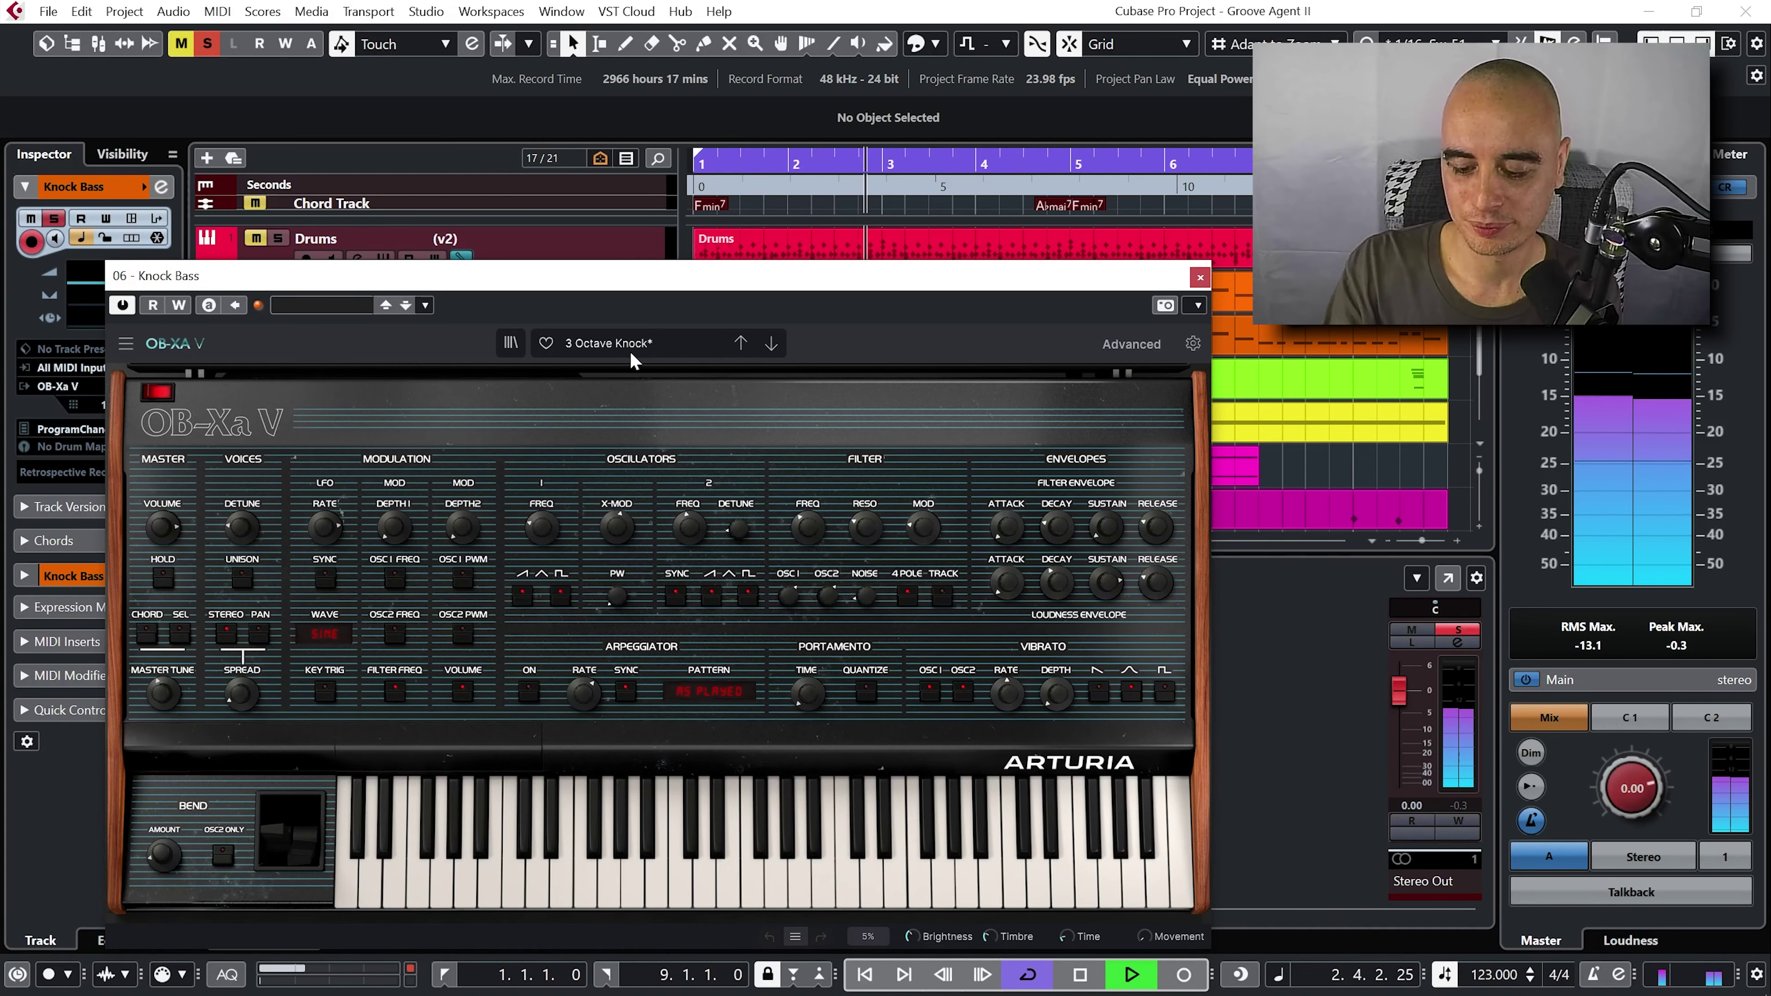
pyautogui.press('space')
pyautogui.click(1200, 277)
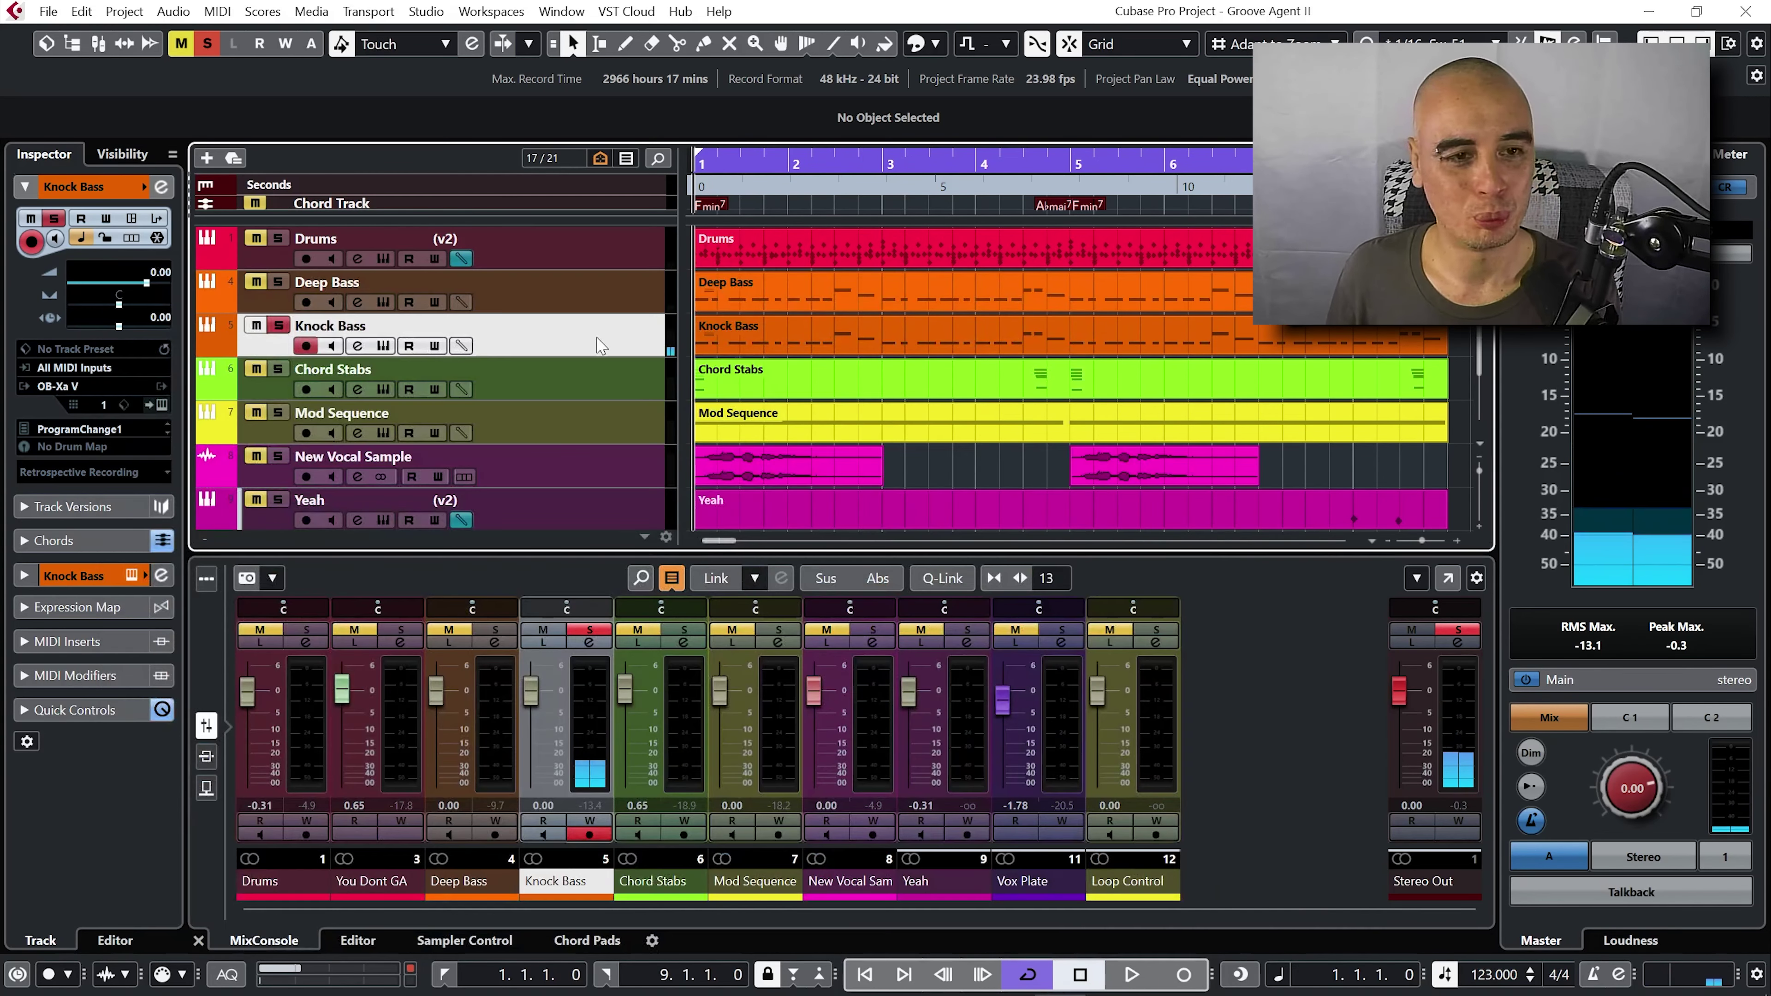
# - Add Deep Bass to the soloed Knock Bass, audition both bass tracks together, and unsolo them
pyautogui.click(278, 282)
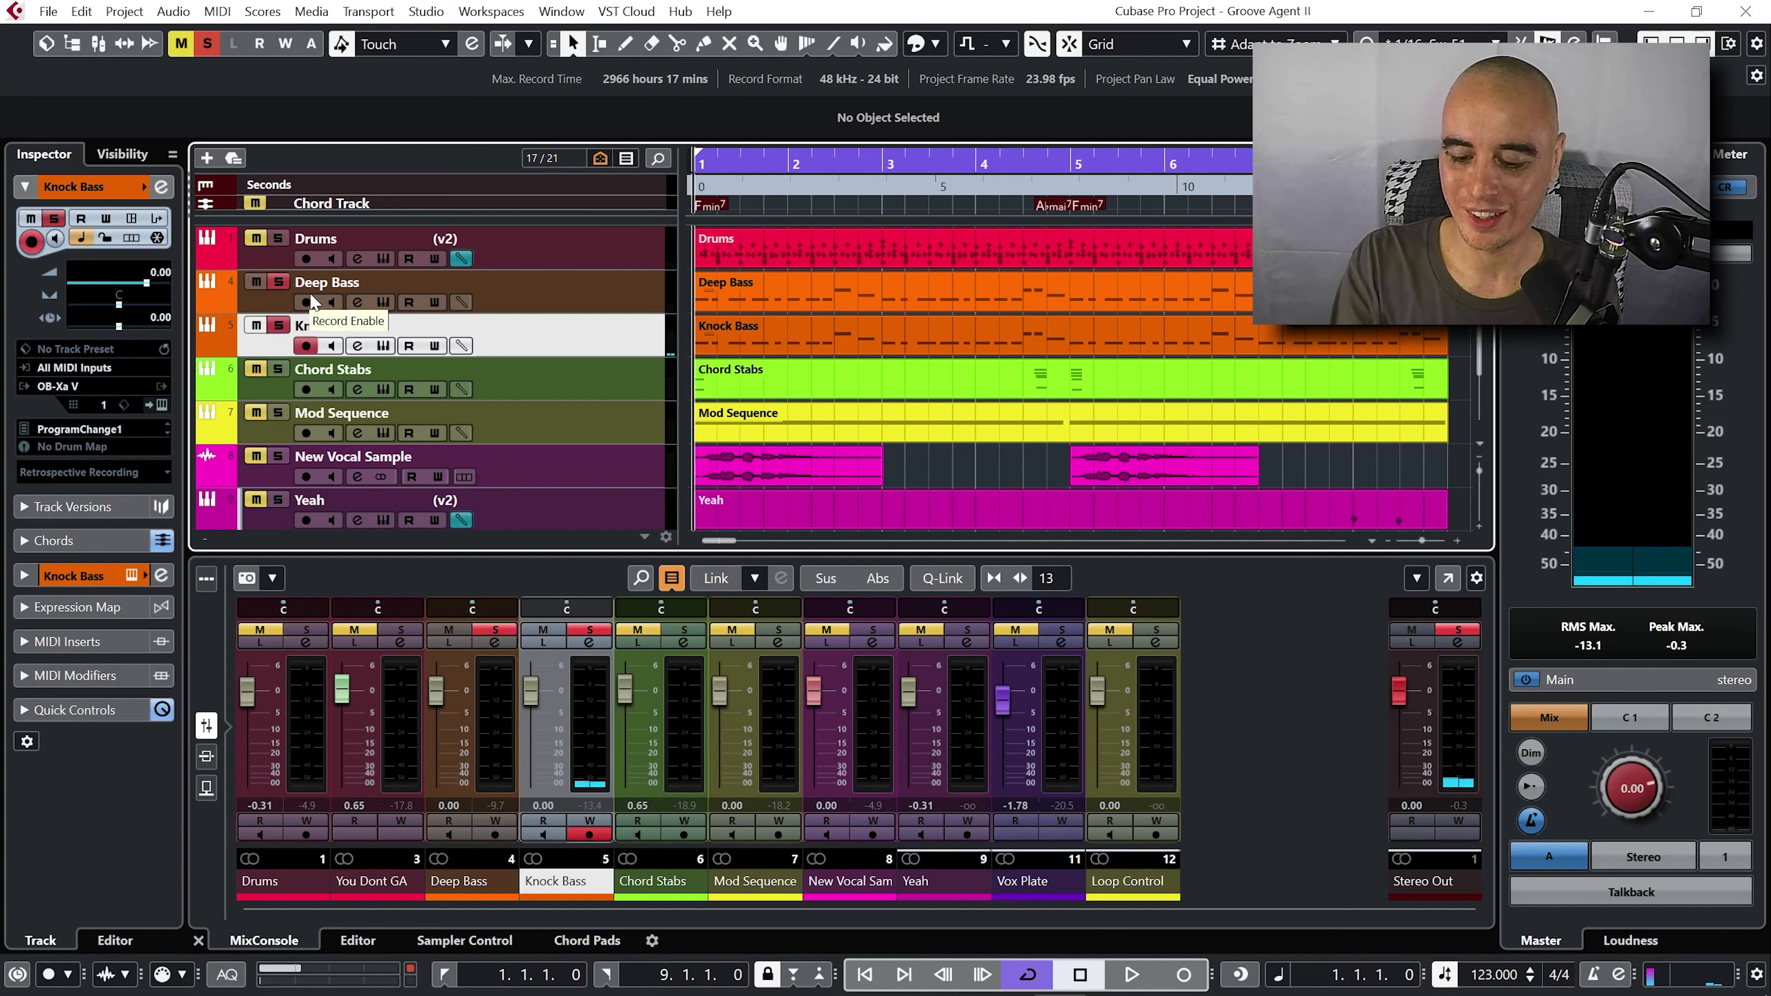
pyautogui.press('space')
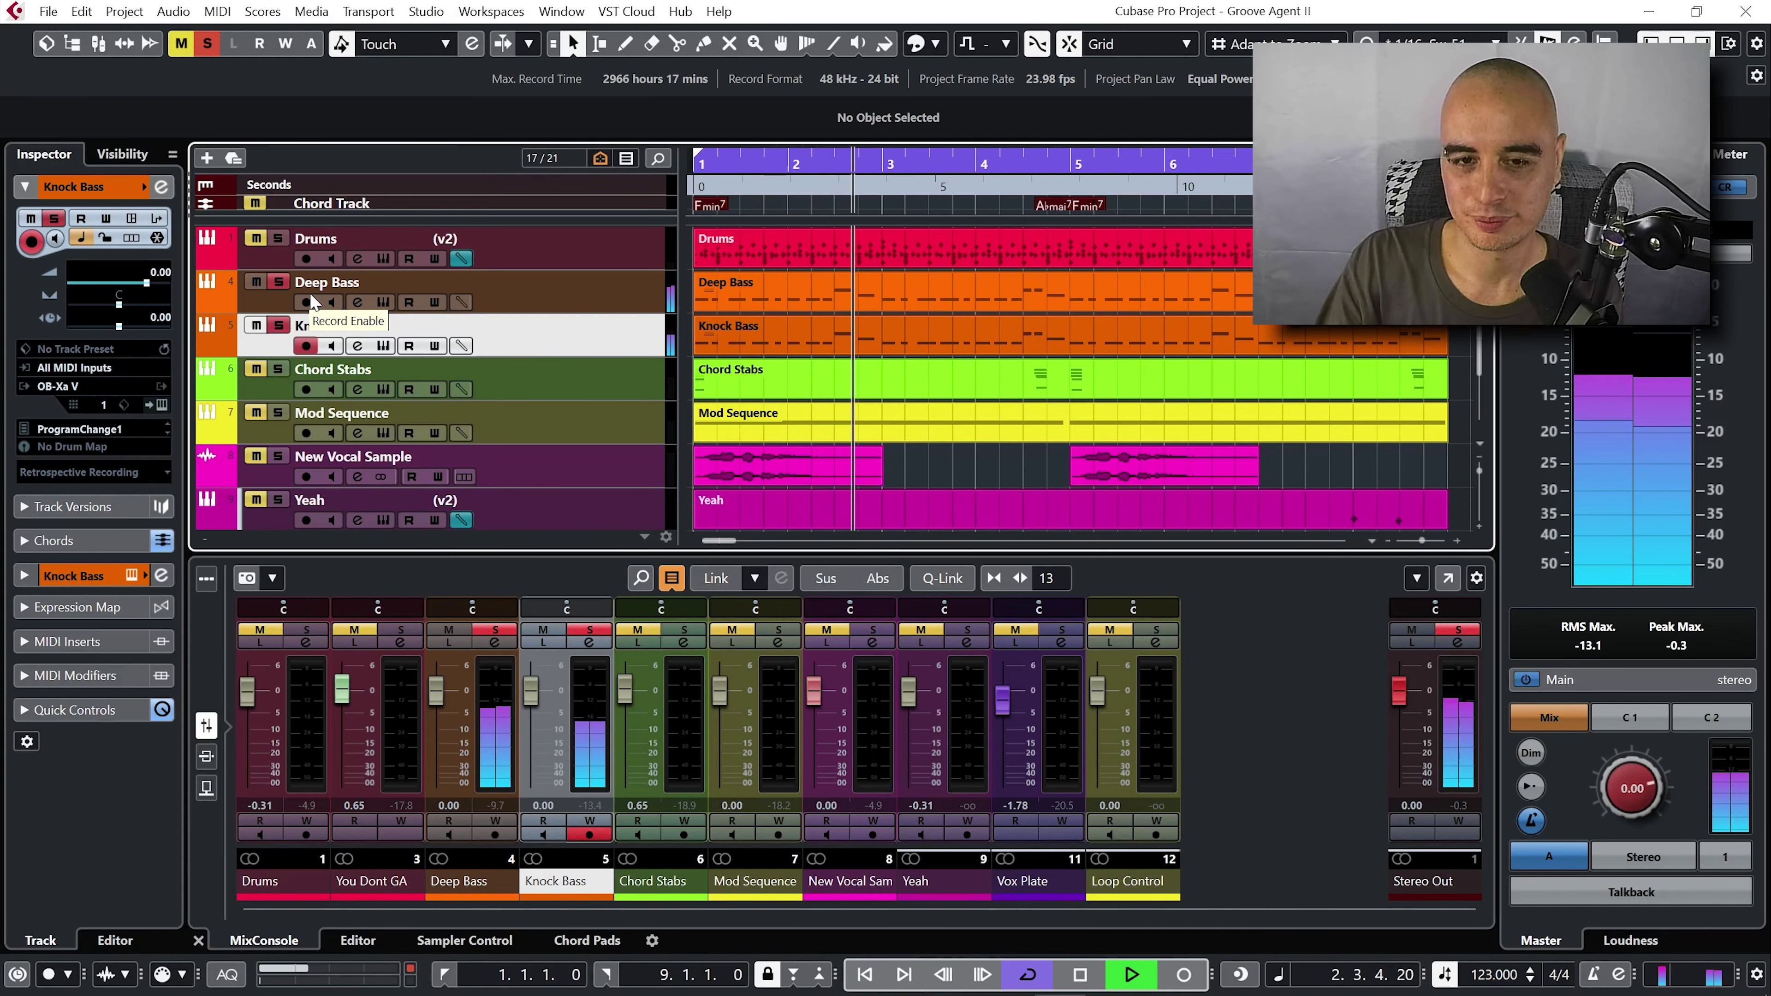
pyautogui.press('space')
pyautogui.click(278, 281)
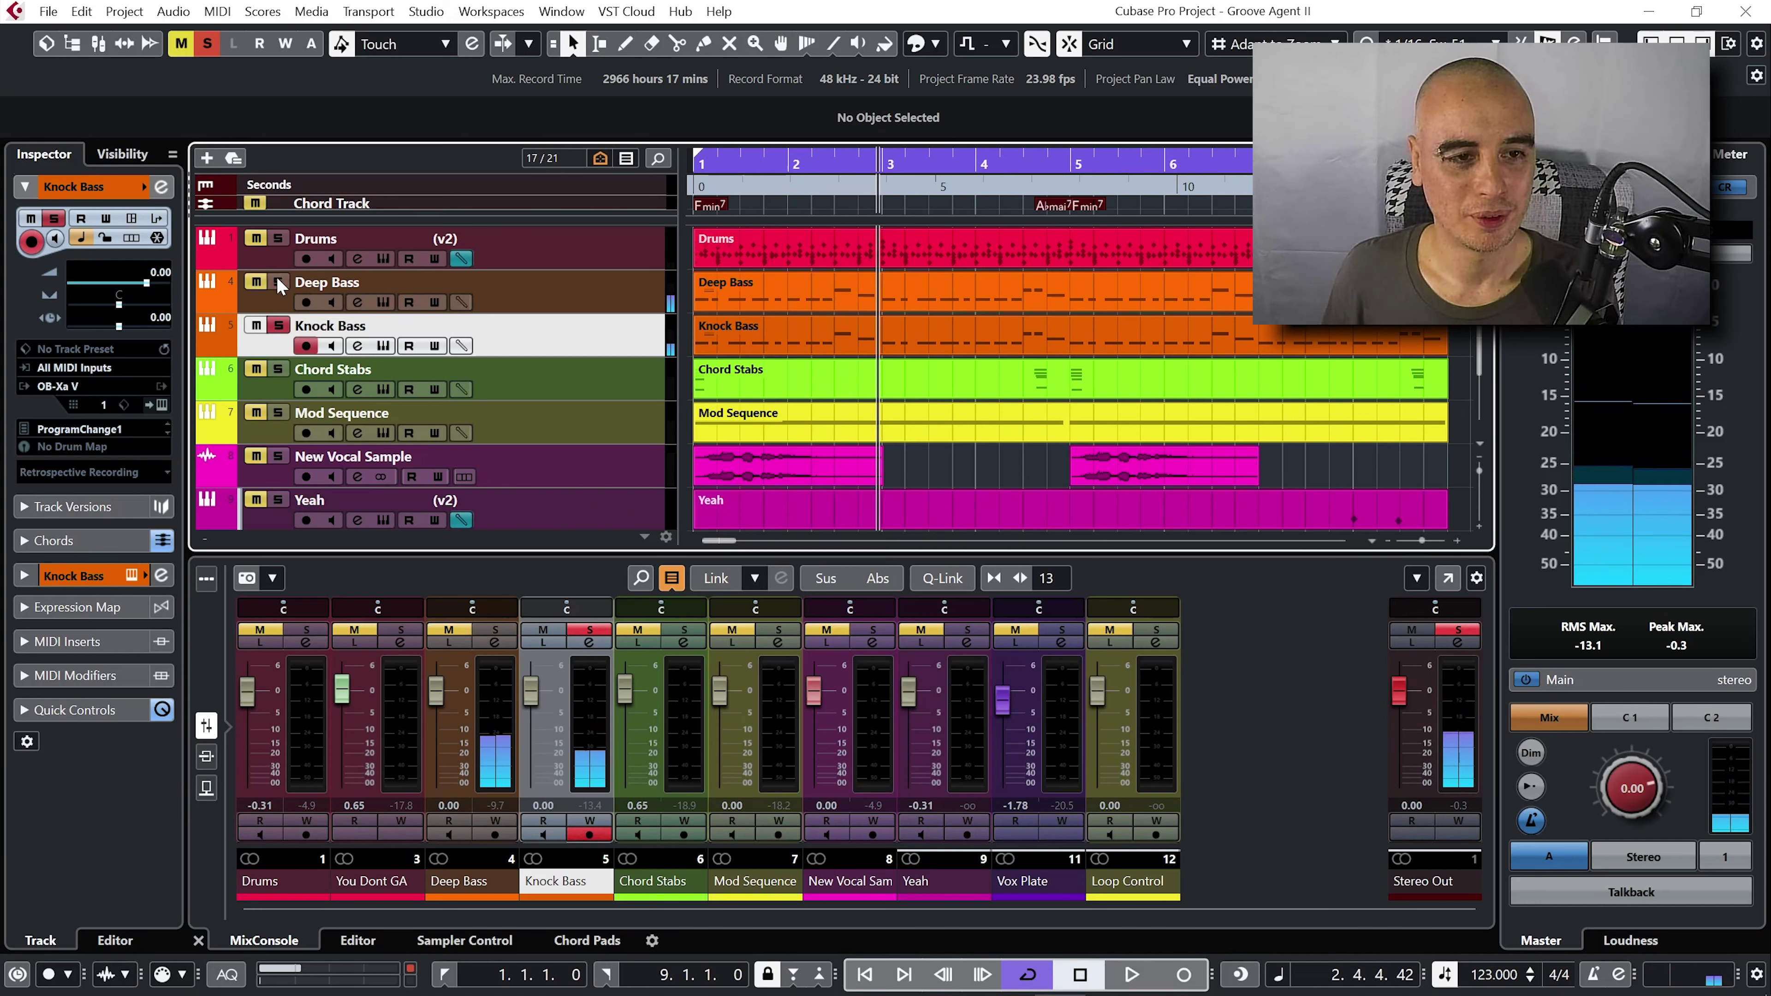
pyautogui.click(278, 325)
# - Audition the Chord Stabs track in solo with its Jup-8 V instrument open, then close the instrument and unsolo the track
pyautogui.click(285, 376)
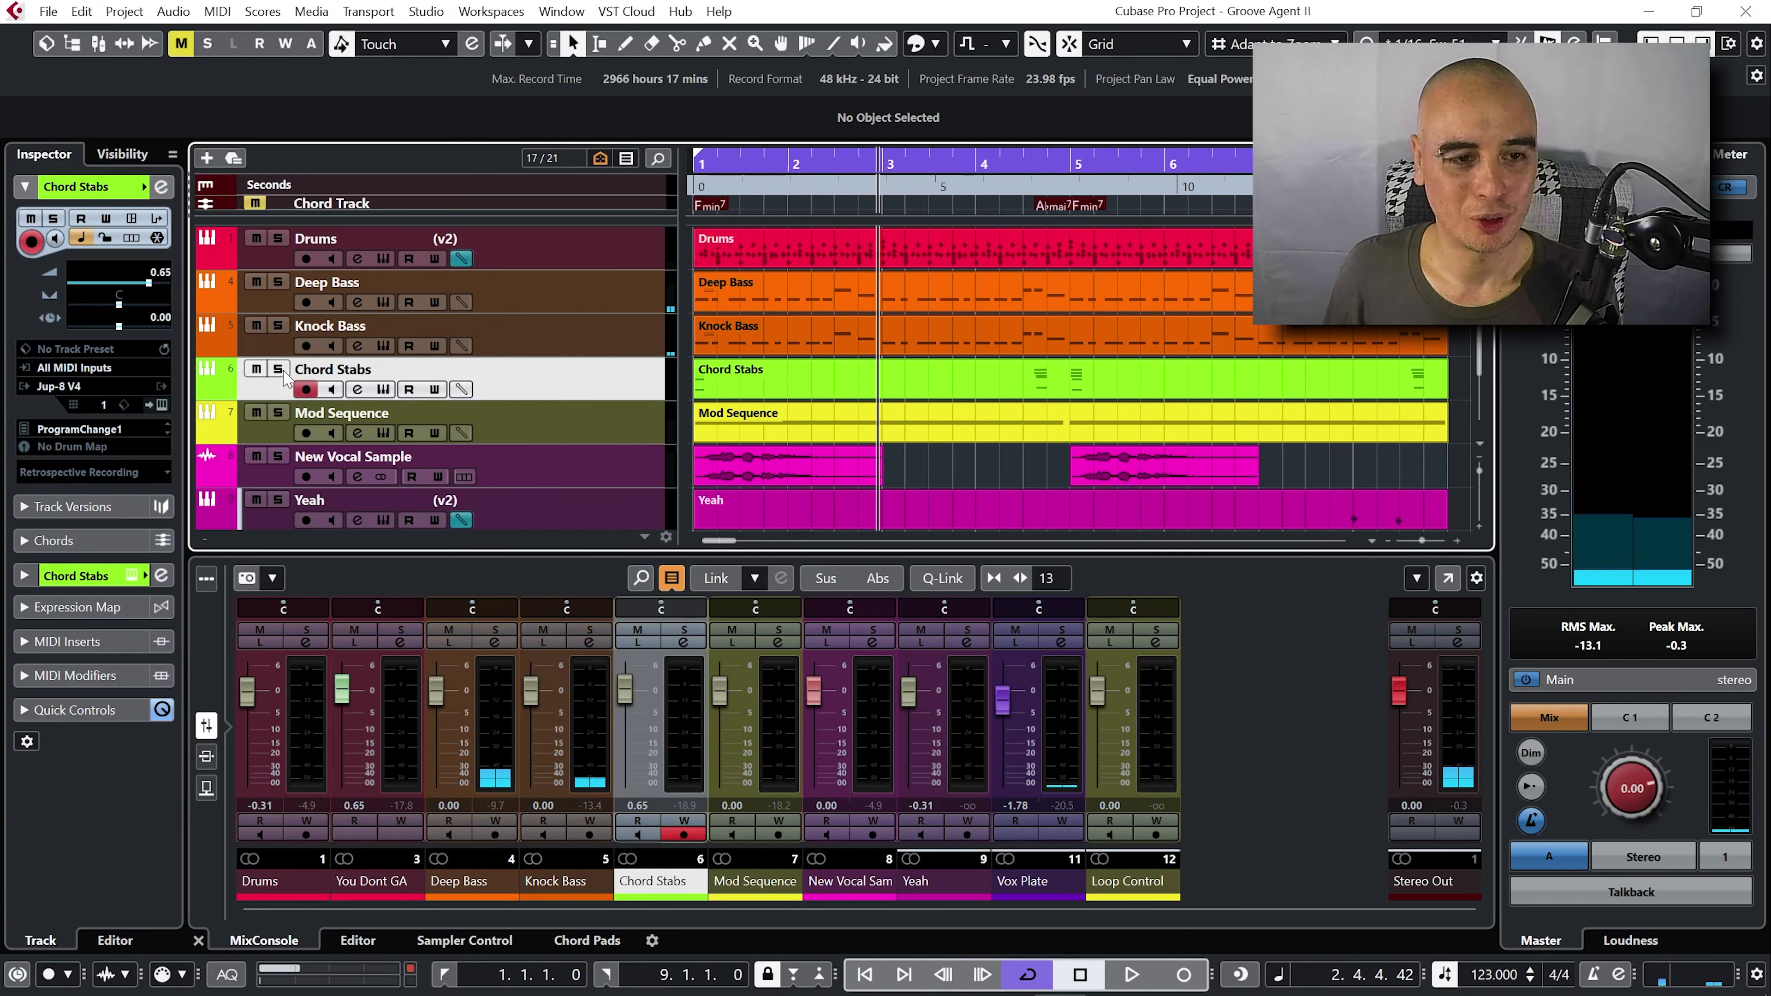
pyautogui.click(280, 370)
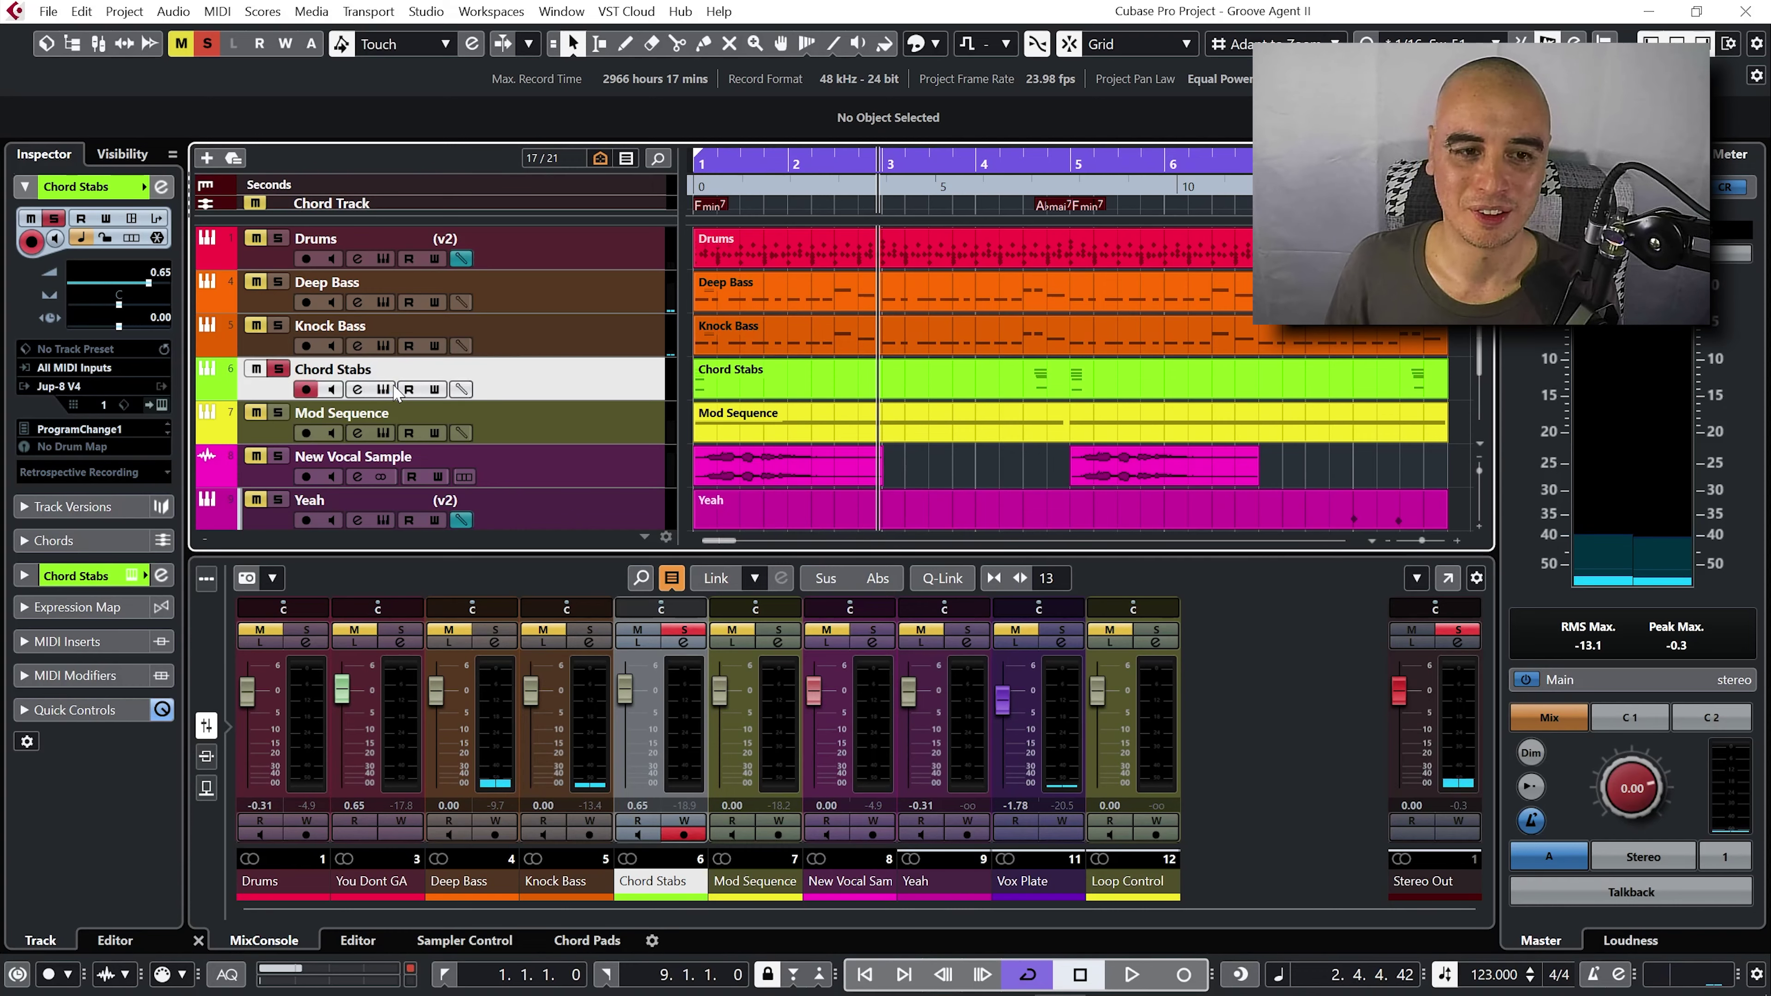
pyautogui.click(390, 389)
pyautogui.moveTo(487, 333); pyautogui.dragTo(485, 299)
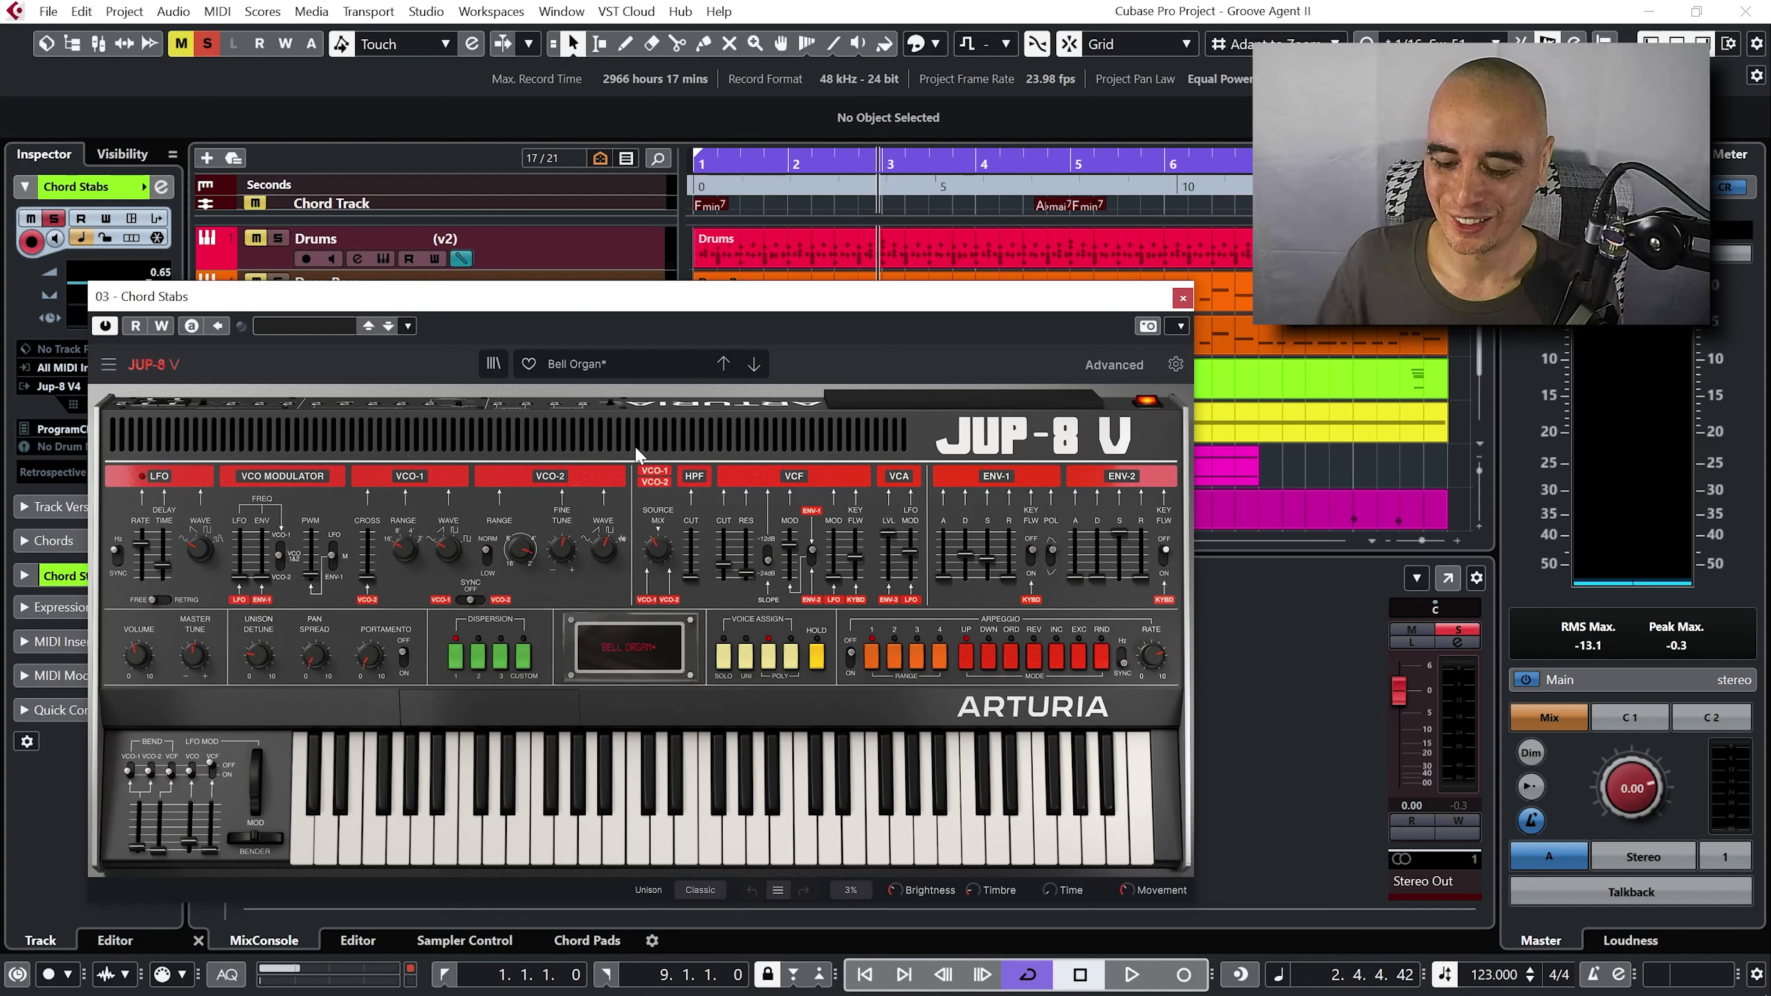
pyautogui.press('space')
pyautogui.press('space')
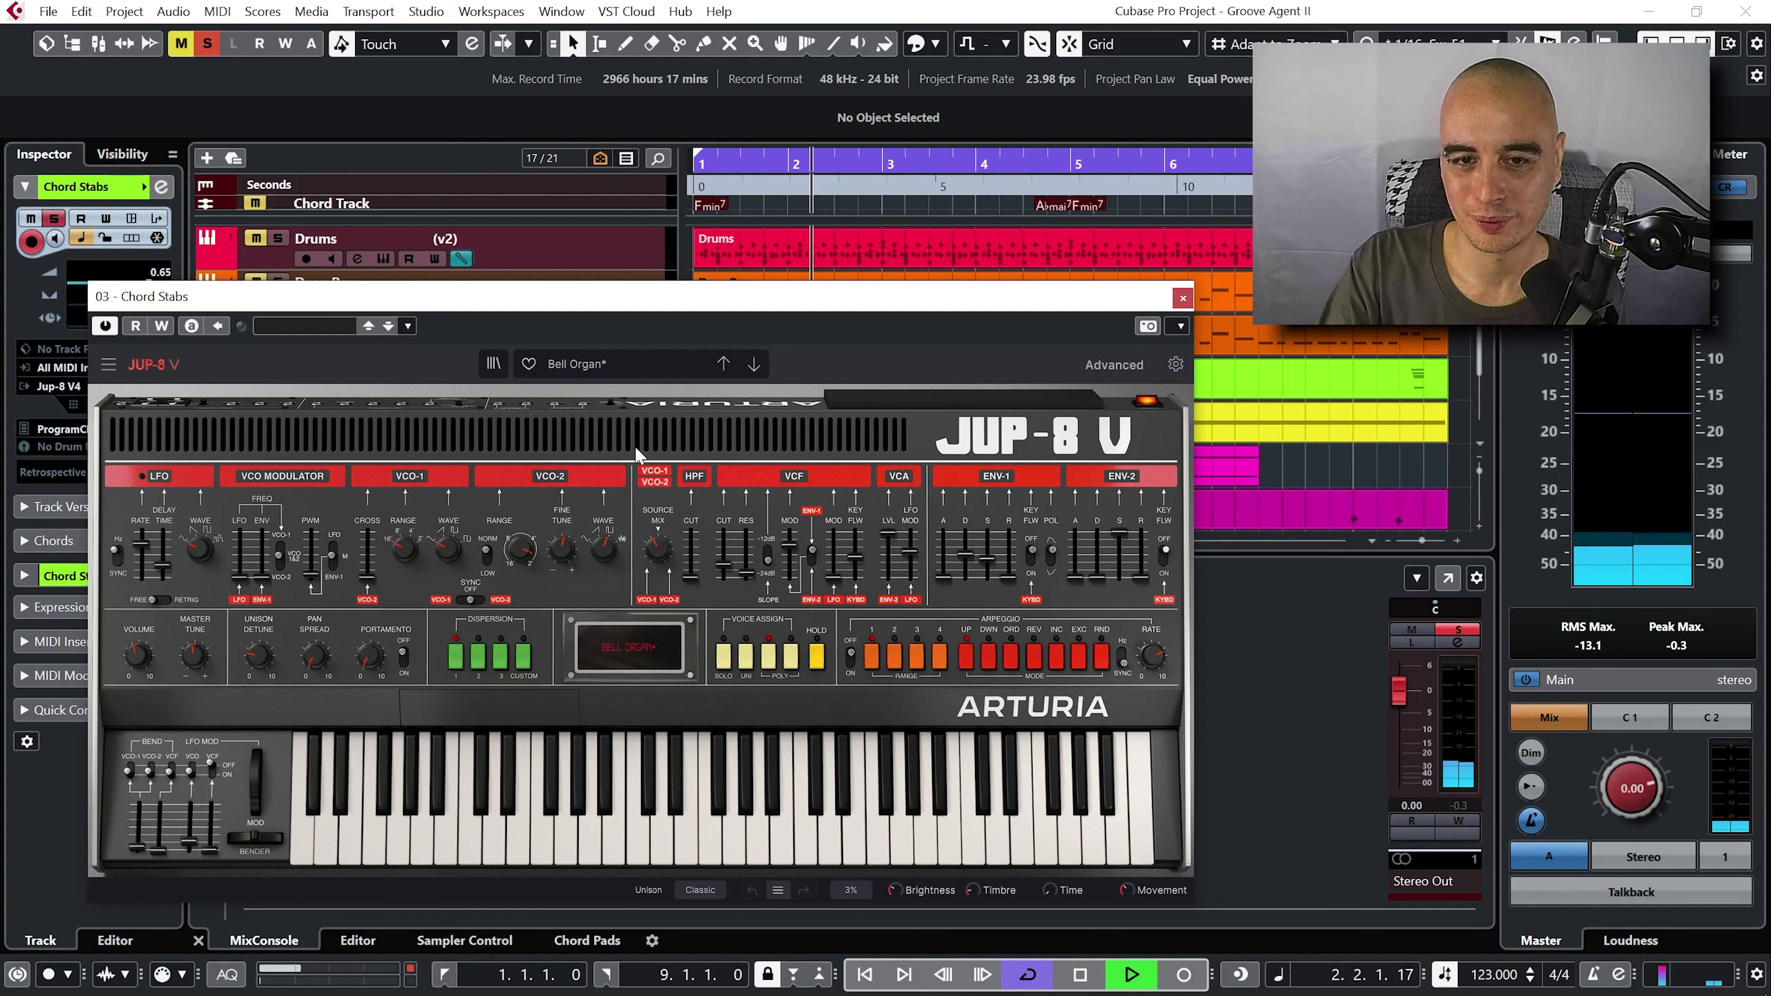
pyautogui.press('space')
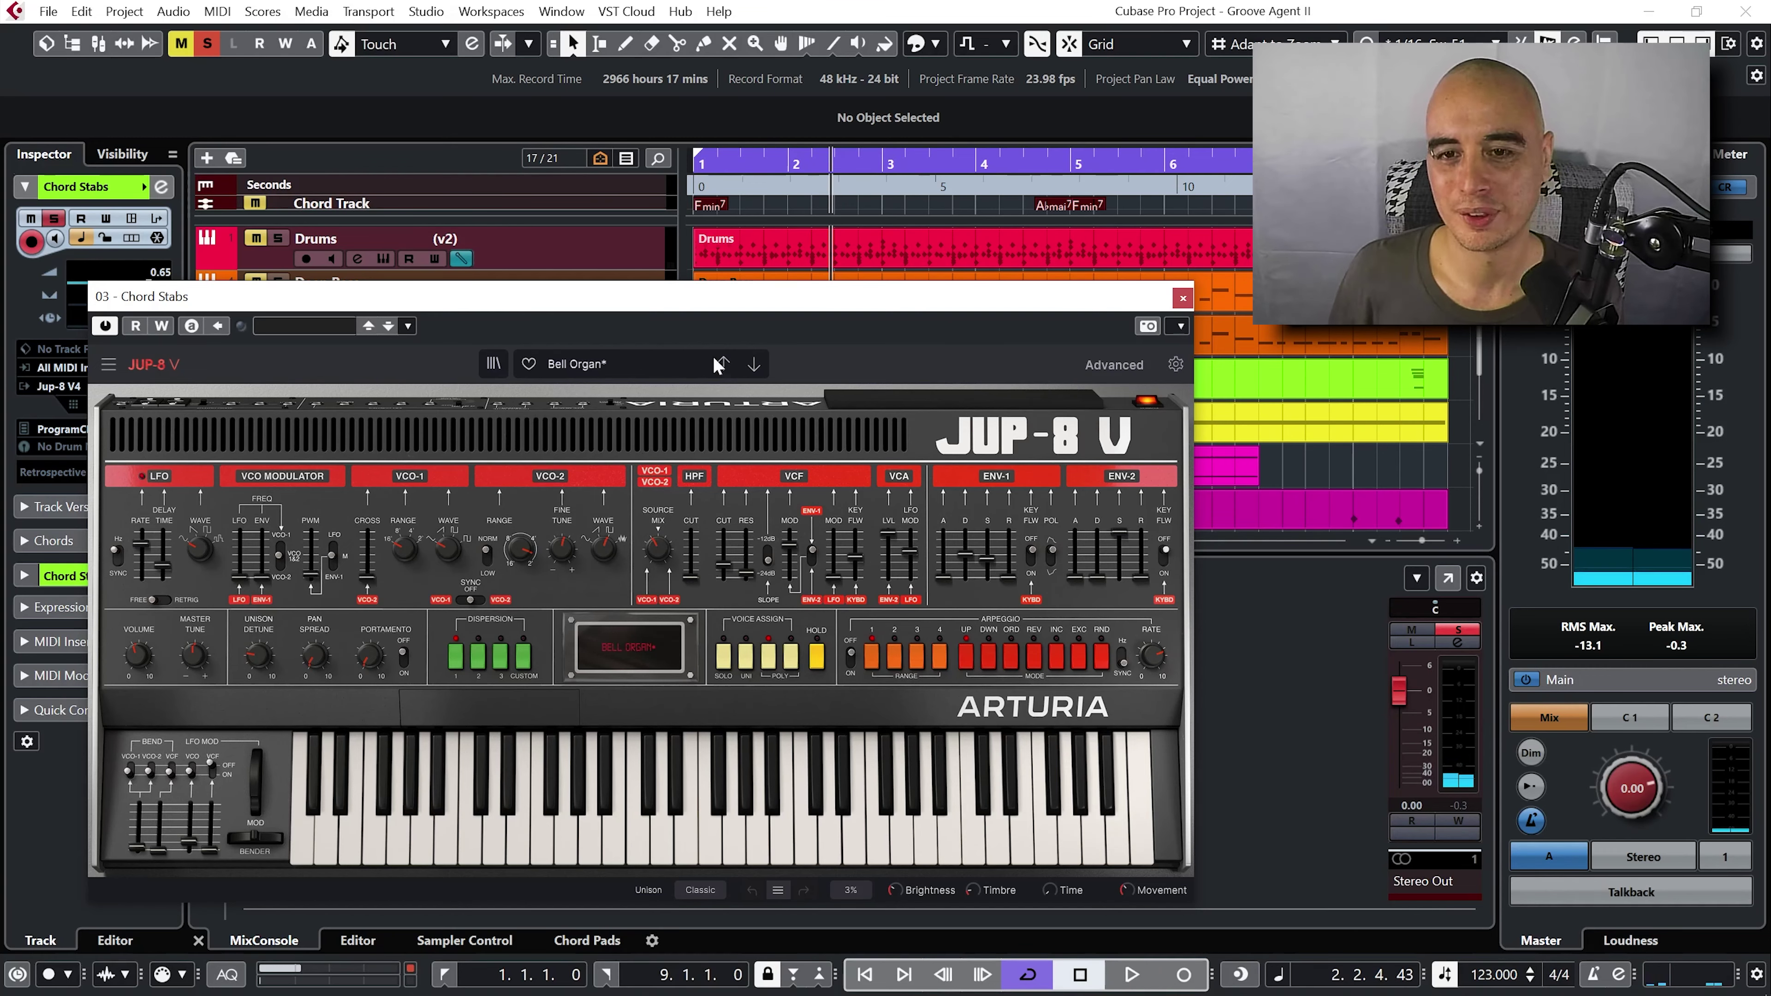
pyautogui.click(1182, 298)
pyautogui.click(278, 370)
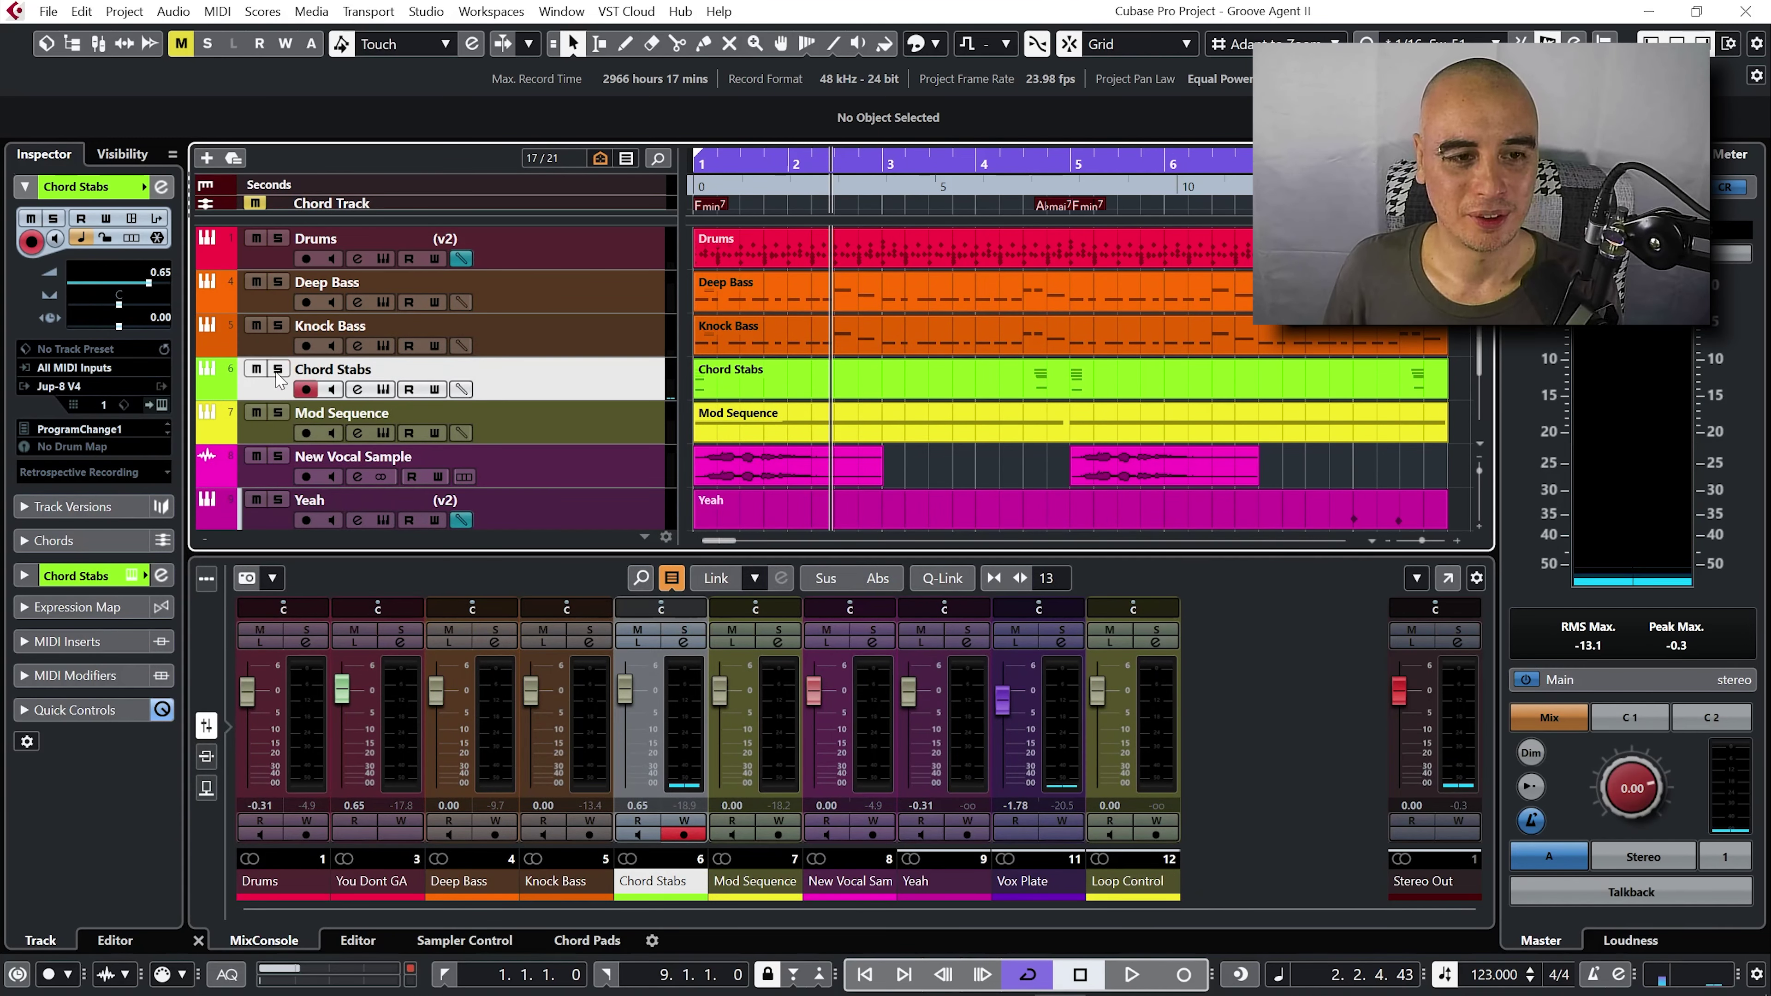
# - Solo the Mod Sequence track and audition it while viewing the lower sequencer and keyboard section of its Modular V instrument
pyautogui.click(550, 420)
pyautogui.click(278, 413)
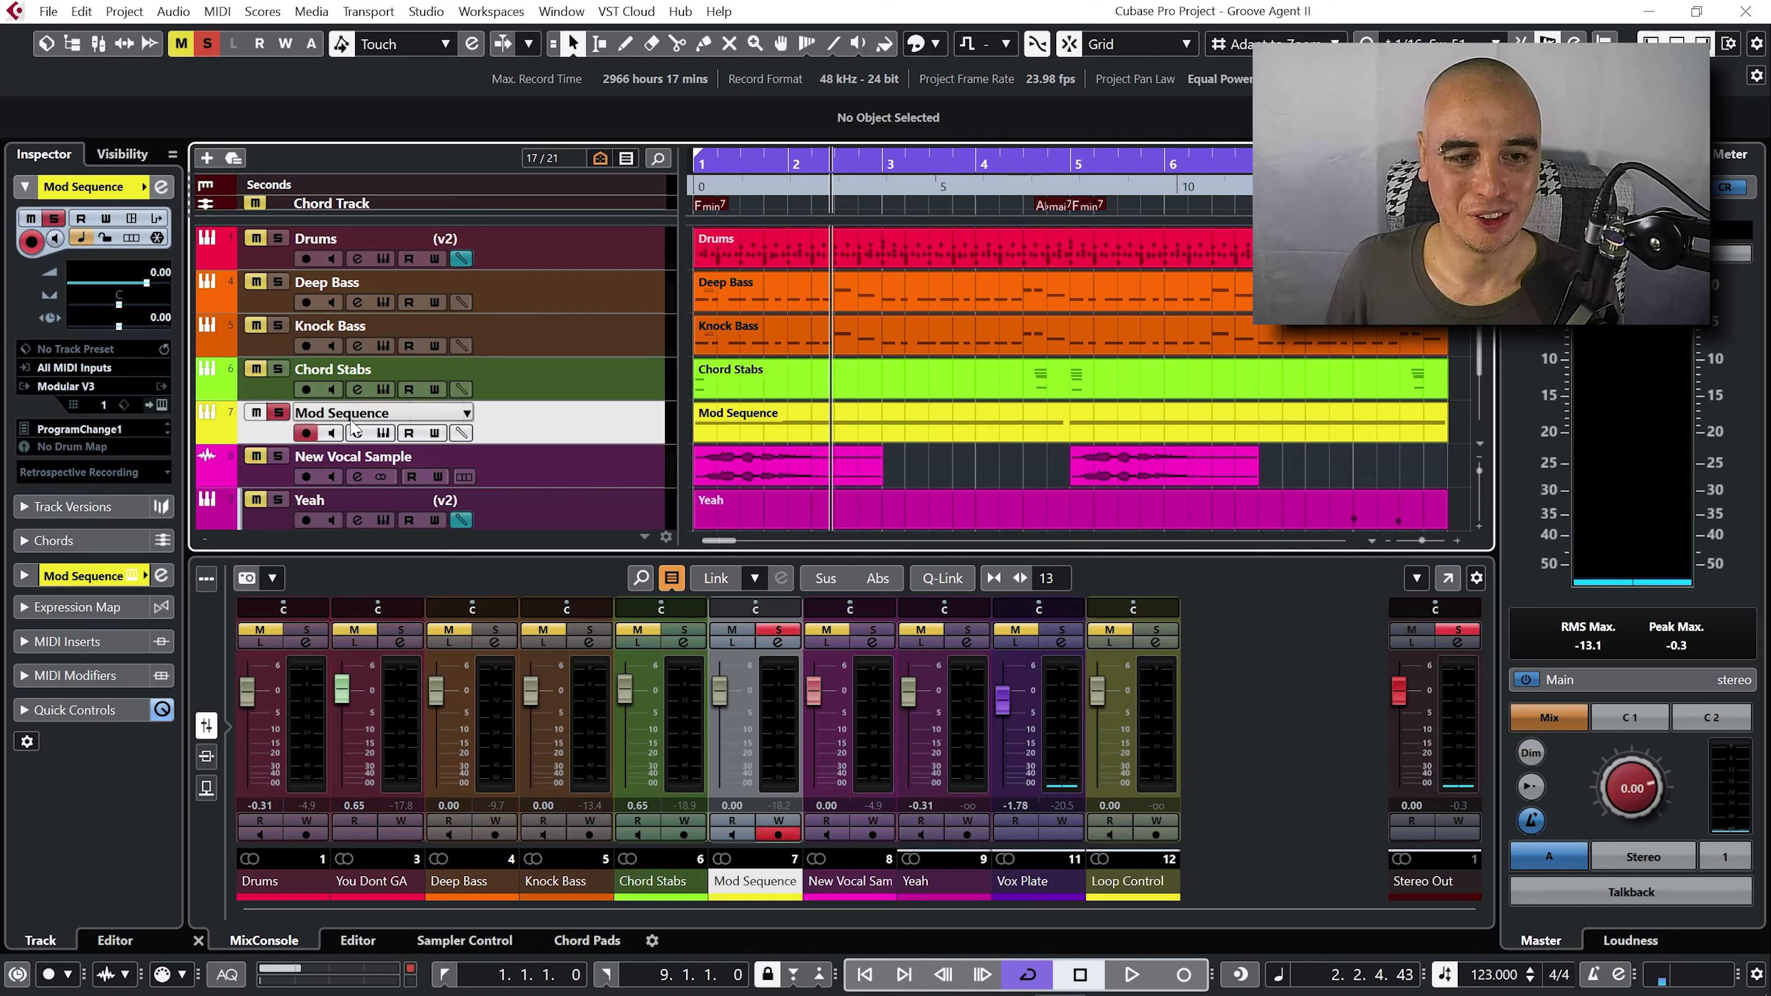
pyautogui.click(383, 433)
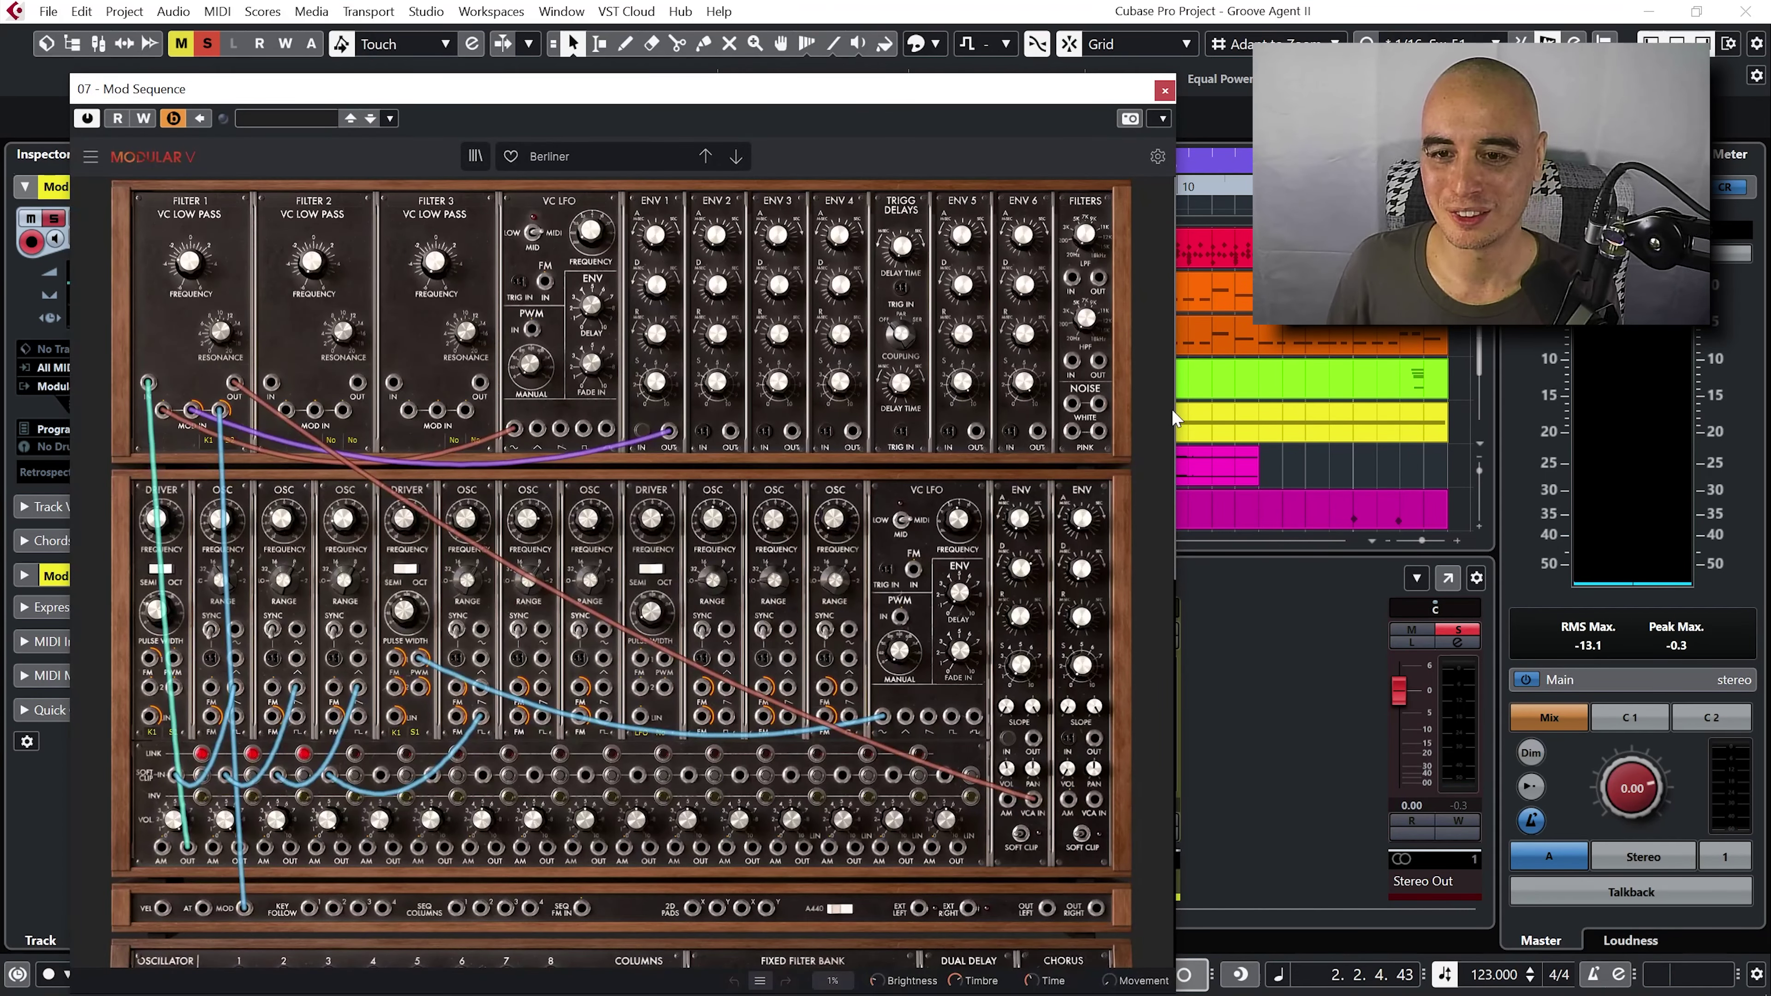
pyautogui.moveTo(1172, 408); pyautogui.dragTo(1169, 840)
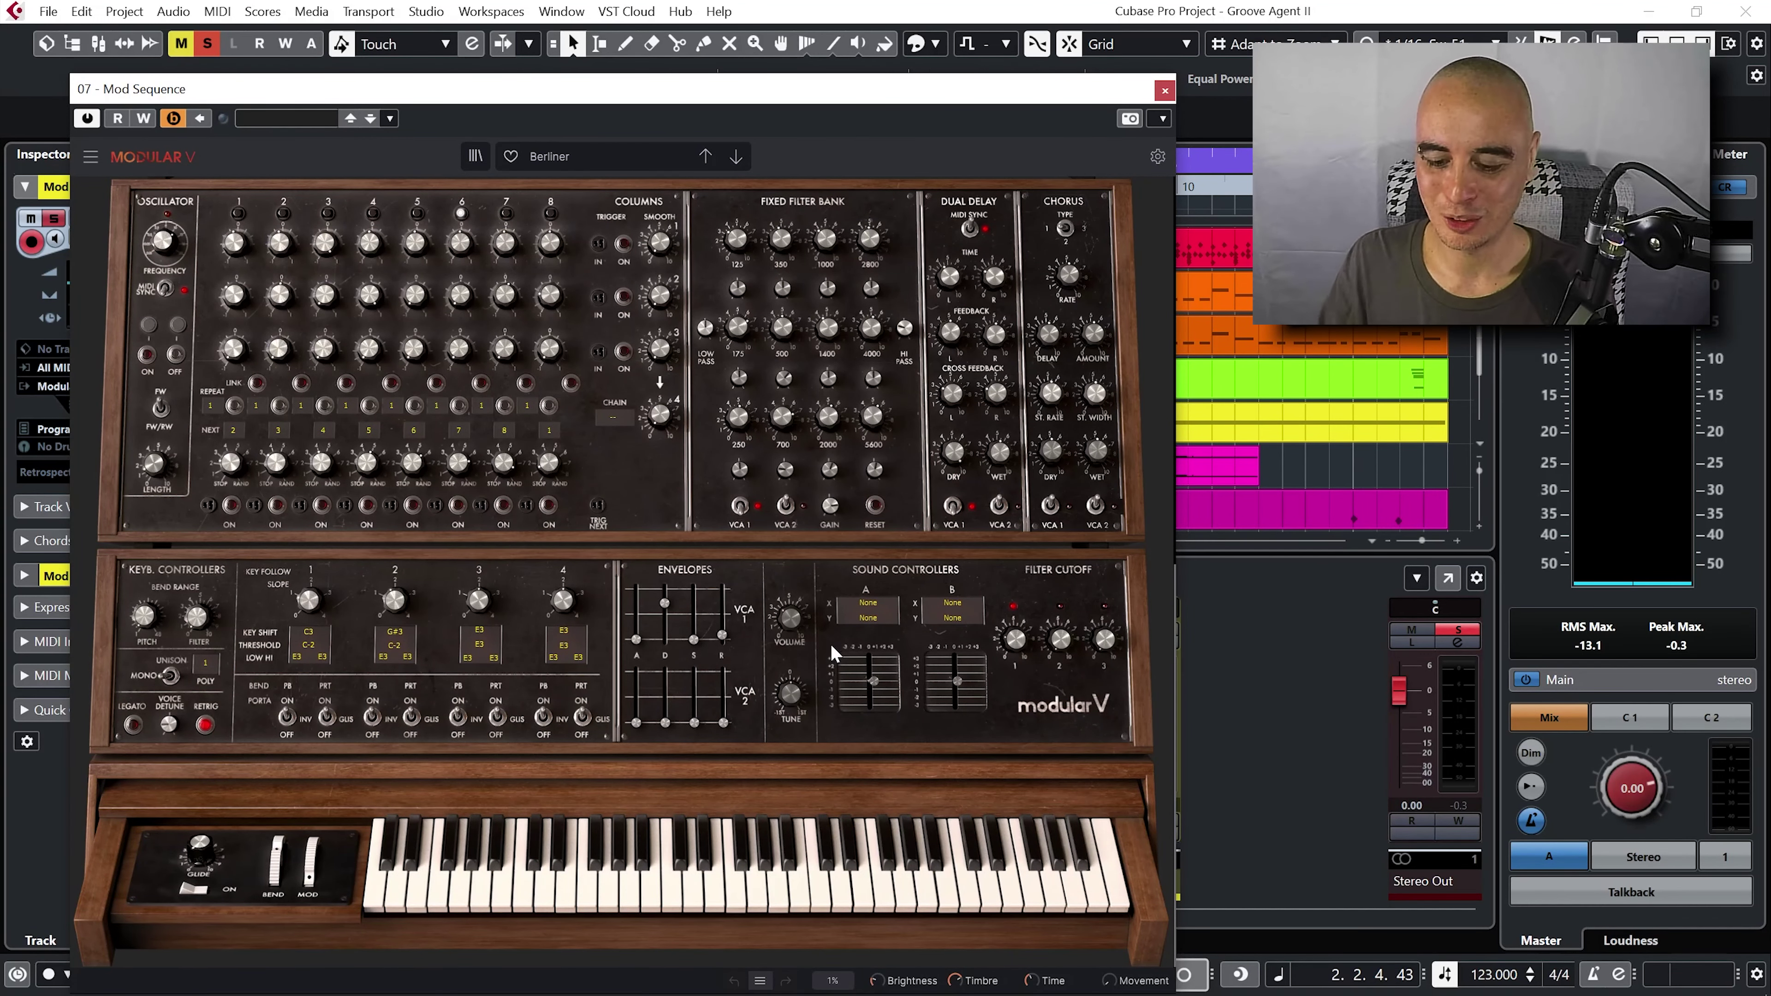
pyautogui.press('space')
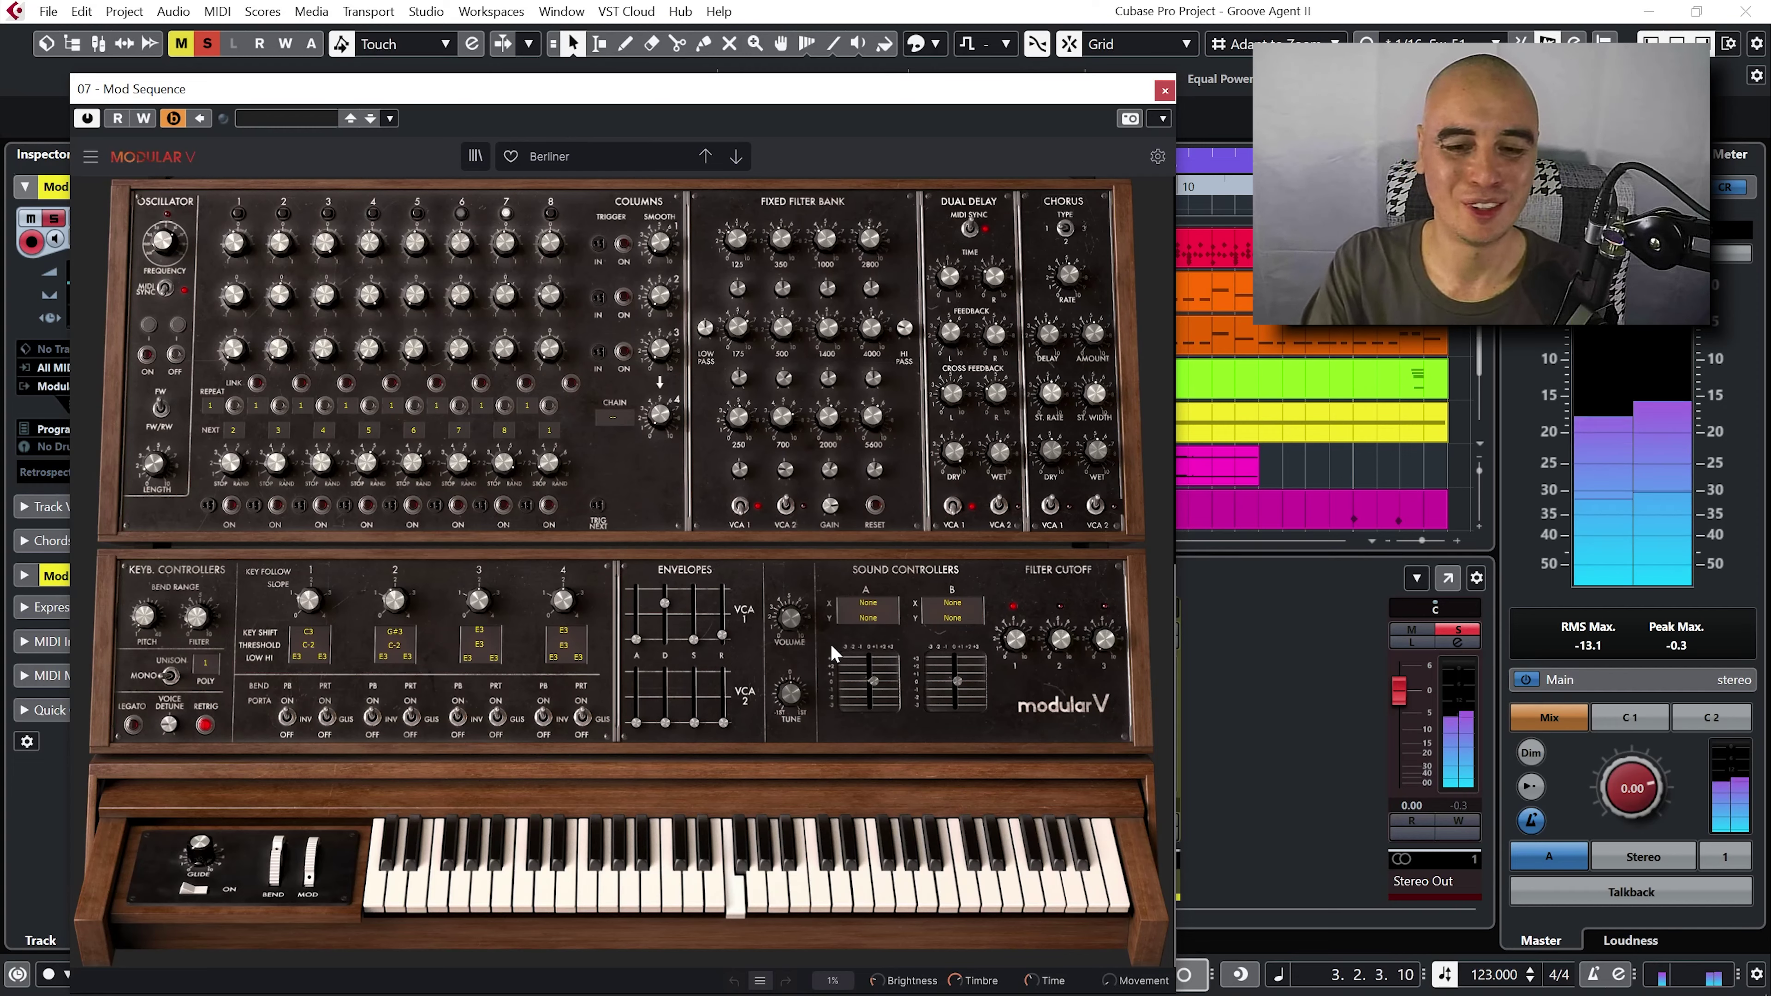
pyautogui.click(1164, 90)
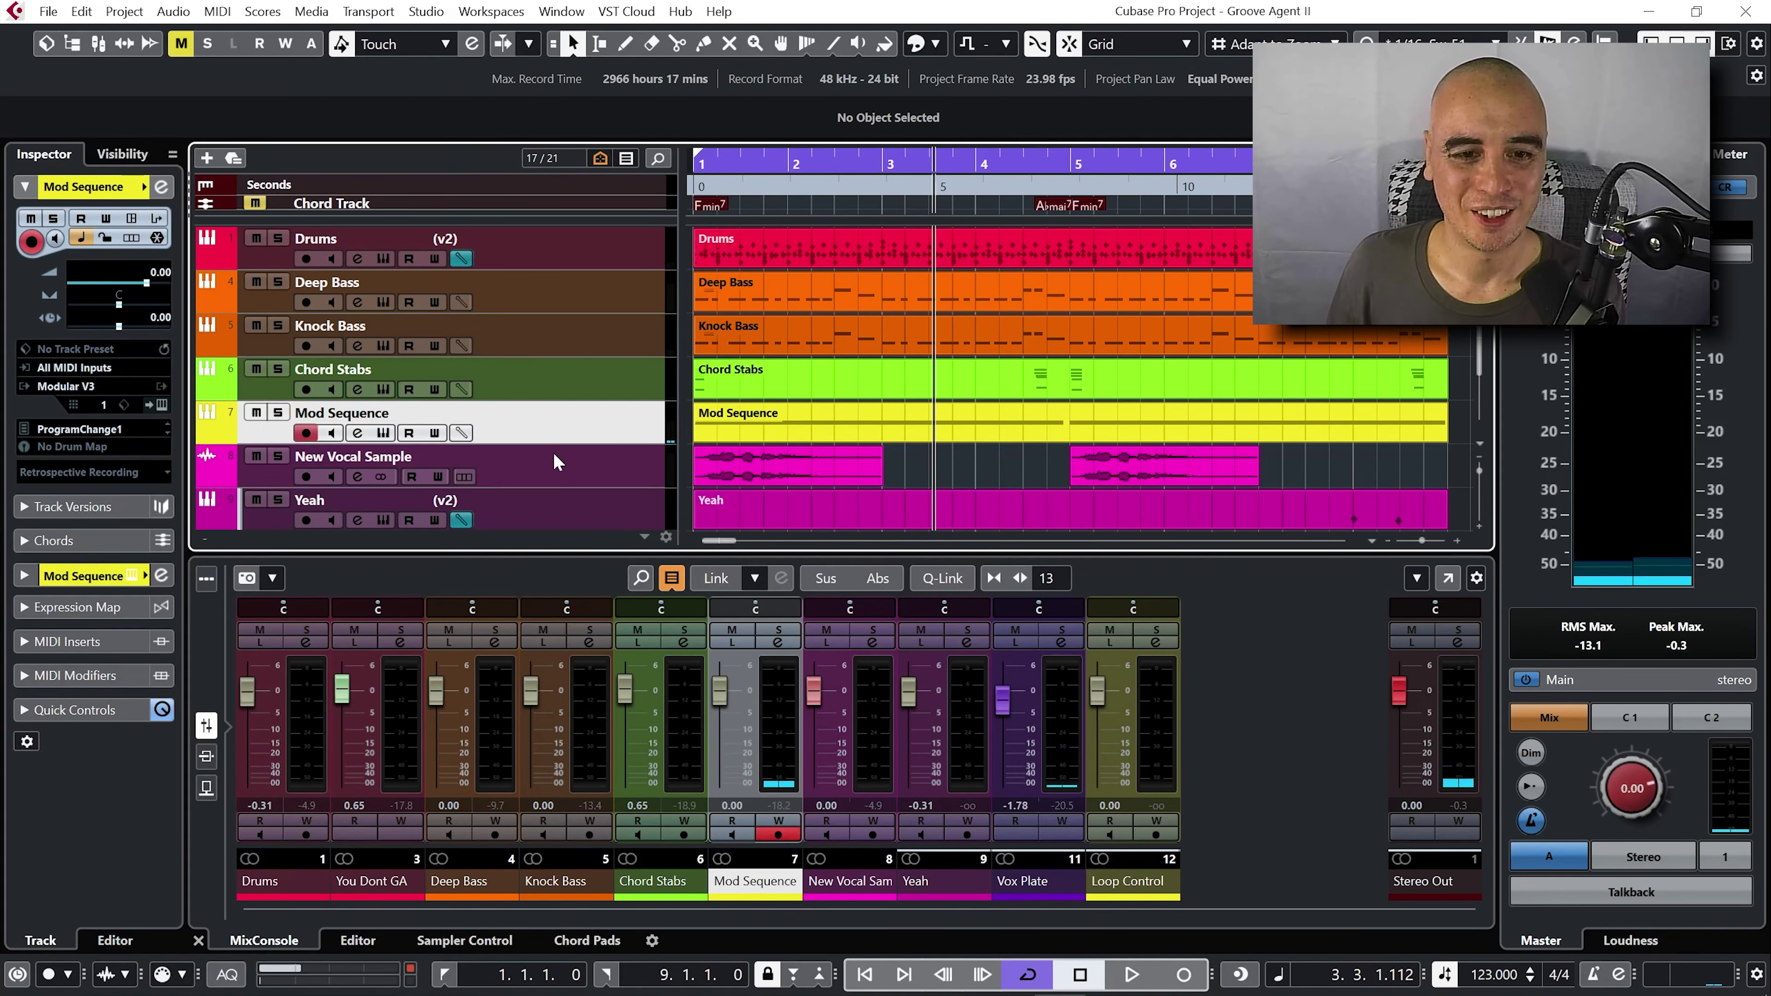
# - Solo the New Vocal Sample track, play it from the project start, then unsolo it and stop playback
pyautogui.click(286, 478)
pyautogui.click(279, 458)
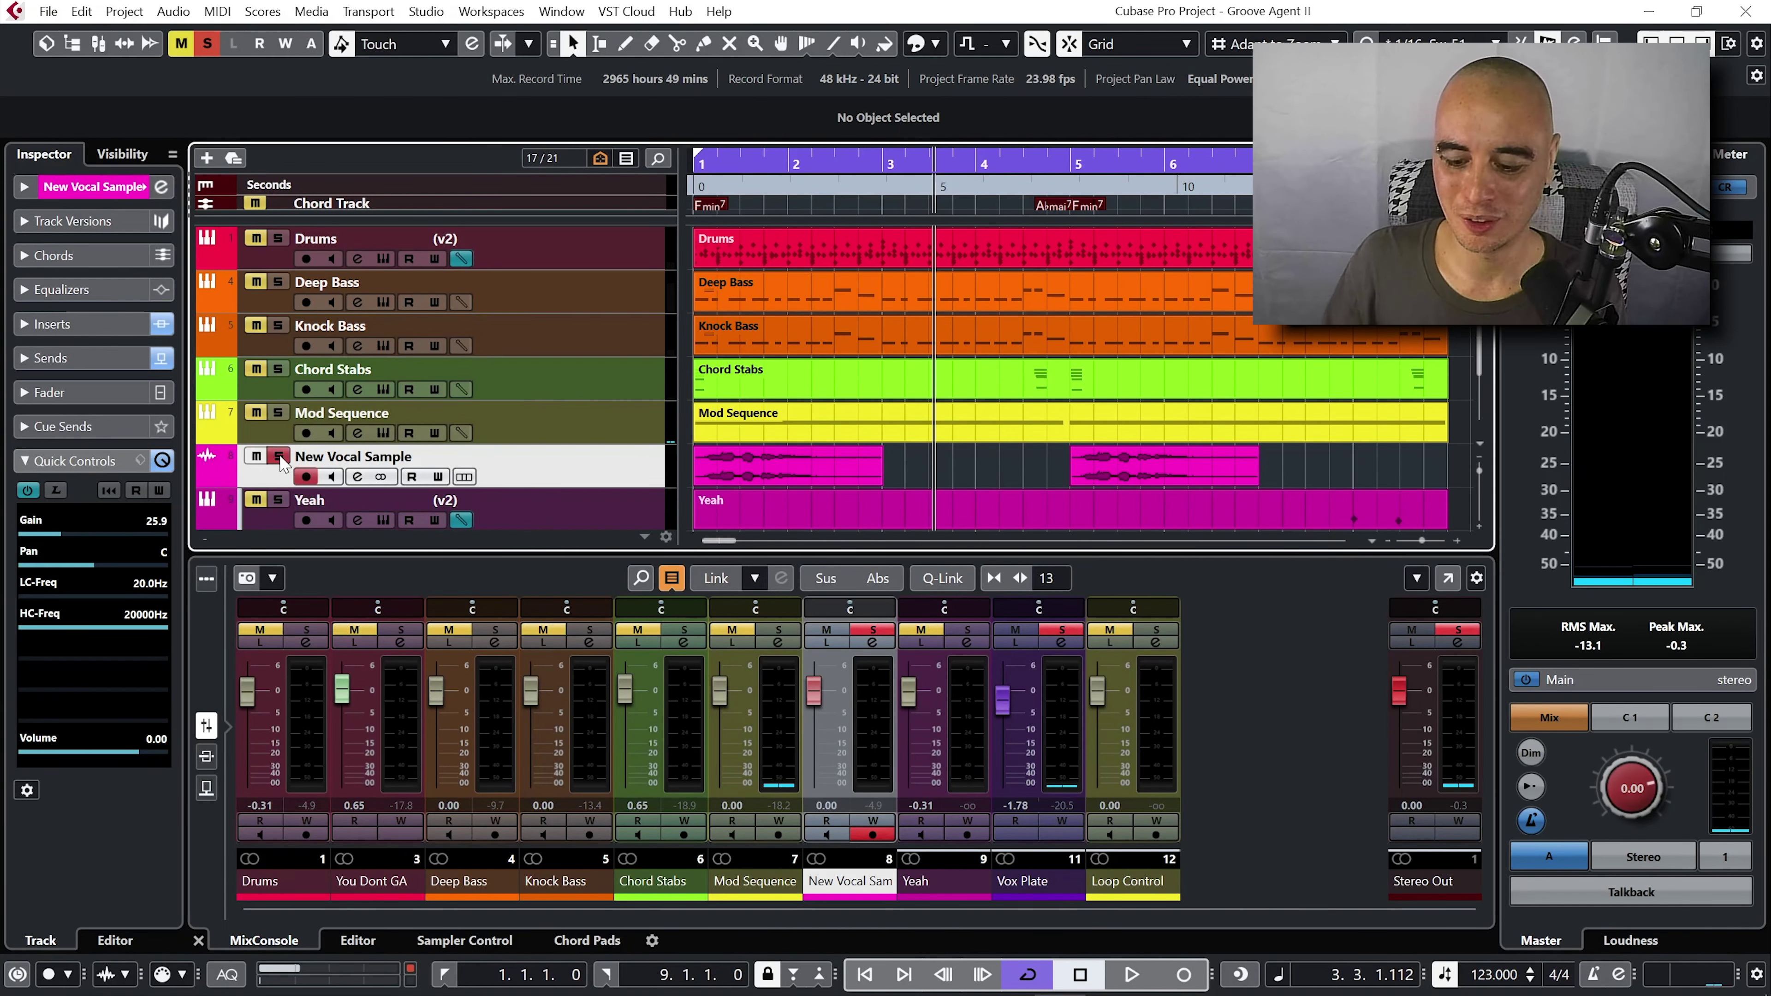
pyautogui.press('Home')
pyautogui.press('space')
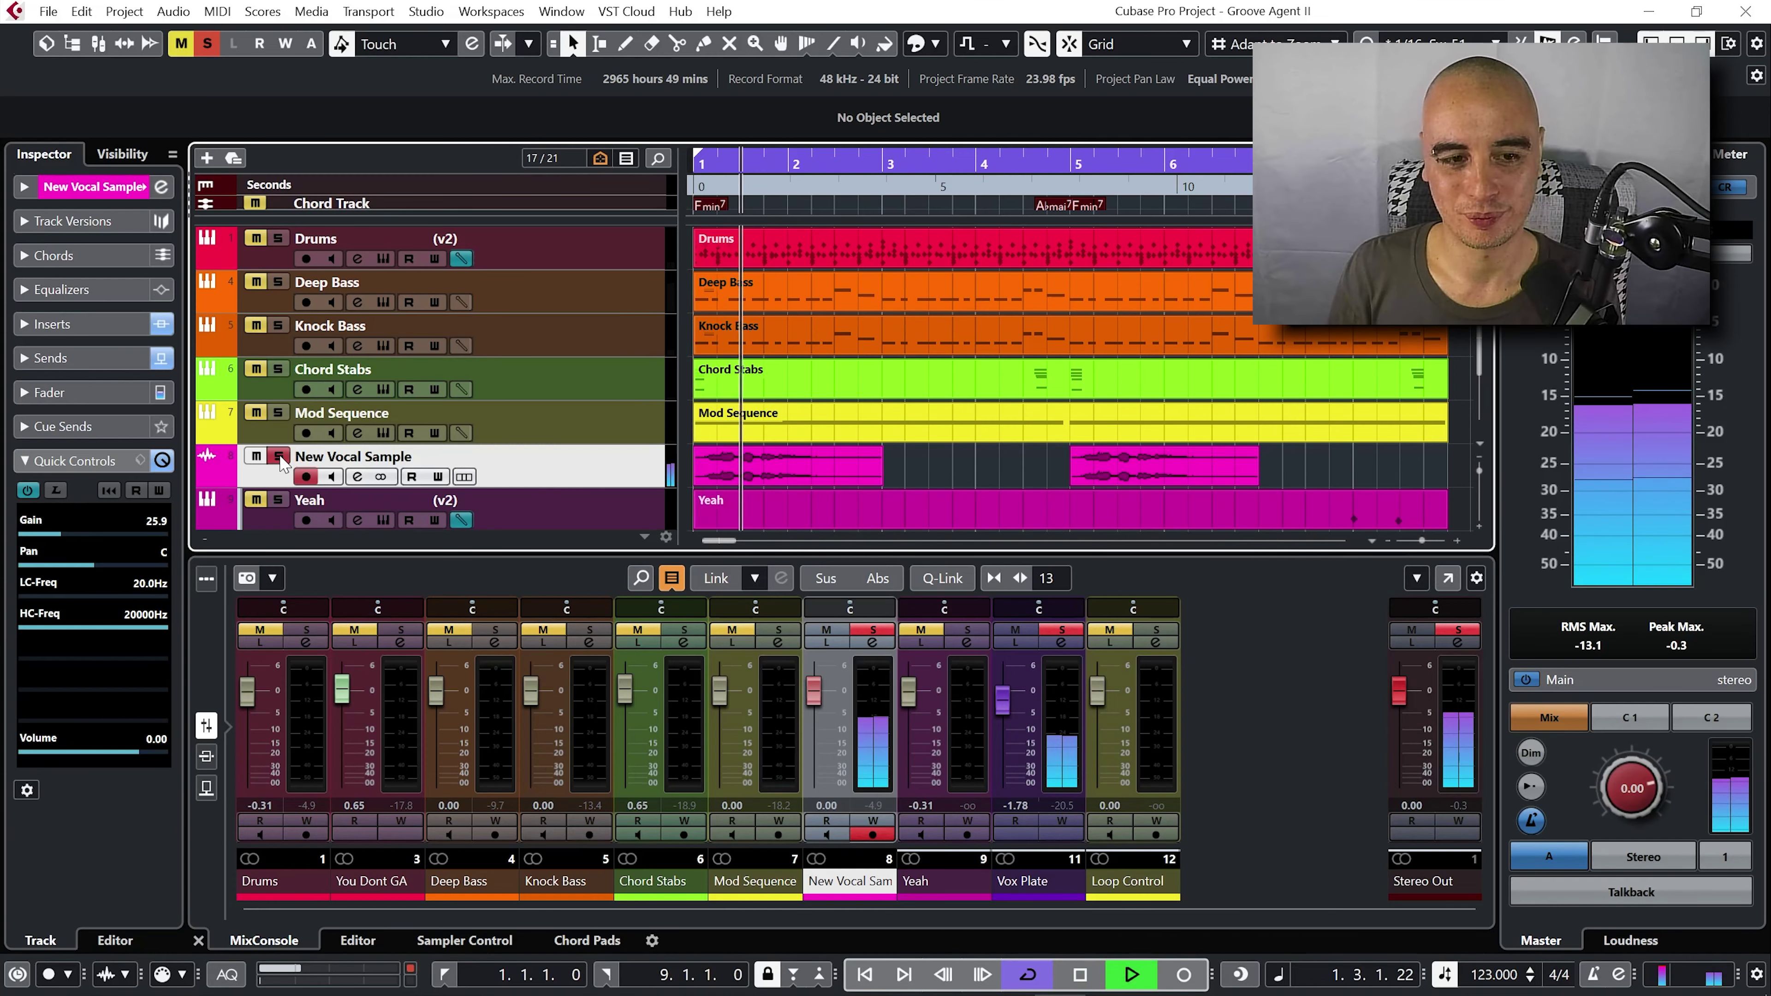
pyautogui.click(279, 456)
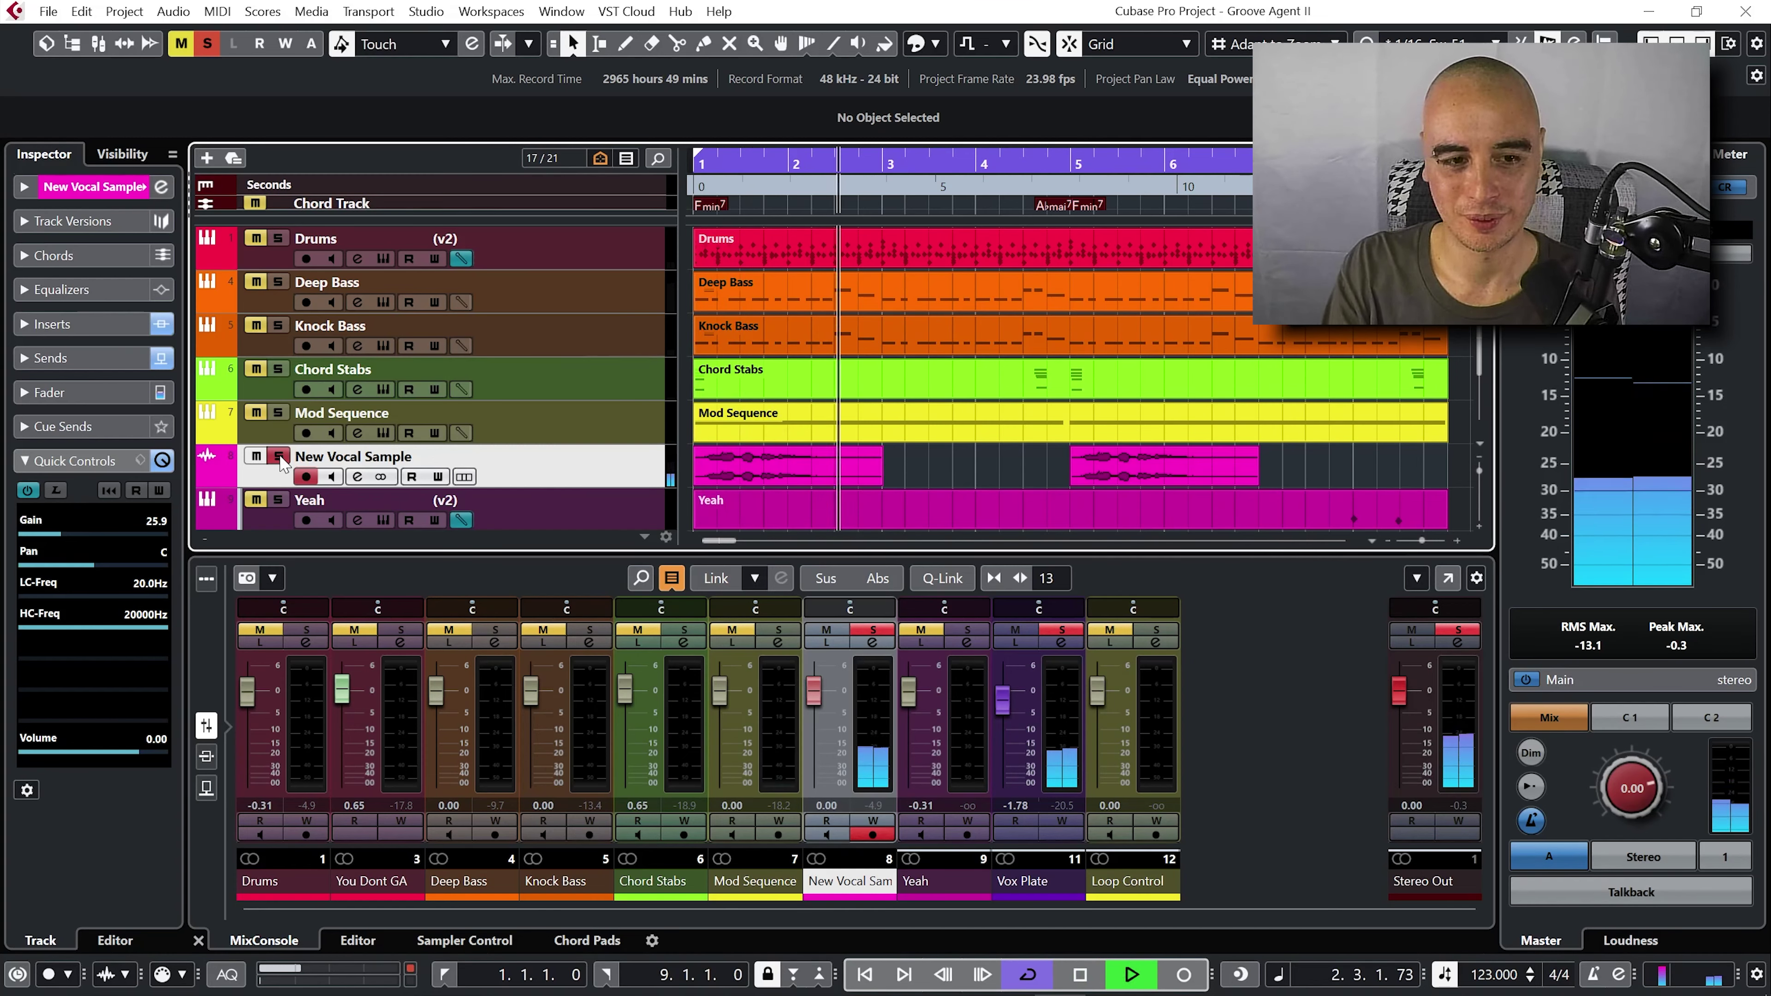
pyautogui.press('space')
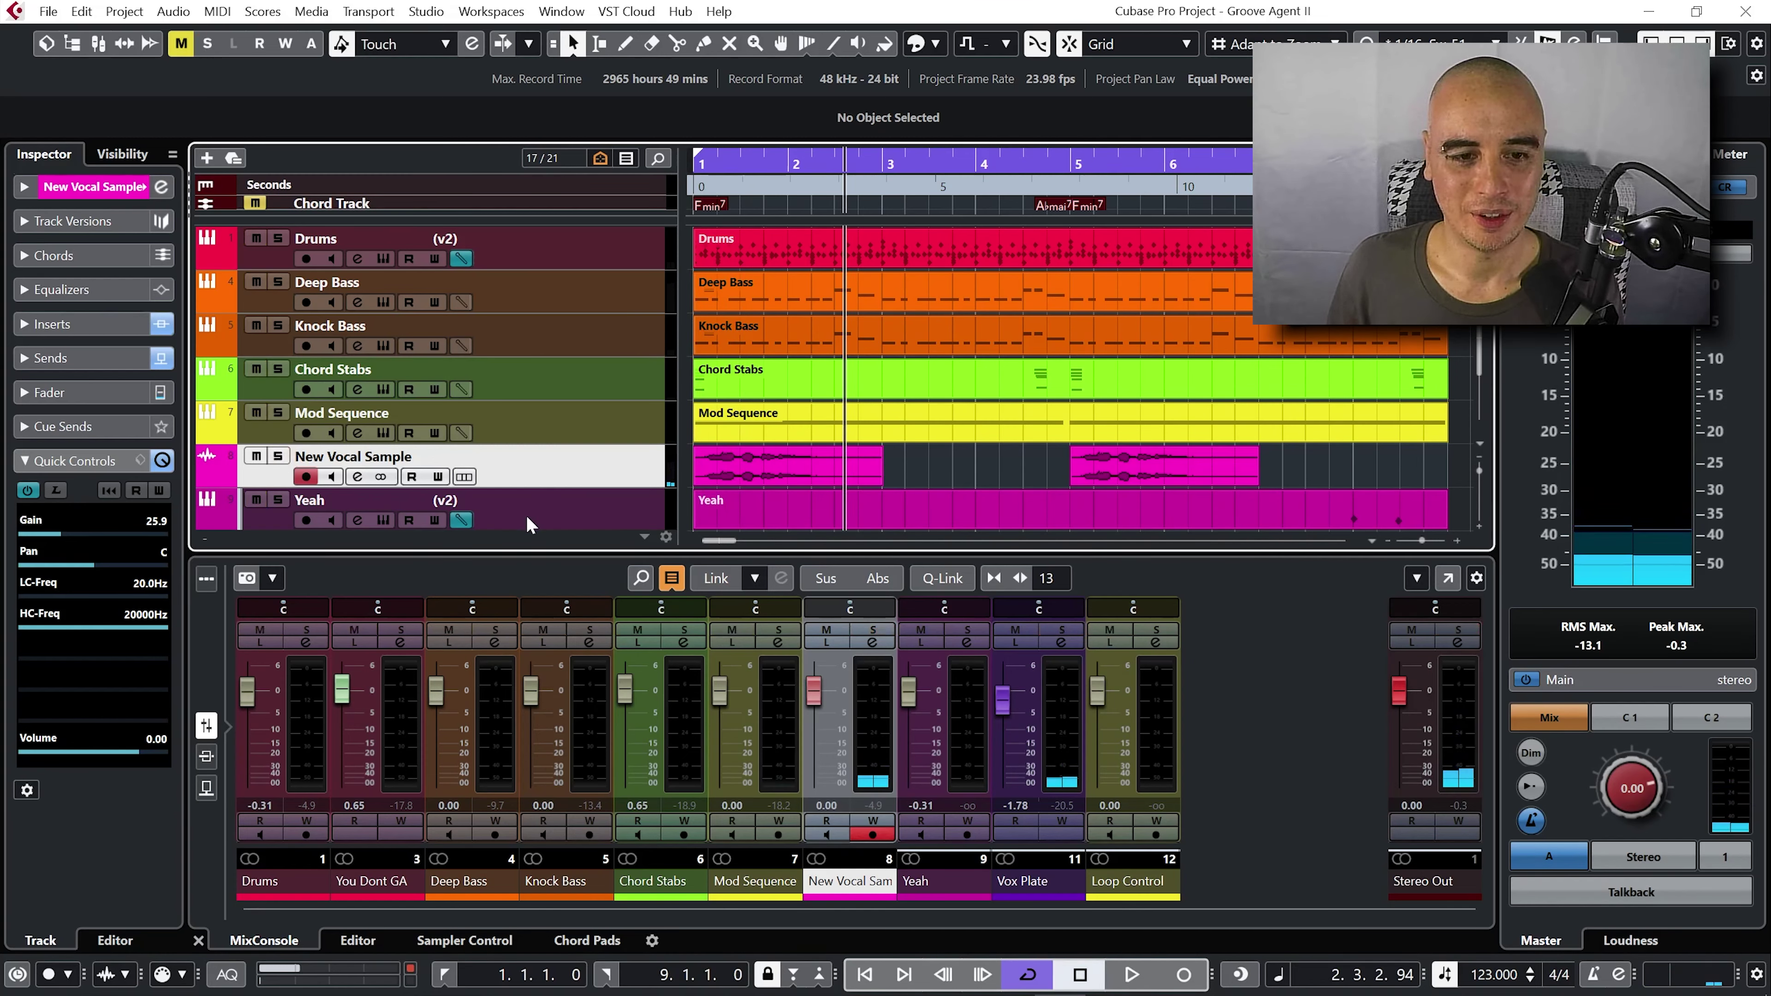
# - Solo the Yeah track, audition it with pad group 6 of its Groove Agent shown, then close the instrument and unsolo the track
pyautogui.click(377, 508)
pyautogui.press('s')
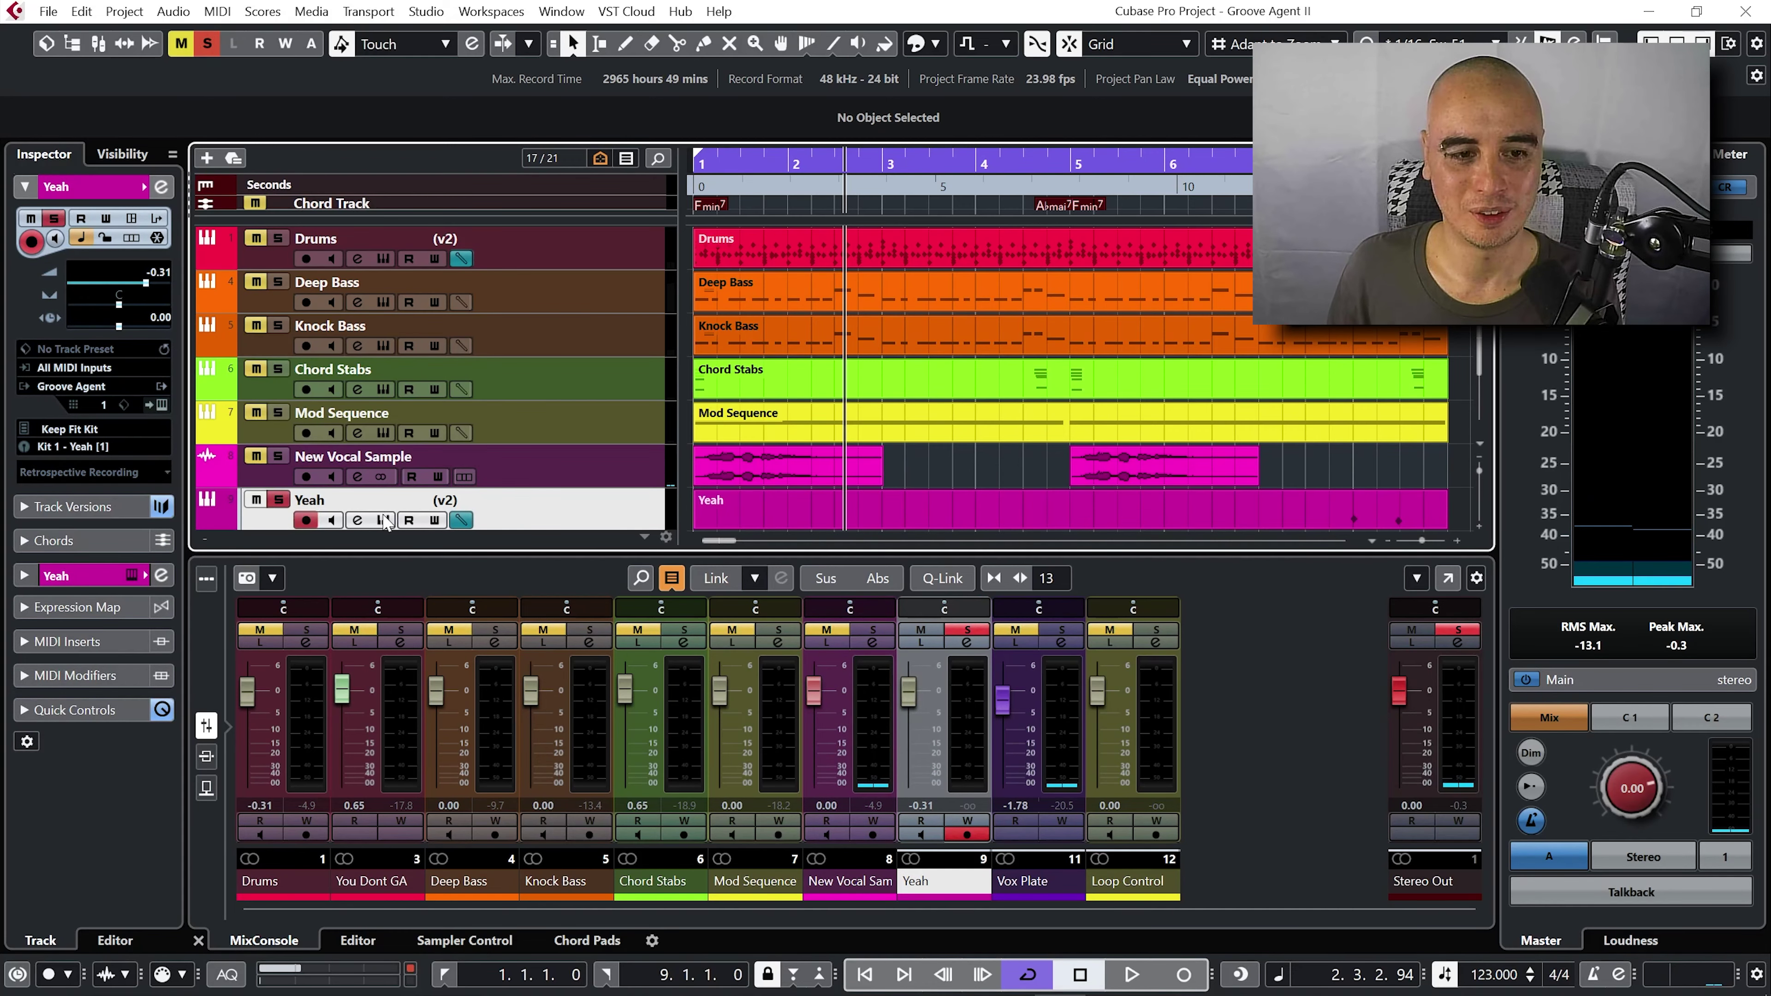
pyautogui.click(383, 520)
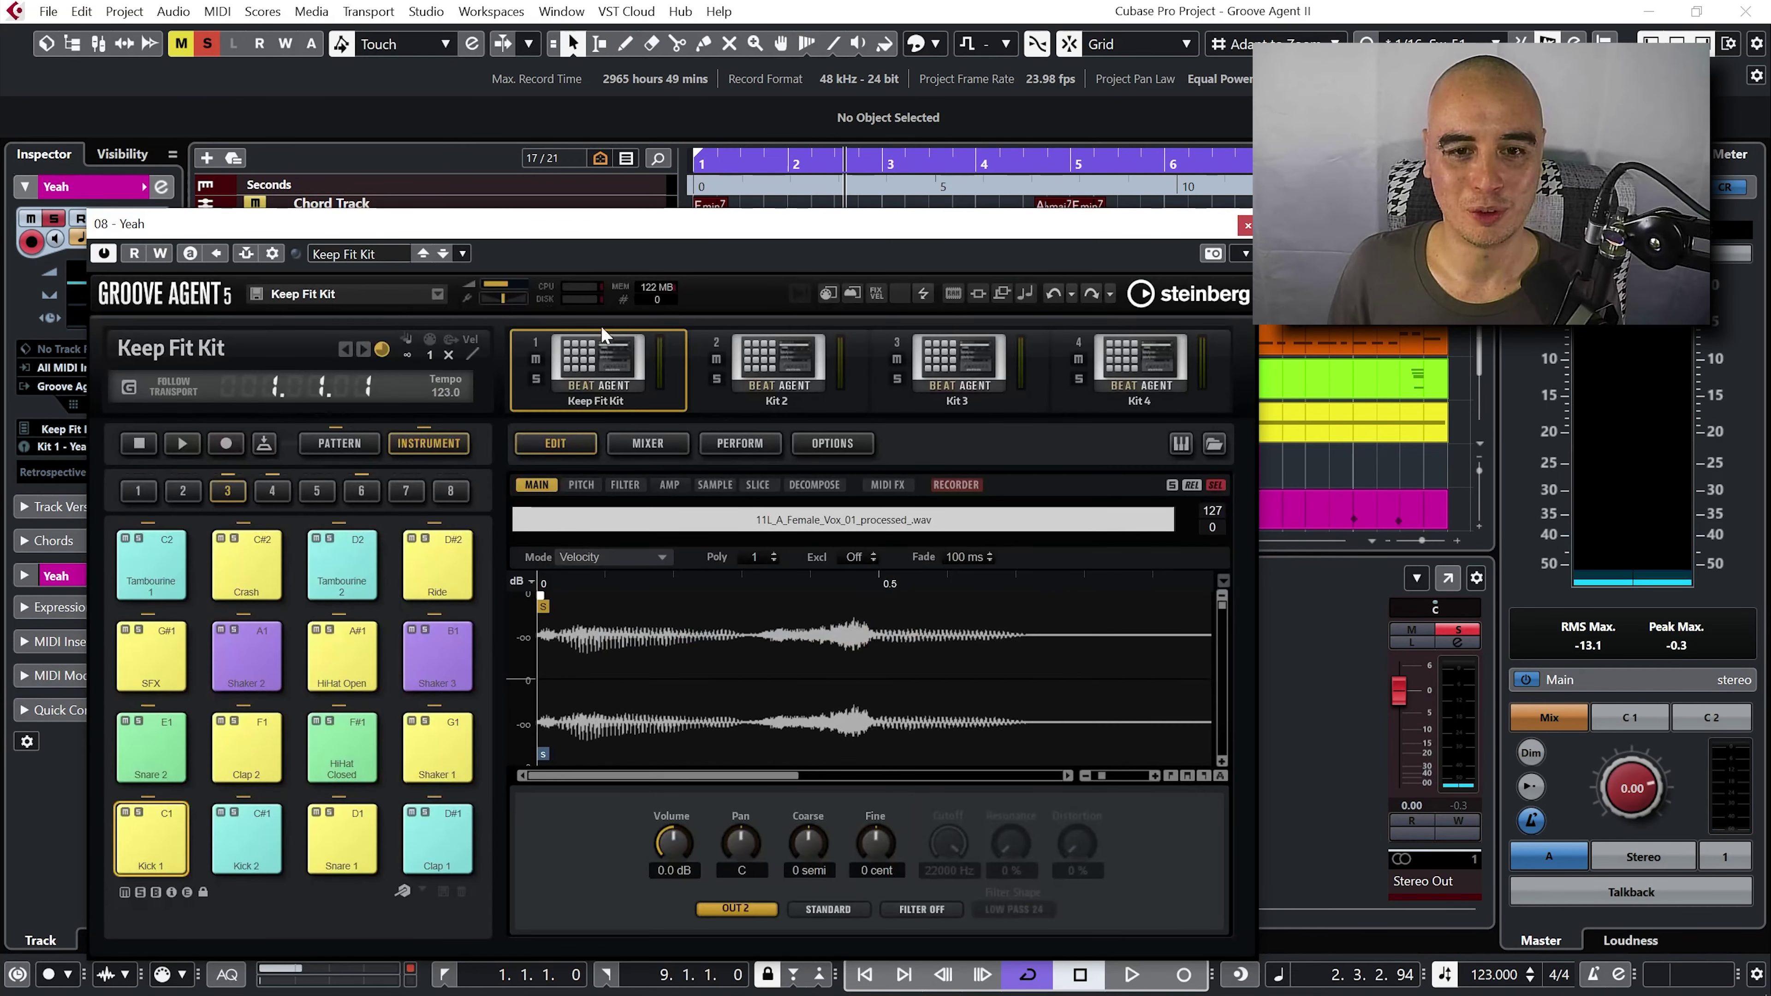
pyautogui.click(360, 491)
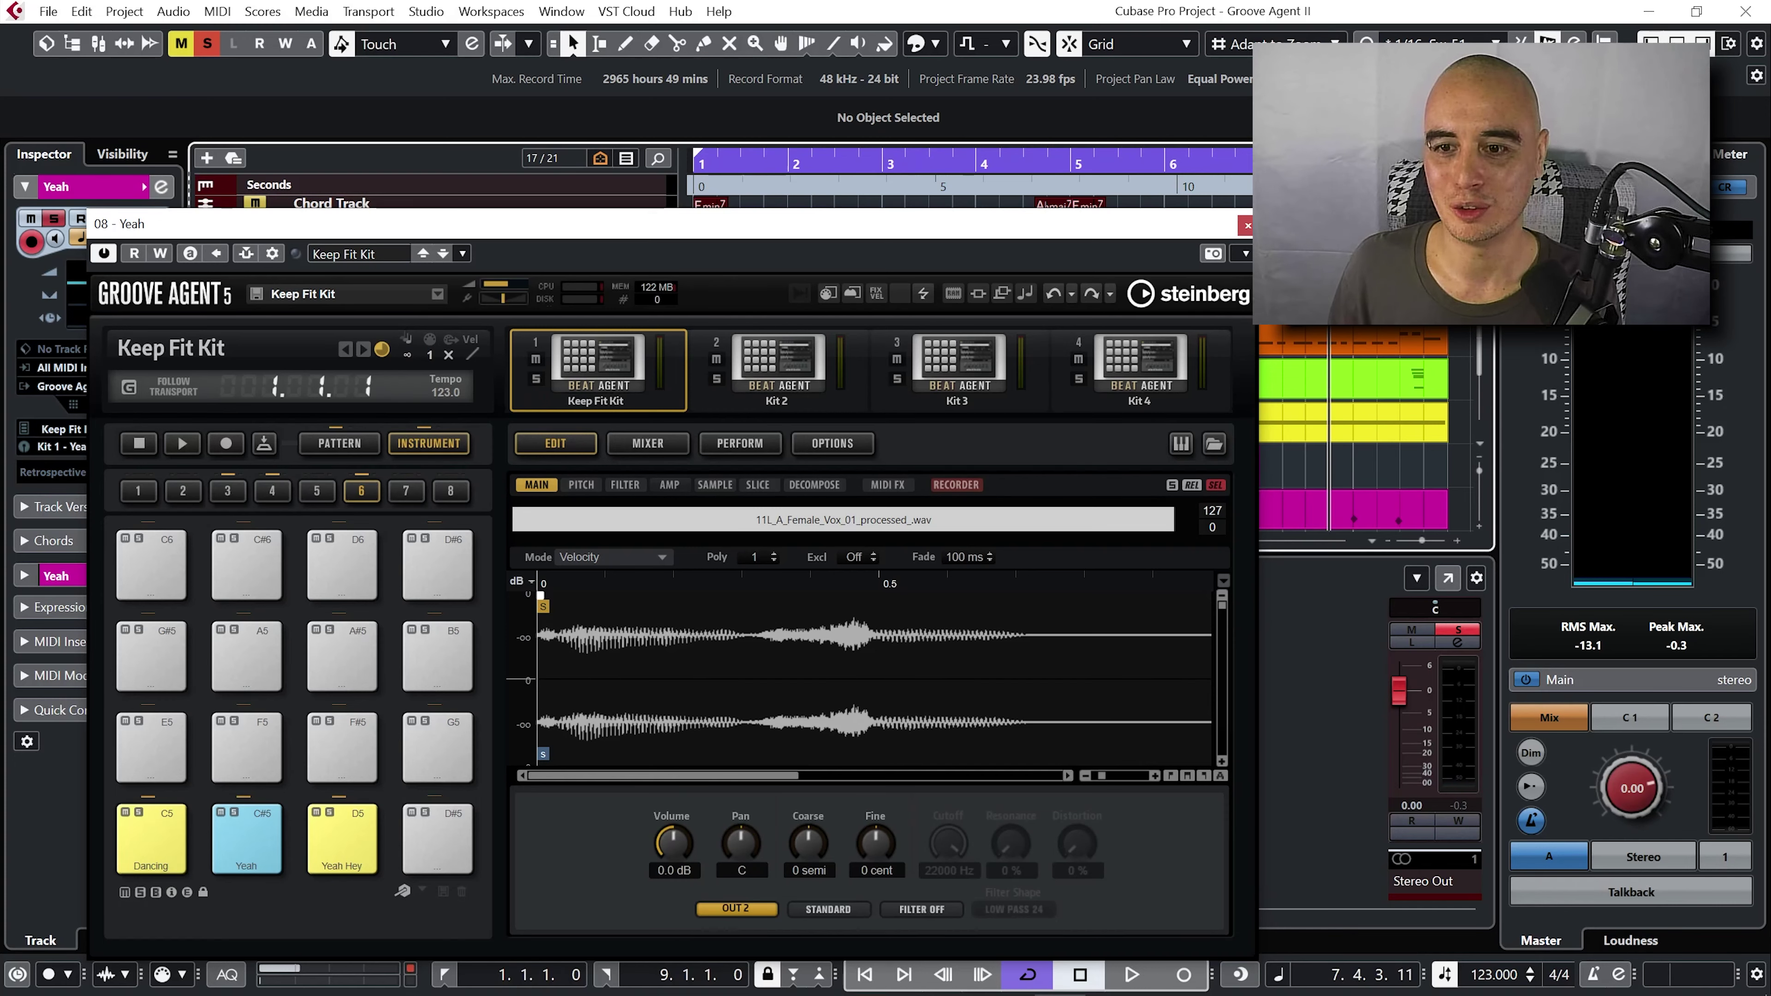
pyautogui.press('space')
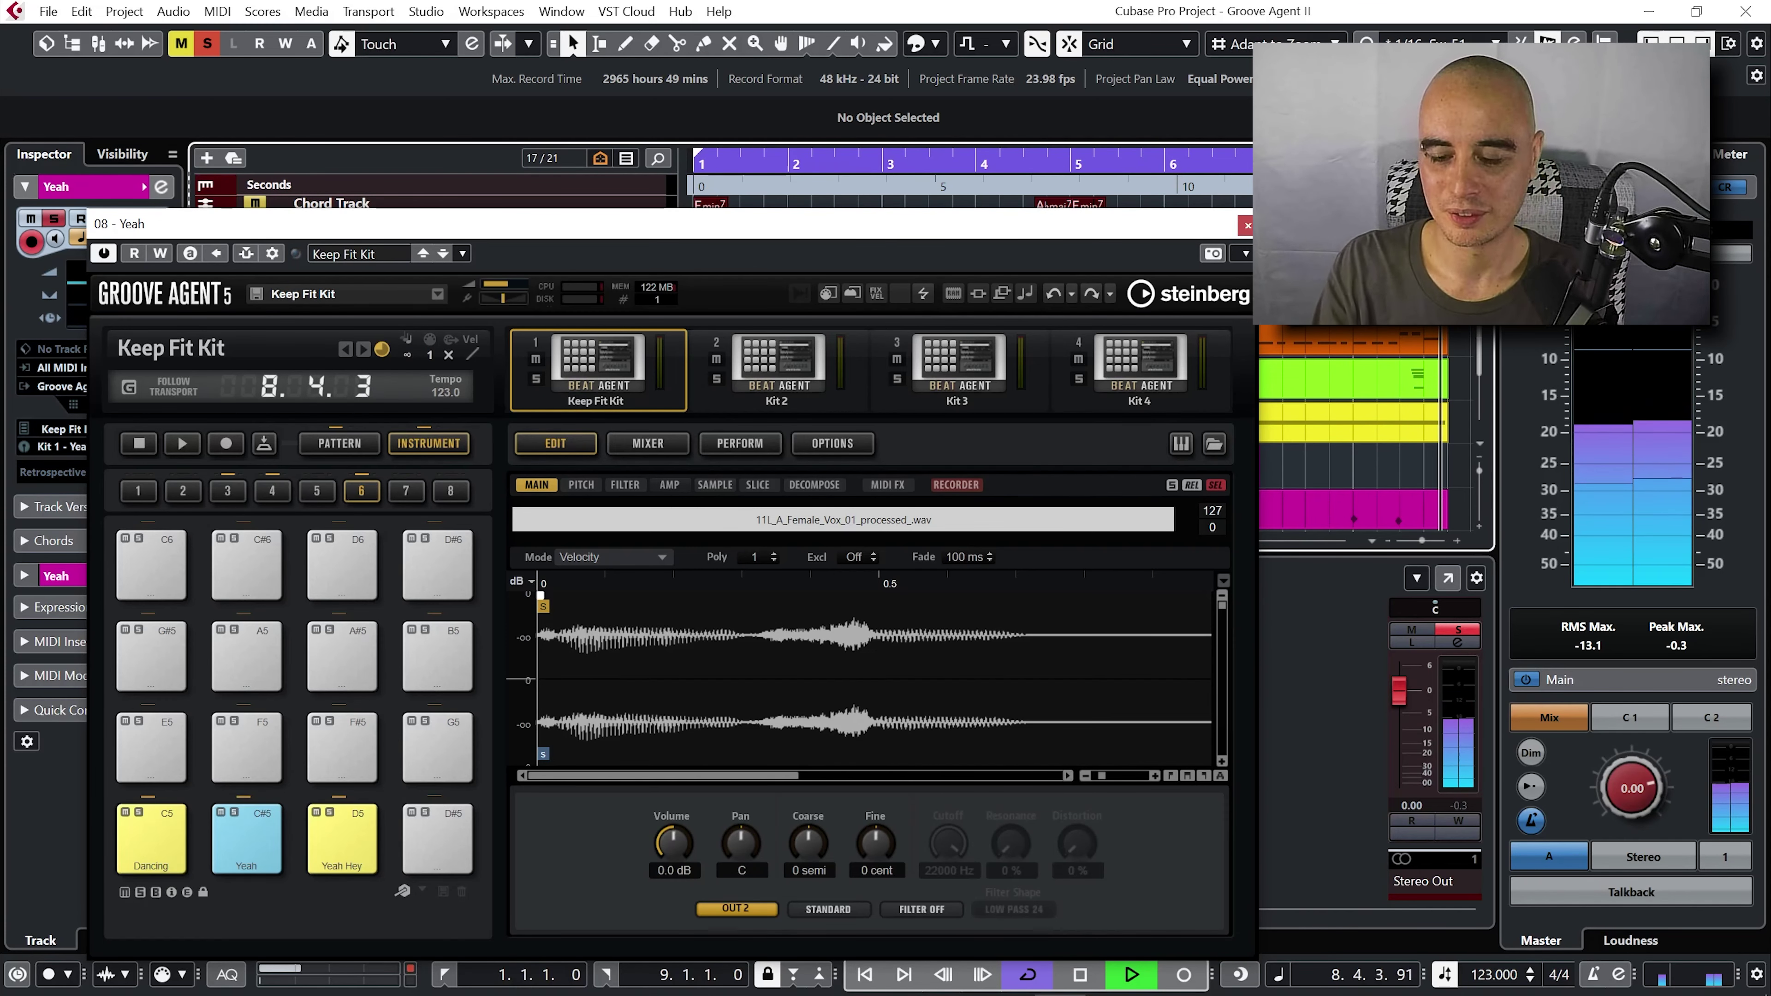
pyautogui.press('space')
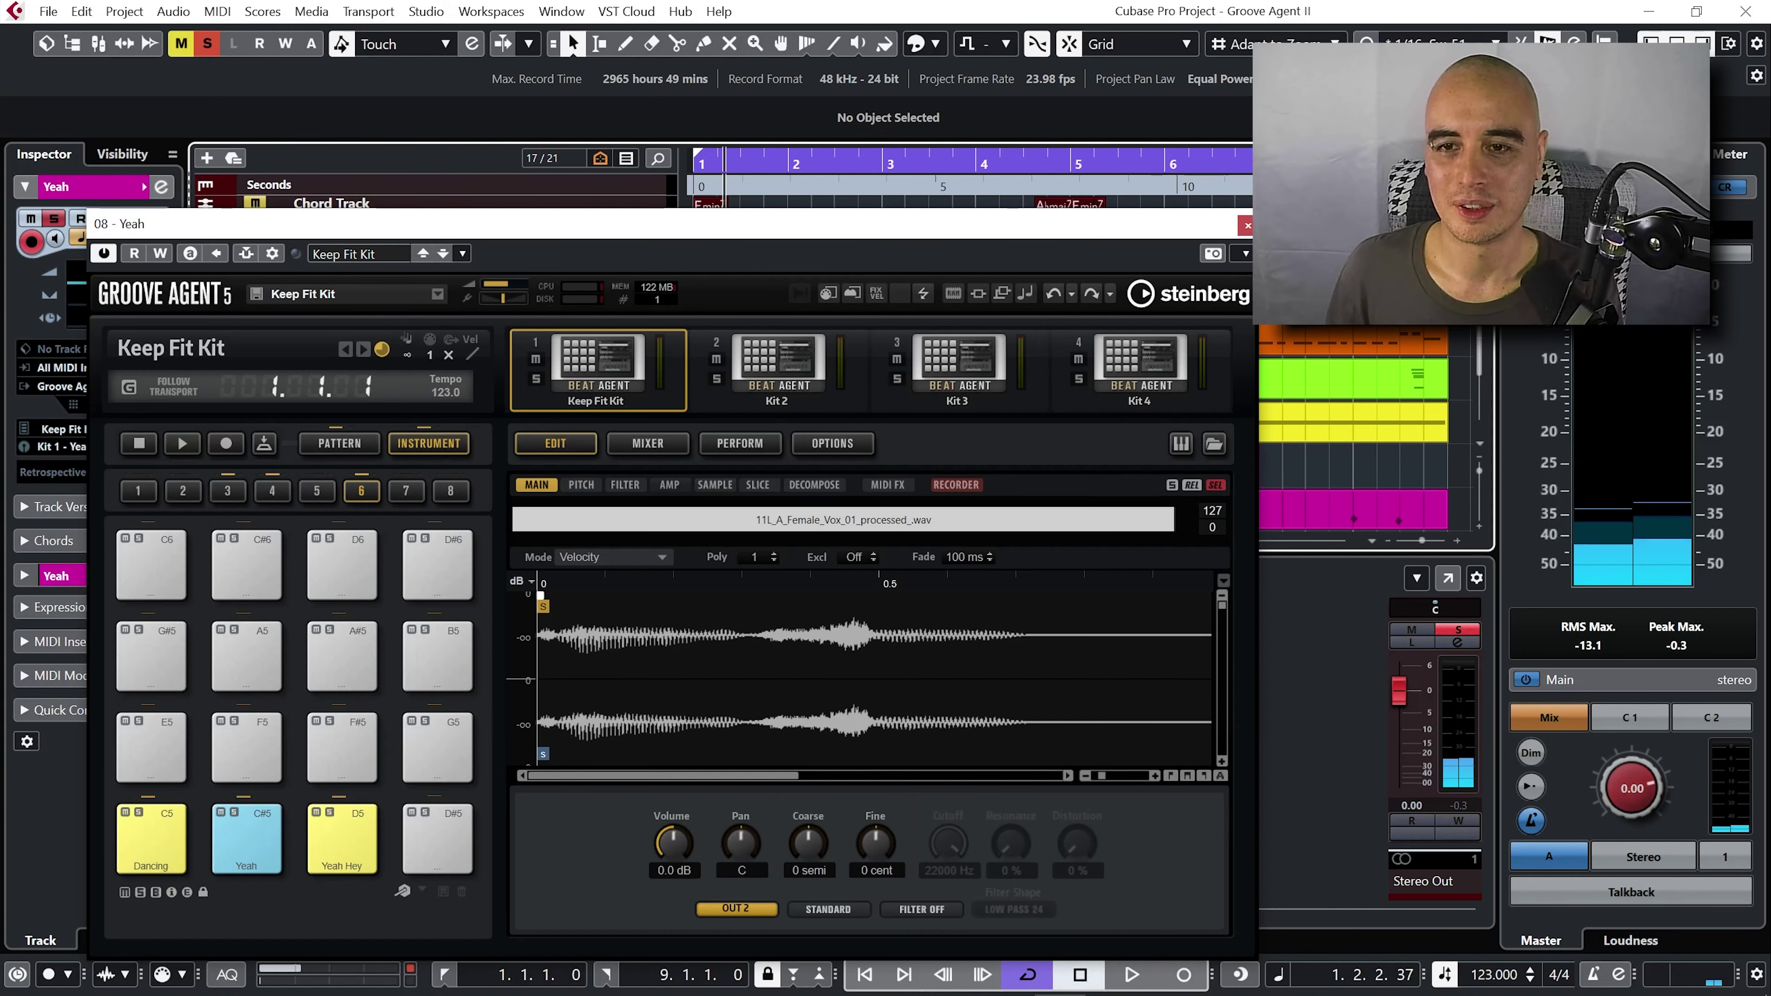
pyautogui.hotkey('ctrl', 'w')
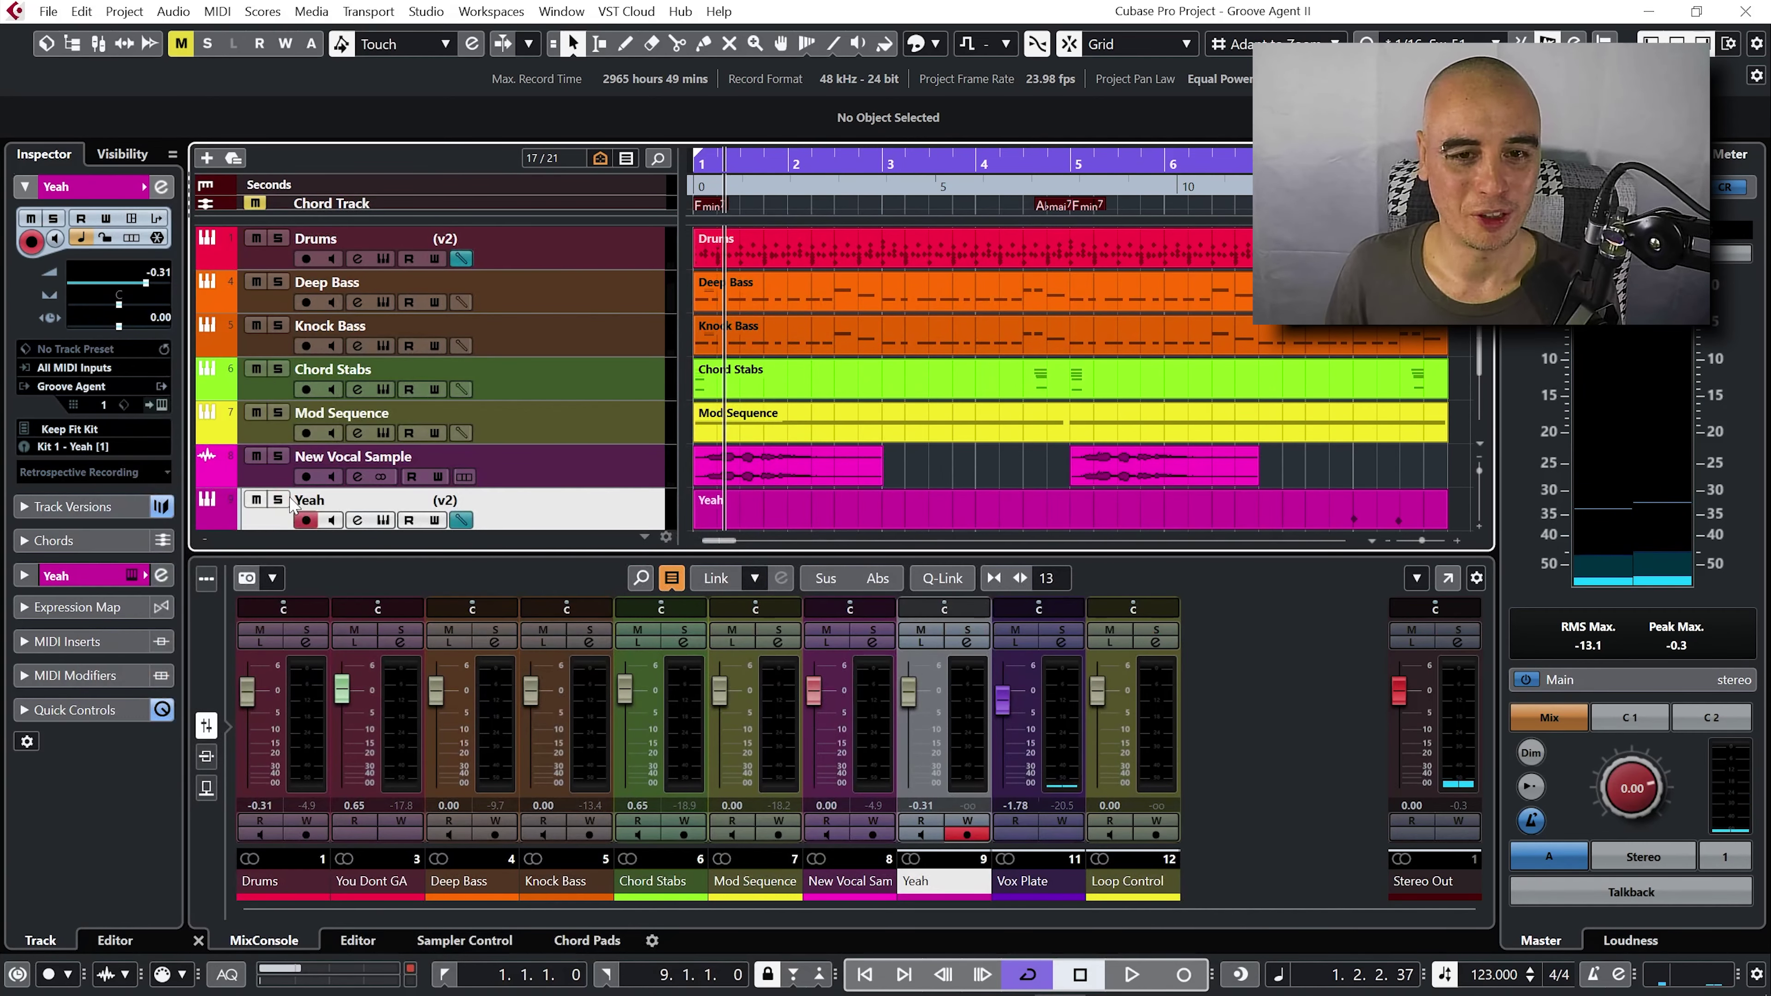
# - Play all the tracks together, stop playback, then select the Loop Control track and hide the MixConsole
pyautogui.press('space')
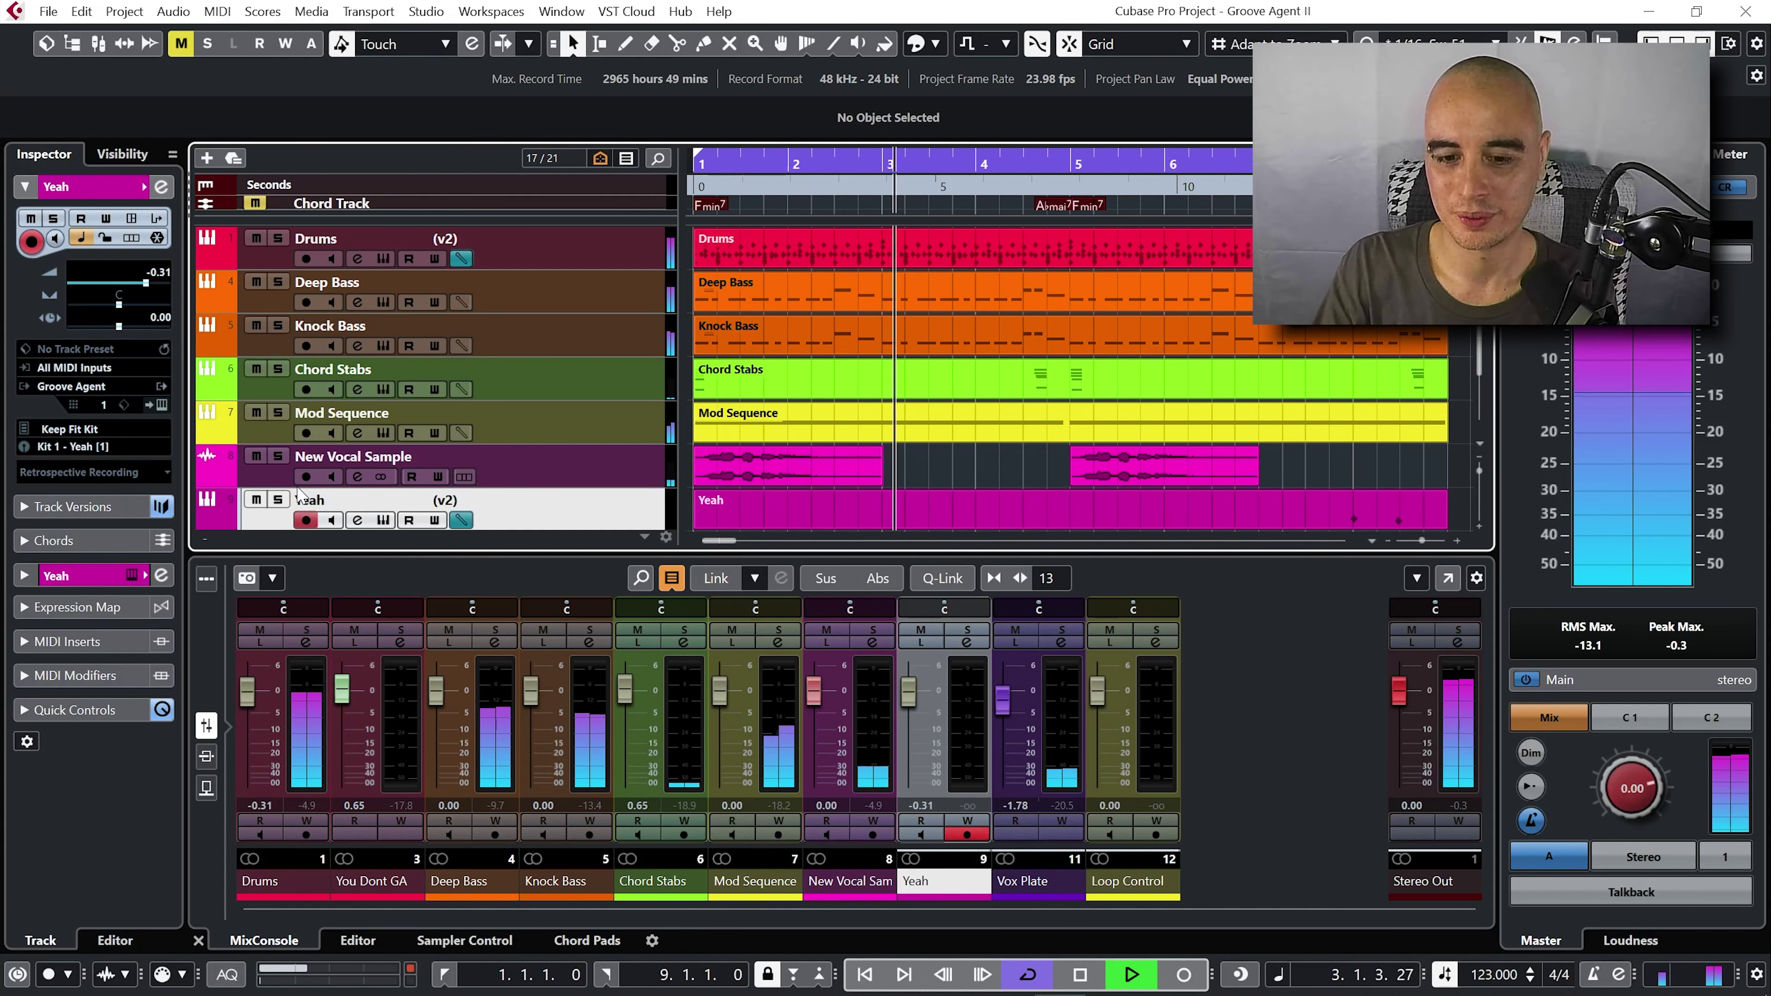
pyautogui.press('space')
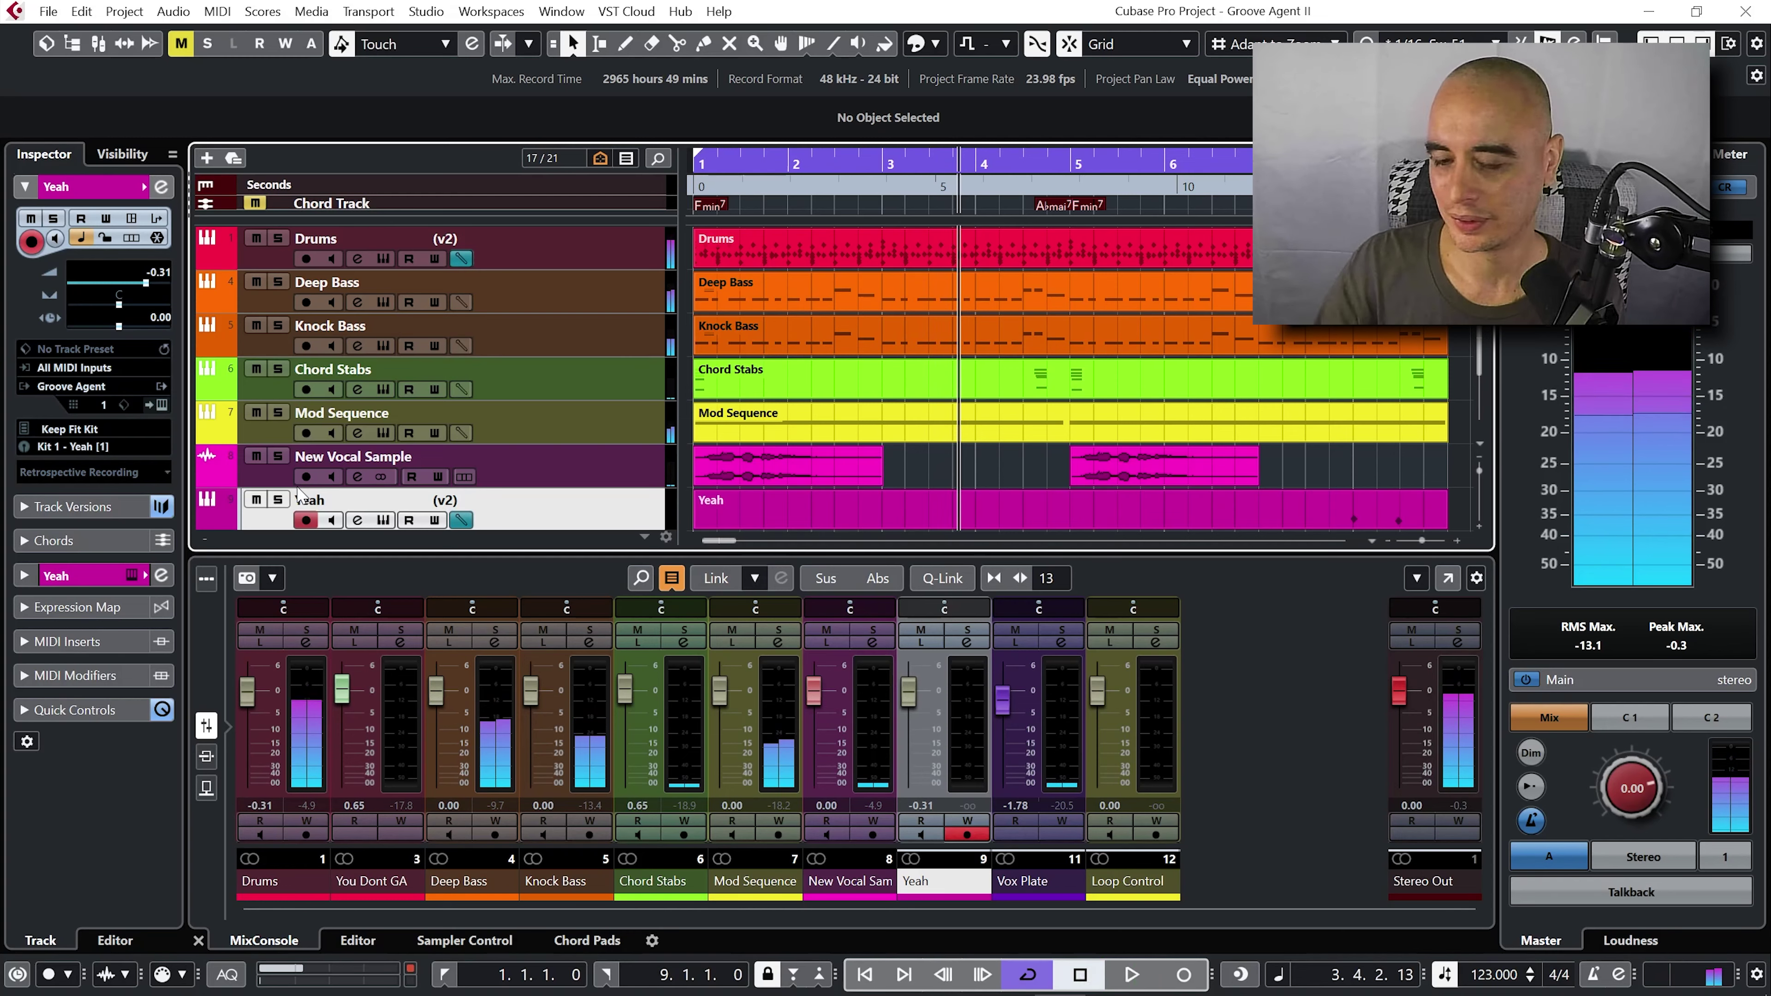
pyautogui.press('Down')
pyautogui.press('Down')
pyautogui.hotkey('ctrl', 'alt', 'e')
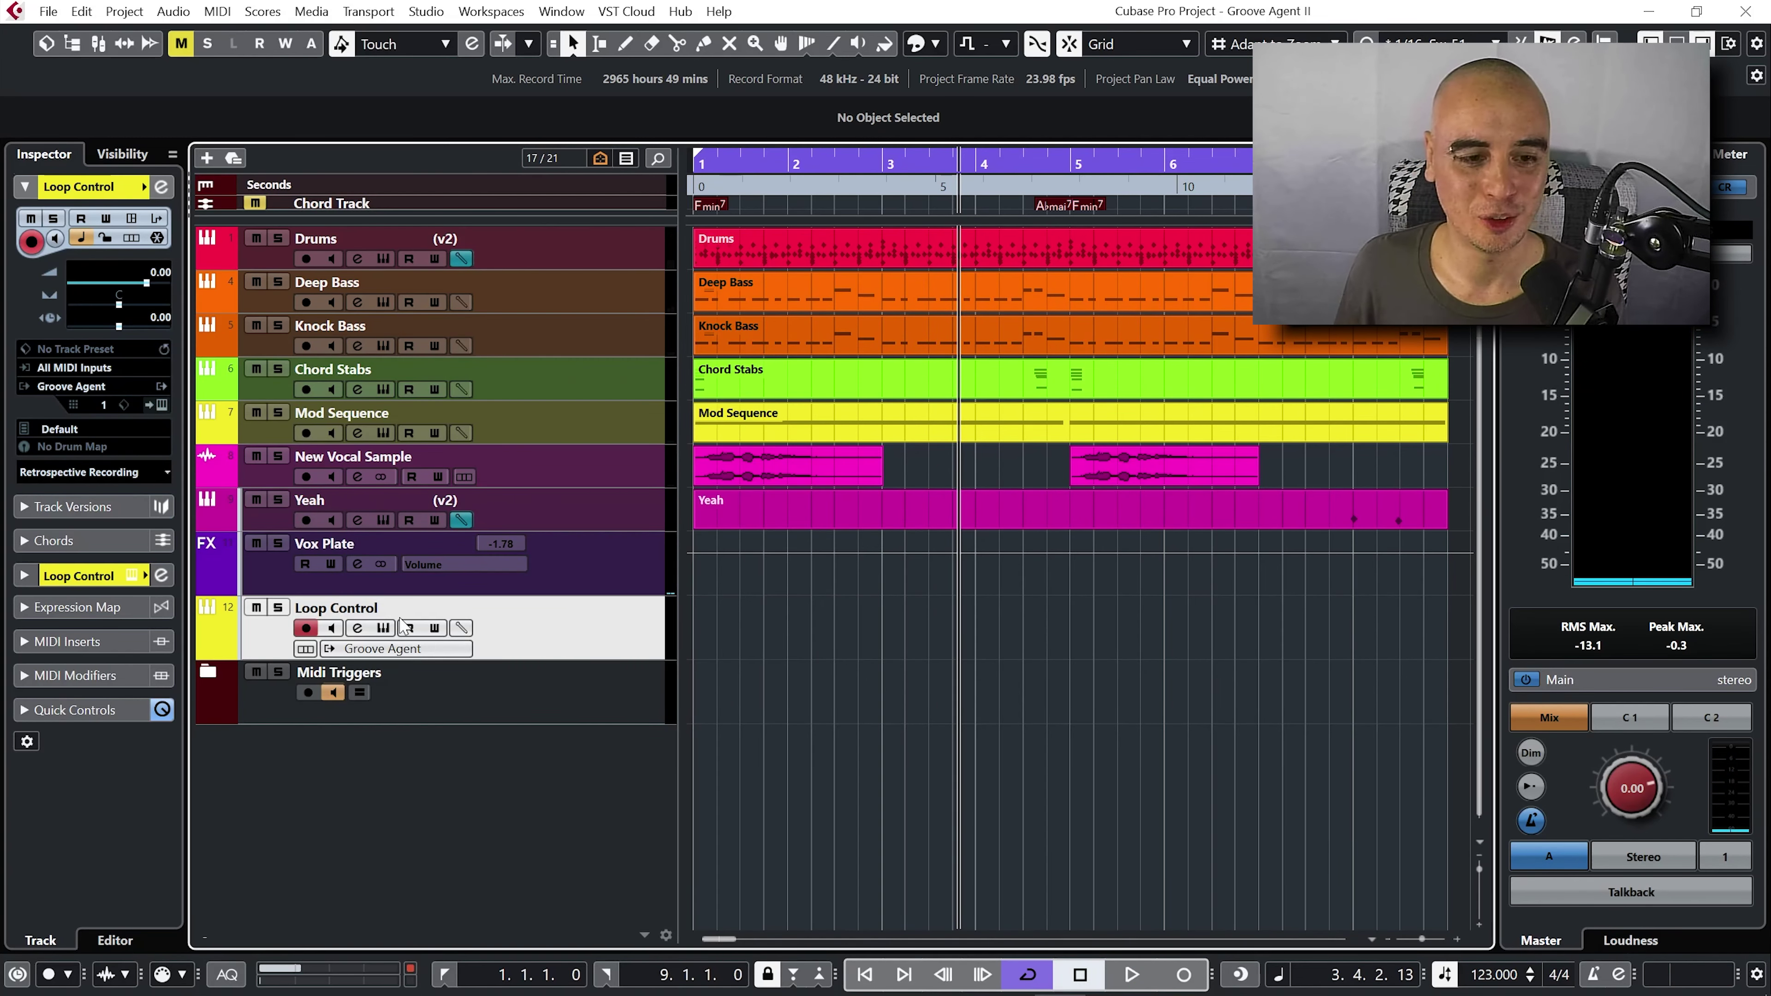
# - Open Loop Control's Groove Agent and Deep Bass's OB-Xa V, arrange them side by side to compare them, then close both
pyautogui.click(383, 627)
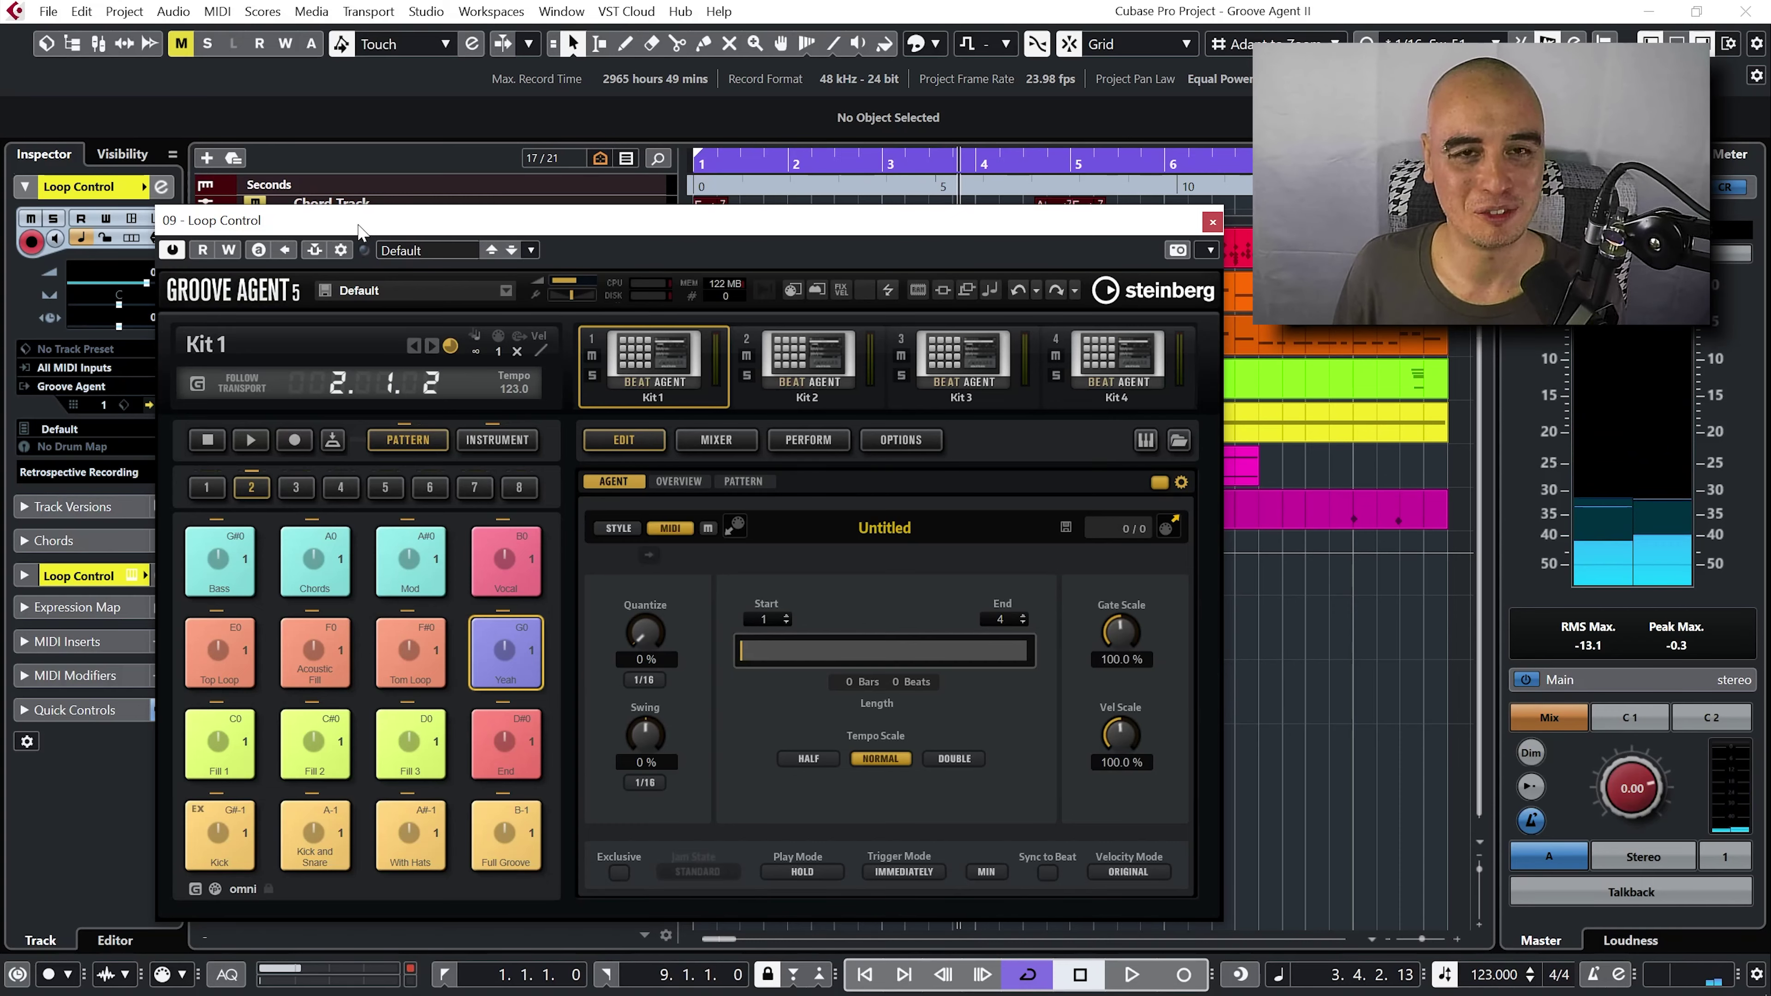
pyautogui.moveTo(364, 237); pyautogui.dragTo(932, 169)
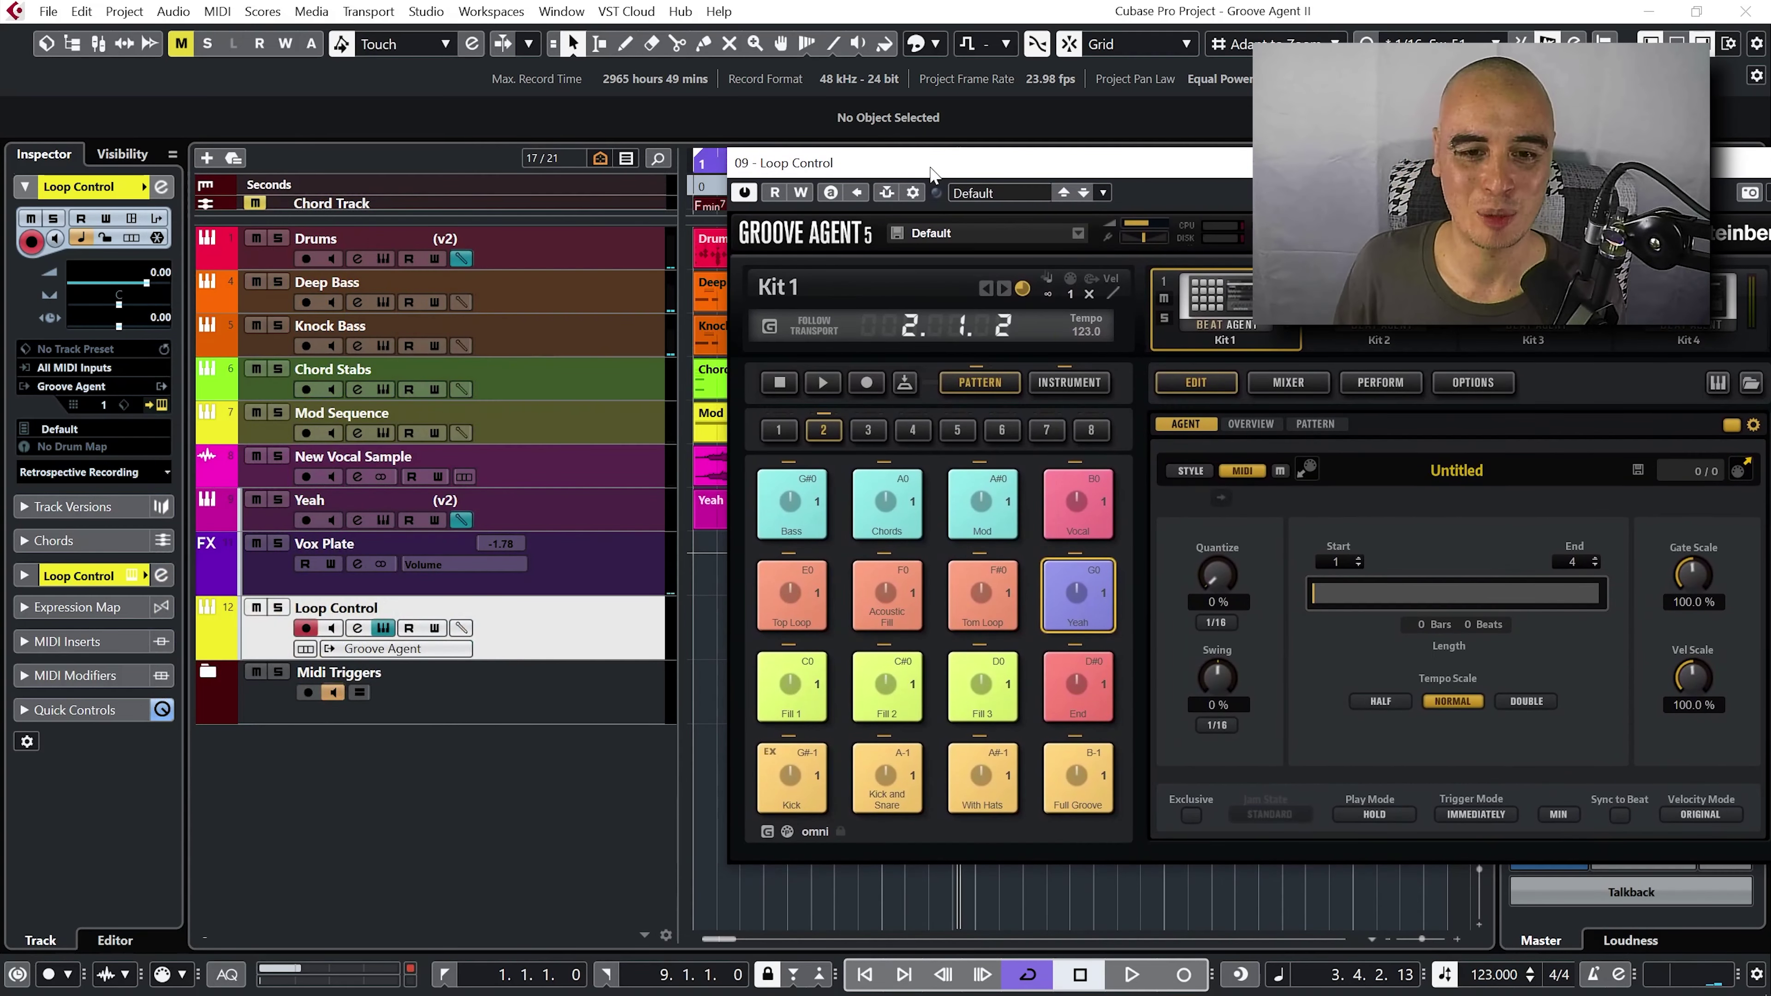
pyautogui.click(375, 304)
pyautogui.moveTo(425, 283); pyautogui.dragTo(380, 283)
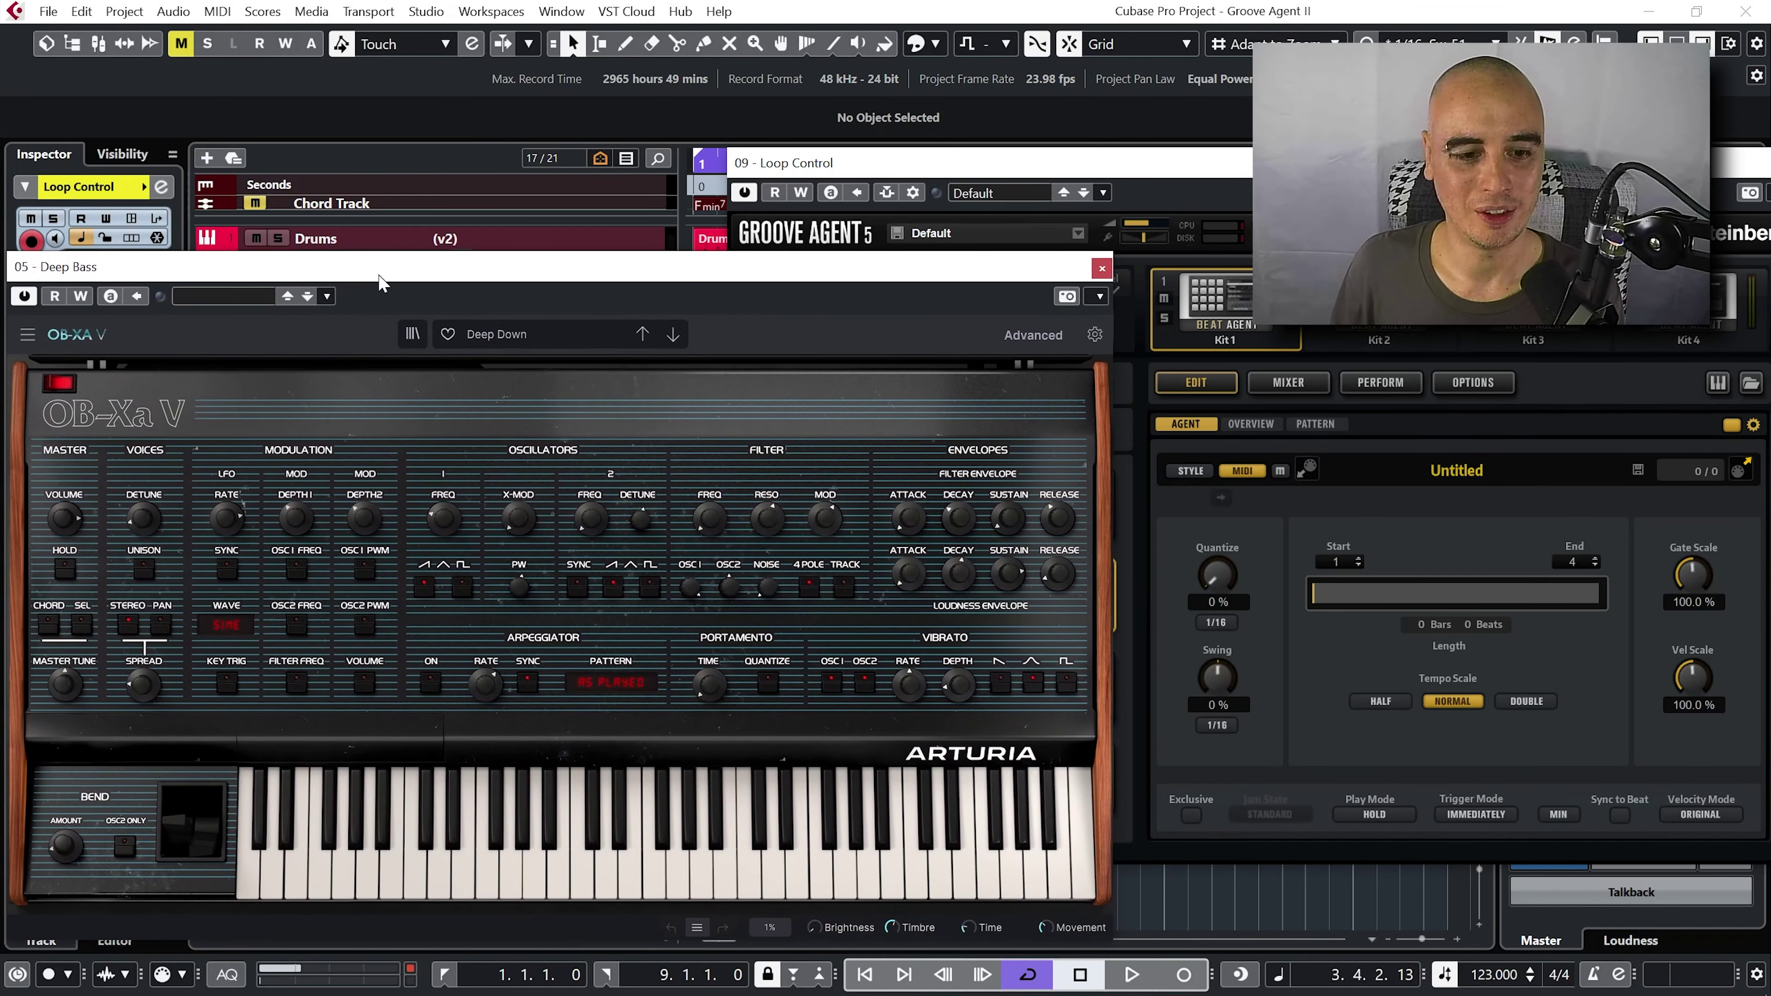
pyautogui.moveTo(990, 163); pyautogui.dragTo(1379, 234)
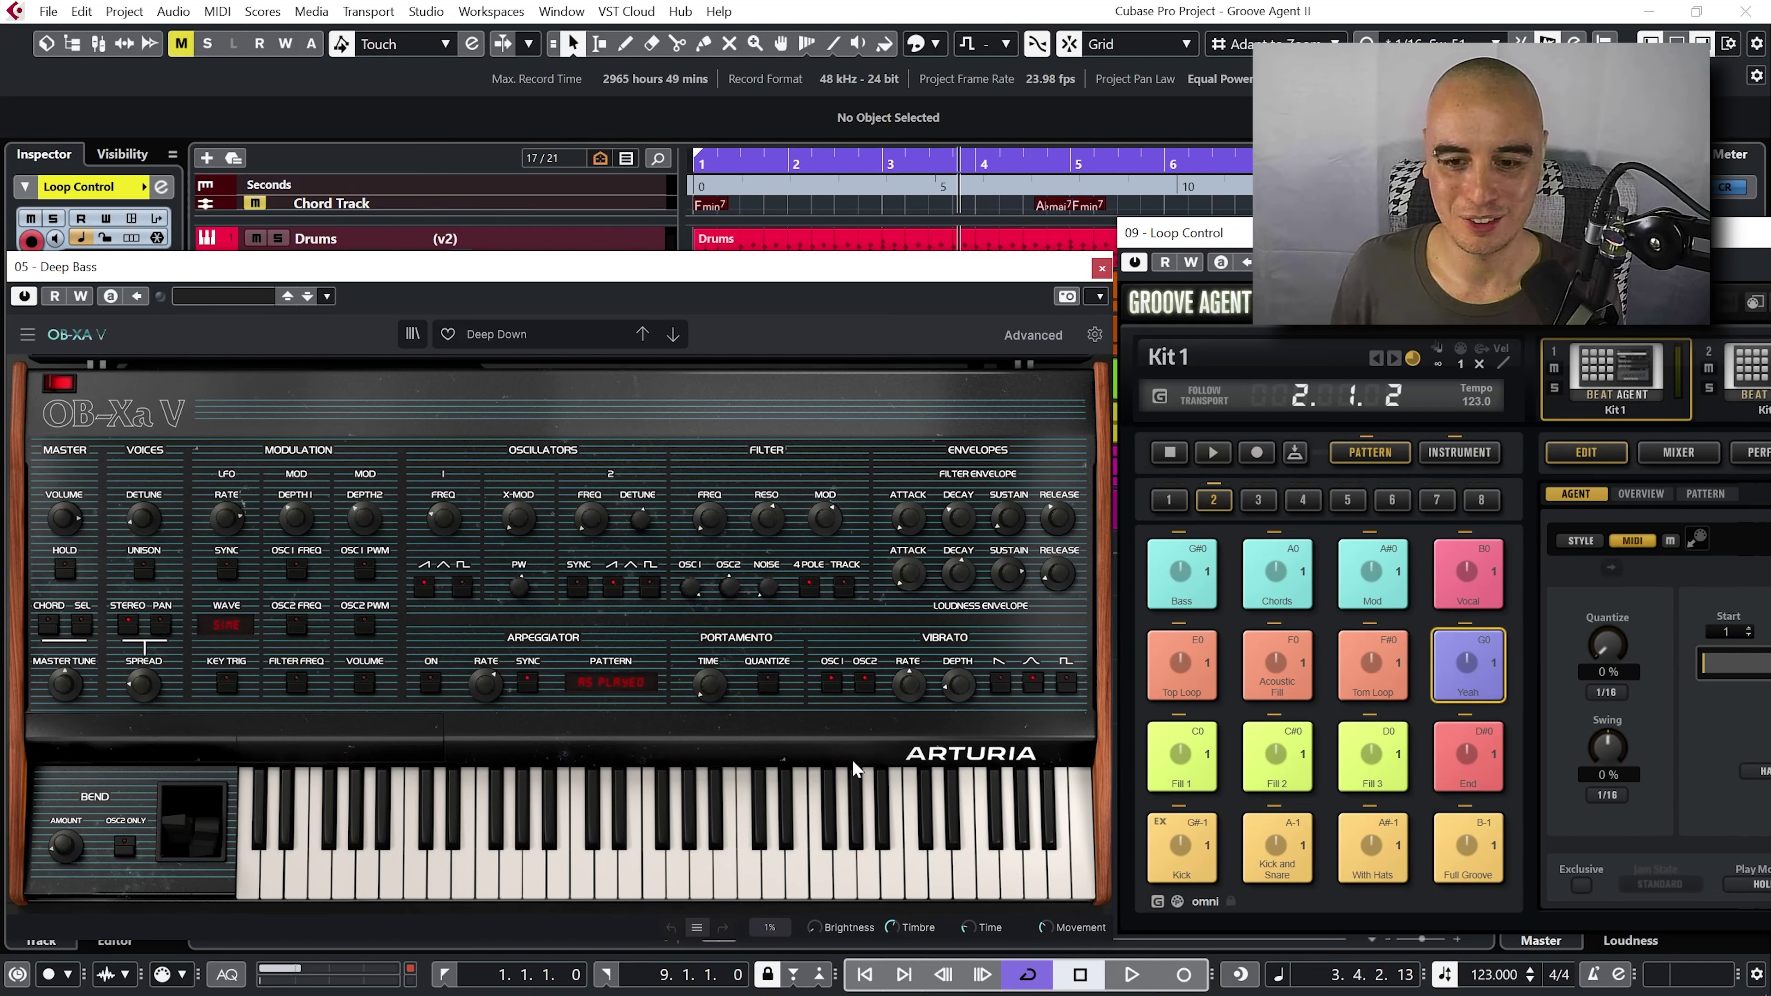
pyautogui.click(1154, 600)
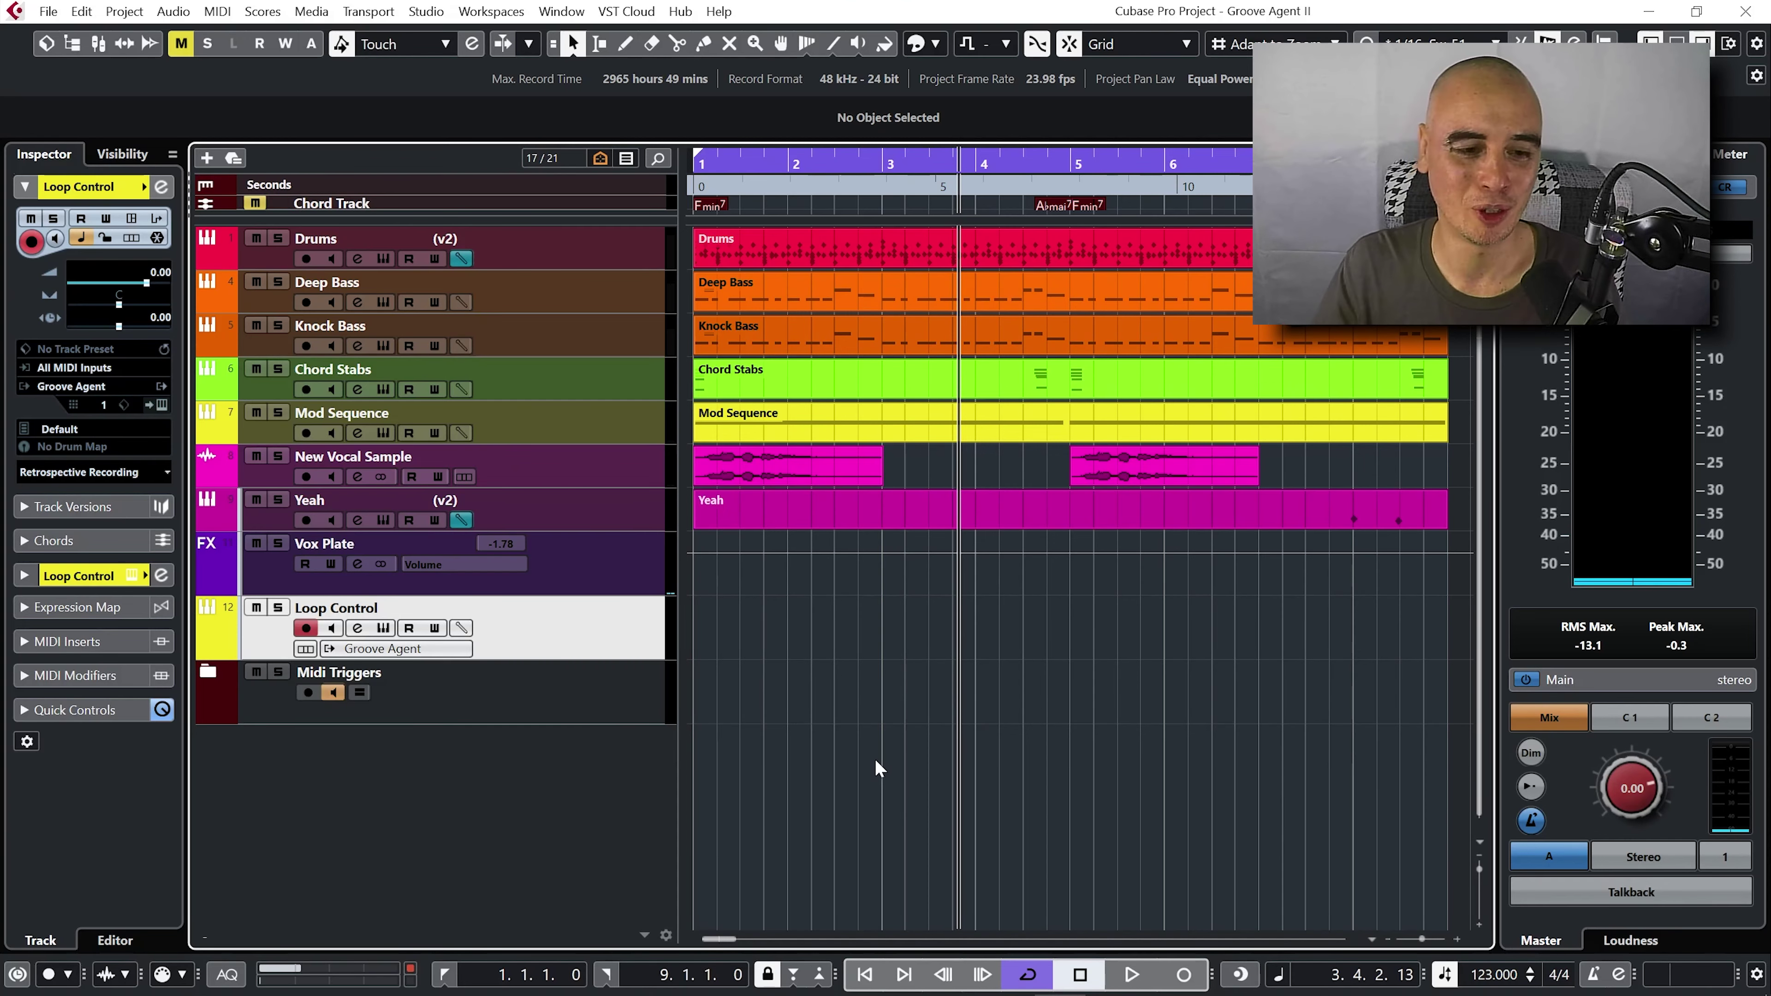
# - Remove the Loop Control track and the Midi Triggers folder track from the project
pyautogui.rightClick(608, 631)
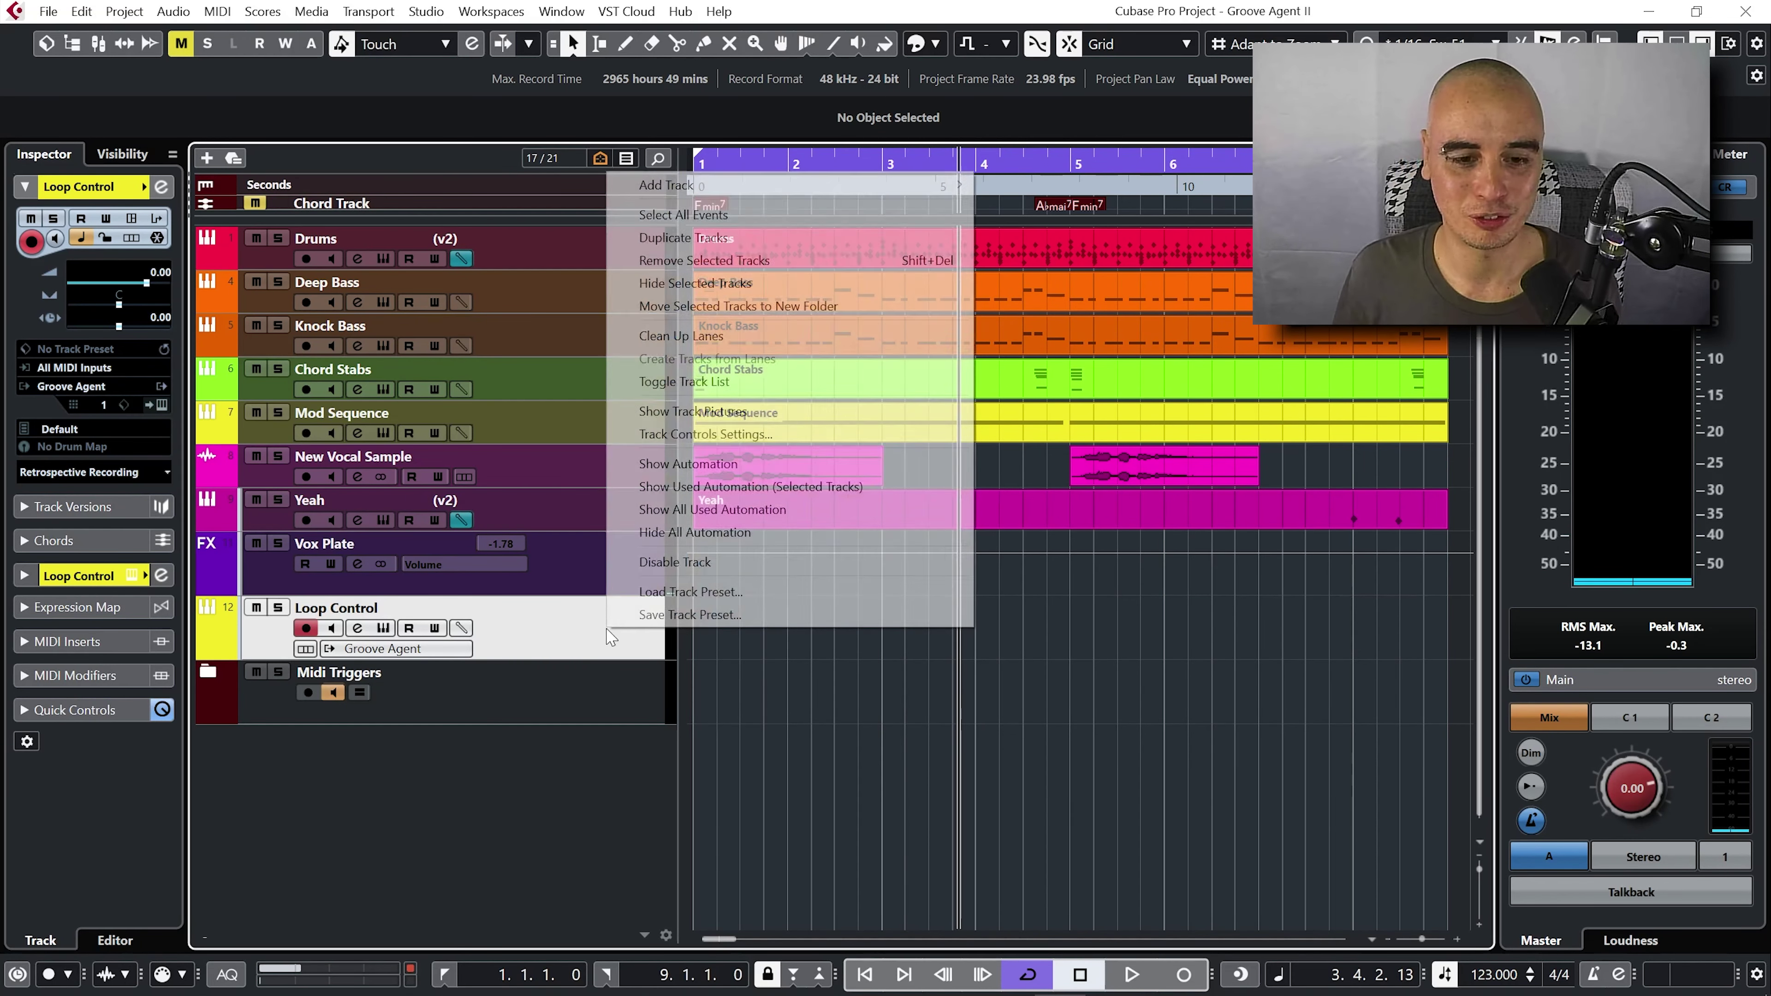
pyautogui.click(699, 259)
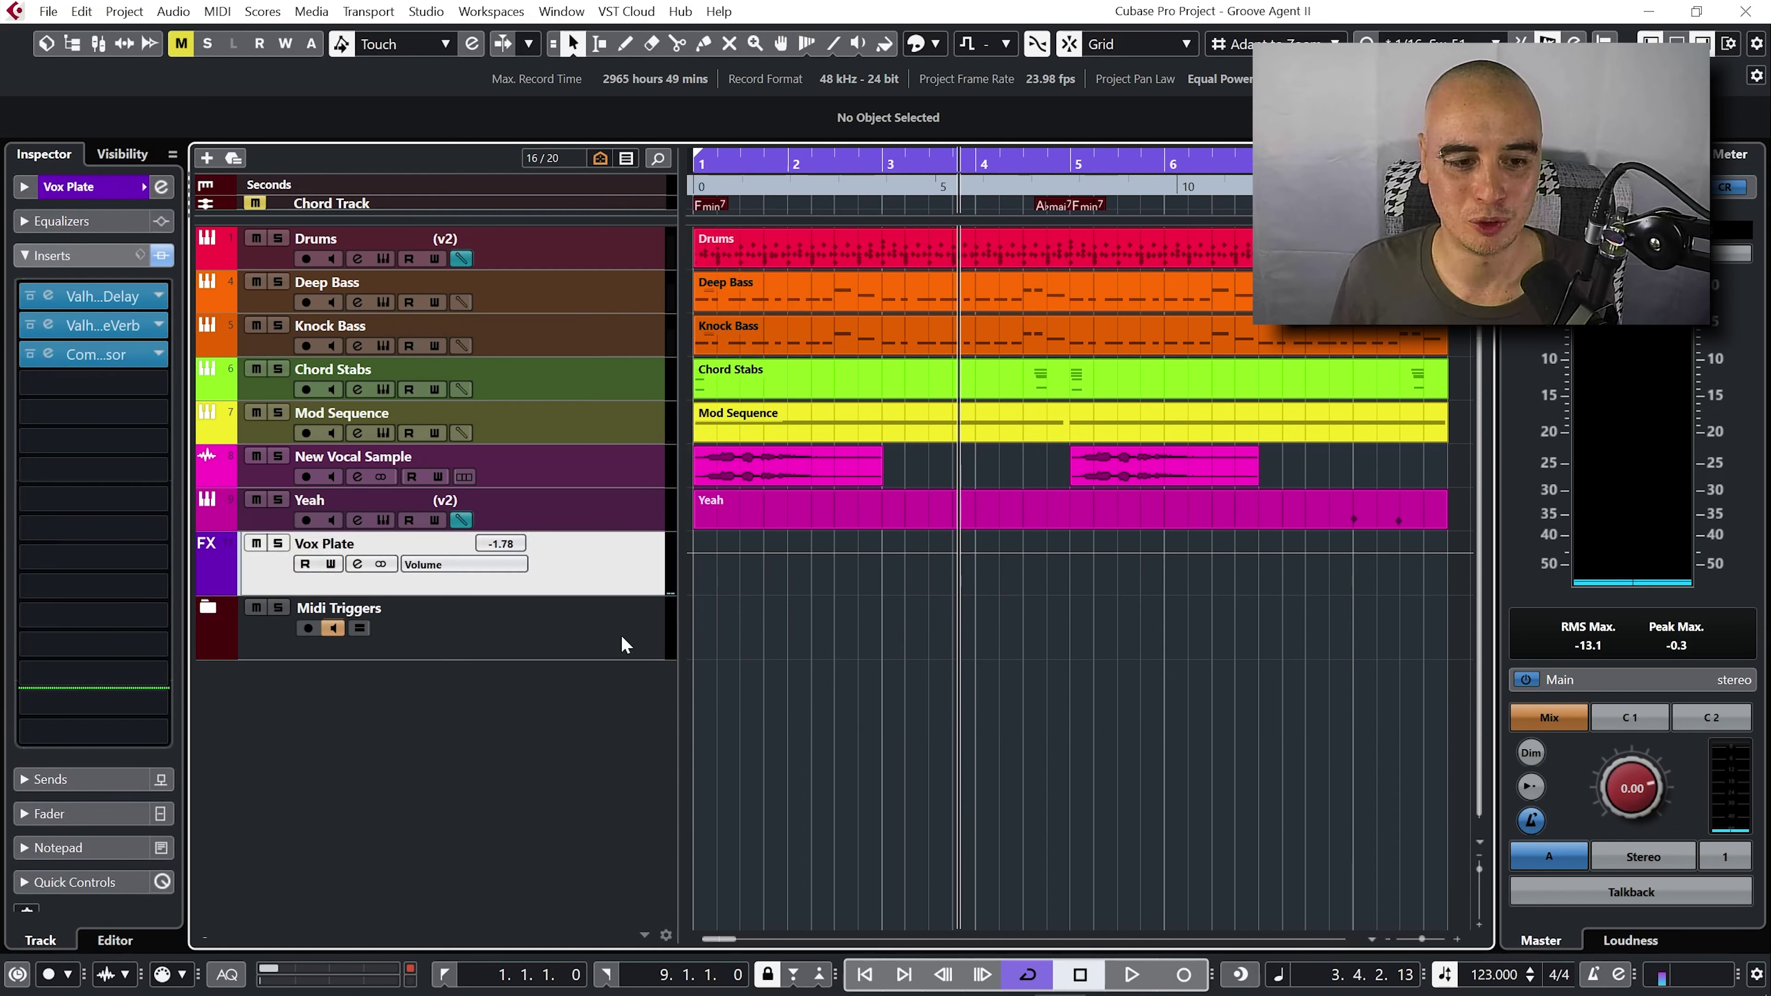
pyautogui.rightClick(591, 631)
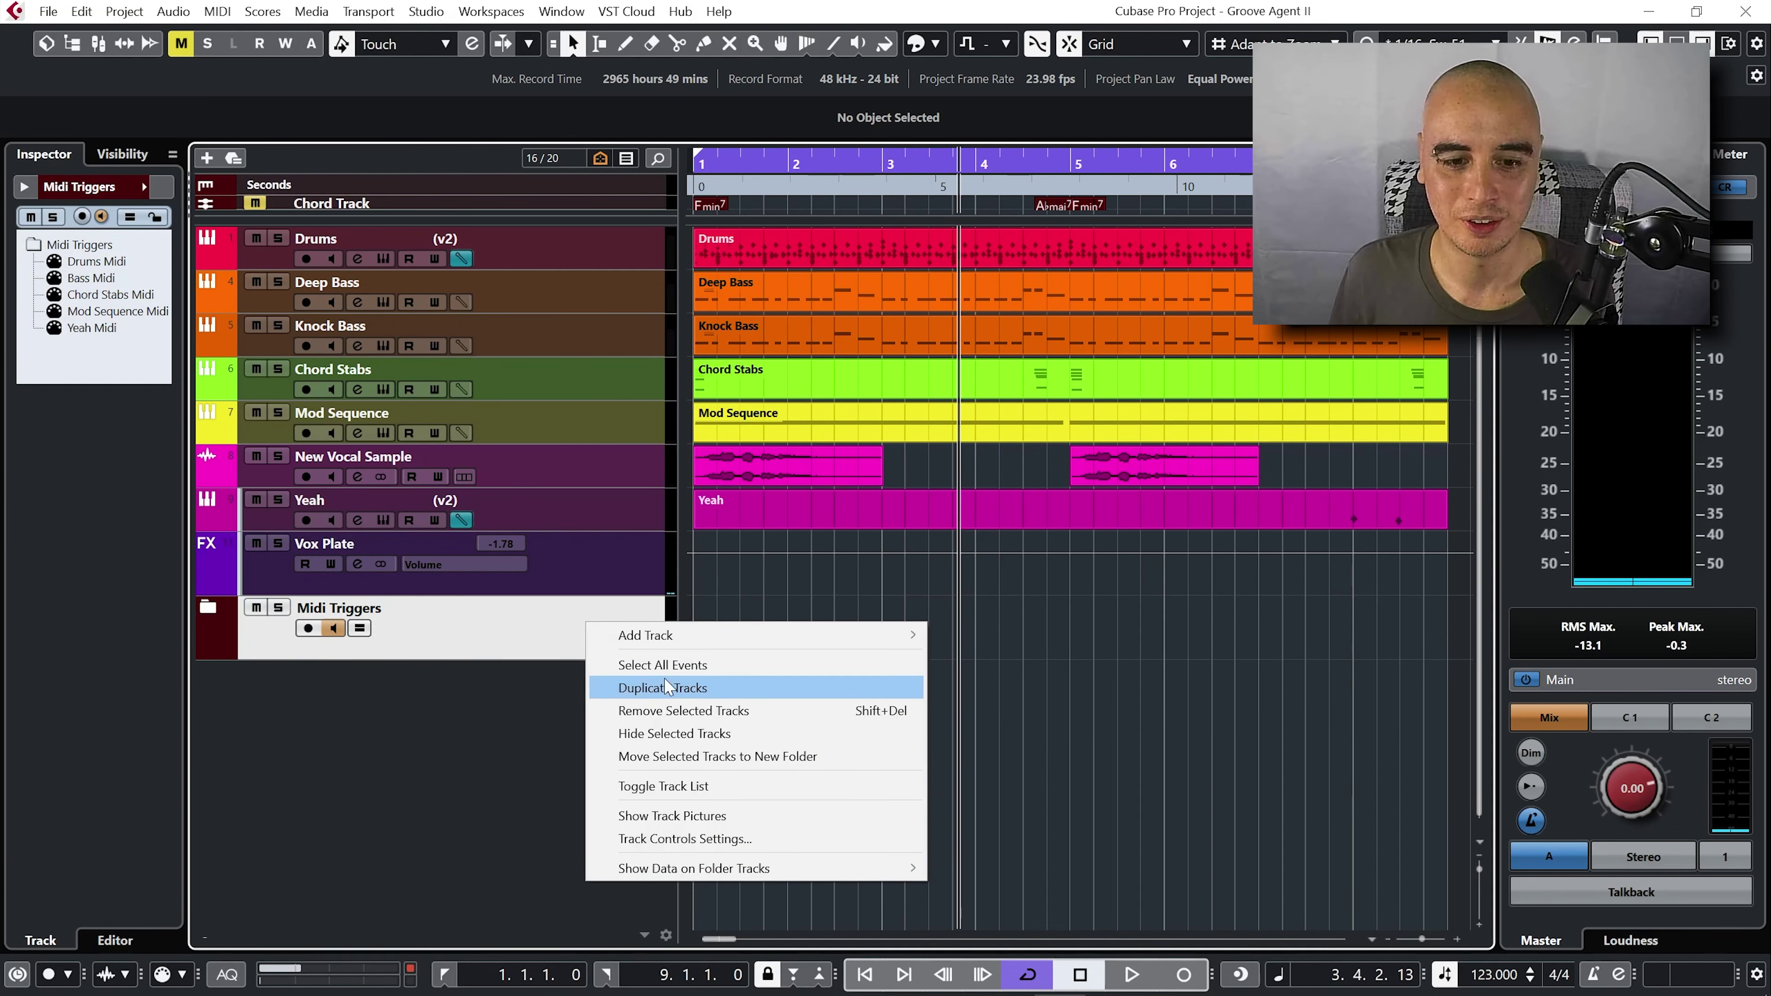
pyautogui.click(674, 708)
pyautogui.click(837, 557)
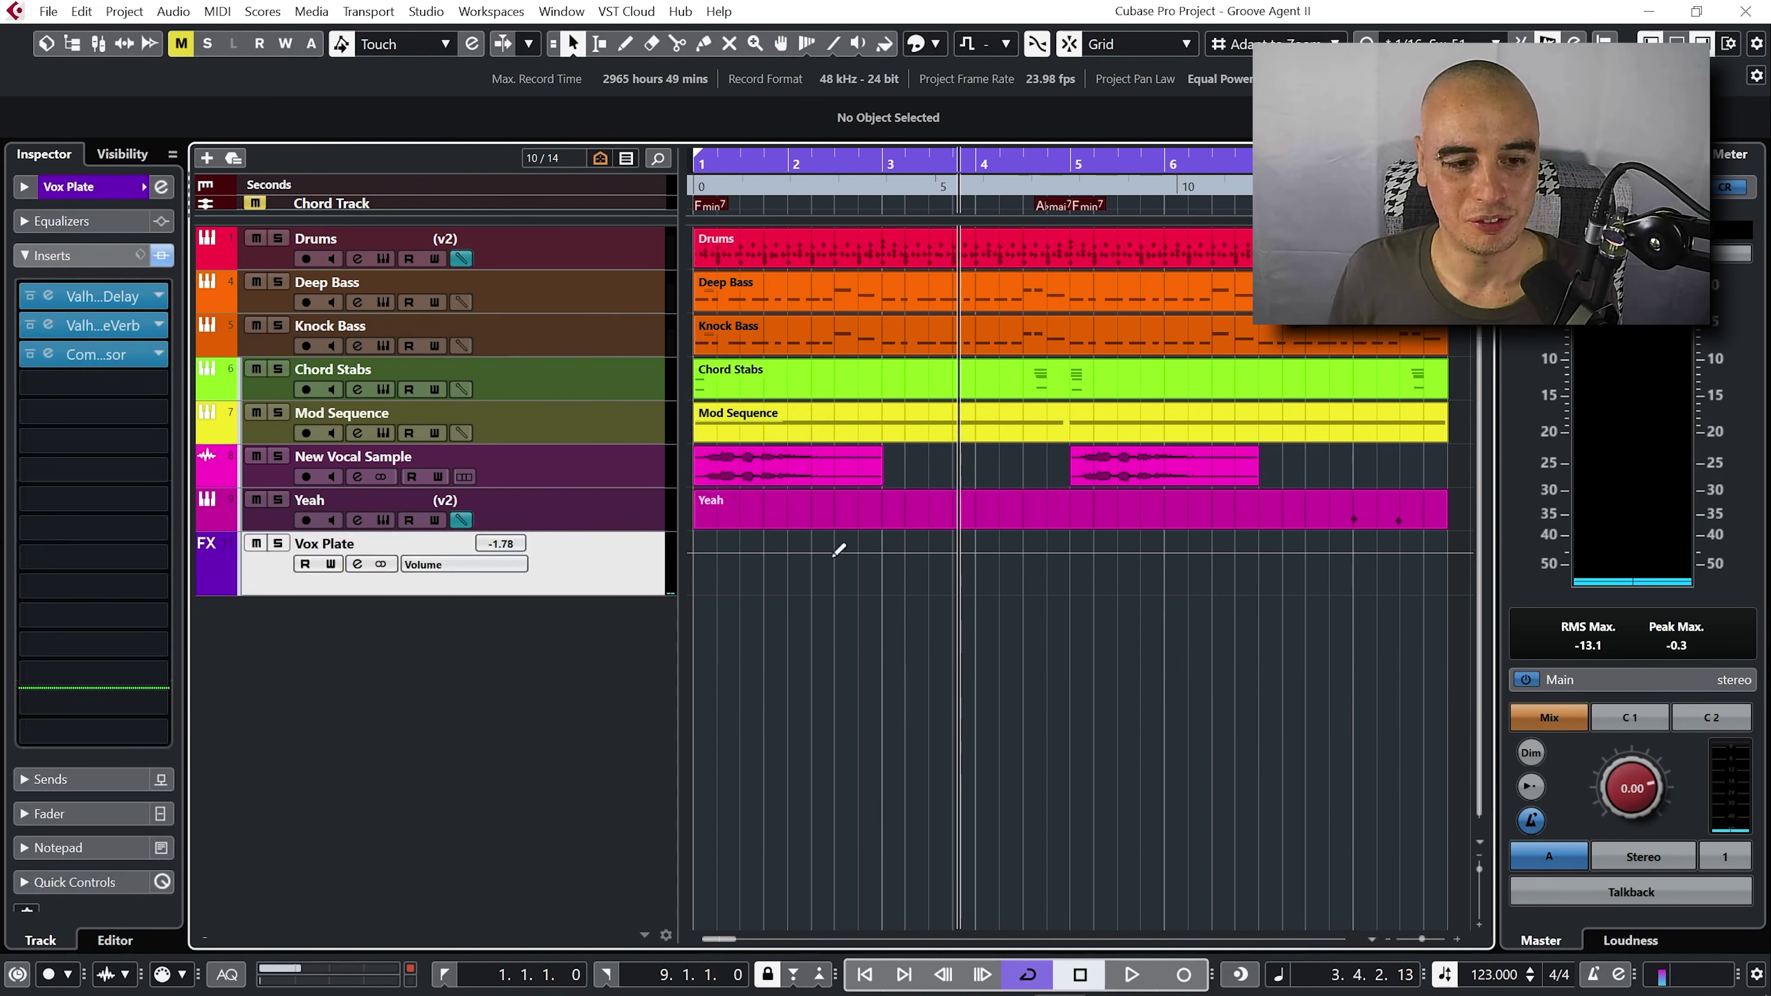
# - Add an instrument track using Groove Agent with Stereo Out as its audio output
pyautogui.rightClick(530, 682)
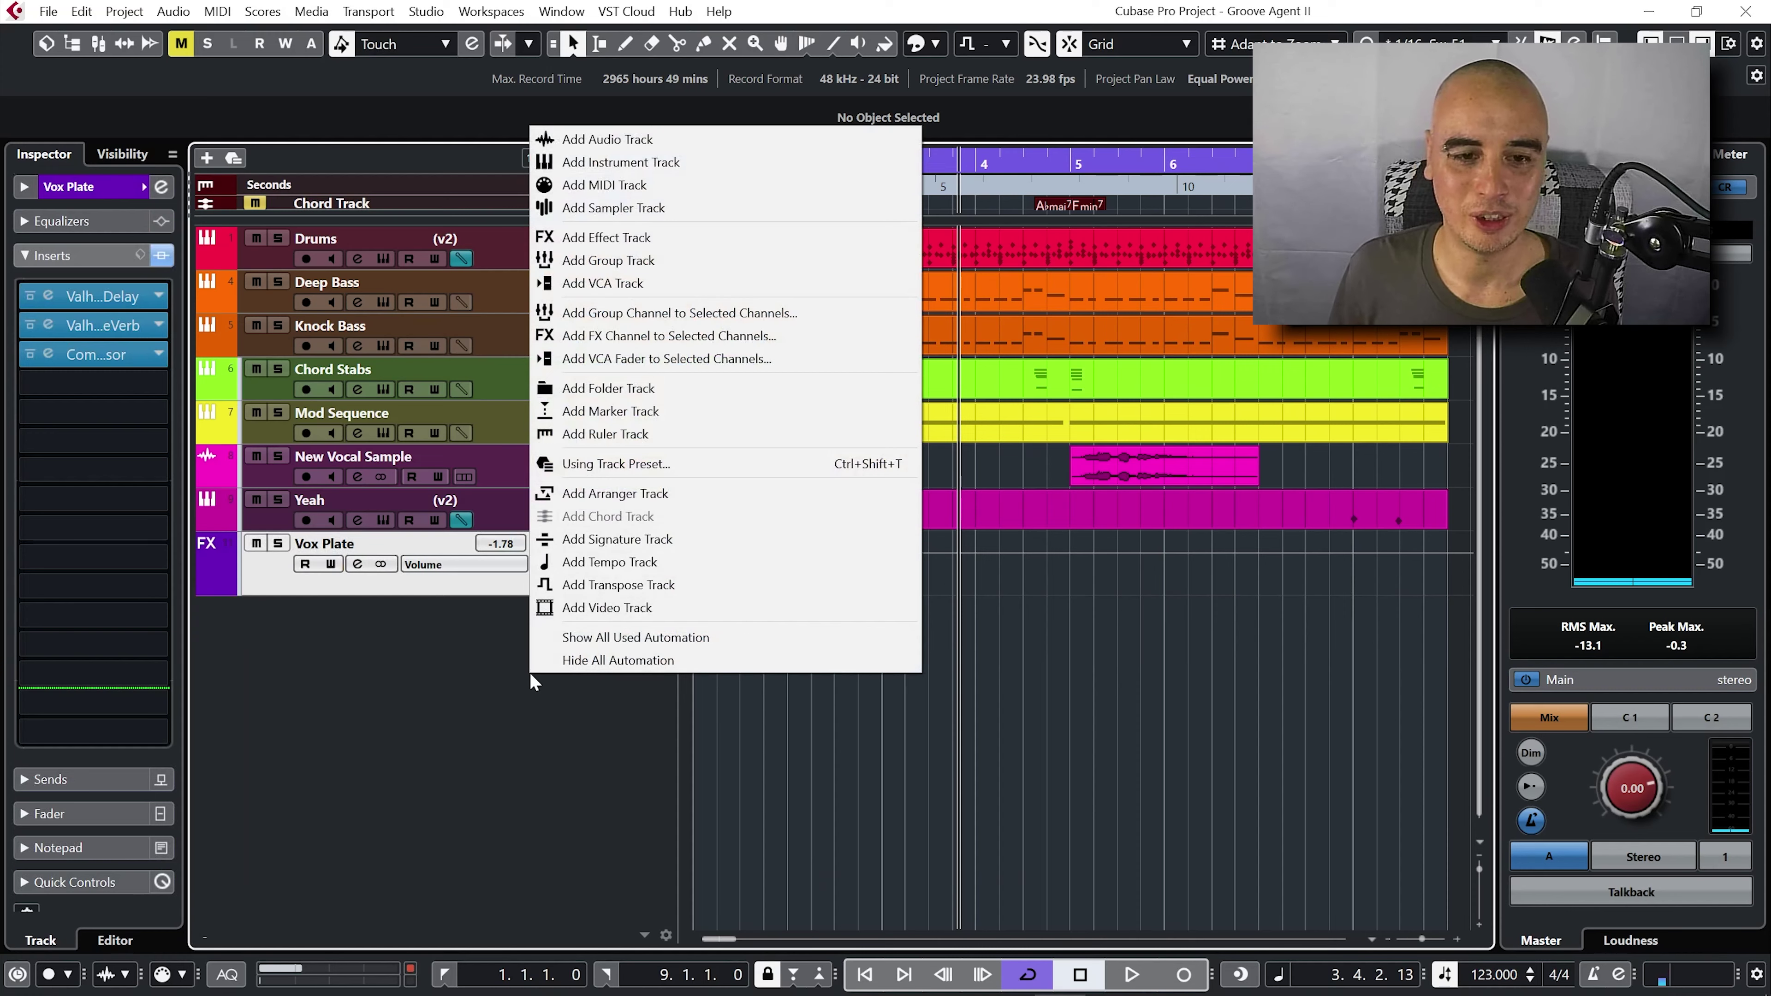
pyautogui.click(703, 166)
pyautogui.click(1022, 409)
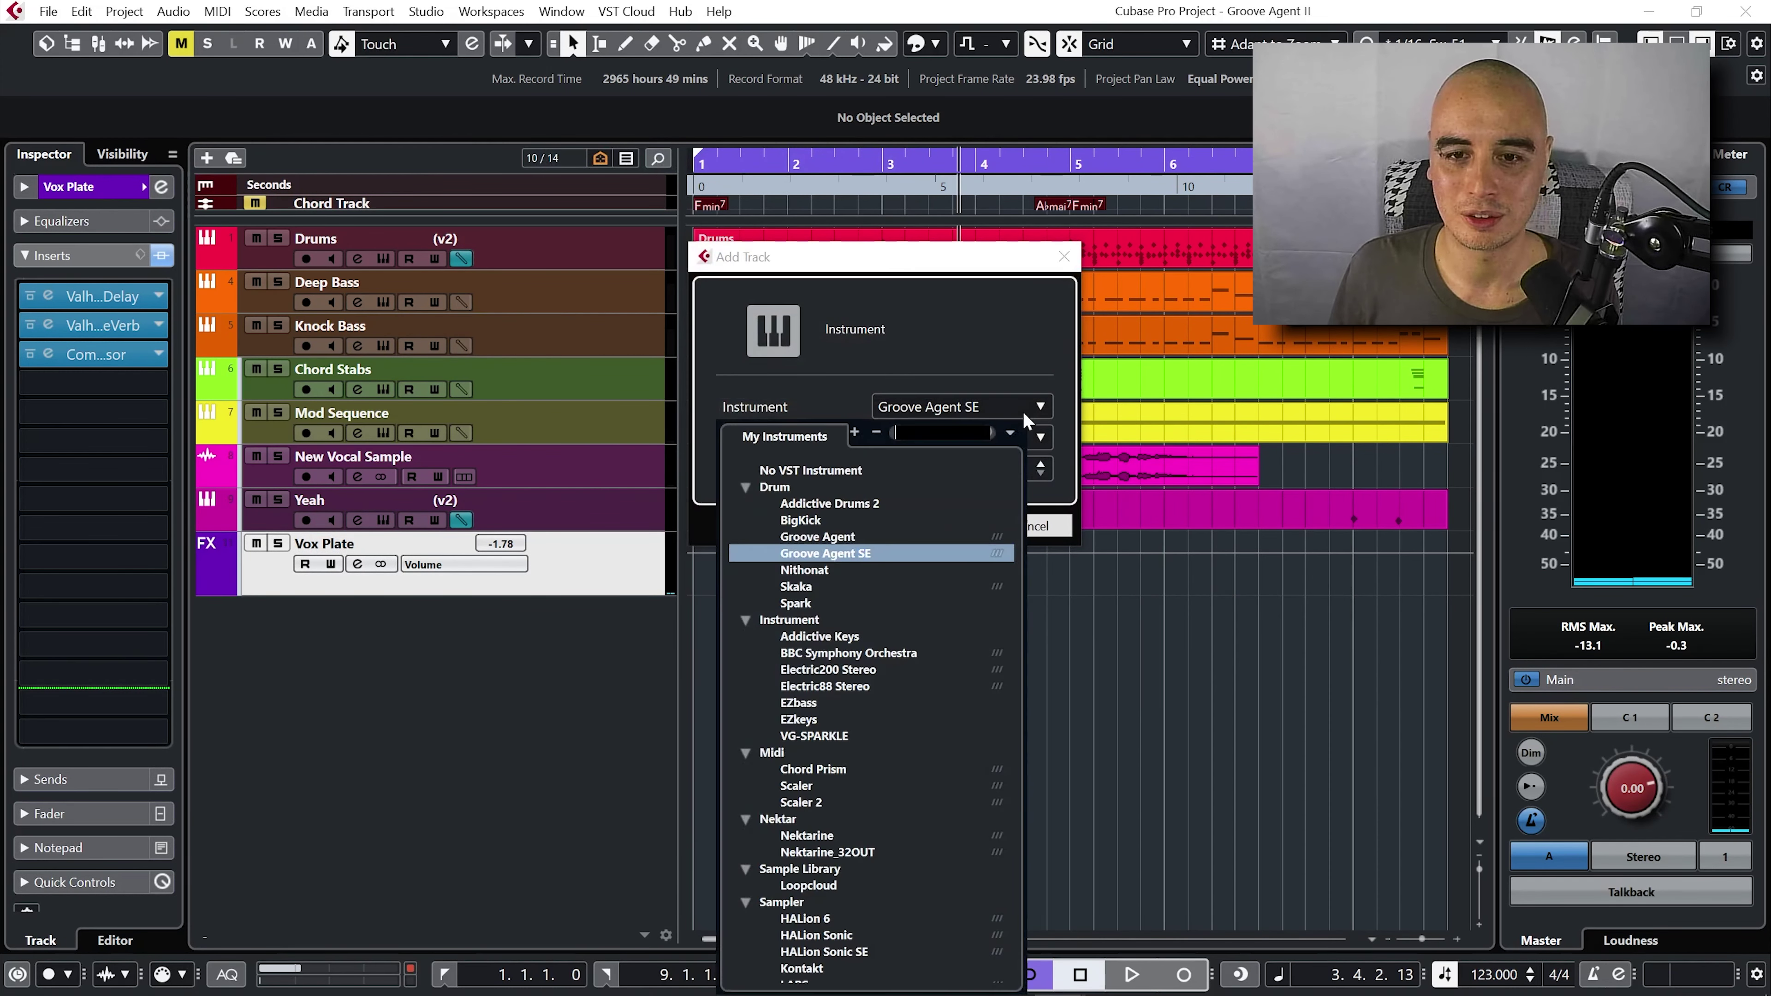
pyautogui.click(866, 539)
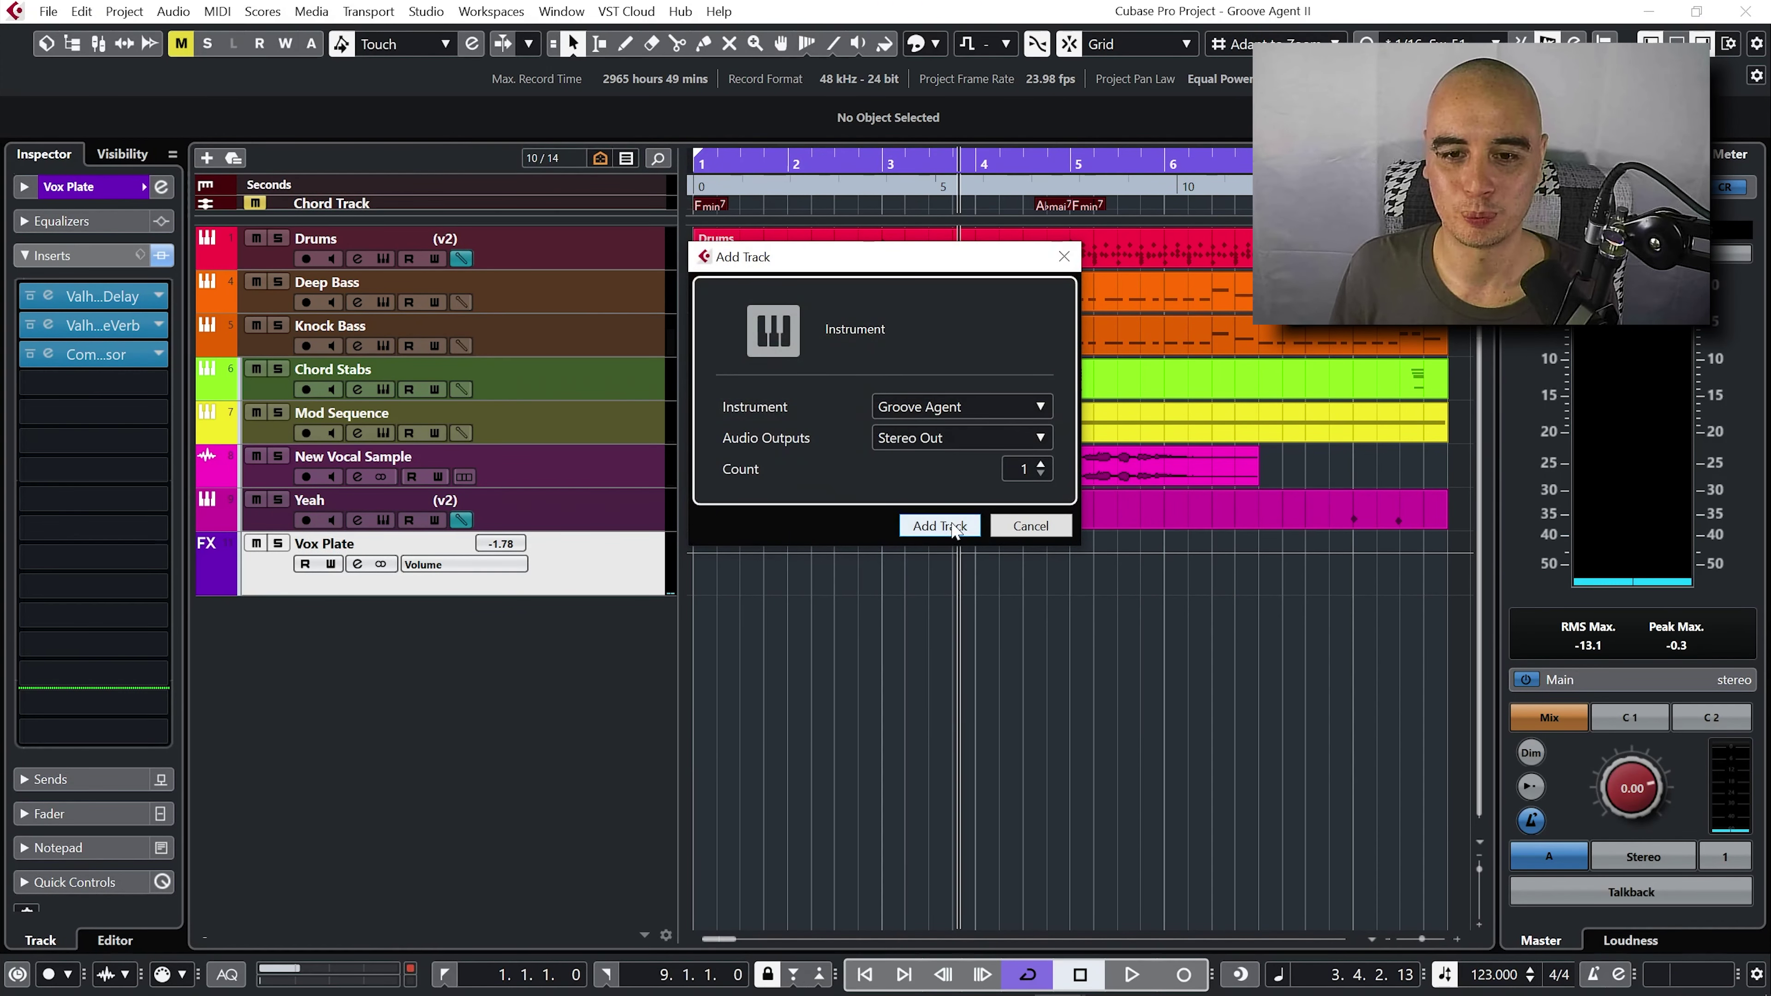
pyautogui.click(952, 527)
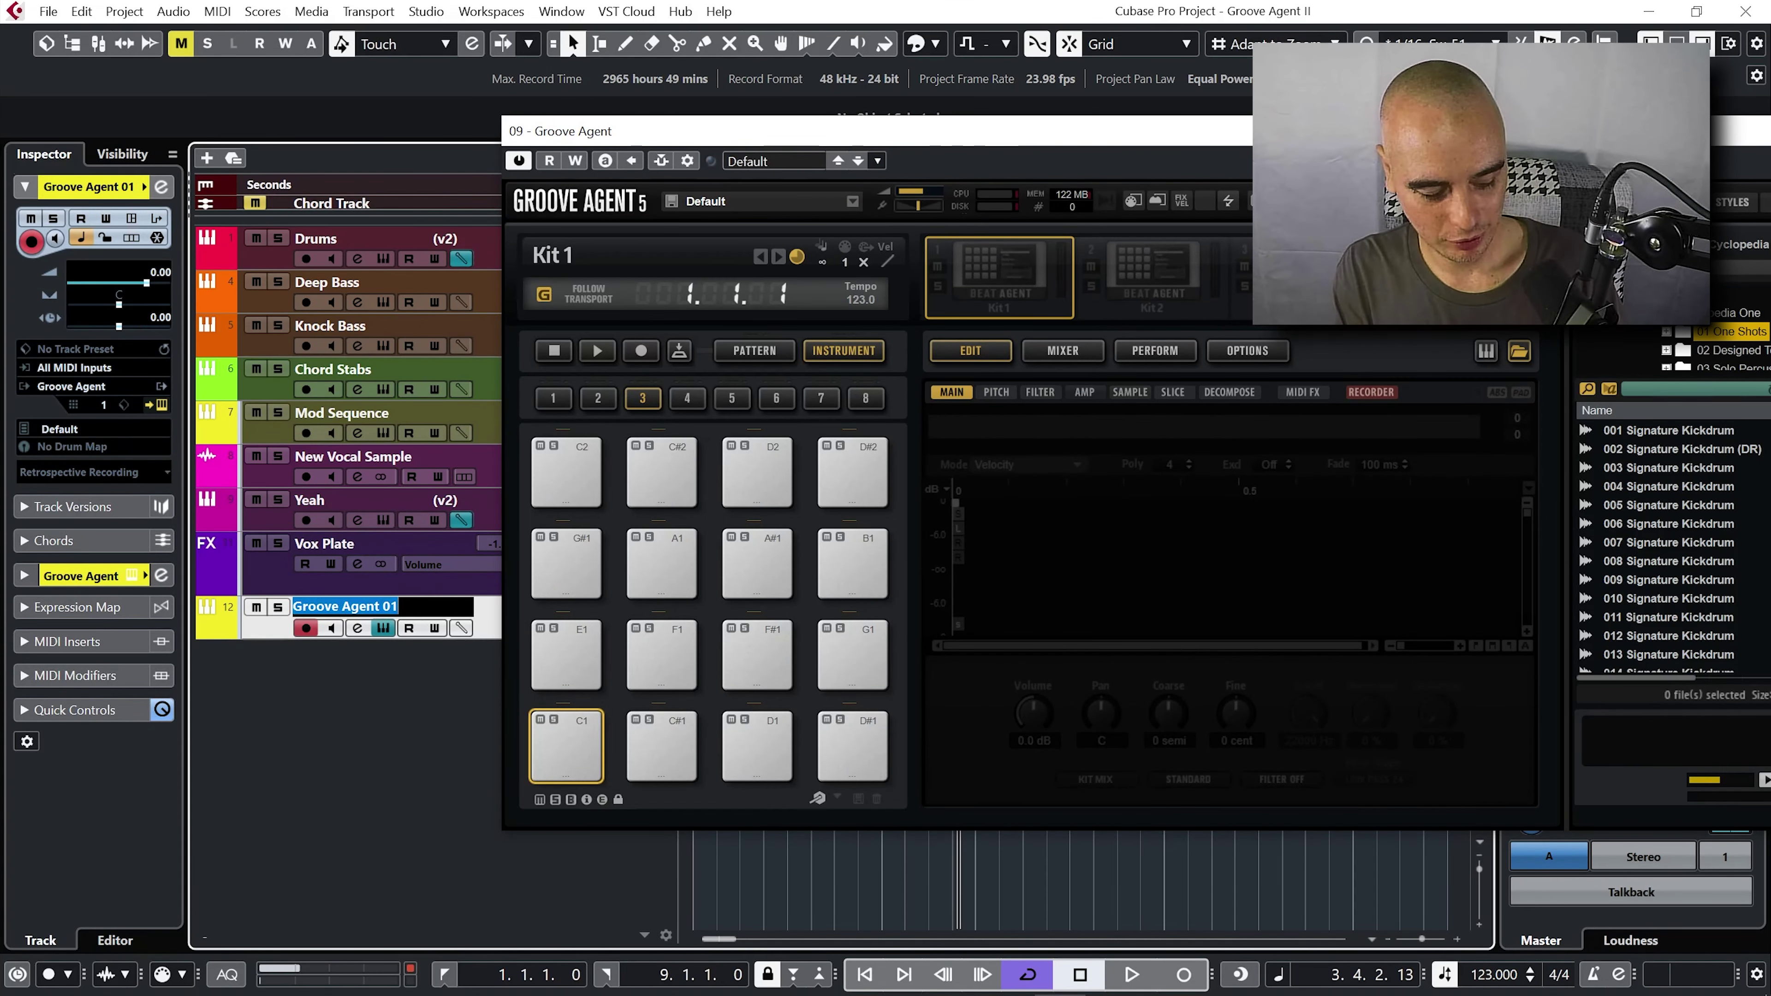
# - Name the added Groove Agent track Loop Control
pyautogui.doubleClick(351, 613)
pyautogui.write('Loop C')
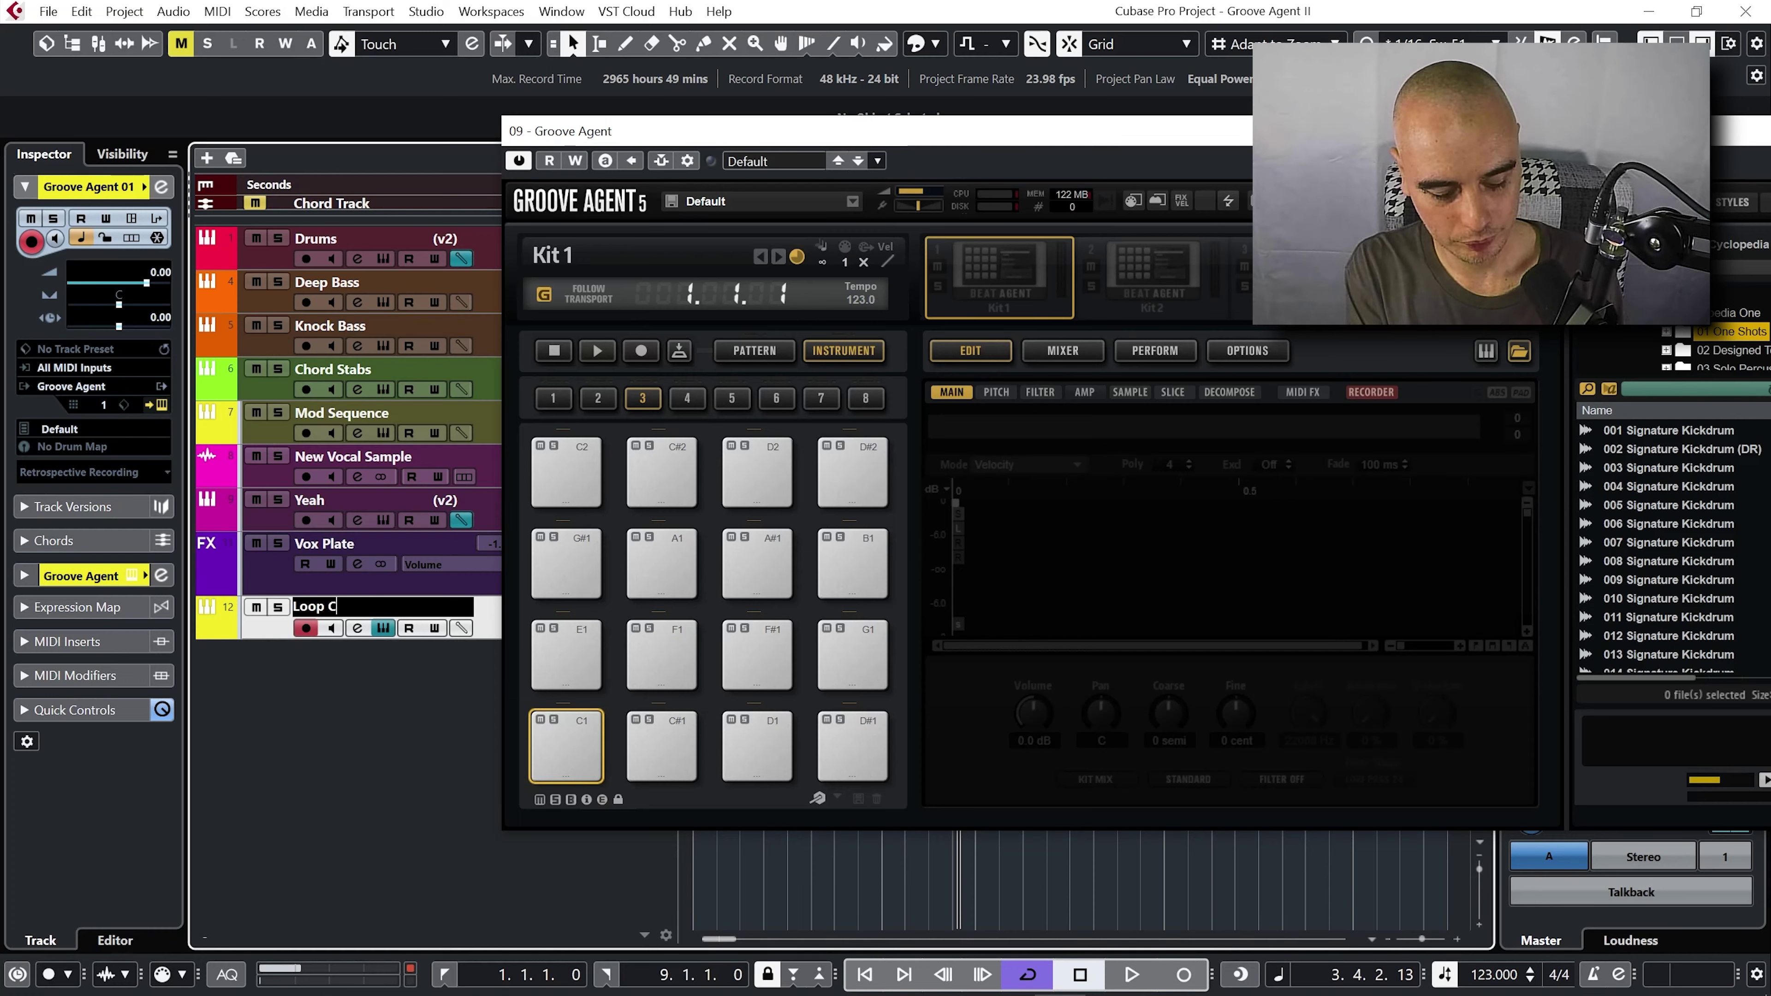
pyautogui.write('ontrol')
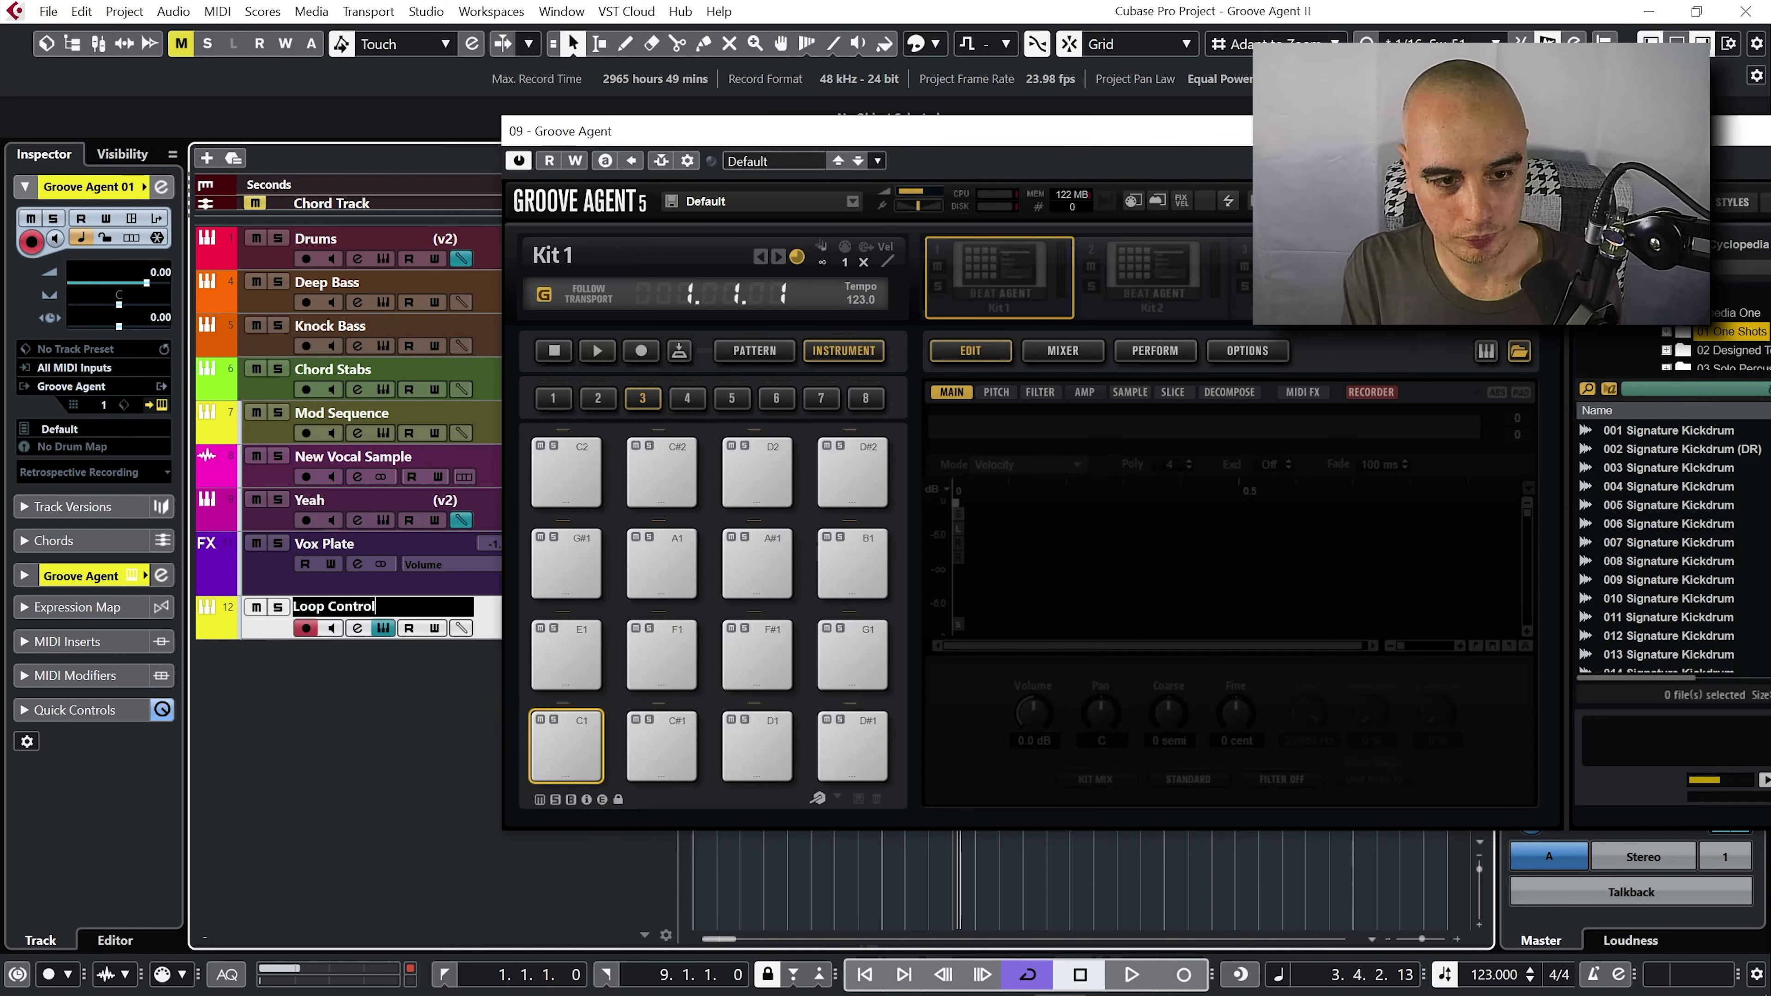
pyautogui.press('Return')
# - Load 001 Signature Kickdrum onto instrument pad C1 and turn its volume fully down to -∞ dB, then close the file browser
pyautogui.moveTo(941, 143); pyautogui.dragTo(687, 148)
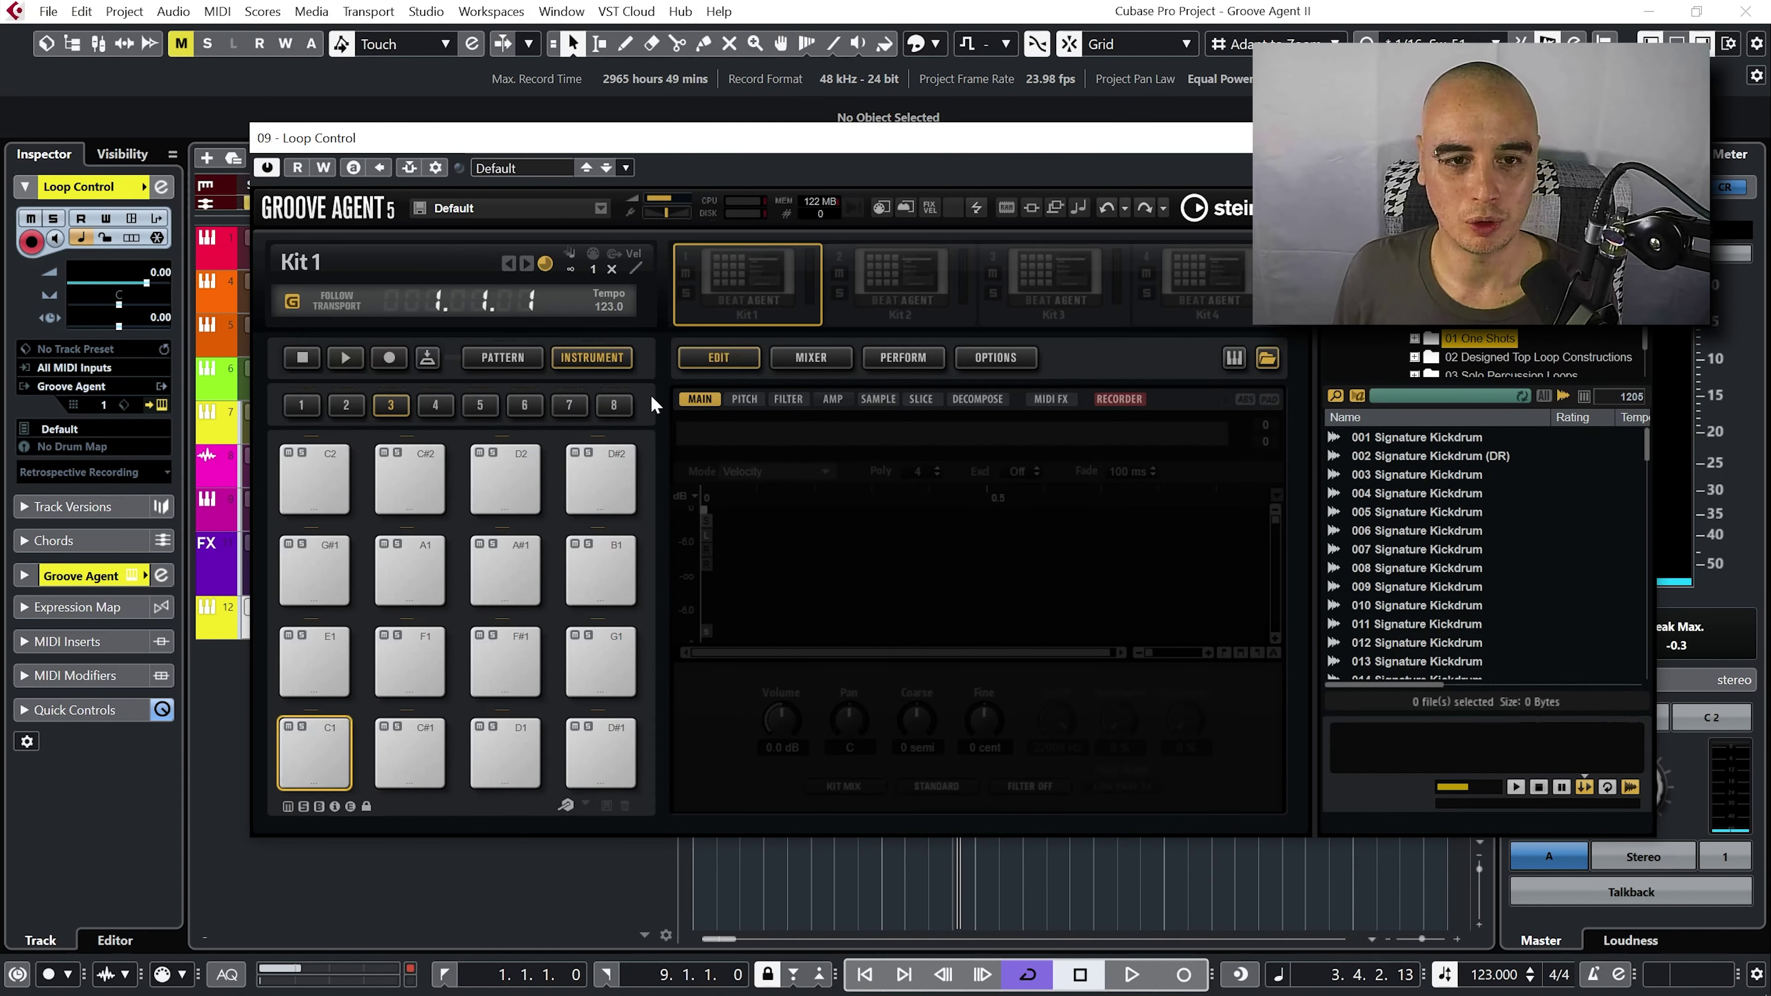
pyautogui.moveTo(1436, 440)
pyautogui.mouseDown()
pyautogui.moveTo(593, 573)
pyautogui.moveTo(308, 744)
pyautogui.moveTo(323, 748)
pyautogui.mouseUp()
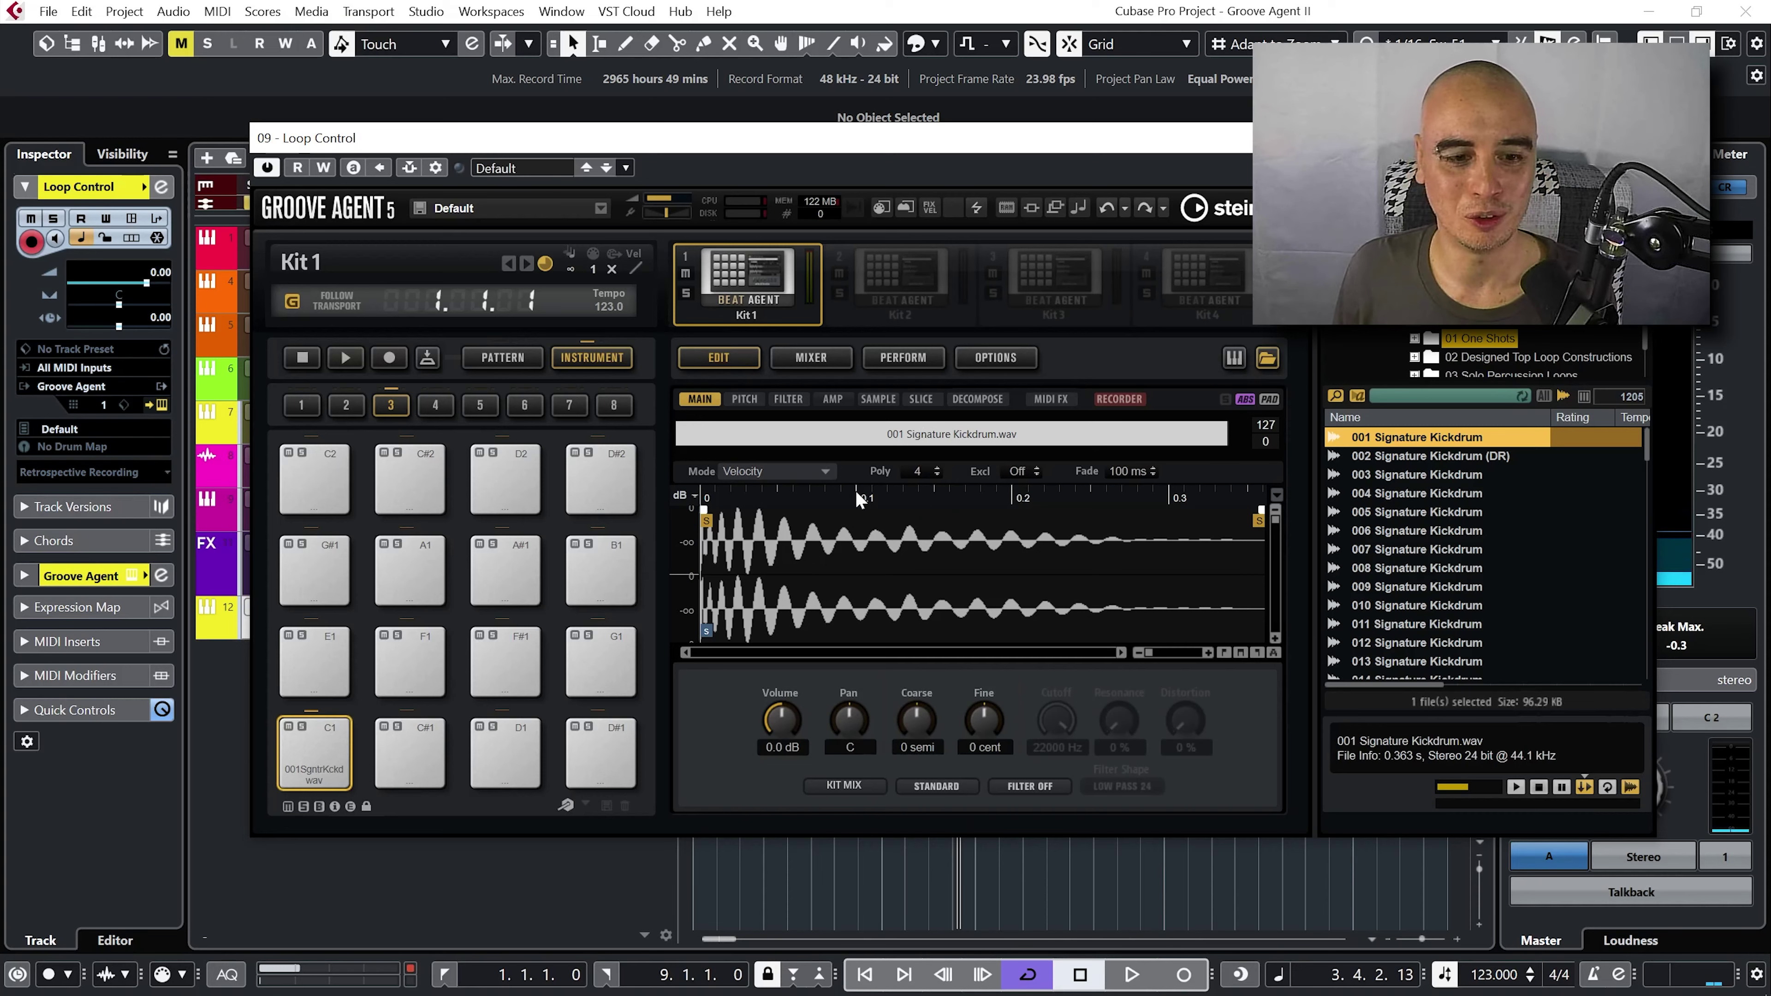
pyautogui.moveTo(779, 723); pyautogui.dragTo(783, 893)
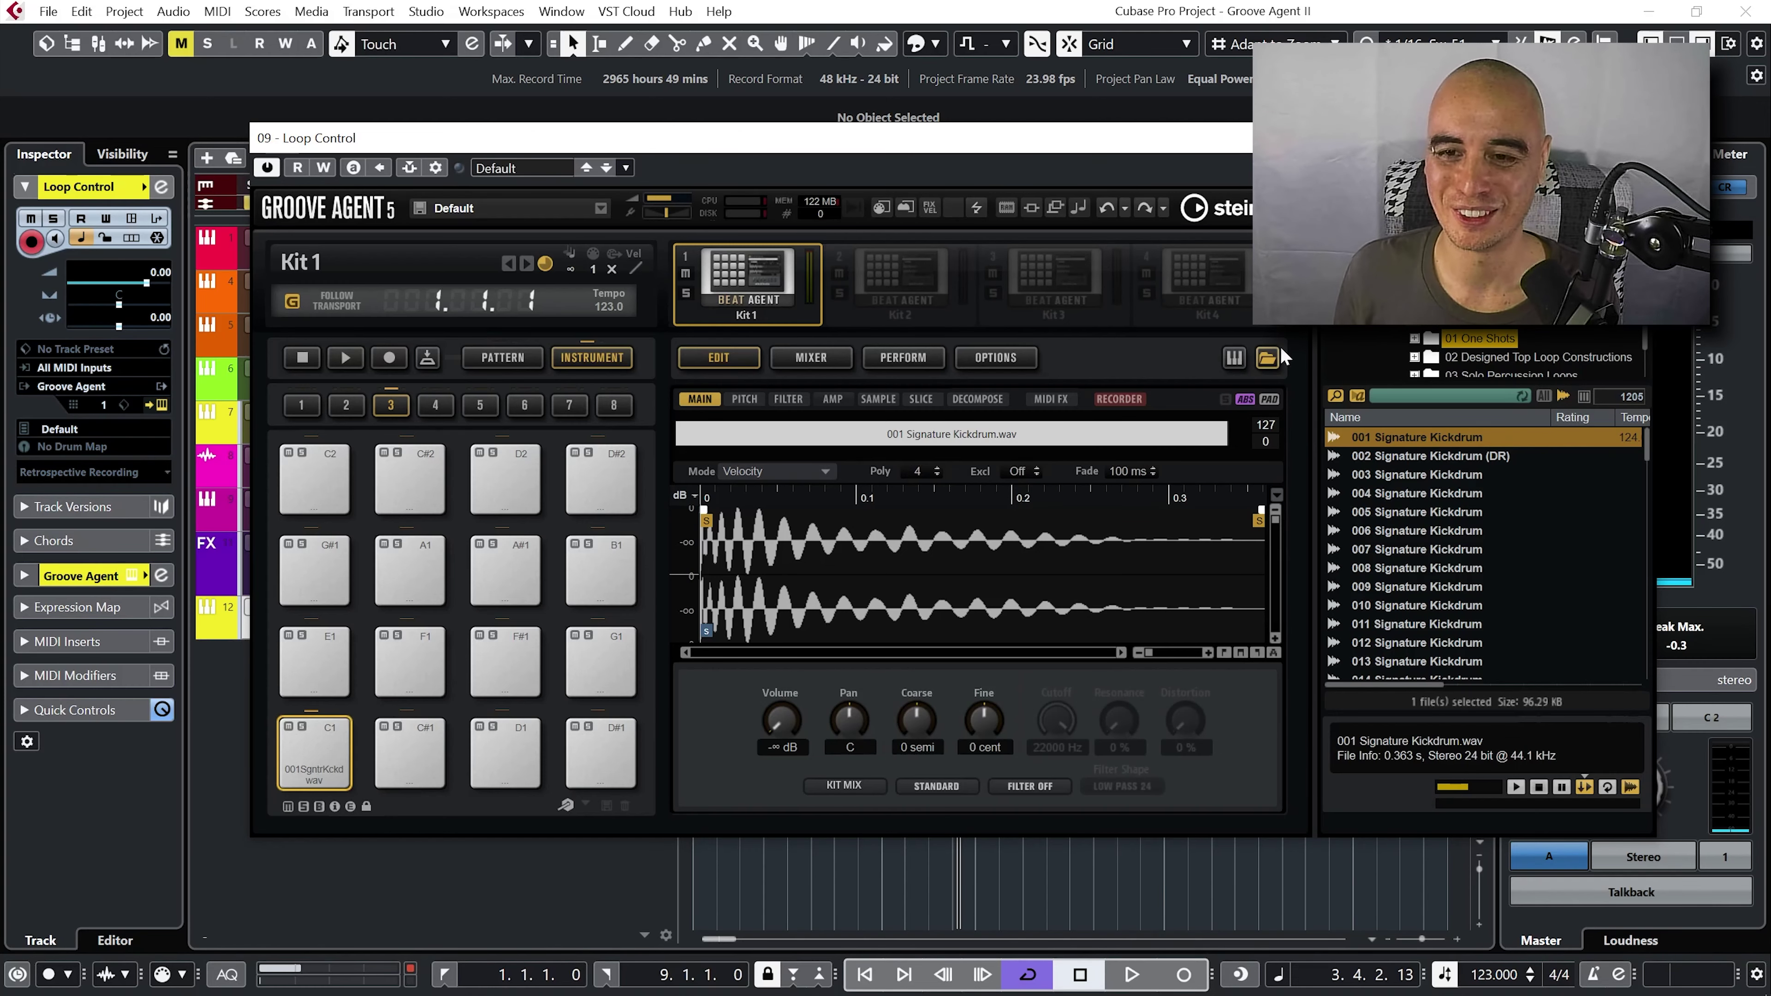
pyautogui.click(1265, 361)
pyautogui.moveTo(1044, 140); pyautogui.dragTo(993, 200)
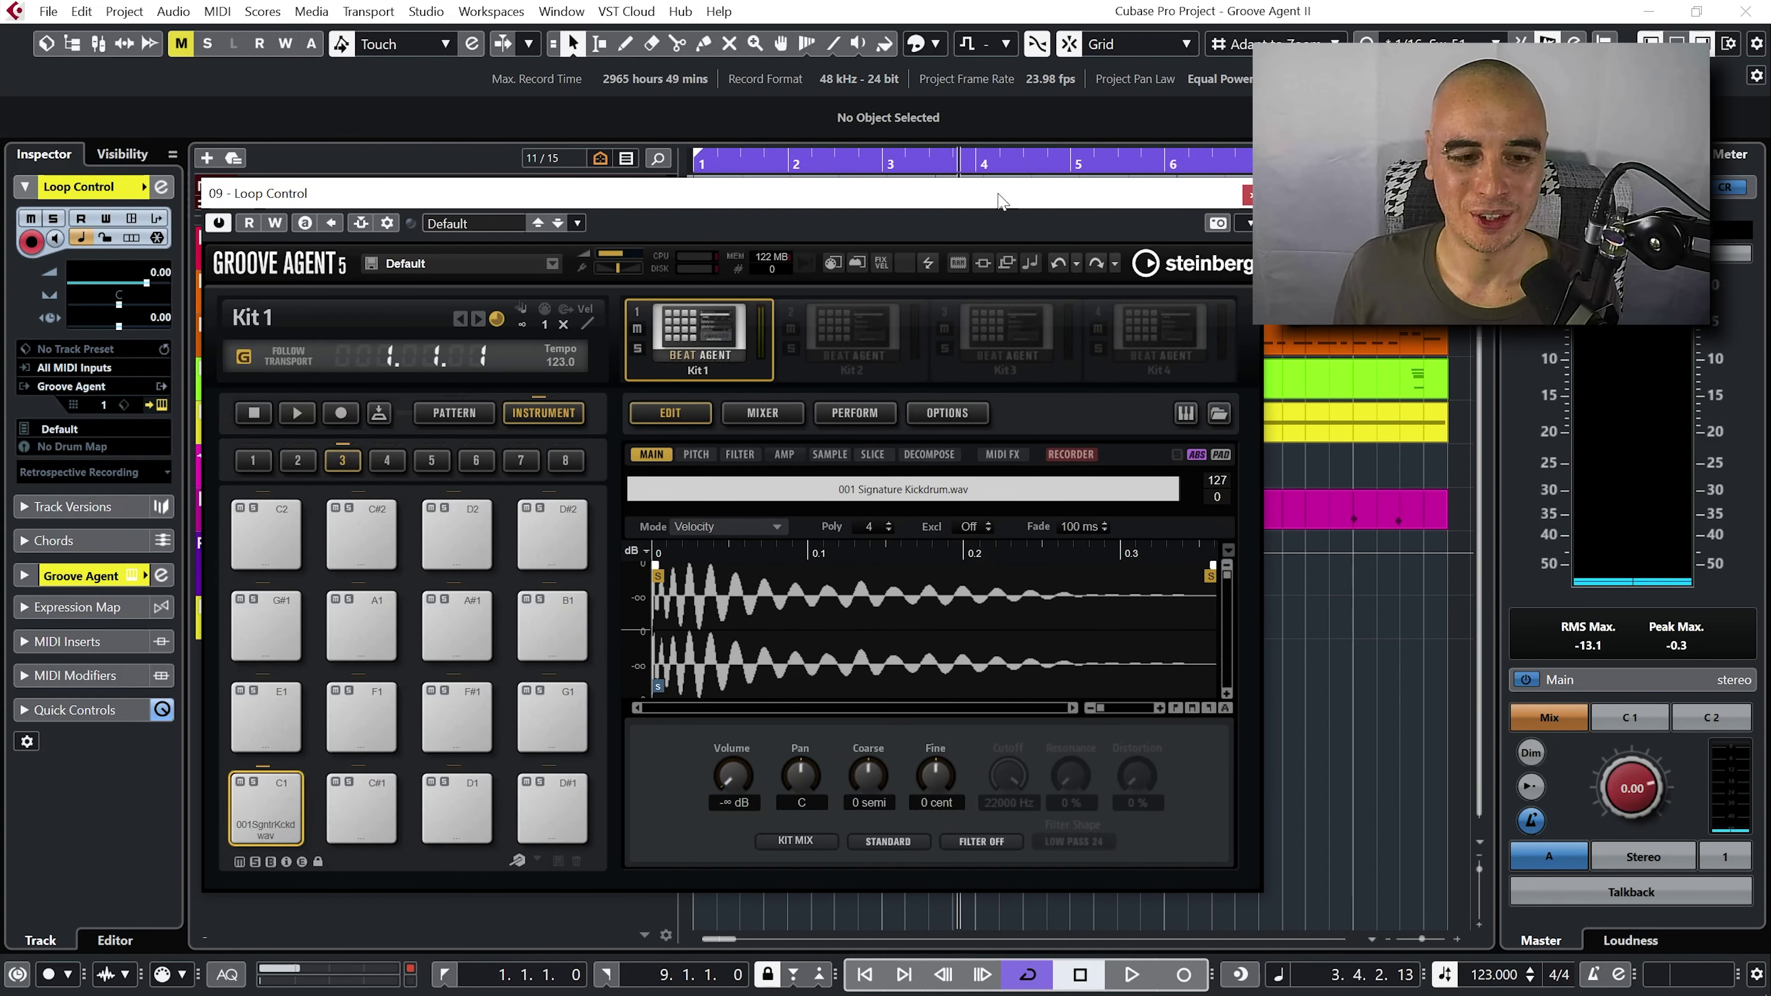
# - Switch Groove Agent to the pattern pads and place the Drums MIDI part from the project on pad G#-1
pyautogui.click(475, 412)
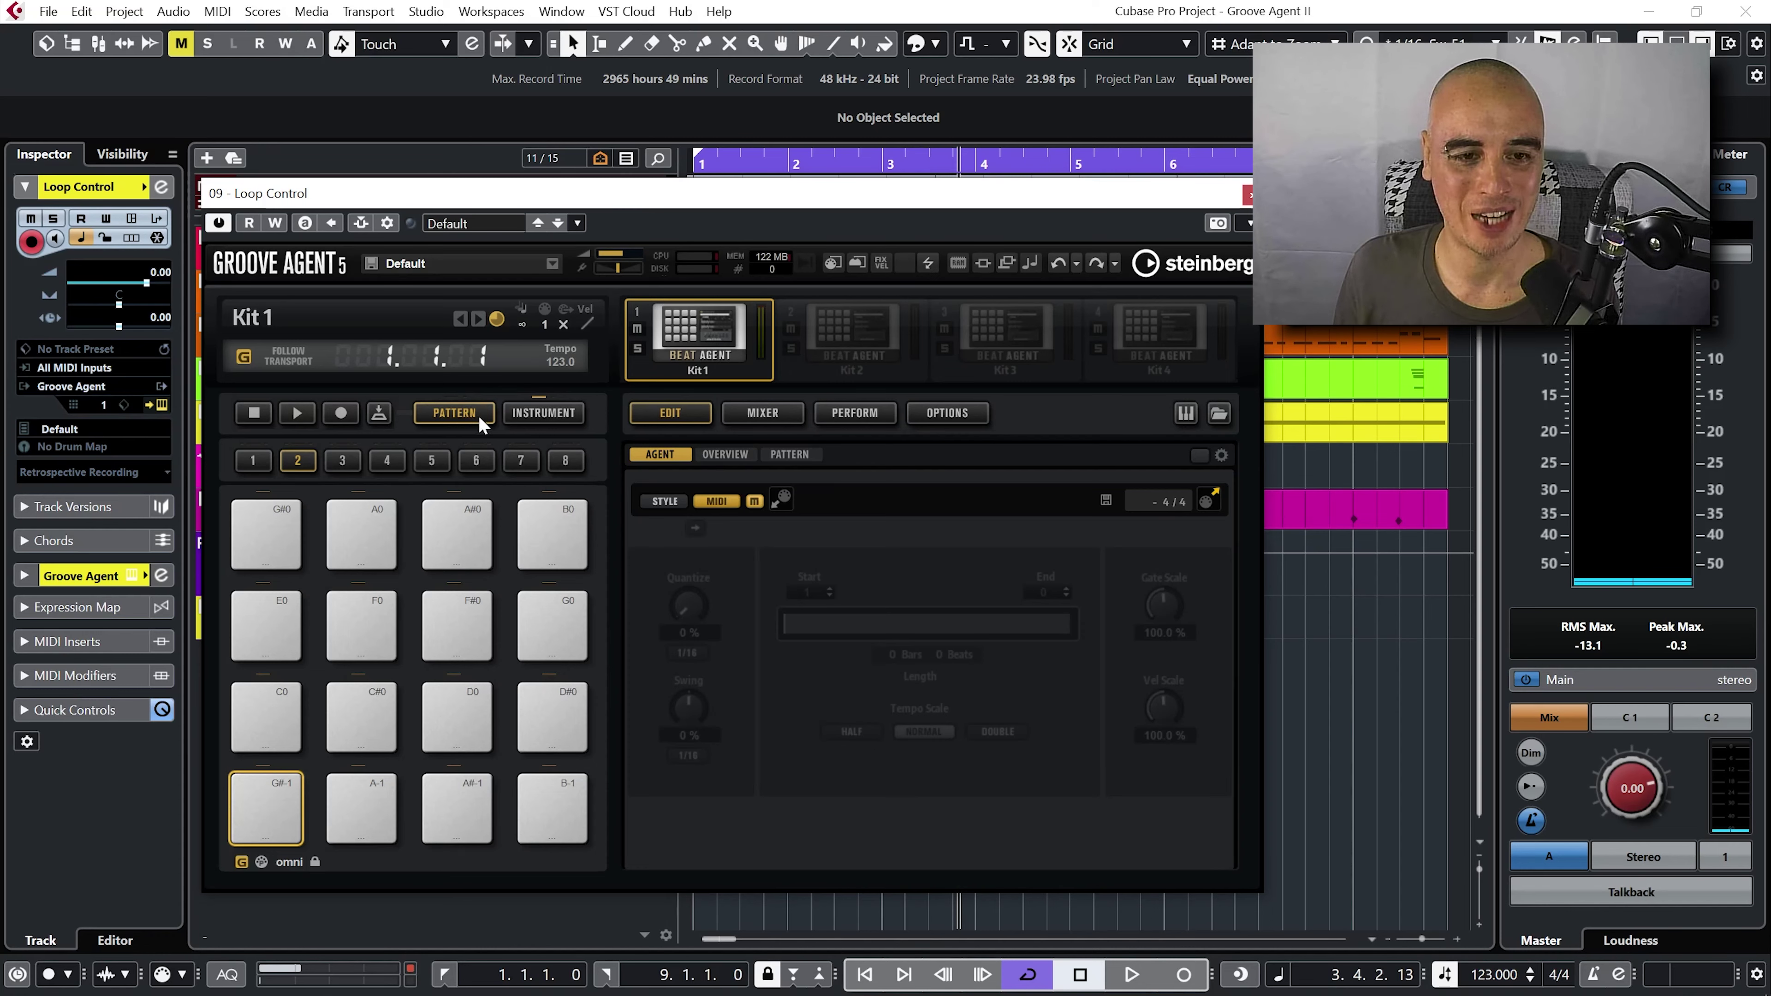
pyautogui.moveTo(661, 202); pyautogui.dragTo(737, 307)
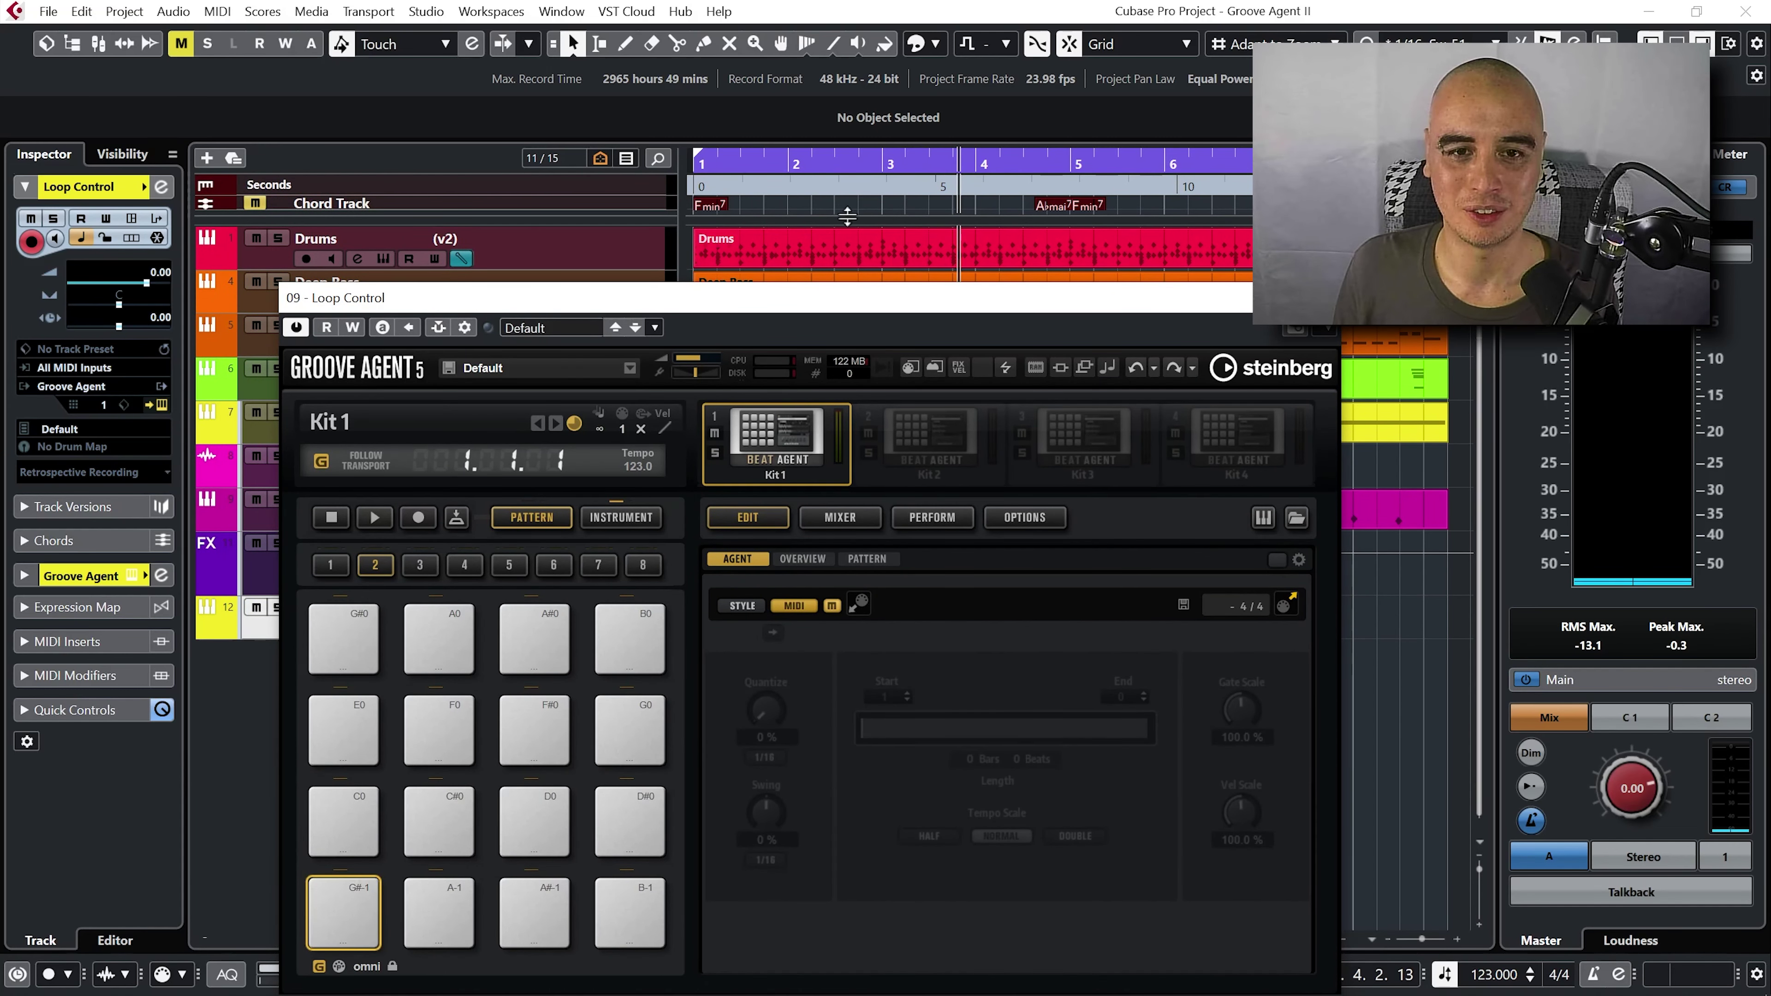
pyautogui.click(772, 256)
pyautogui.moveTo(619, 376); pyautogui.dragTo(343, 918)
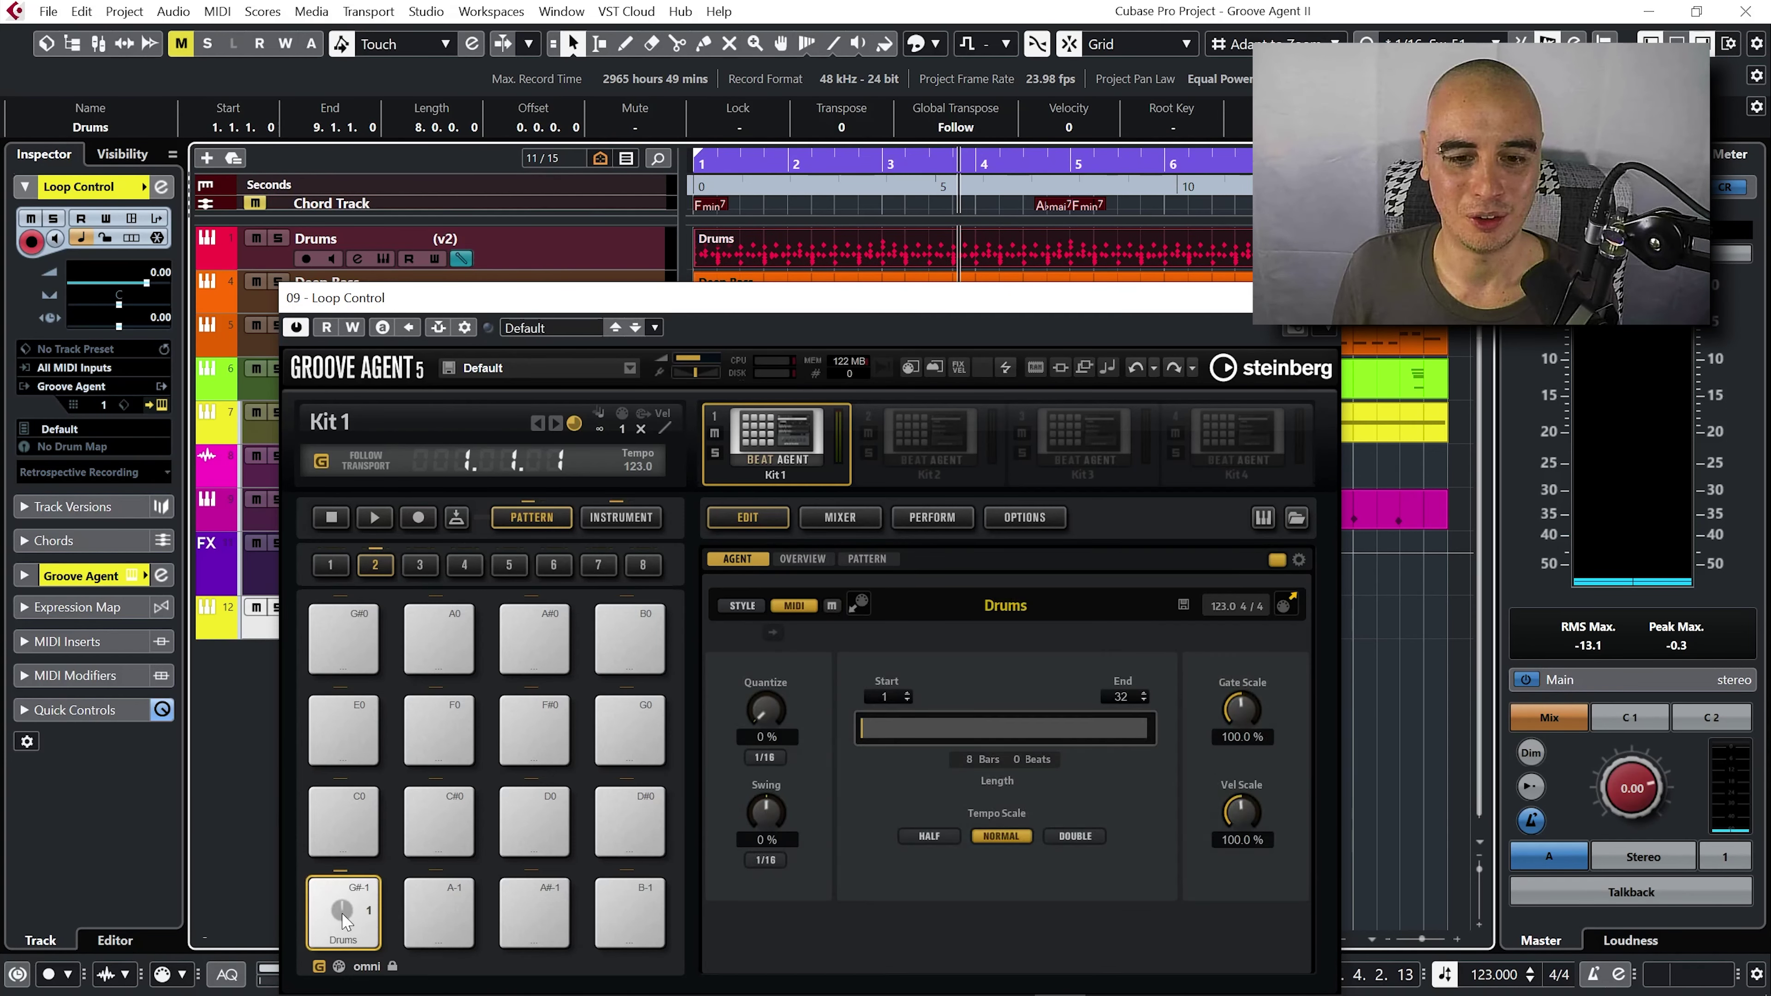
# - Trigger the Drums pattern on pad G#-1, check the instrument pads, and return to the pattern pads
pyautogui.press('Down')
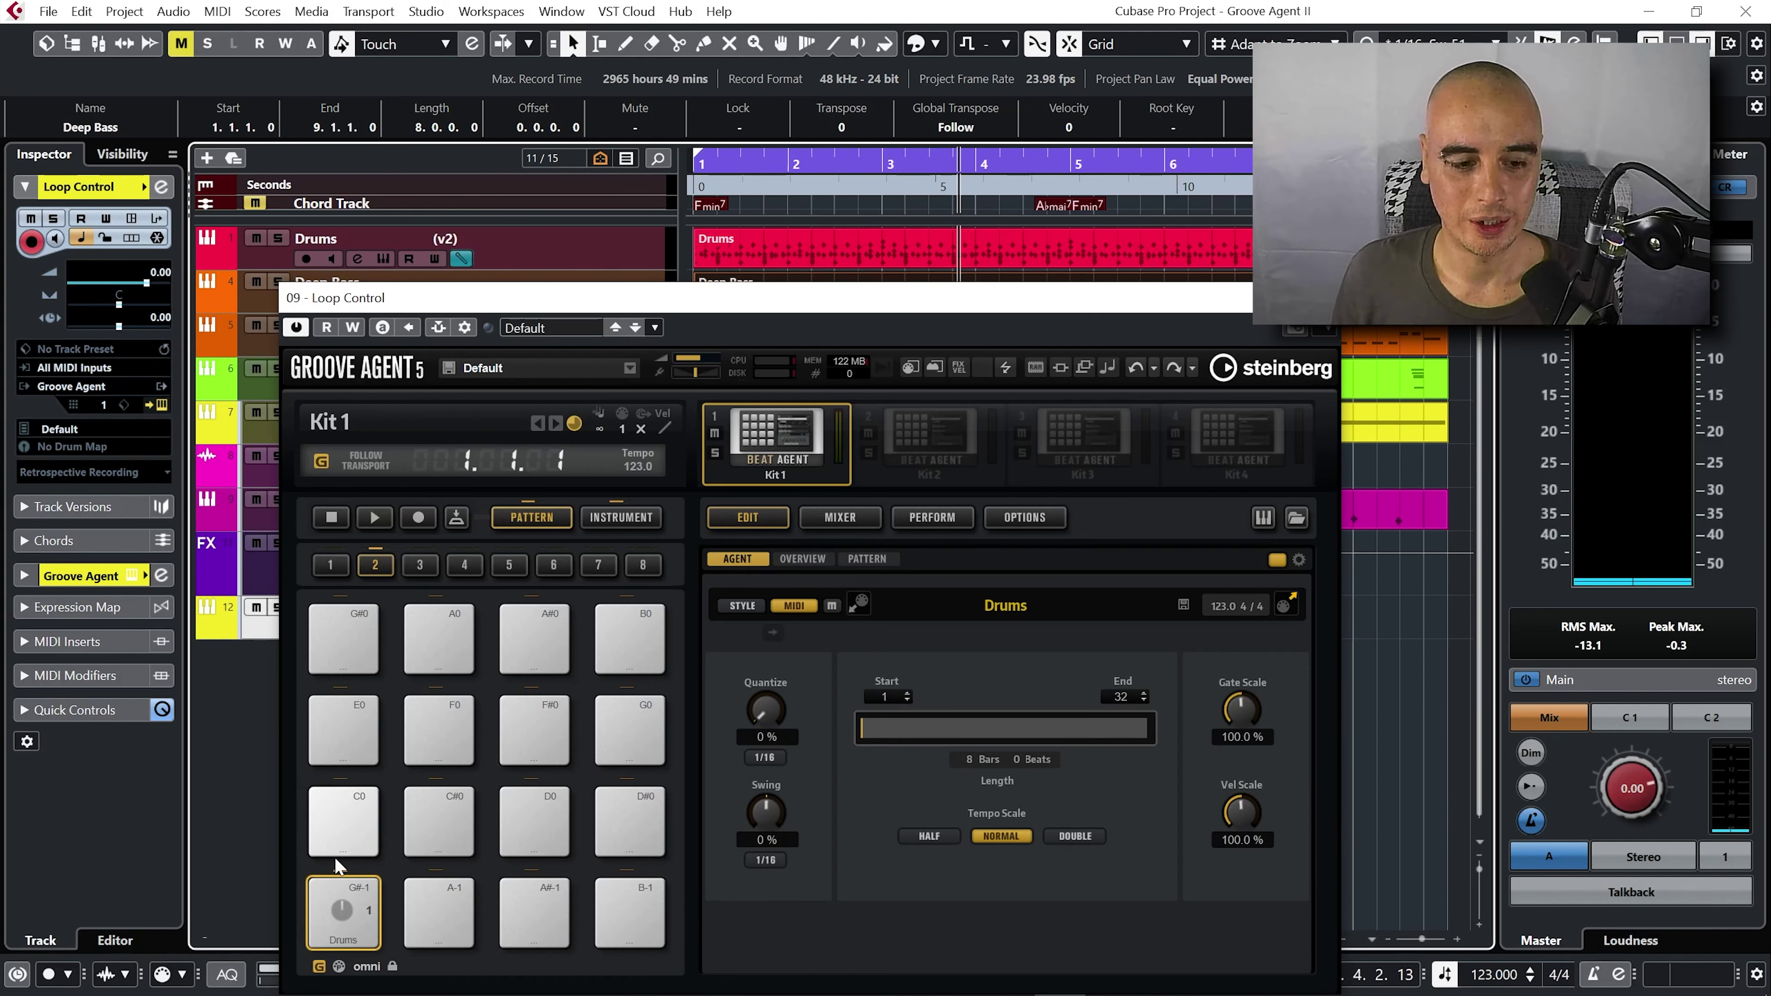
pyautogui.click(346, 921)
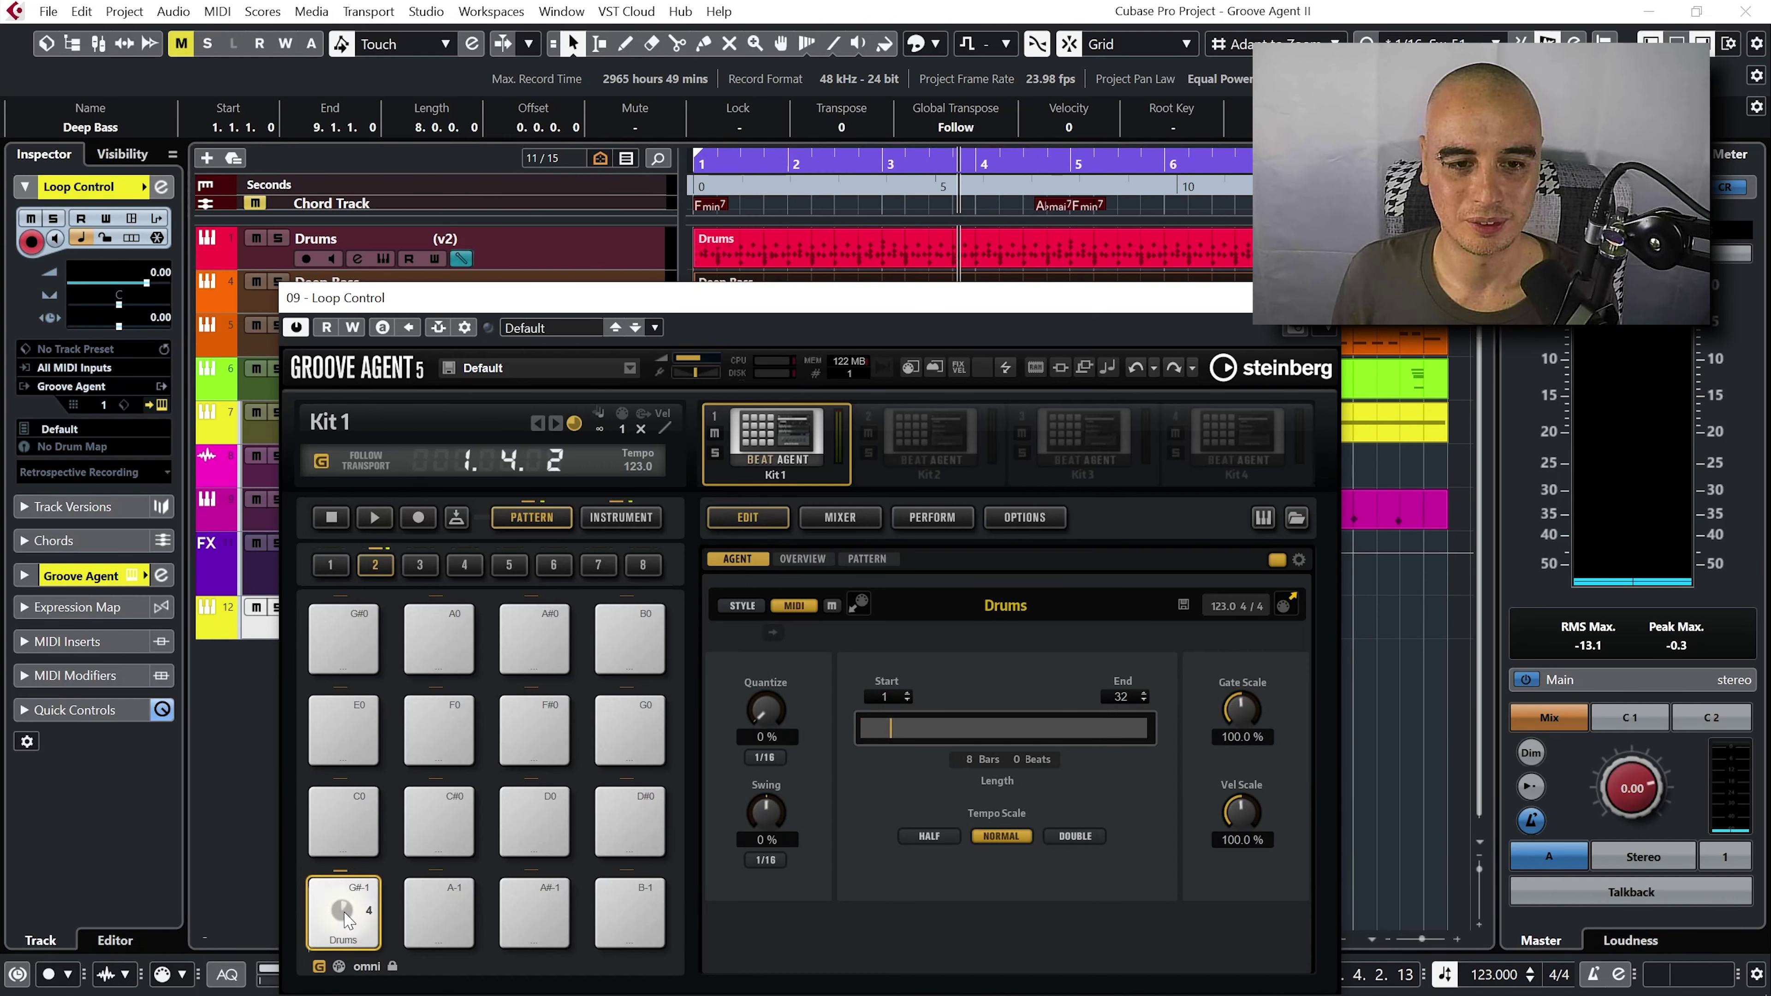
pyautogui.click(632, 518)
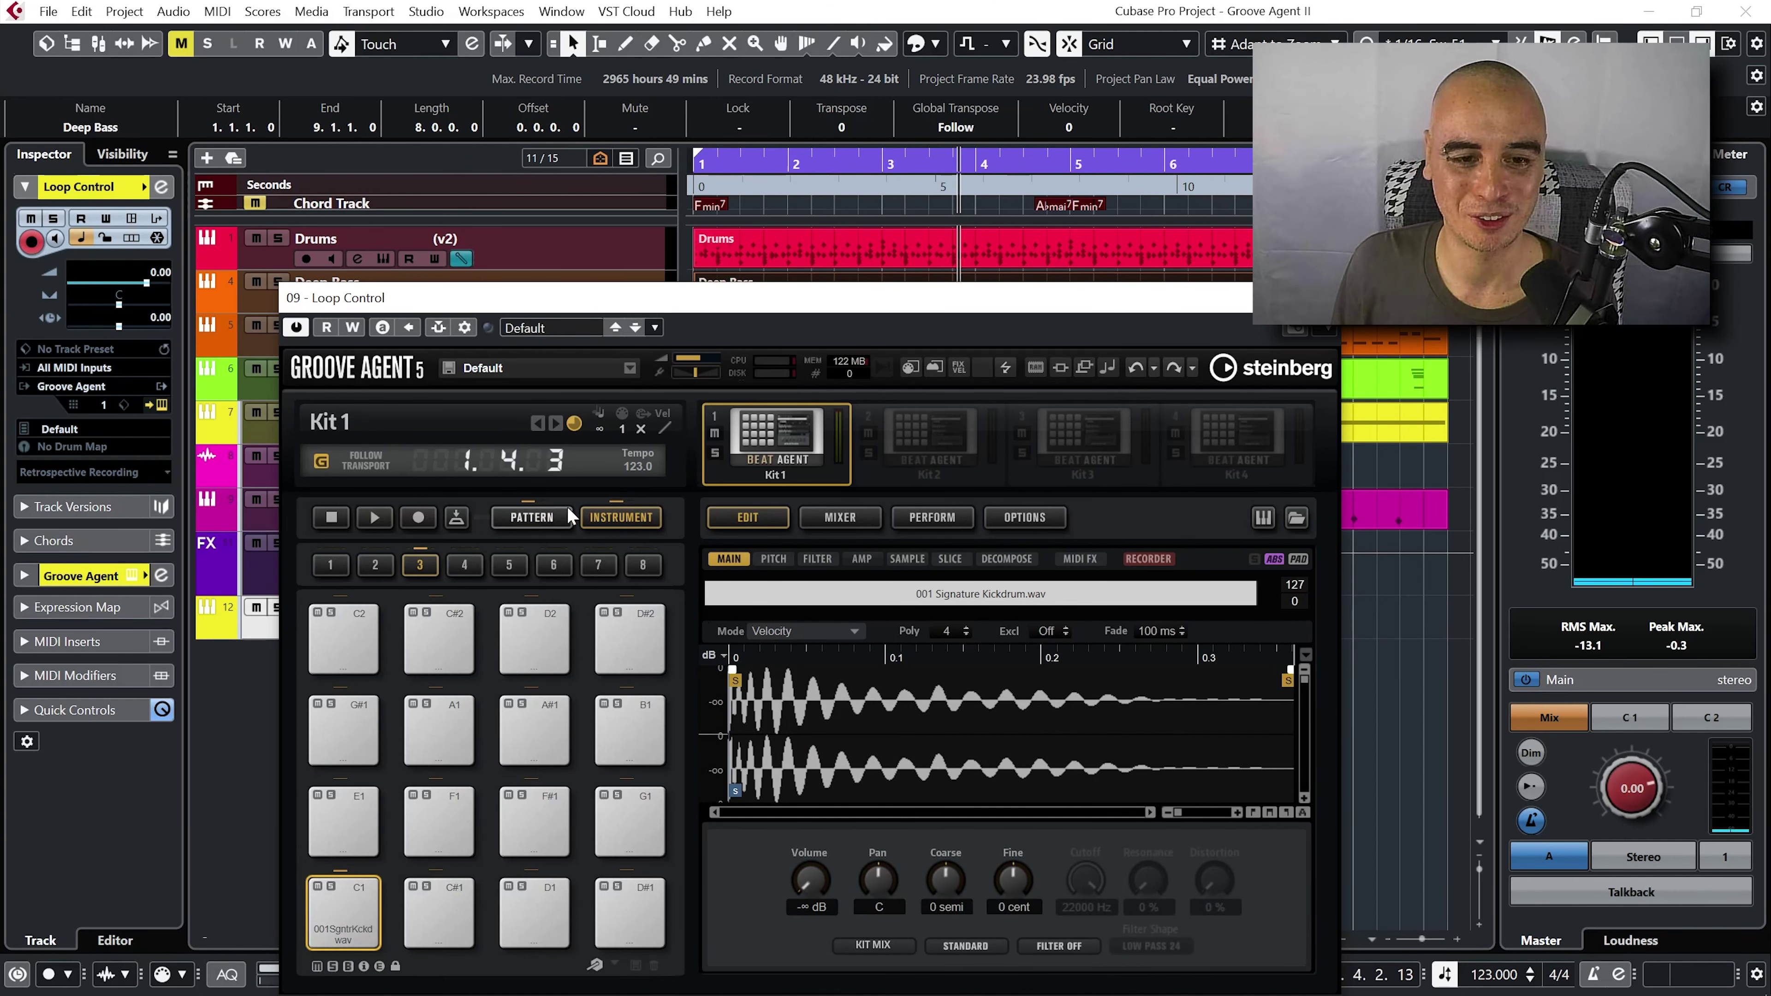
pyautogui.click(556, 513)
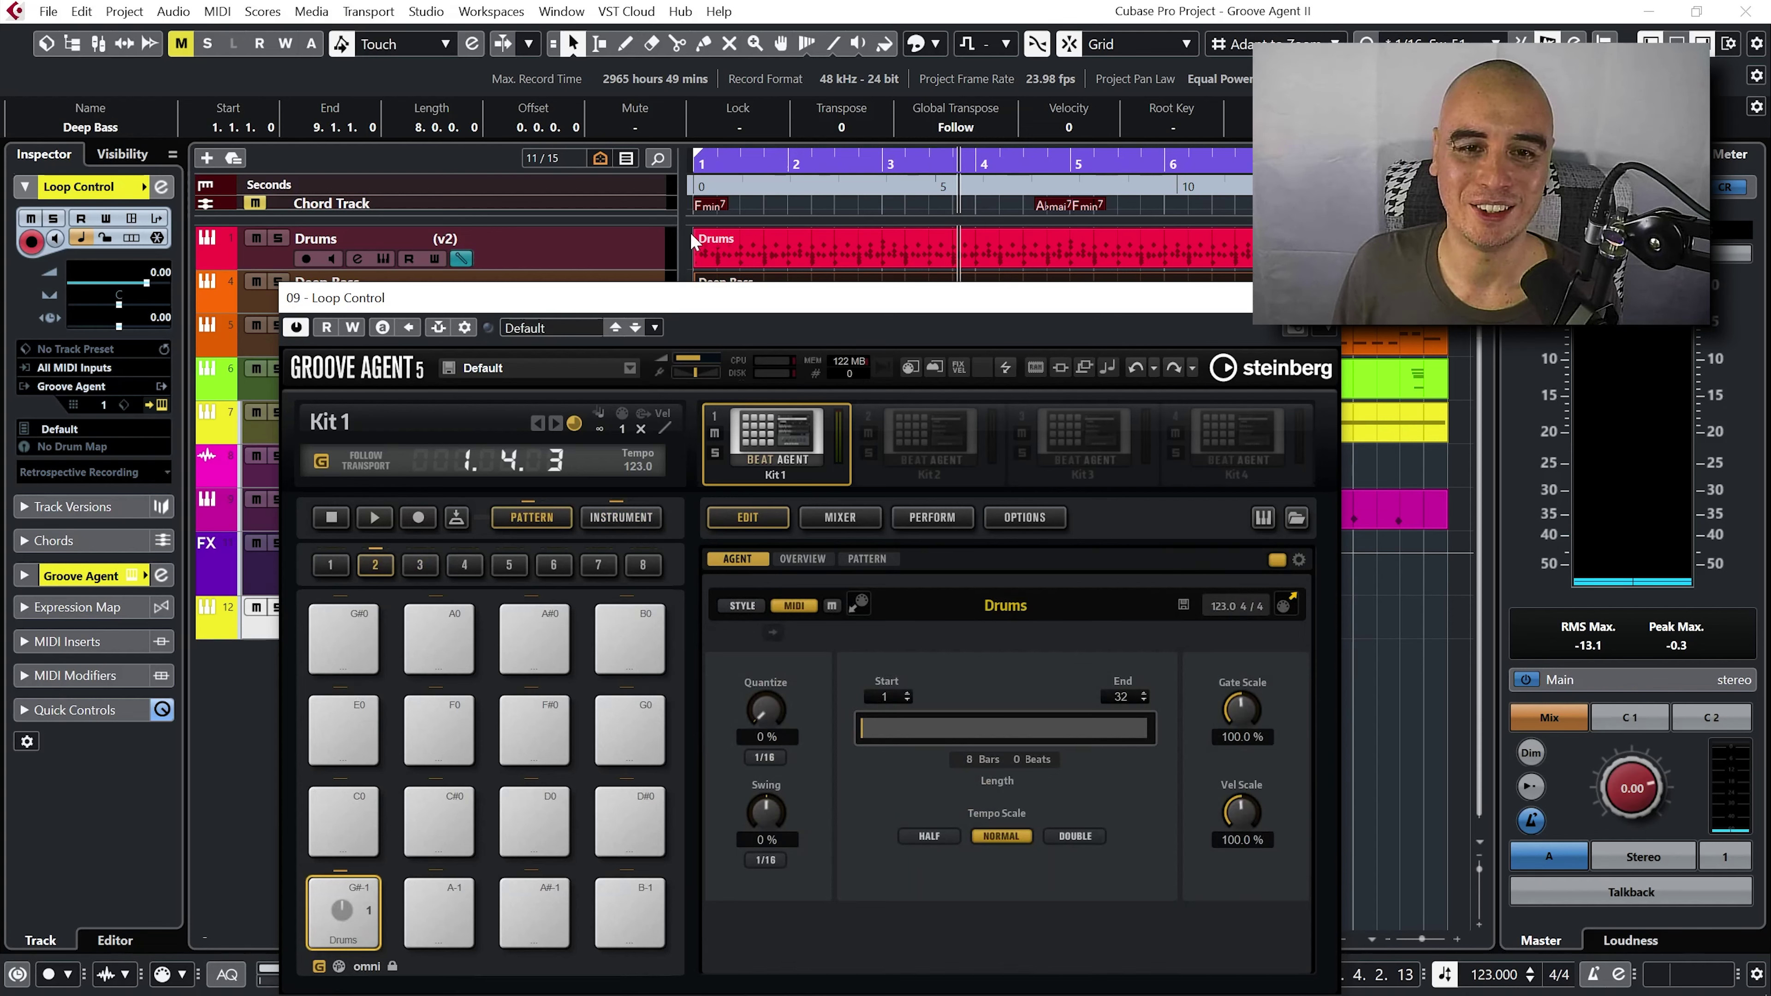
# - Close the Groove Agent window and add a MIDI track named Drum Midi to the project
pyautogui.press('Escape')
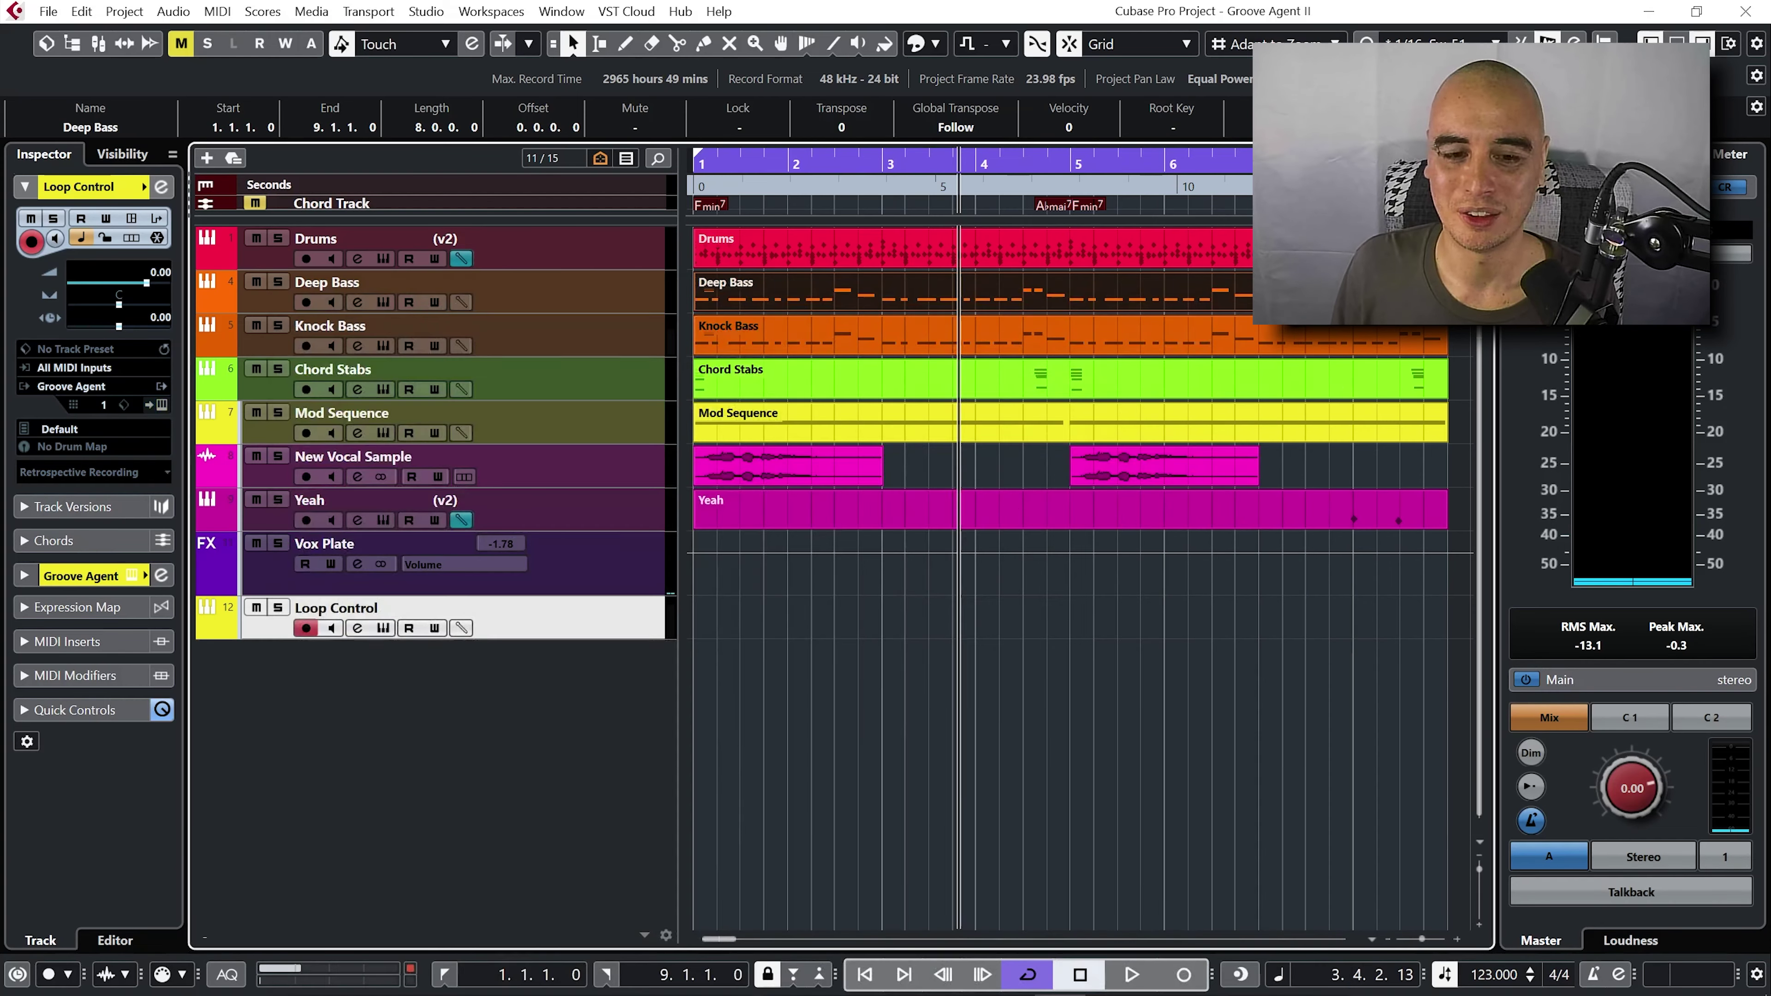
pyautogui.rightClick(574, 688)
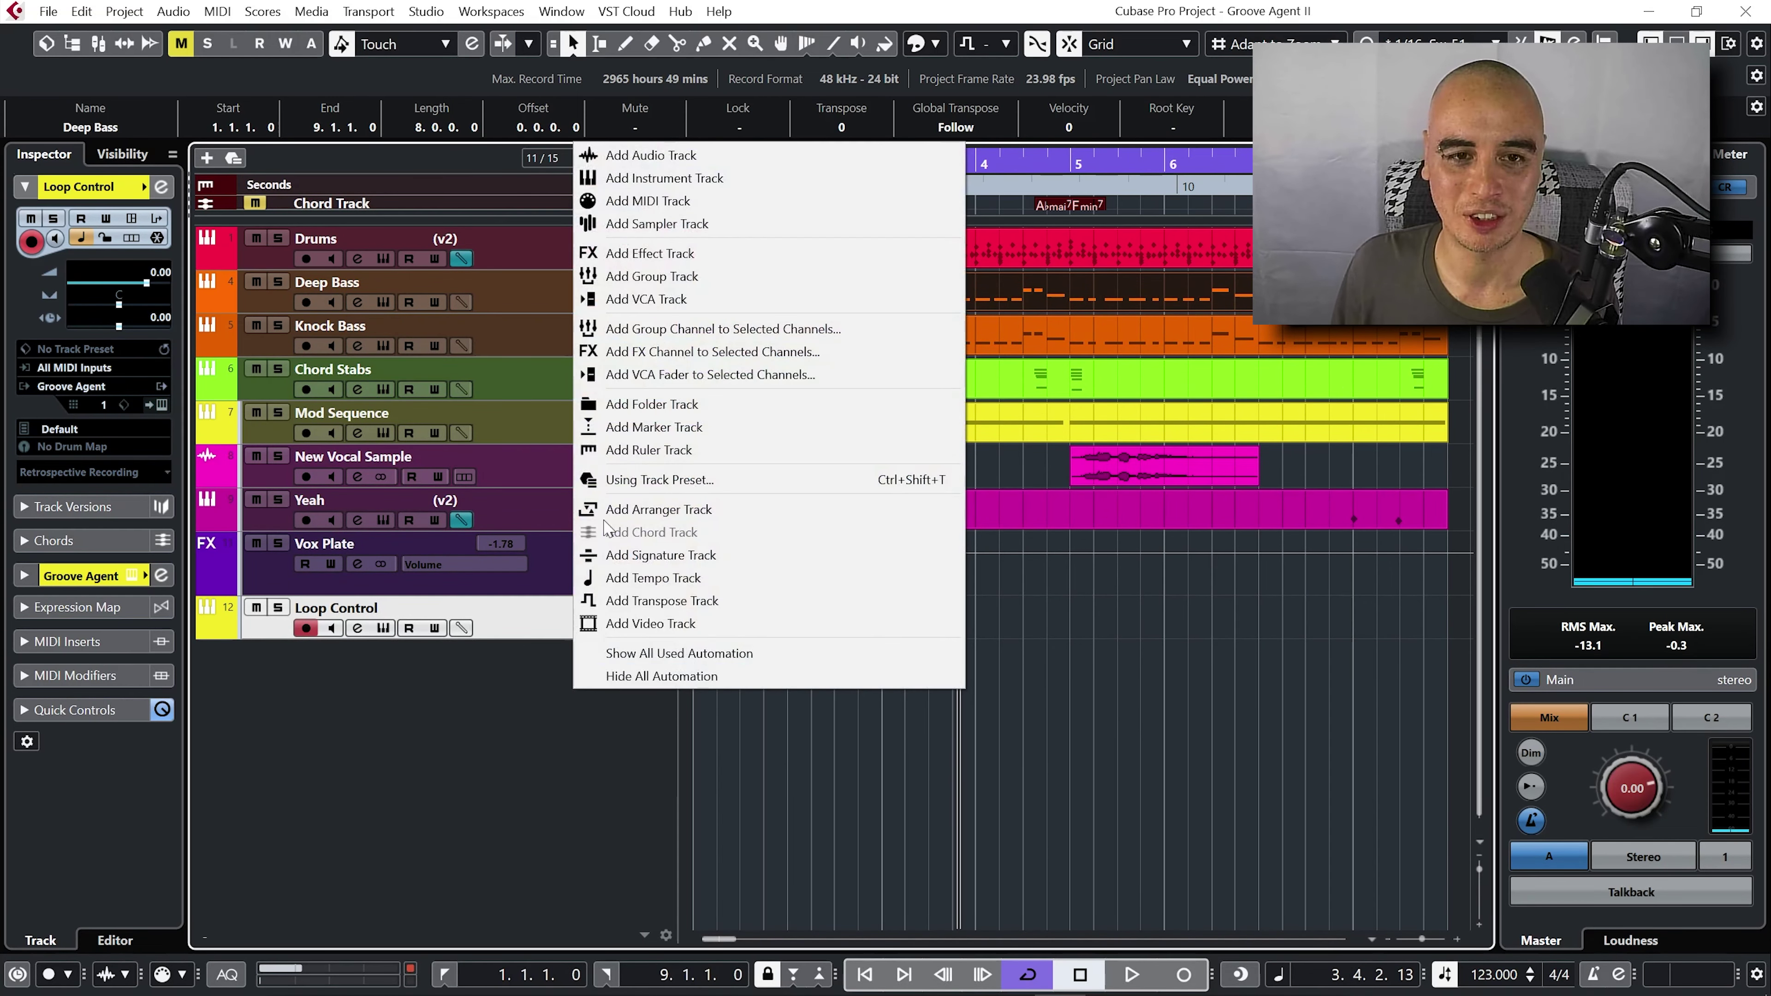
pyautogui.moveTo(684, 208); pyautogui.dragTo(688, 204)
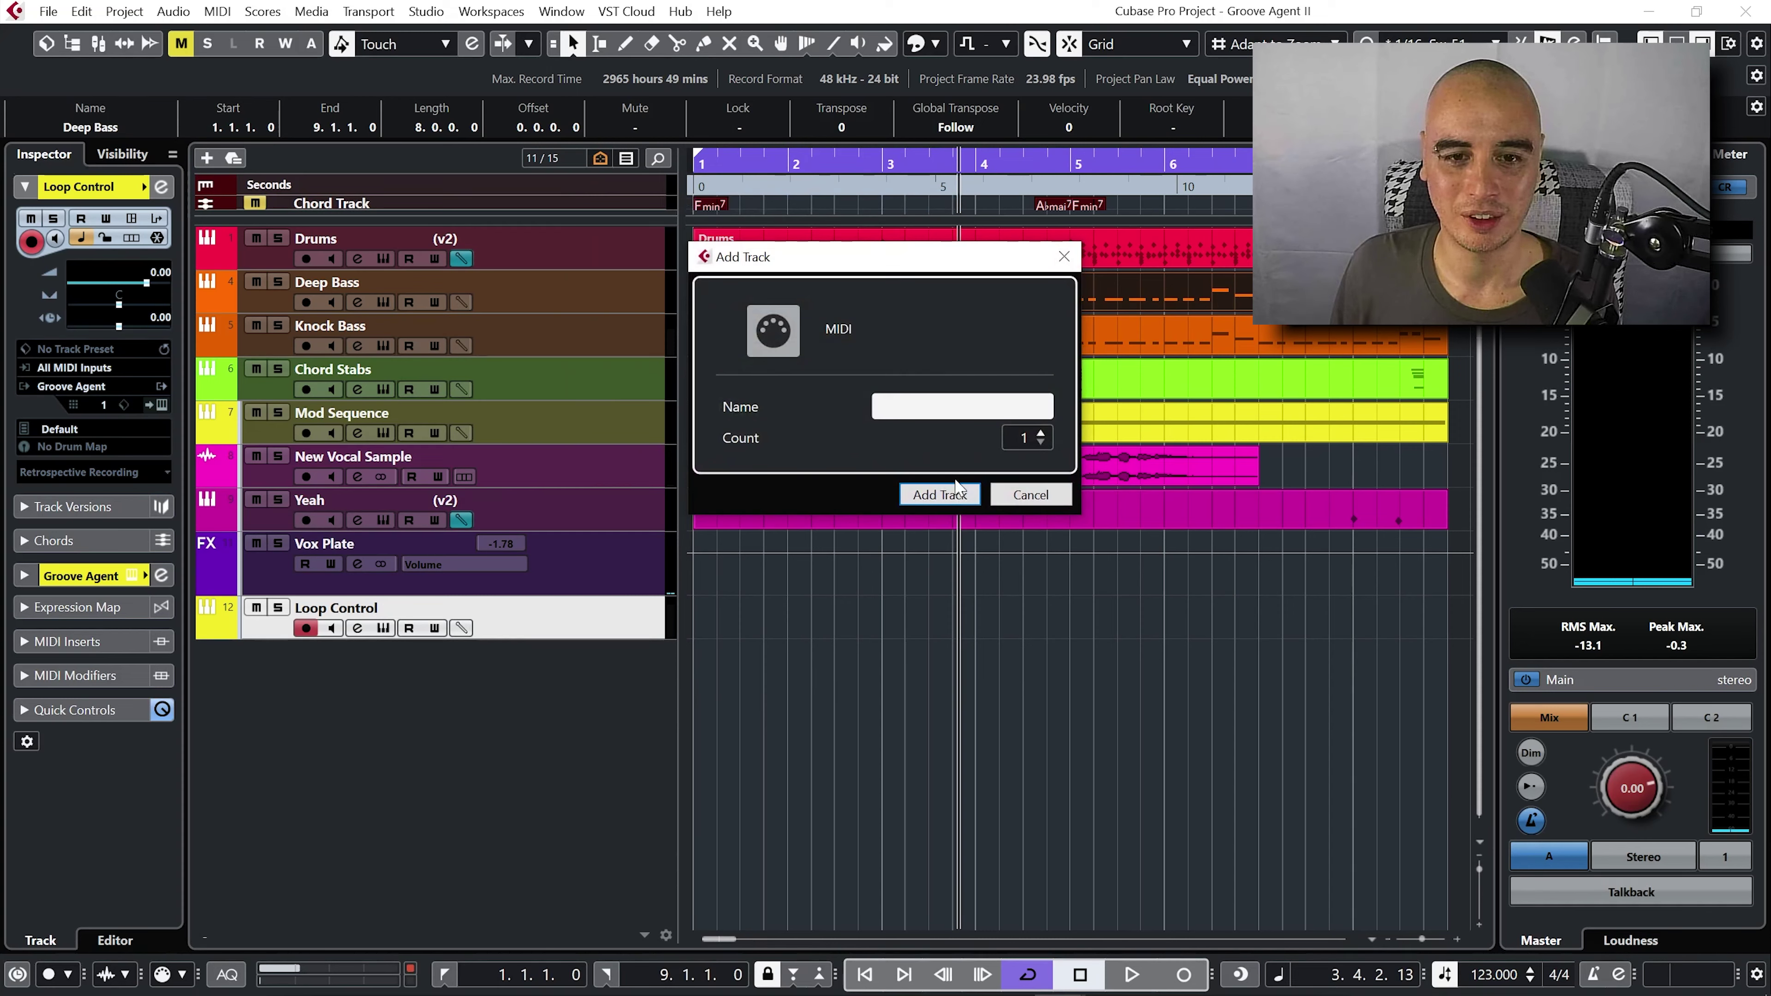
pyautogui.write('Drum Mi')
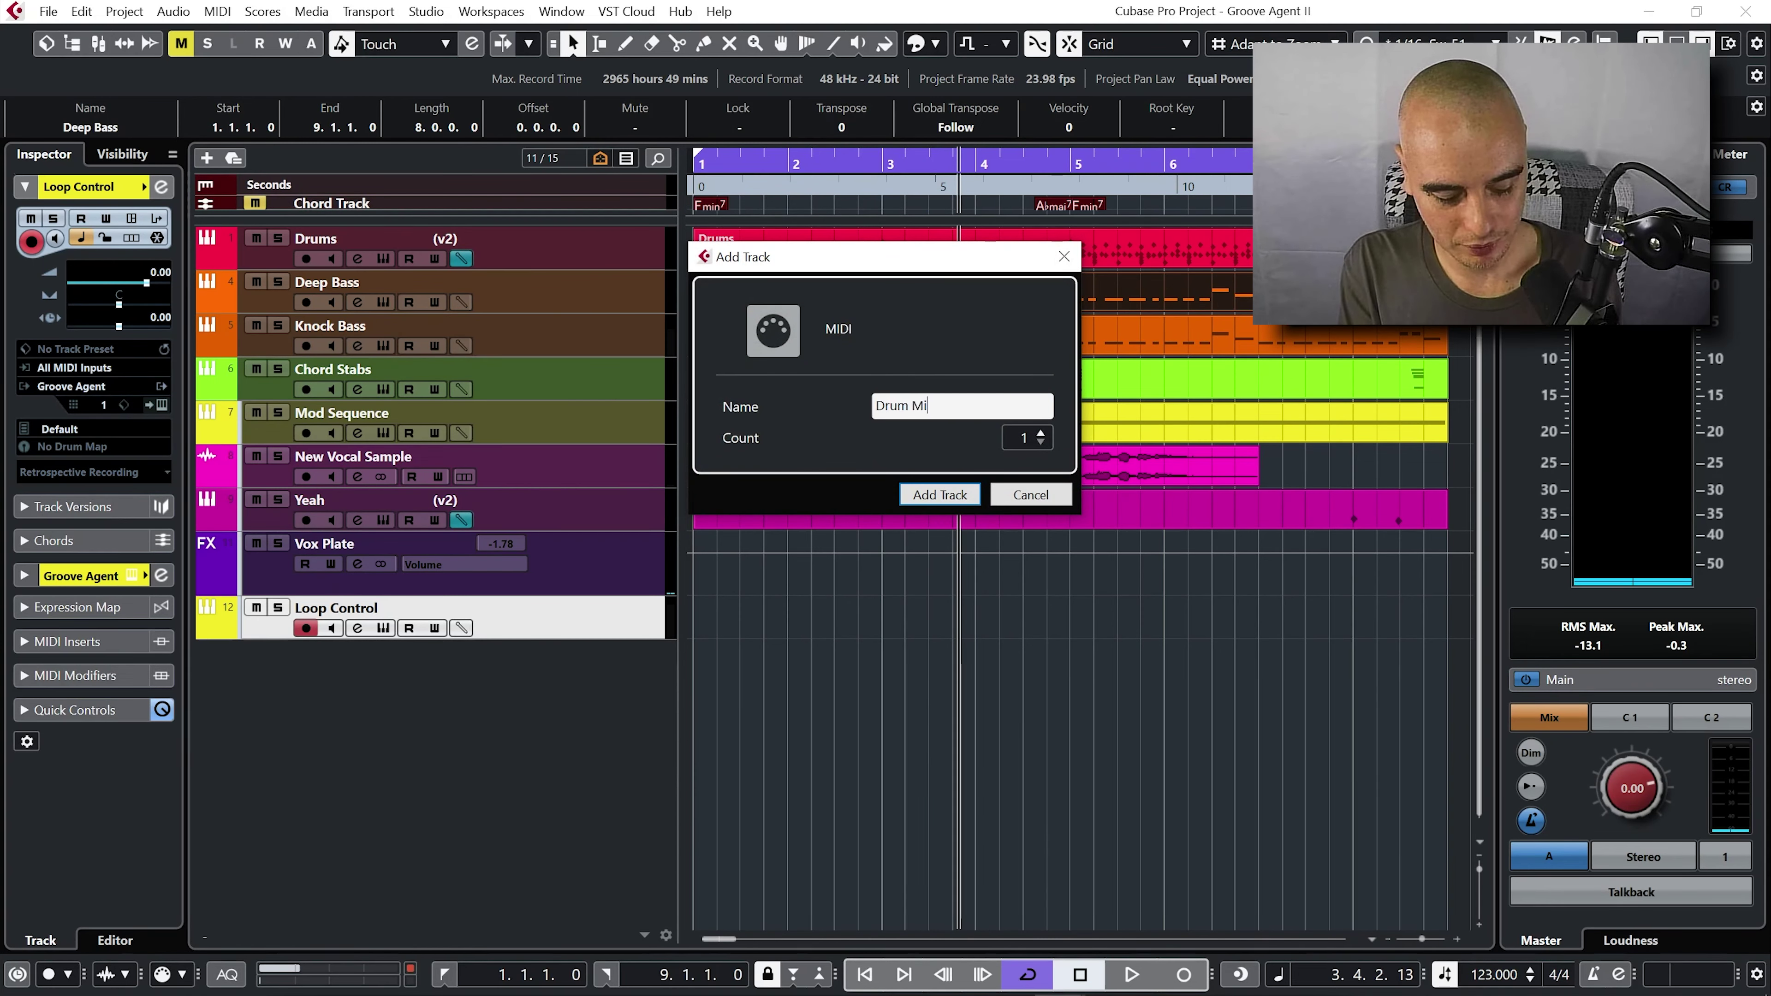
pyautogui.write('di')
pyautogui.click(954, 488)
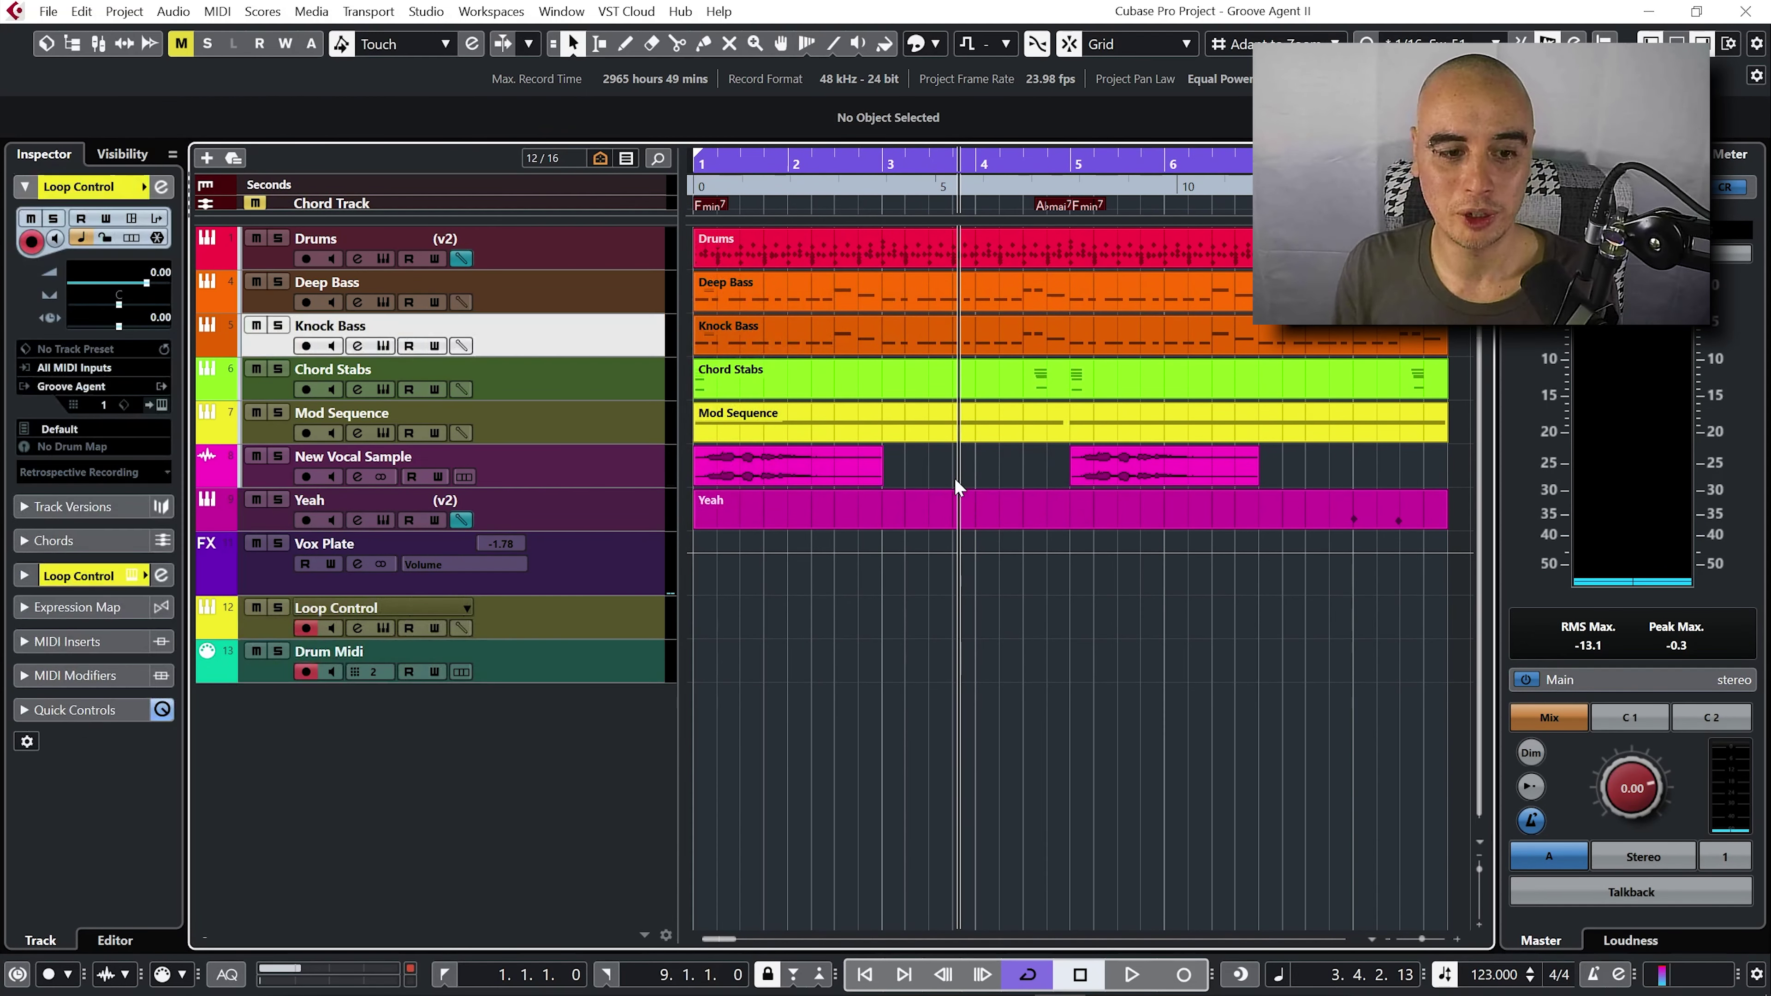
# - Set the Drum Midi track's MIDI input to 09. Loop Control - Kit 1
pyautogui.click(584, 675)
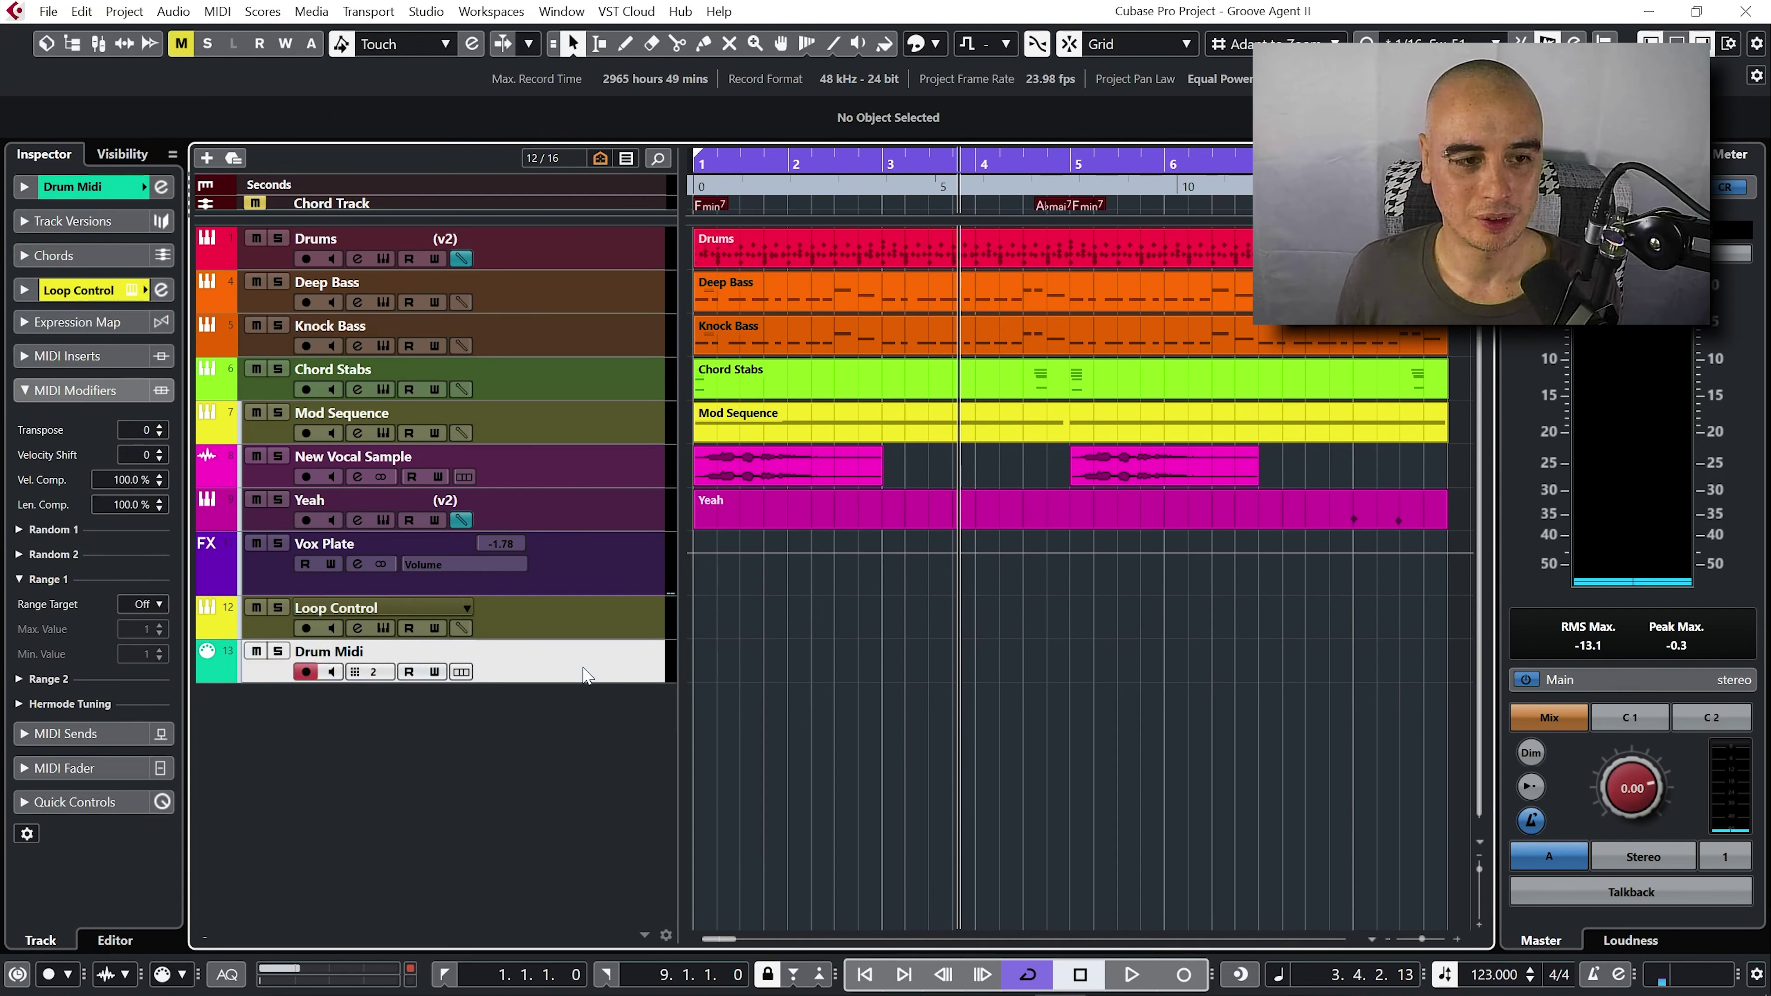
pyautogui.click(23, 187)
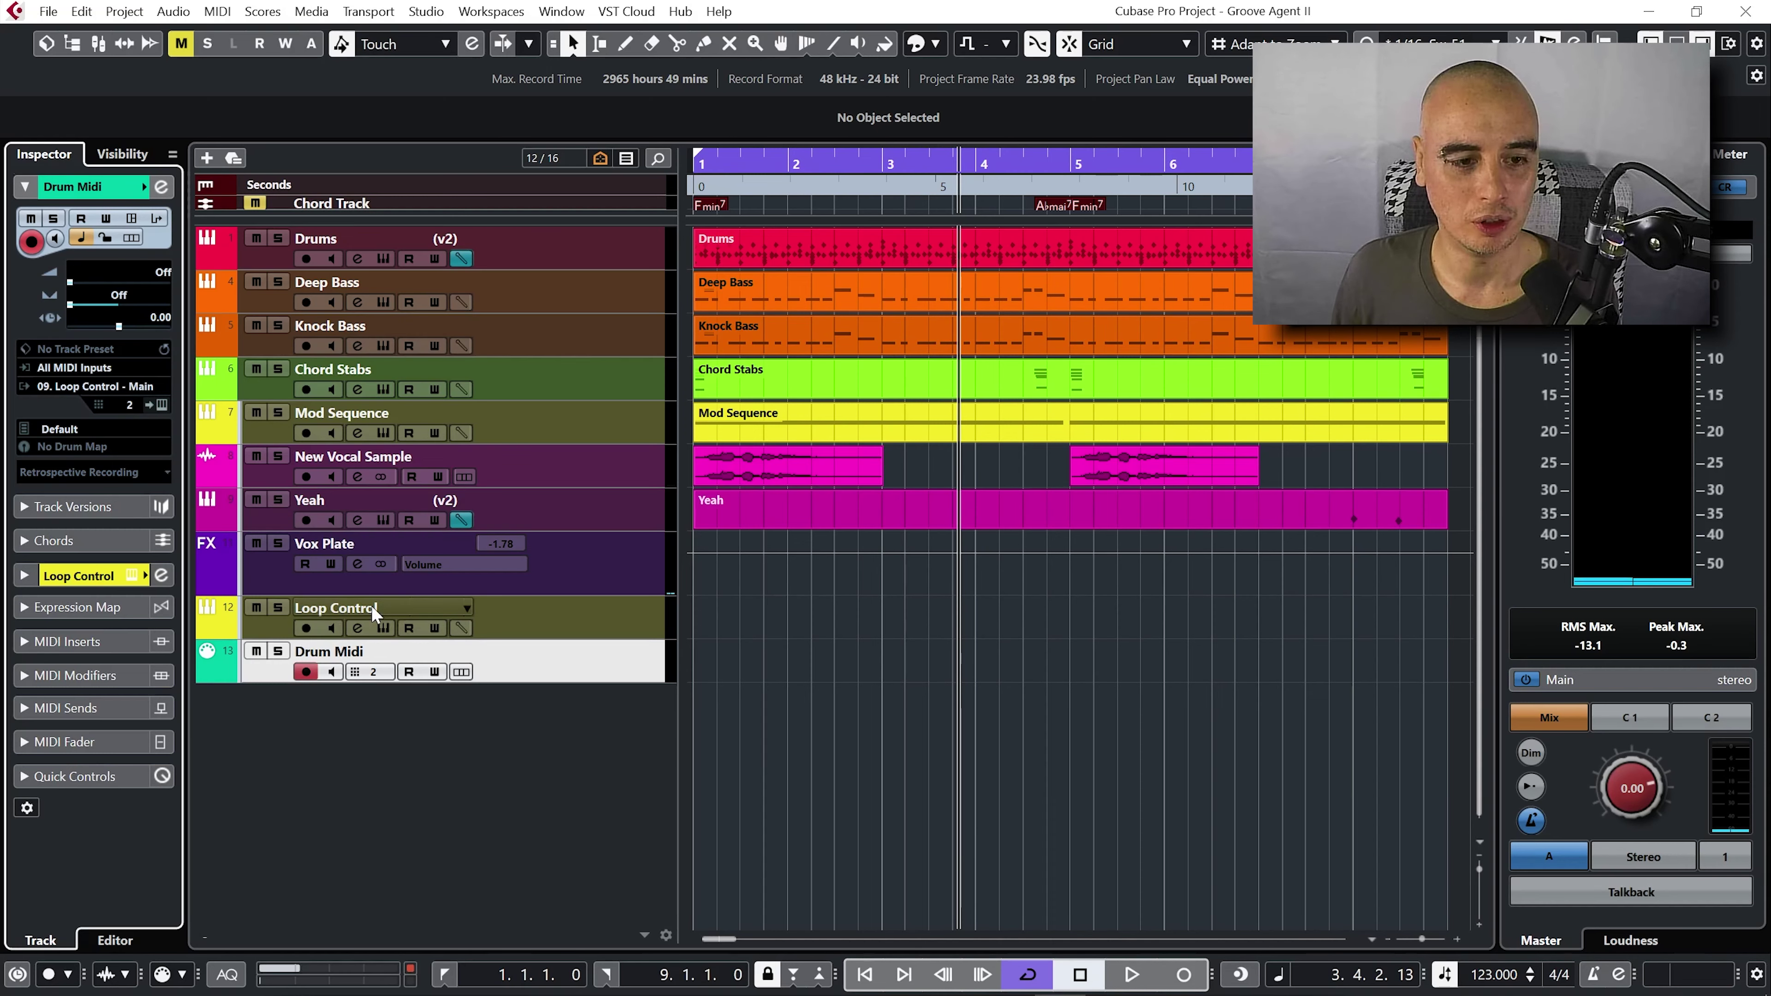
pyautogui.click(75, 370)
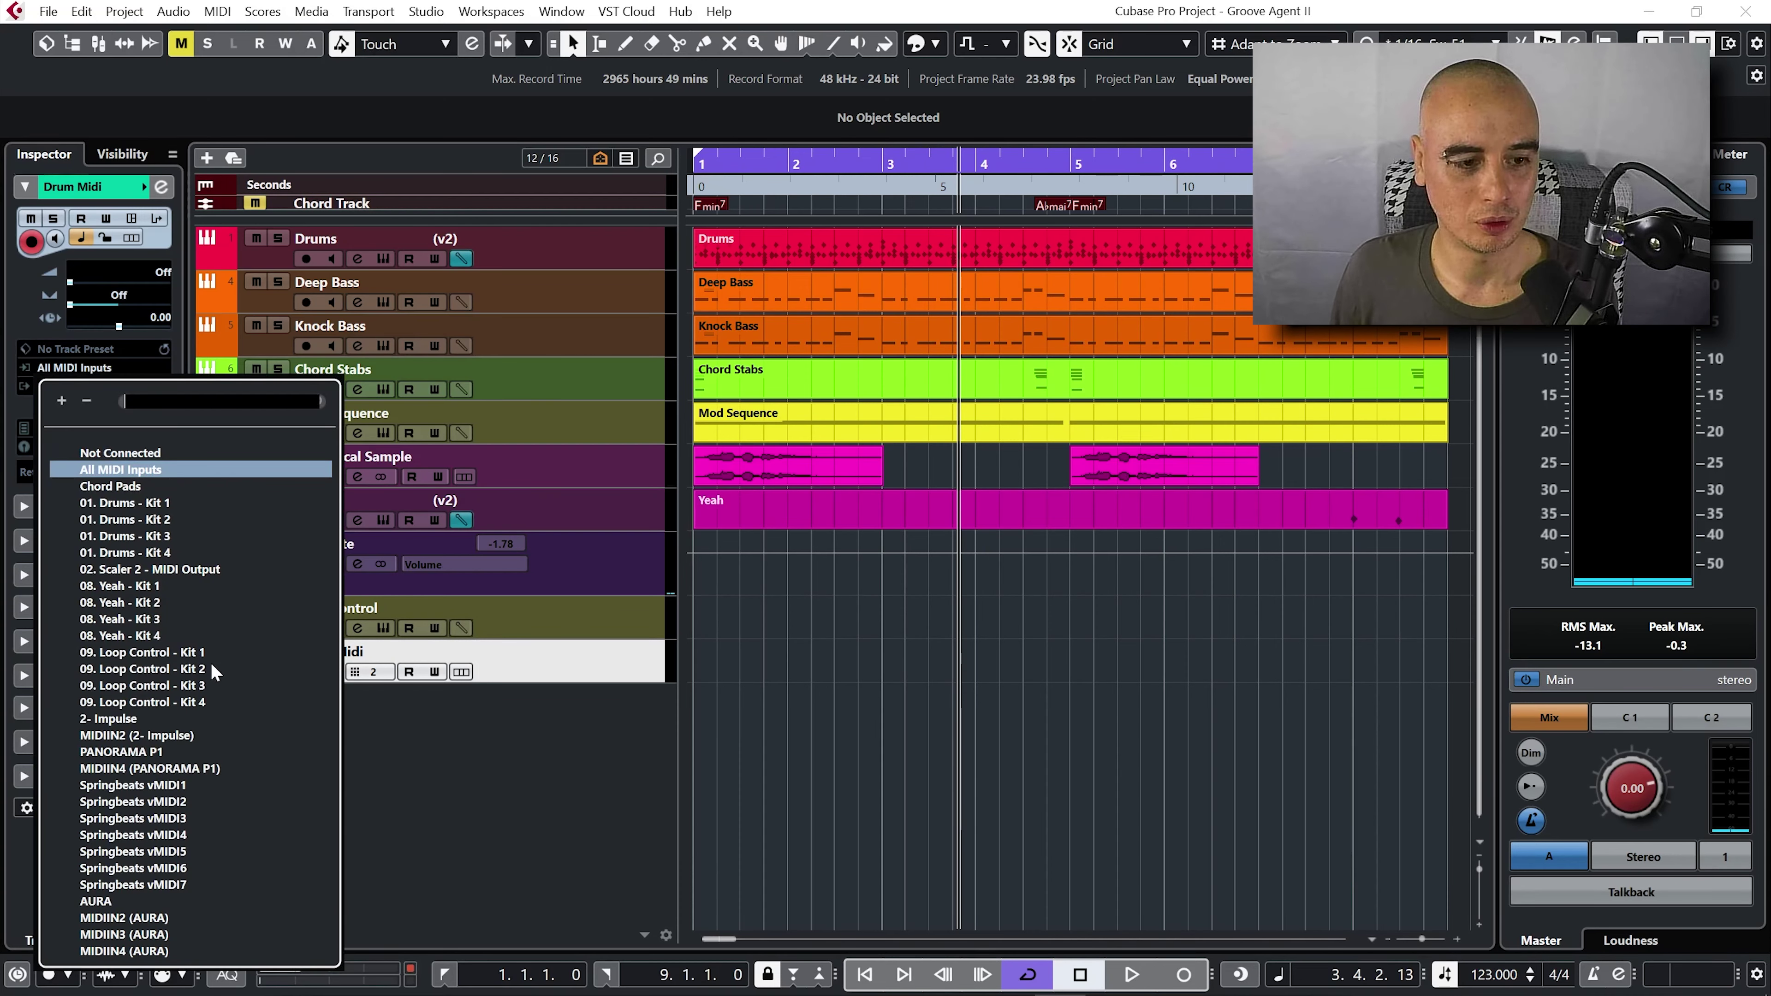
pyautogui.click(158, 653)
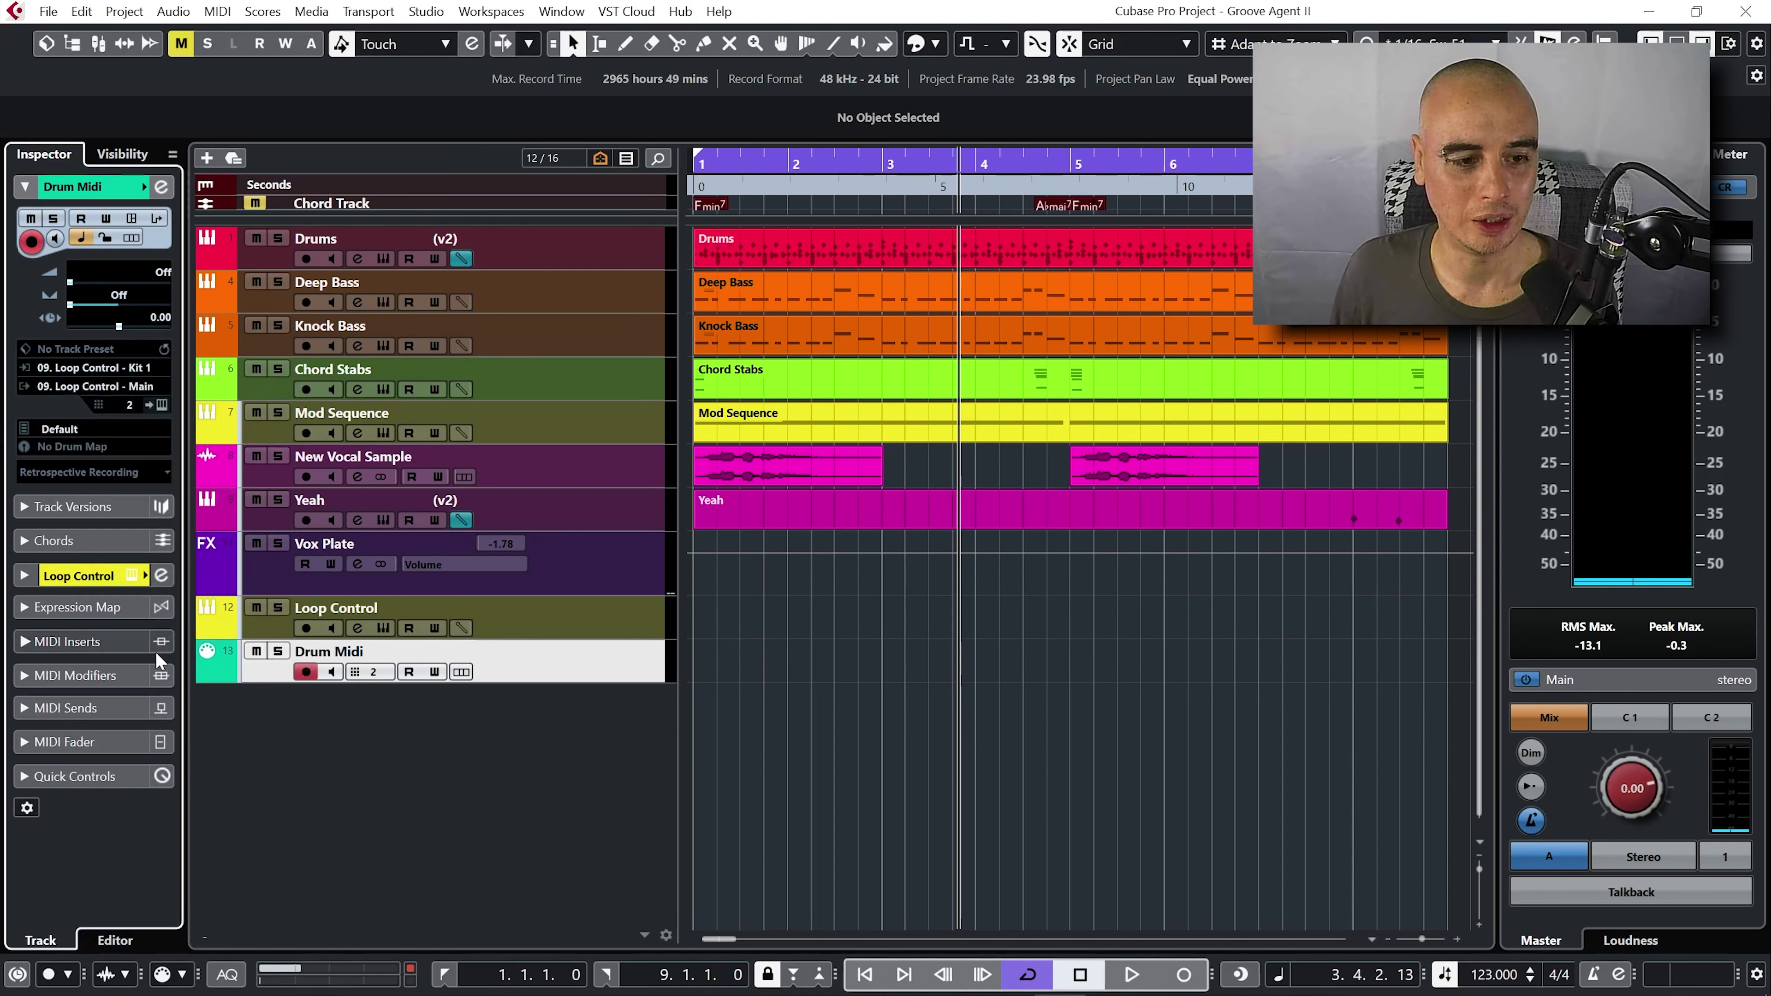
# - Set the Drum Midi track's output to Not Connected and its MIDI channel to Any
pyautogui.click(383, 626)
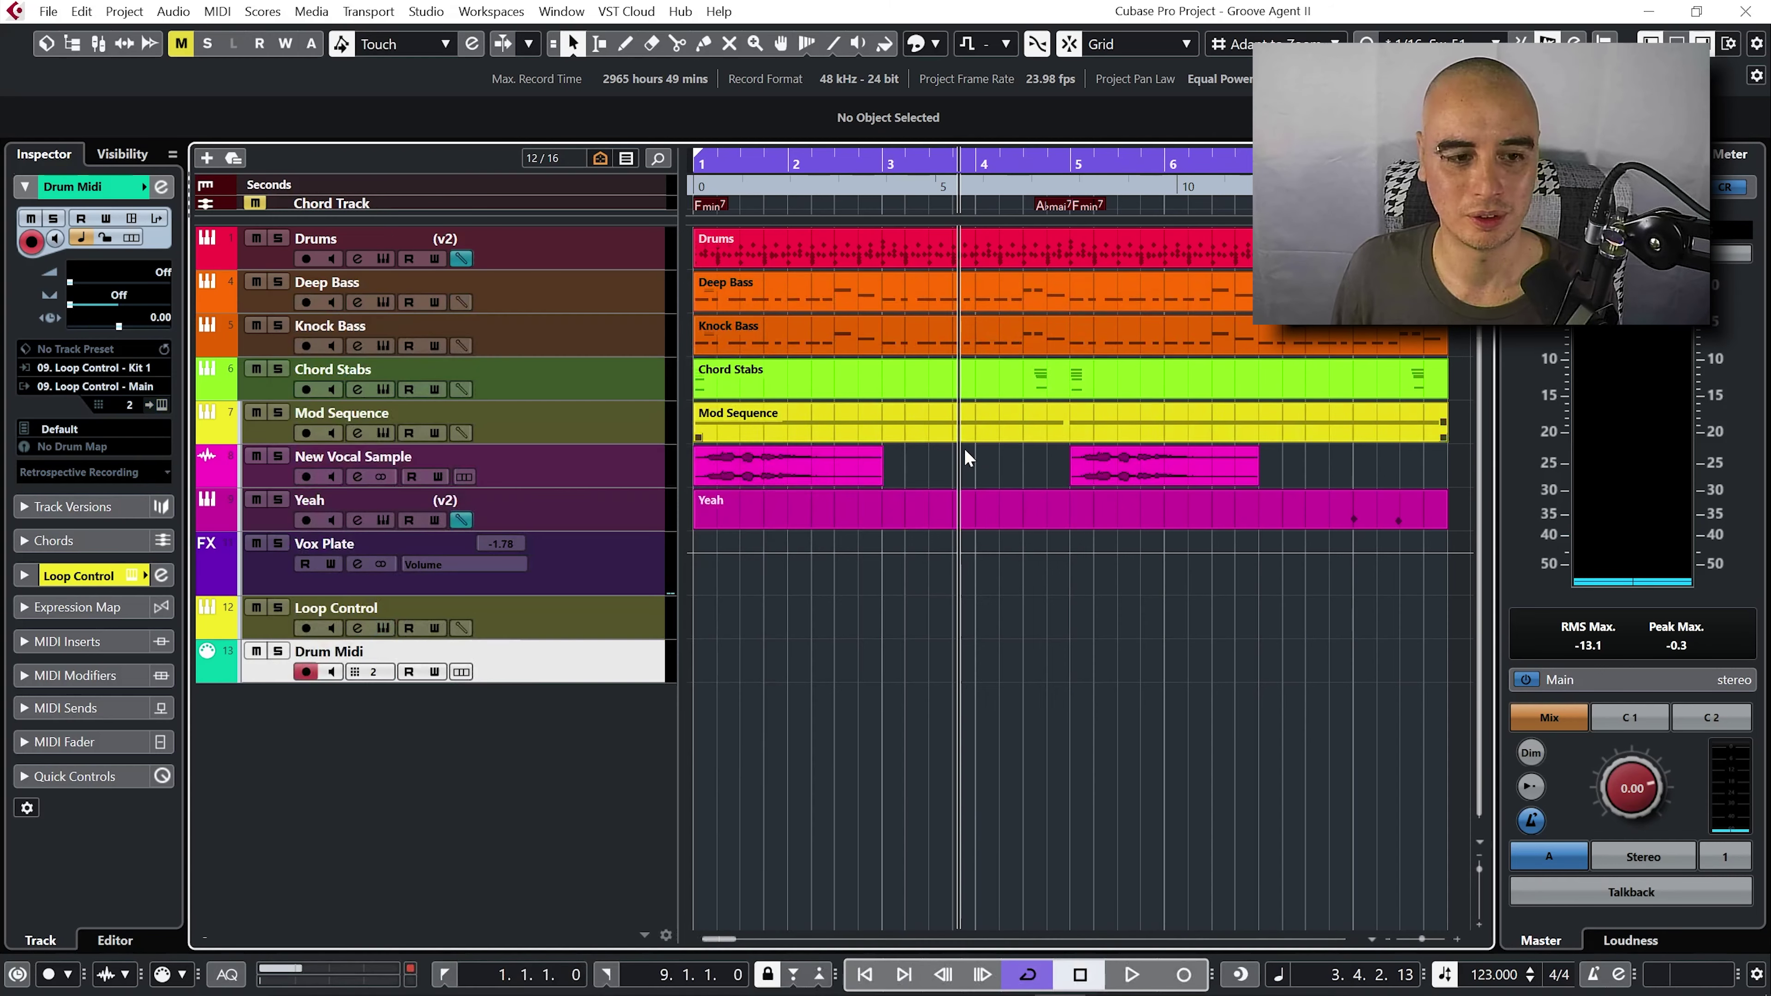
pyautogui.click(105, 385)
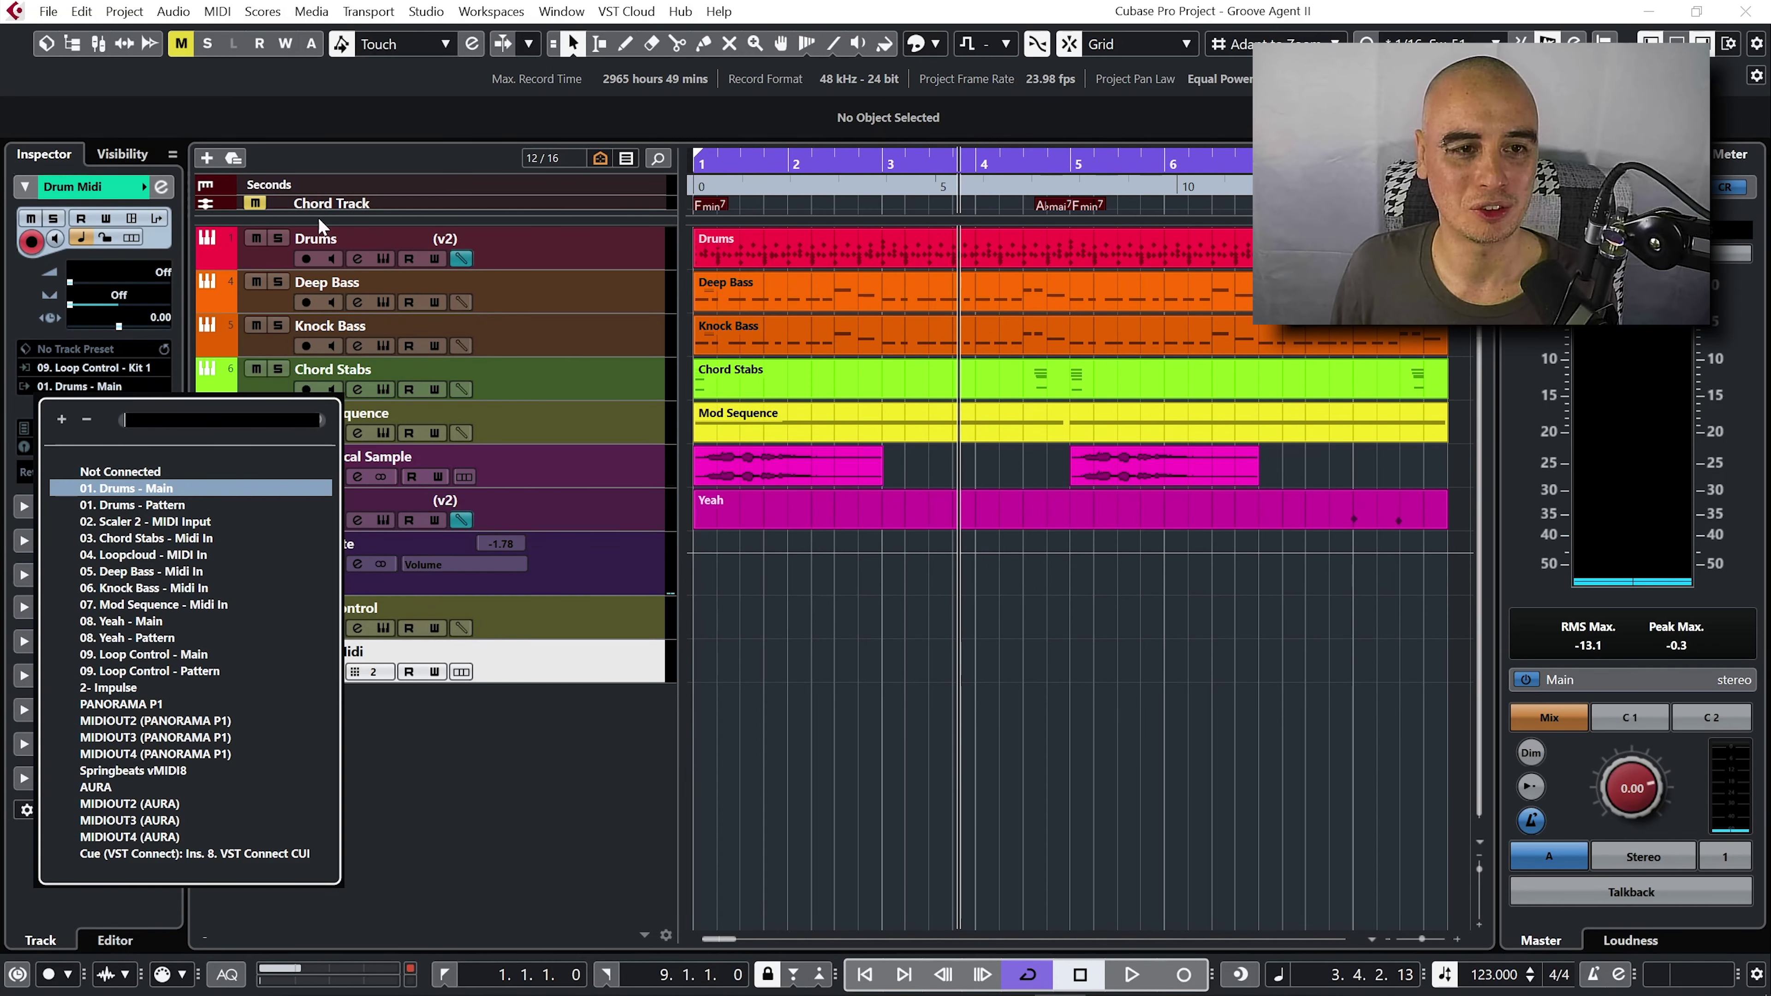
pyautogui.click(146, 473)
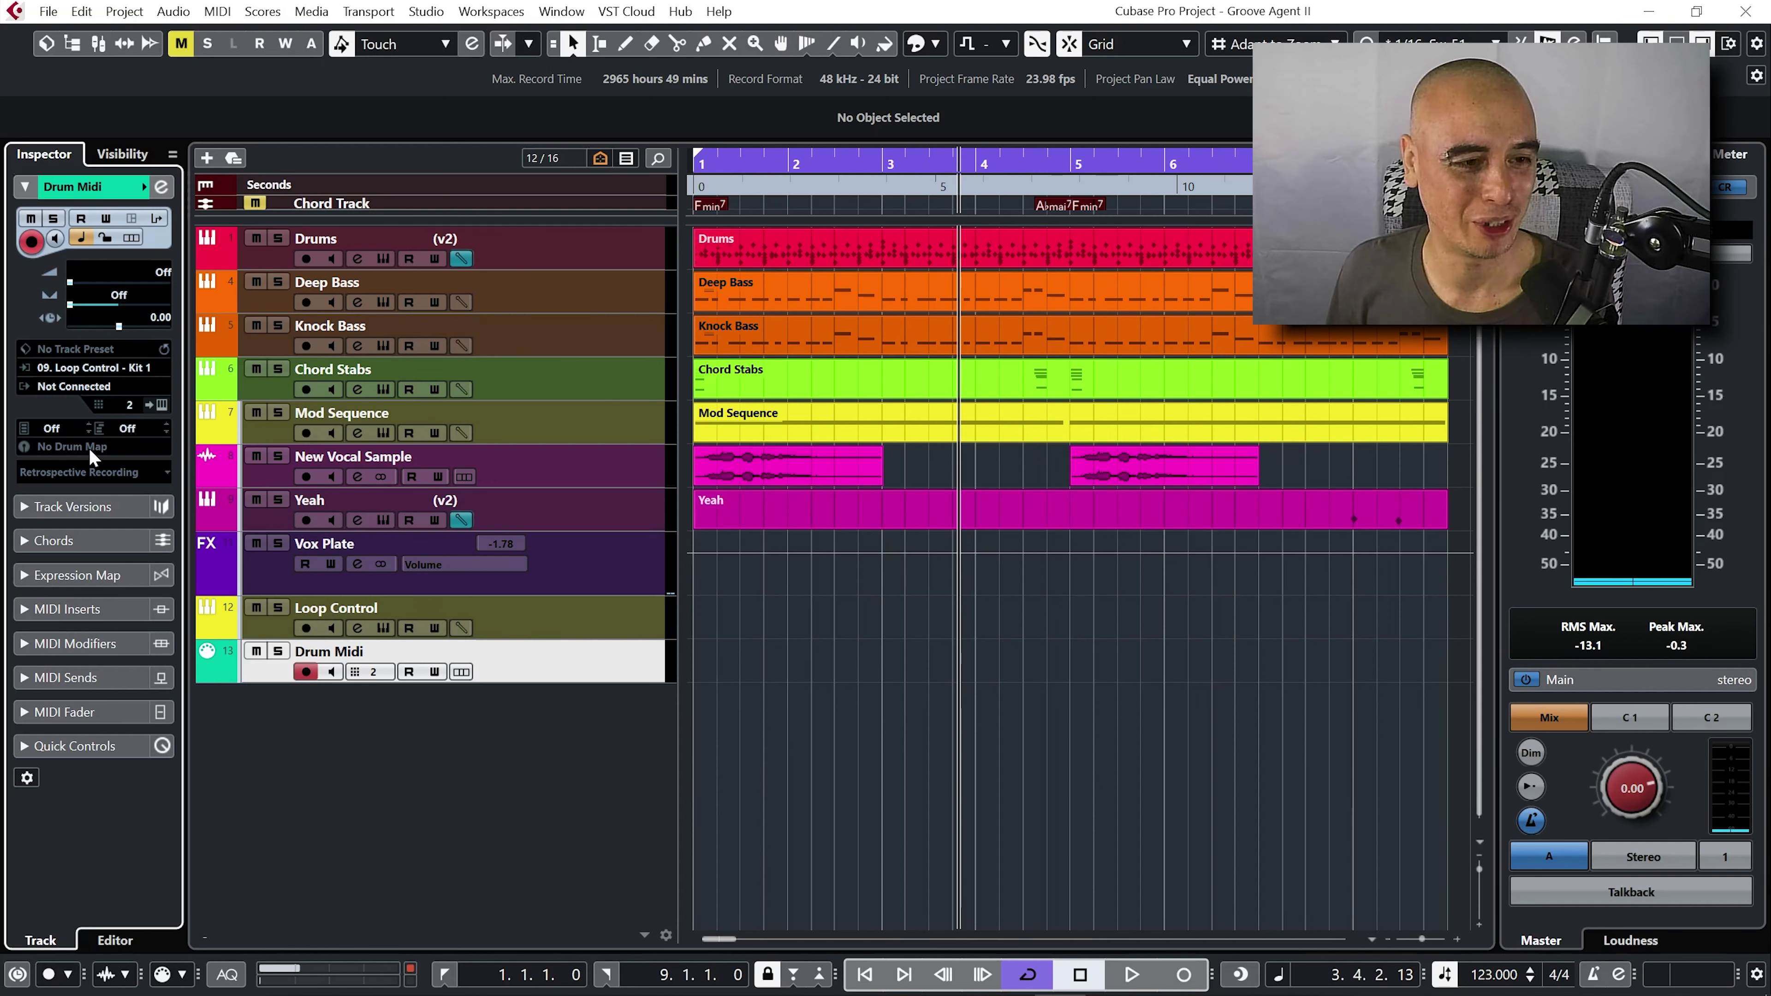
pyautogui.click(129, 405)
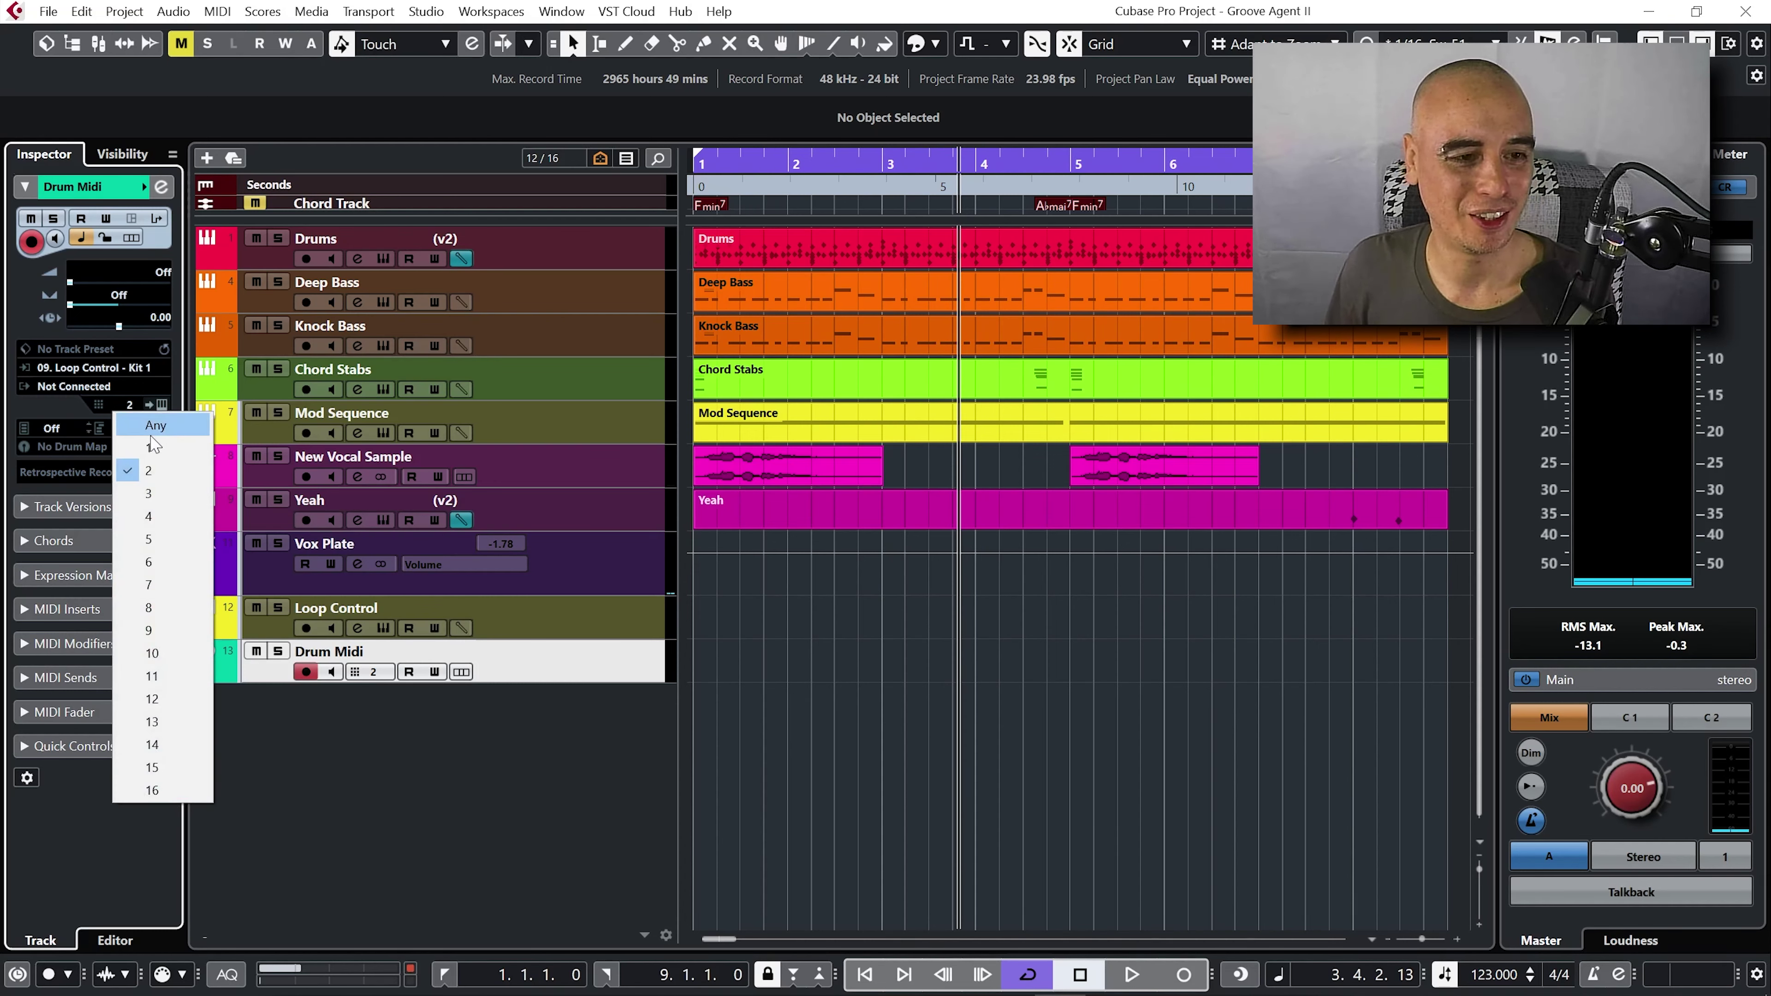
pyautogui.click(155, 425)
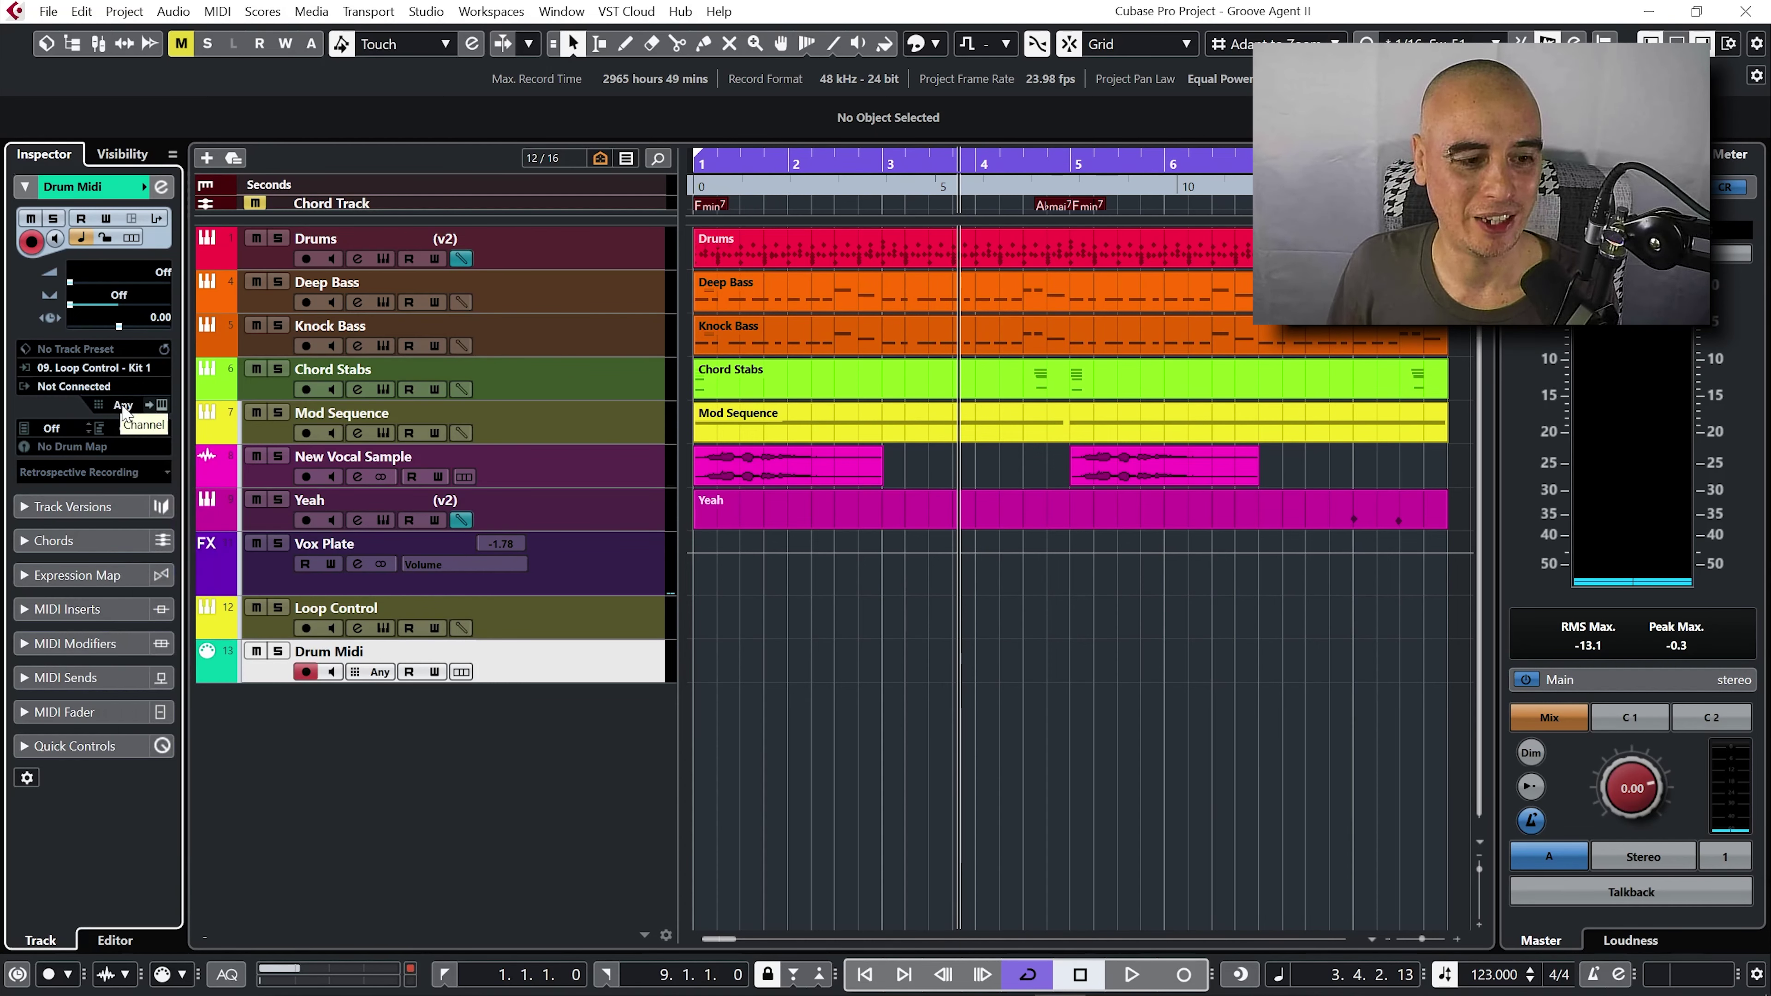
# - Route the Drum Midi track's first MIDI send to 01. Drums - Main and enable monitoring on the track
pyautogui.click(23, 678)
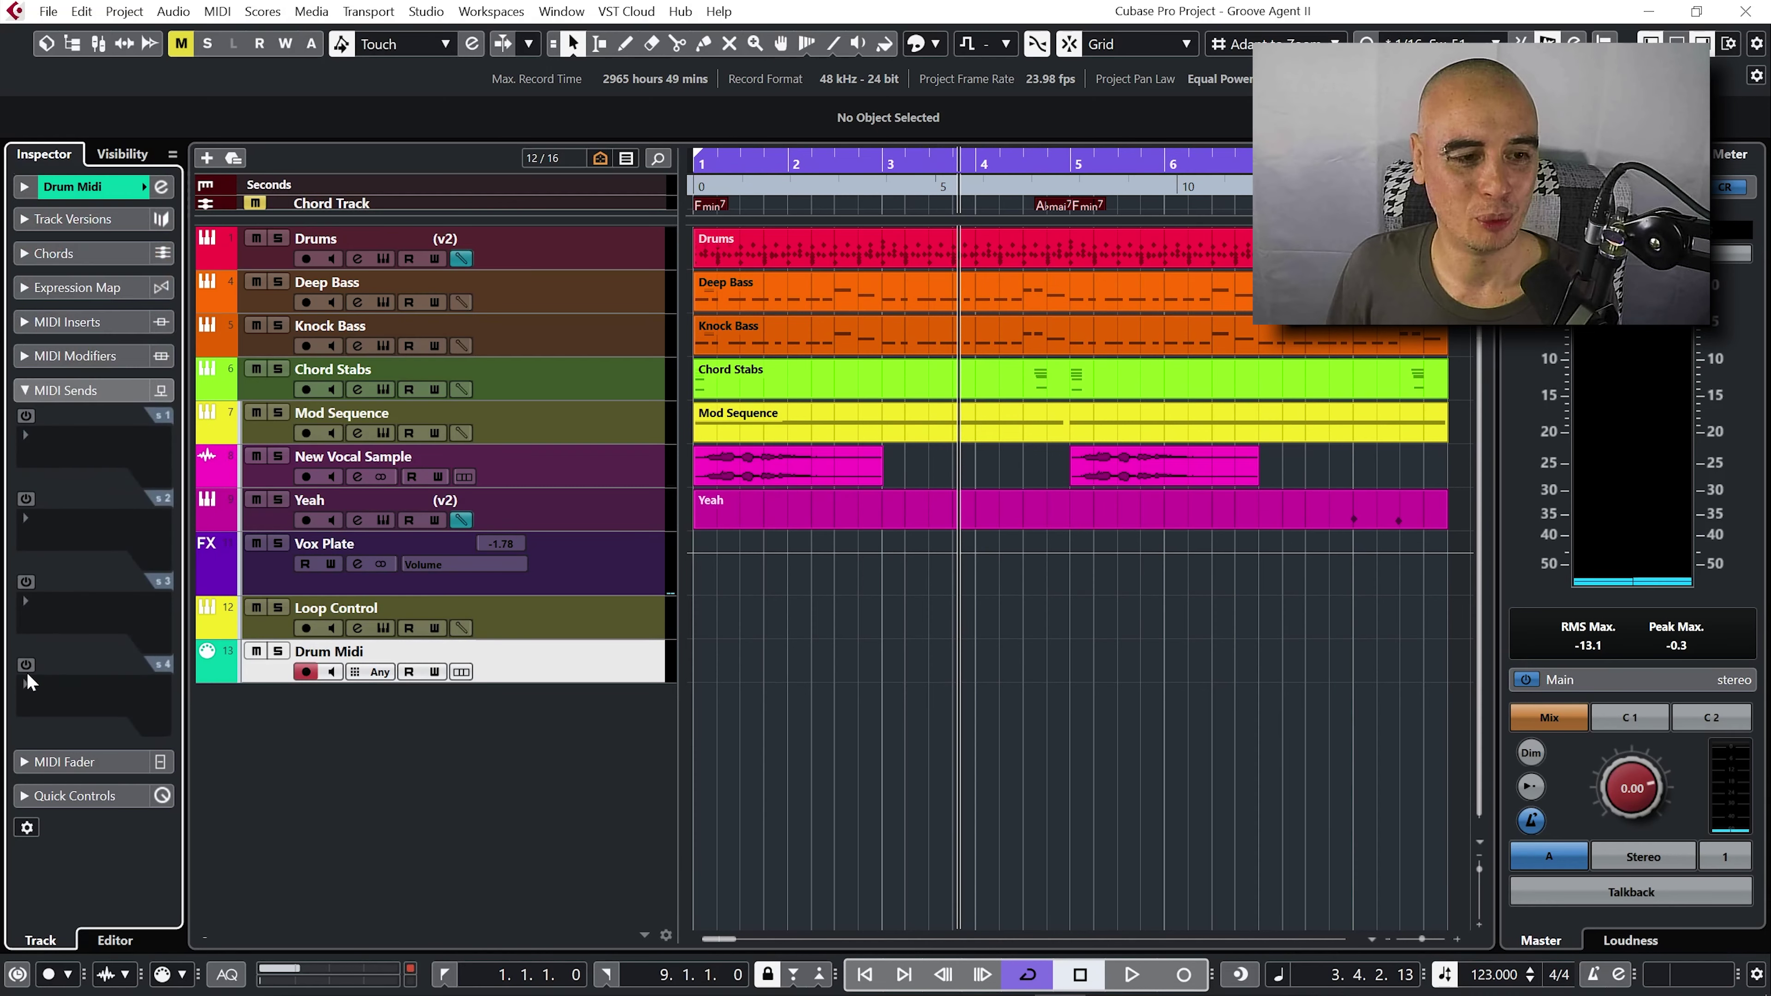
pyautogui.click(76, 455)
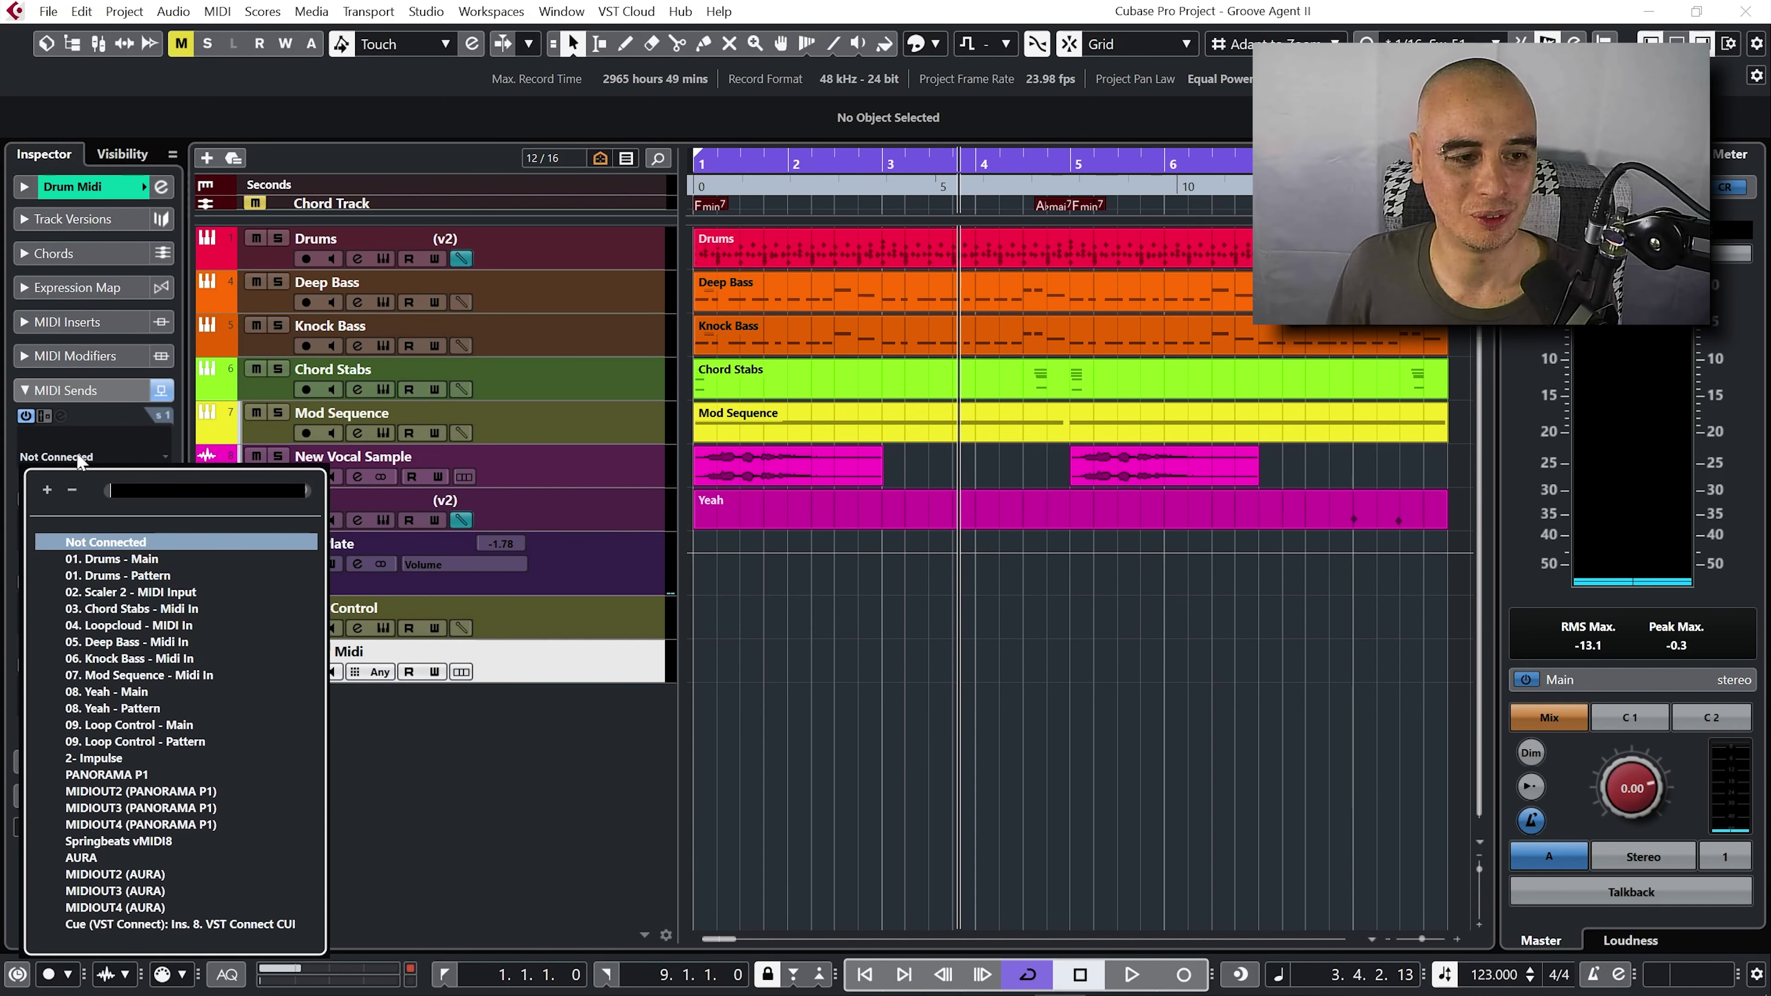
pyautogui.click(99, 559)
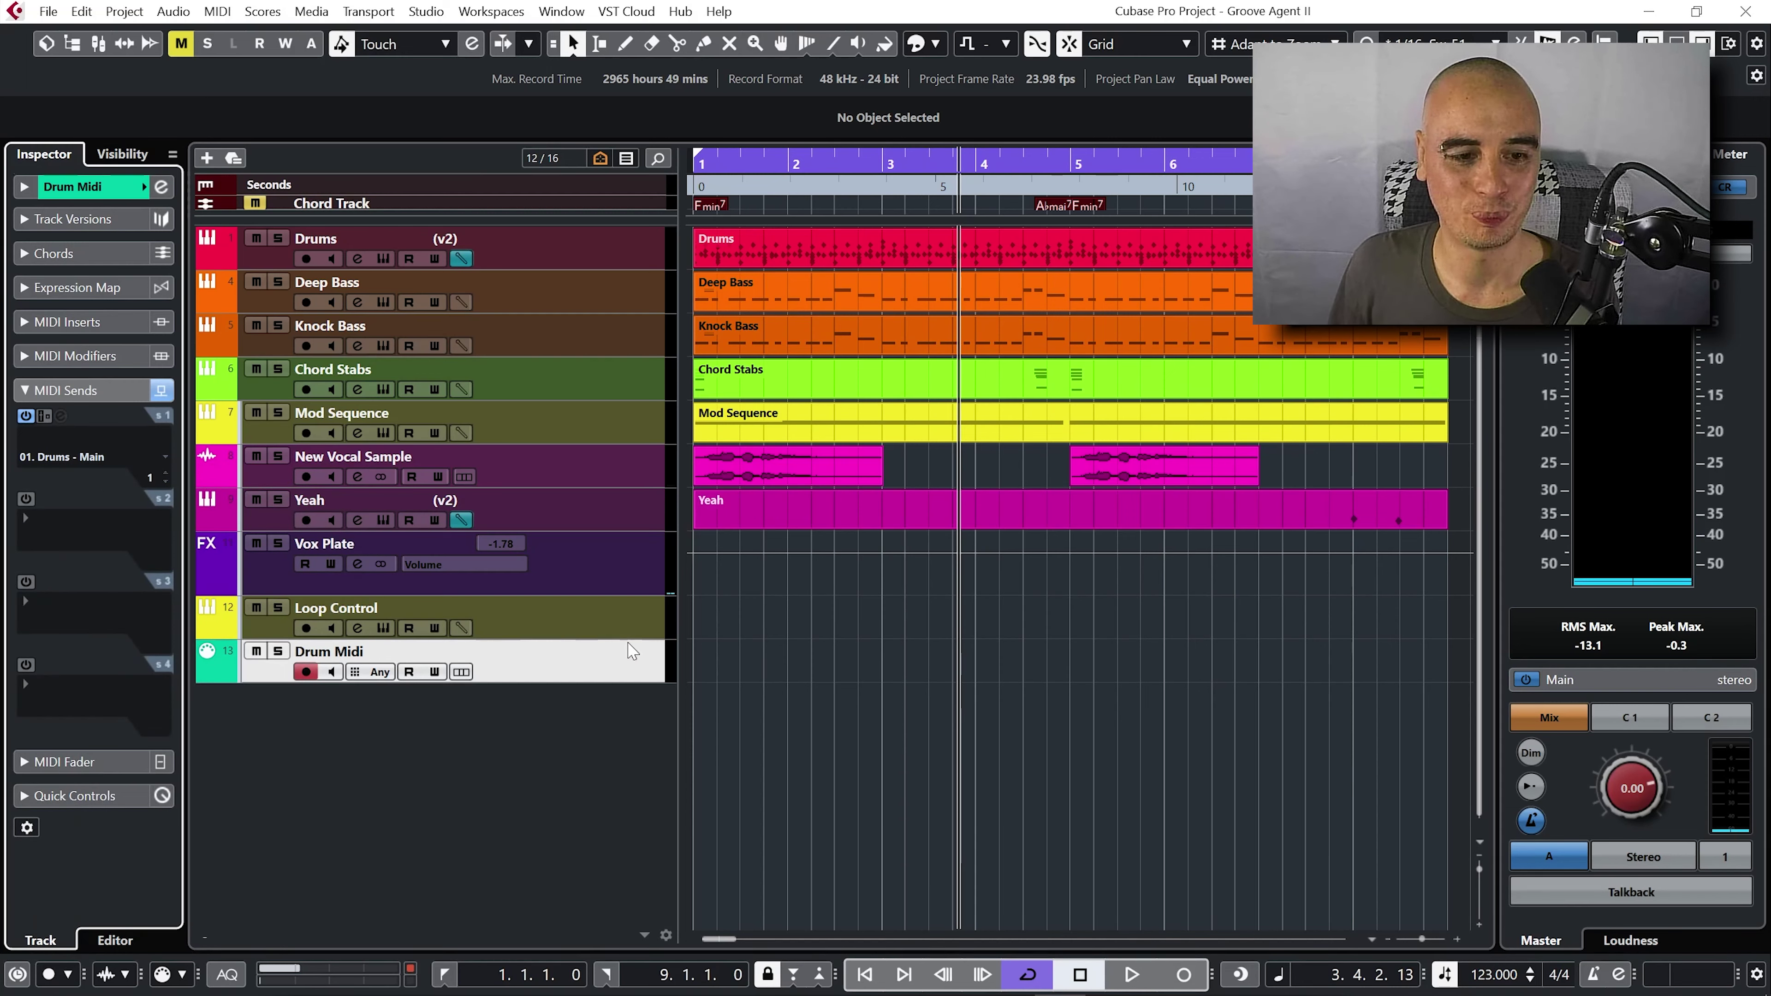
pyautogui.click(334, 674)
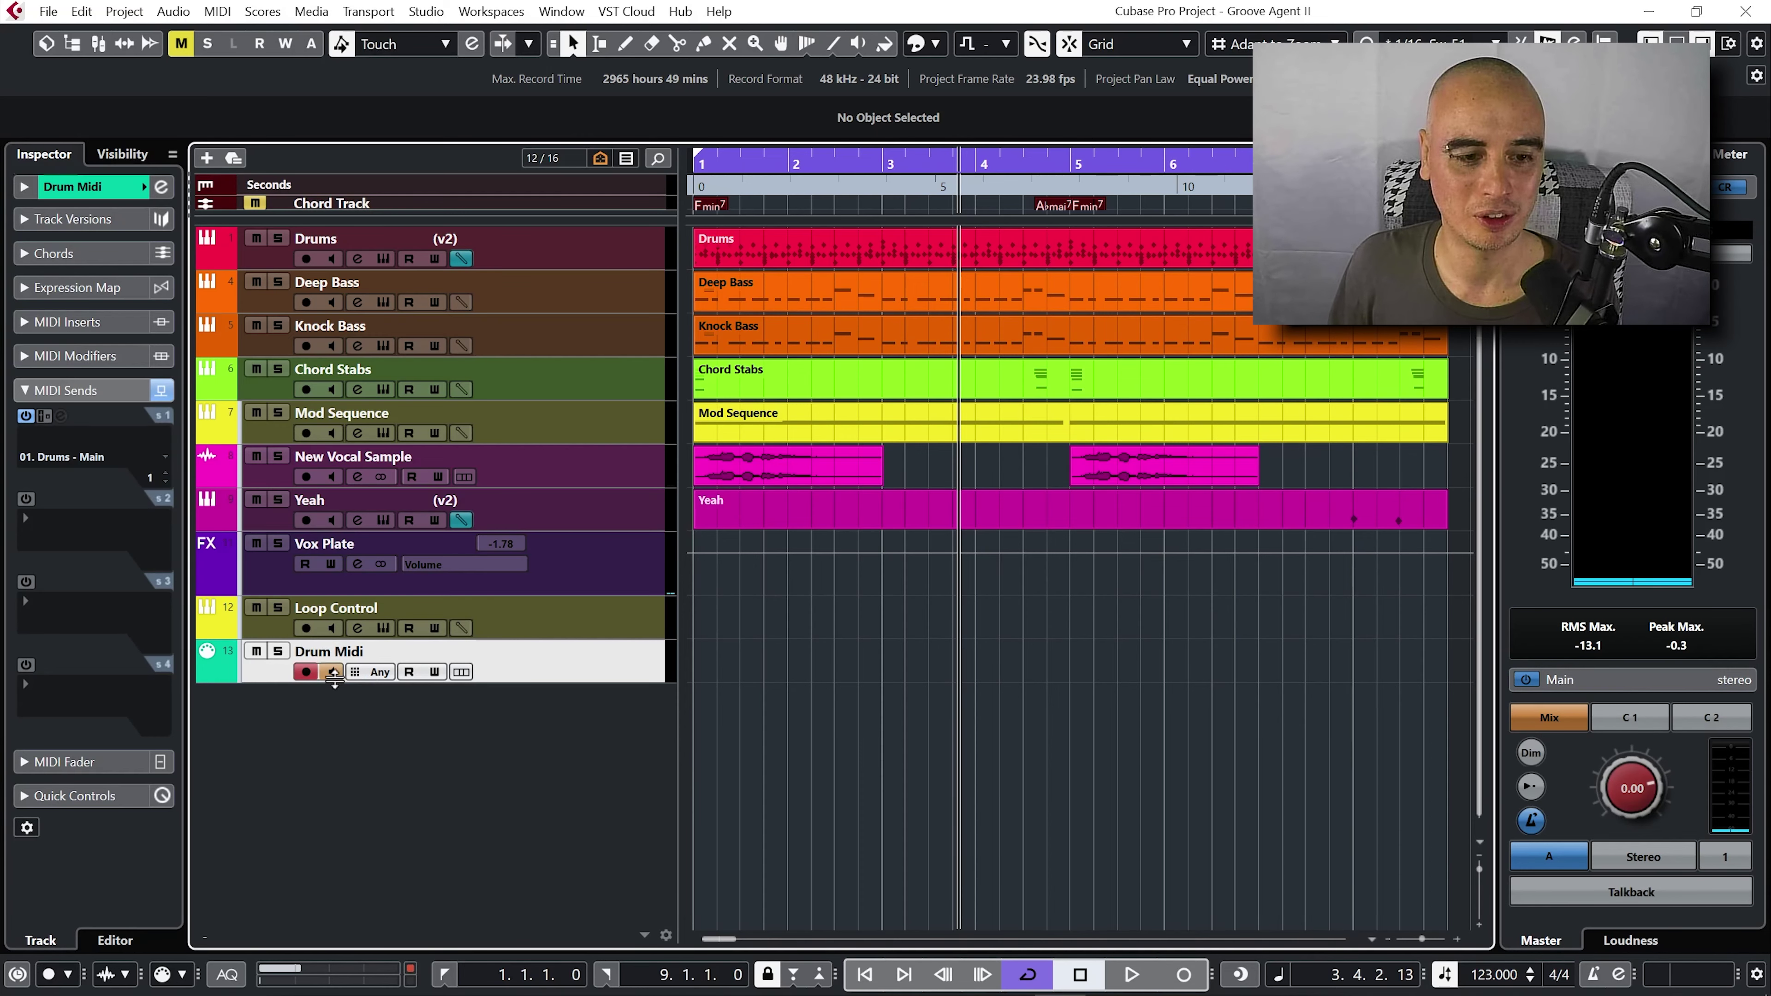
# - Select the Loop Control track, open its Groove Agent instrument and position the window so all pattern pads are in view
pyautogui.click(559, 622)
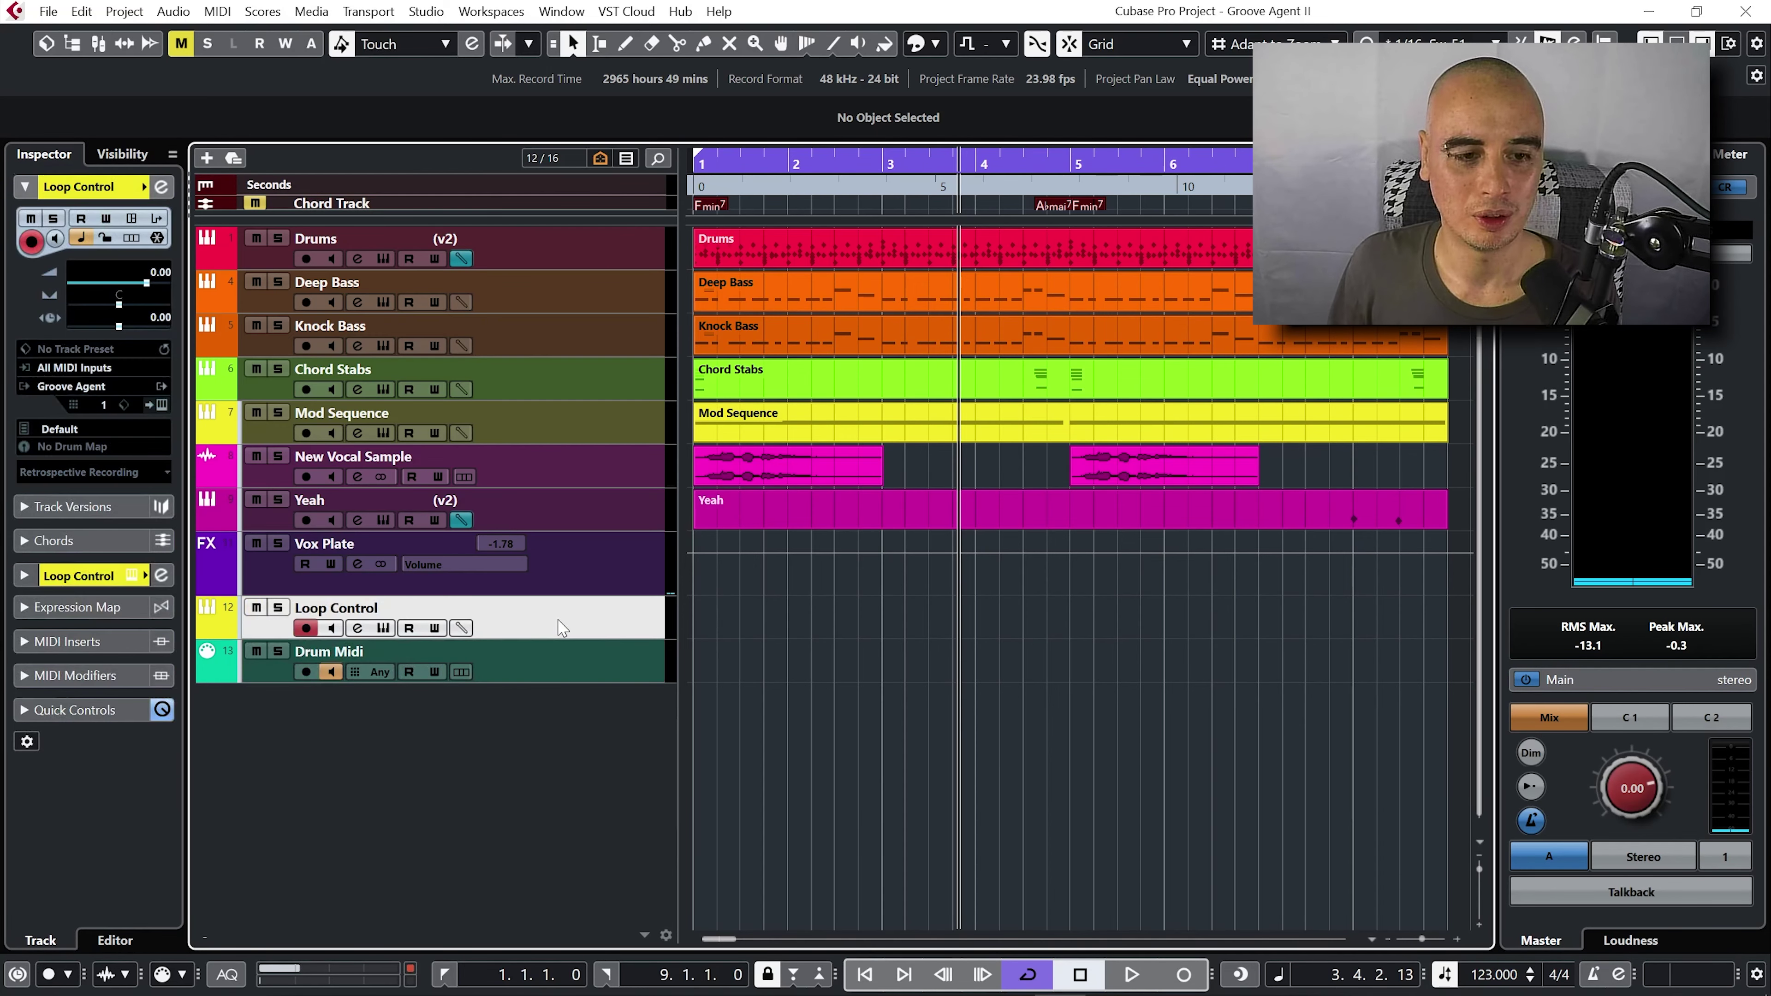
pyautogui.click(385, 631)
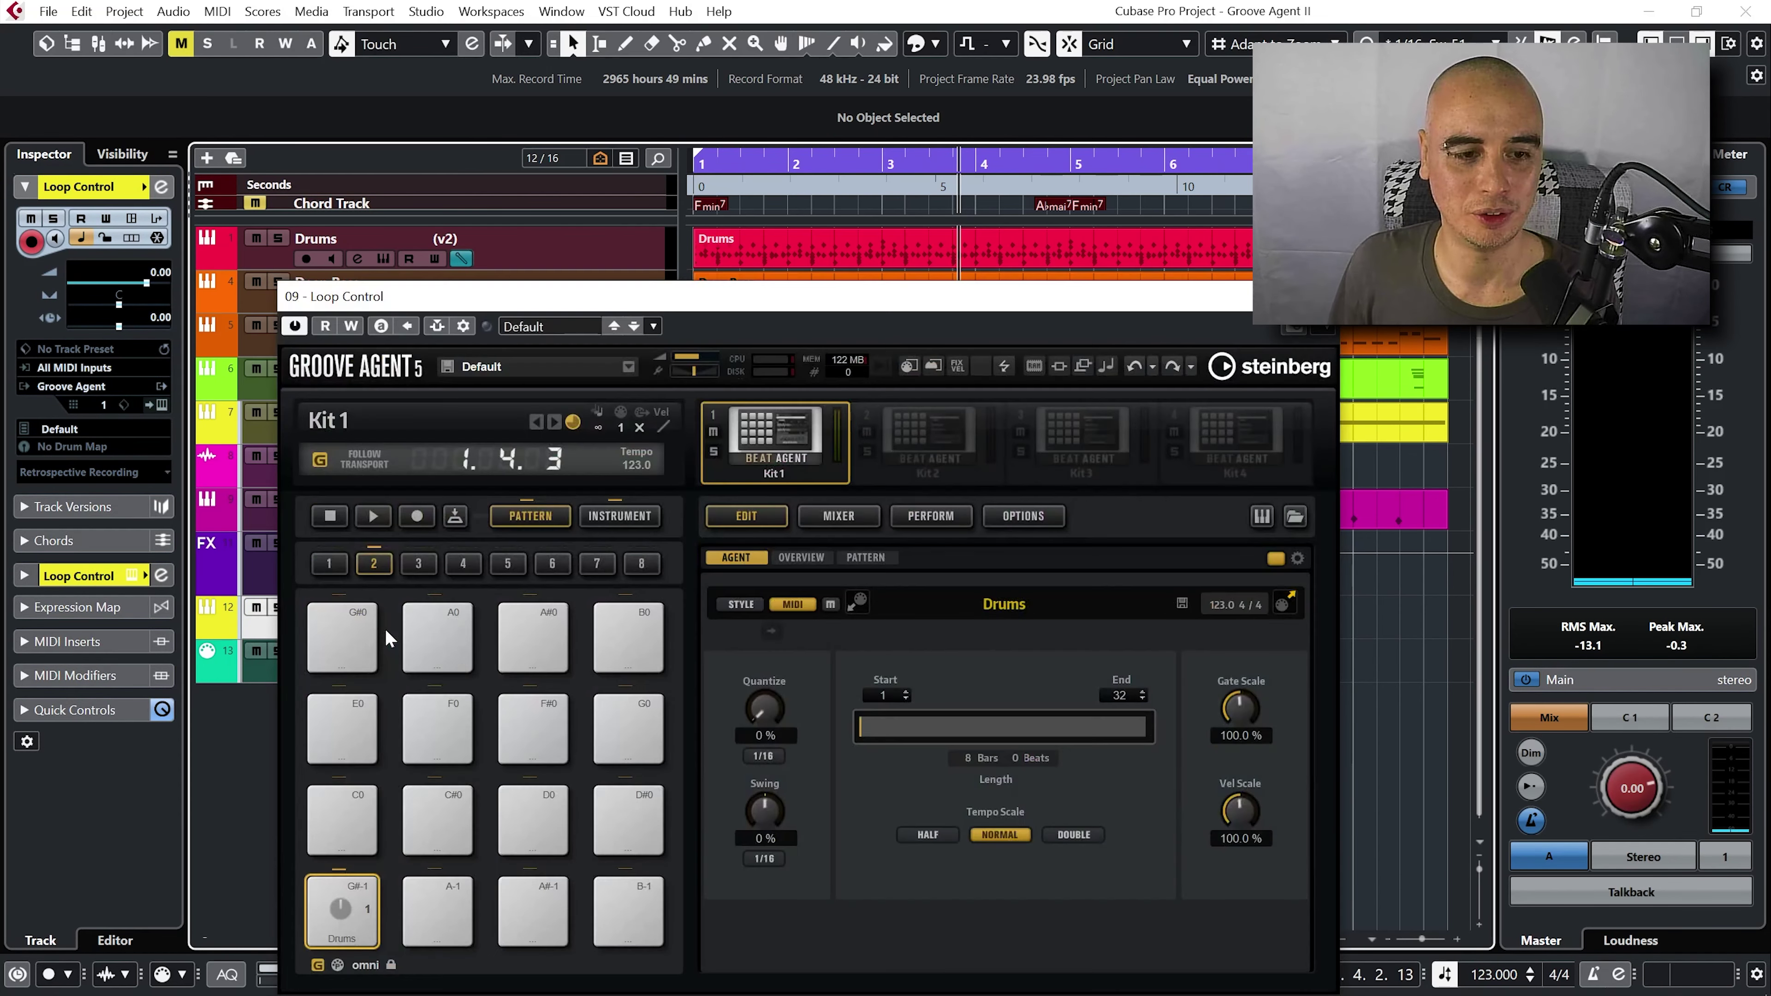
pyautogui.moveTo(634, 303); pyautogui.dragTo(667, 174)
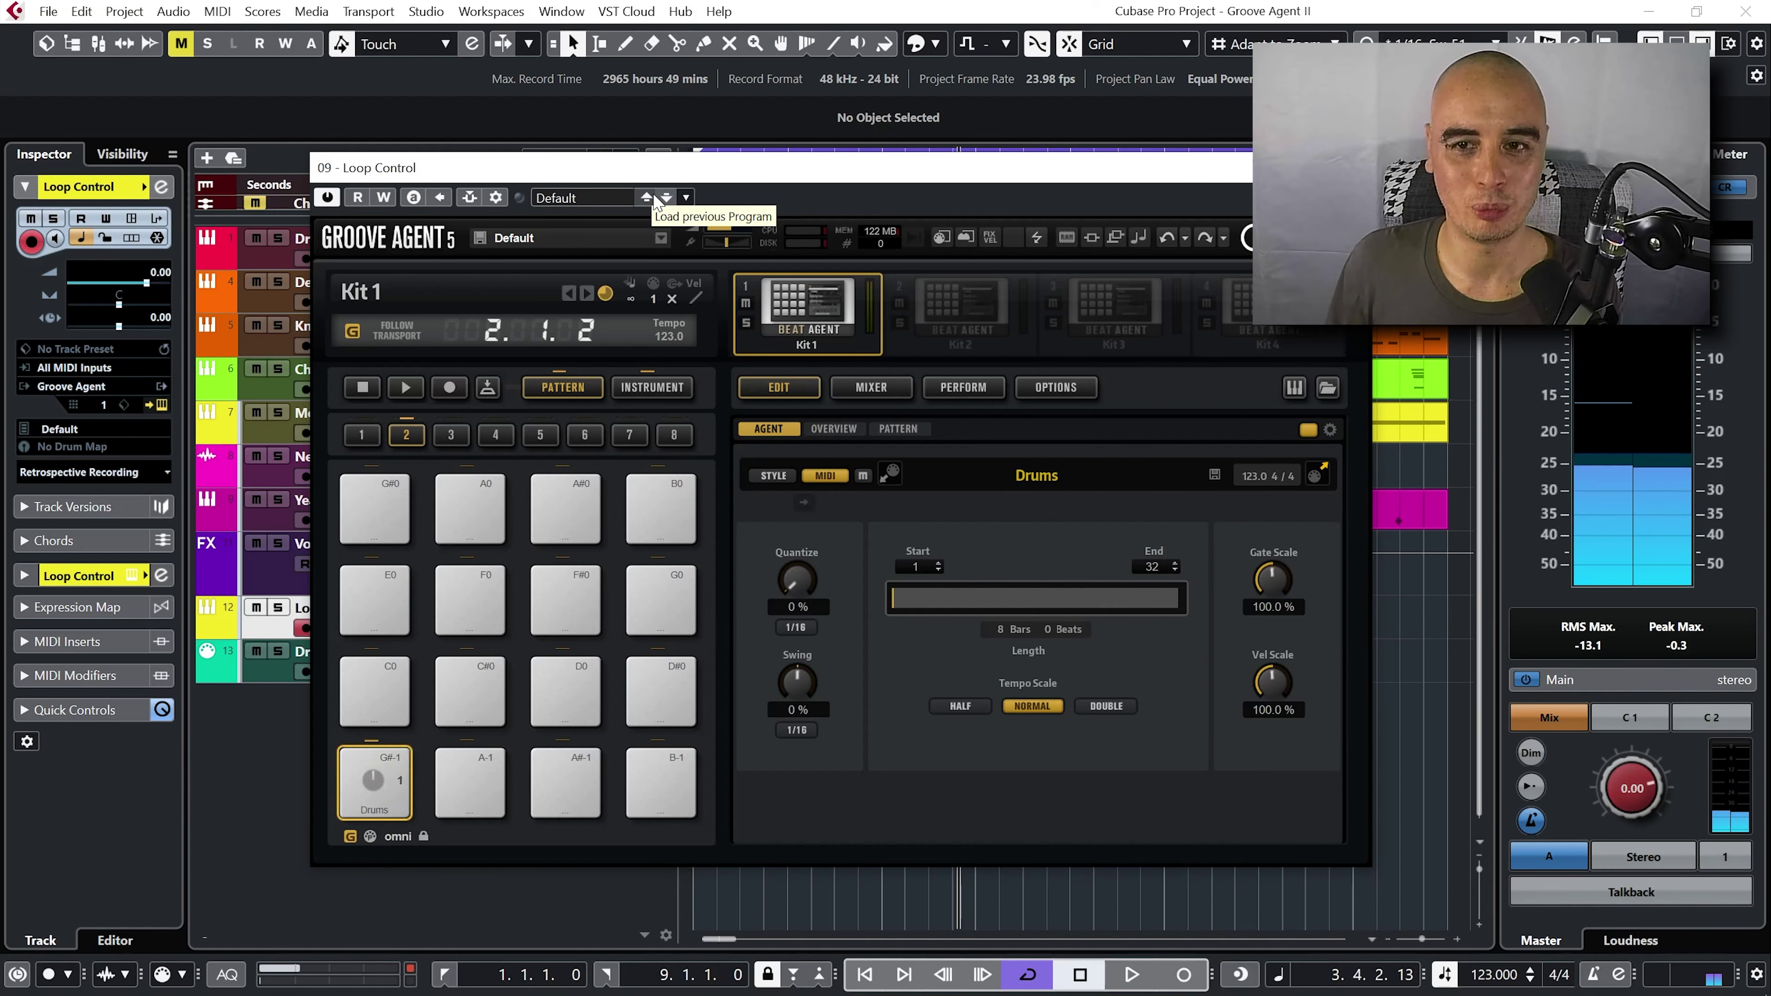
pyautogui.moveTo(654, 167); pyautogui.dragTo(1128, 137)
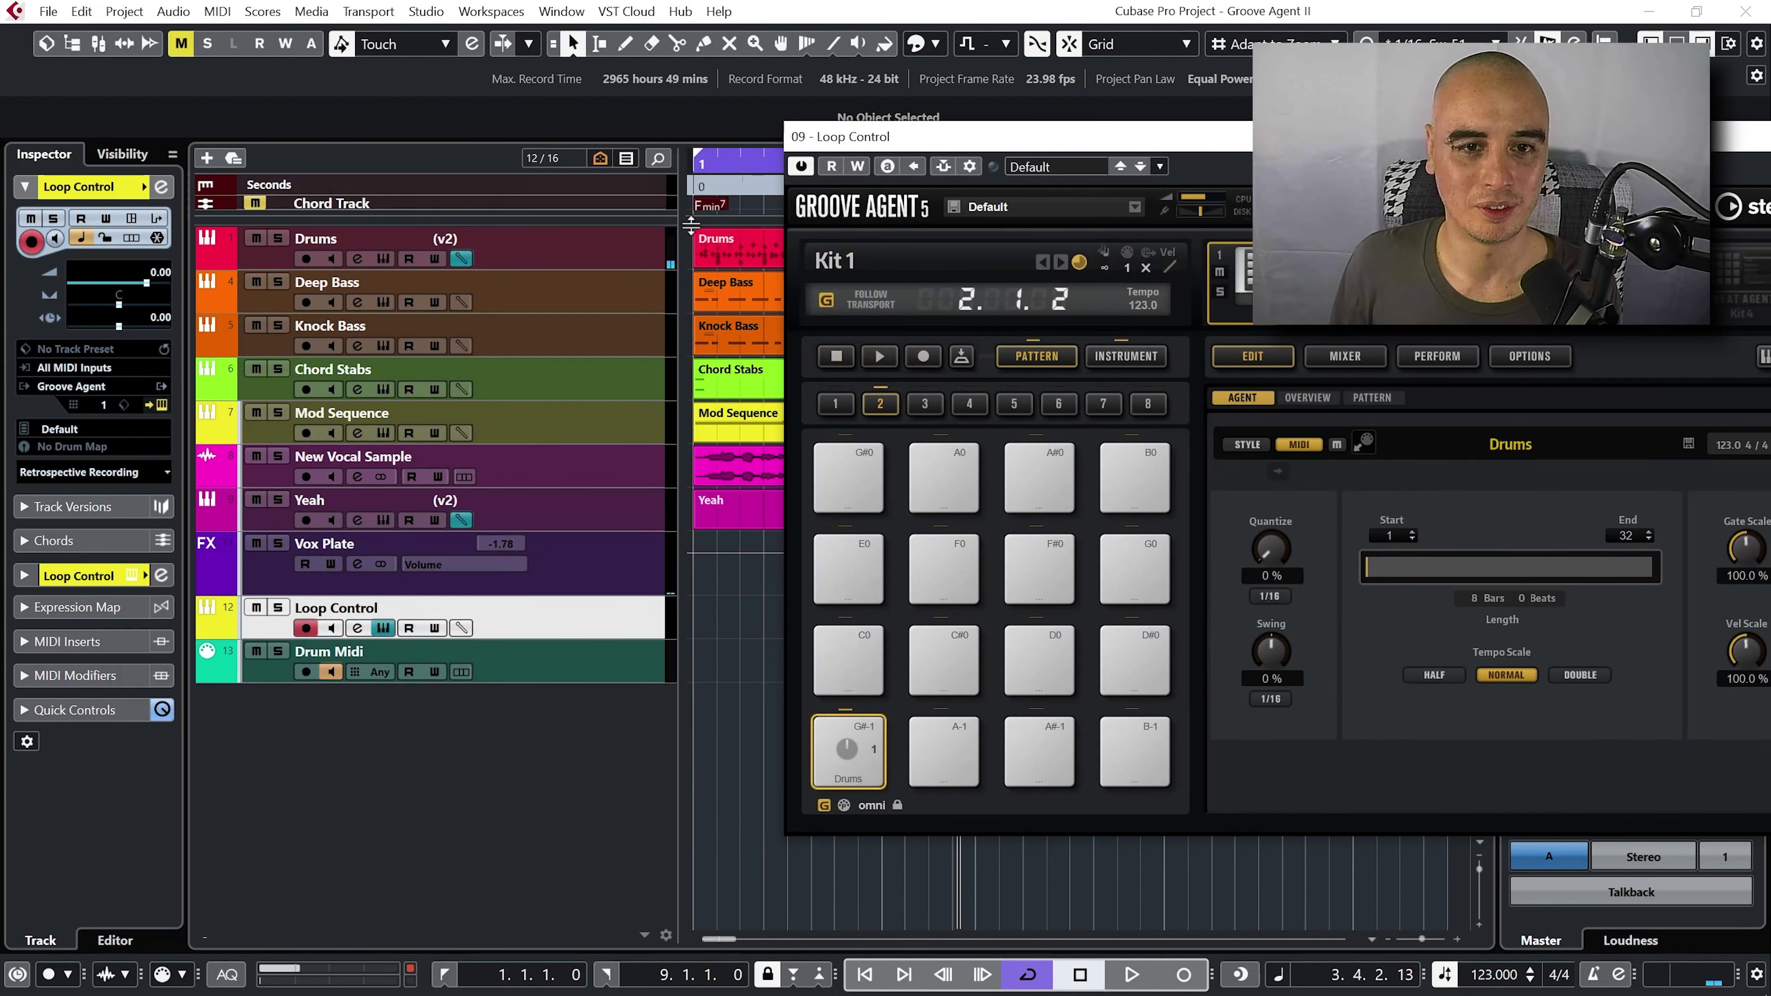
pyautogui.moveTo(932, 144); pyautogui.dragTo(468, 188)
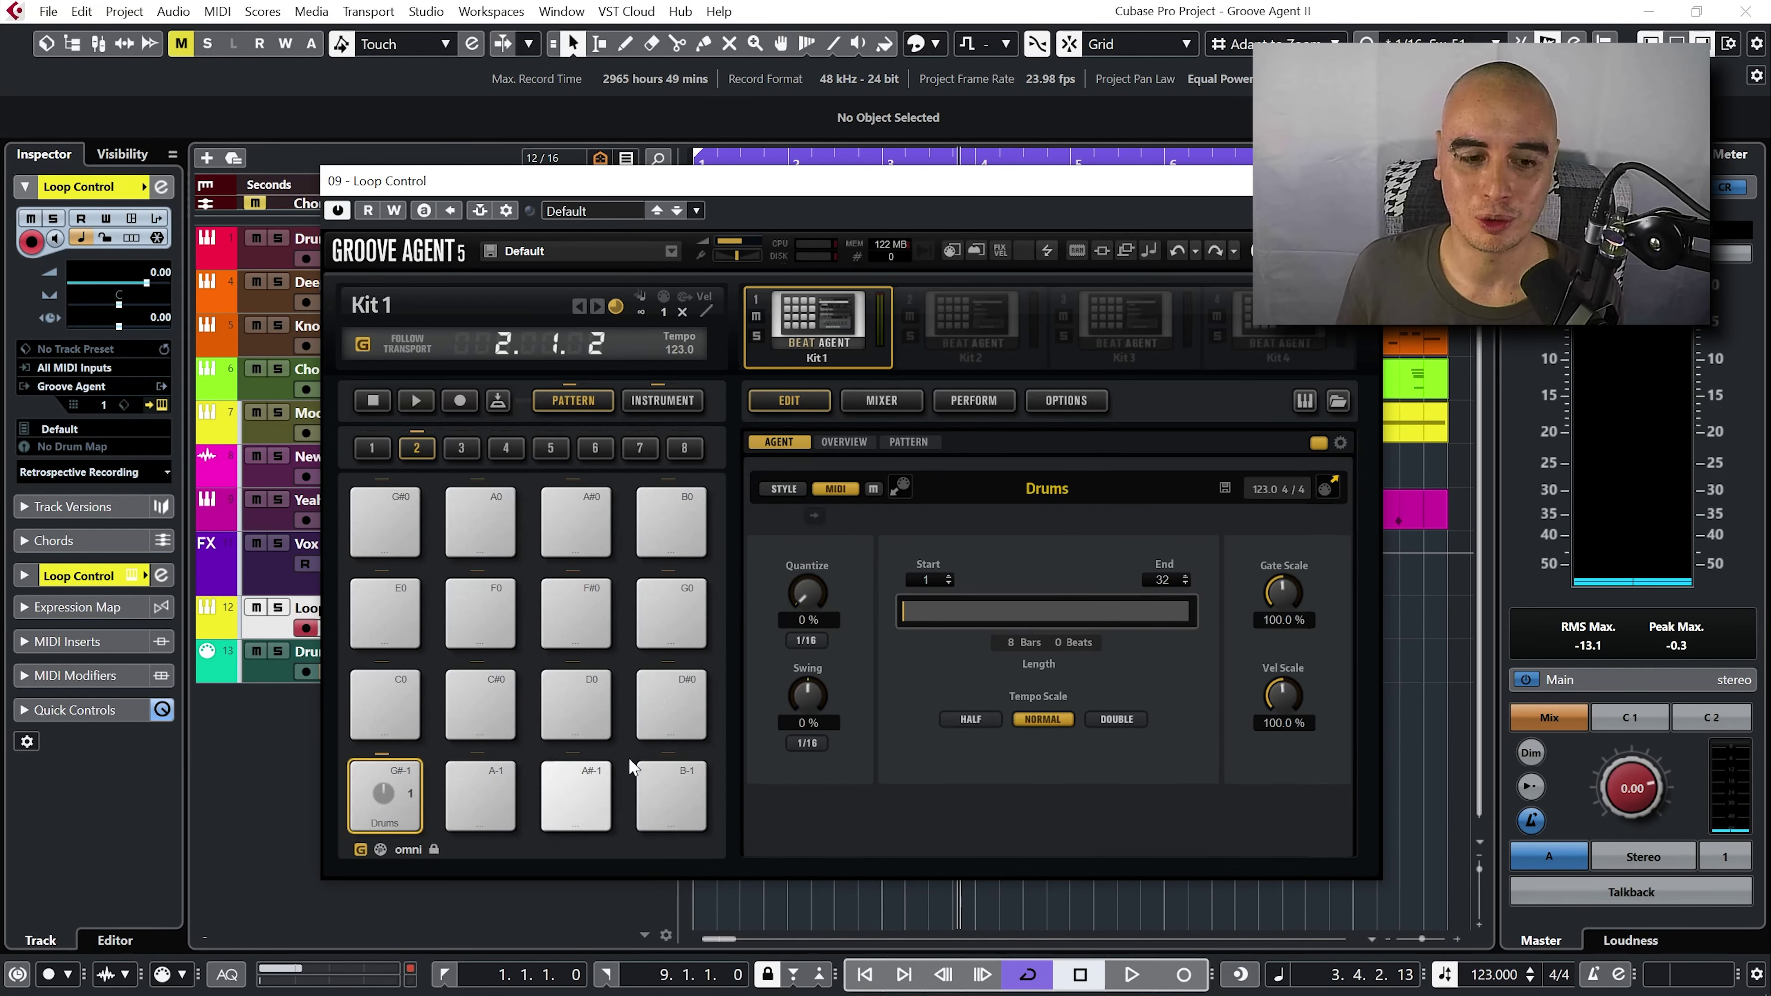
# - Set the colour of the Drums pattern pad G#-1 to Color 3
pyautogui.rightClick(375, 818)
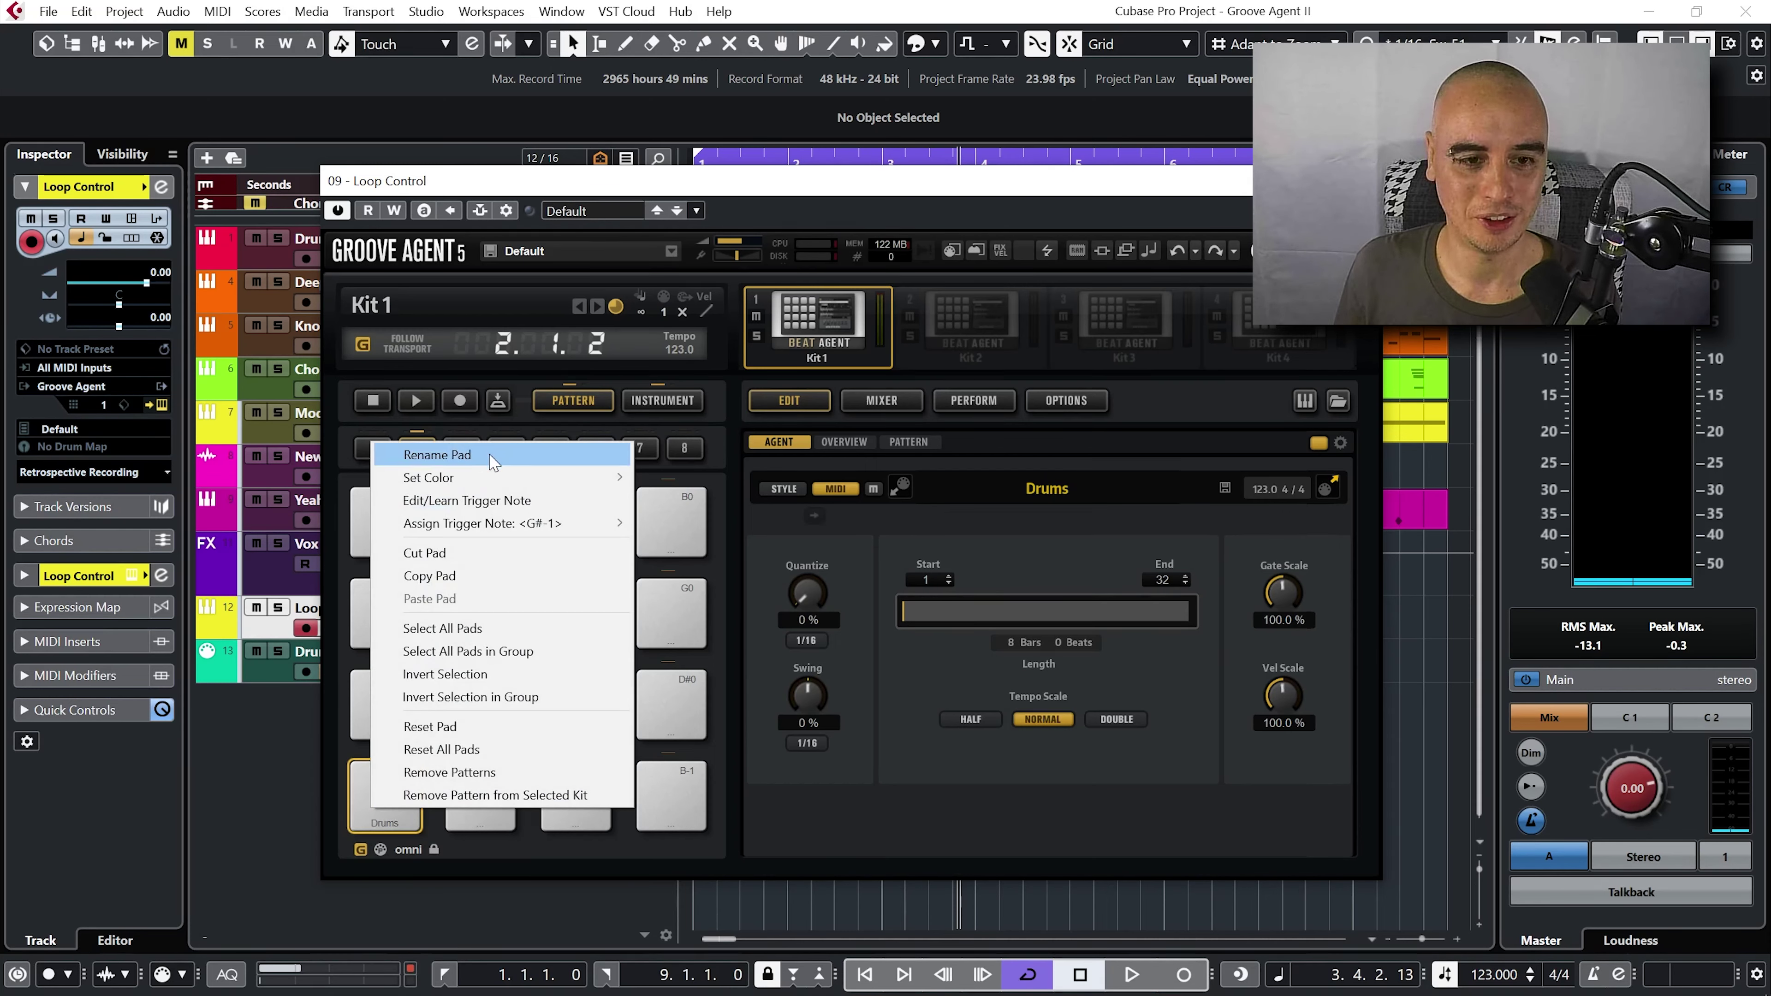
pyautogui.moveTo(558, 477)
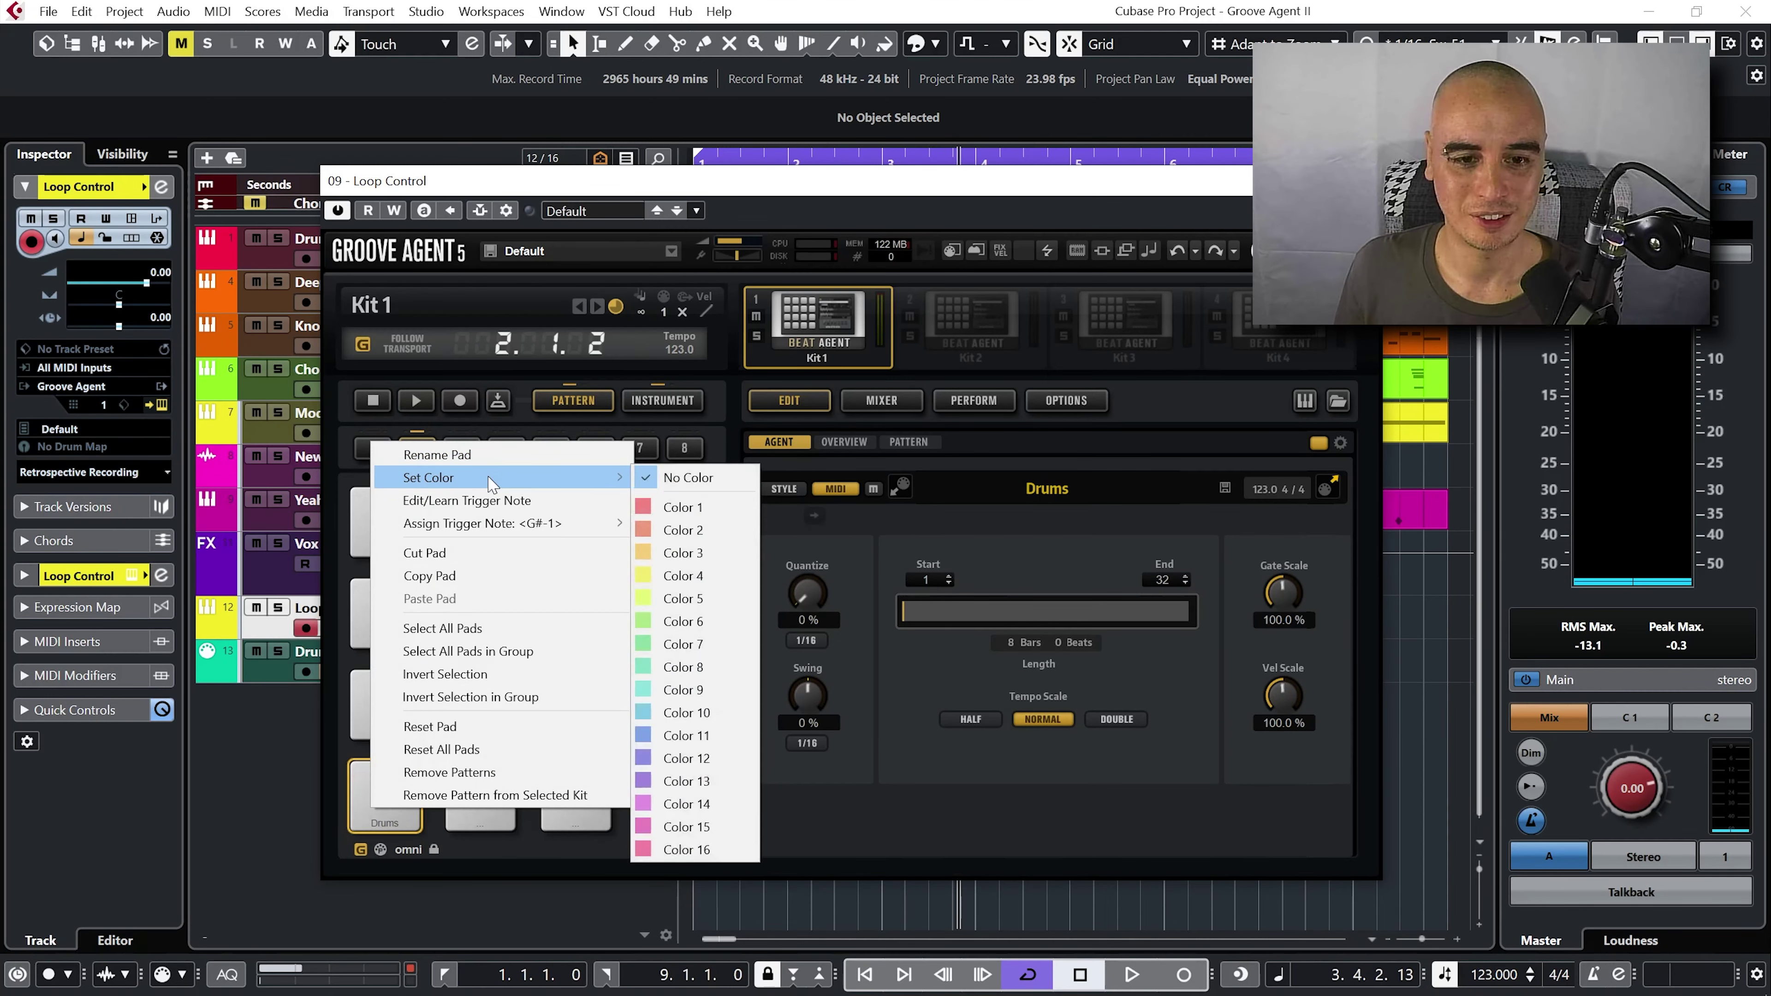
pyautogui.click(706, 552)
pyautogui.rightClick(384, 802)
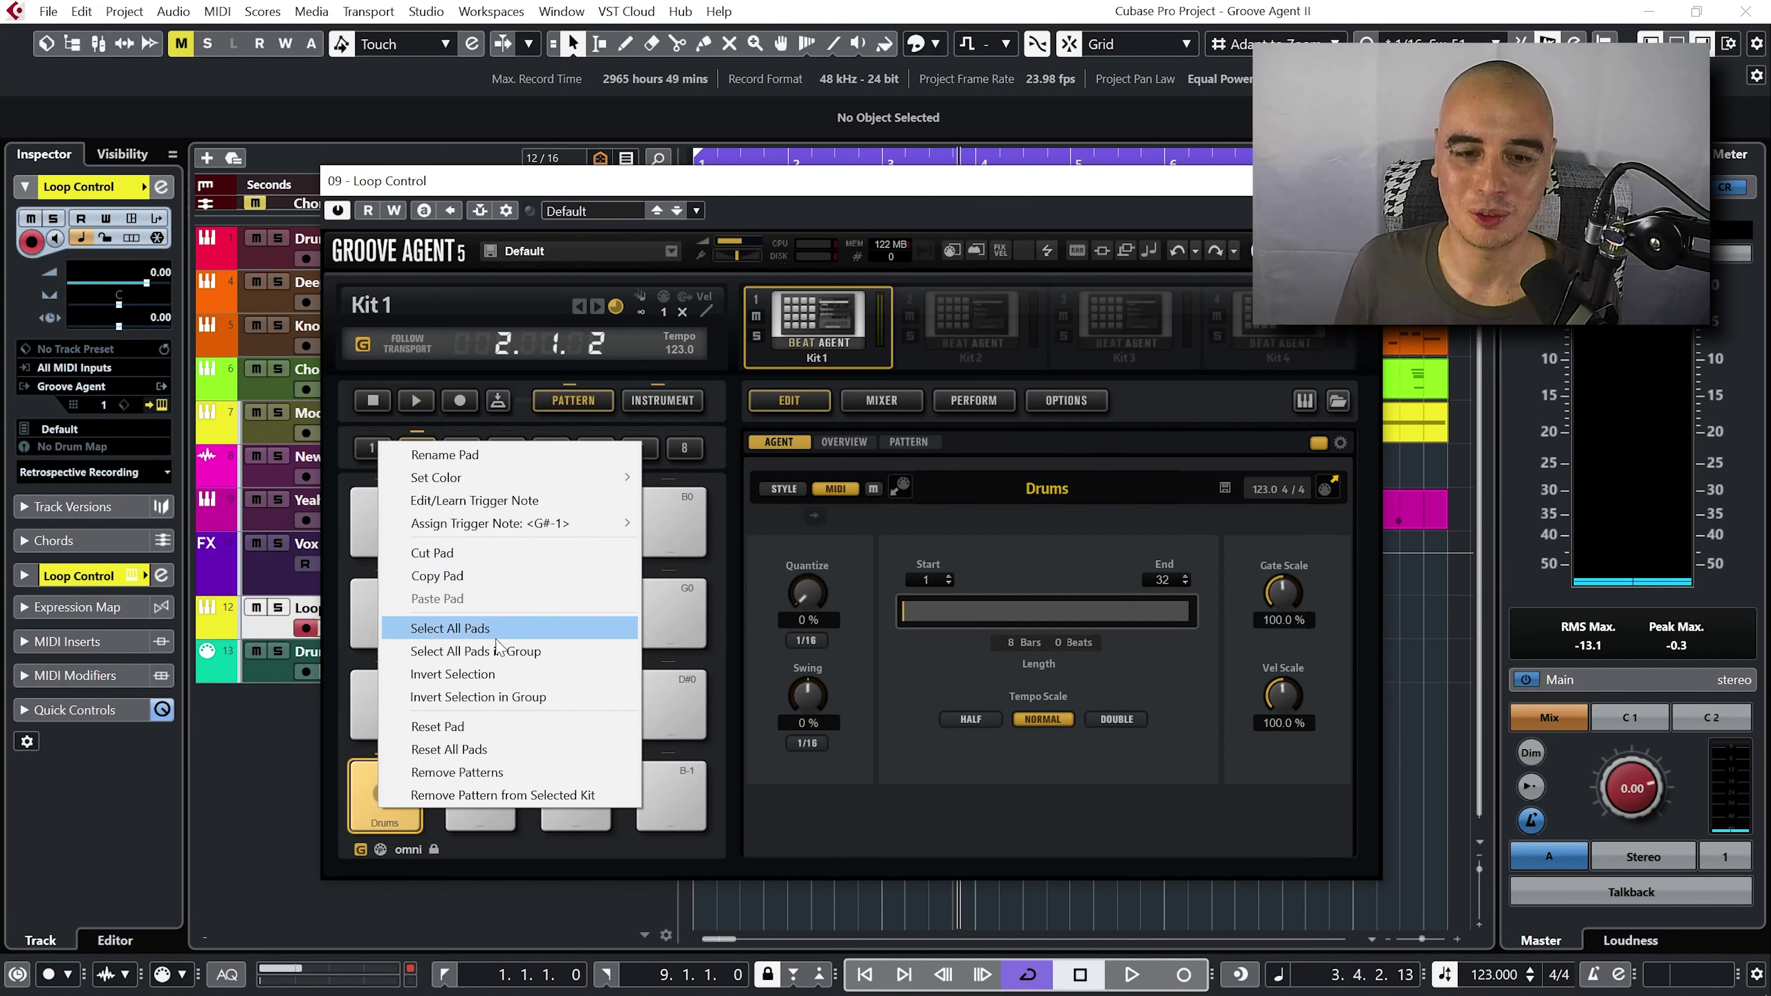
pyautogui.click(800, 849)
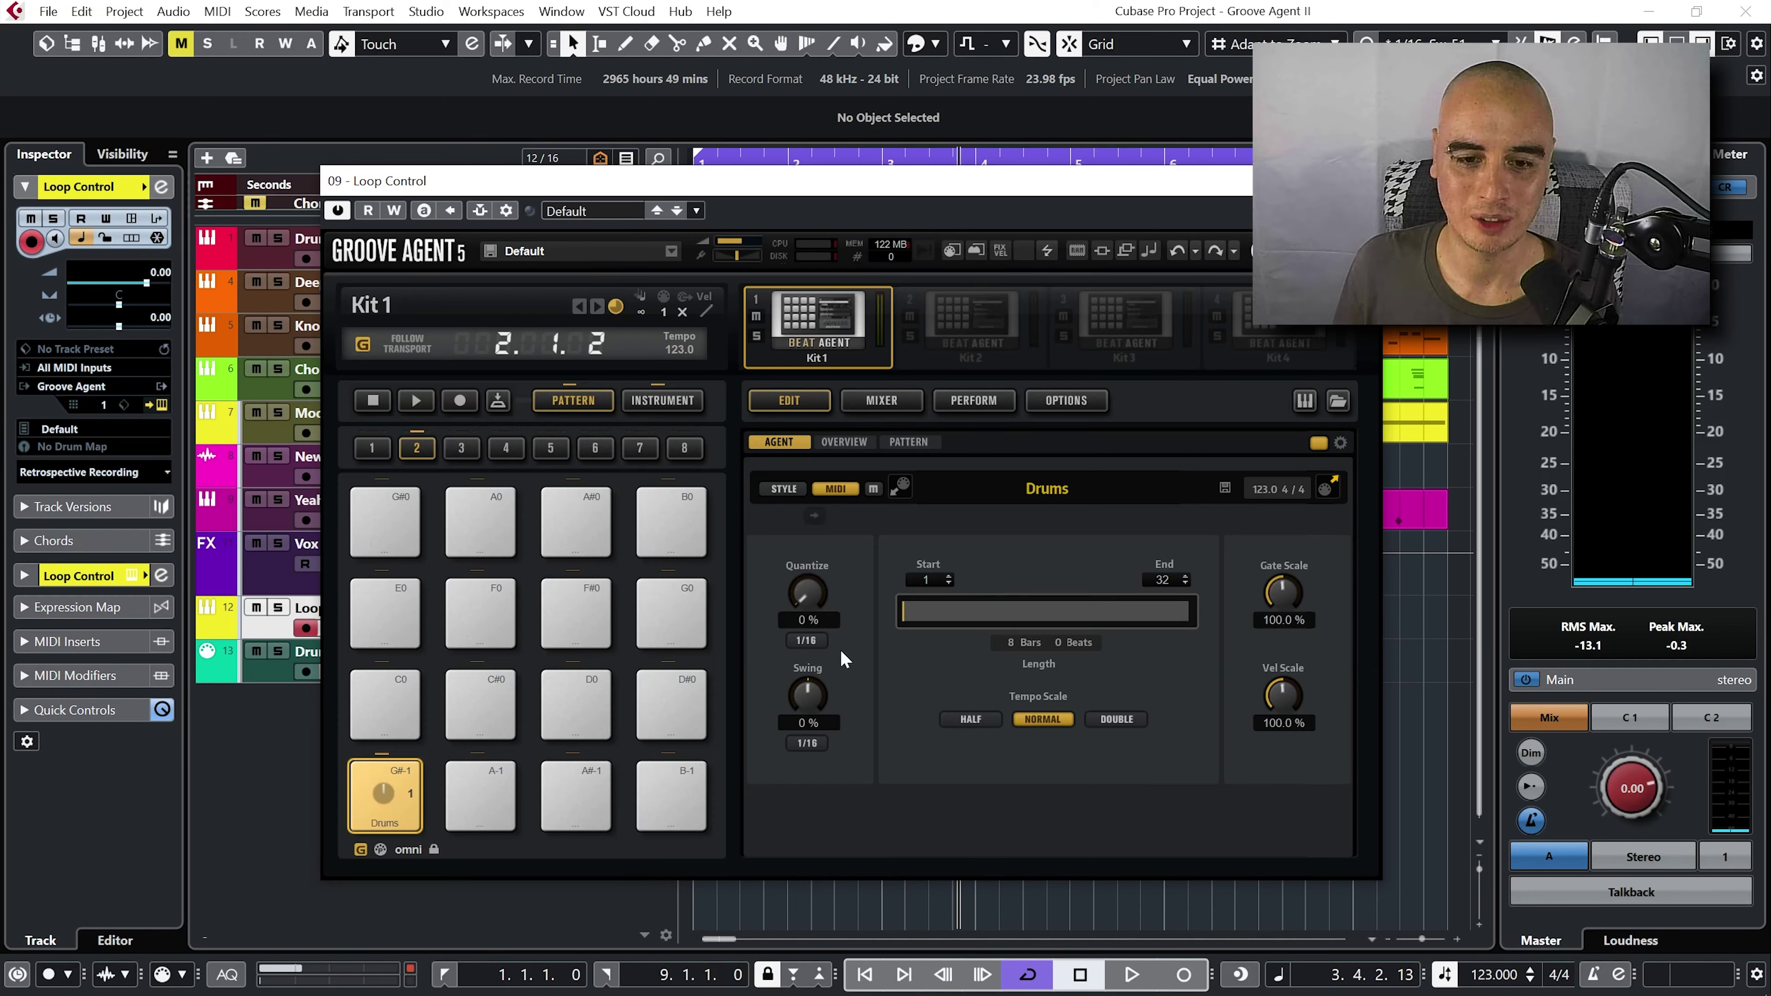
# - Check the Drums pattern's quantize grid options, try its swing control and return the swing to 0%
pyautogui.click(809, 642)
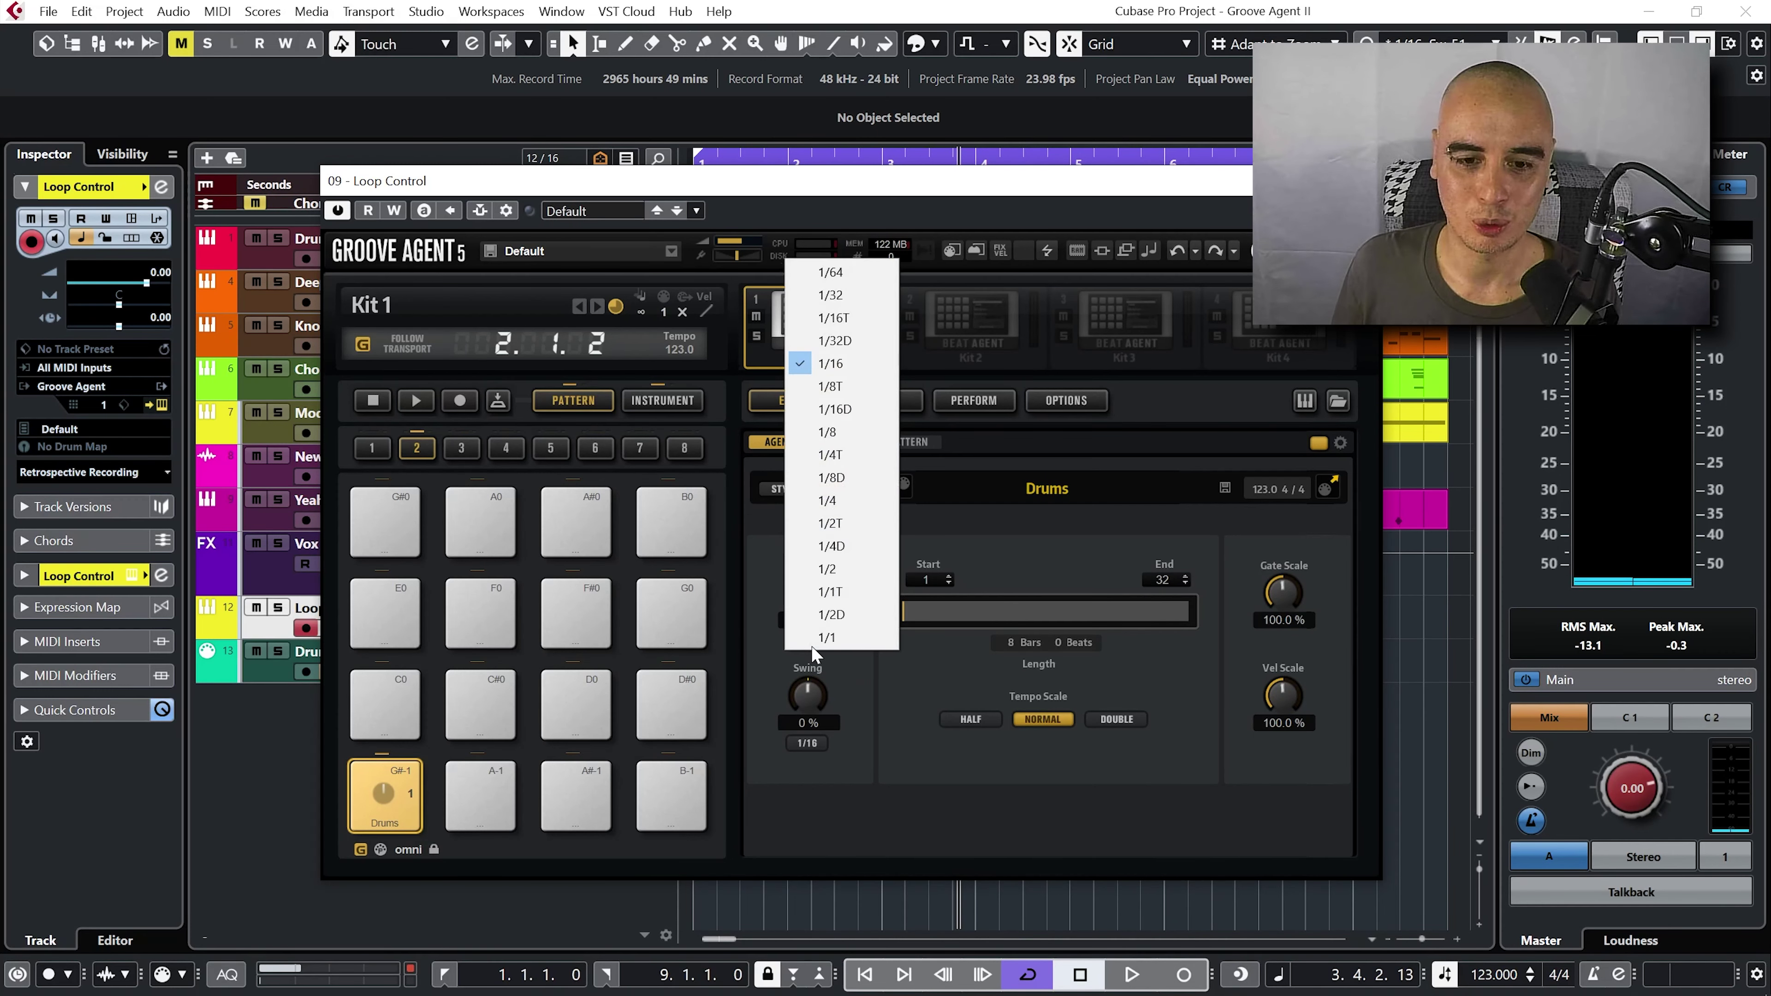
pyautogui.click(811, 711)
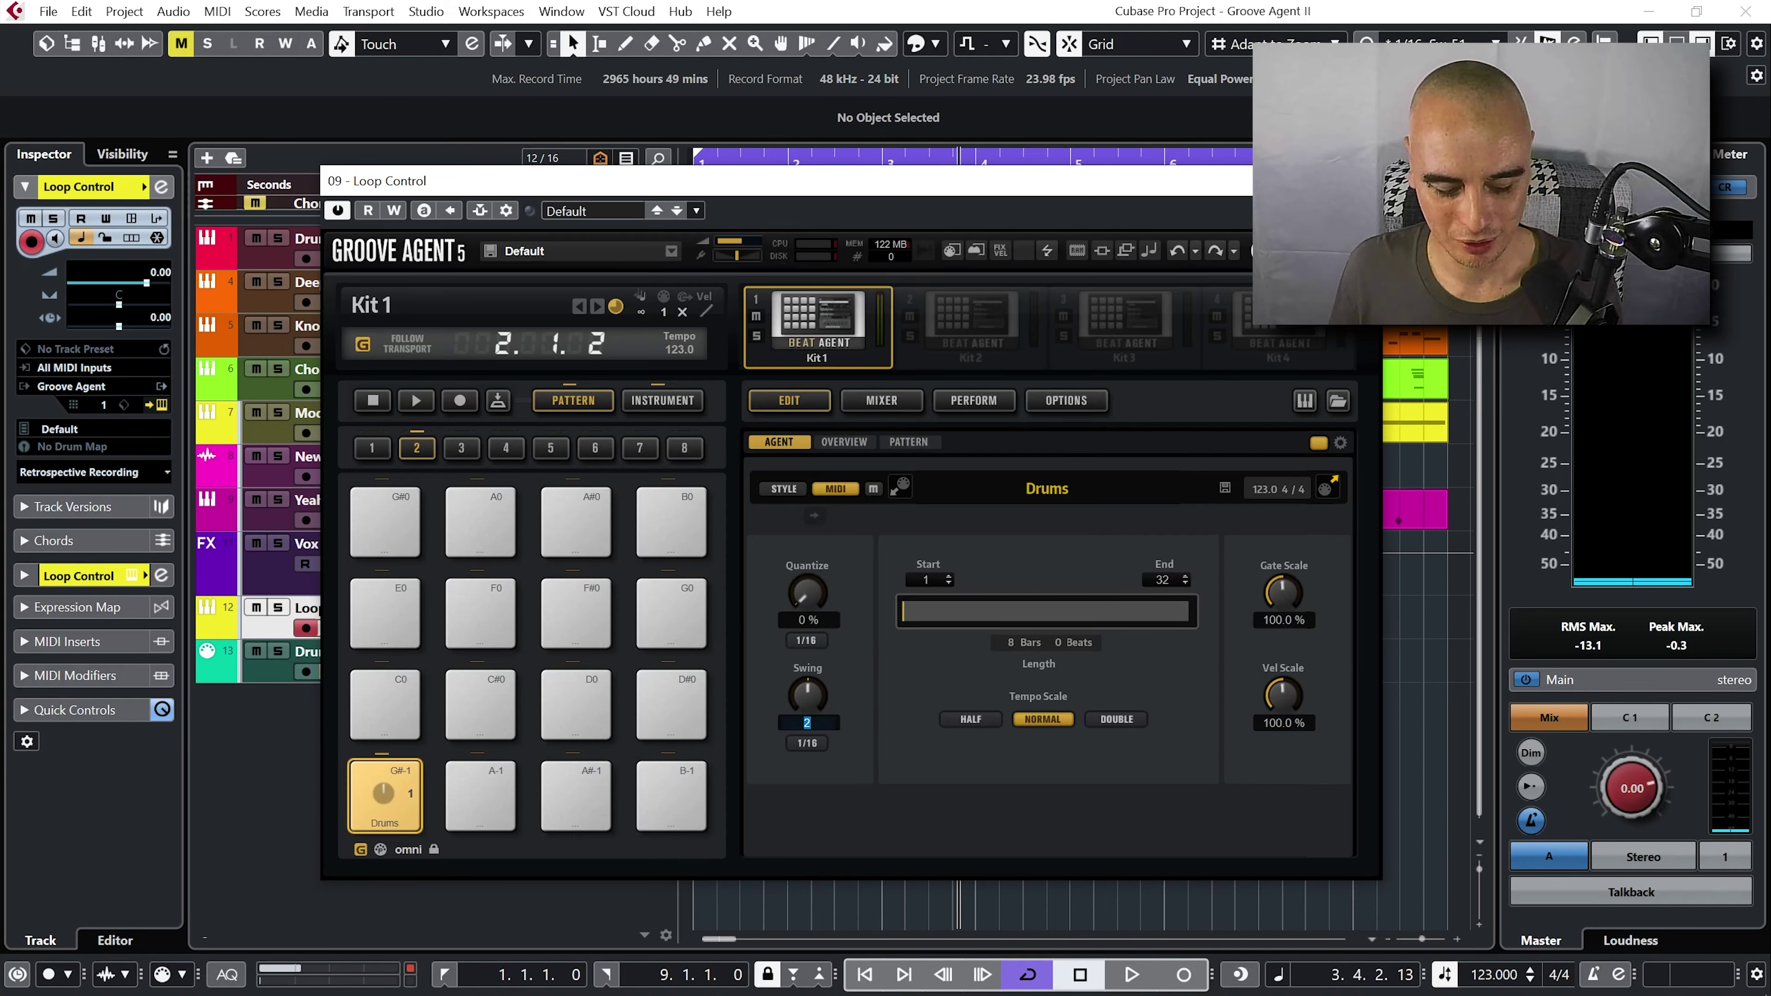
pyautogui.write('0')
pyautogui.press('Return')
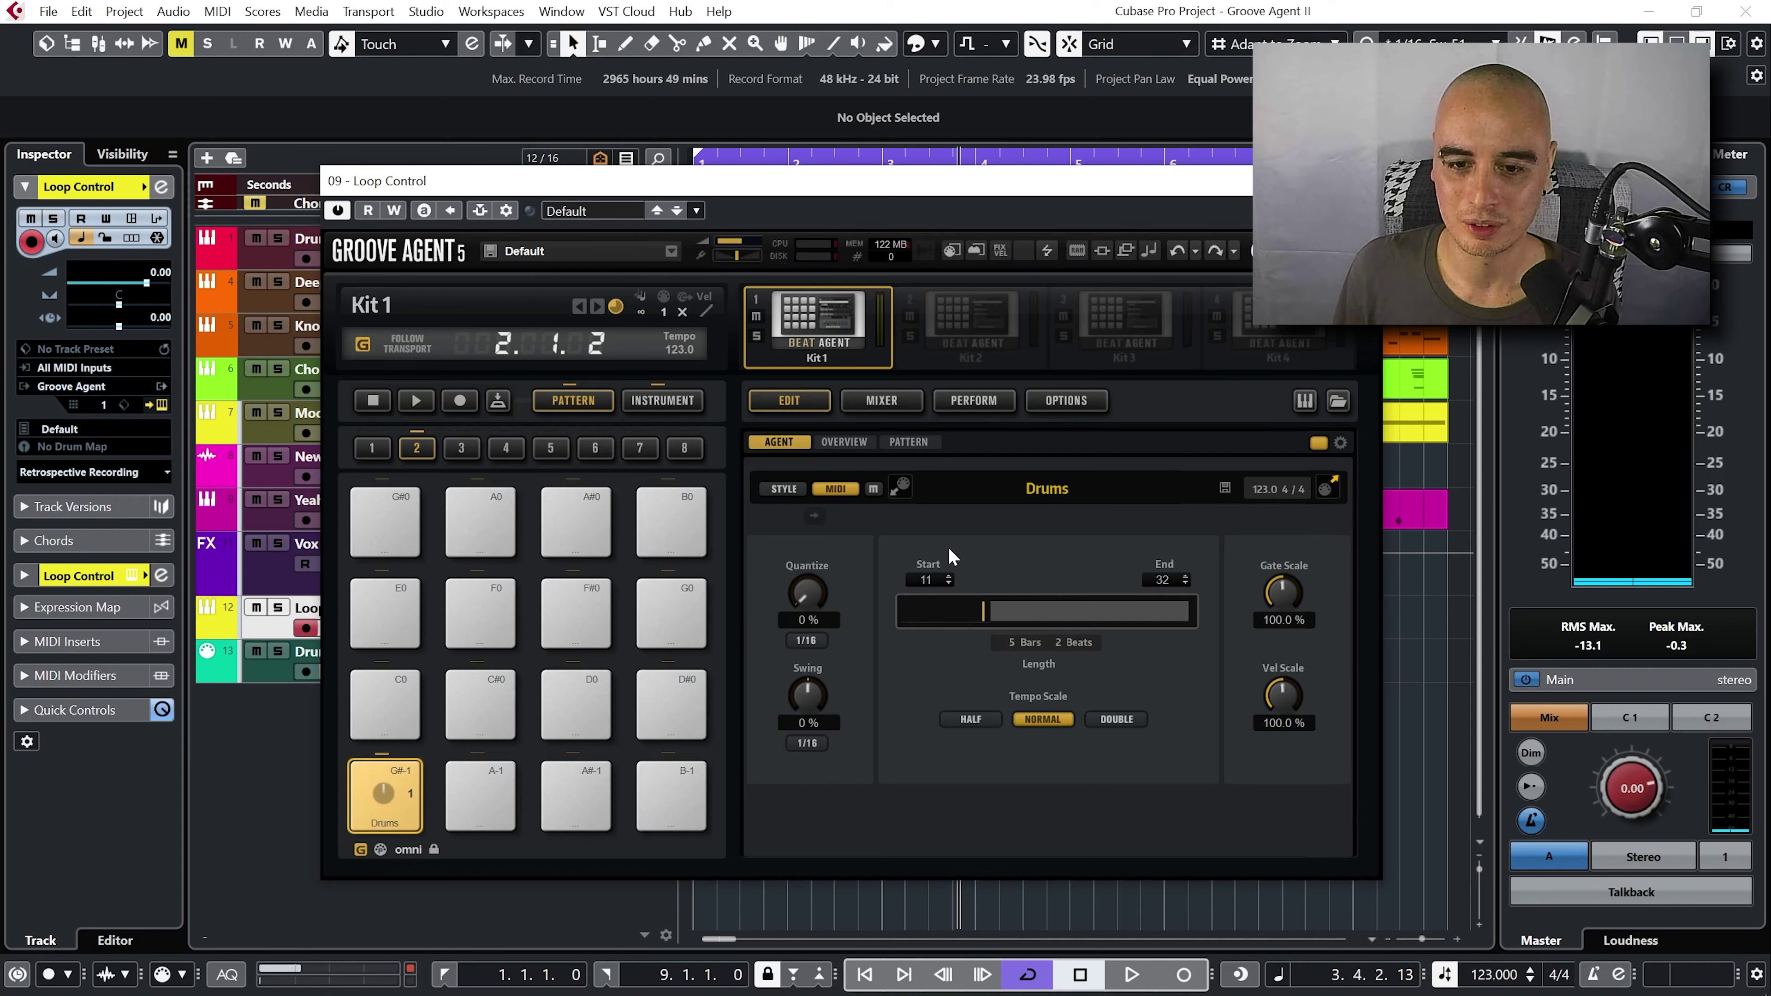
# - Try out the Drums pattern's start and end range, then audition the Half and Double tempo scales and return to Normal
pyautogui.moveTo(950, 549)
pyautogui.mouseDown()
pyautogui.moveTo(962, 523)
pyautogui.moveTo(945, 576)
pyautogui.mouseUp()
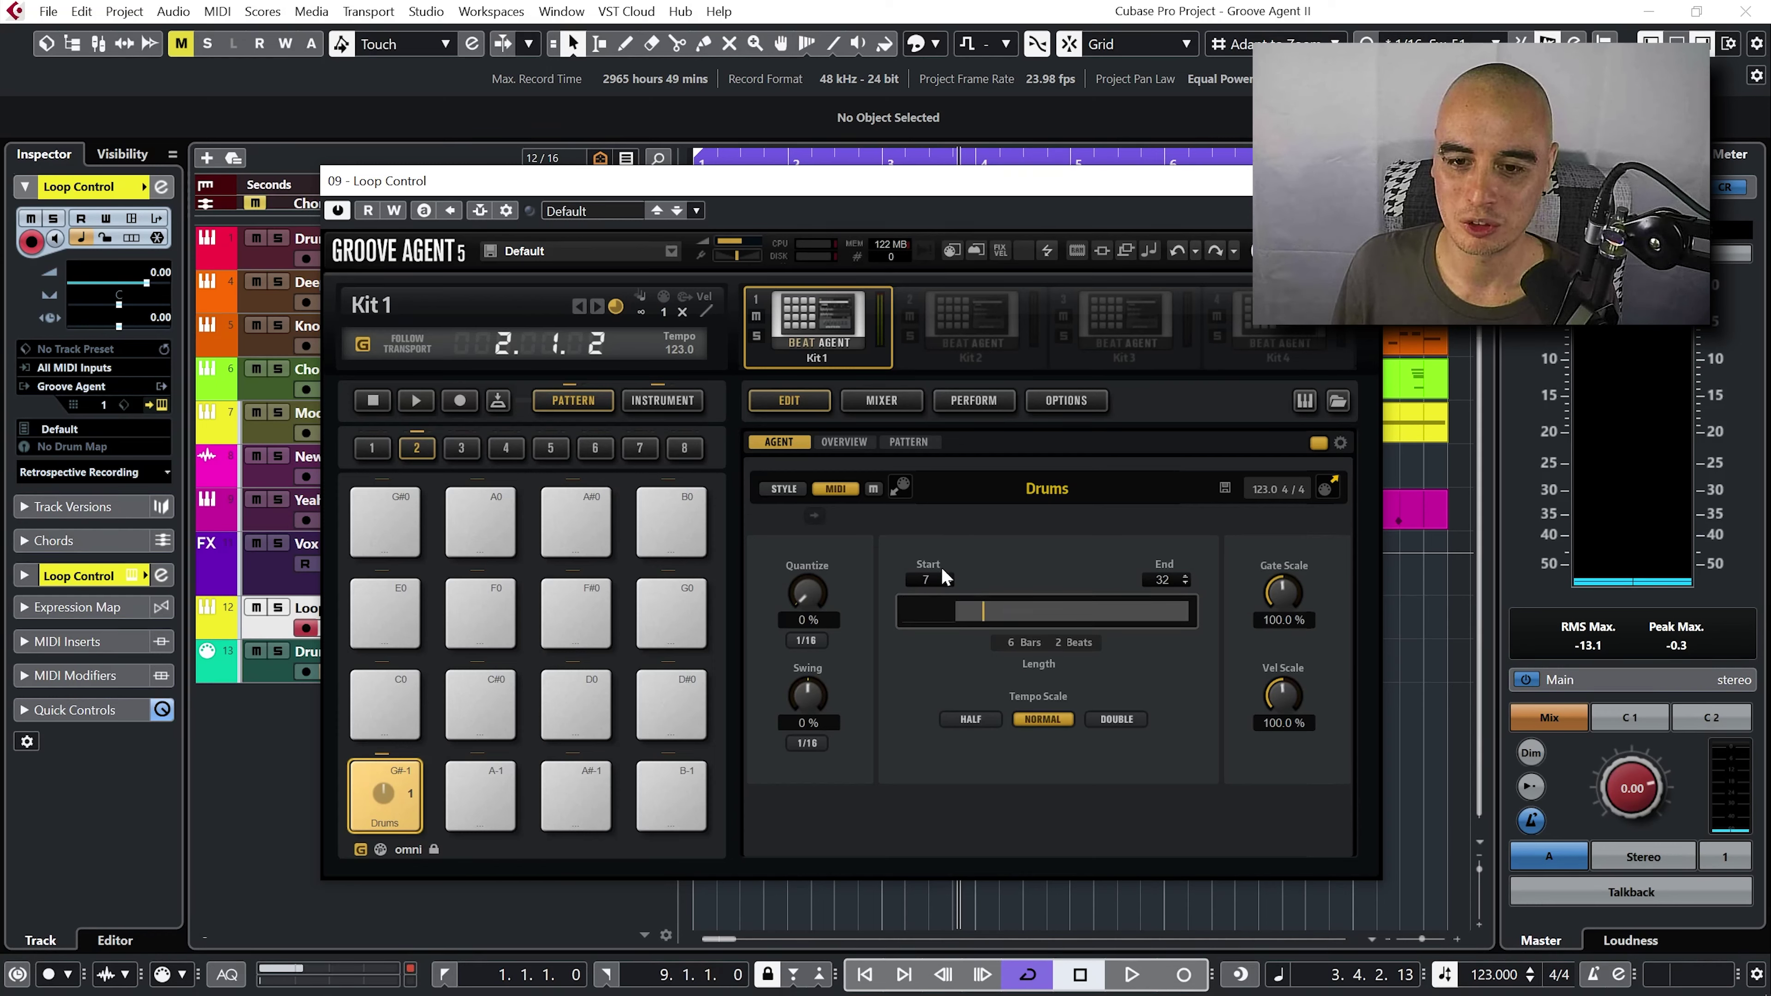
pyautogui.moveTo(1167, 586)
pyautogui.mouseDown()
pyautogui.moveTo(1158, 642)
pyautogui.moveTo(1169, 595)
pyautogui.mouseUp()
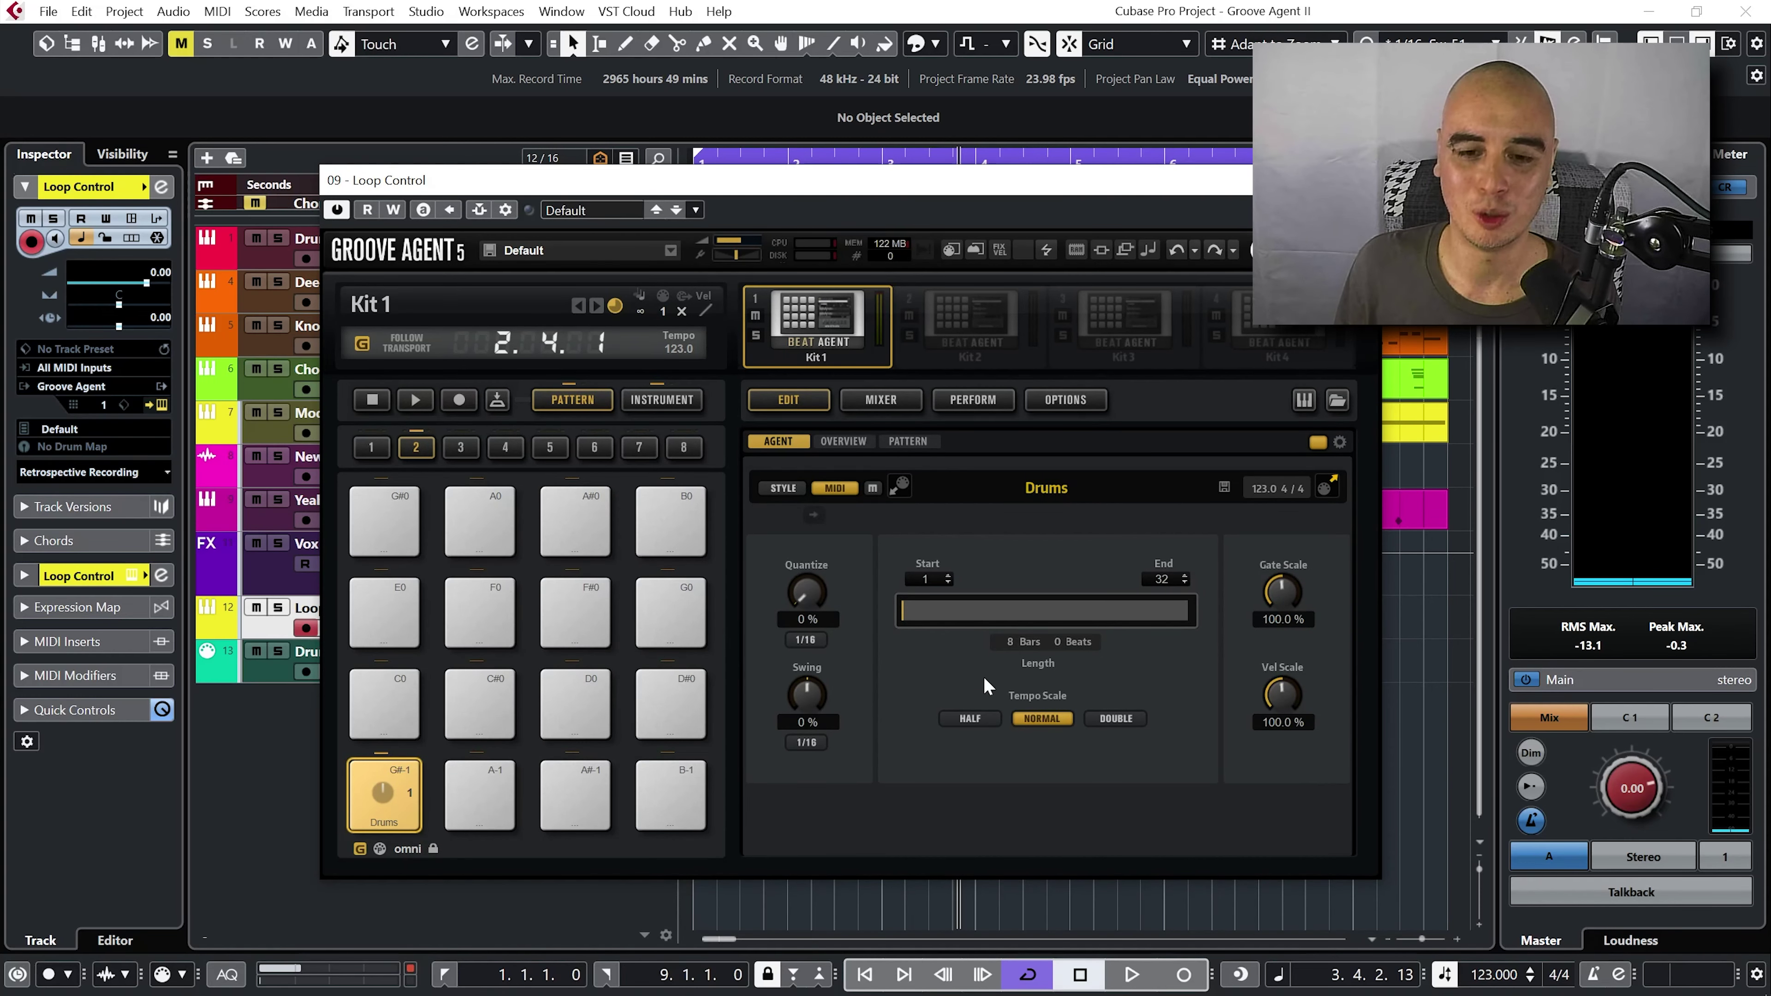
pyautogui.click(970, 718)
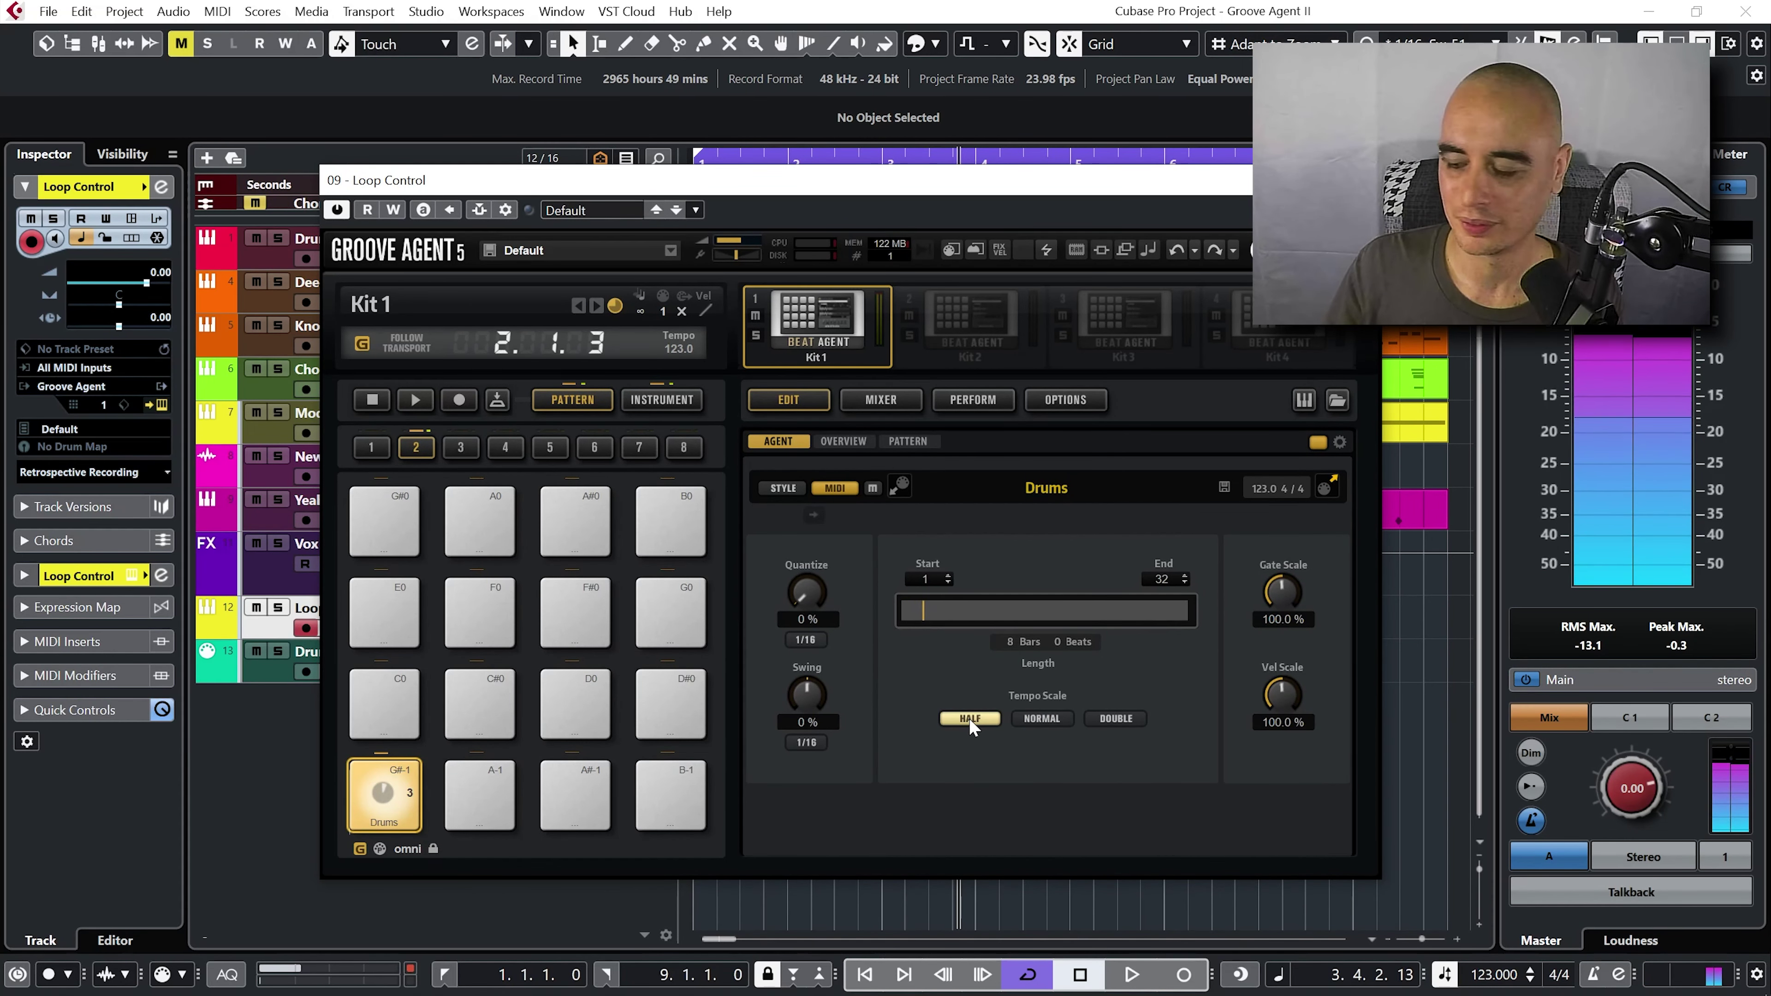
pyautogui.click(1119, 717)
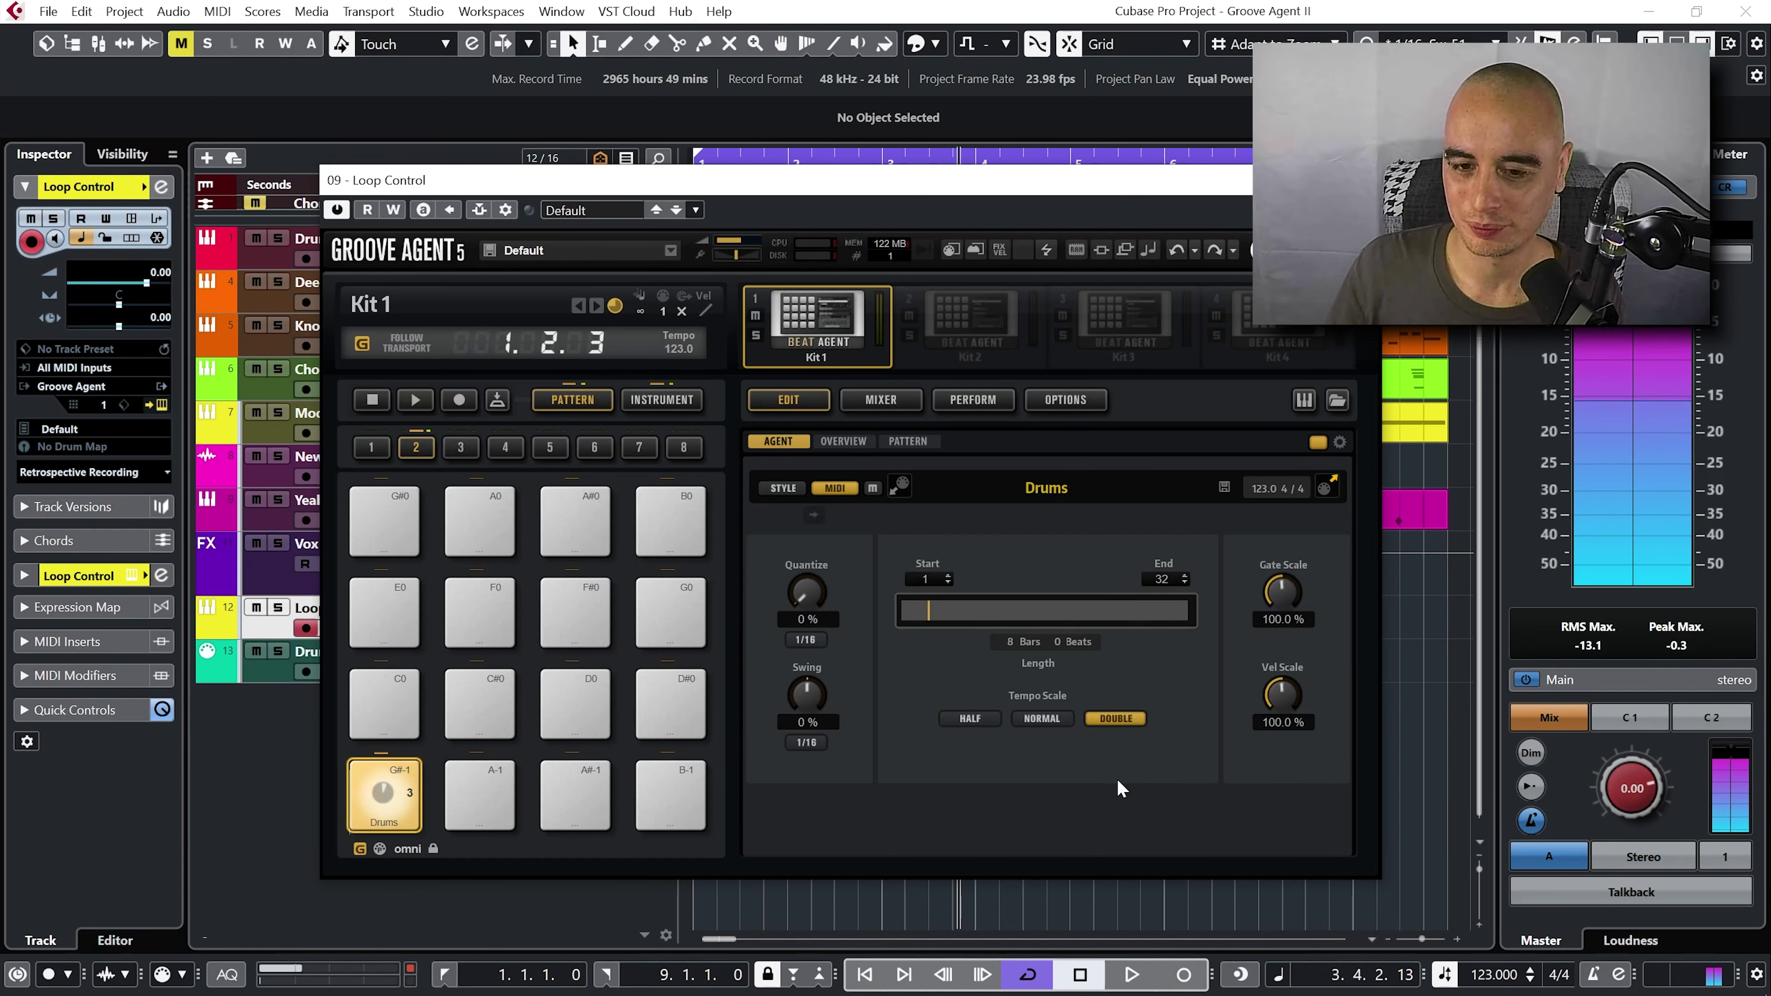
pyautogui.click(1049, 716)
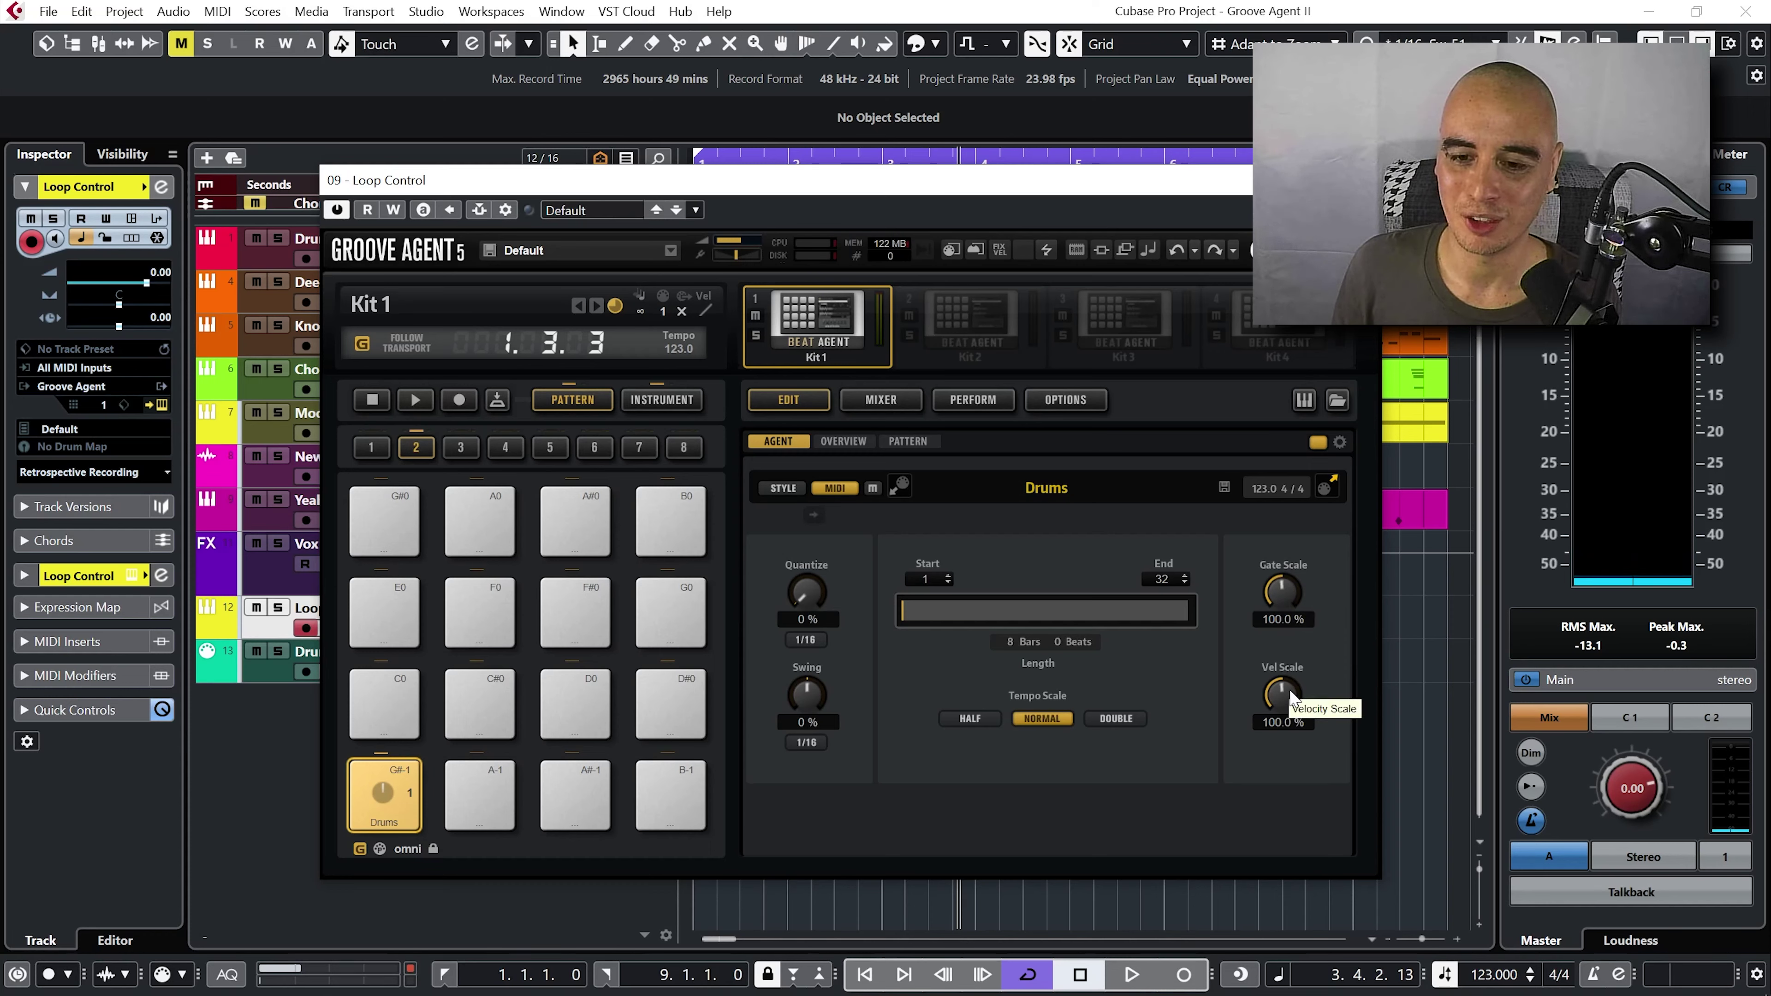
# - Show the Drums pattern's additional playback settings and audition pad G#-1 in Hold play mode
pyautogui.click(1339, 443)
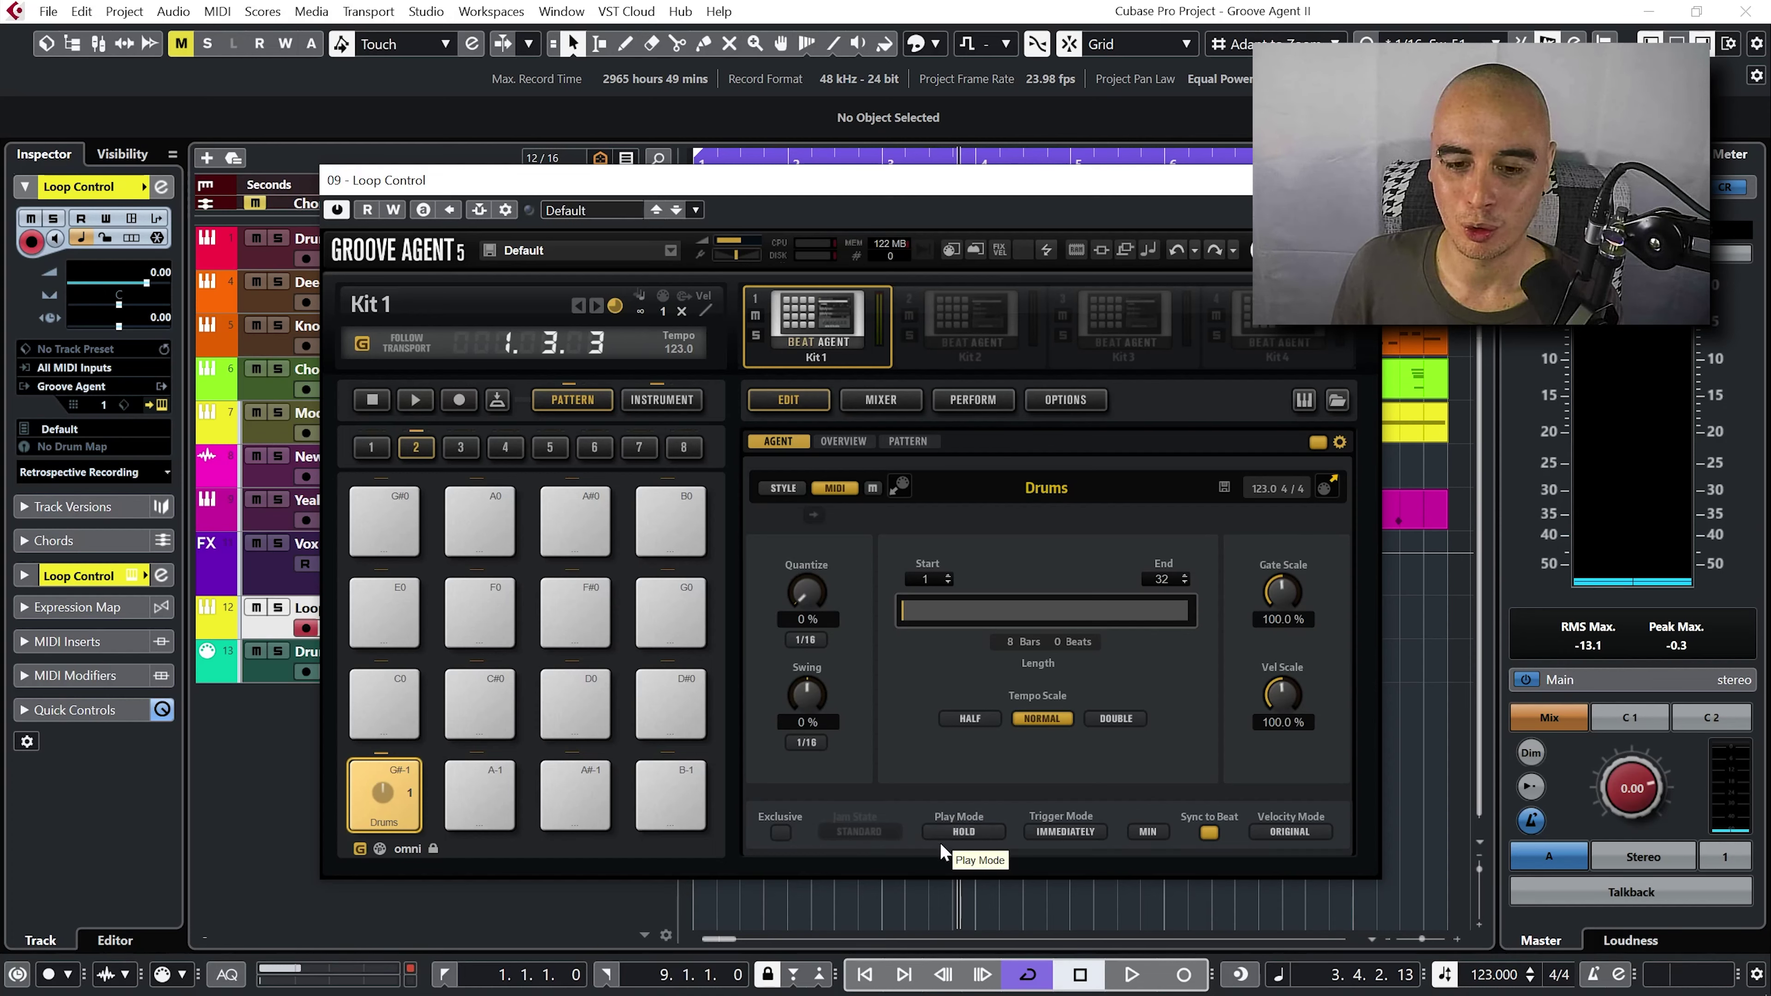
pyautogui.click(382, 795)
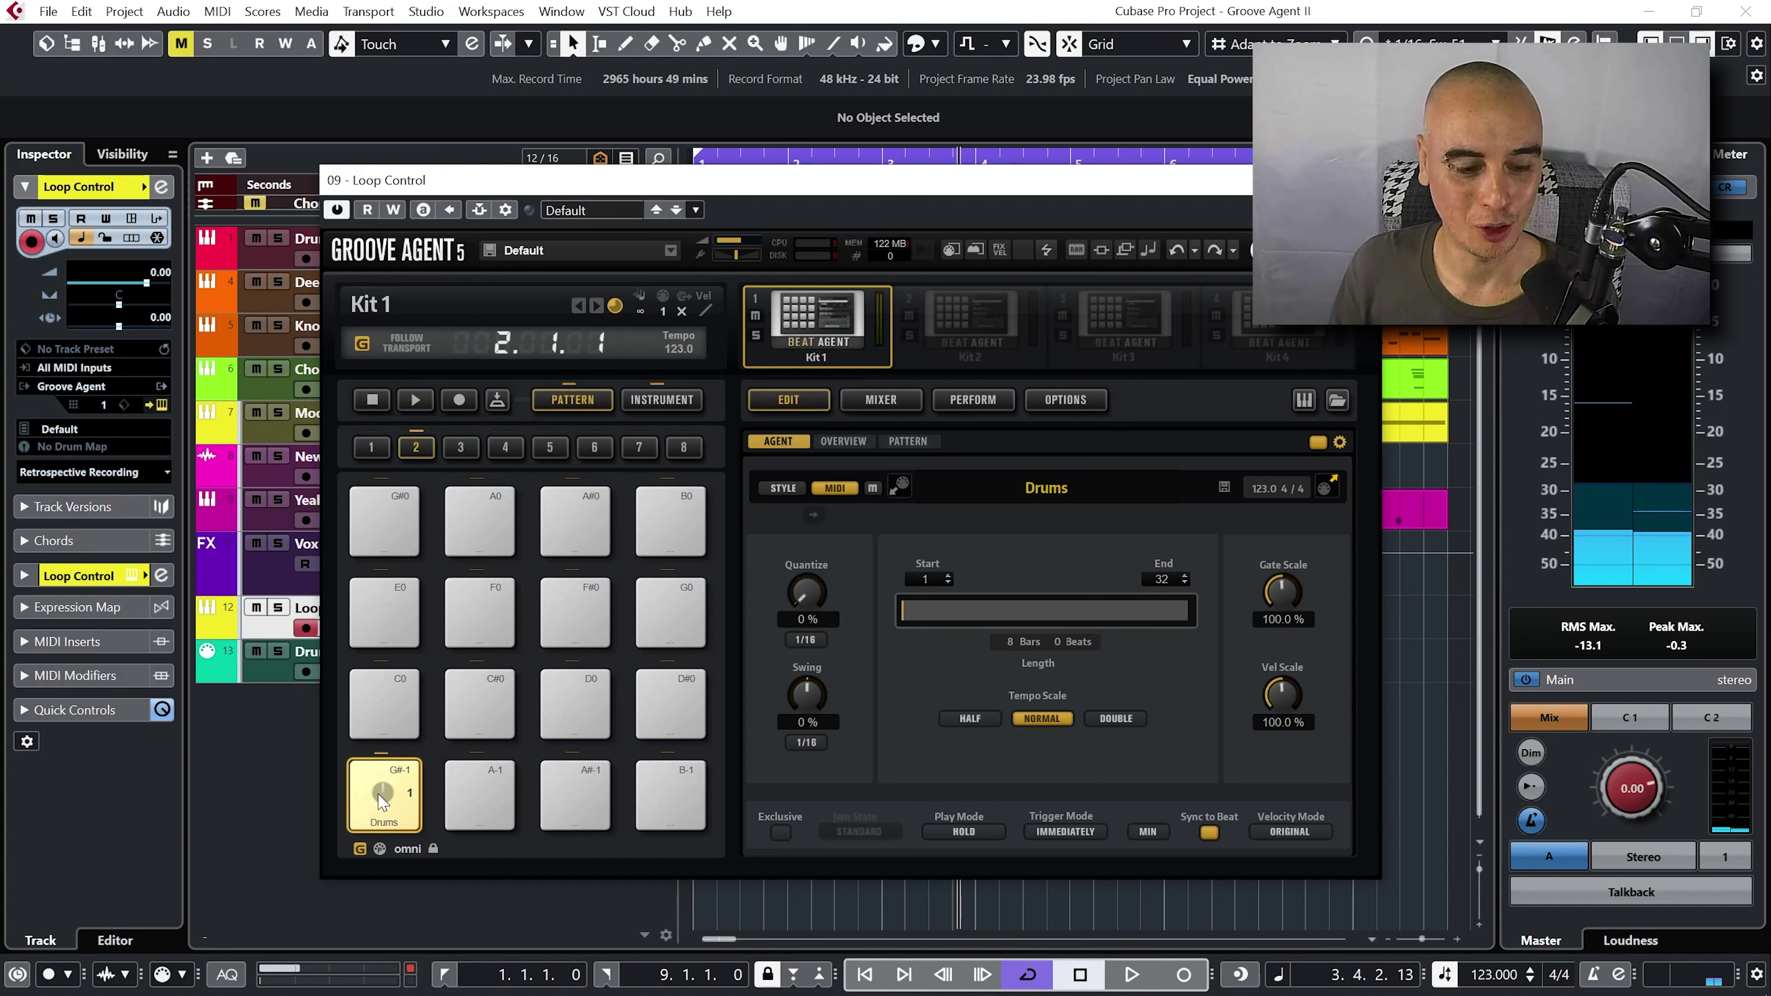
pyautogui.click(382, 795)
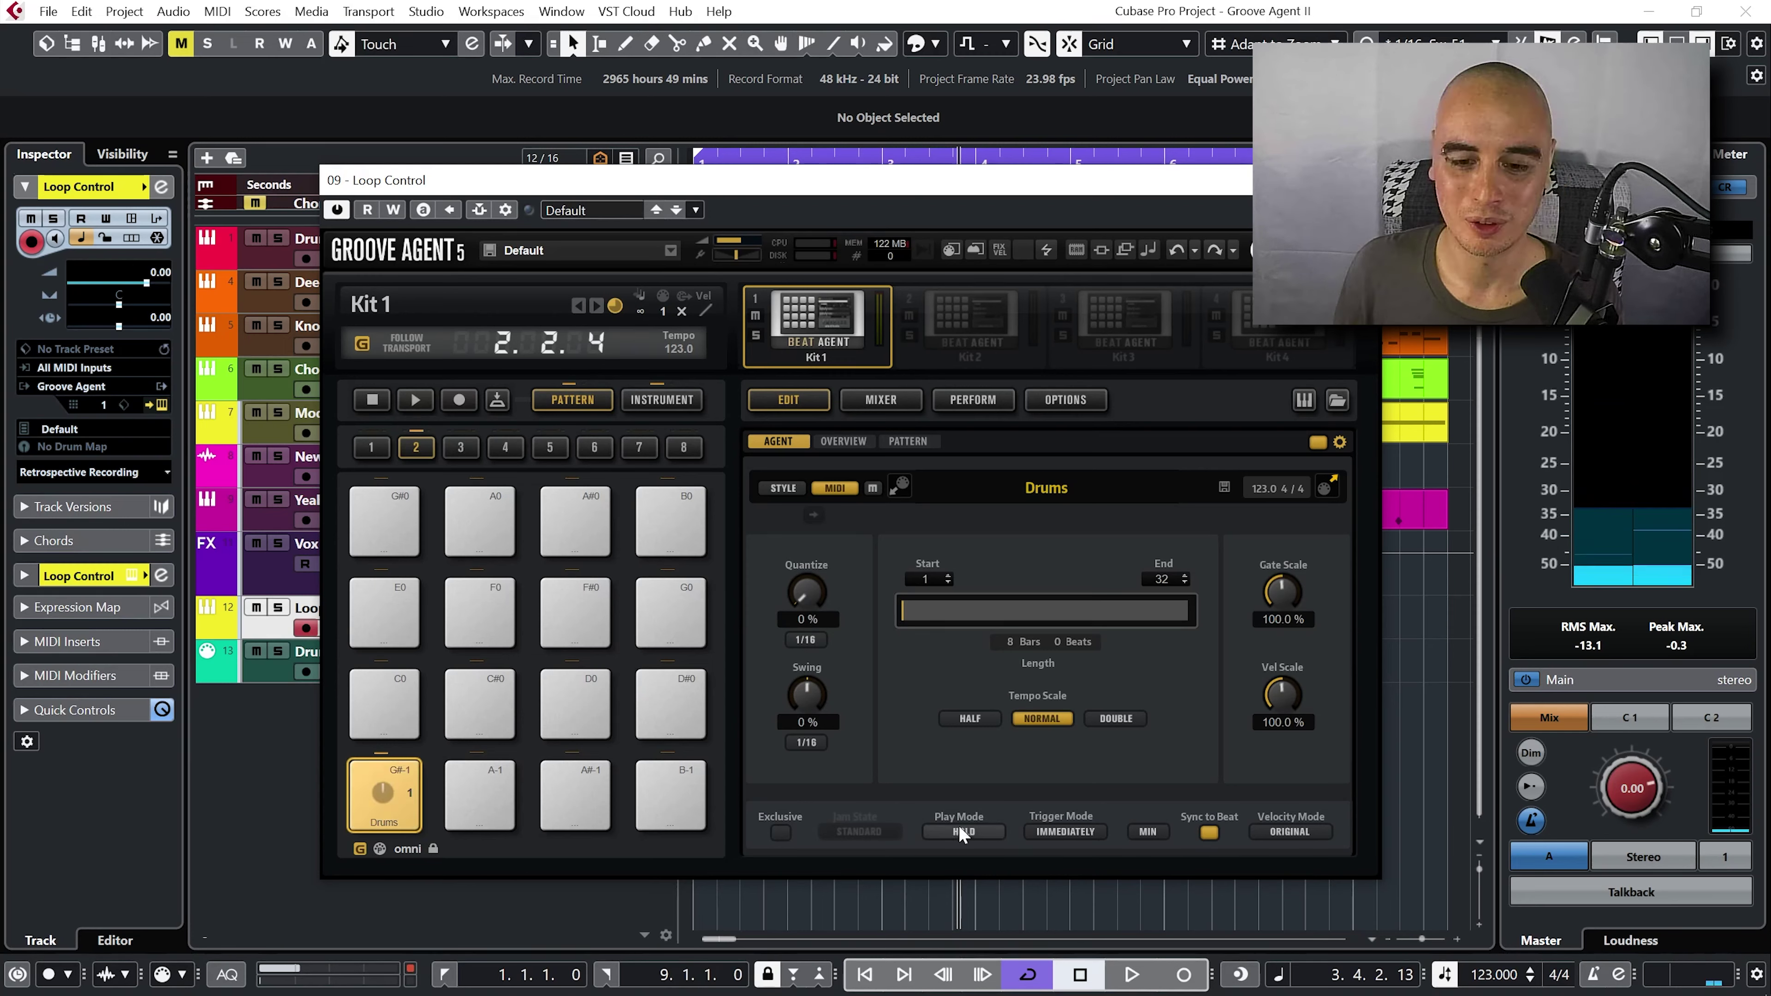
# - Set the Drums pattern's play mode to Toggle and audition starting and stopping it from its pad
pyautogui.click(963, 831)
pyautogui.click(985, 879)
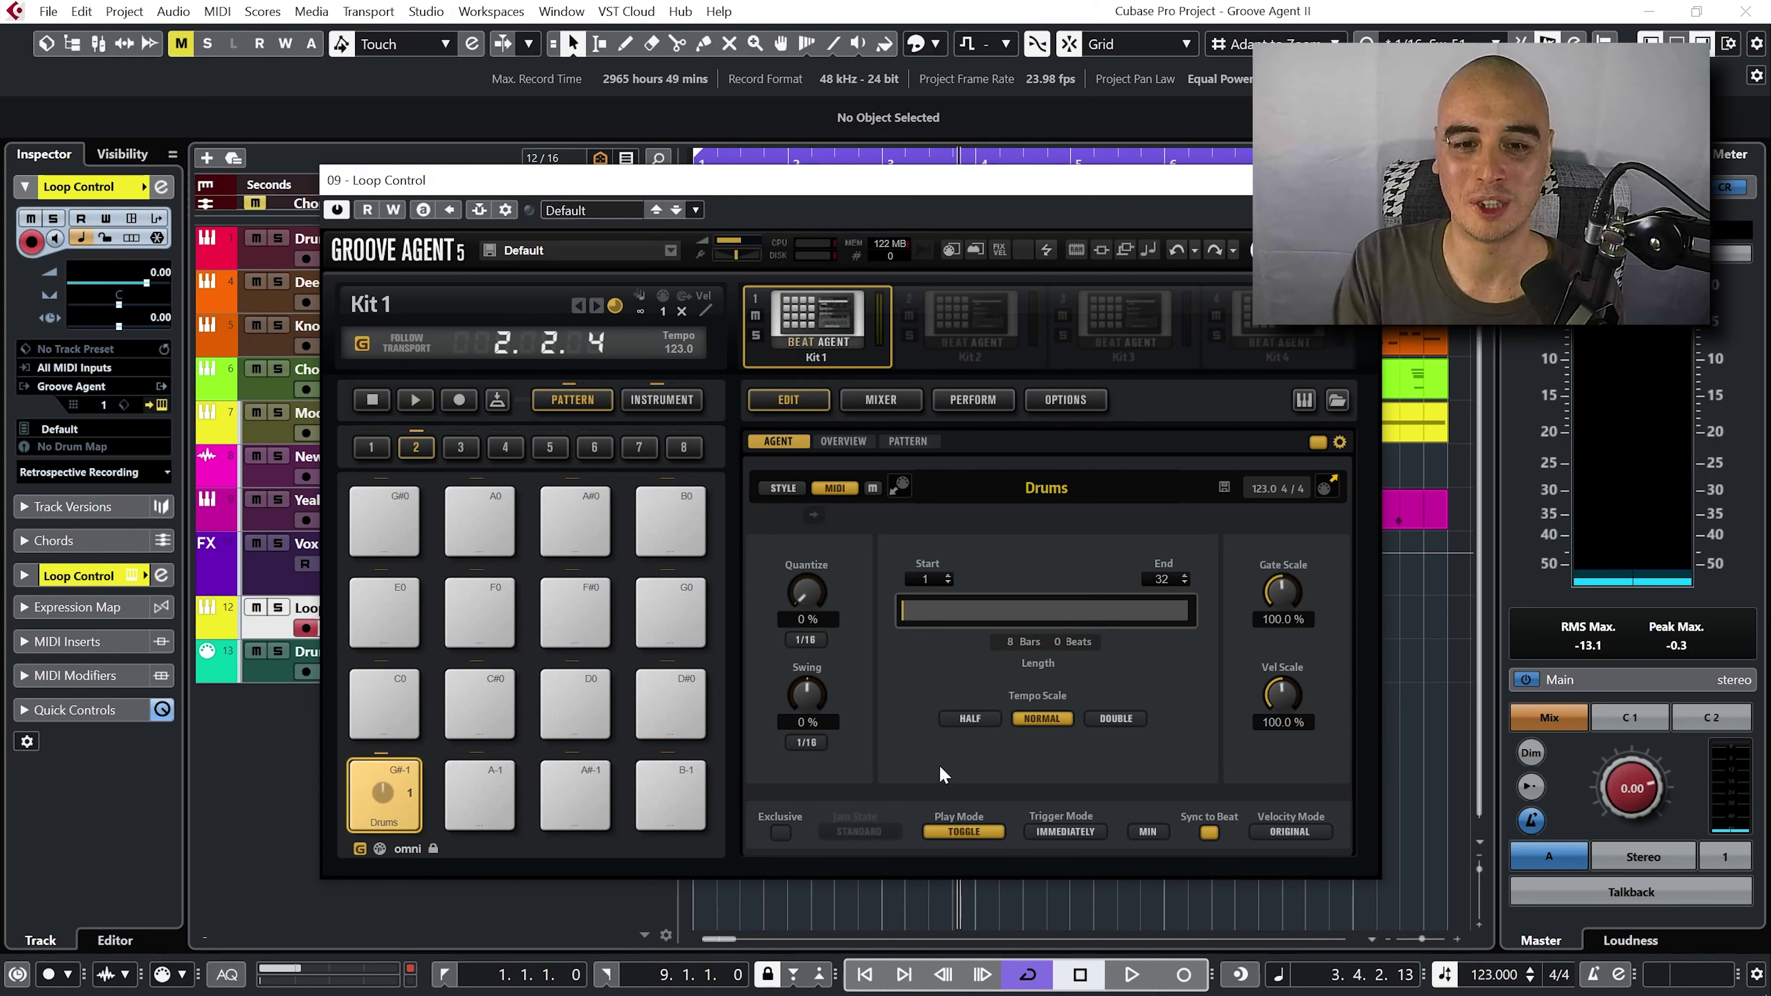
pyautogui.click(382, 813)
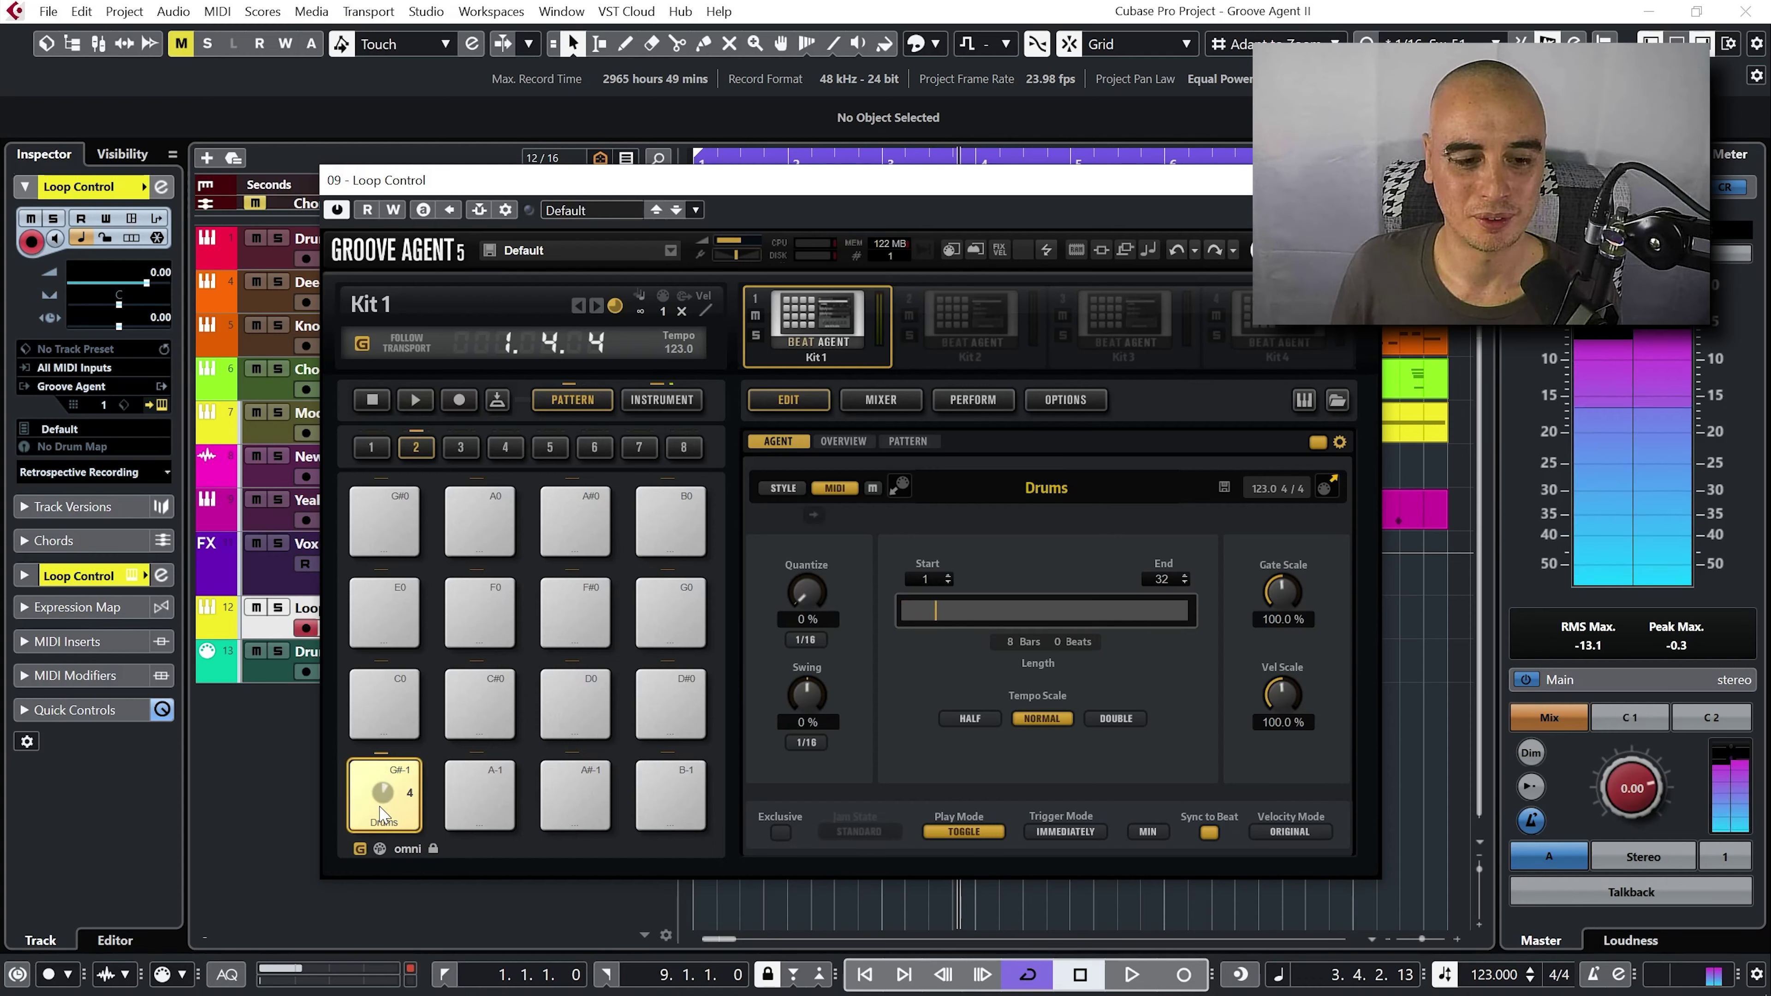
pyautogui.click(382, 813)
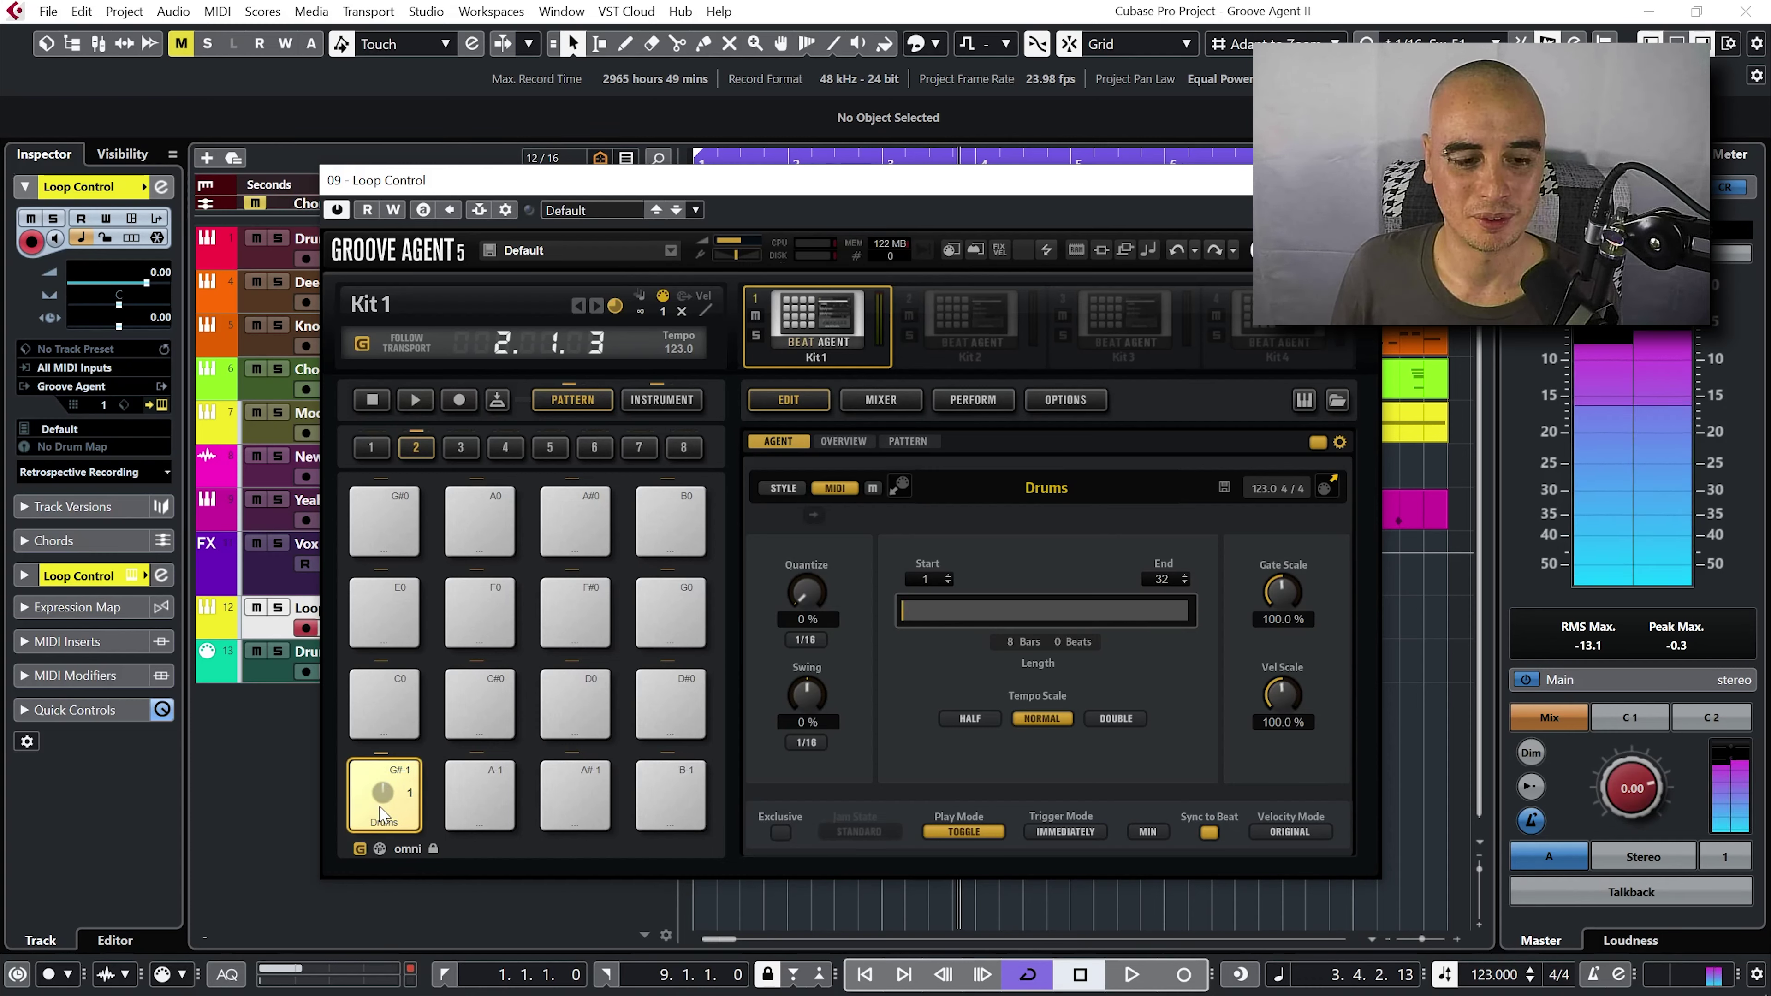
# - Try the One Shot play mode with the Drums pattern's end at 4, then restore the end to 32 and the mode to Hold
pyautogui.click(964, 832)
pyautogui.click(967, 908)
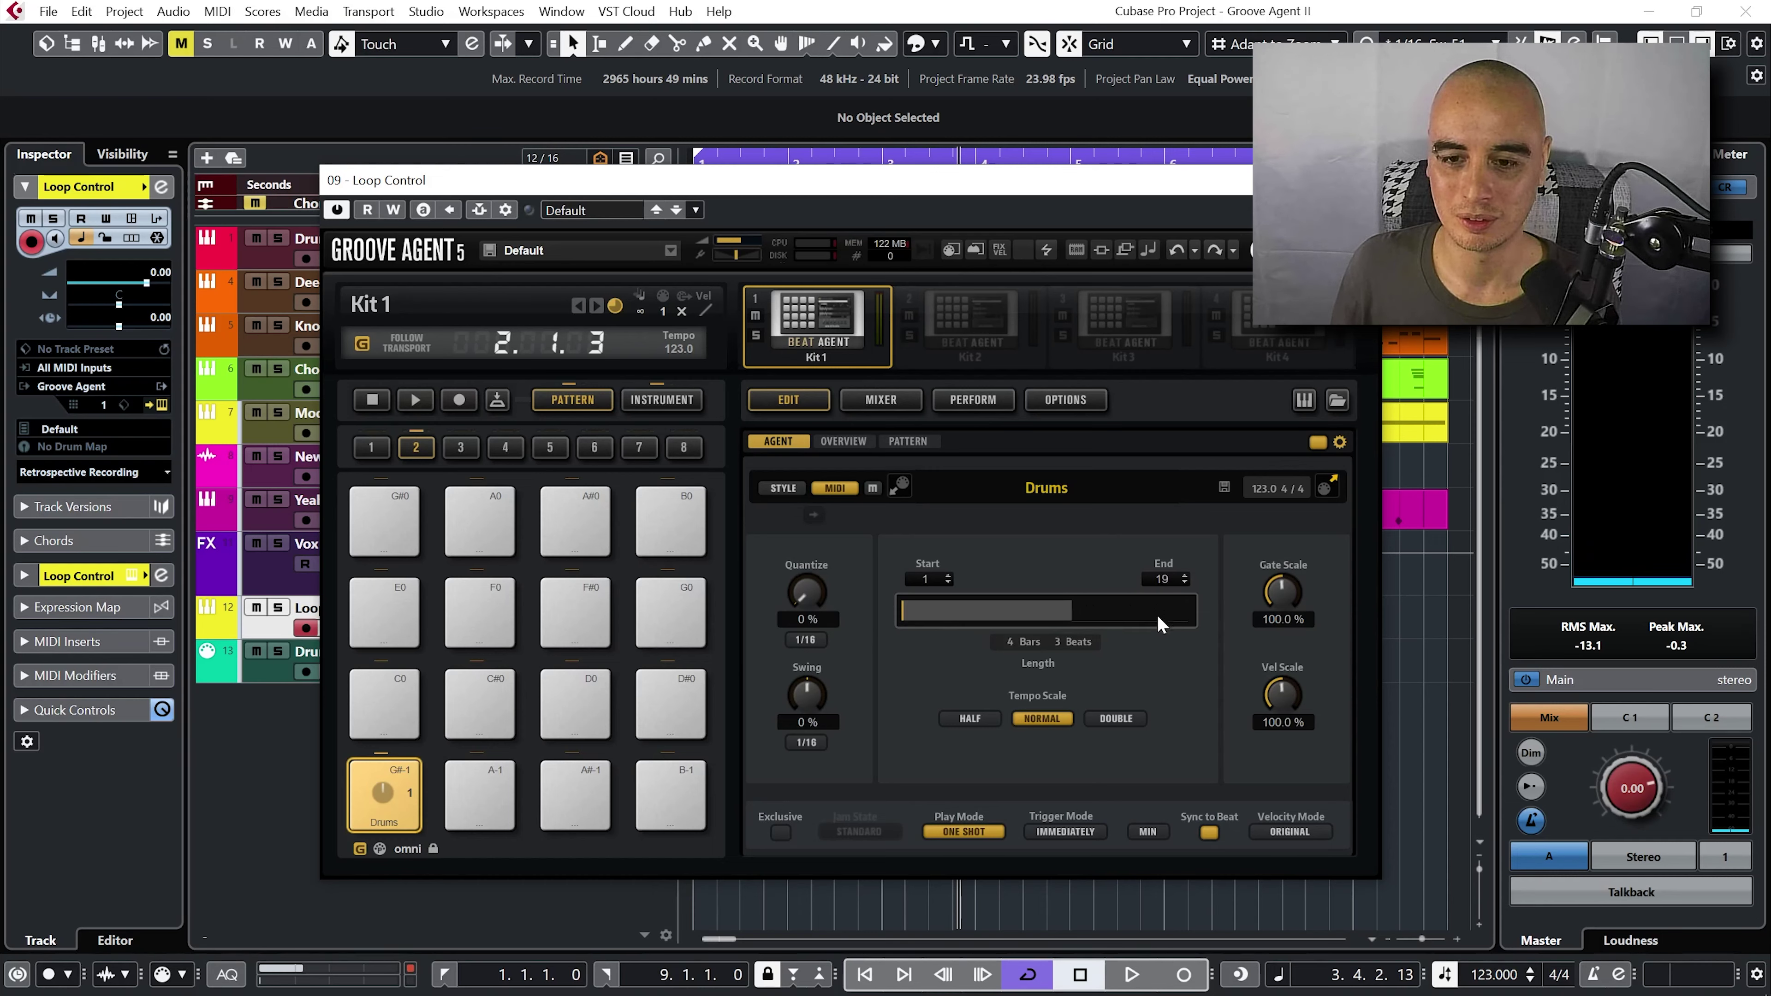
pyautogui.moveTo(1159, 624); pyautogui.dragTo(1147, 665)
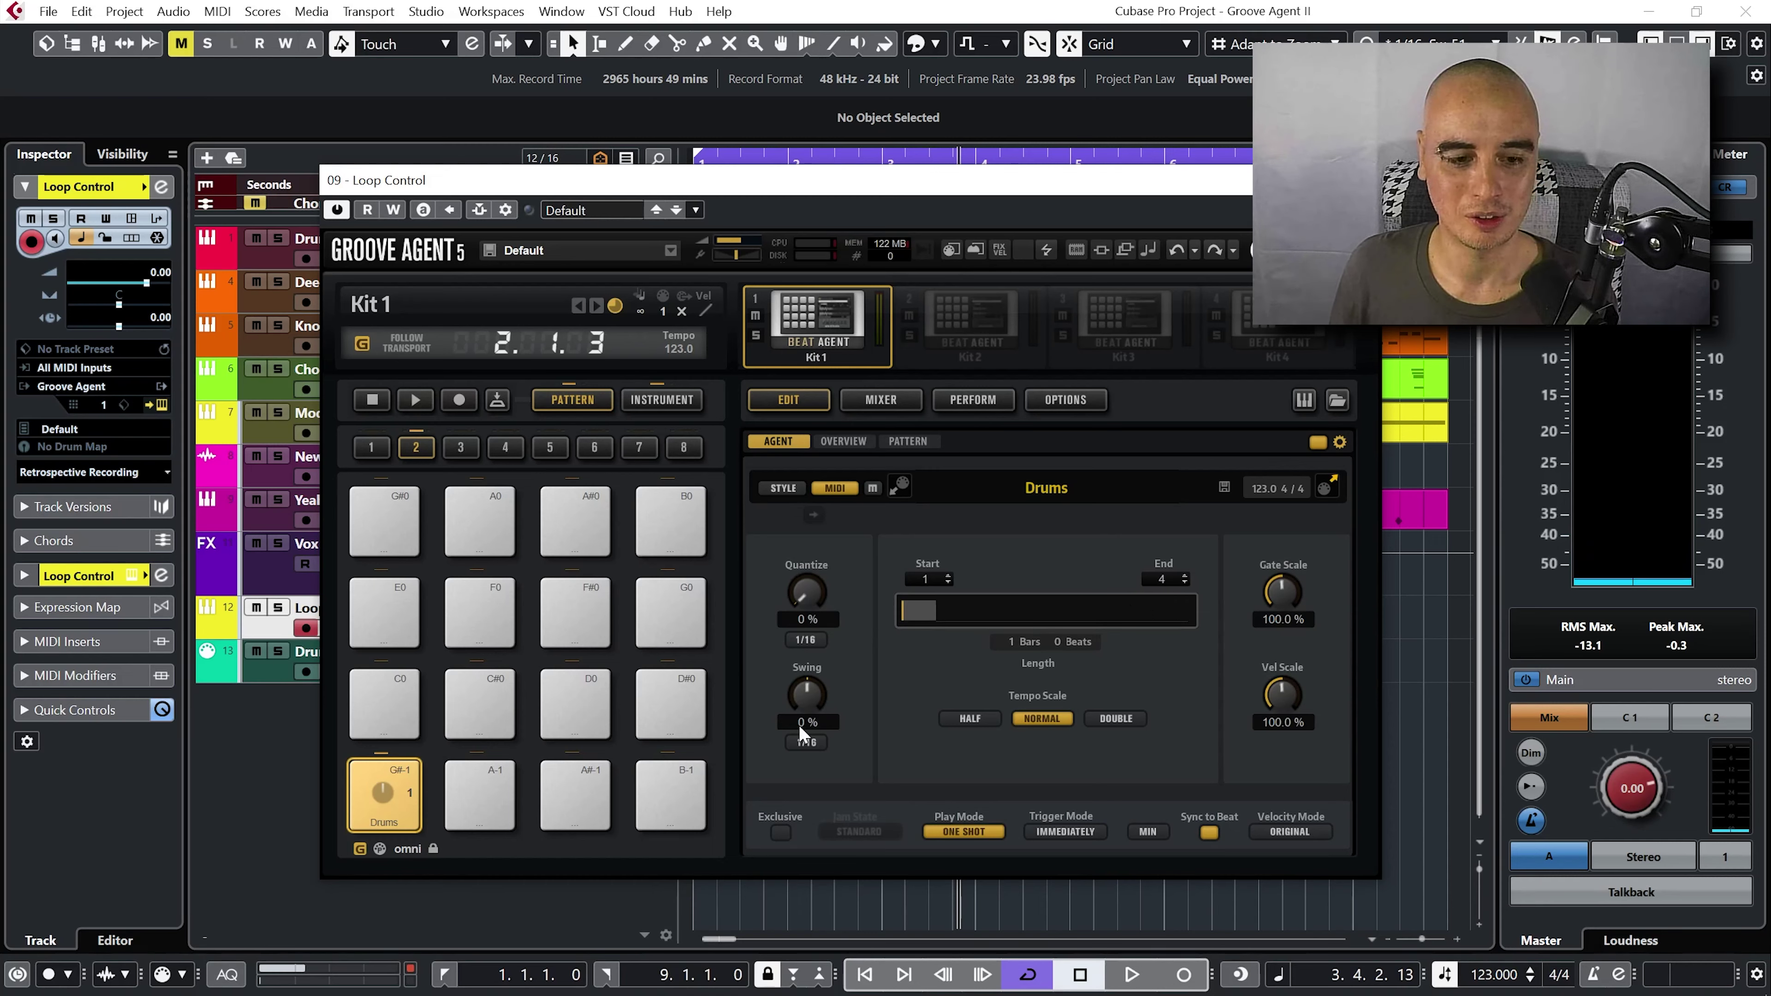
pyautogui.click(391, 802)
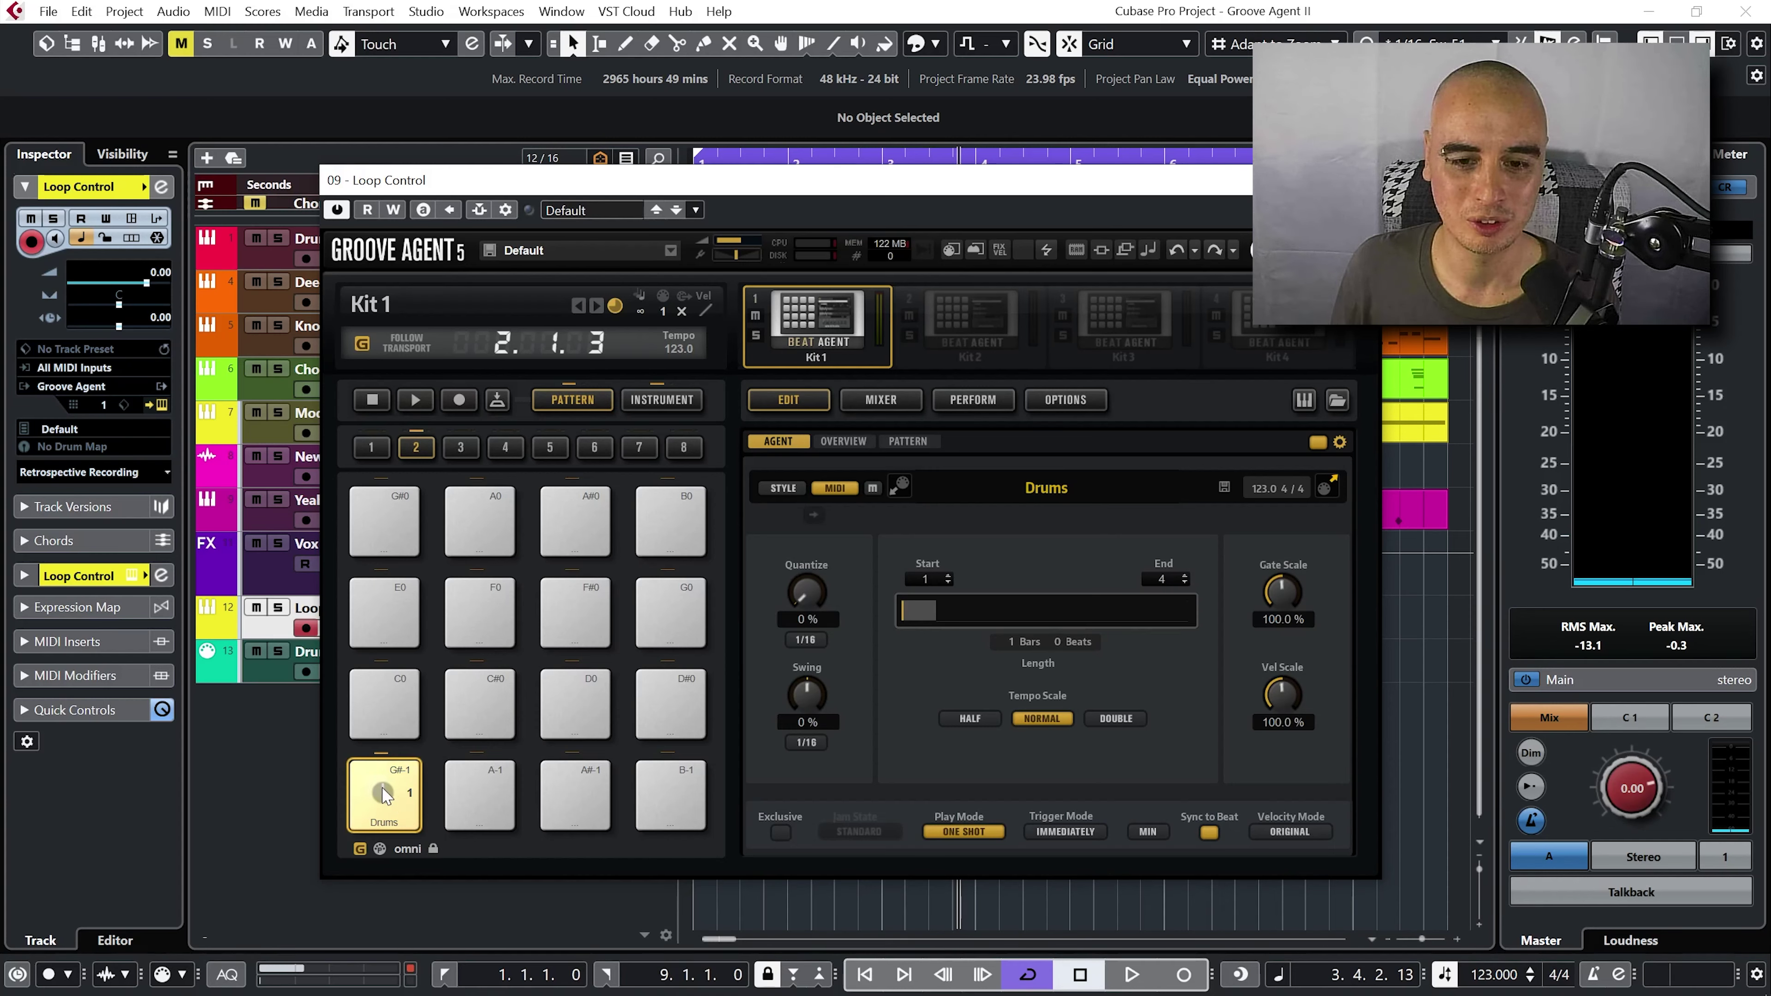
pyautogui.click(384, 795)
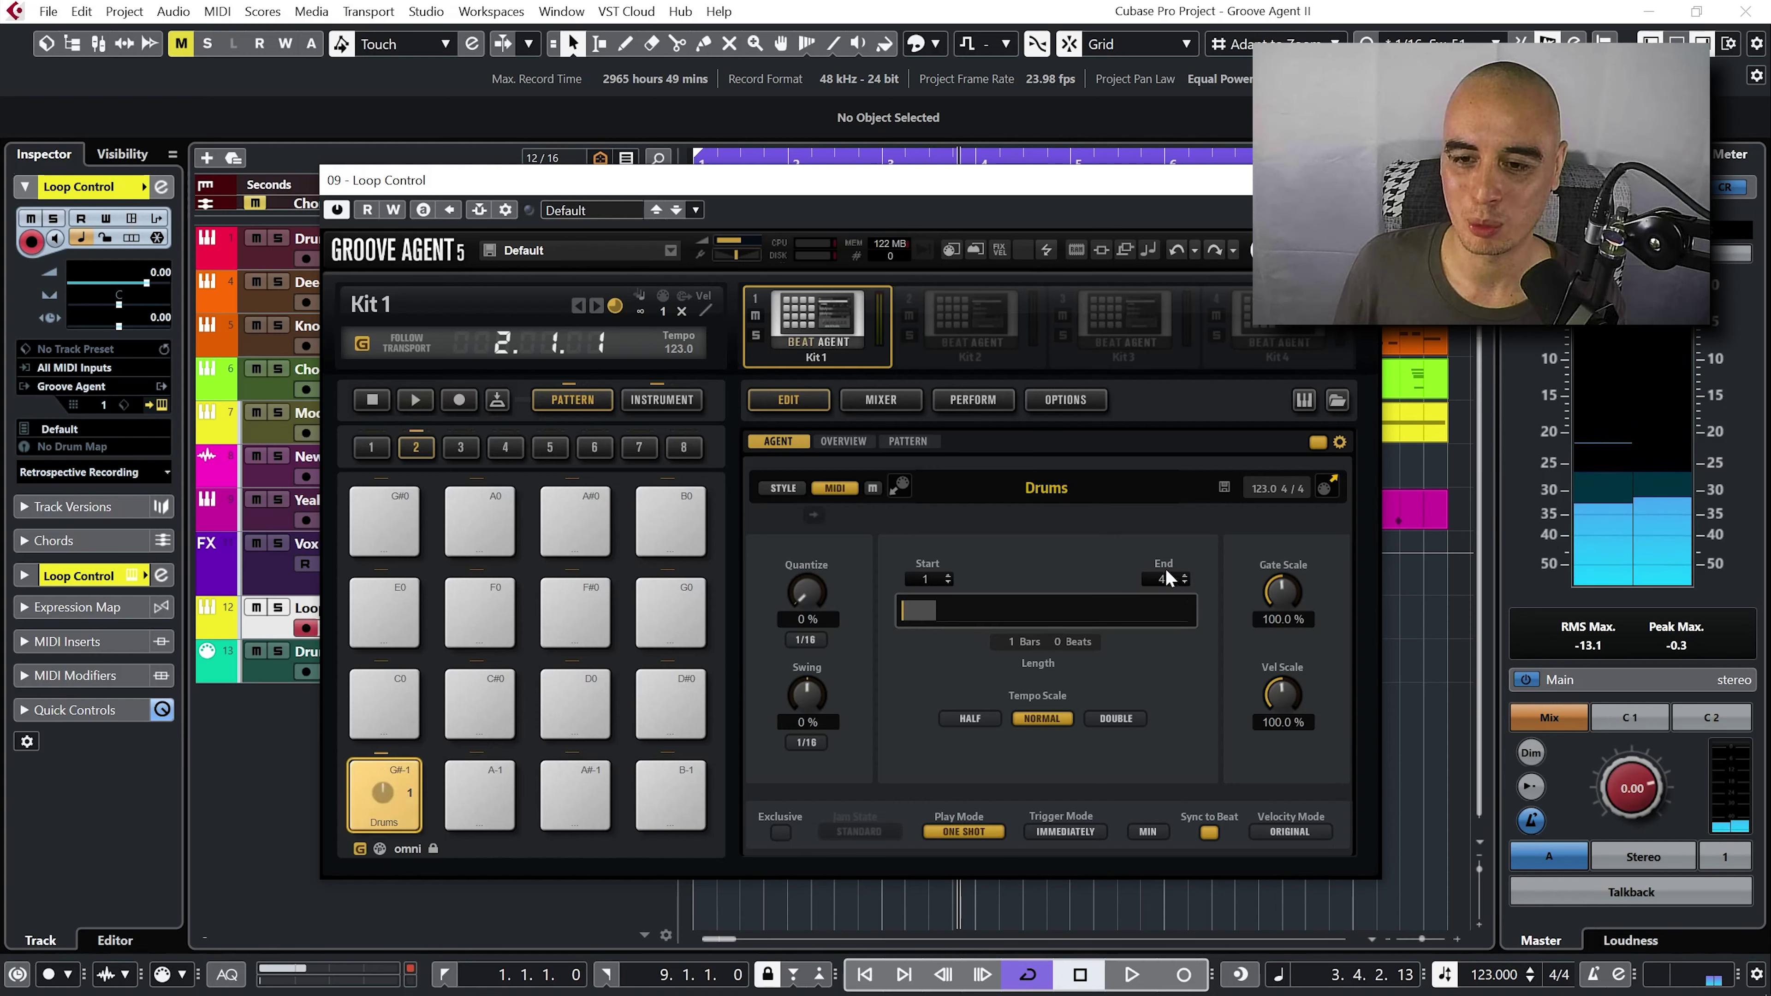
pyautogui.moveTo(1165, 579); pyautogui.dragTo(1172, 482)
pyautogui.click(964, 831)
pyautogui.click(964, 782)
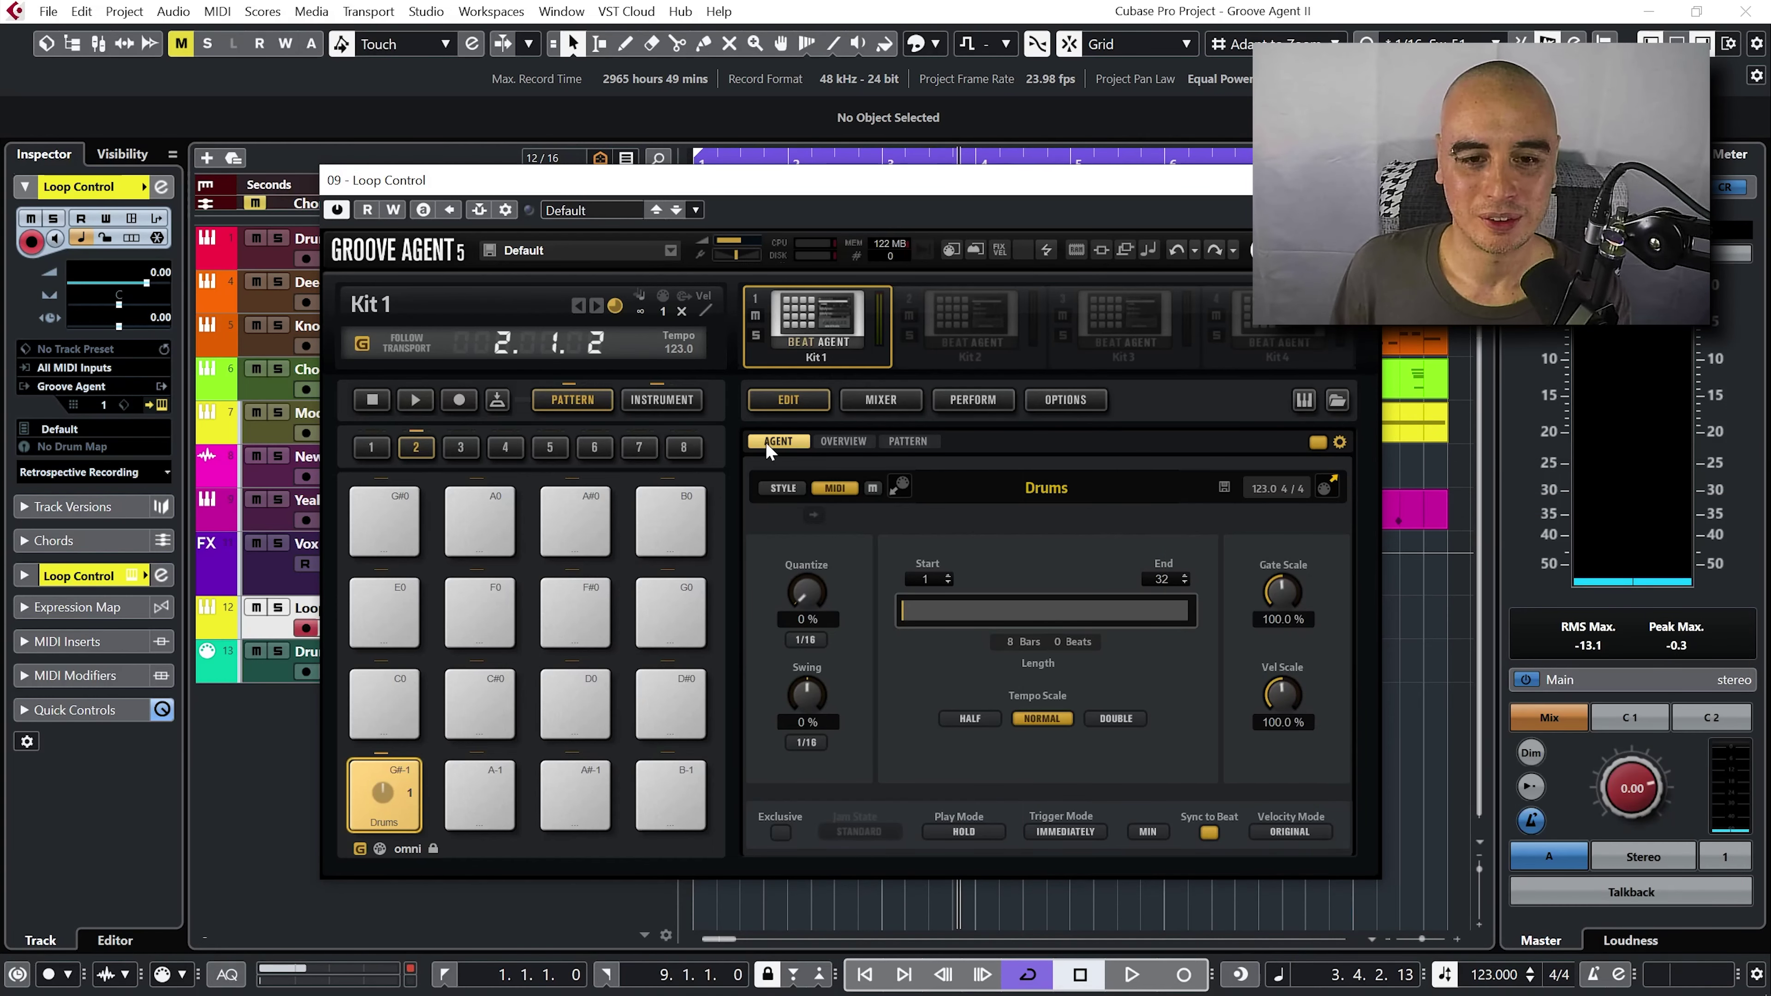
# - View the pattern overview, open the Drums pattern in the pattern editor and set its visibility to Show Keys with Events
pyautogui.click(845, 441)
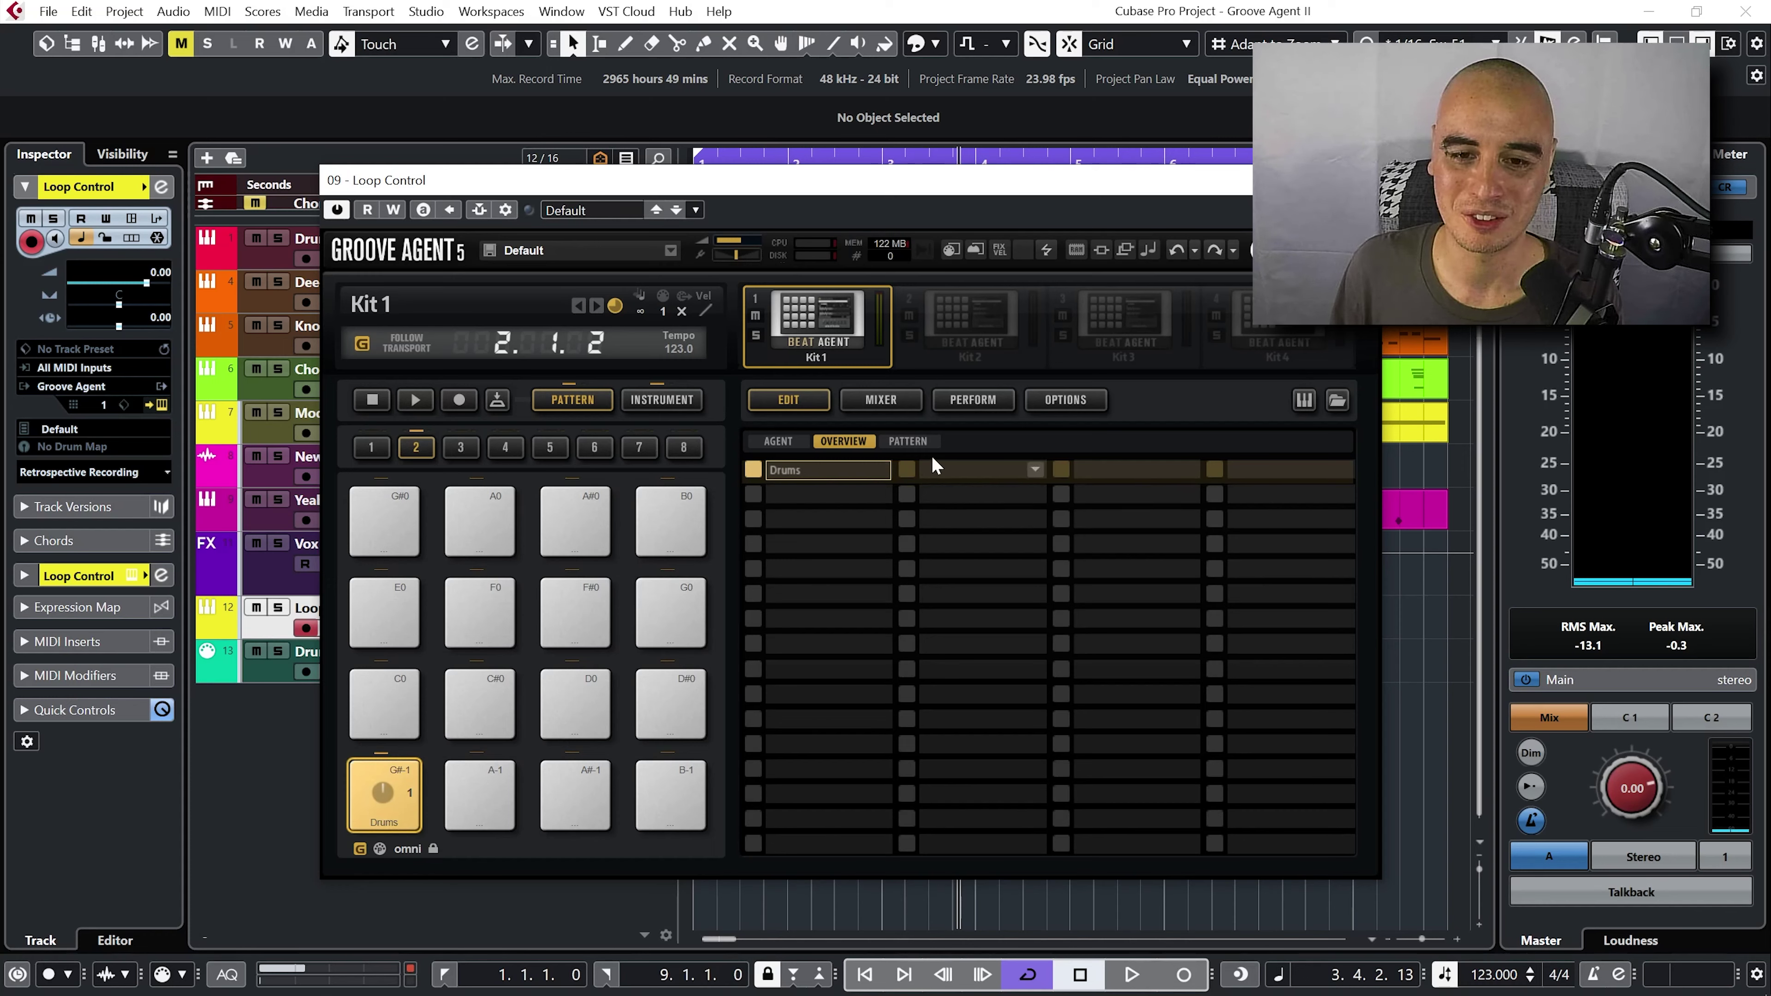
pyautogui.click(924, 442)
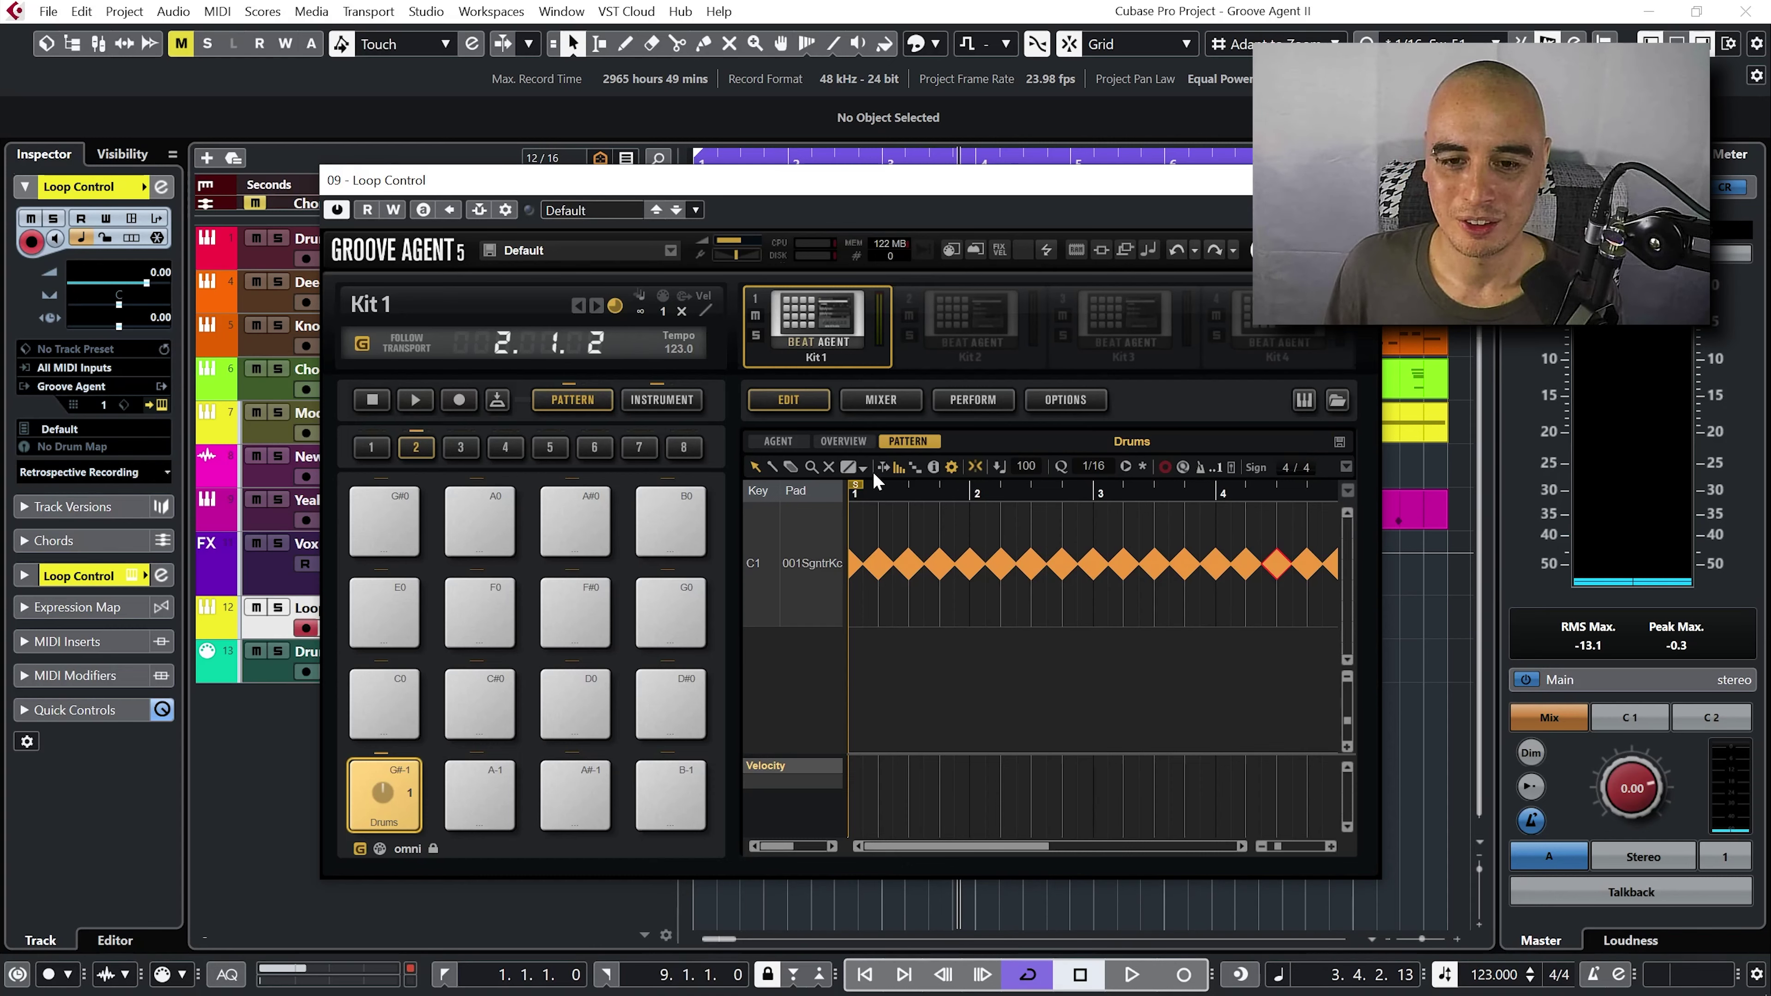
pyautogui.click(953, 469)
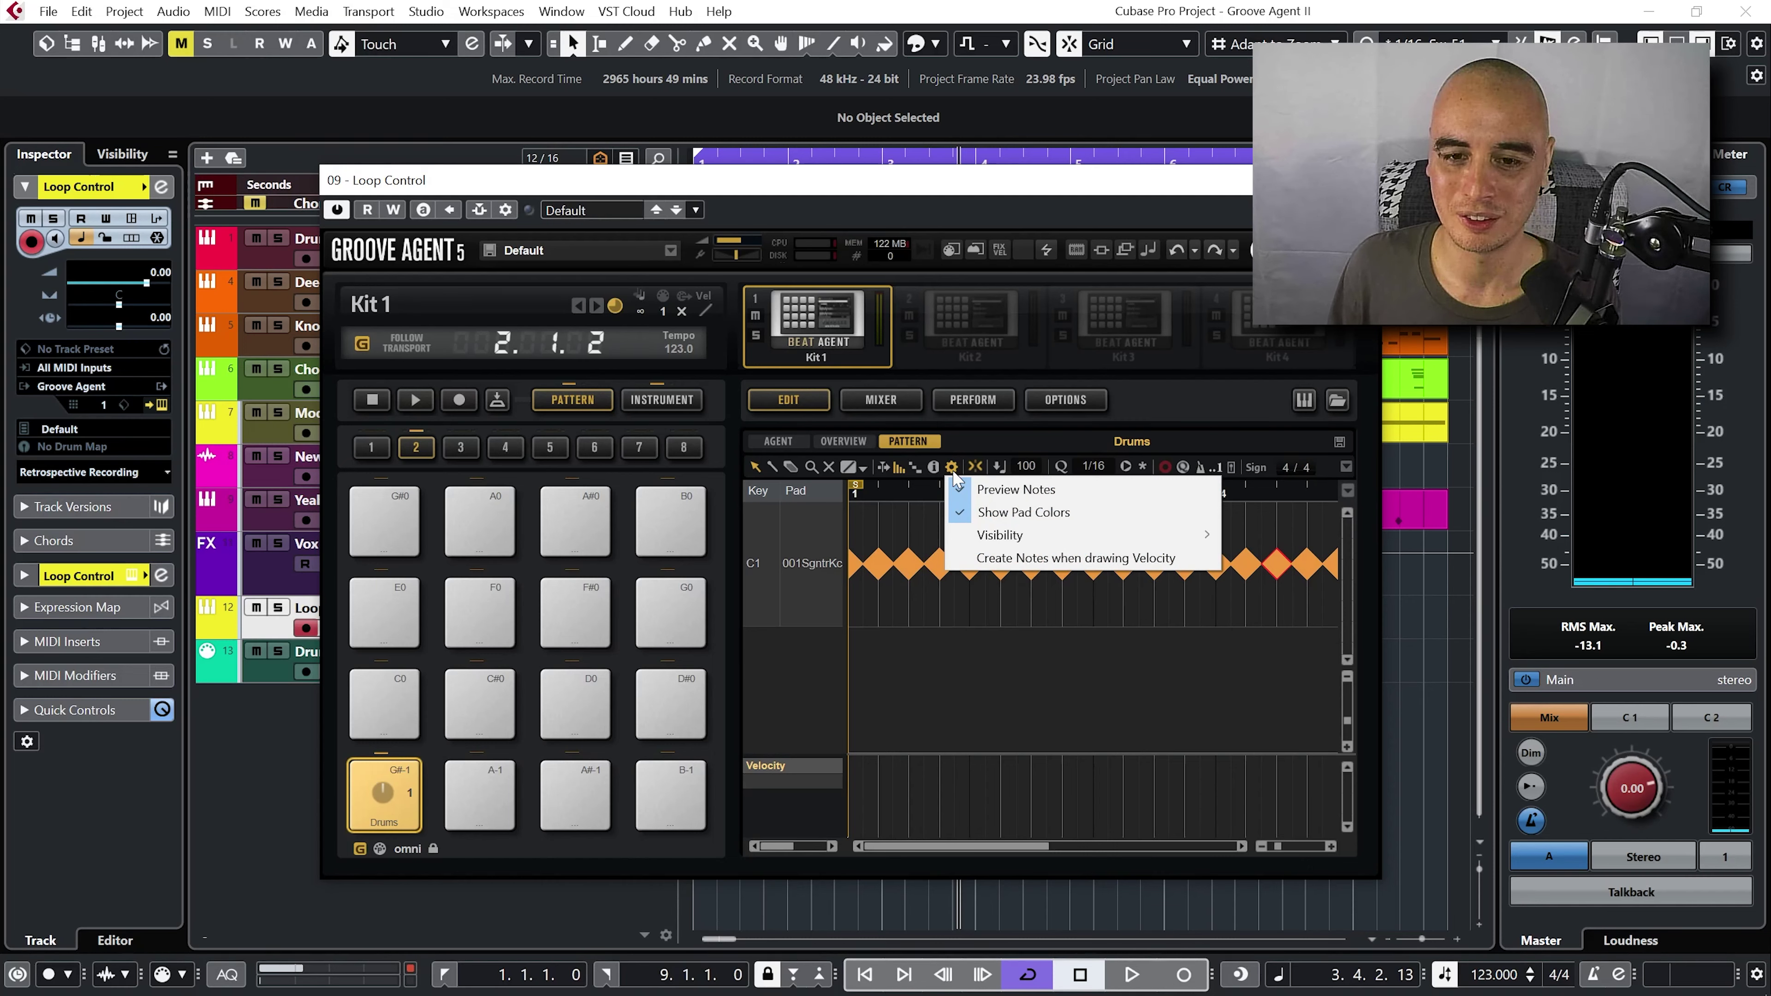
pyautogui.moveTo(1002, 536)
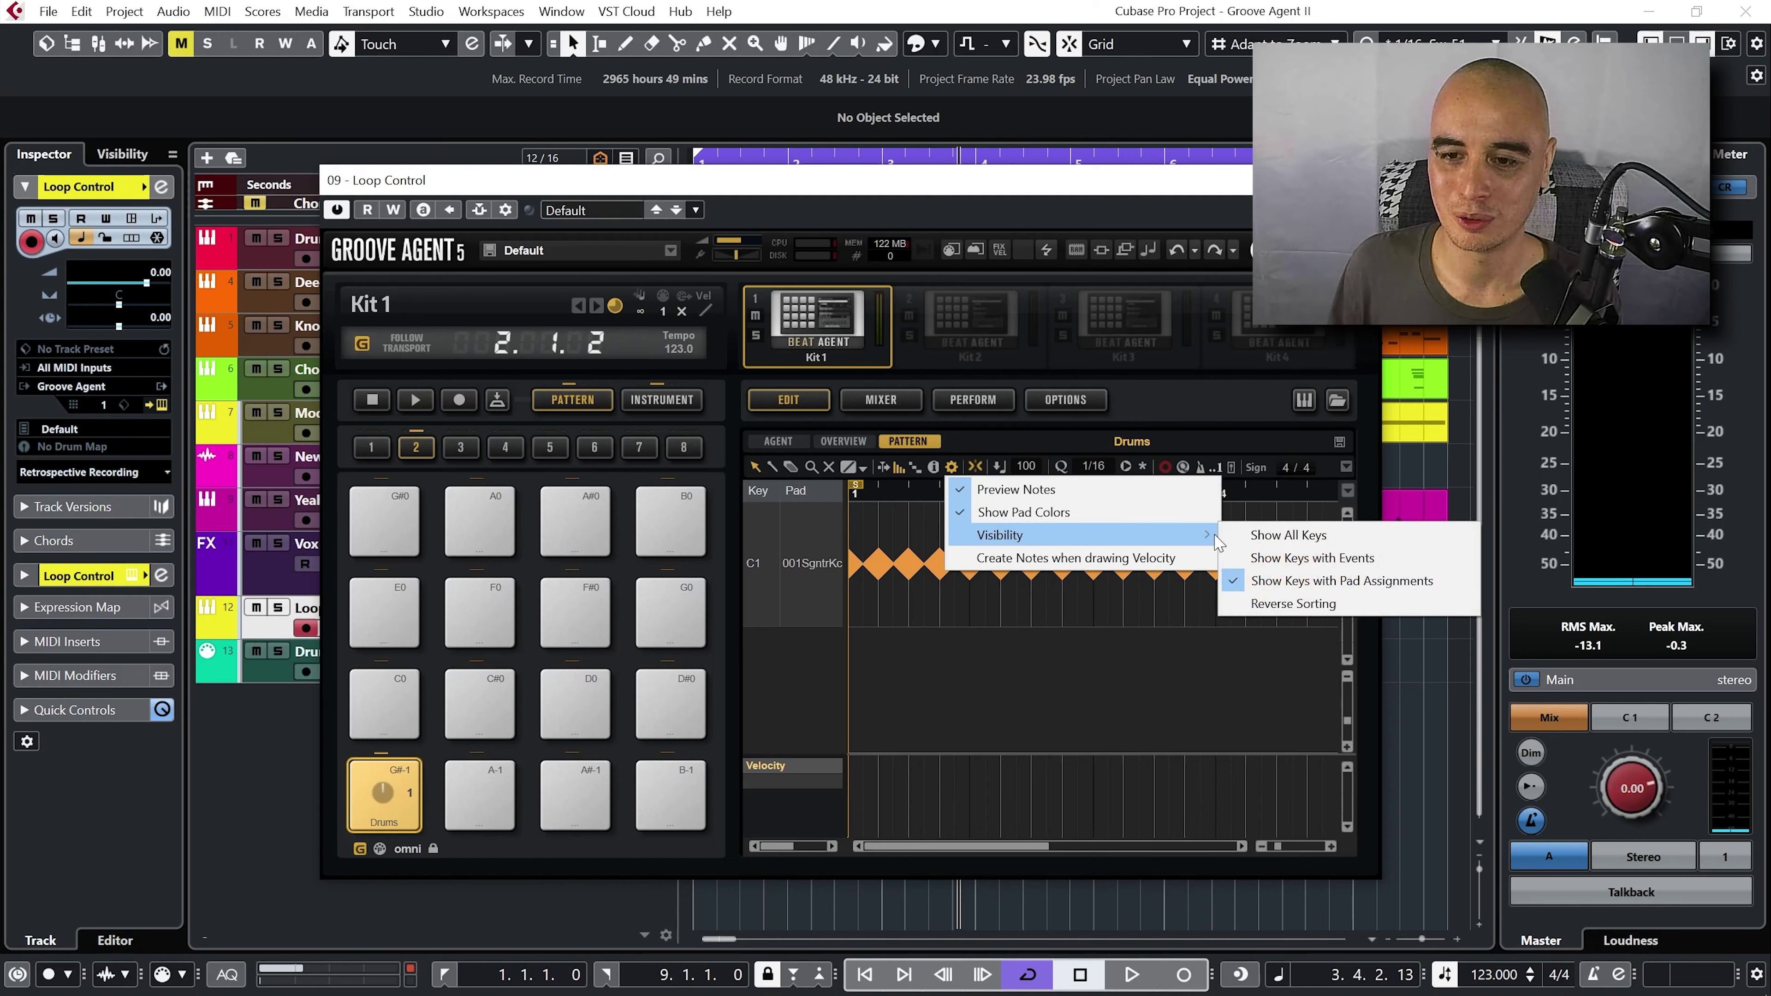
pyautogui.click(1311, 559)
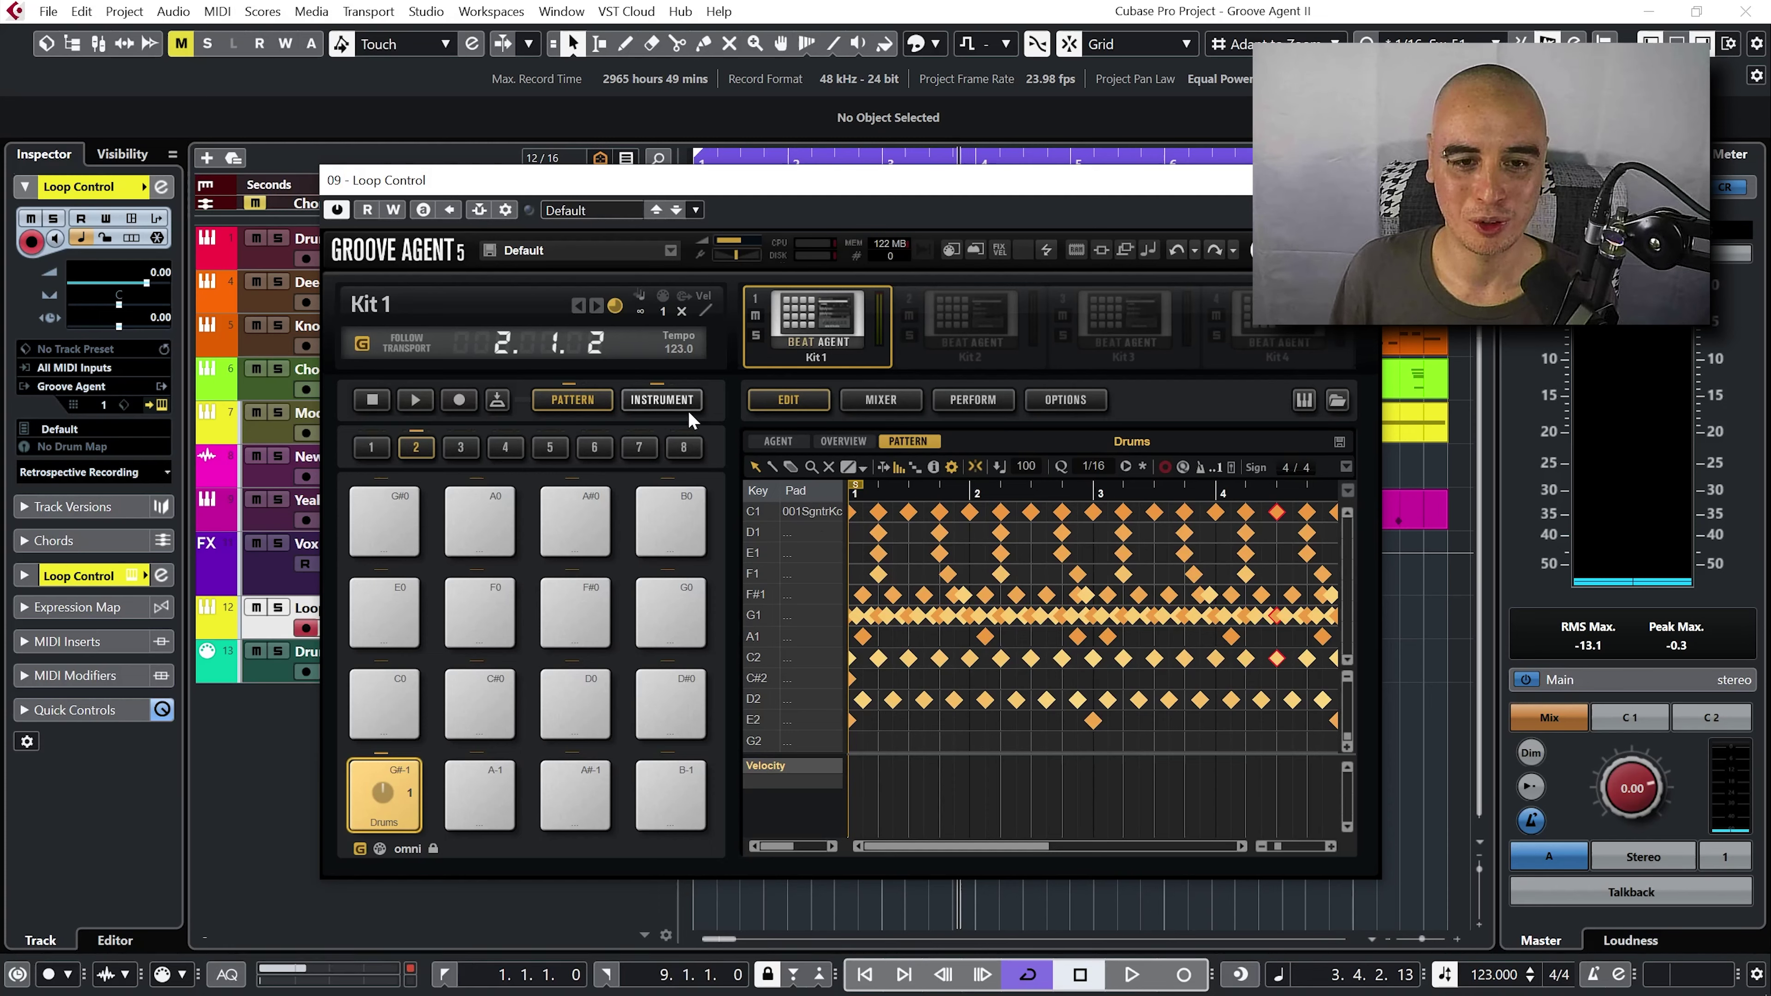
# - Switch Loop Control's Groove Agent to its instrument pads and arrange its window beside the Drums track's Groove Agent window
pyautogui.click(676, 401)
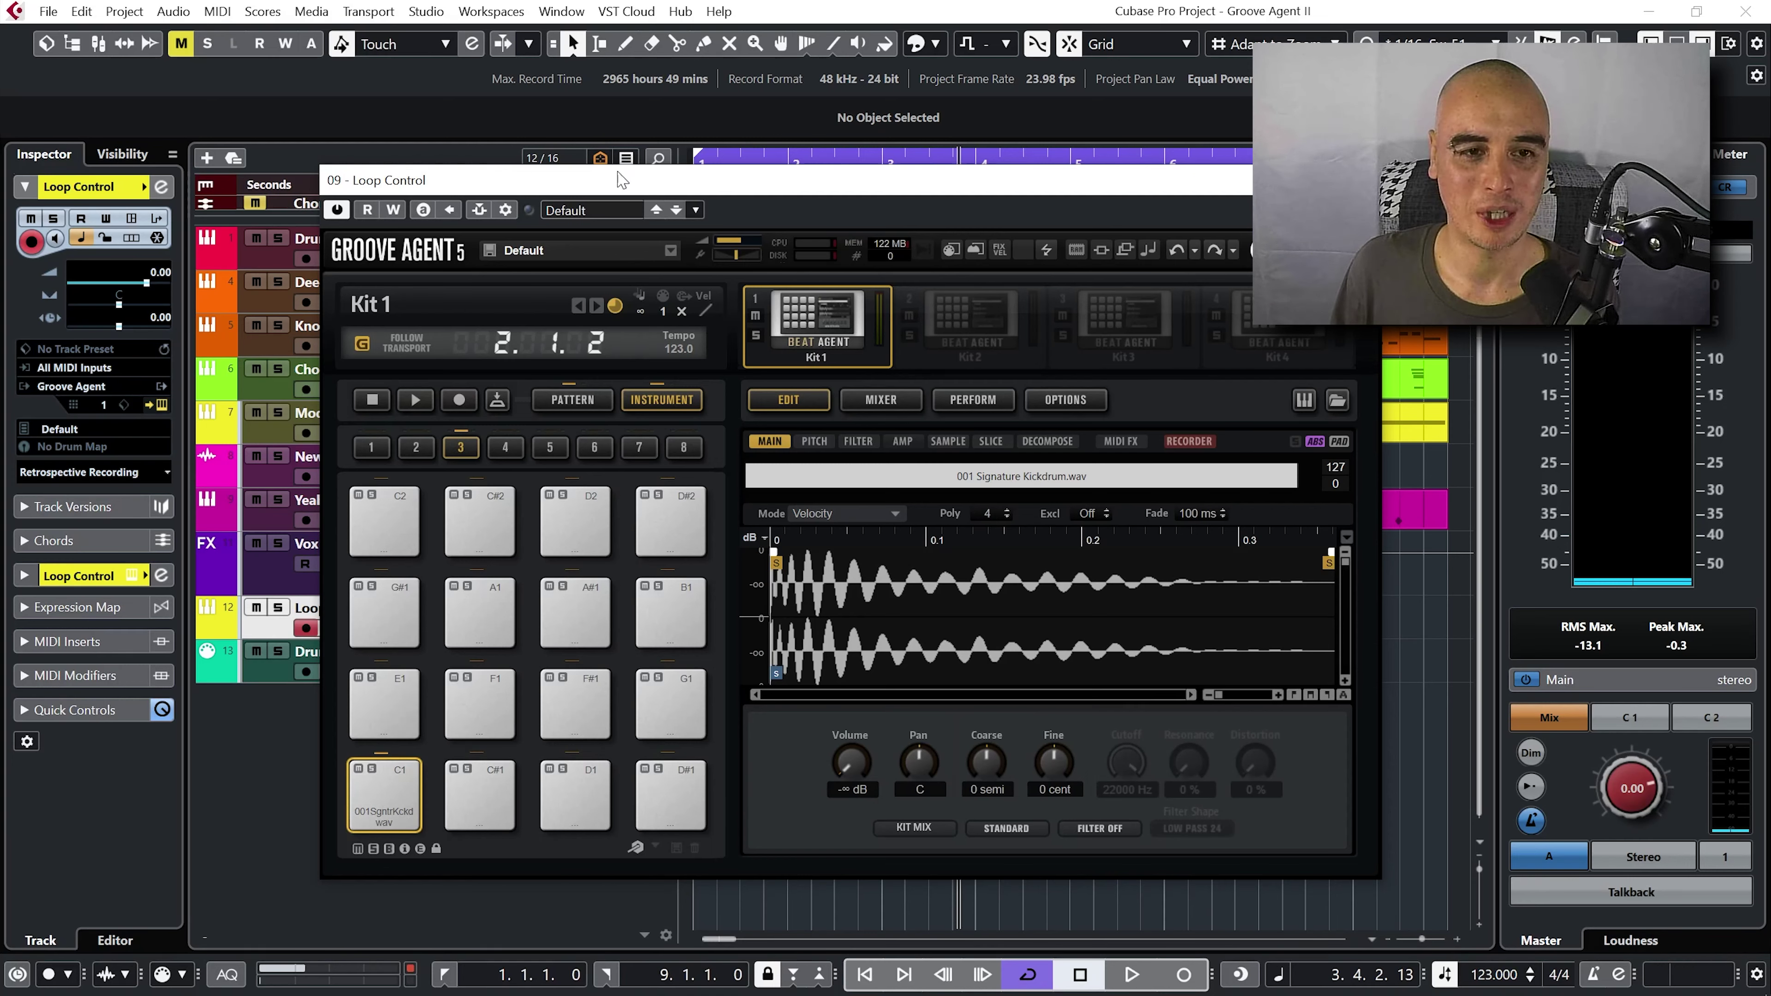
pyautogui.hotkey('ctrl', 'w')
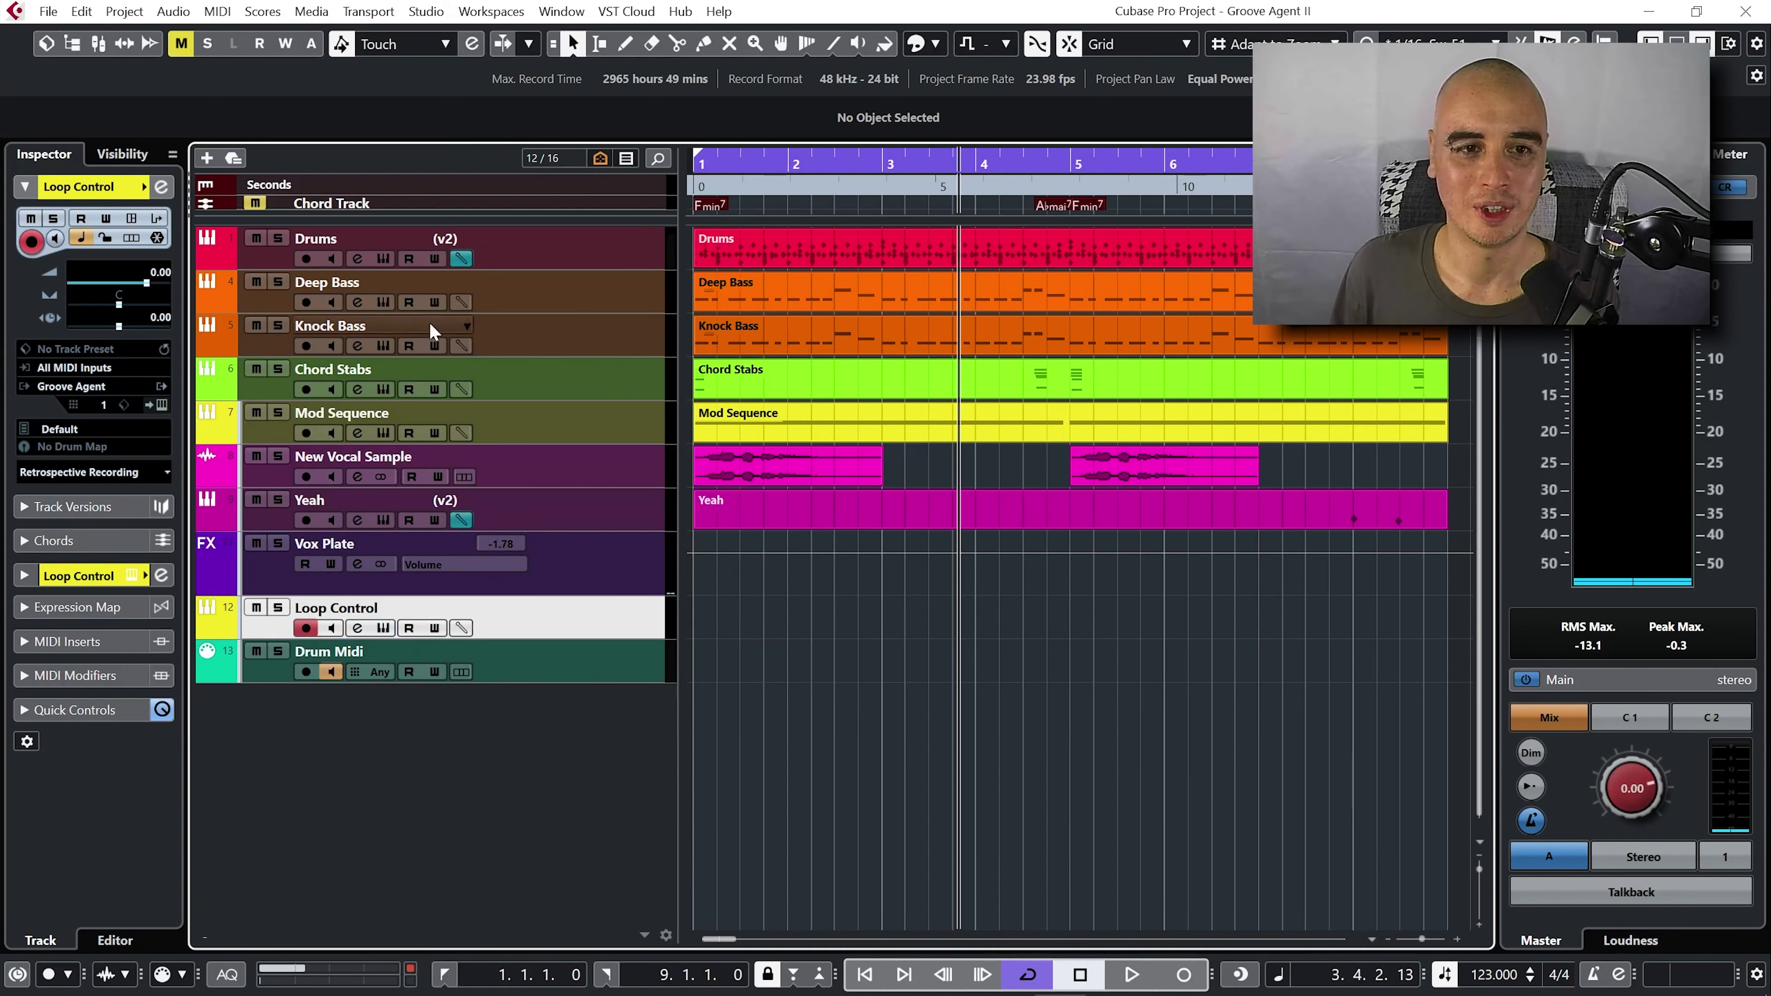
pyautogui.click(383, 258)
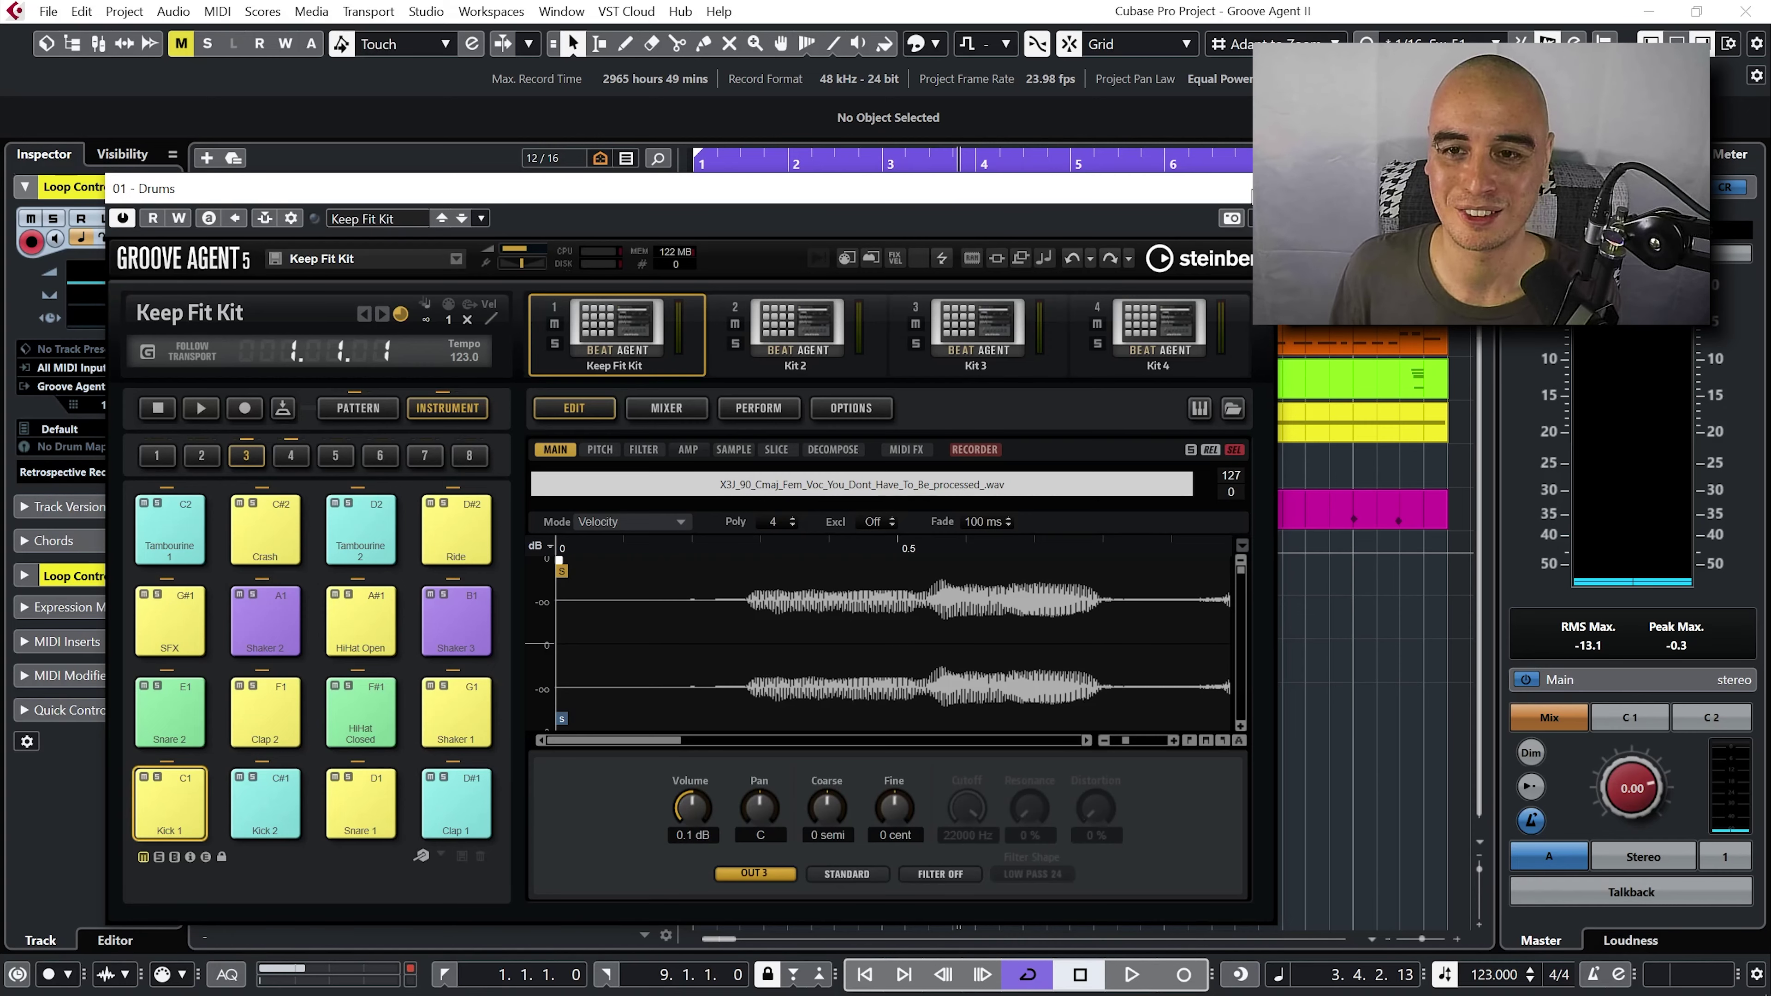
pyautogui.click(1257, 189)
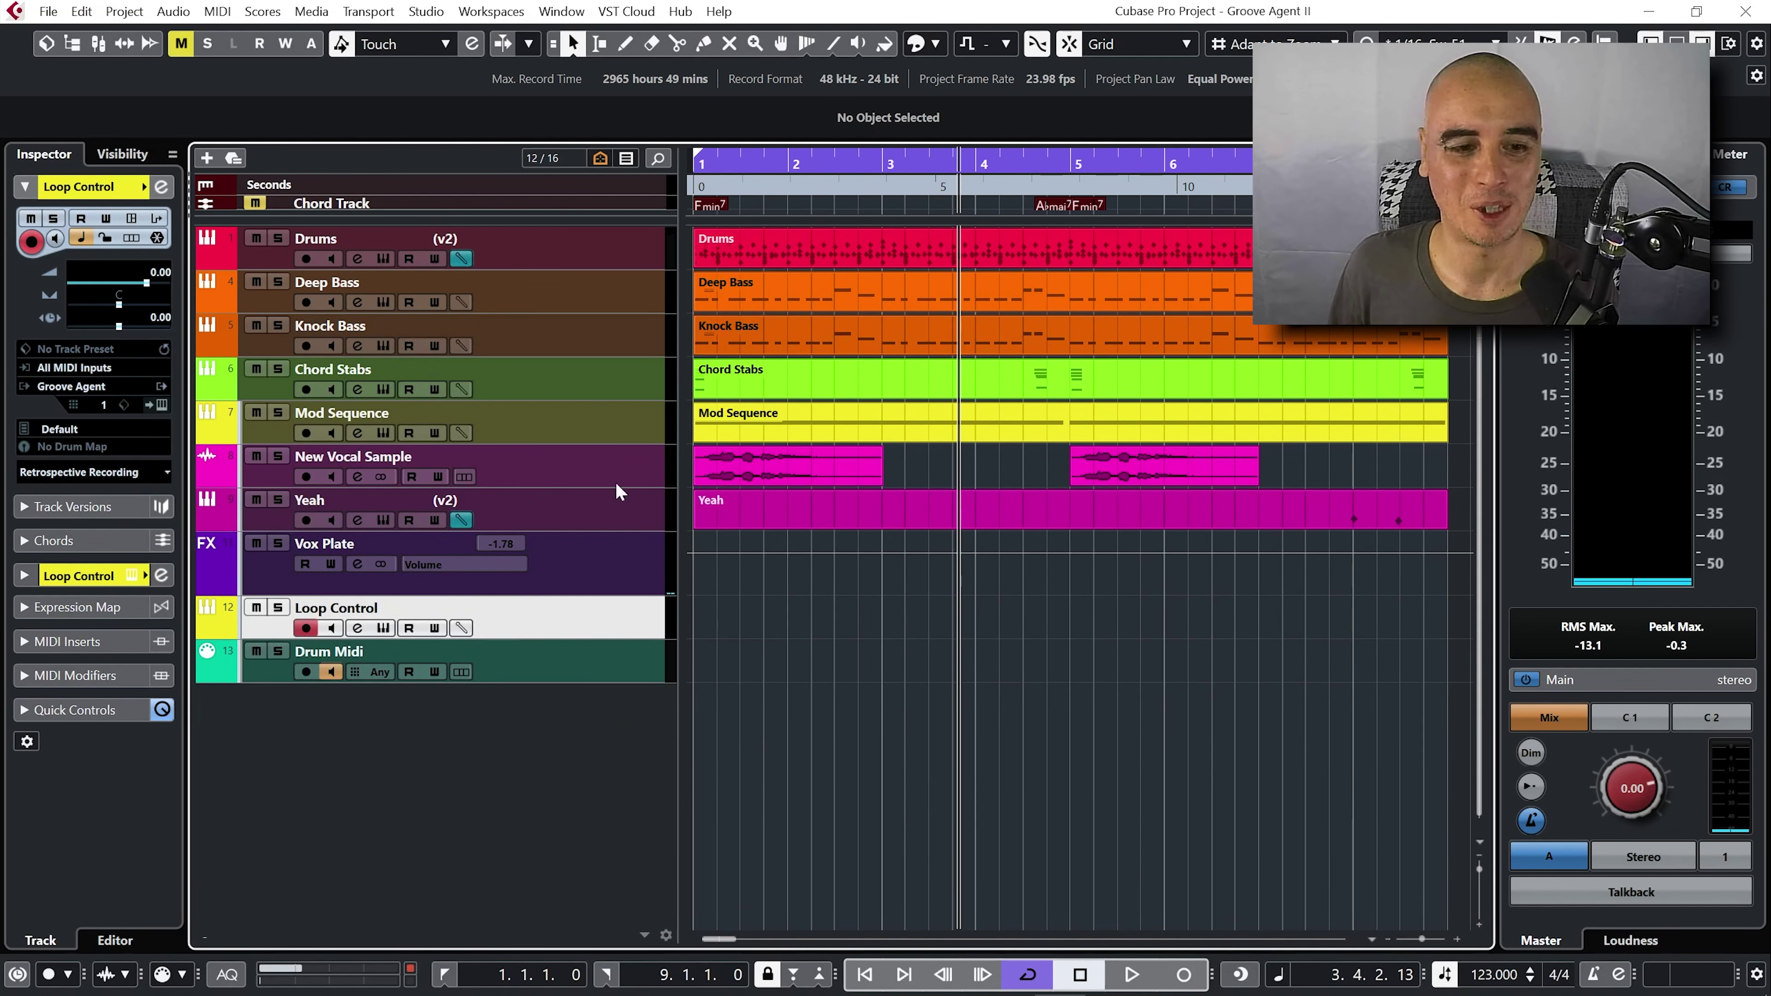
pyautogui.click(383, 627)
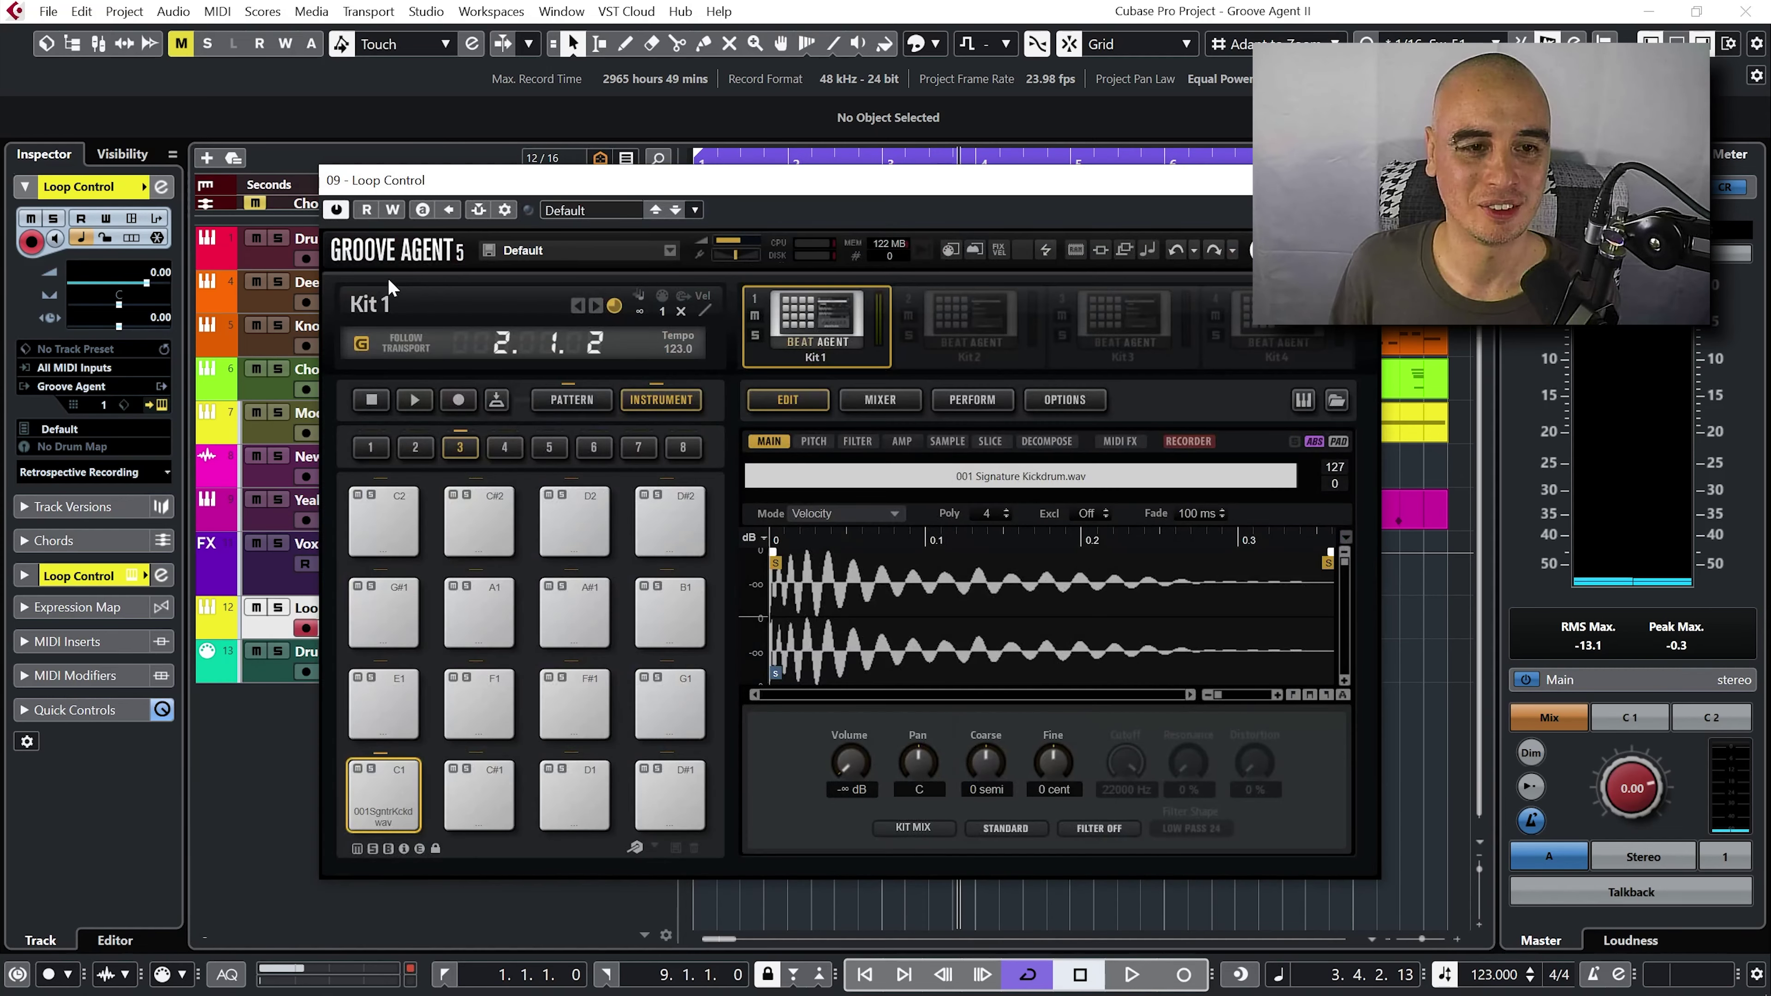
pyautogui.moveTo(474, 195); pyautogui.dragTo(607, 197)
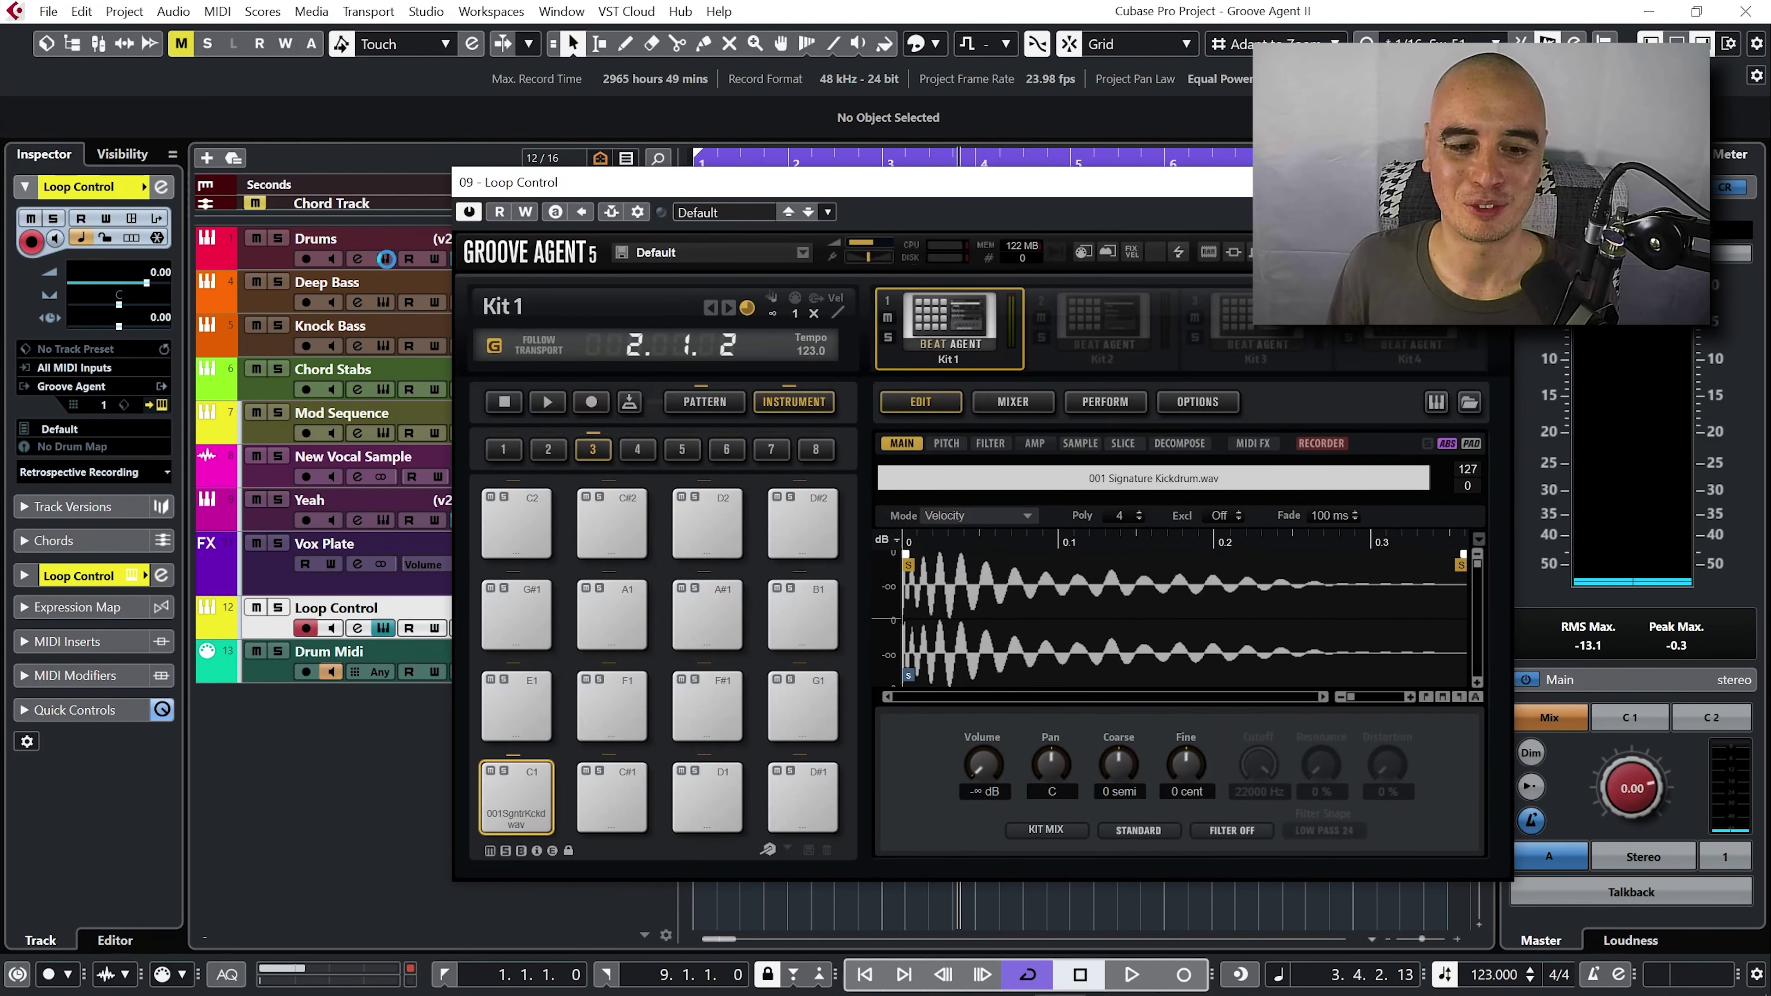
pyautogui.click(386, 259)
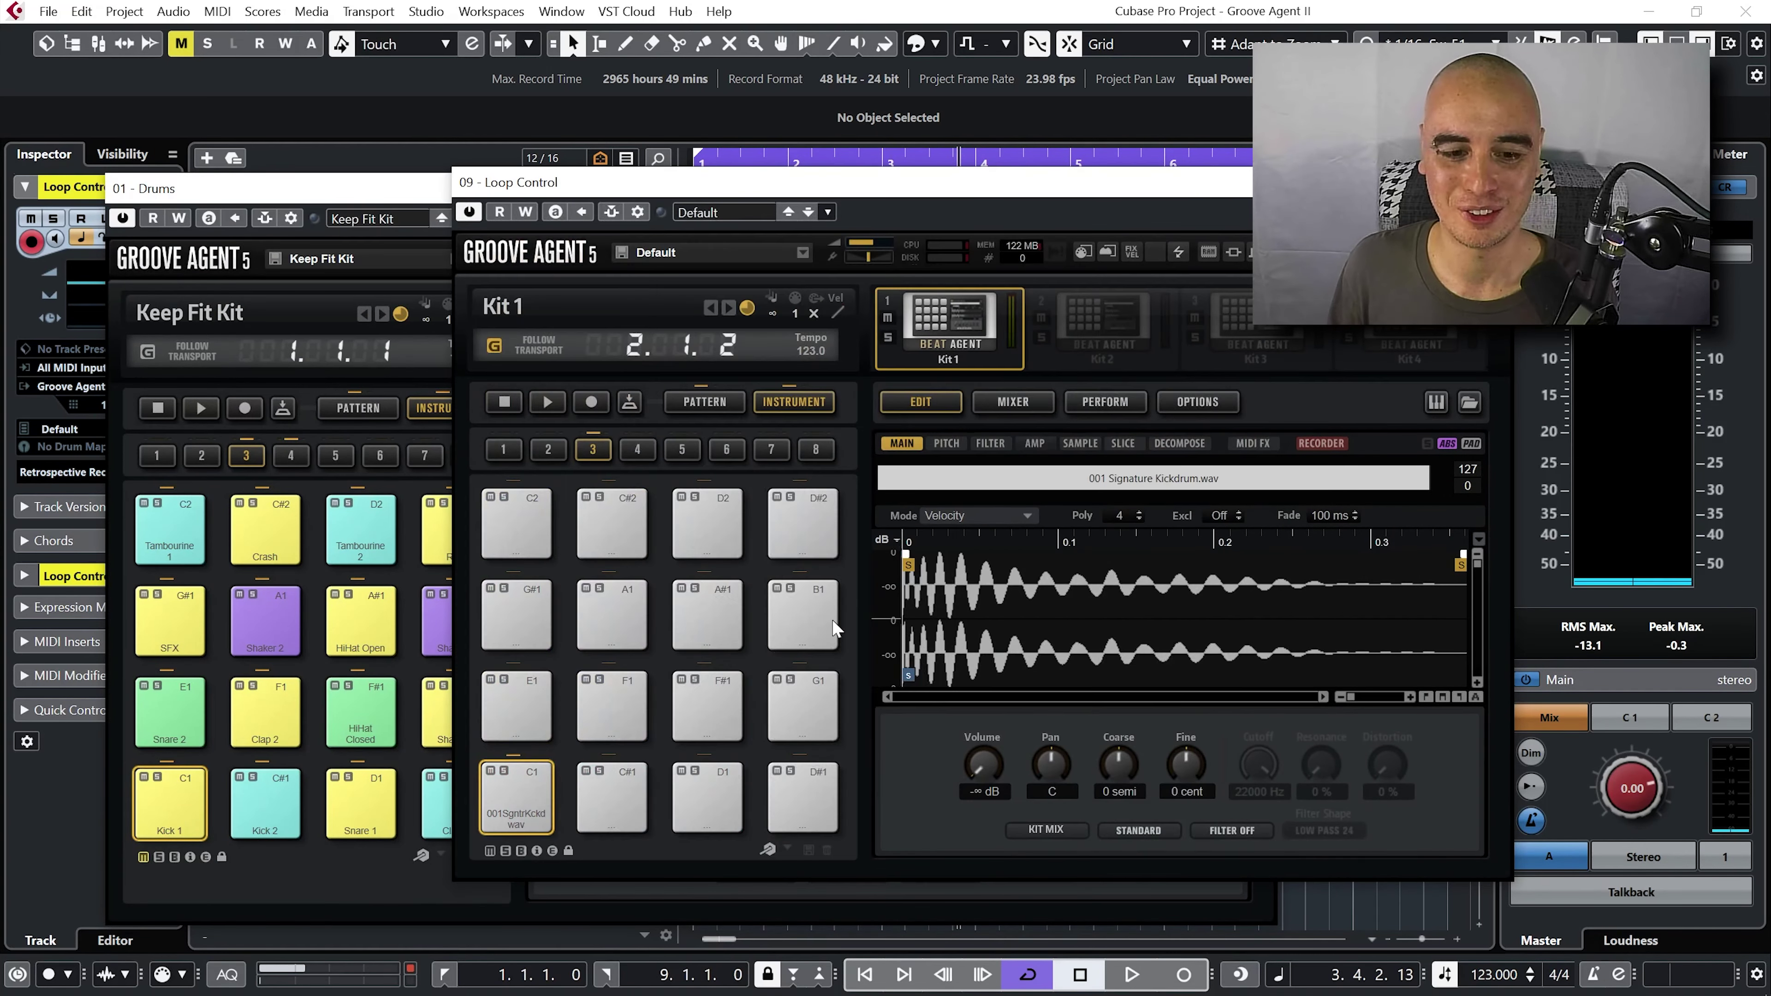
# - Rename Loop Control's instrument pads in groups 3 and 4 to match the Drums kit, from Kick 1 on C1 to Tom Fill on G2
pyautogui.click(516, 802)
pyautogui.moveTo(687, 184); pyautogui.dragTo(767, 233)
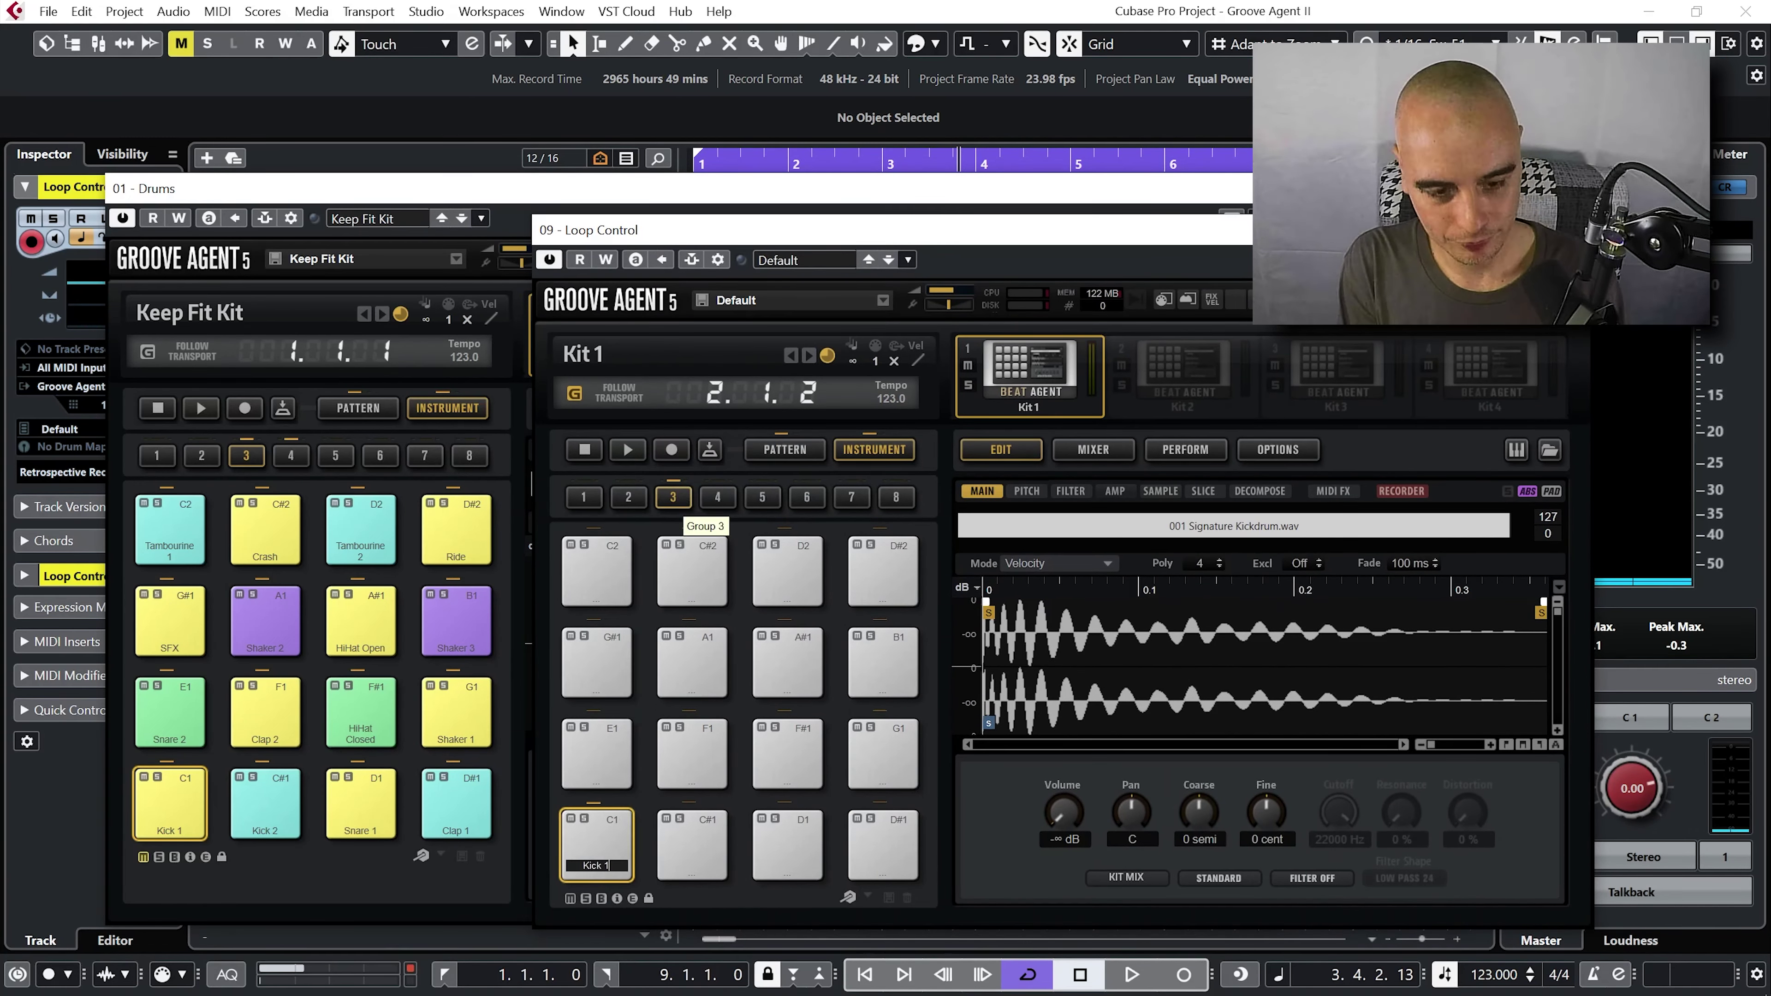
pyautogui.rightClick(811, 768)
pyautogui.press('Escape')
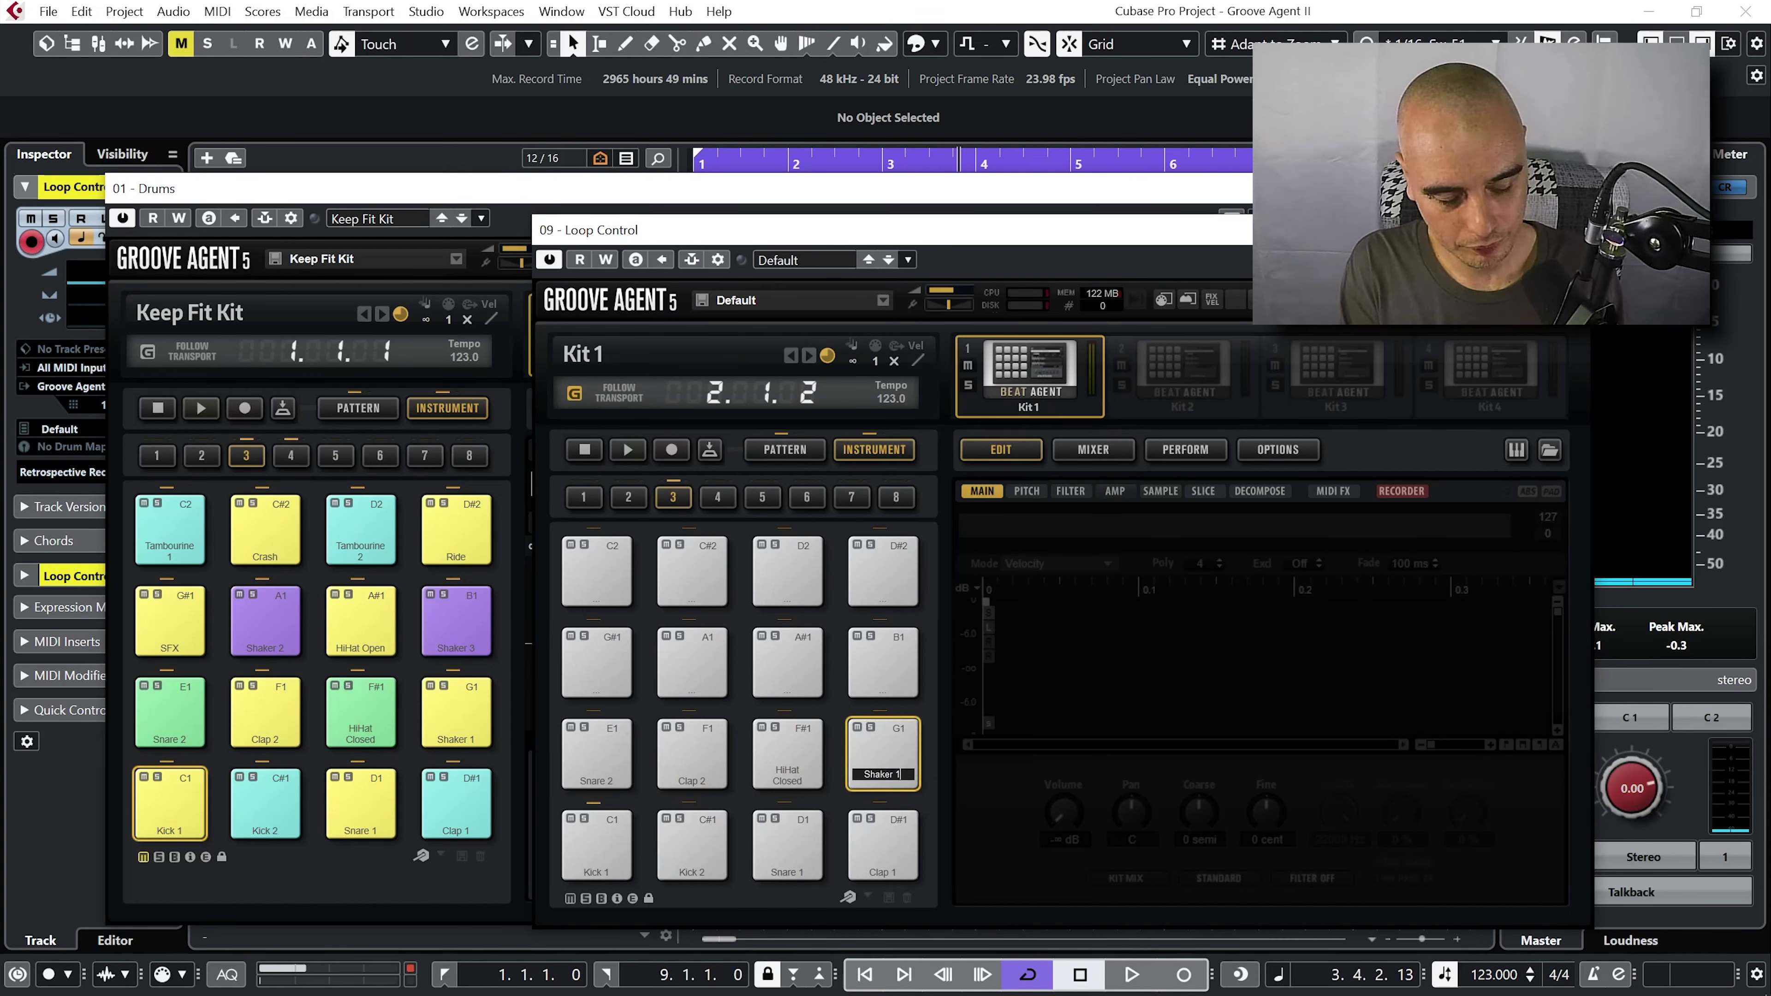
pyautogui.rightClick(654, 603)
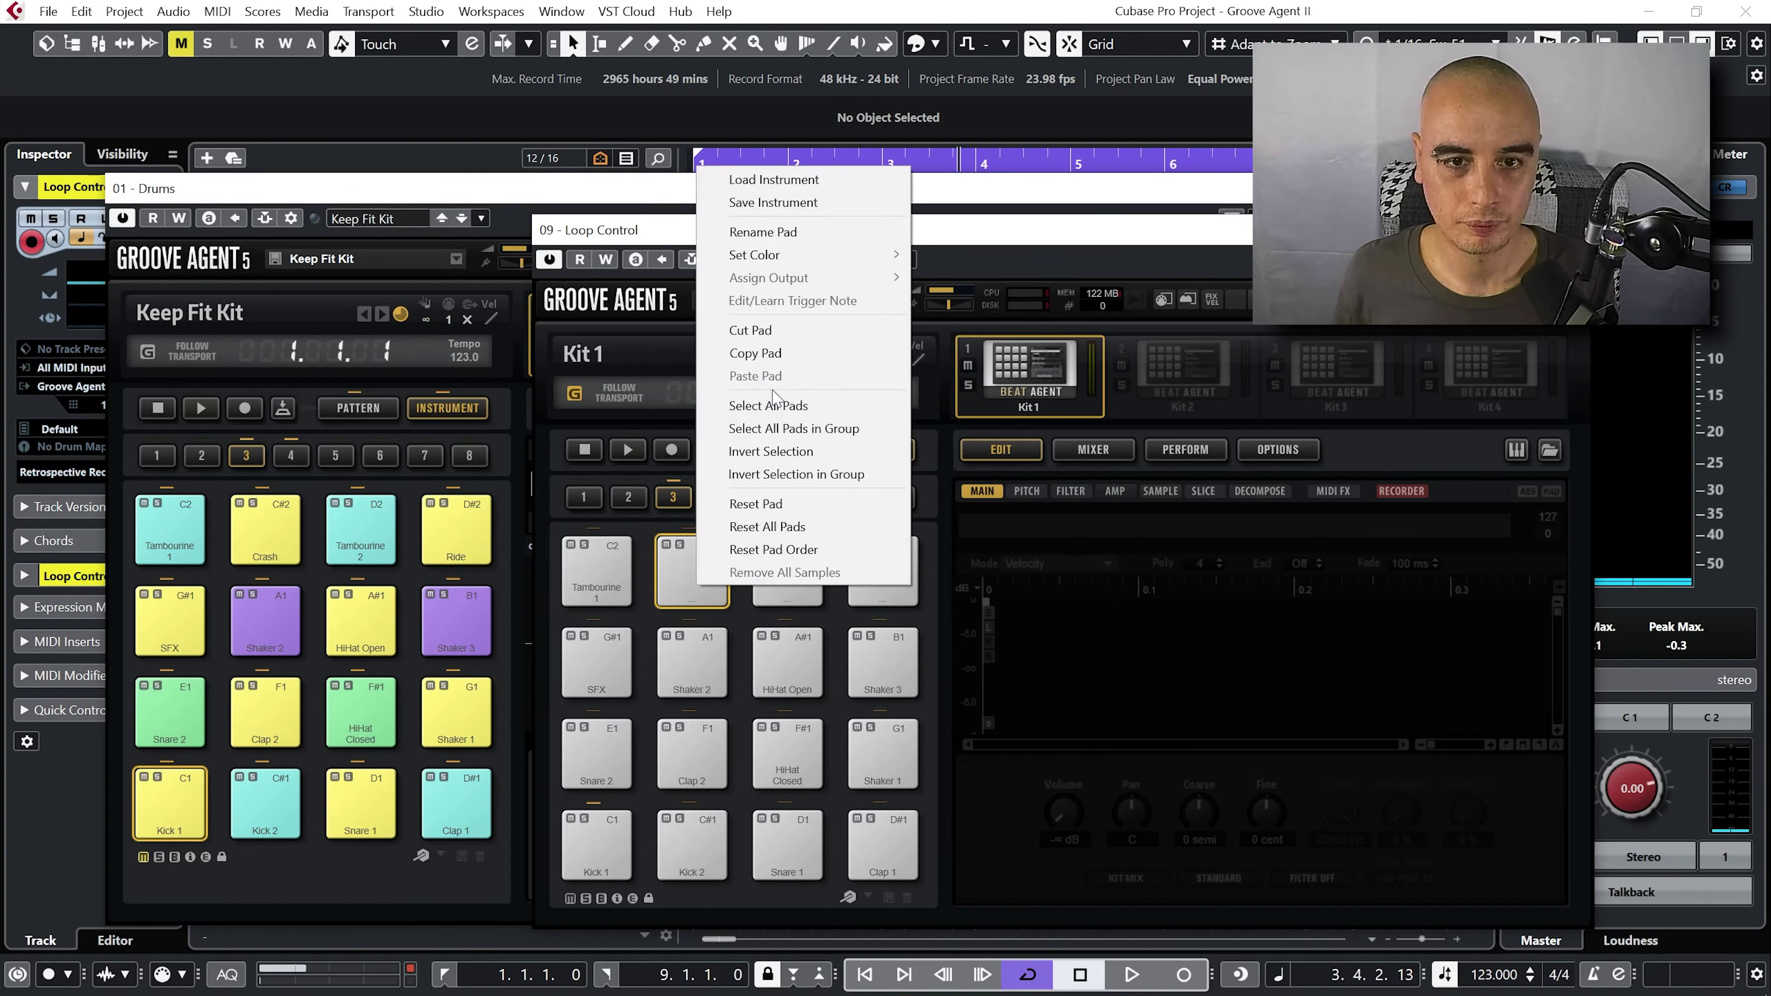
pyautogui.press('Escape')
pyautogui.click(717, 497)
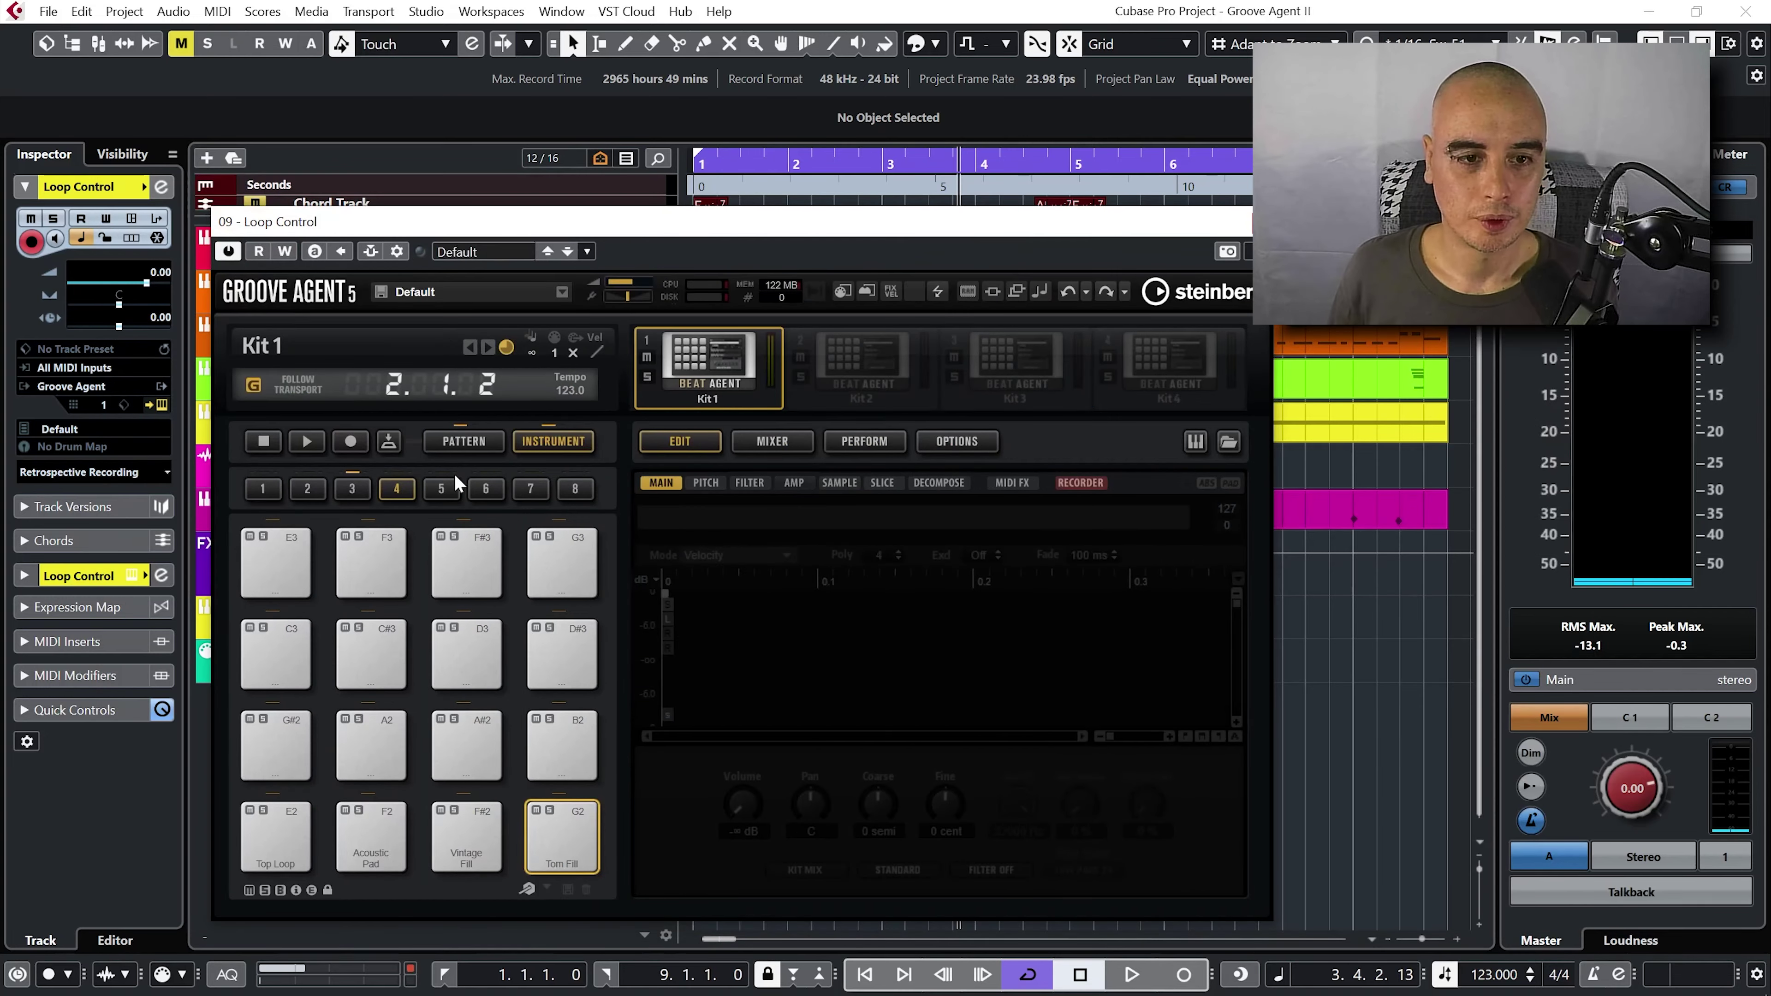
# - Return to the pattern pads and set the Drums pattern editor's visibility to Show Keys with Events
pyautogui.click(458, 446)
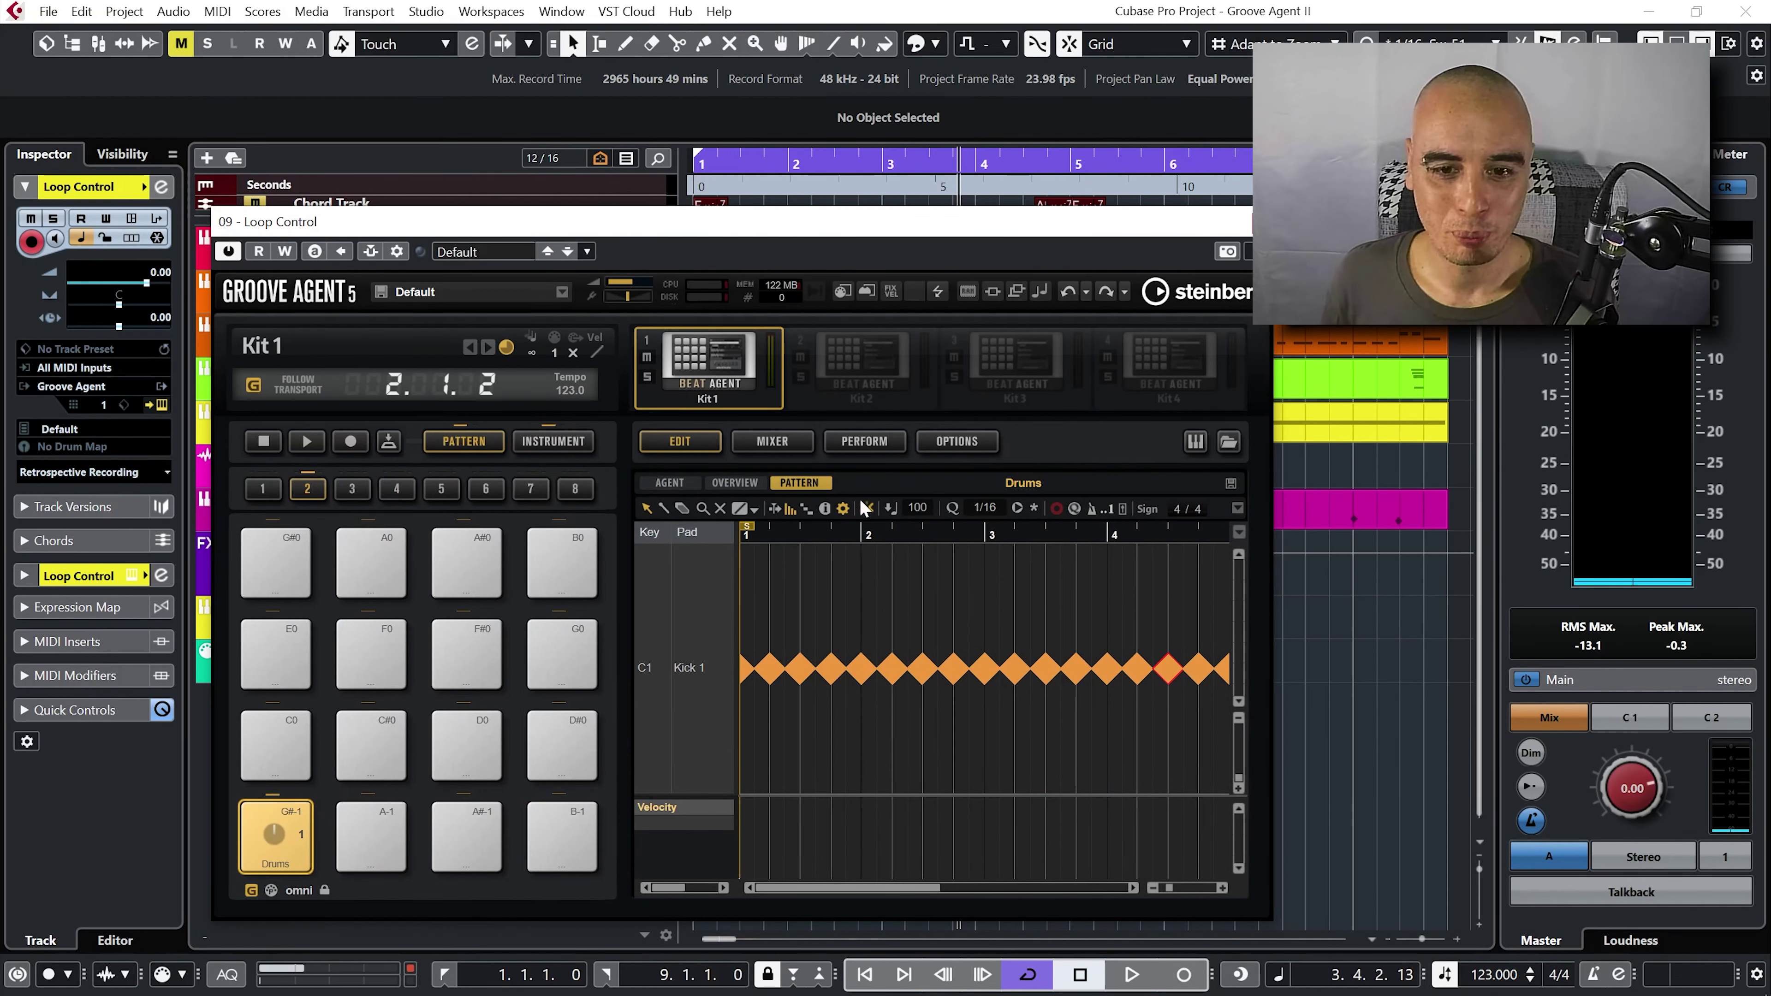
pyautogui.click(843, 509)
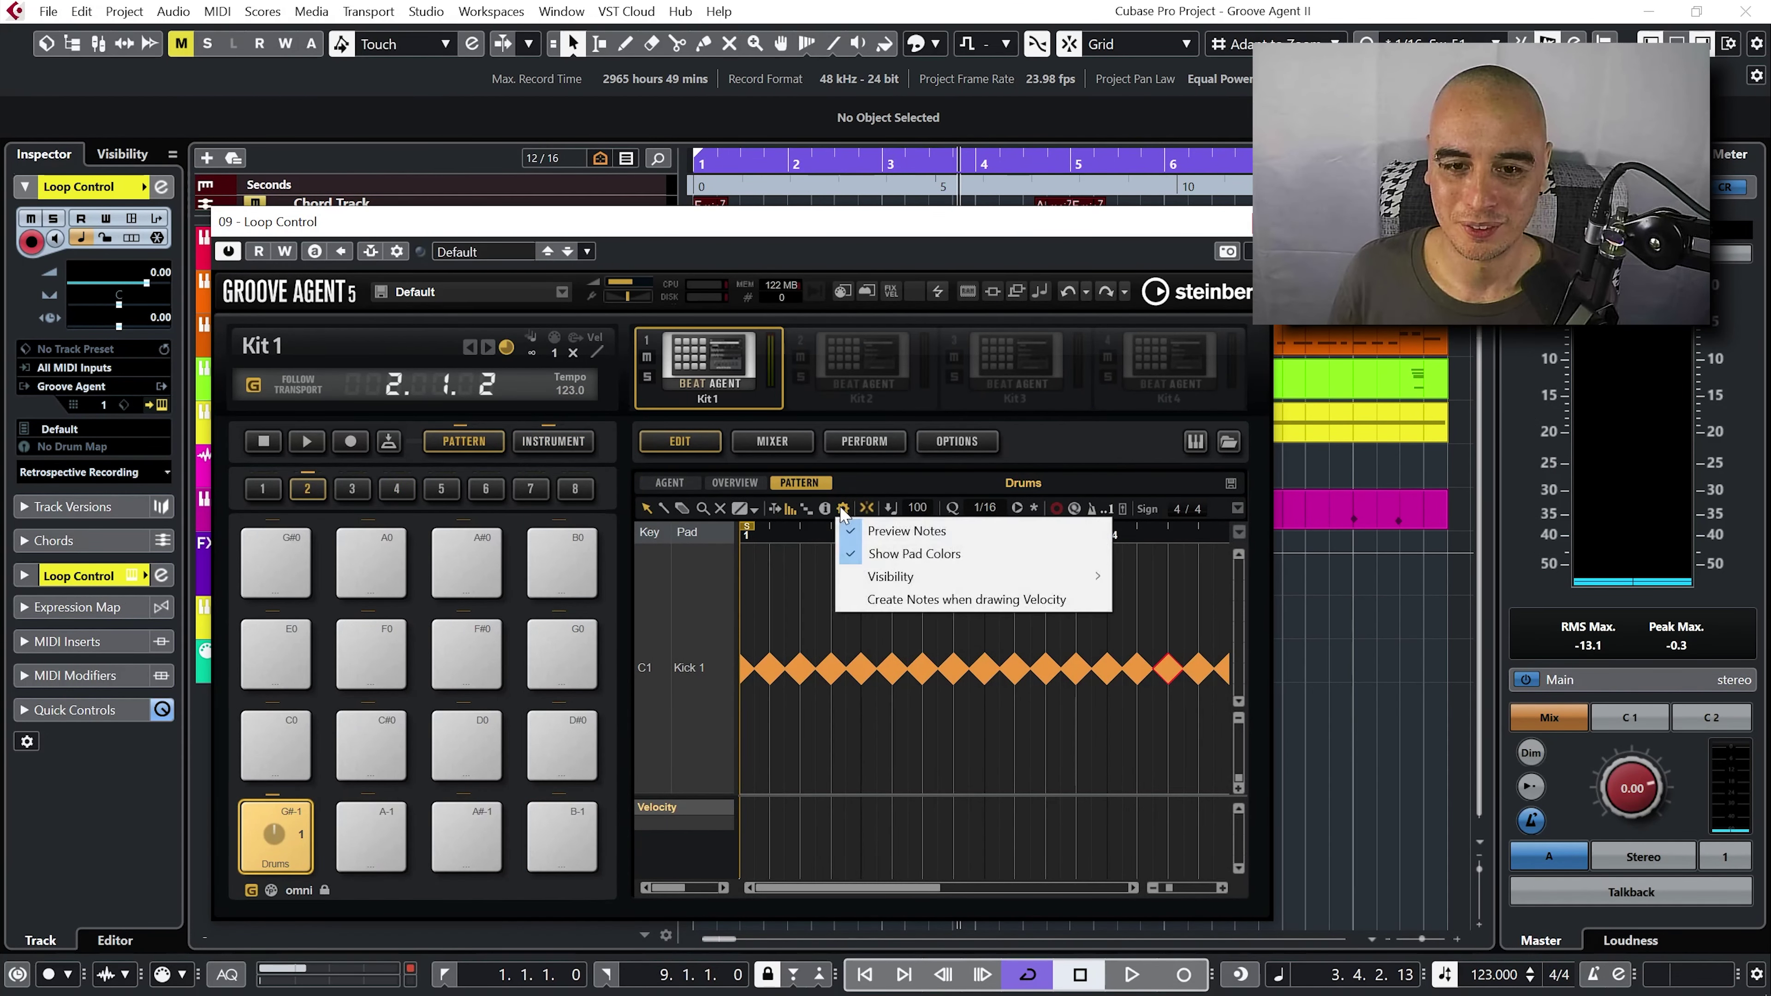
pyautogui.moveTo(945, 586)
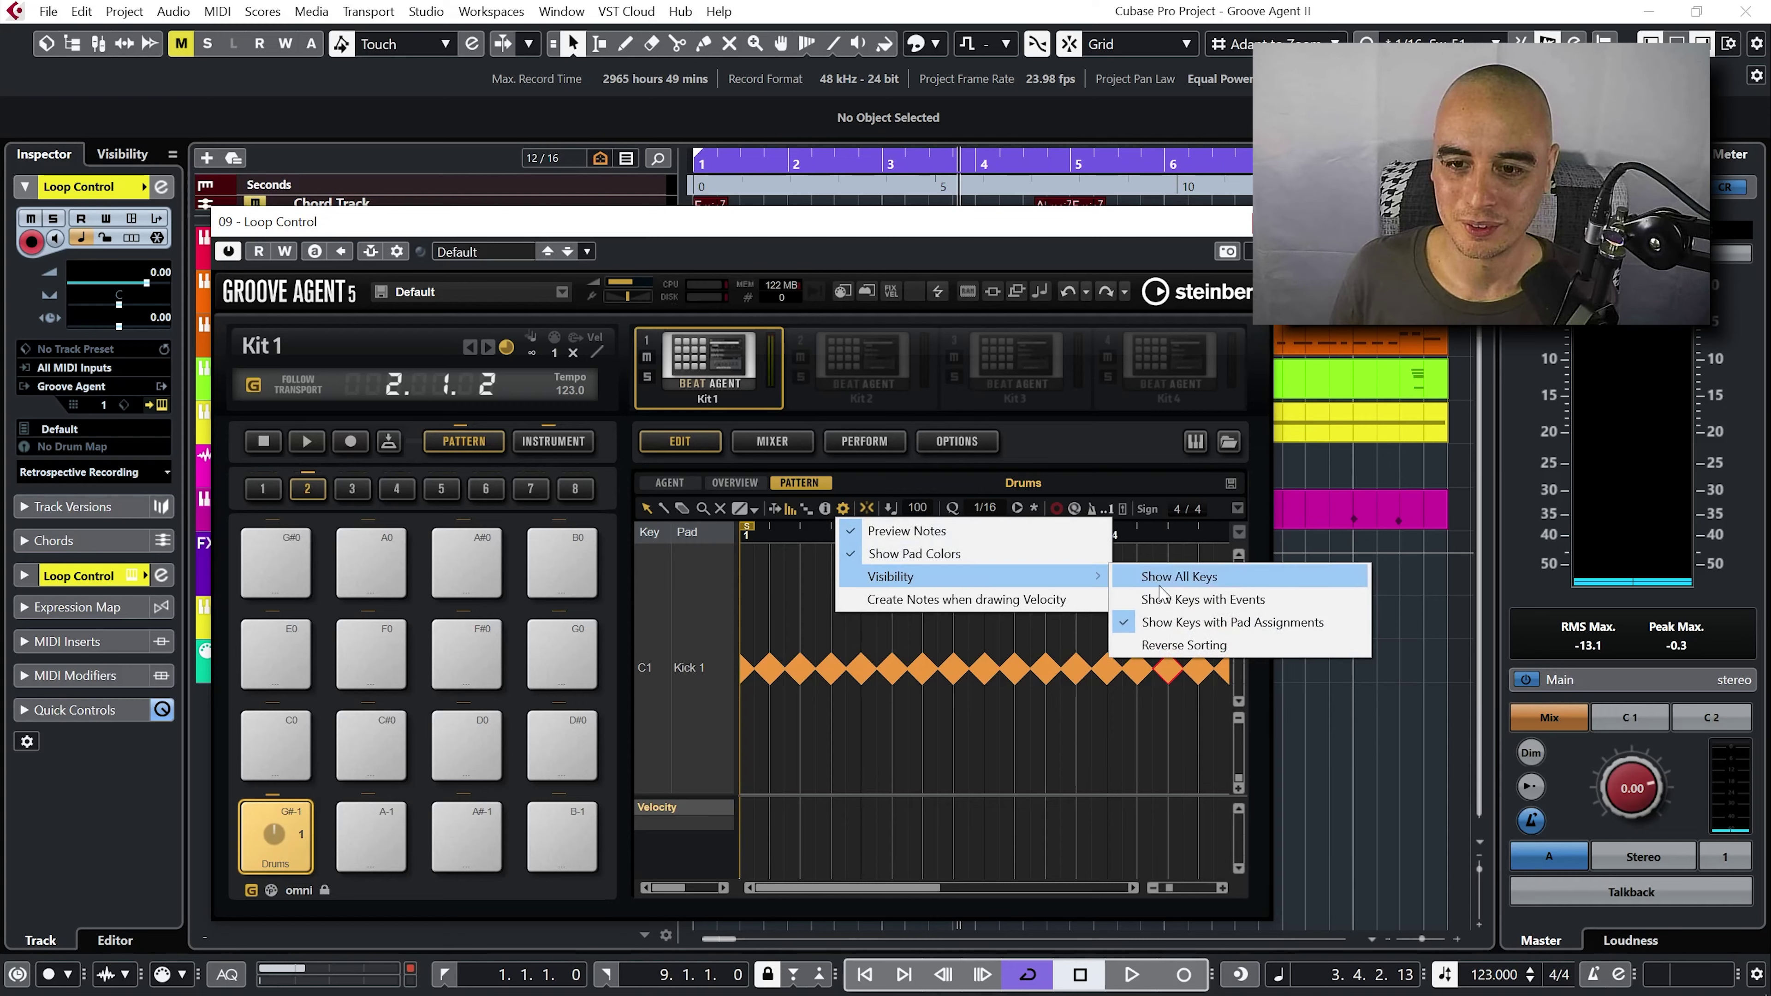
pyautogui.click(1254, 601)
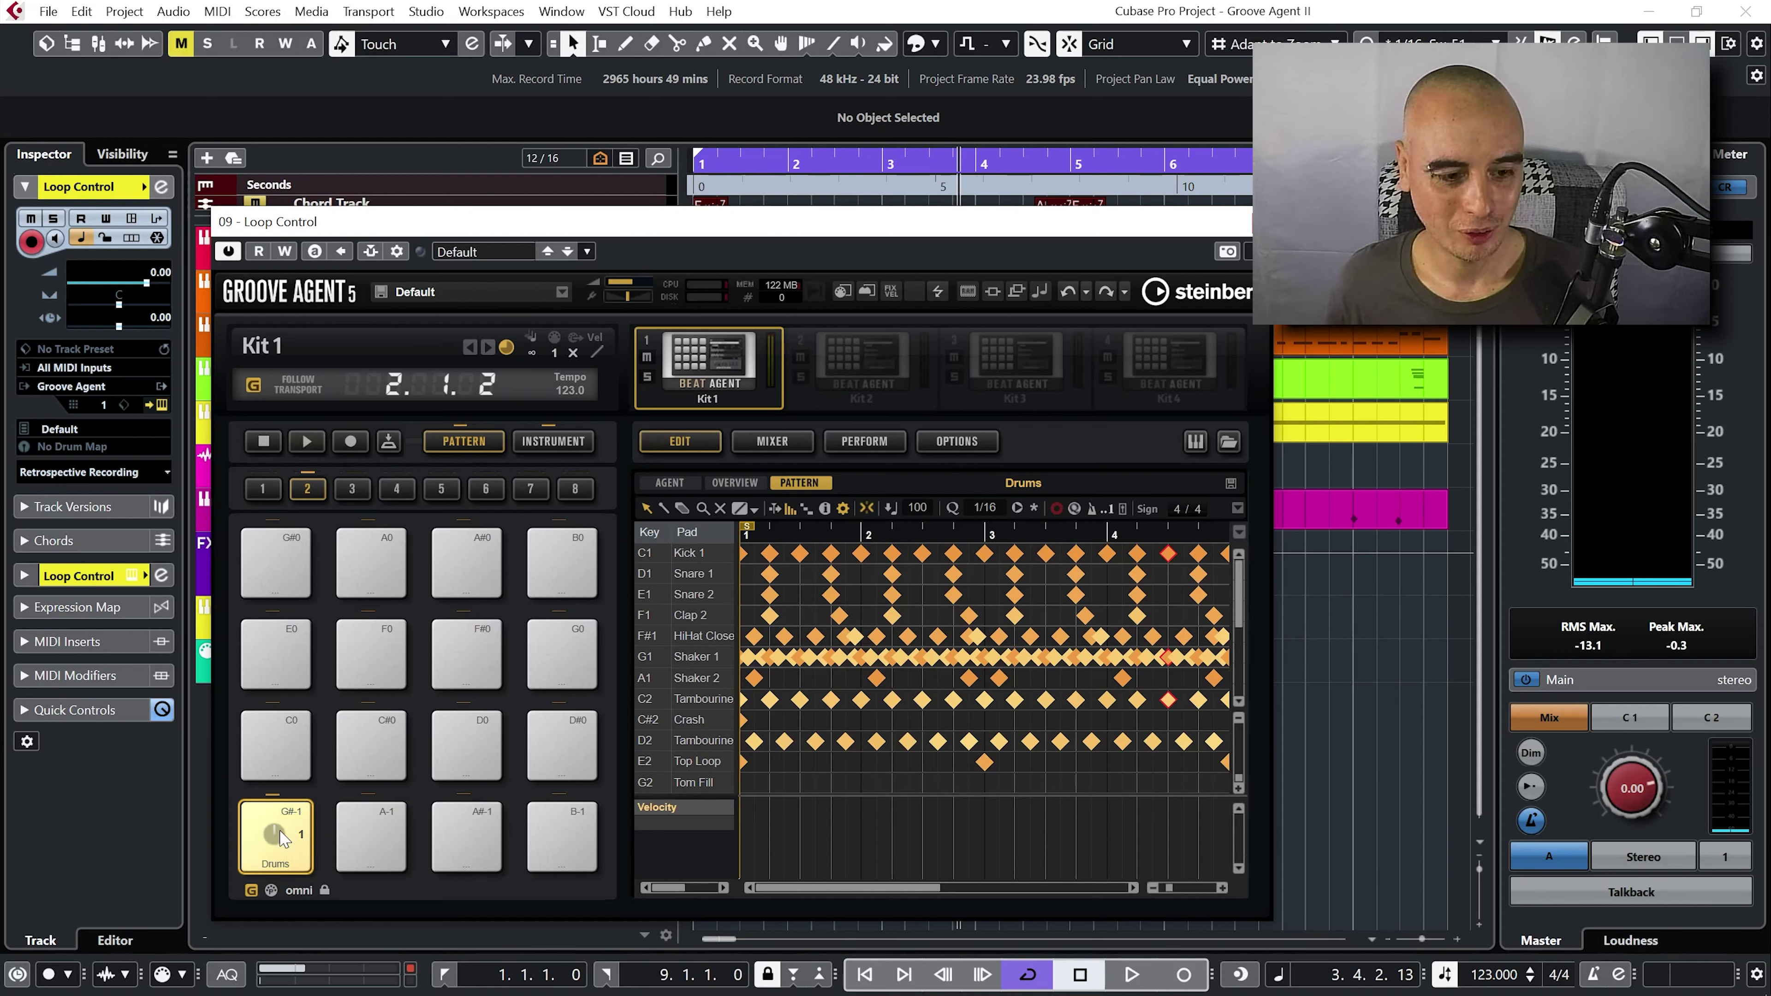
# - Copy the Drums pattern from pad G#-1 onto pads A-1, A#-1 and B-1
pyautogui.moveTo(282, 837); pyautogui.dragTo(561, 840)
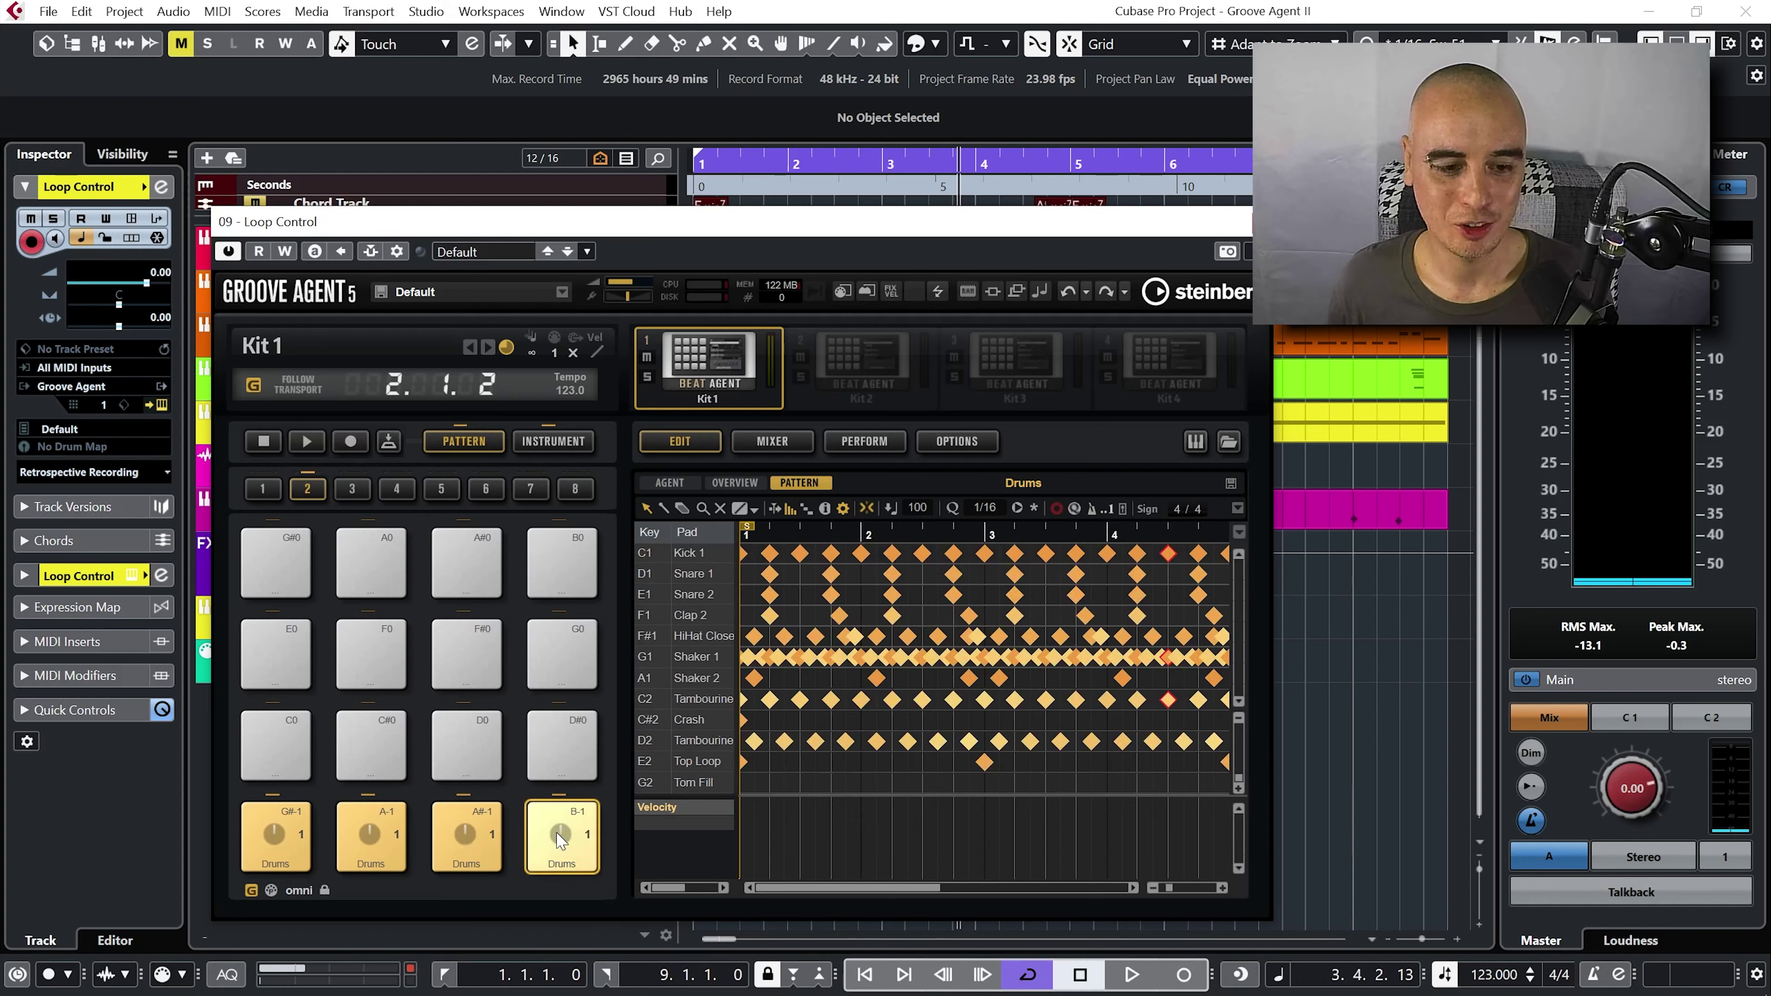
# - Strip pad G#-1's Drums pattern down to the Kick 1 and Crash events by deleting all other events
pyautogui.click(271, 848)
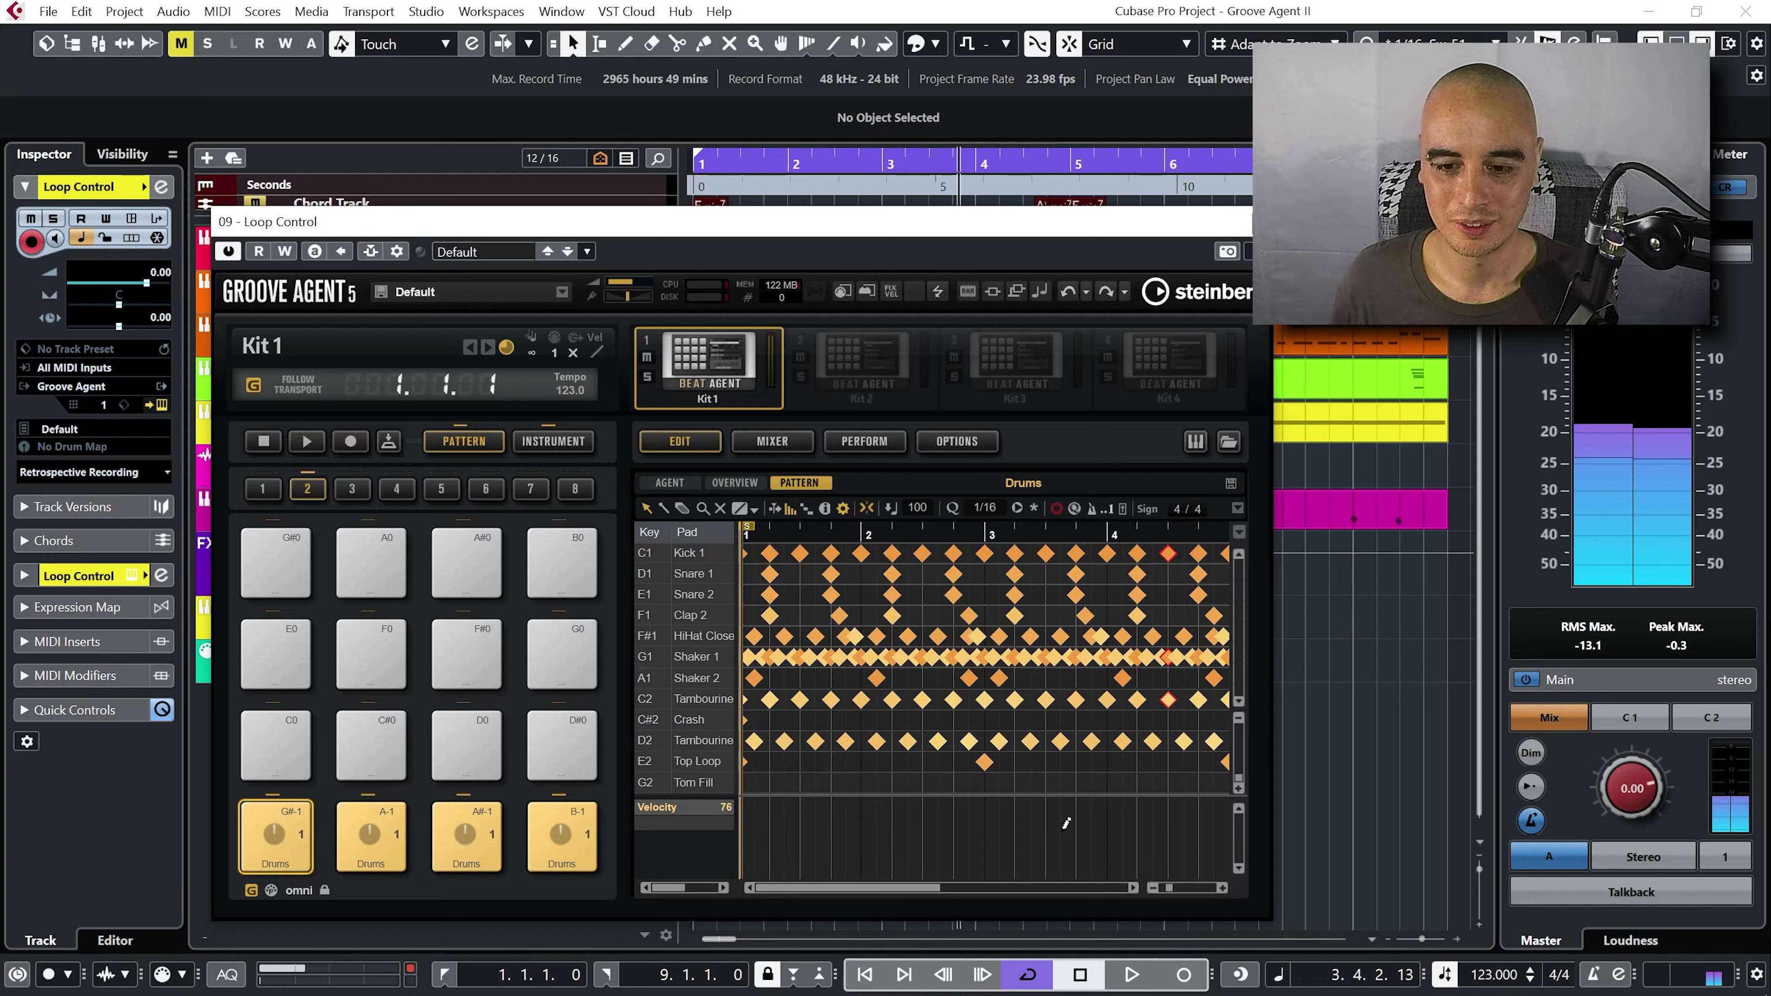
pyautogui.moveTo(1163, 893); pyautogui.dragTo(1158, 893)
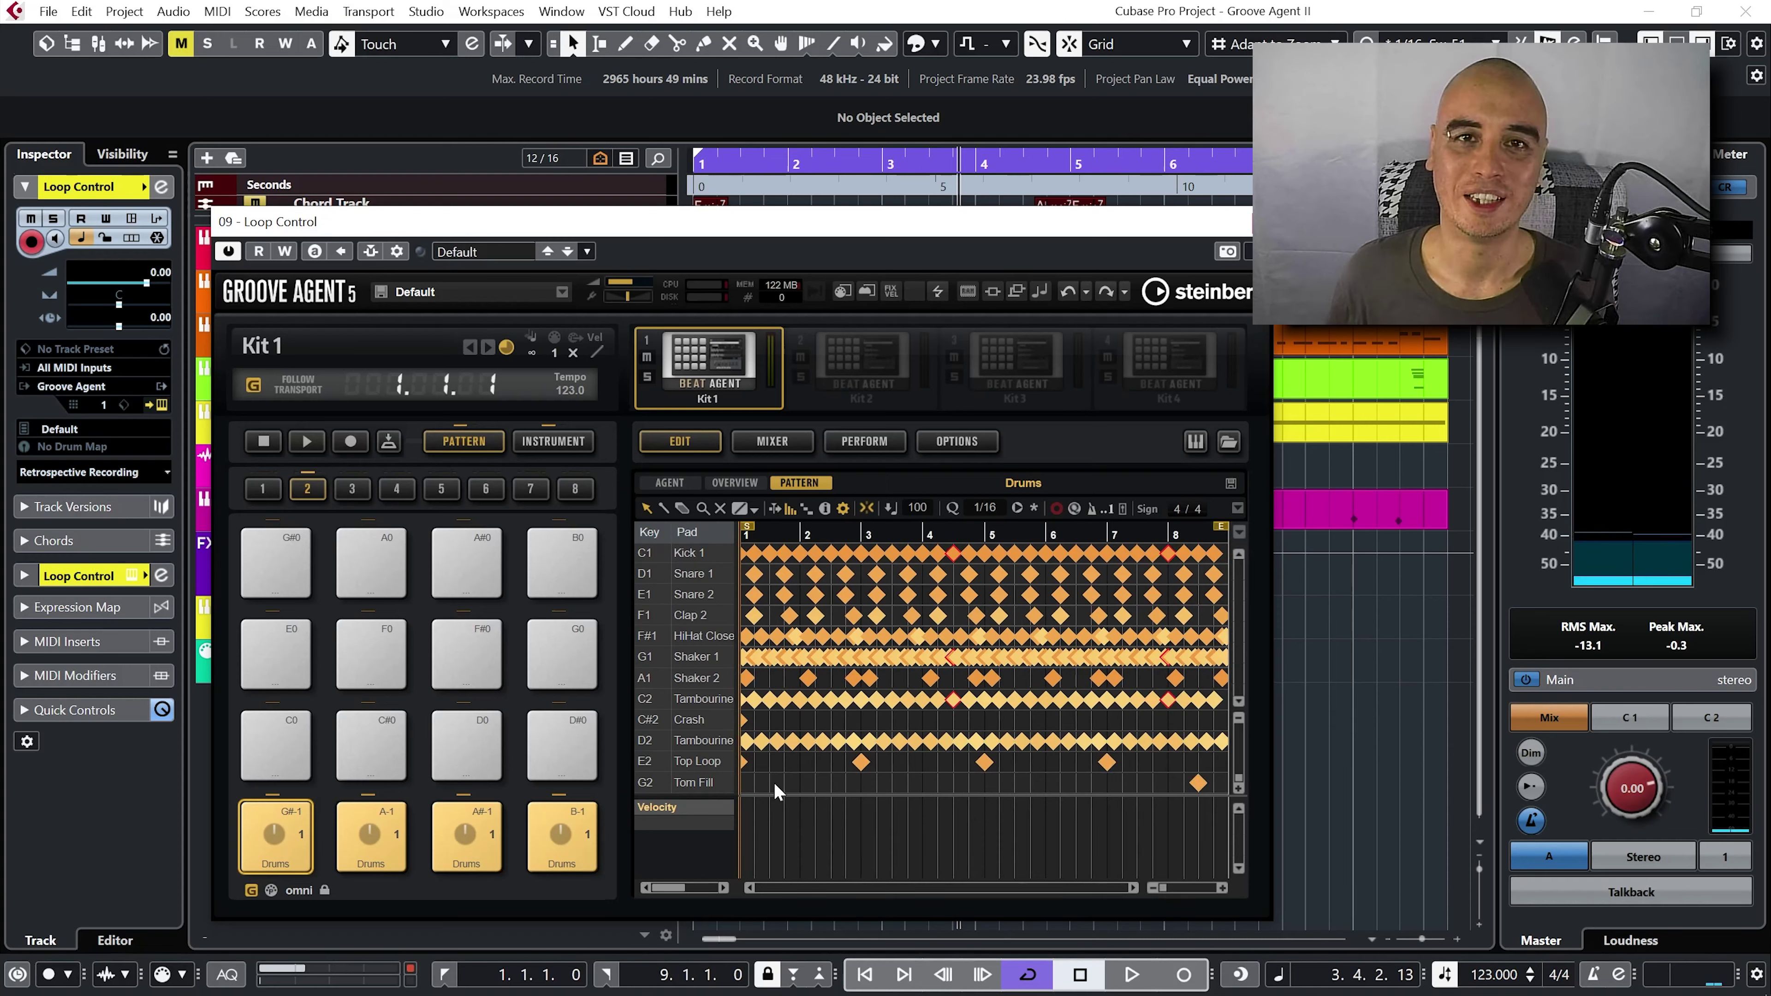
pyautogui.moveTo(739, 785); pyautogui.dragTo(1218, 614)
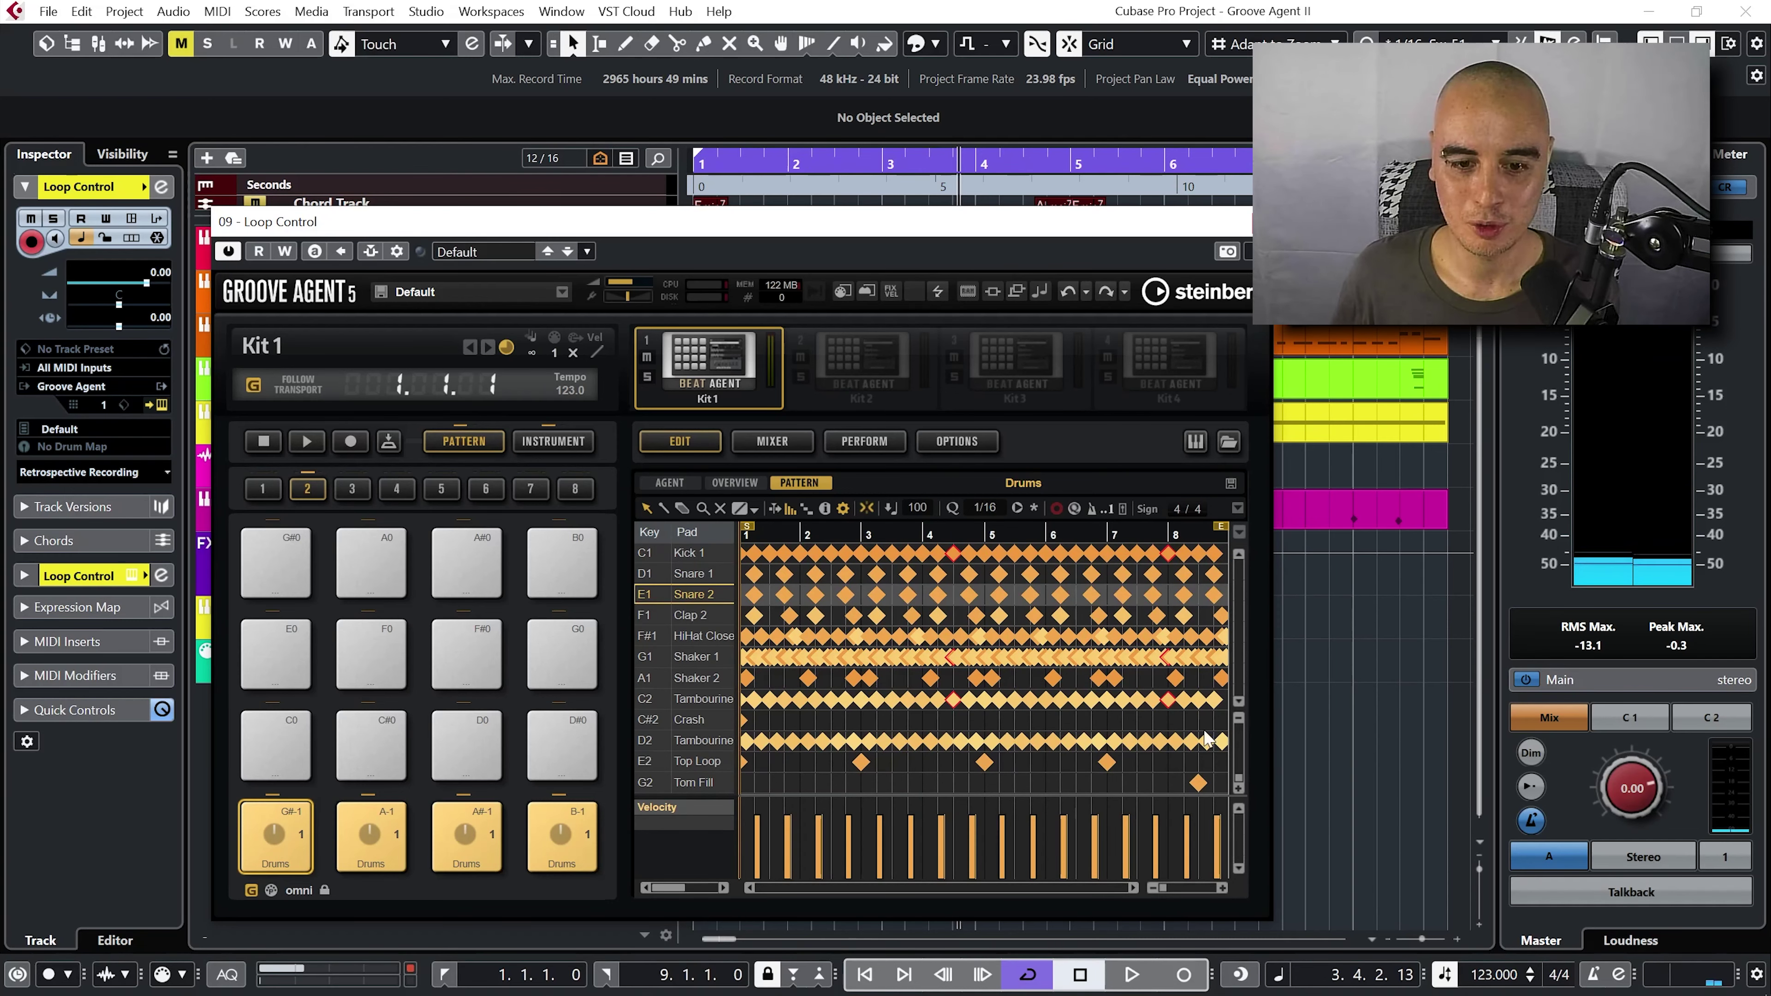
pyautogui.moveTo(1226, 783); pyautogui.dragTo(740, 746)
pyautogui.press('Delete')
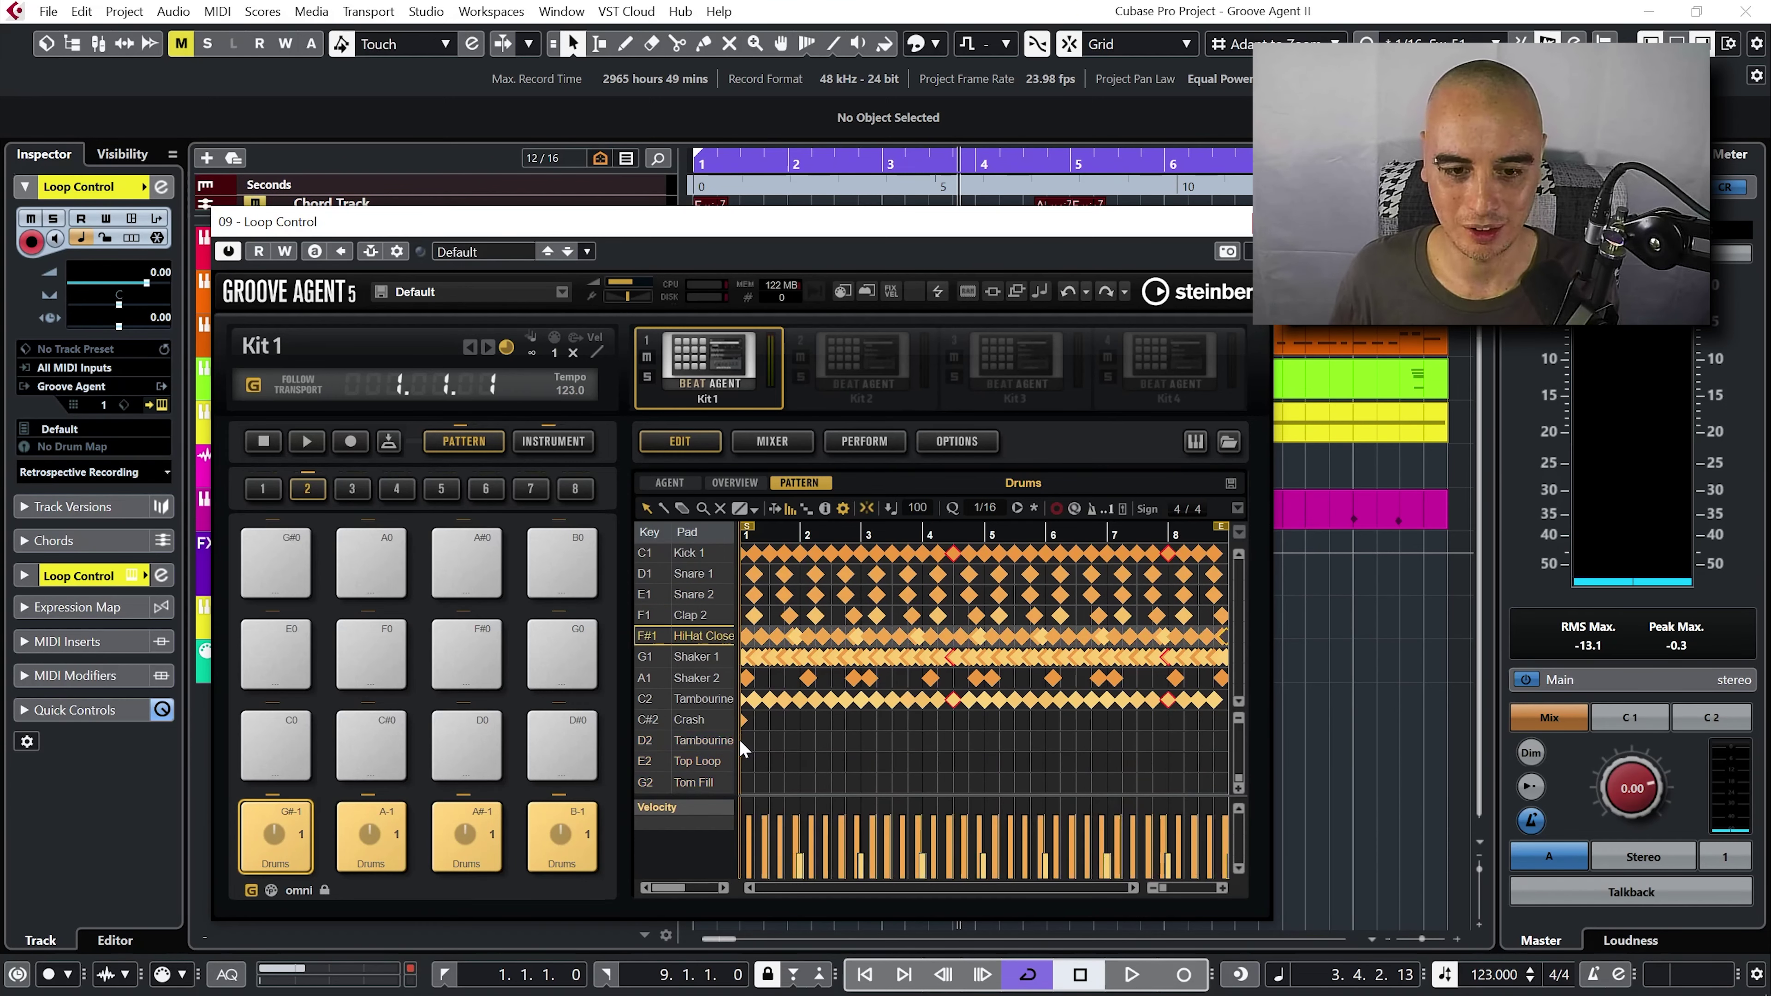
pyautogui.moveTo(1222, 702); pyautogui.dragTo(741, 577)
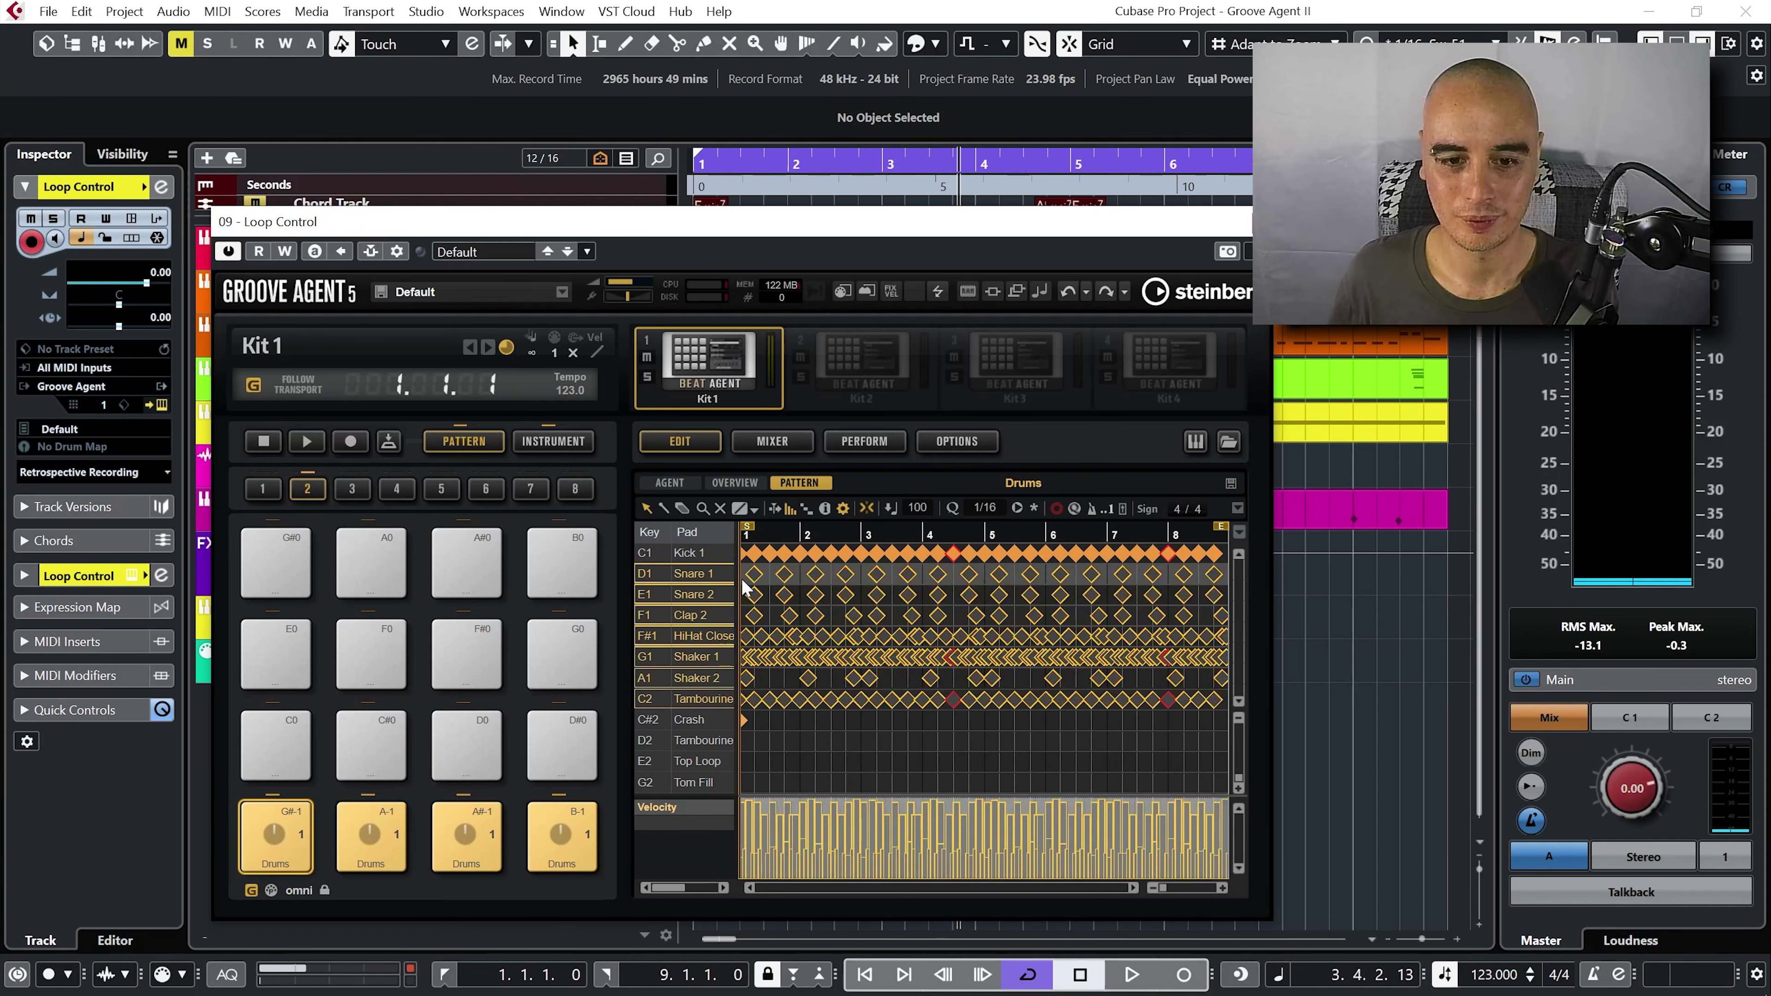
pyautogui.press('Delete')
# - Rename pattern pad G#-1 as Kick
pyautogui.rightClick(282, 853)
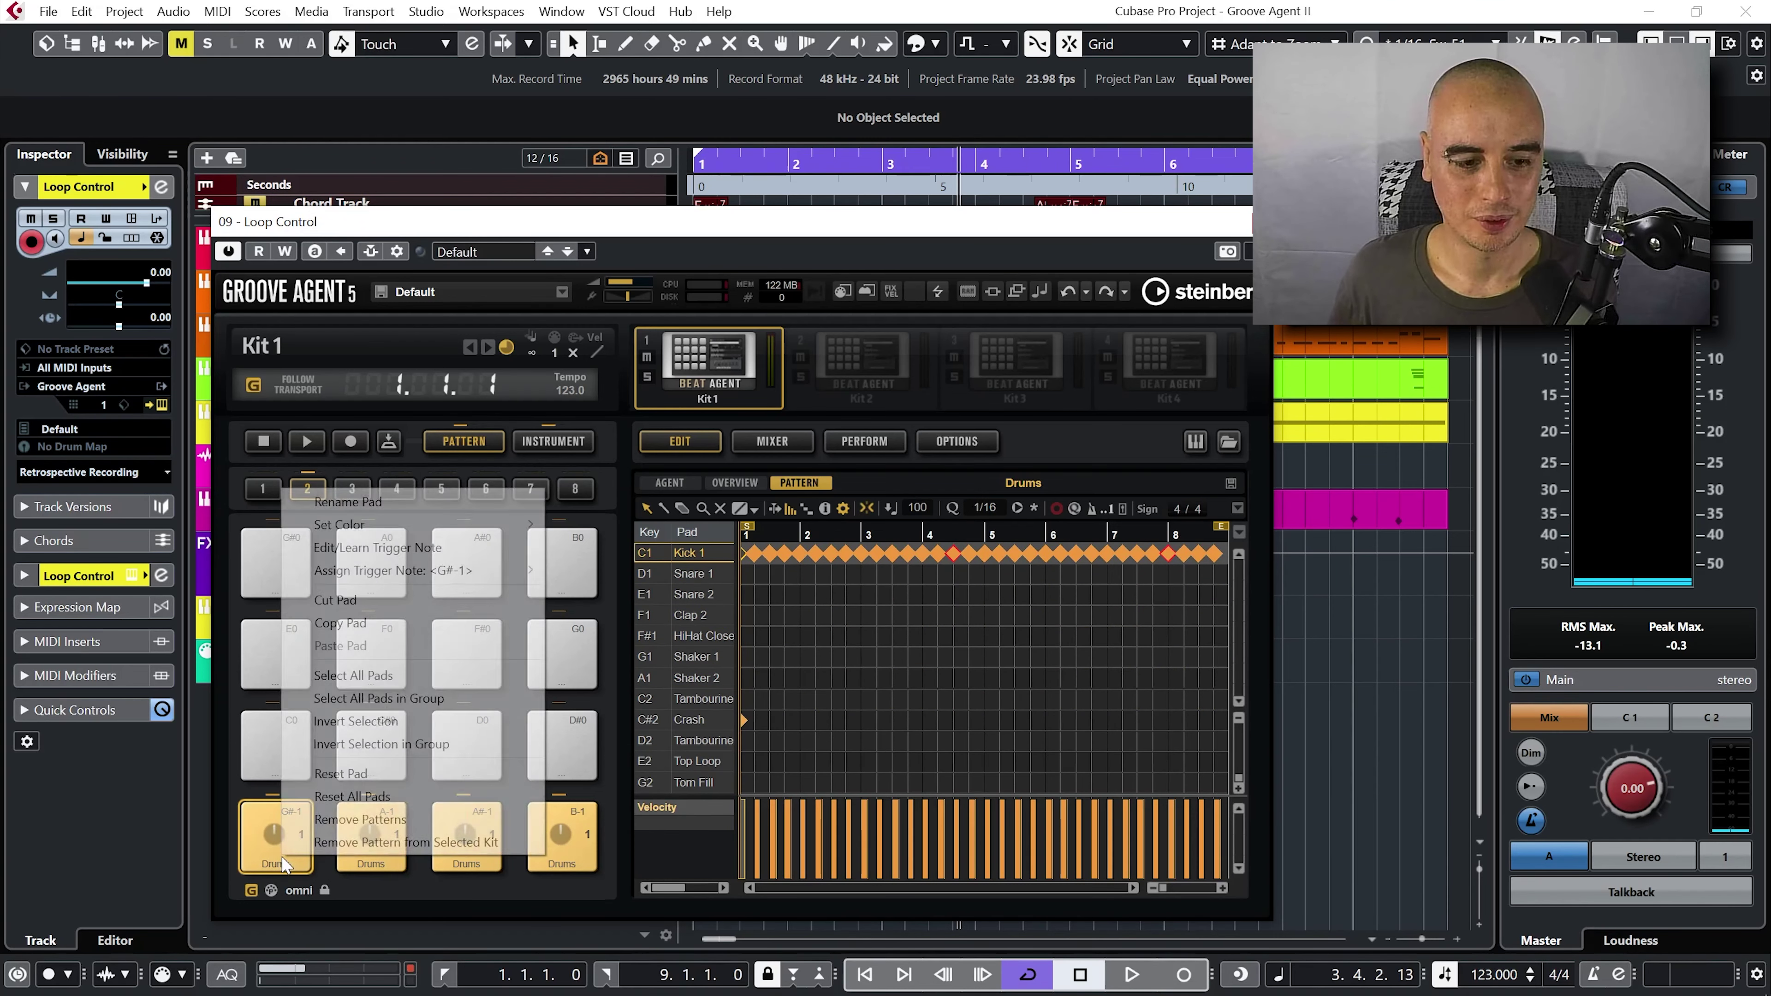
pyautogui.click(389, 500)
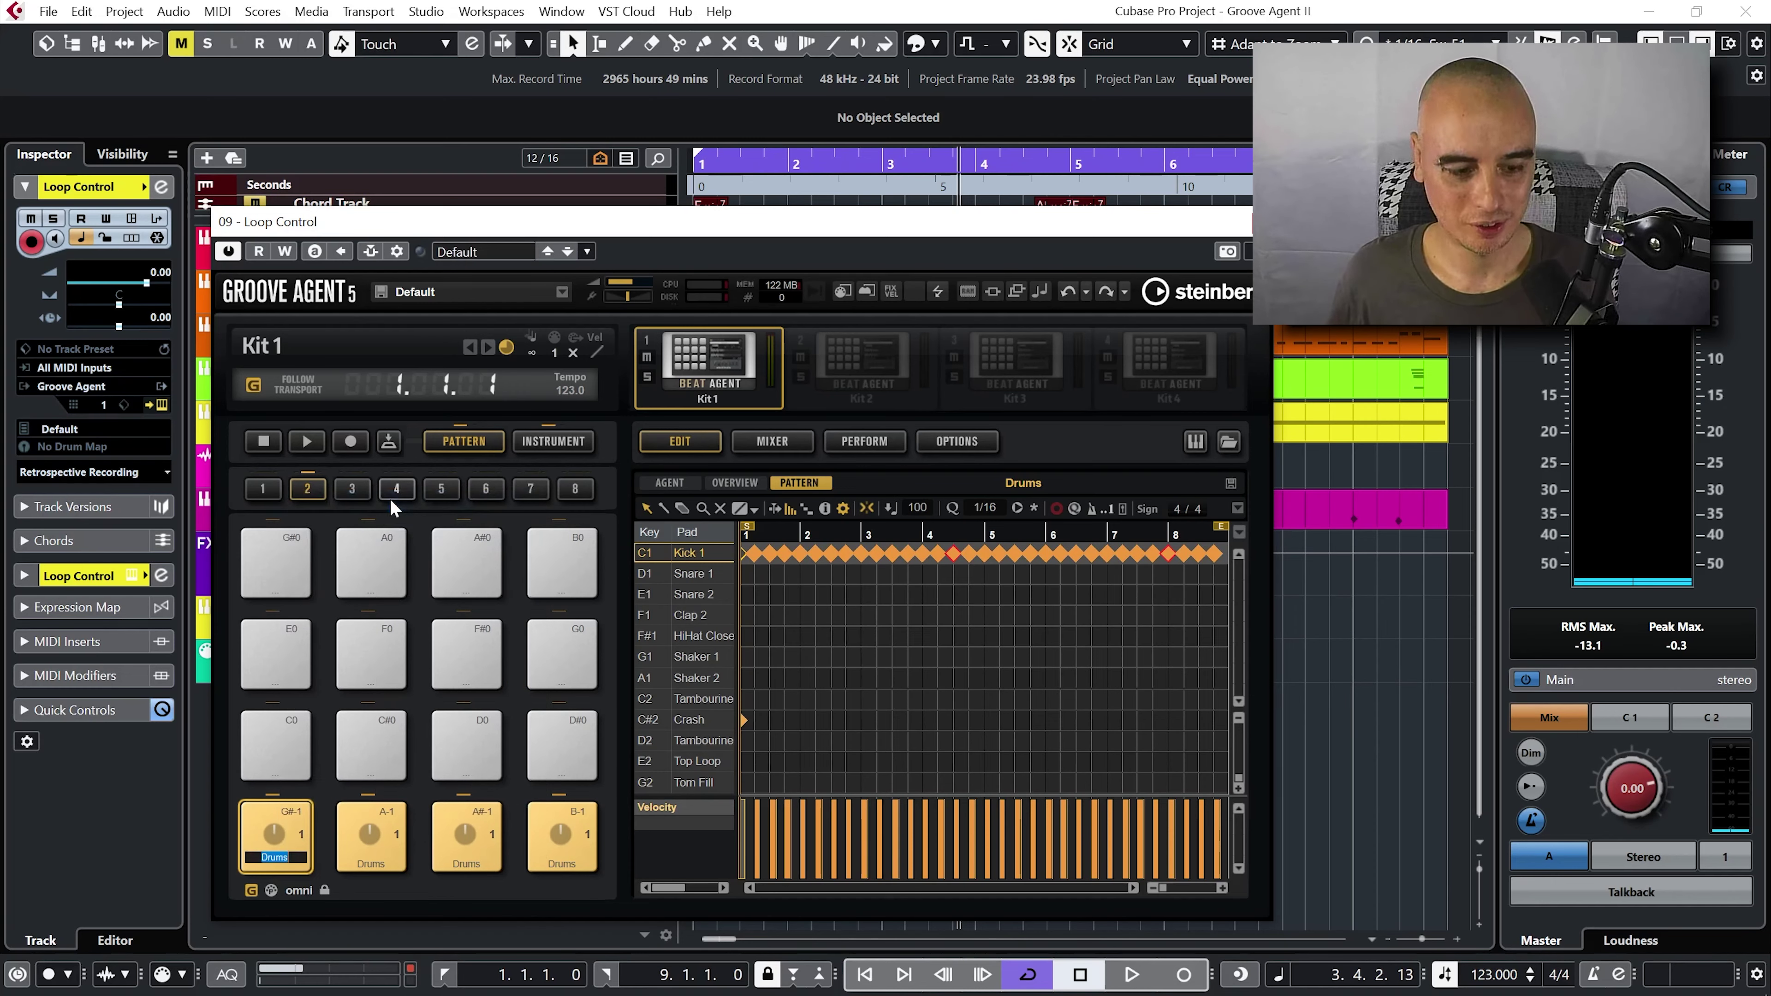
pyautogui.write('Kick')
pyautogui.press('Return')
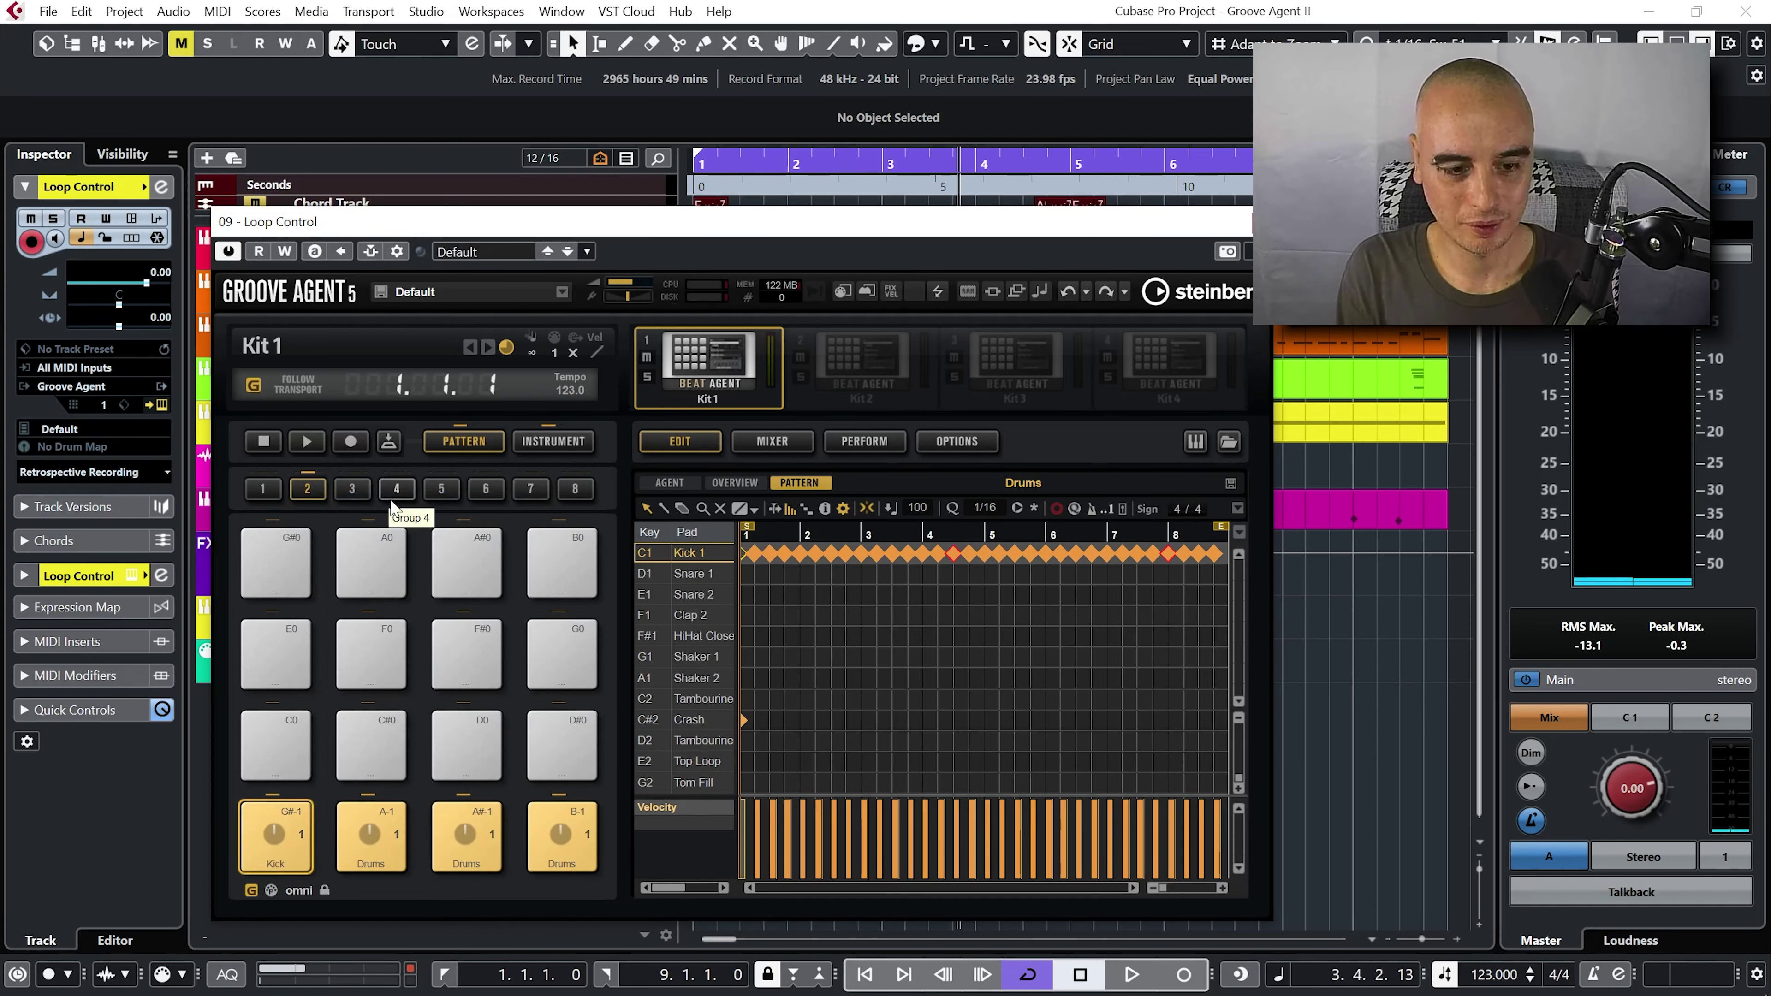
# - Delete the hi-hat, shaker, tambourine, top loop and tom fill events from pad A-1's pattern, keeping the crash
pyautogui.click(371, 835)
pyautogui.press('Delete')
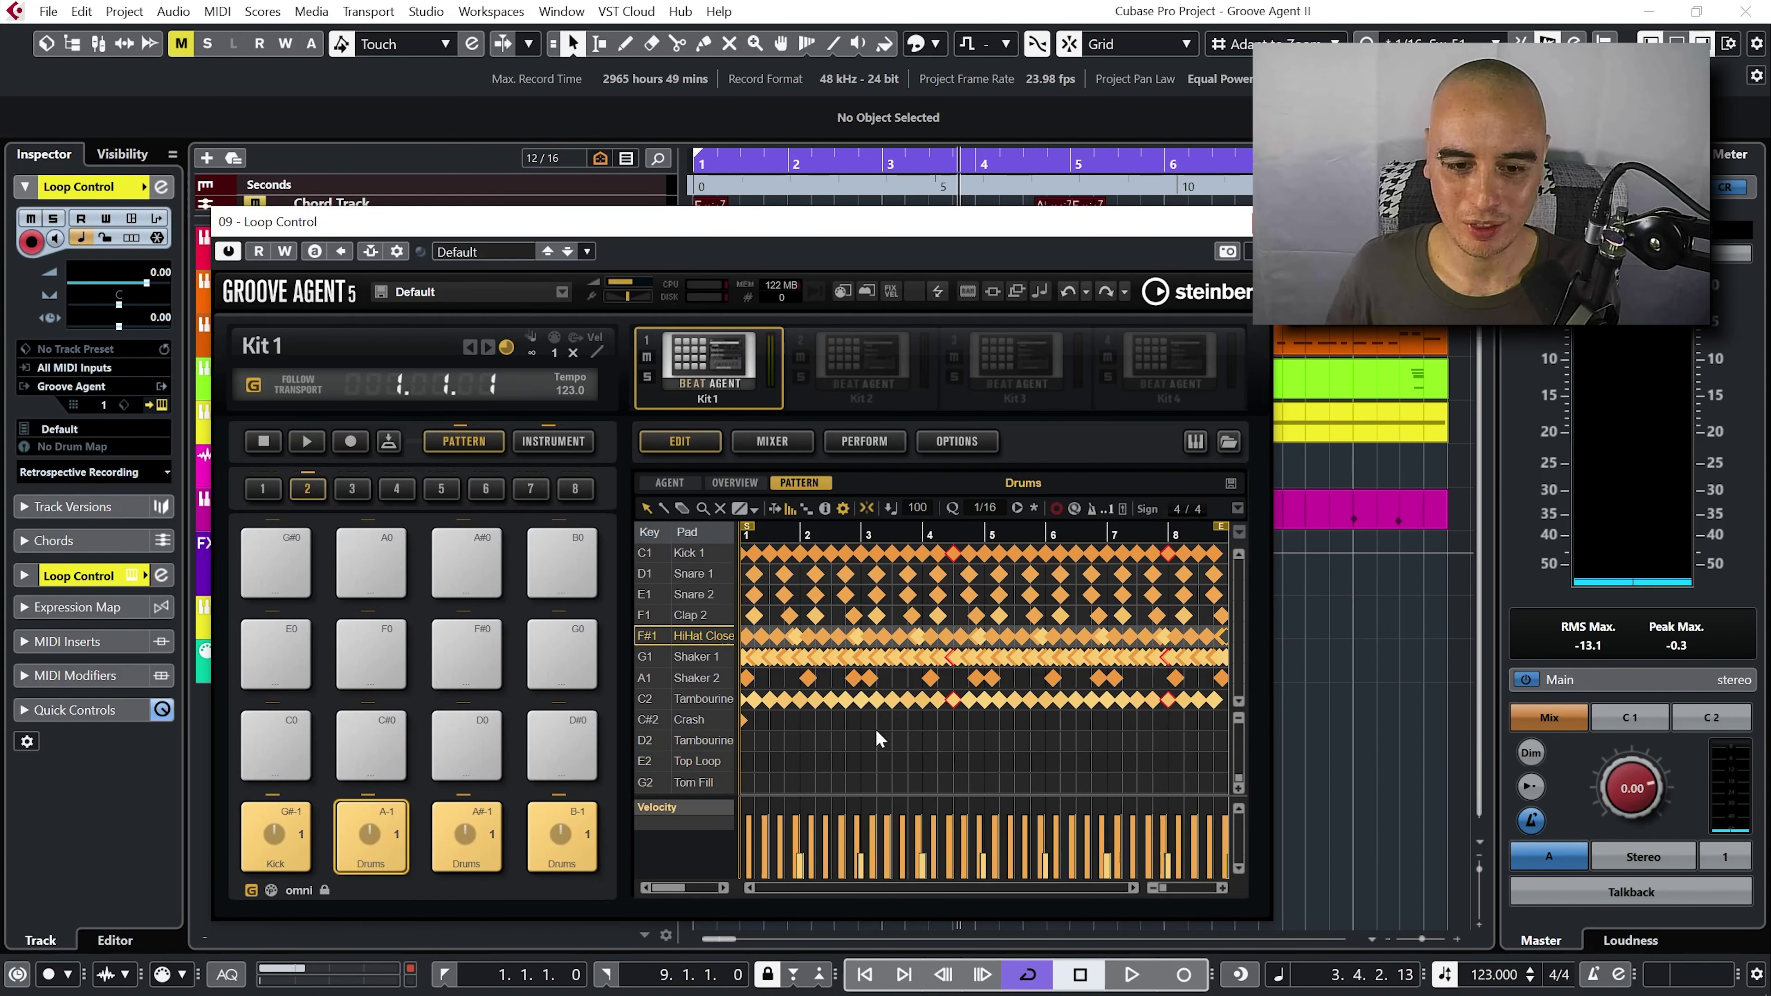
pyautogui.moveTo(1225, 705); pyautogui.dragTo(732, 636)
pyautogui.press('Delete')
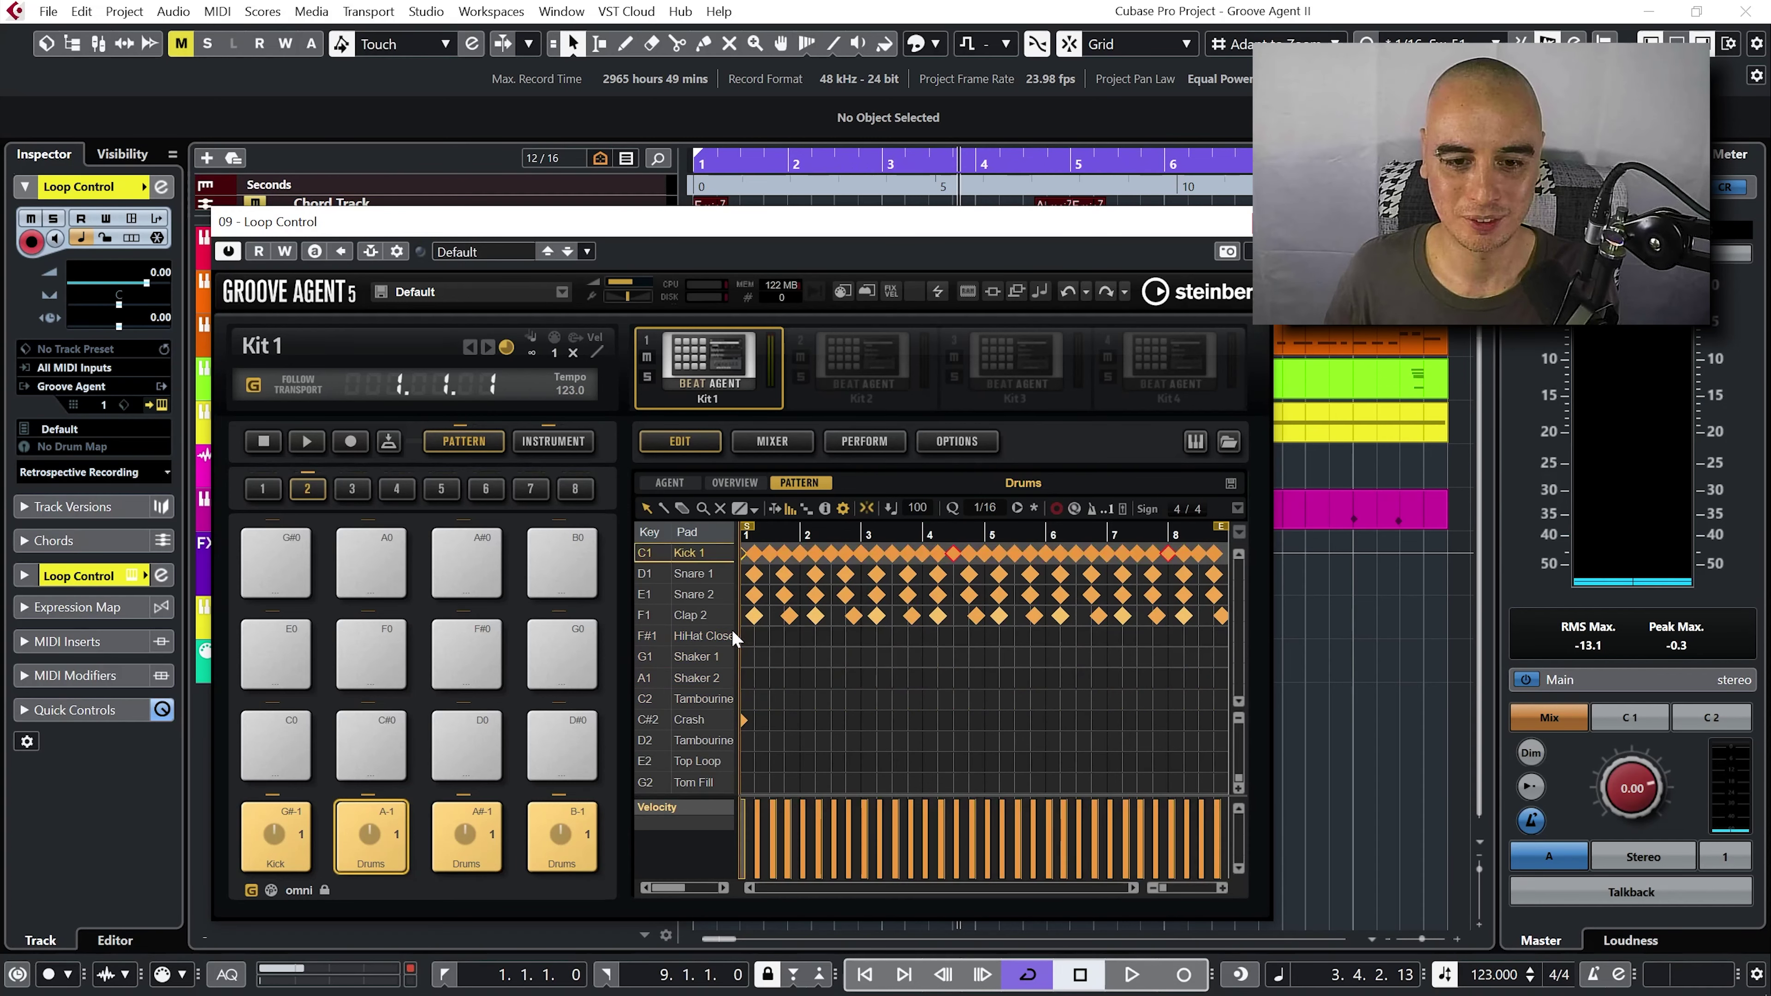
# - Rename pattern pad A-1 as Kick and Snare
pyautogui.rightClick(373, 854)
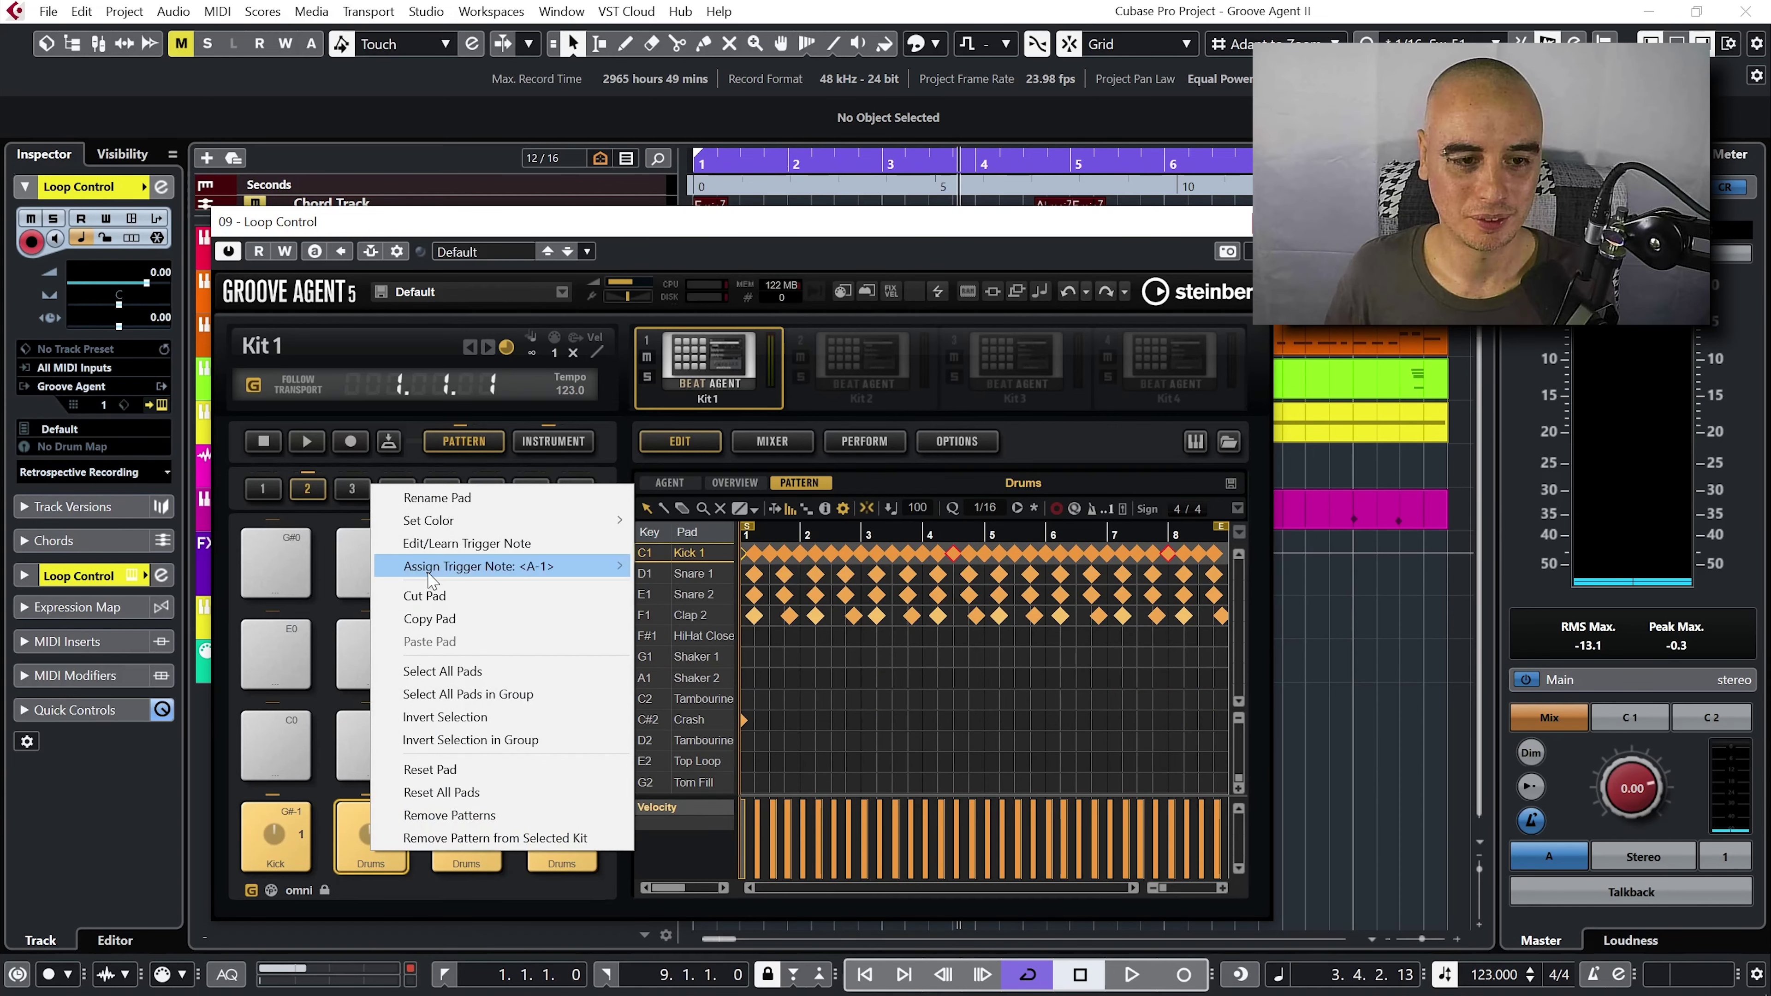
pyautogui.click(433, 497)
pyautogui.write('Kic')
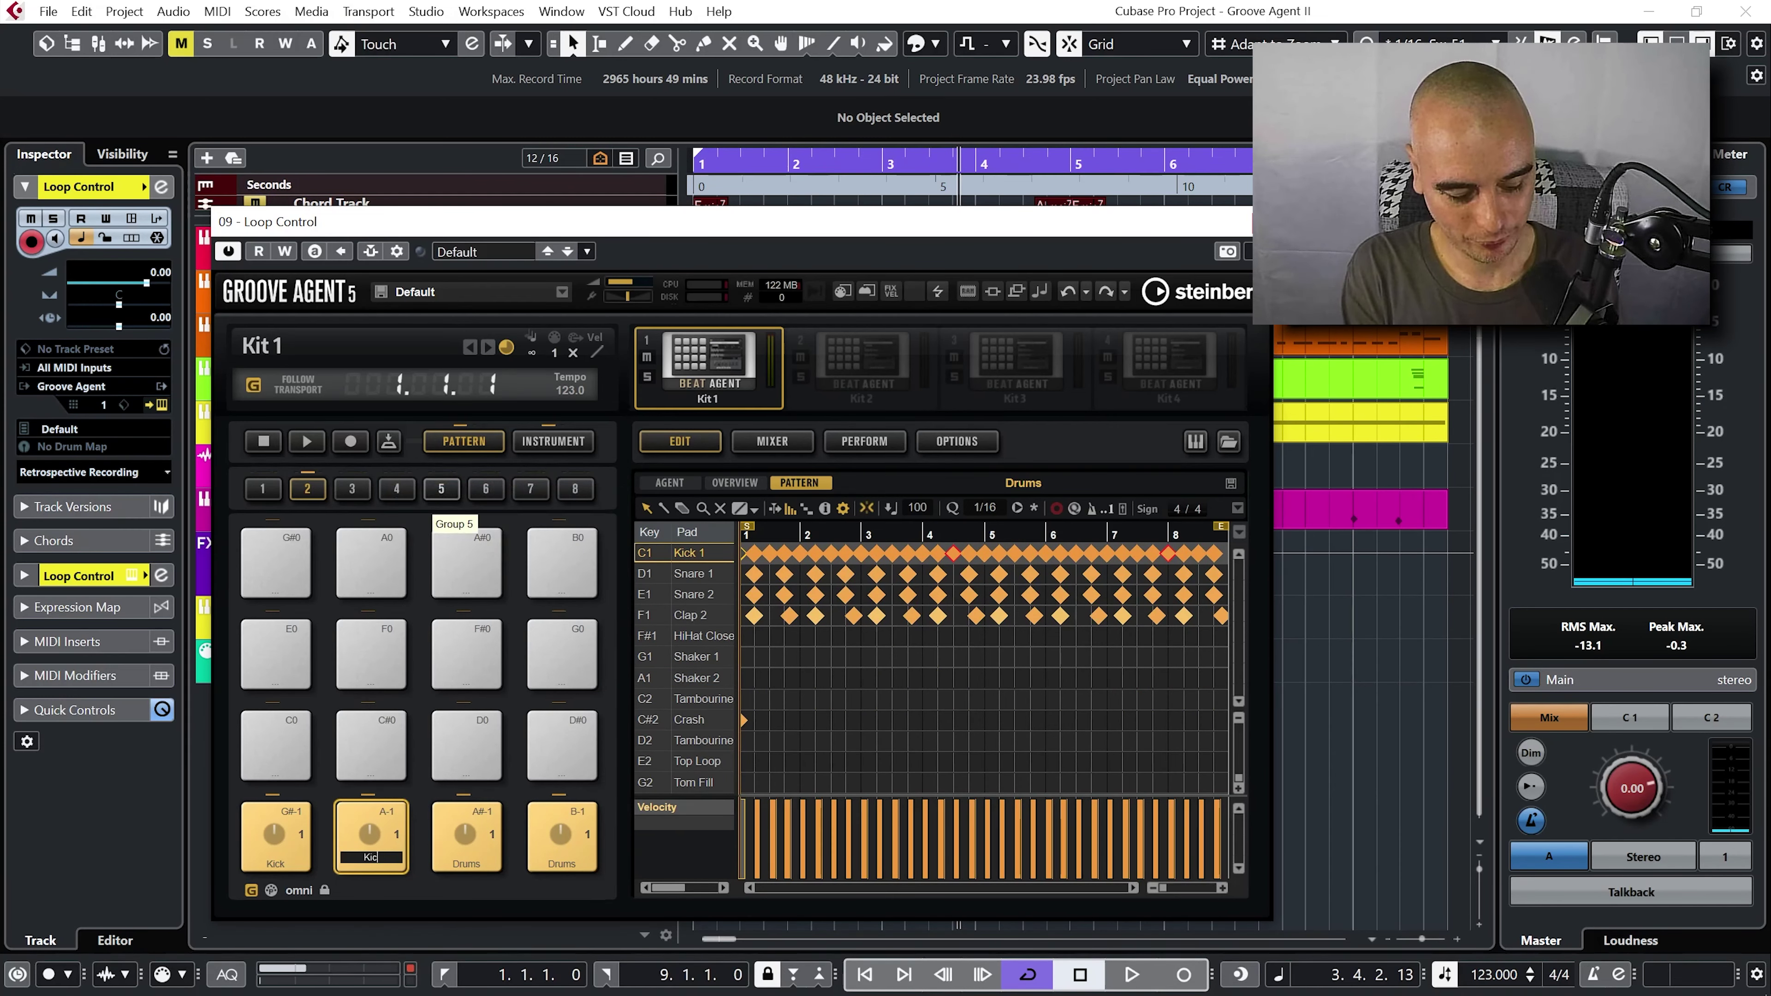
pyautogui.write('k and Snare')
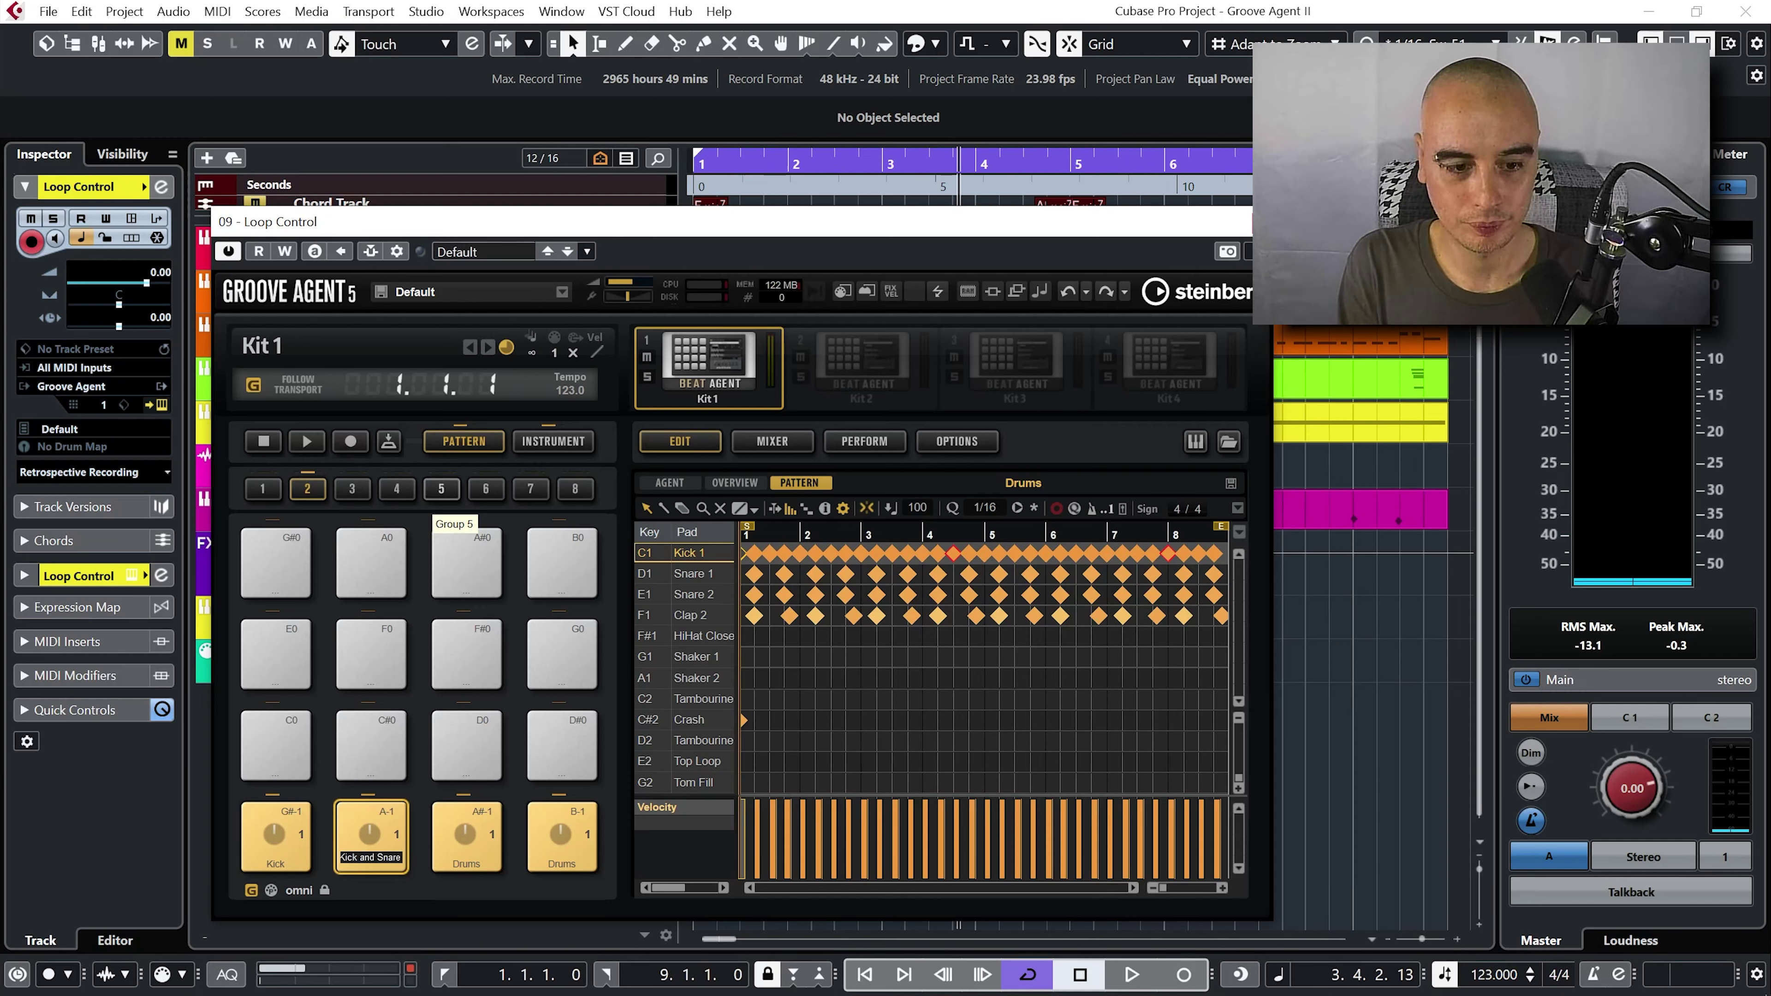
pyautogui.press('Return')
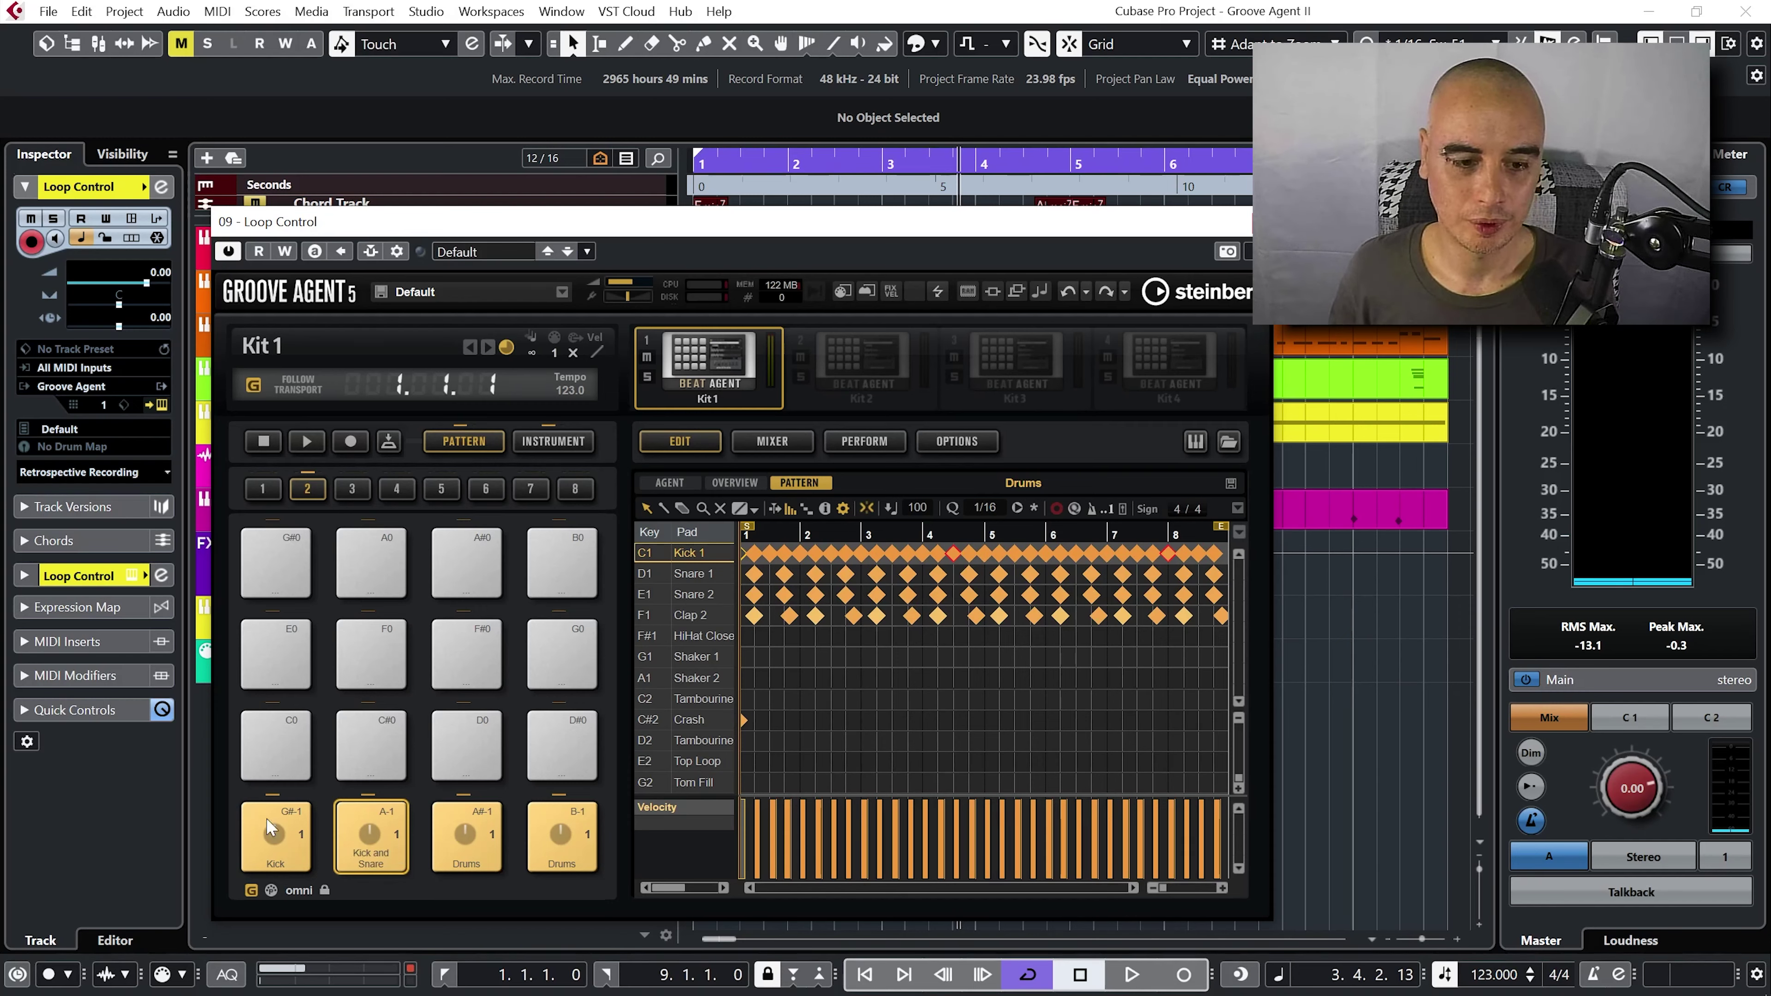
# - Reduce pad A#-1's pattern to the kick, snares, clap, hi-hat and crash, and rename the pad With Hats
pyautogui.click(466, 837)
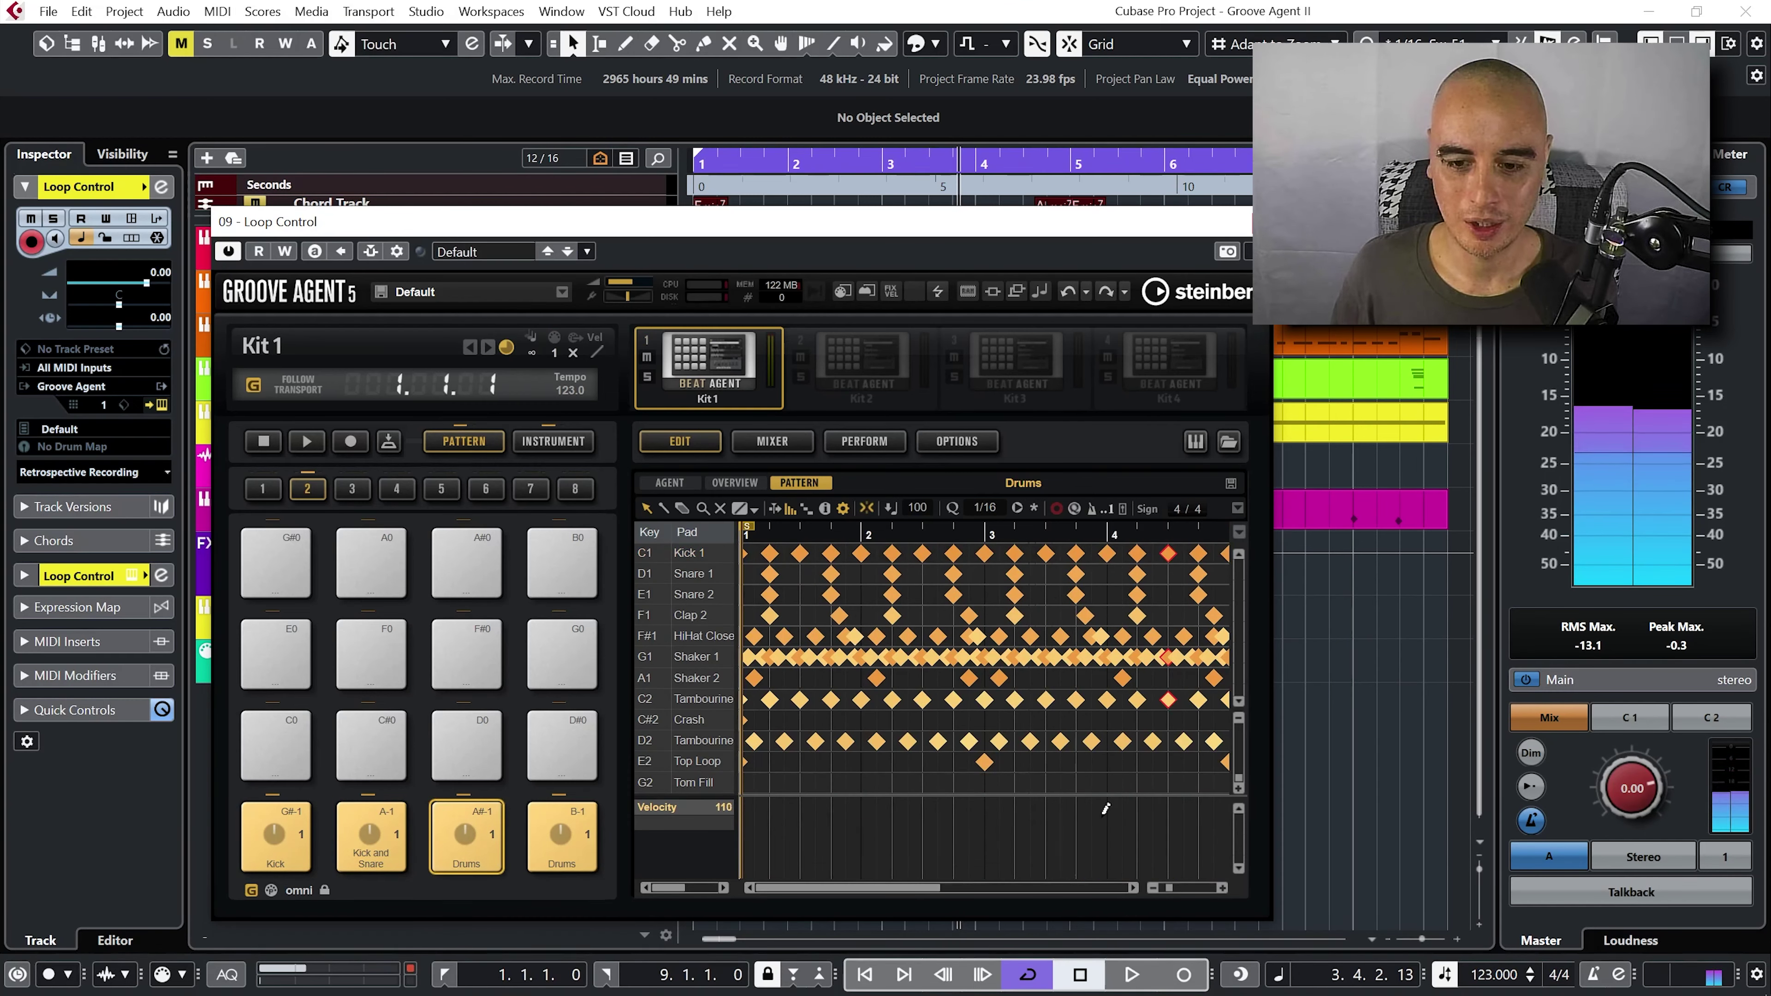
pyautogui.click(1153, 888)
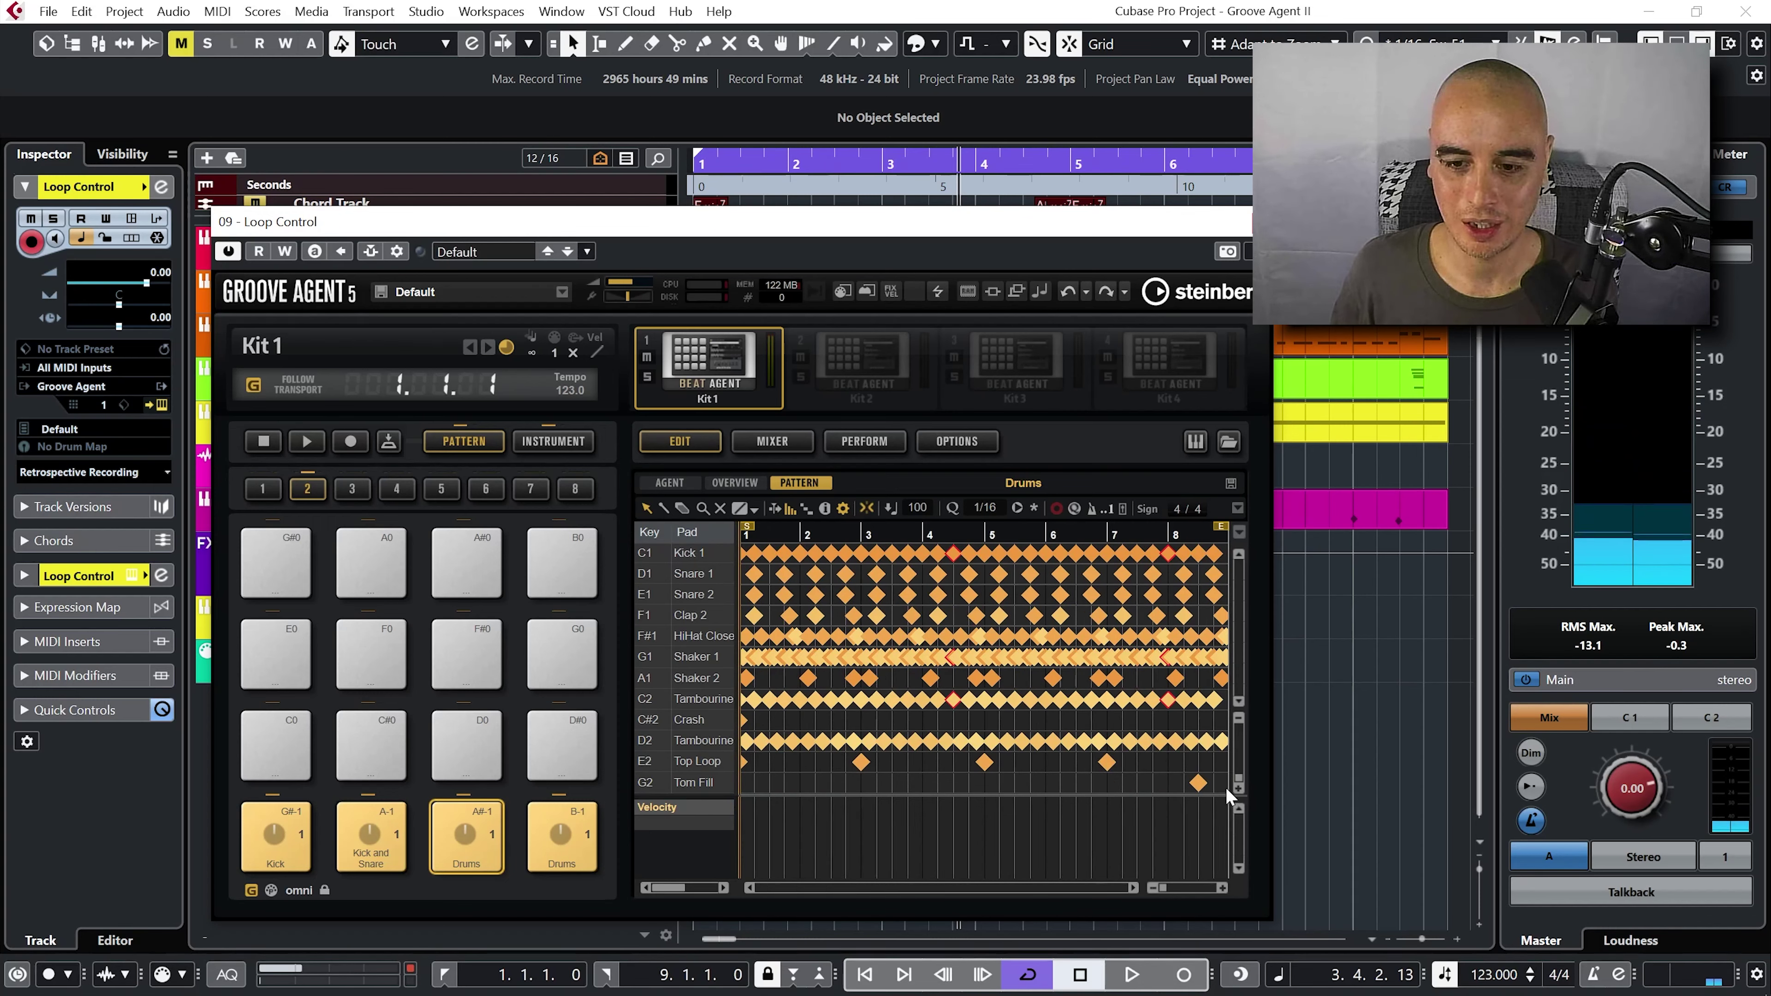
pyautogui.moveTo(1229, 799); pyautogui.dragTo(738, 740)
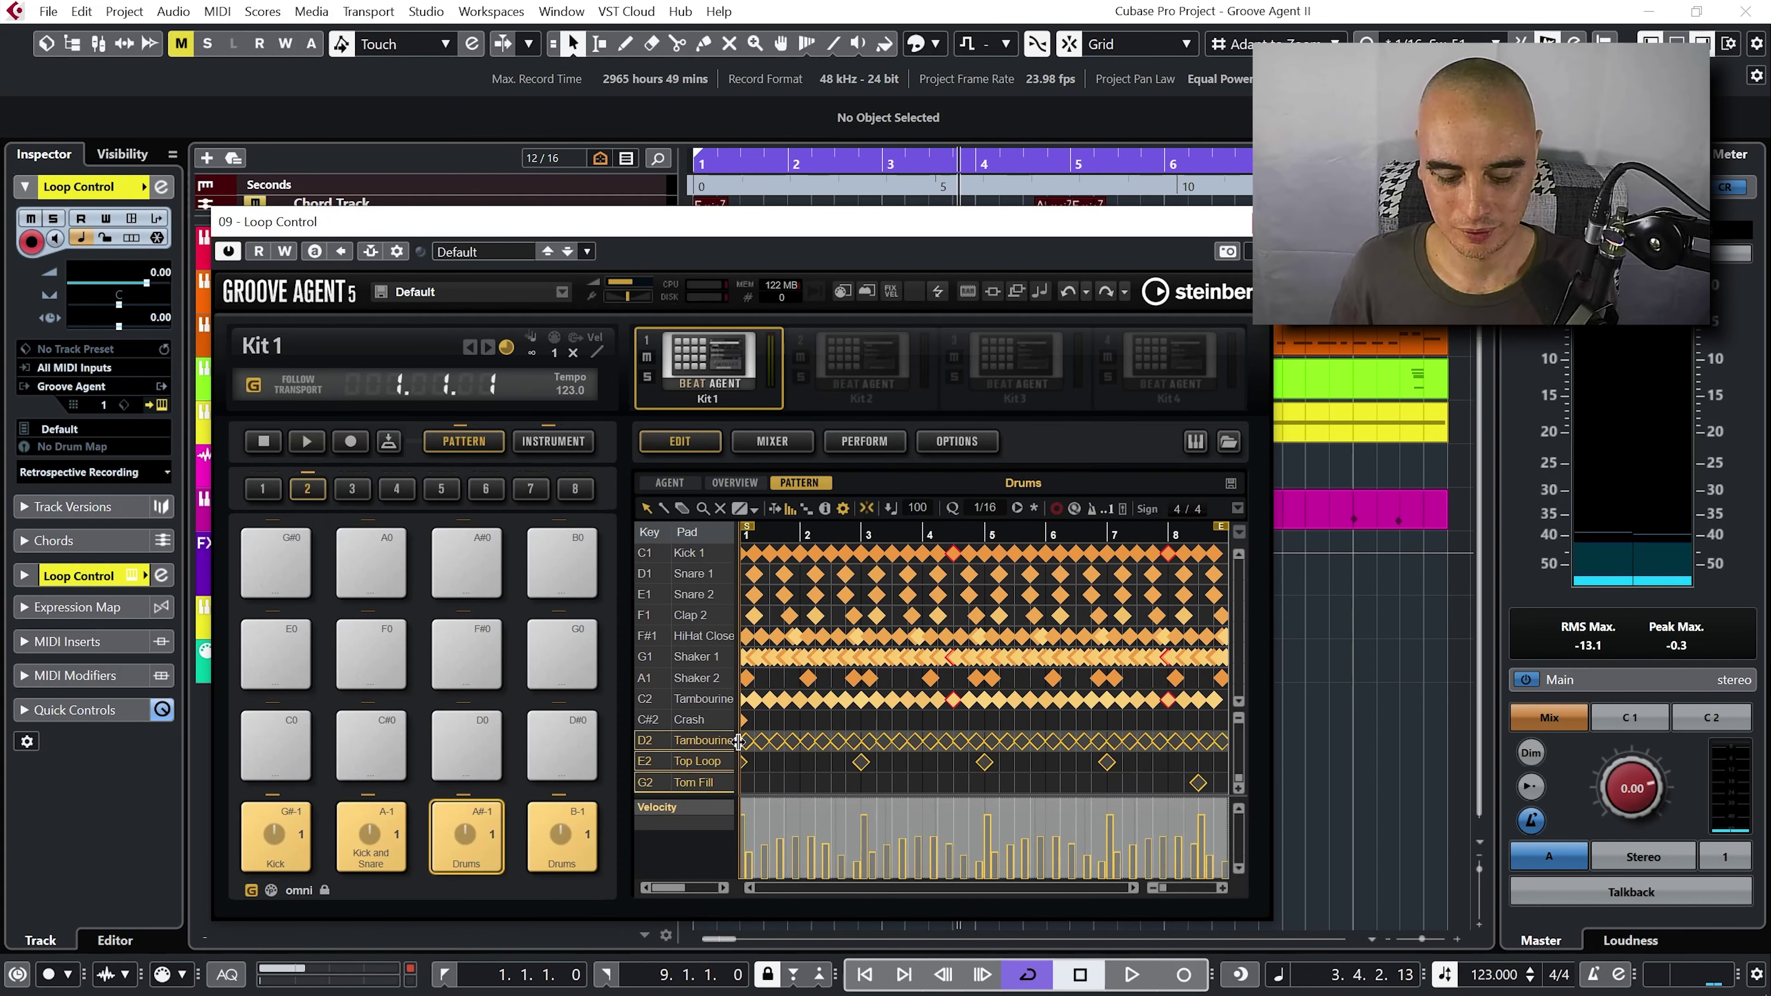
pyautogui.press('Delete')
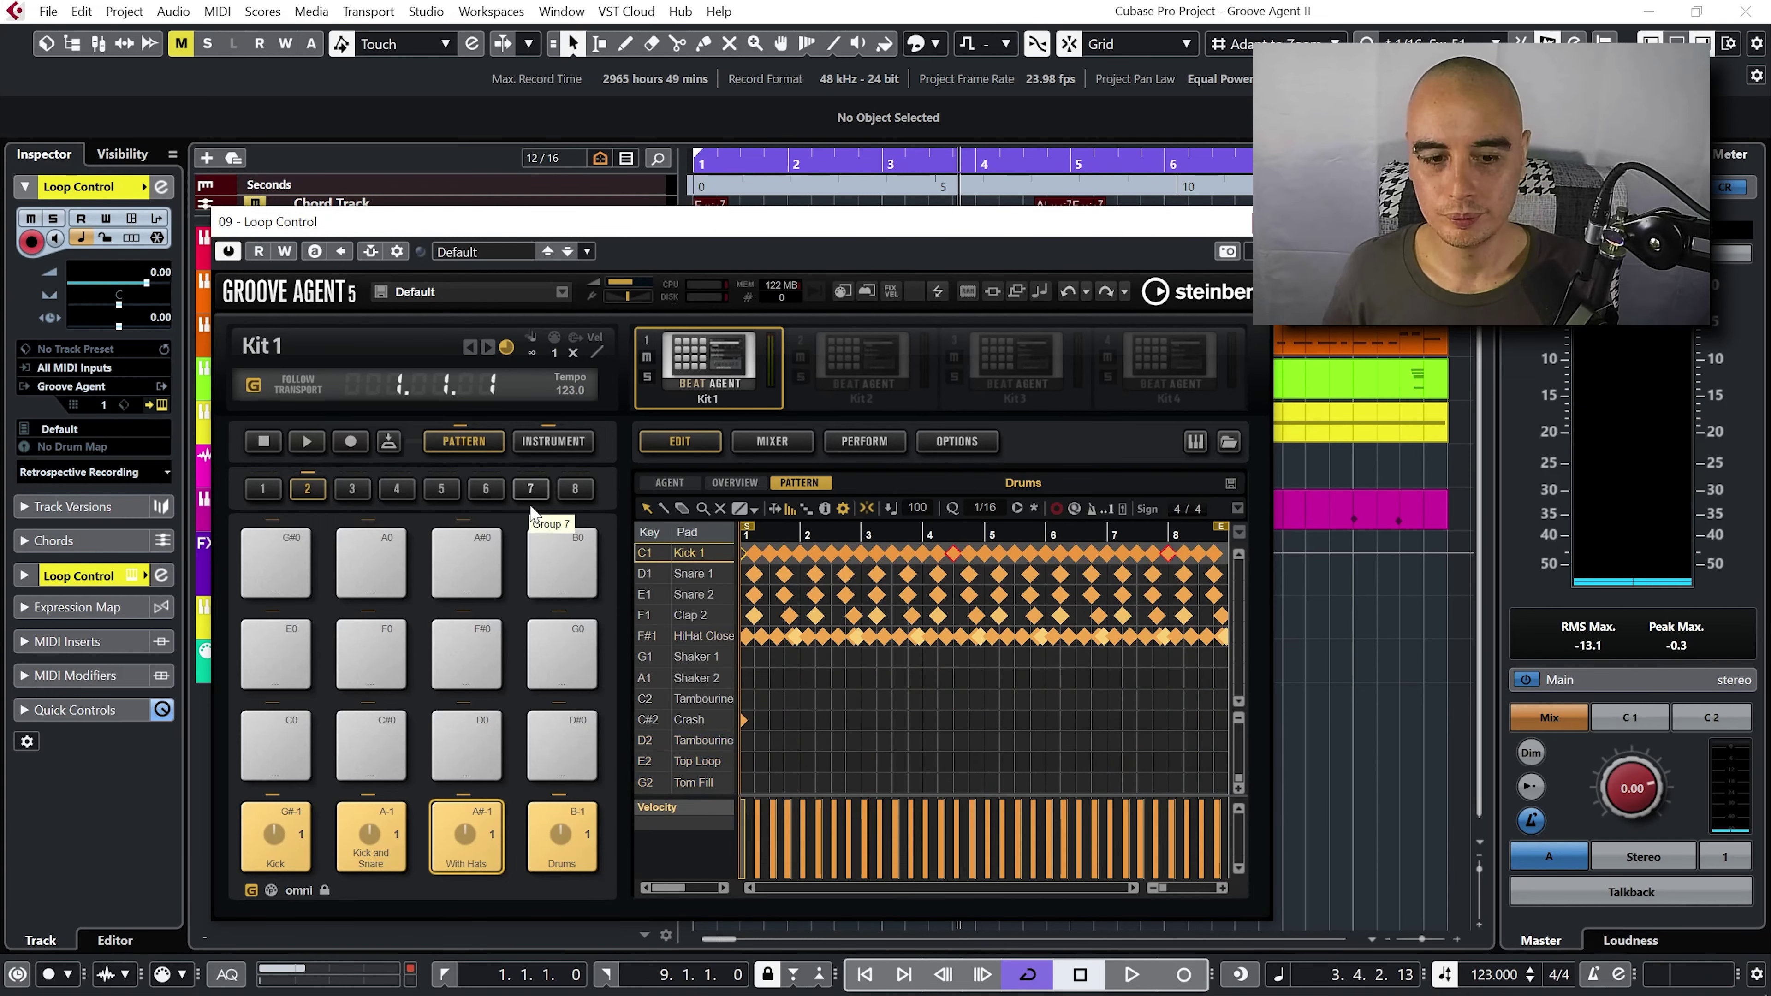
# - Rename pattern pad B-1 as Full Groove
pyautogui.rightClick(568, 860)
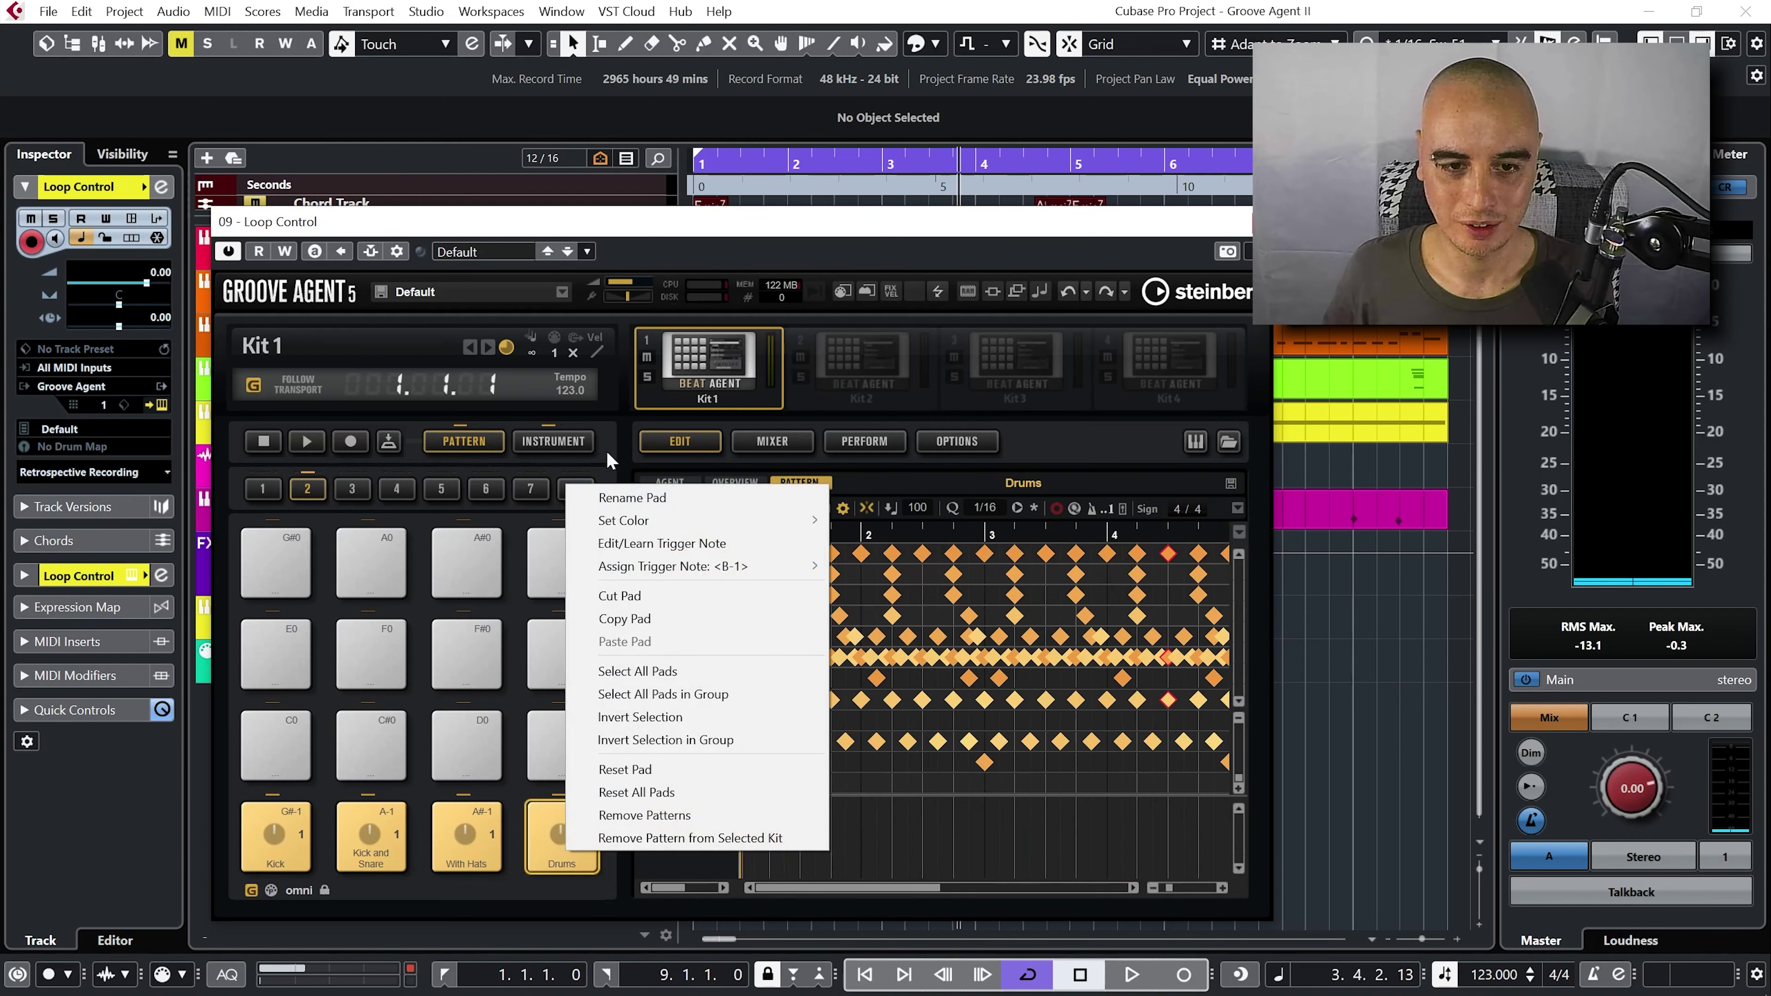
pyautogui.click(658, 493)
pyautogui.write('Full Groove')
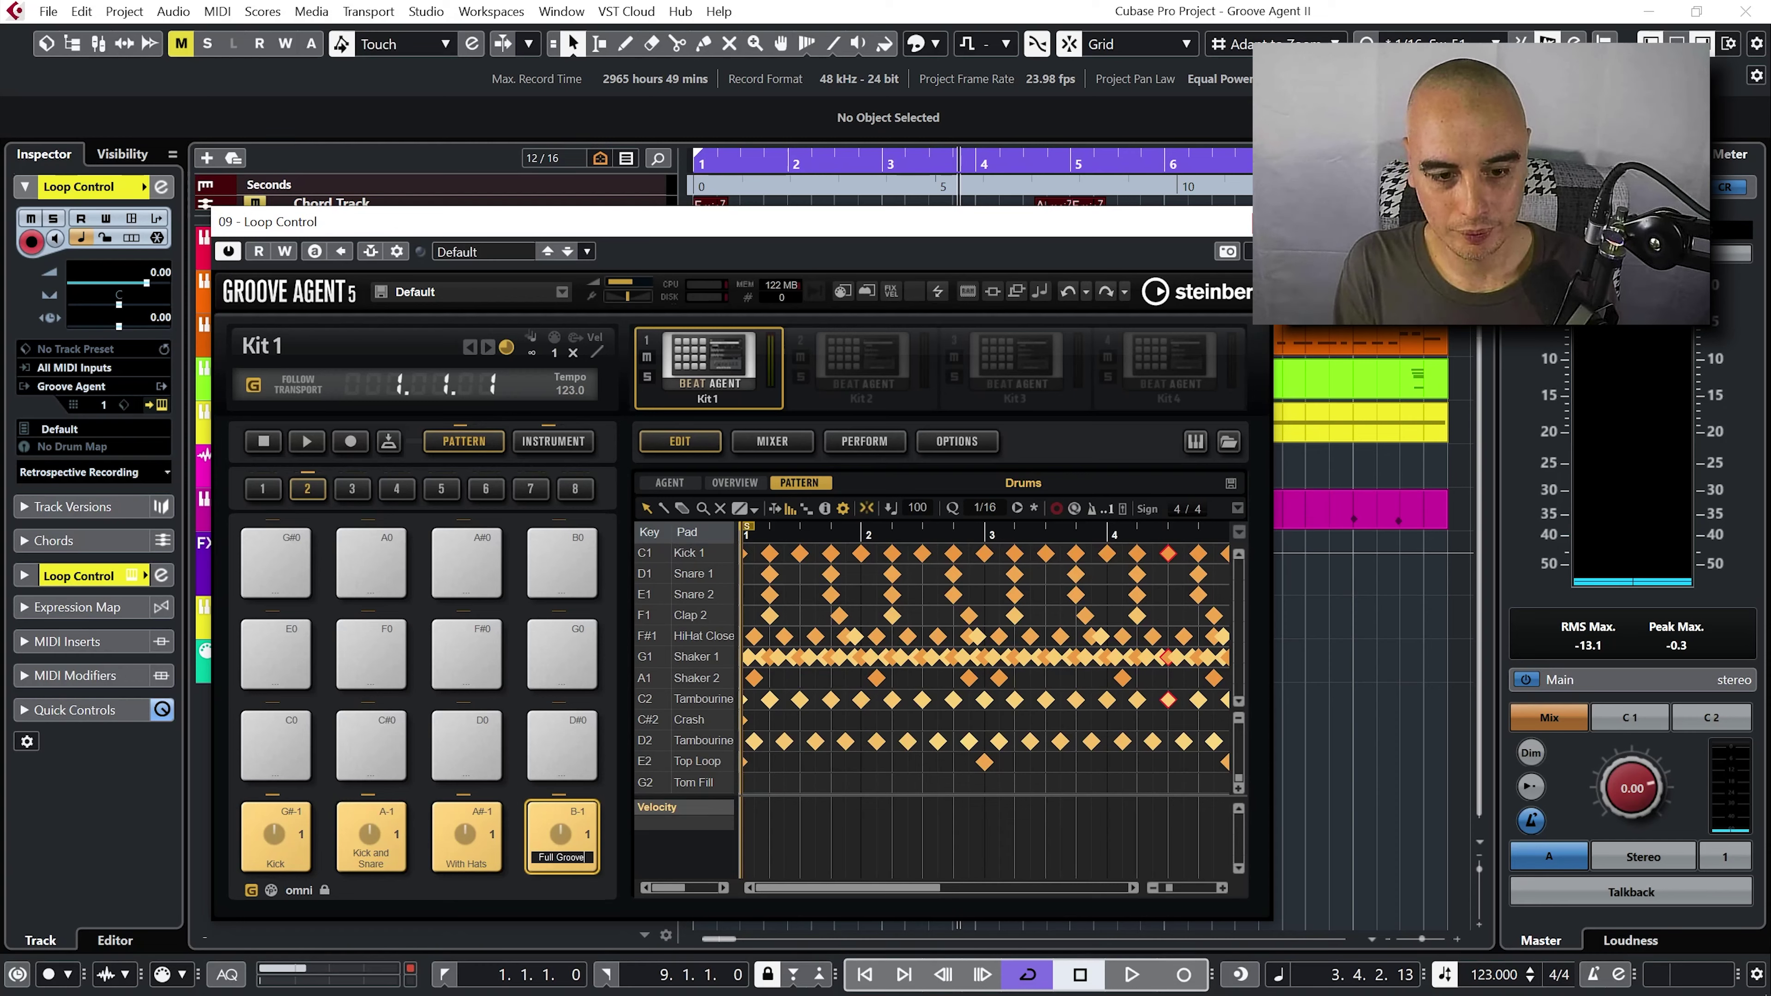
pyautogui.press('Return')
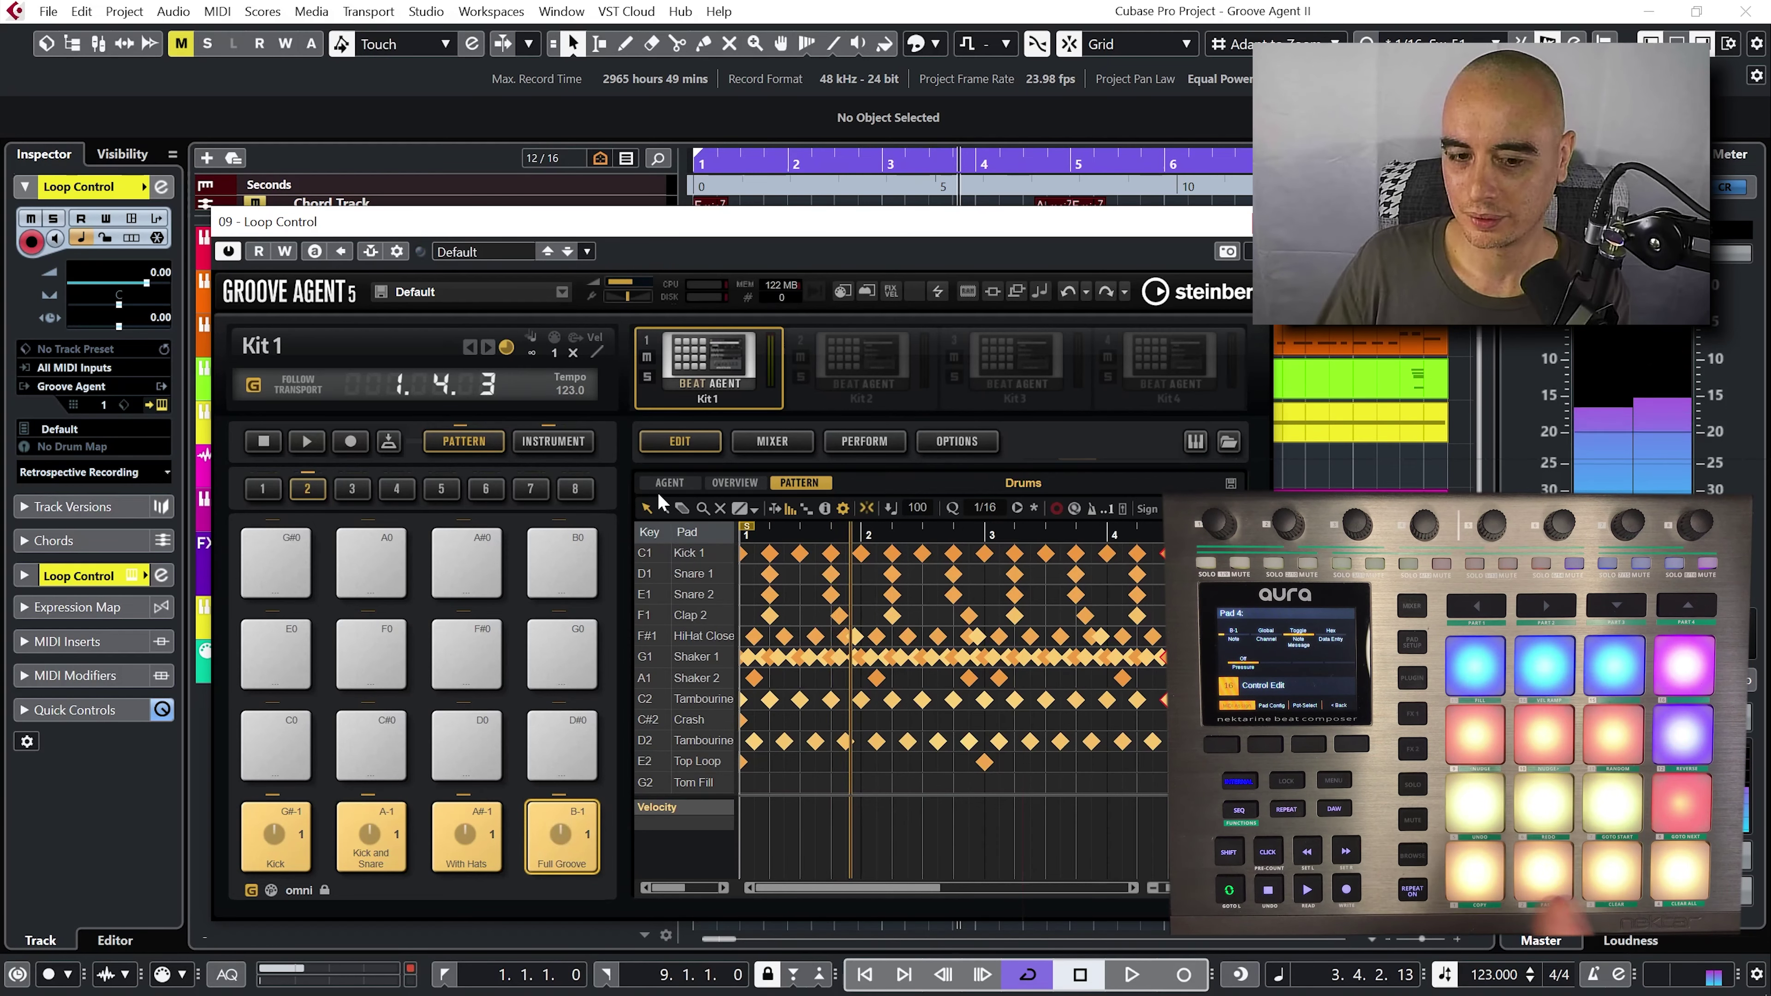
# - Turn on Exclusive for the Kick, Kick and Snare, With Hats and Full Groove pattern pads
pyautogui.click(671, 483)
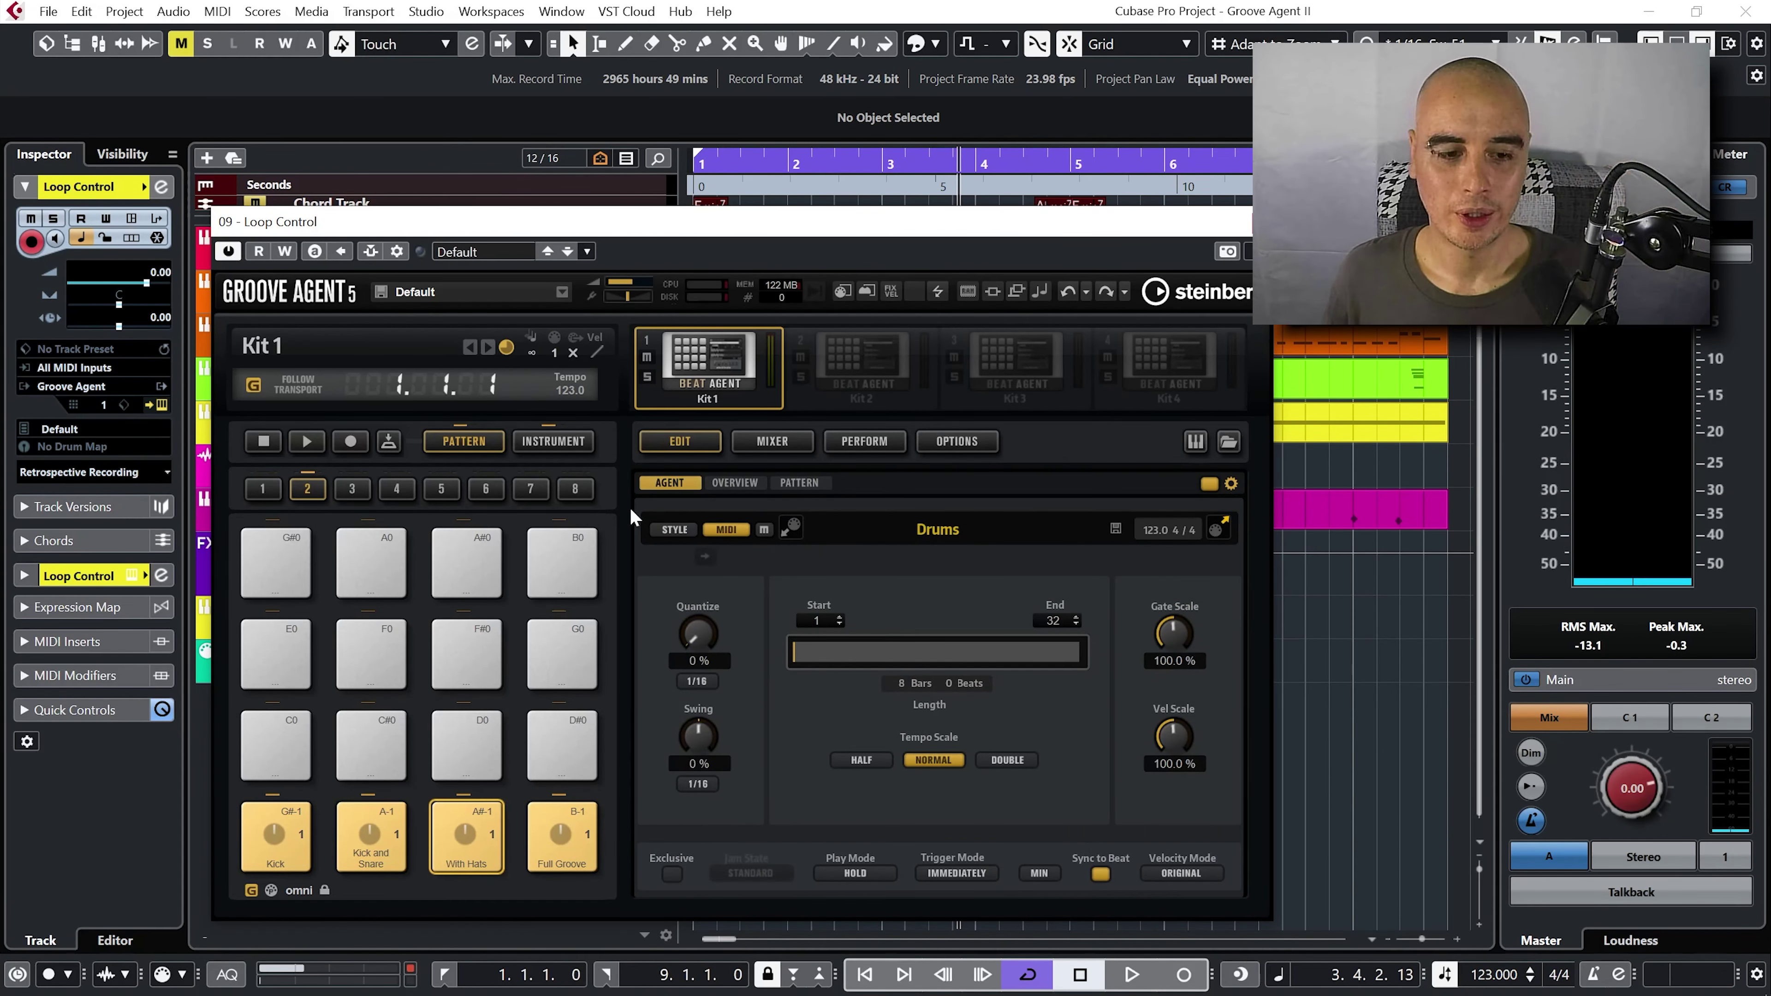
pyautogui.click(279, 859)
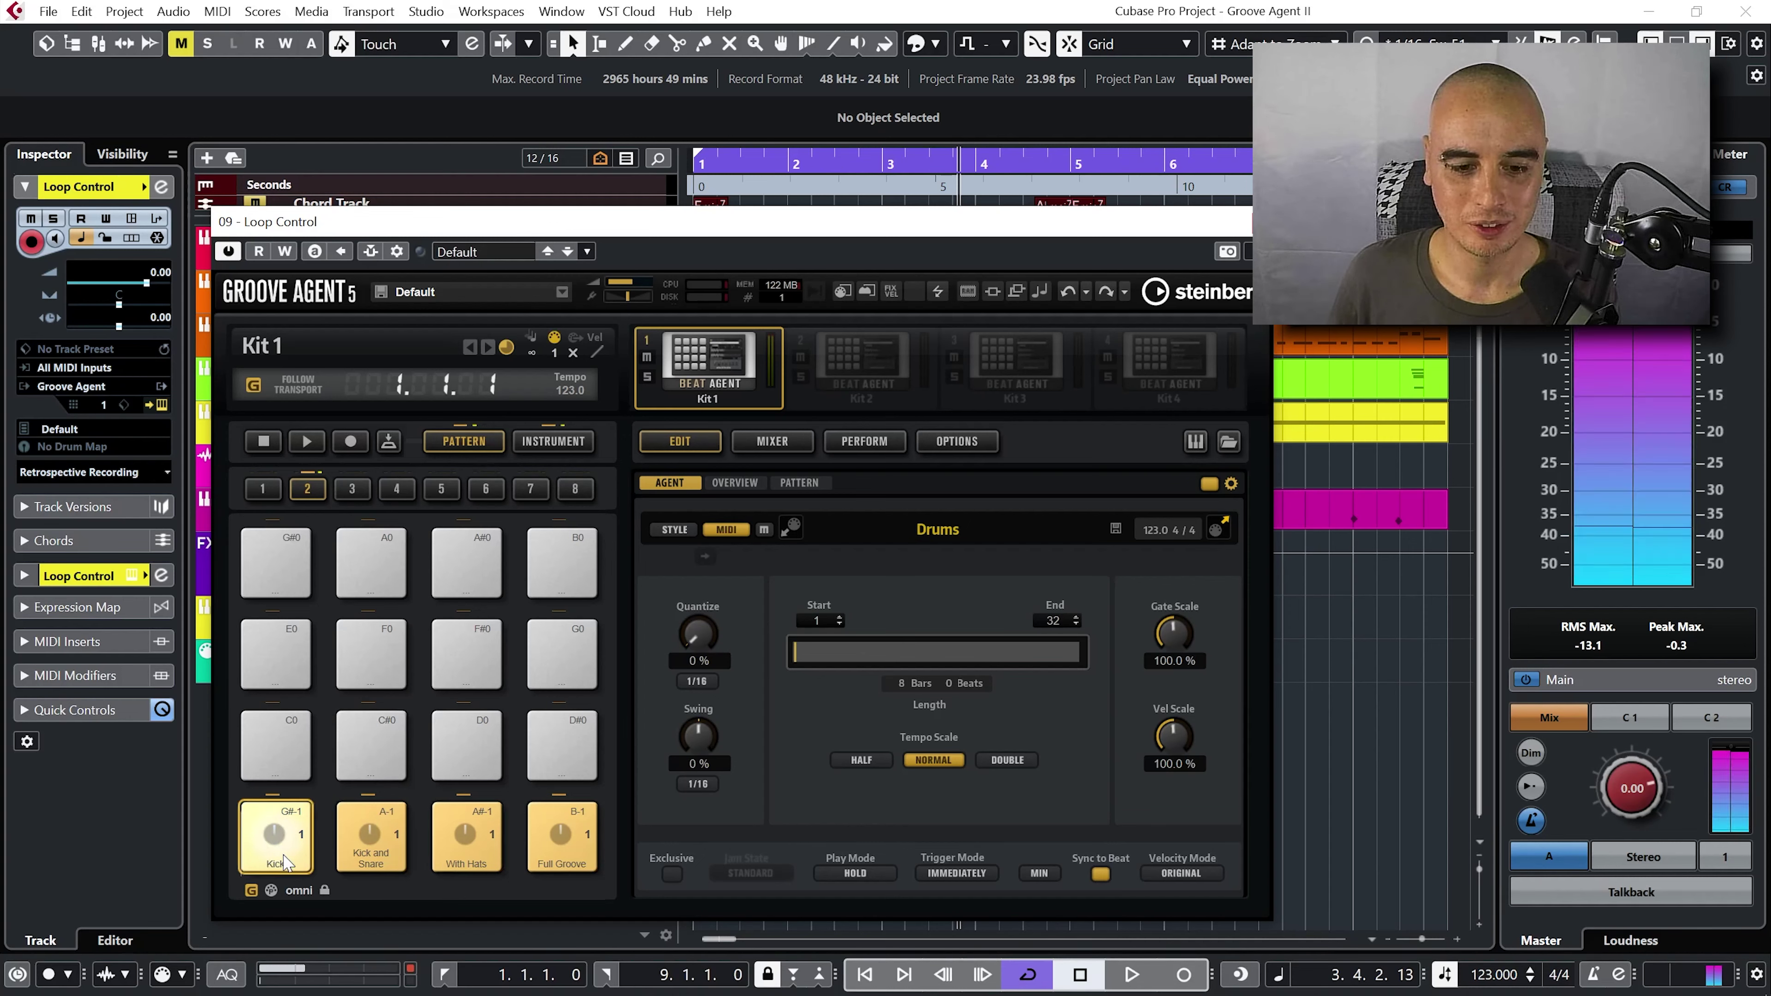
pyautogui.click(671, 874)
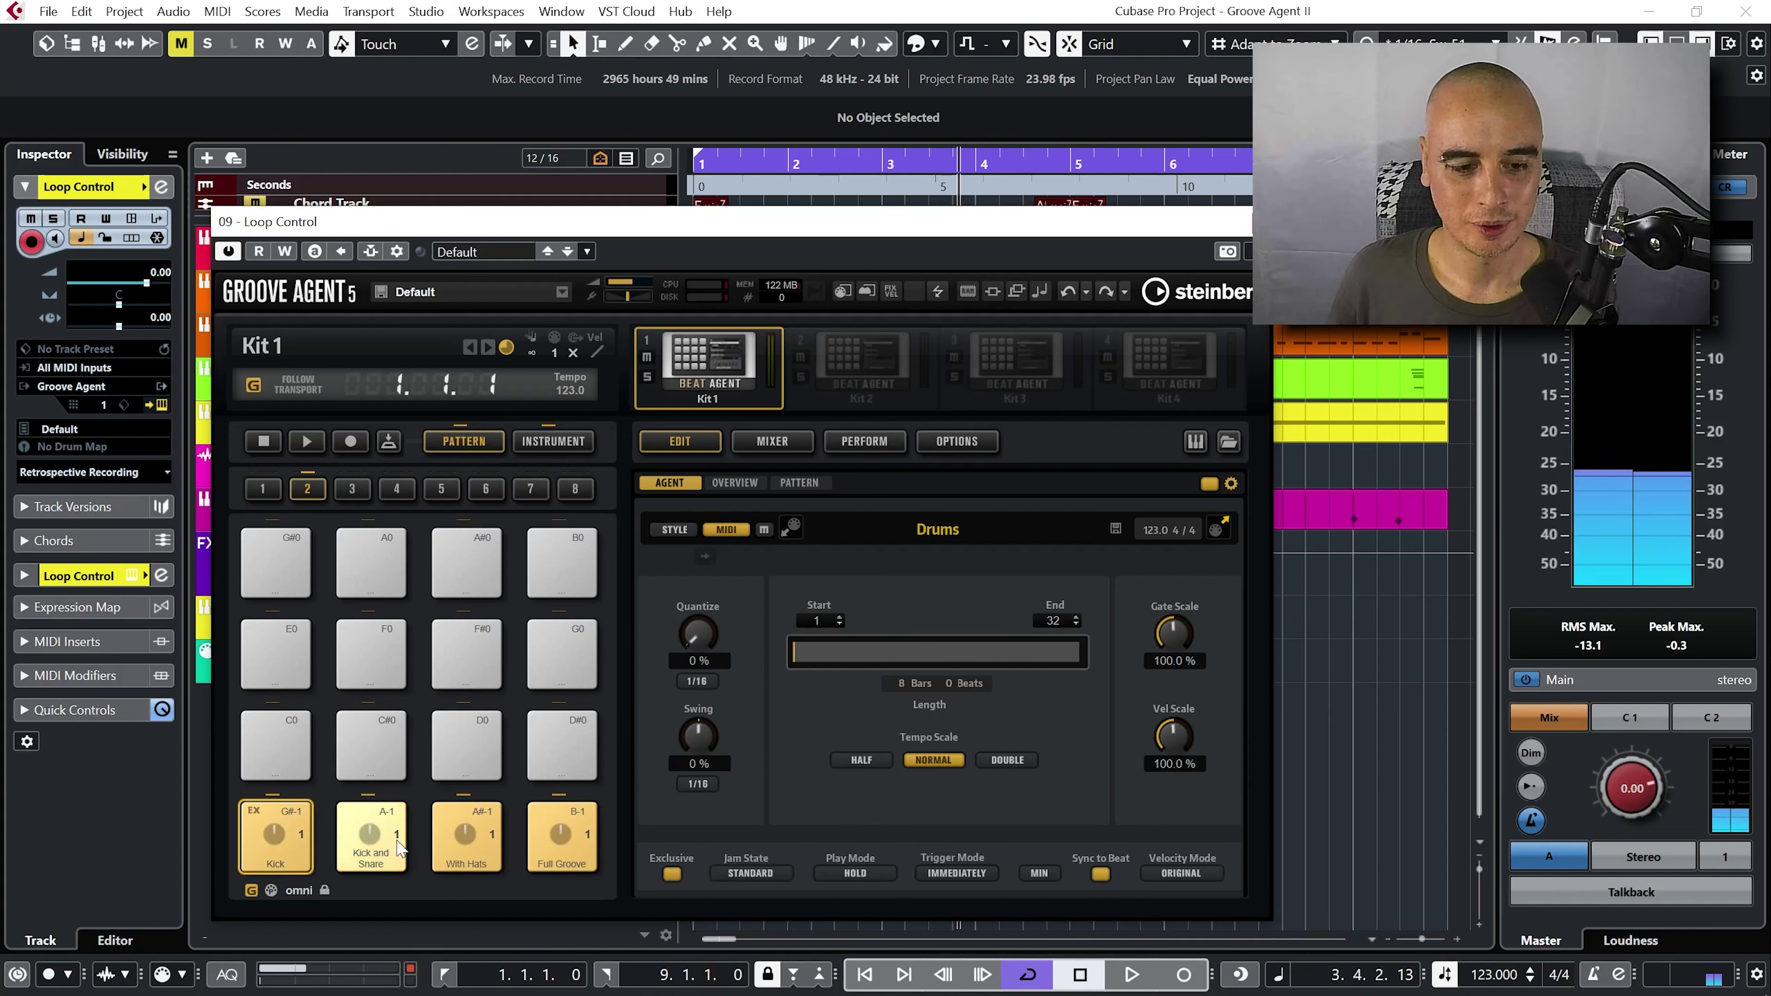
pyautogui.click(672, 874)
pyautogui.click(465, 844)
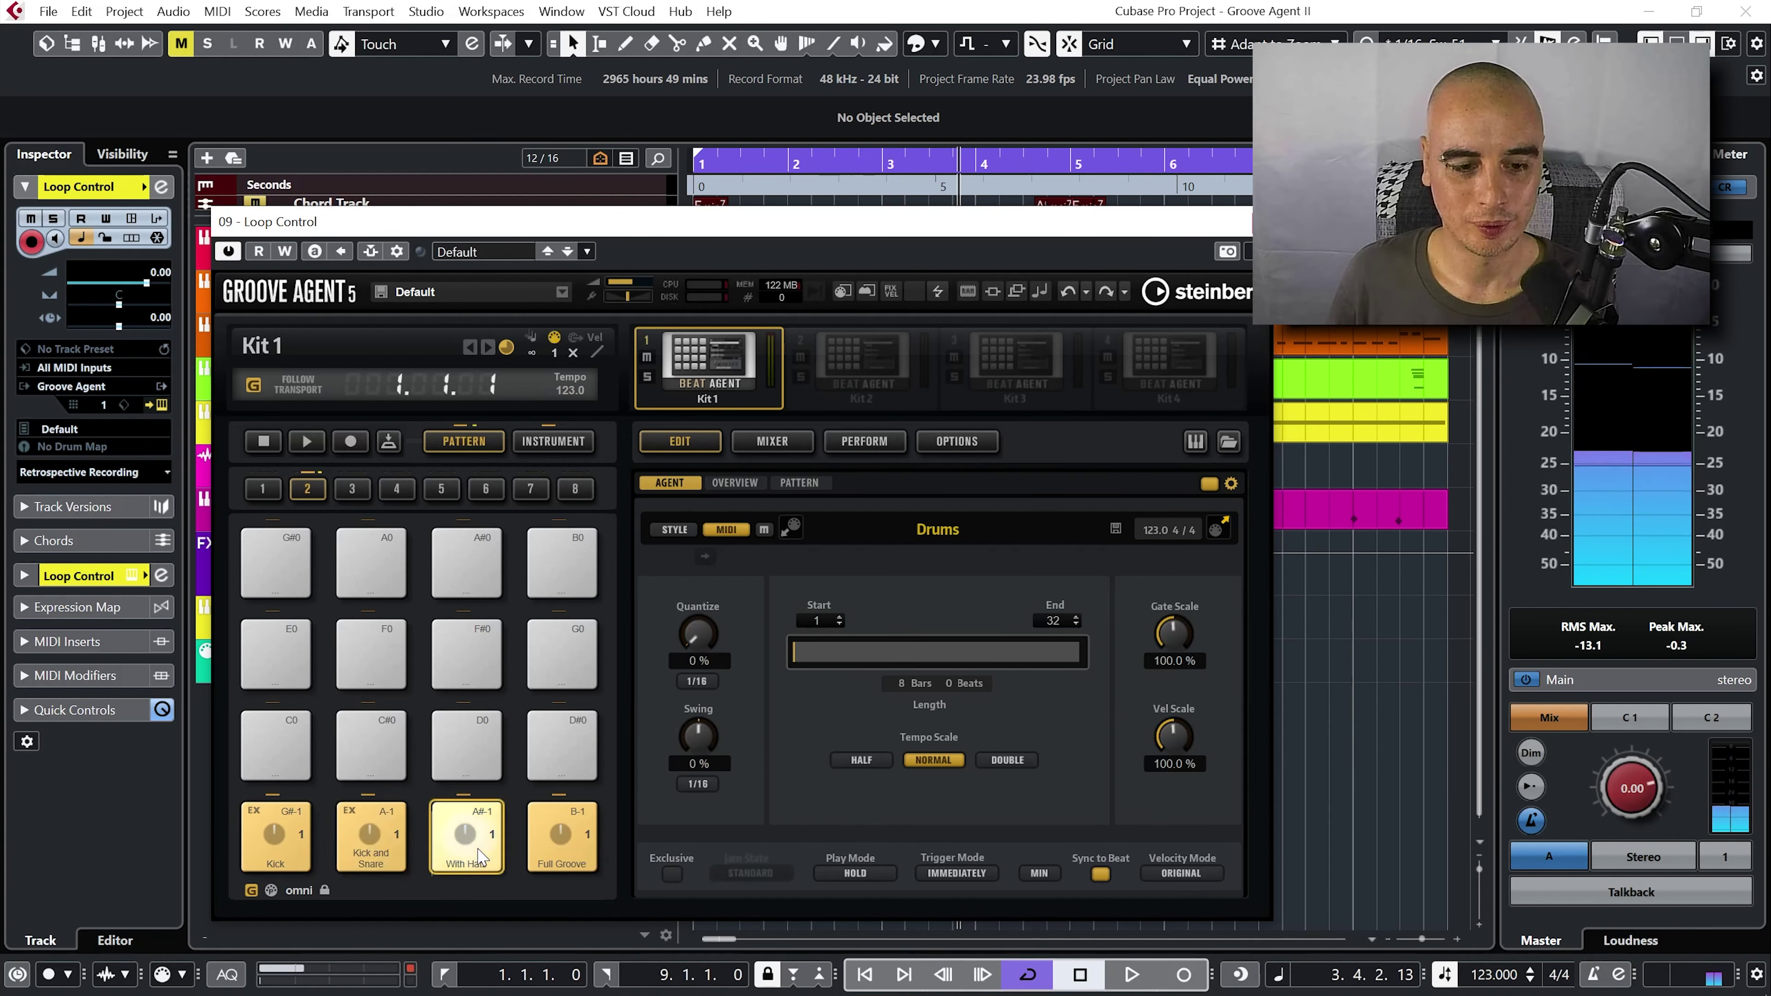
pyautogui.click(671, 874)
pyautogui.click(544, 852)
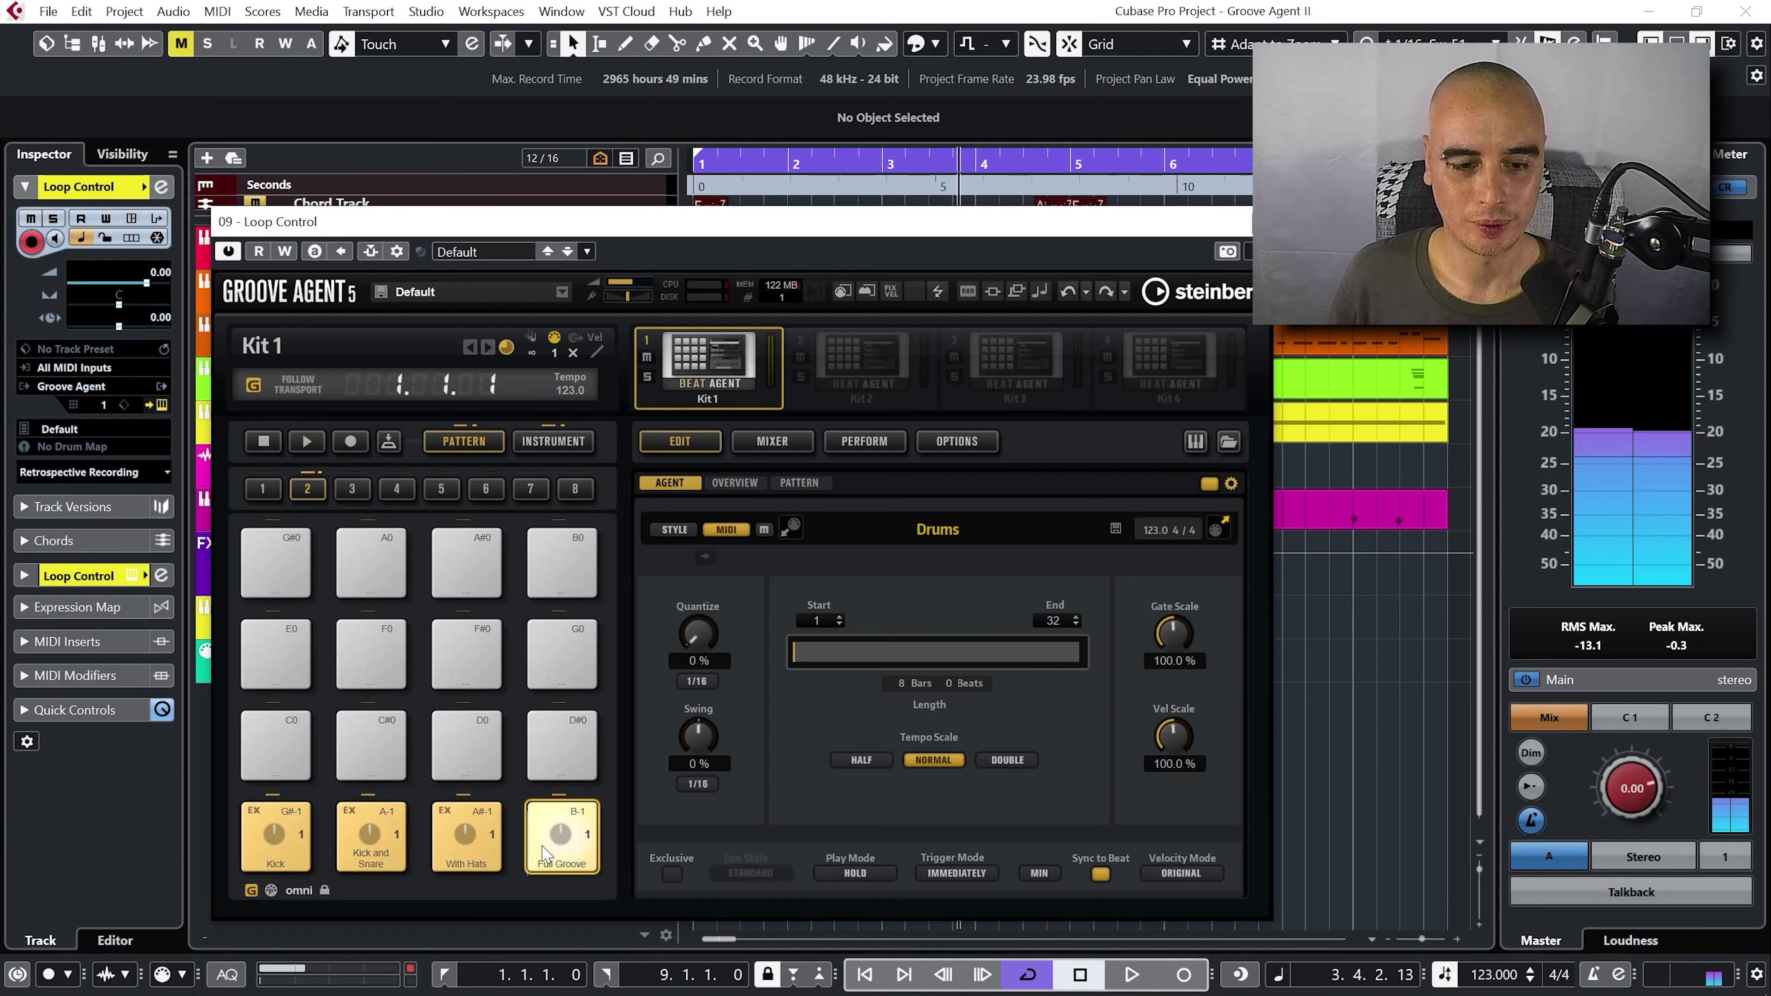
pyautogui.click(668, 872)
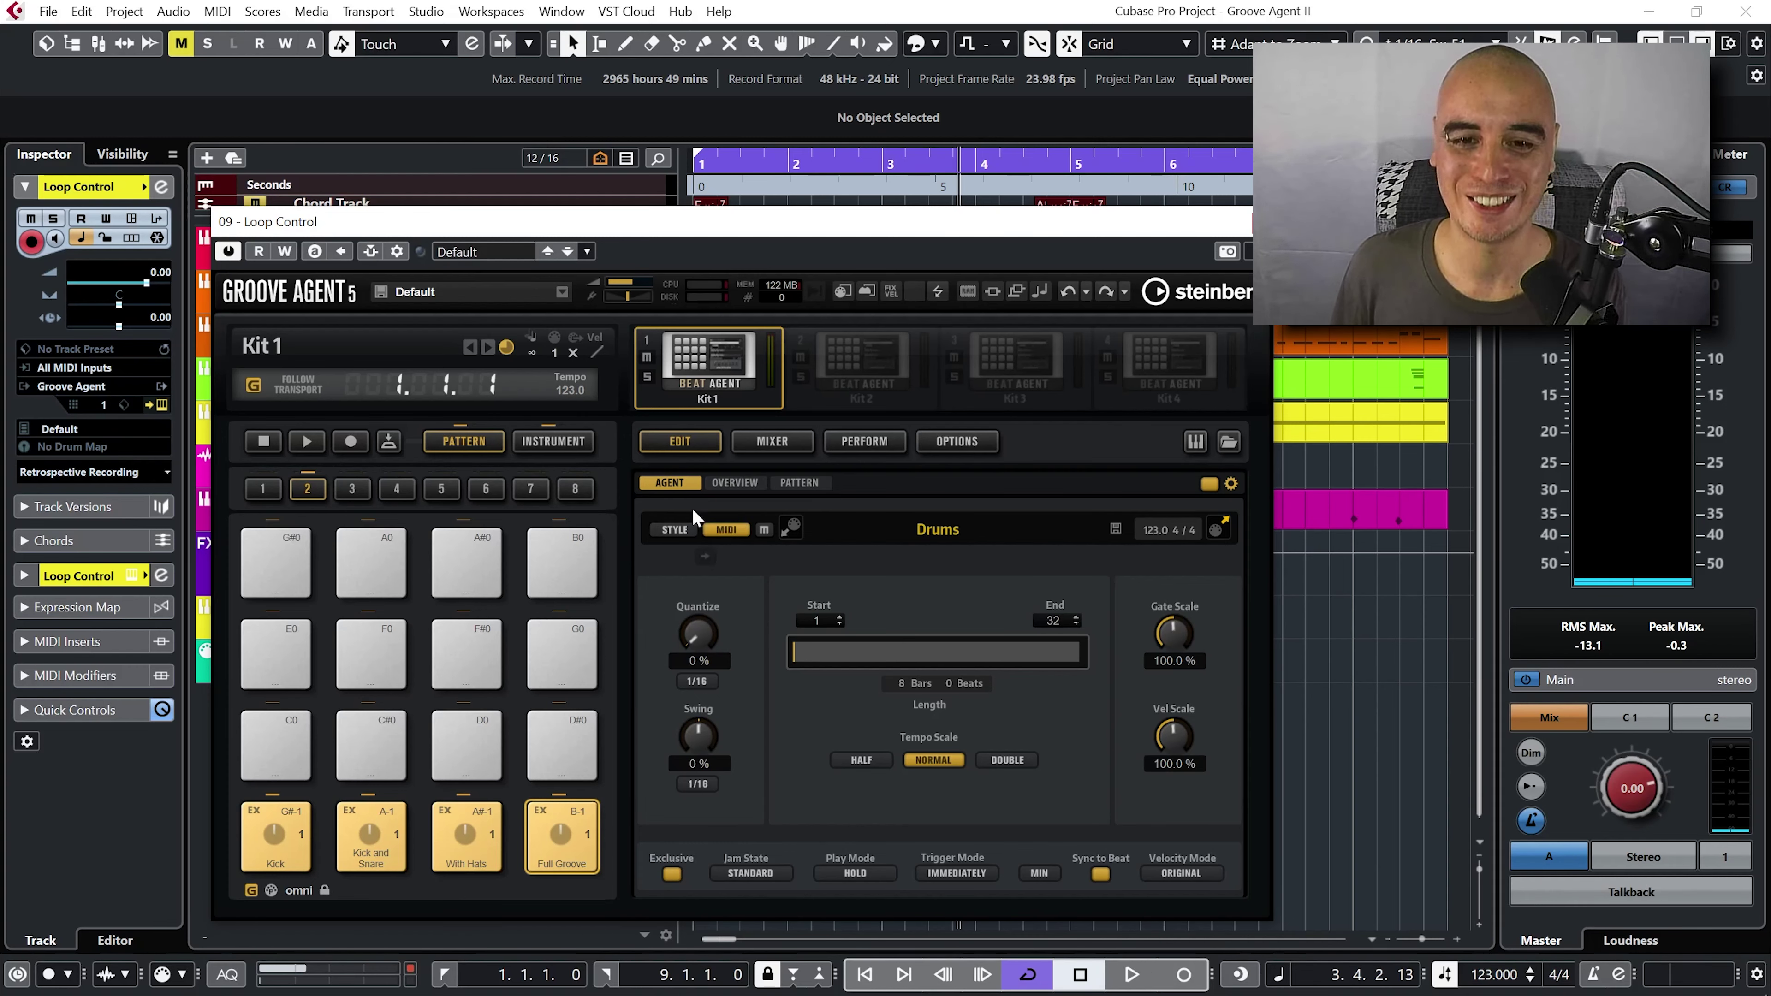
# - Load the 001 Signature Kickdrum sample onto instrument pad C1 of the empty Kit 2
pyautogui.click(862, 369)
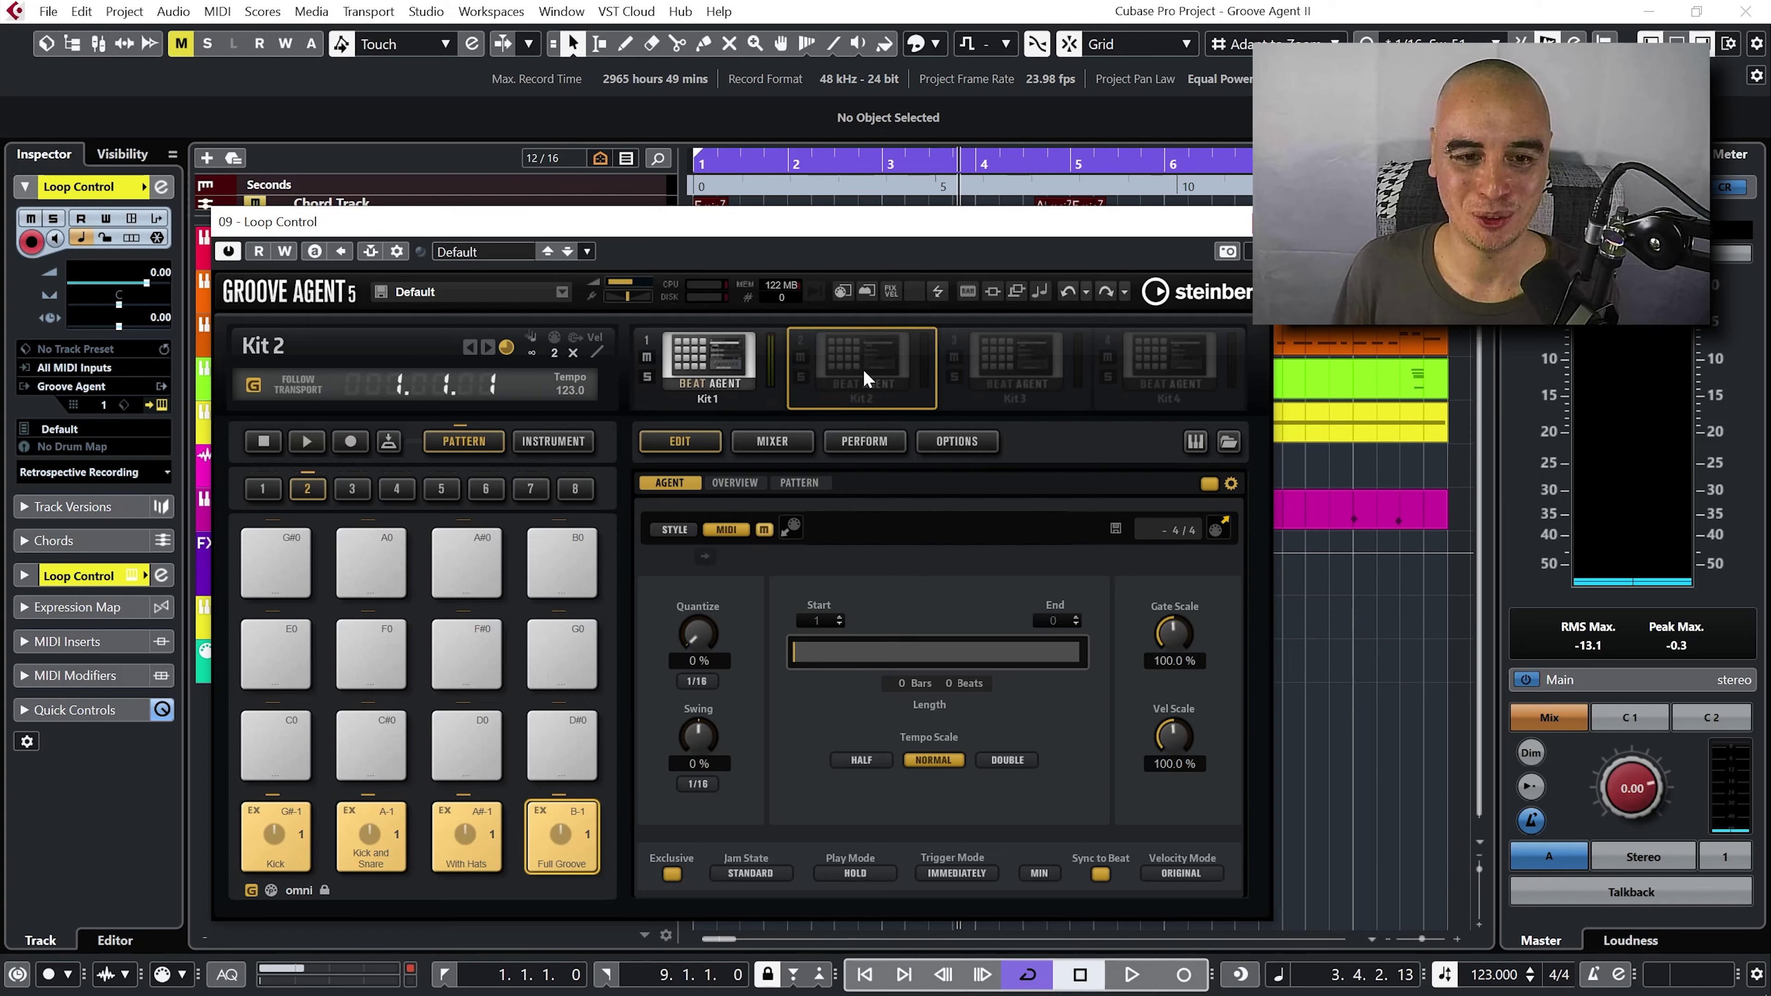
pyautogui.click(554, 443)
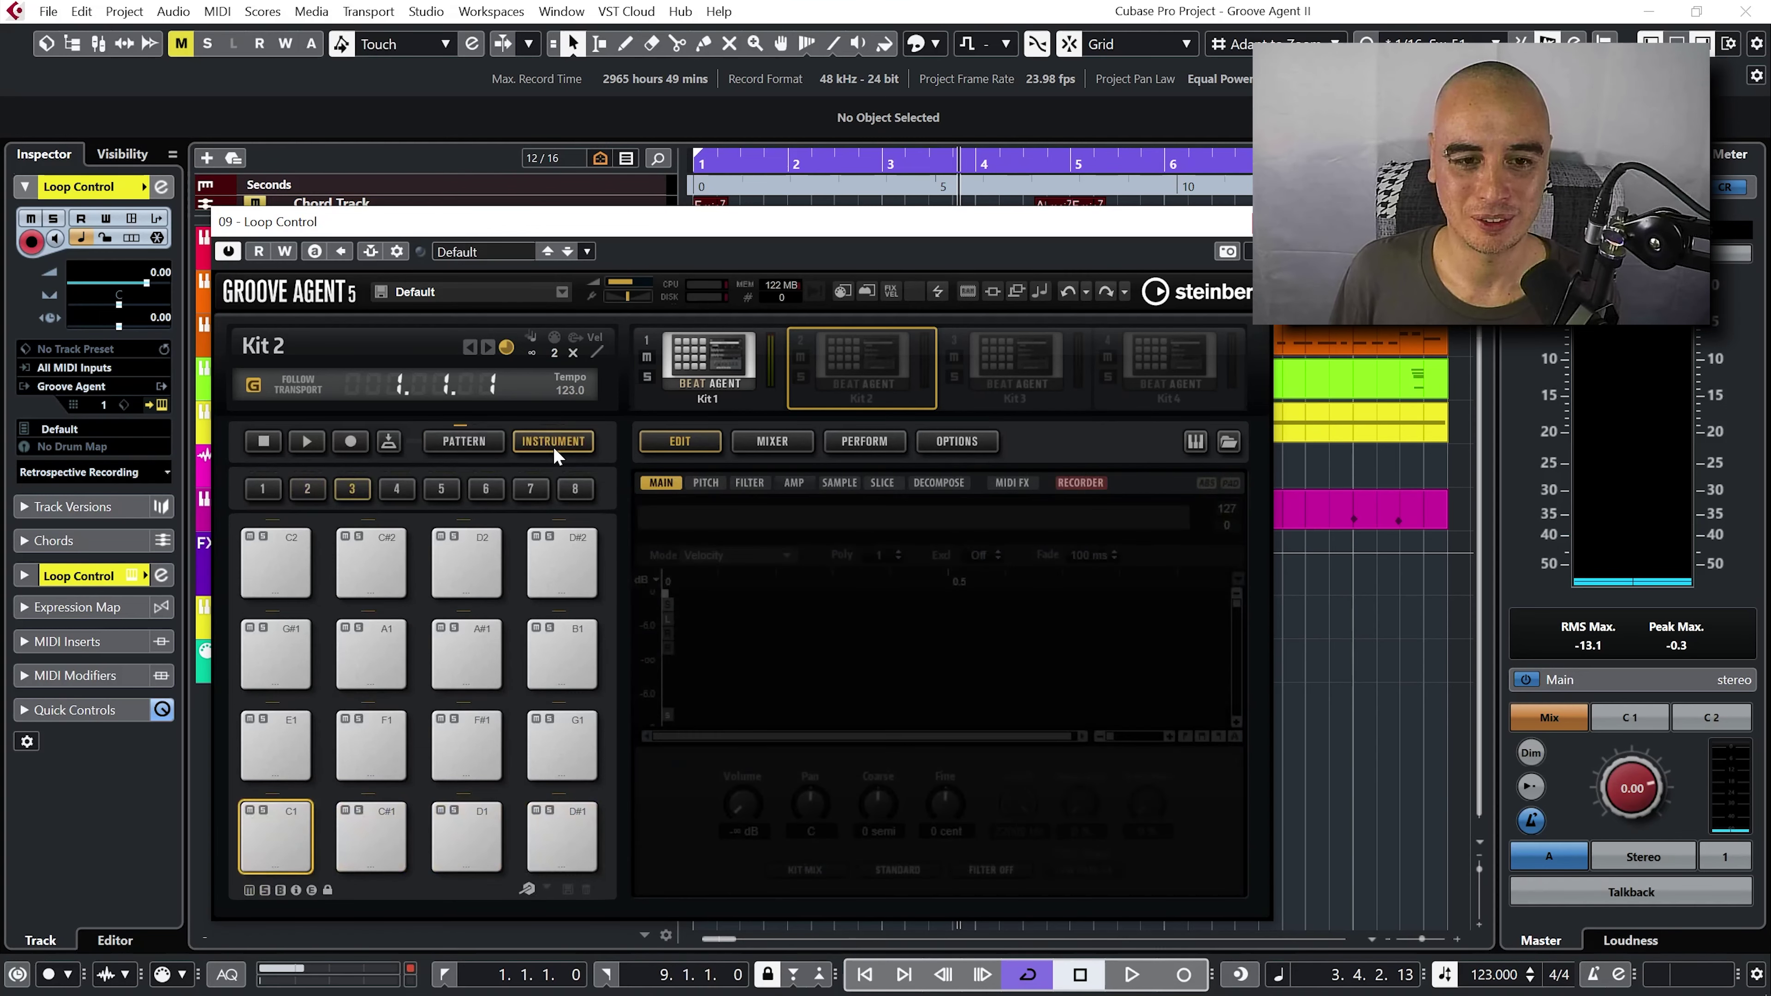
pyautogui.click(1228, 441)
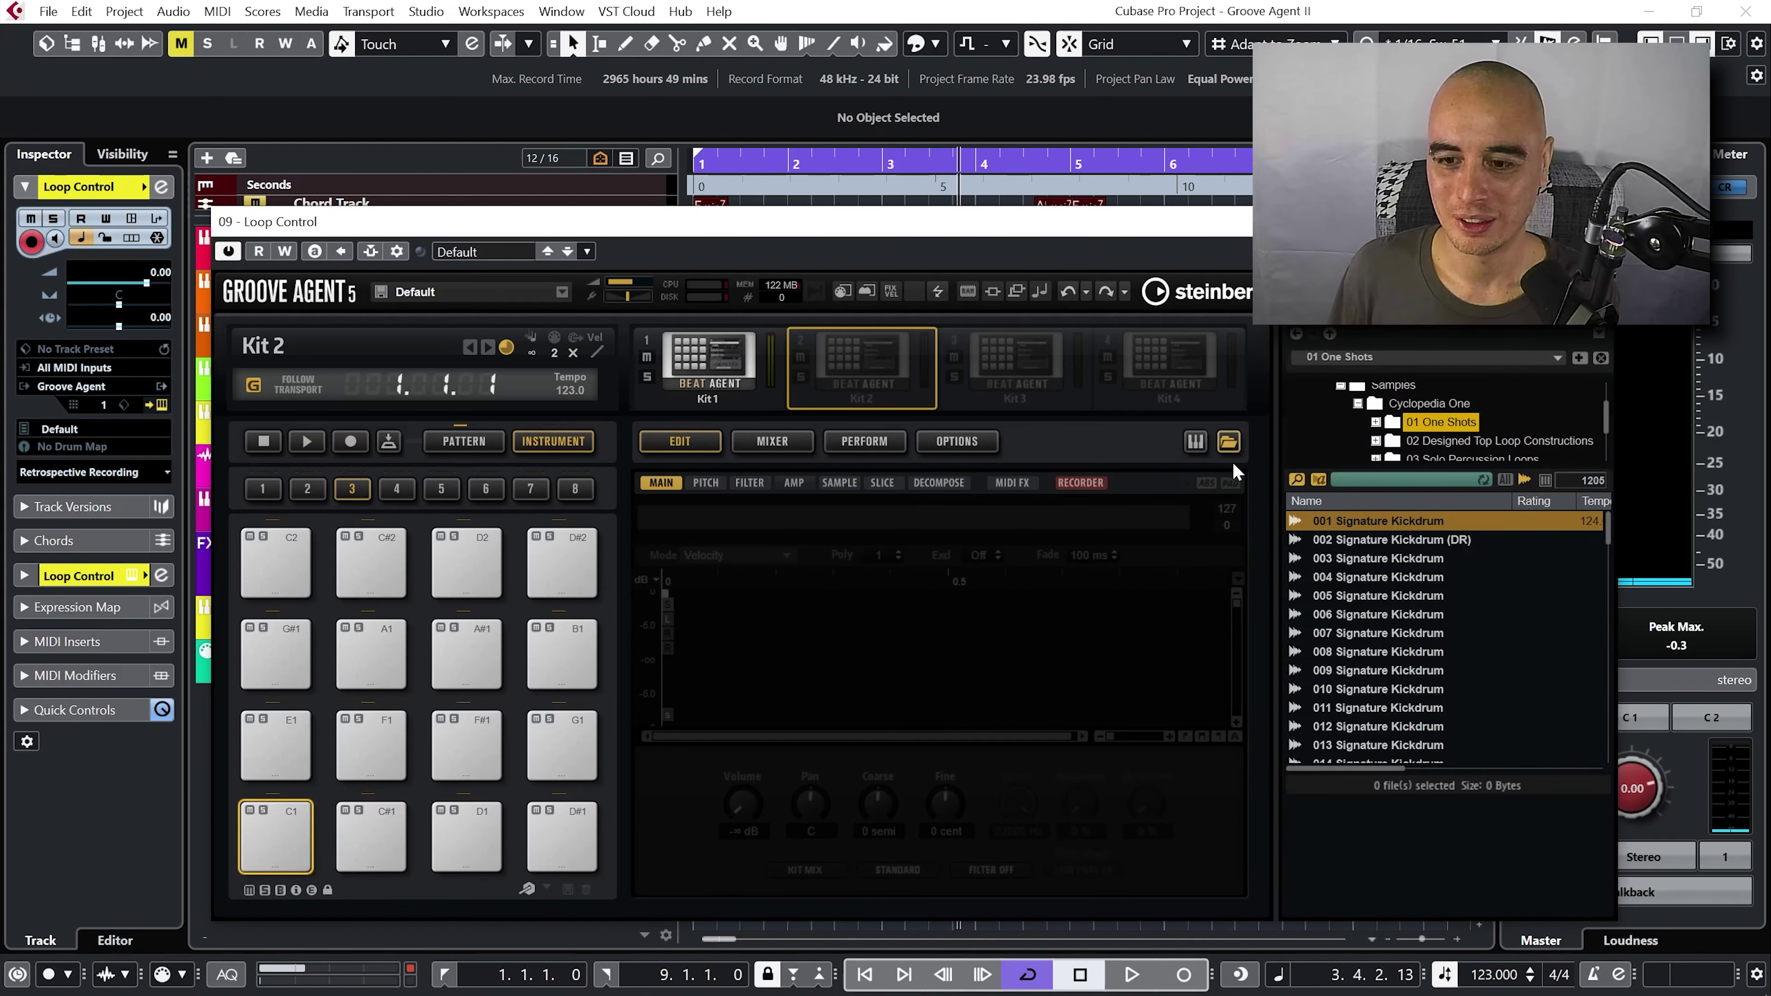
pyautogui.moveTo(1365, 530)
pyautogui.mouseDown()
pyautogui.moveTo(787, 583)
pyautogui.moveTo(206, 869)
pyautogui.moveTo(278, 844)
pyautogui.mouseUp()
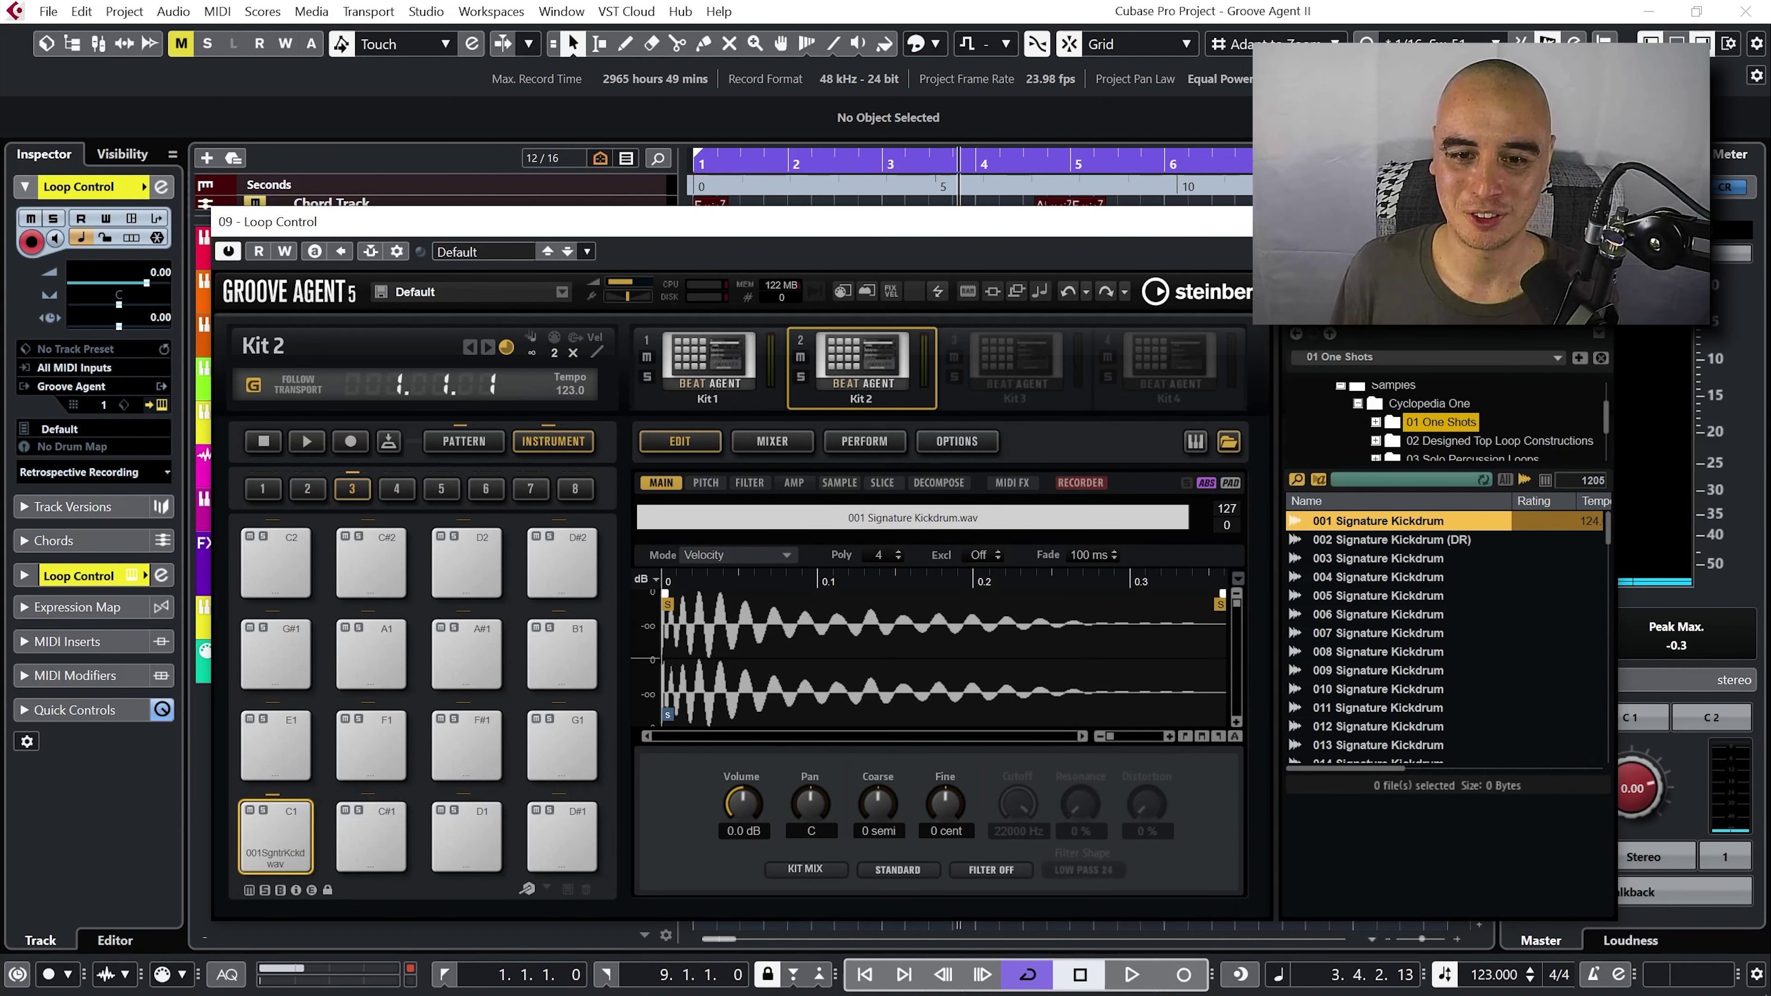
# - Silence Kit 2's kick sample by setting its volume to -∞ dB, and return to Kit 1's pattern pads
pyautogui.moveTo(743, 802); pyautogui.dragTo(788, 949)
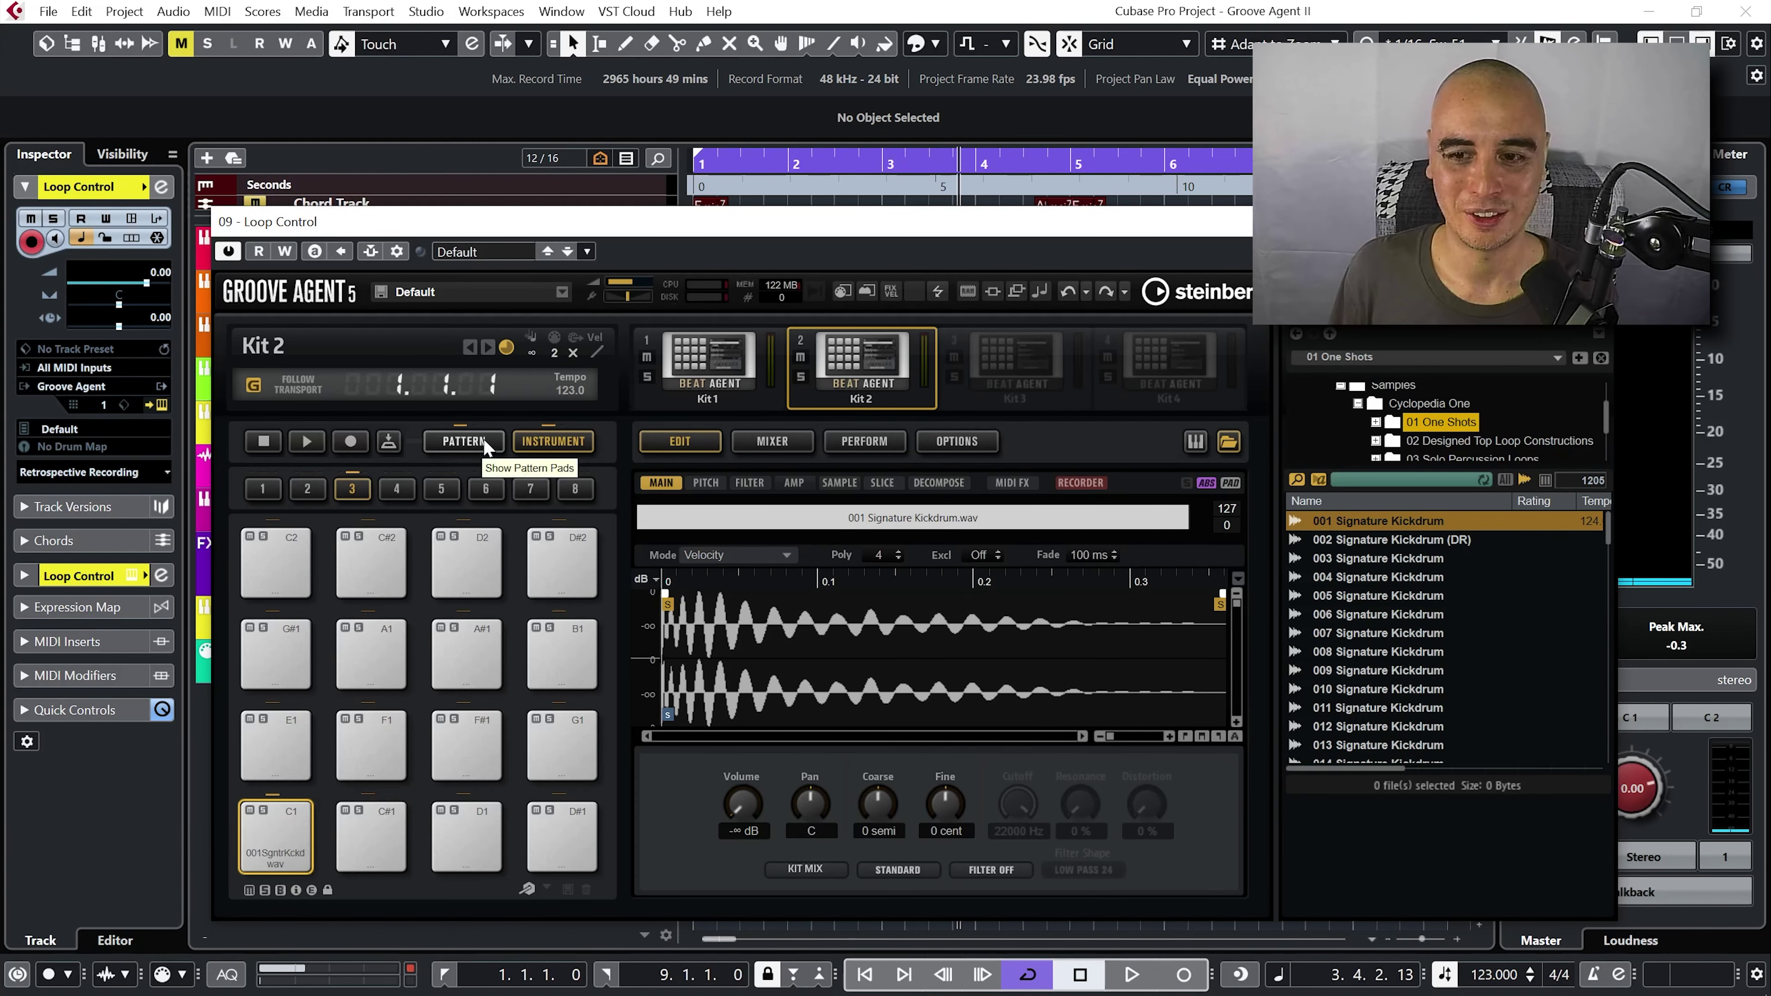
pyautogui.click(1236, 439)
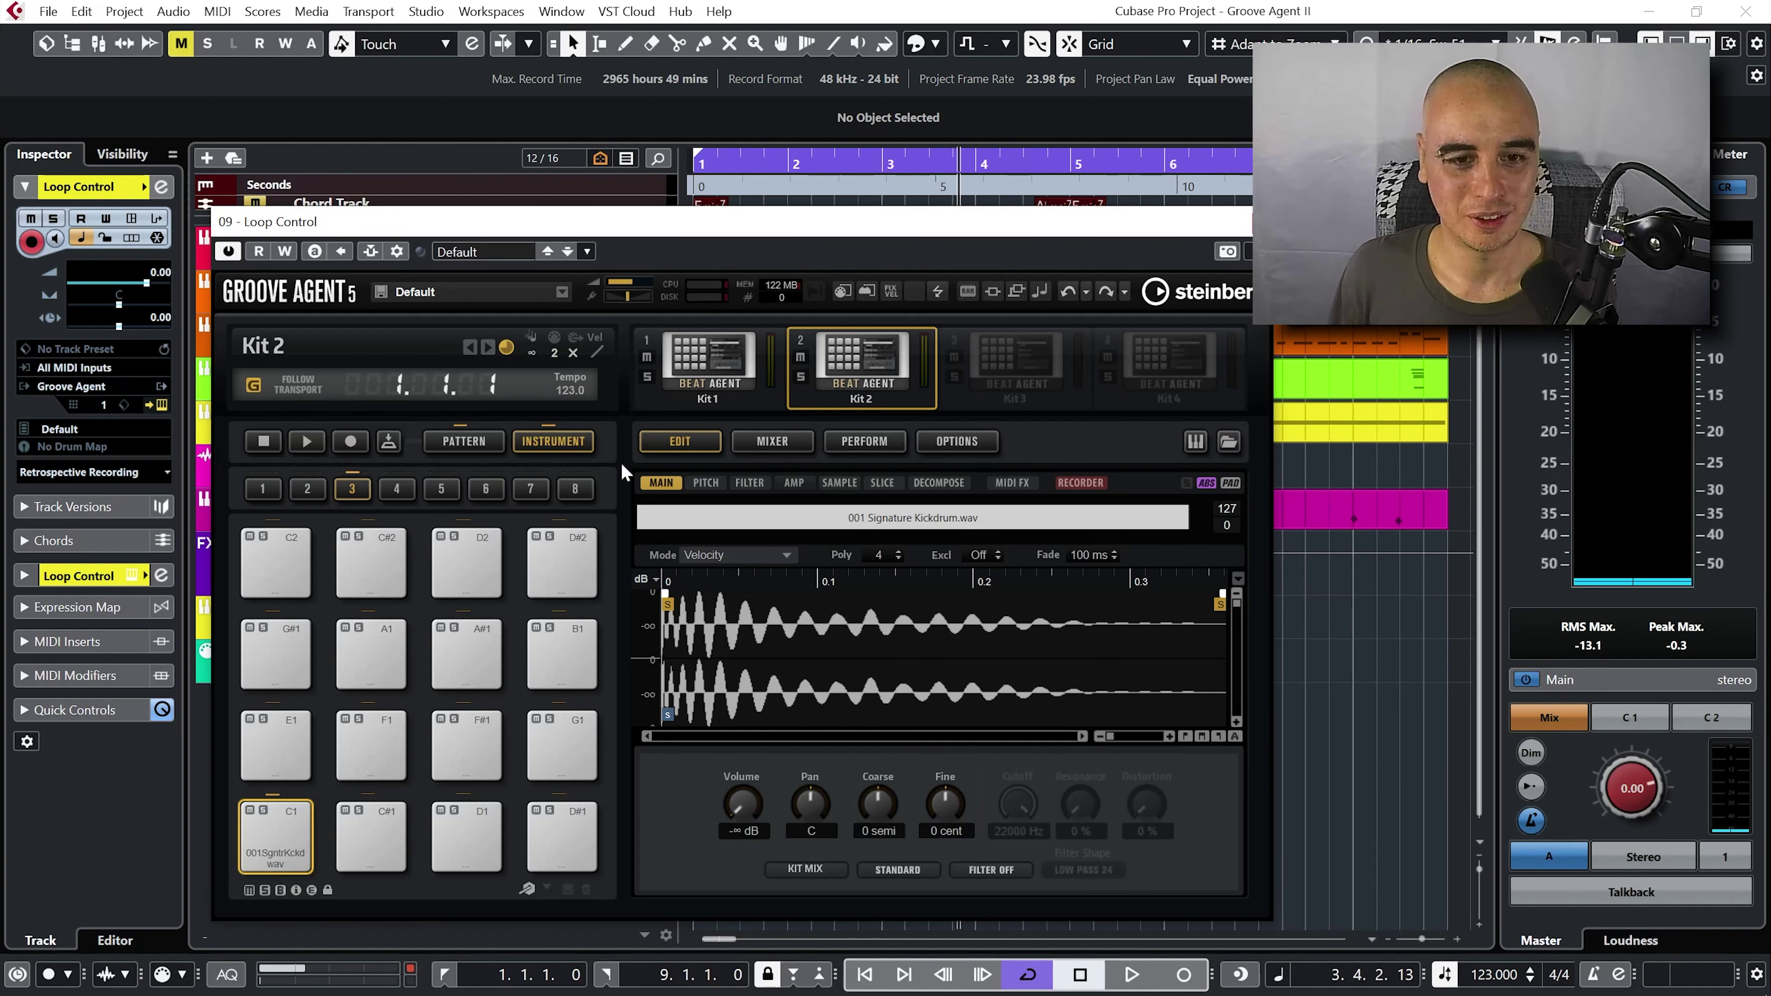
pyautogui.click(477, 448)
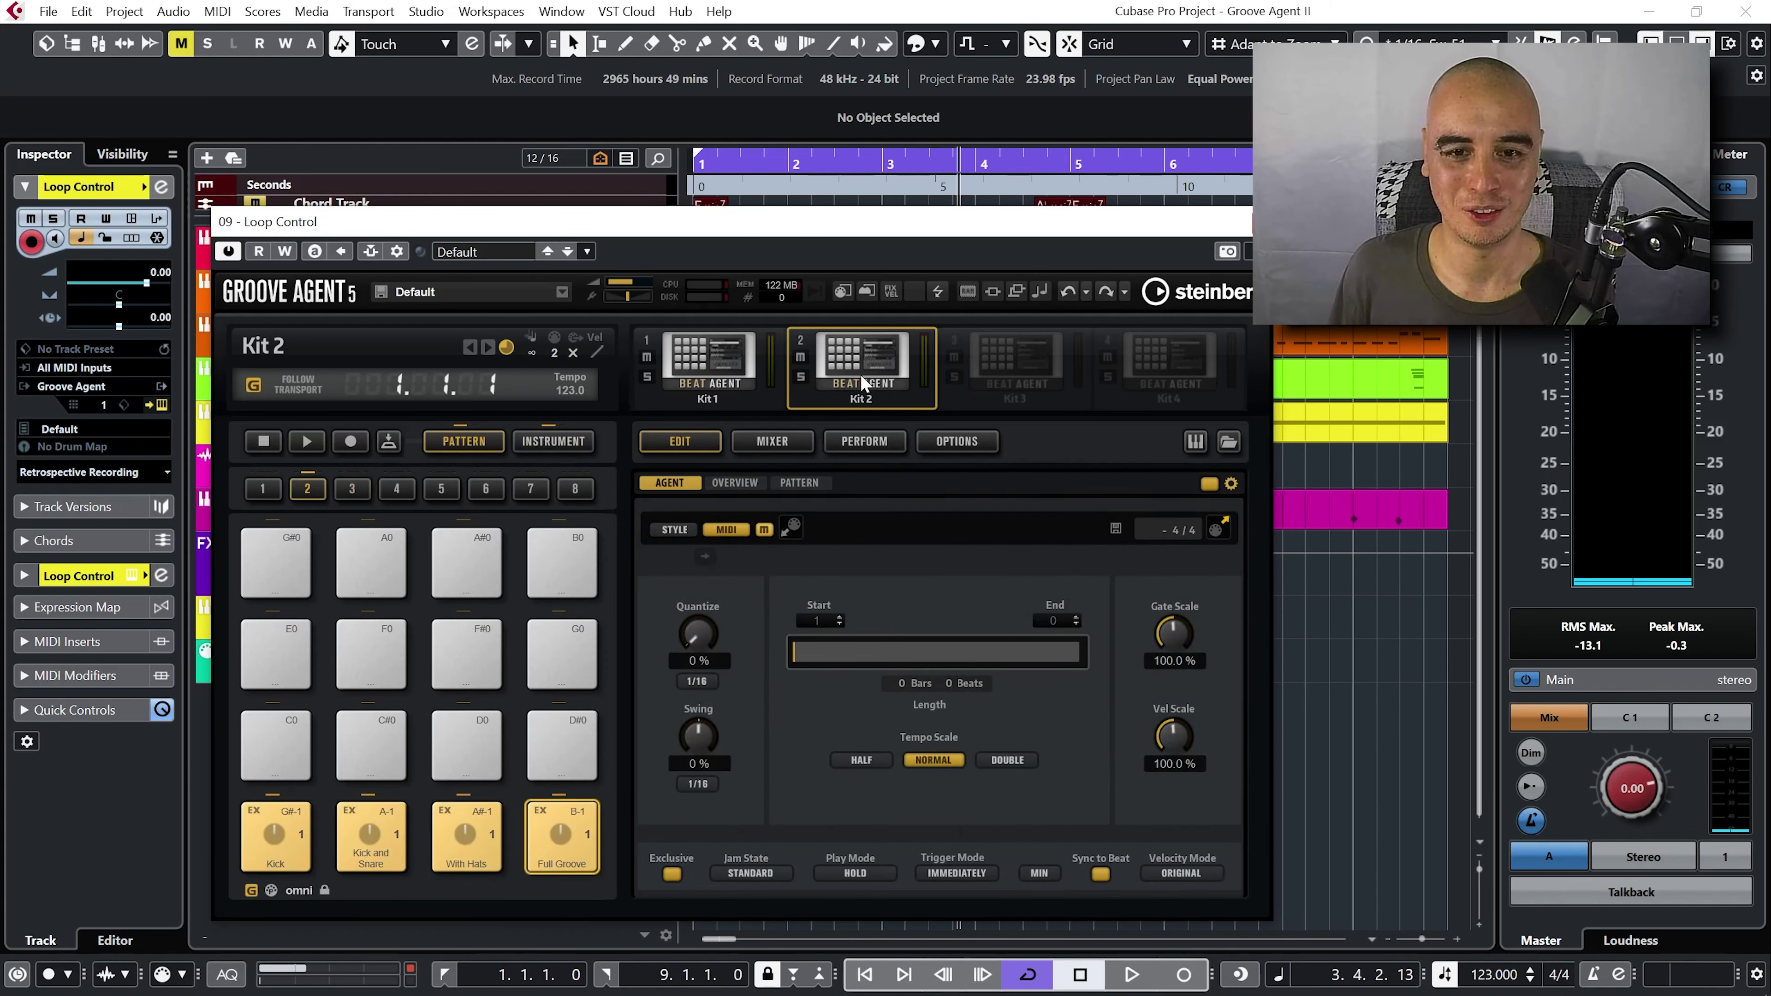
pyautogui.click(707, 383)
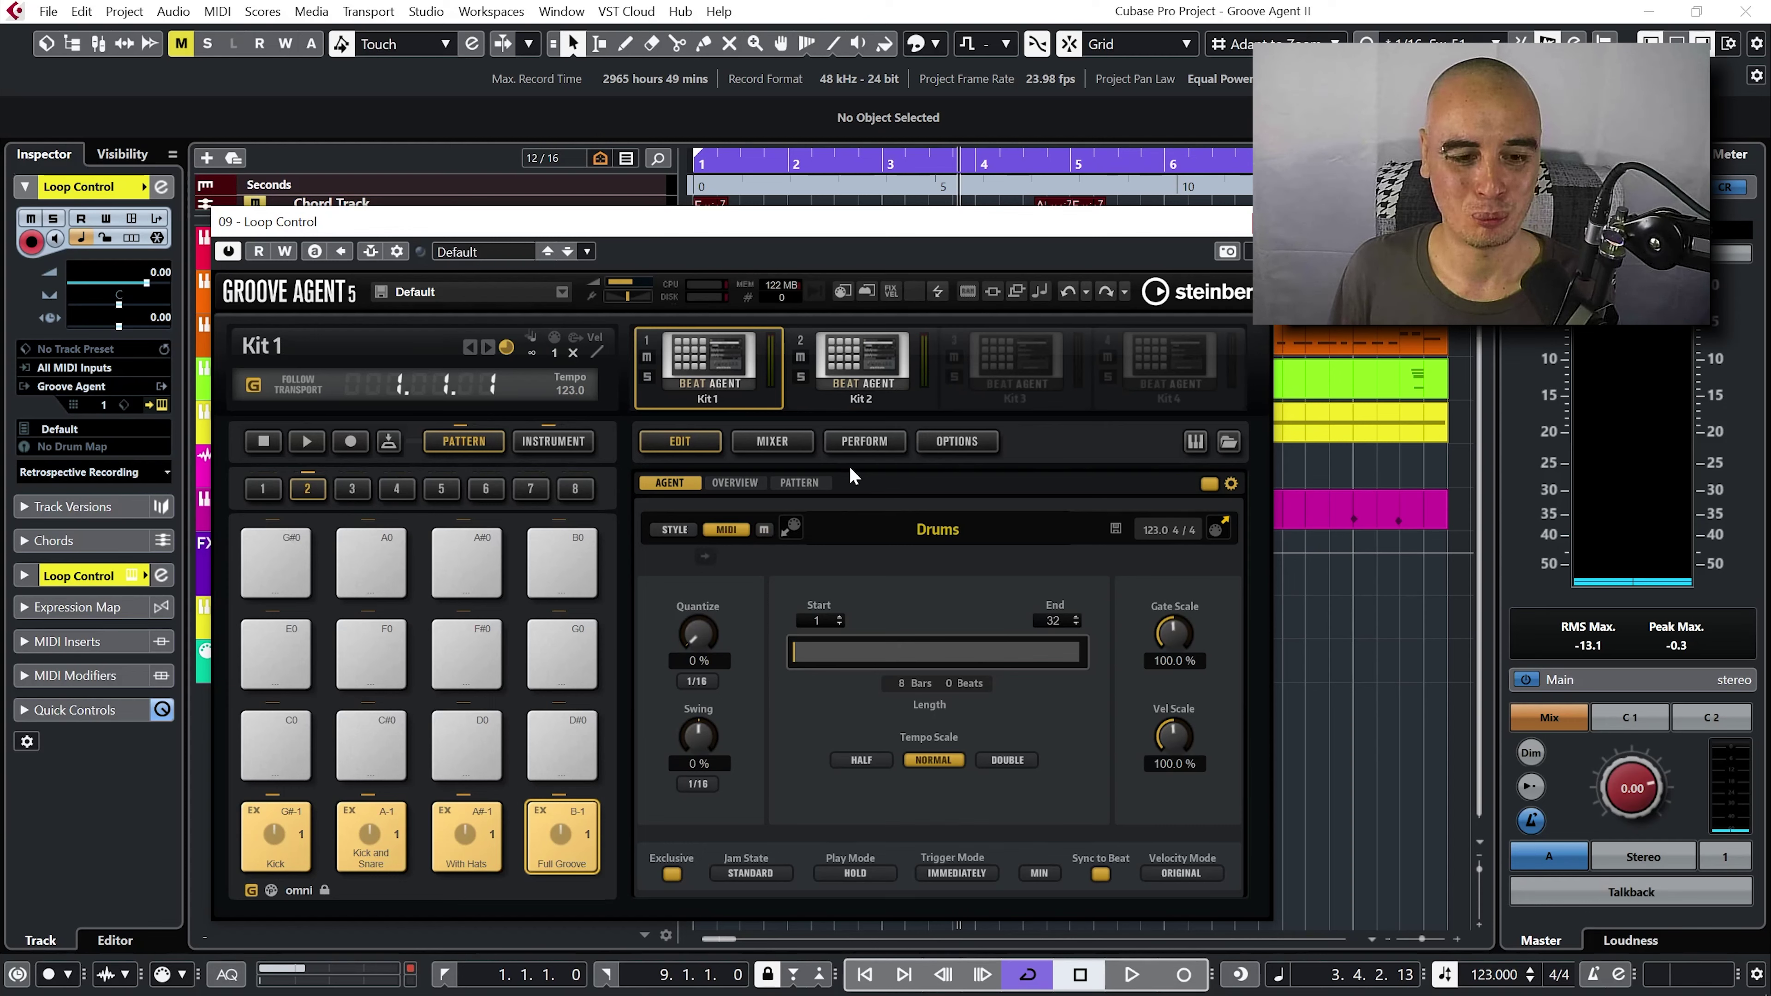
# - Turn off global use of the pattern pads and reset the Drums pads A-1, A#-1 and B-1 in Kit 2
pyautogui.click(251, 890)
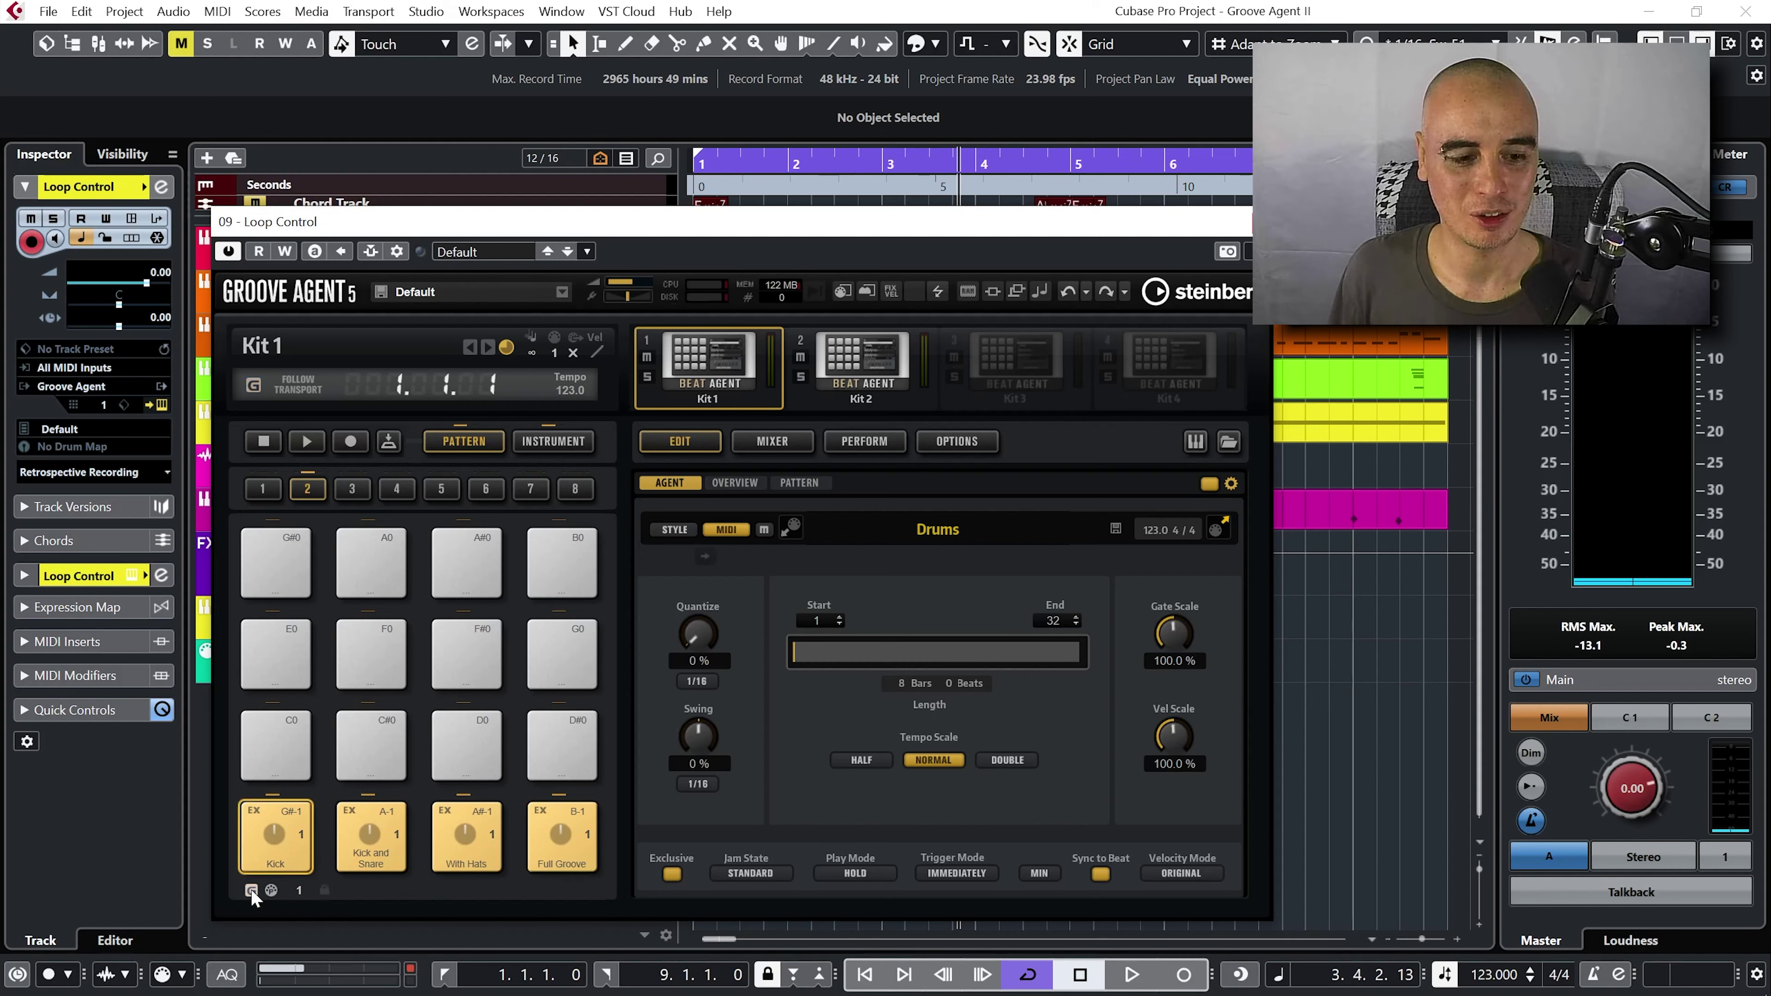
pyautogui.click(860, 352)
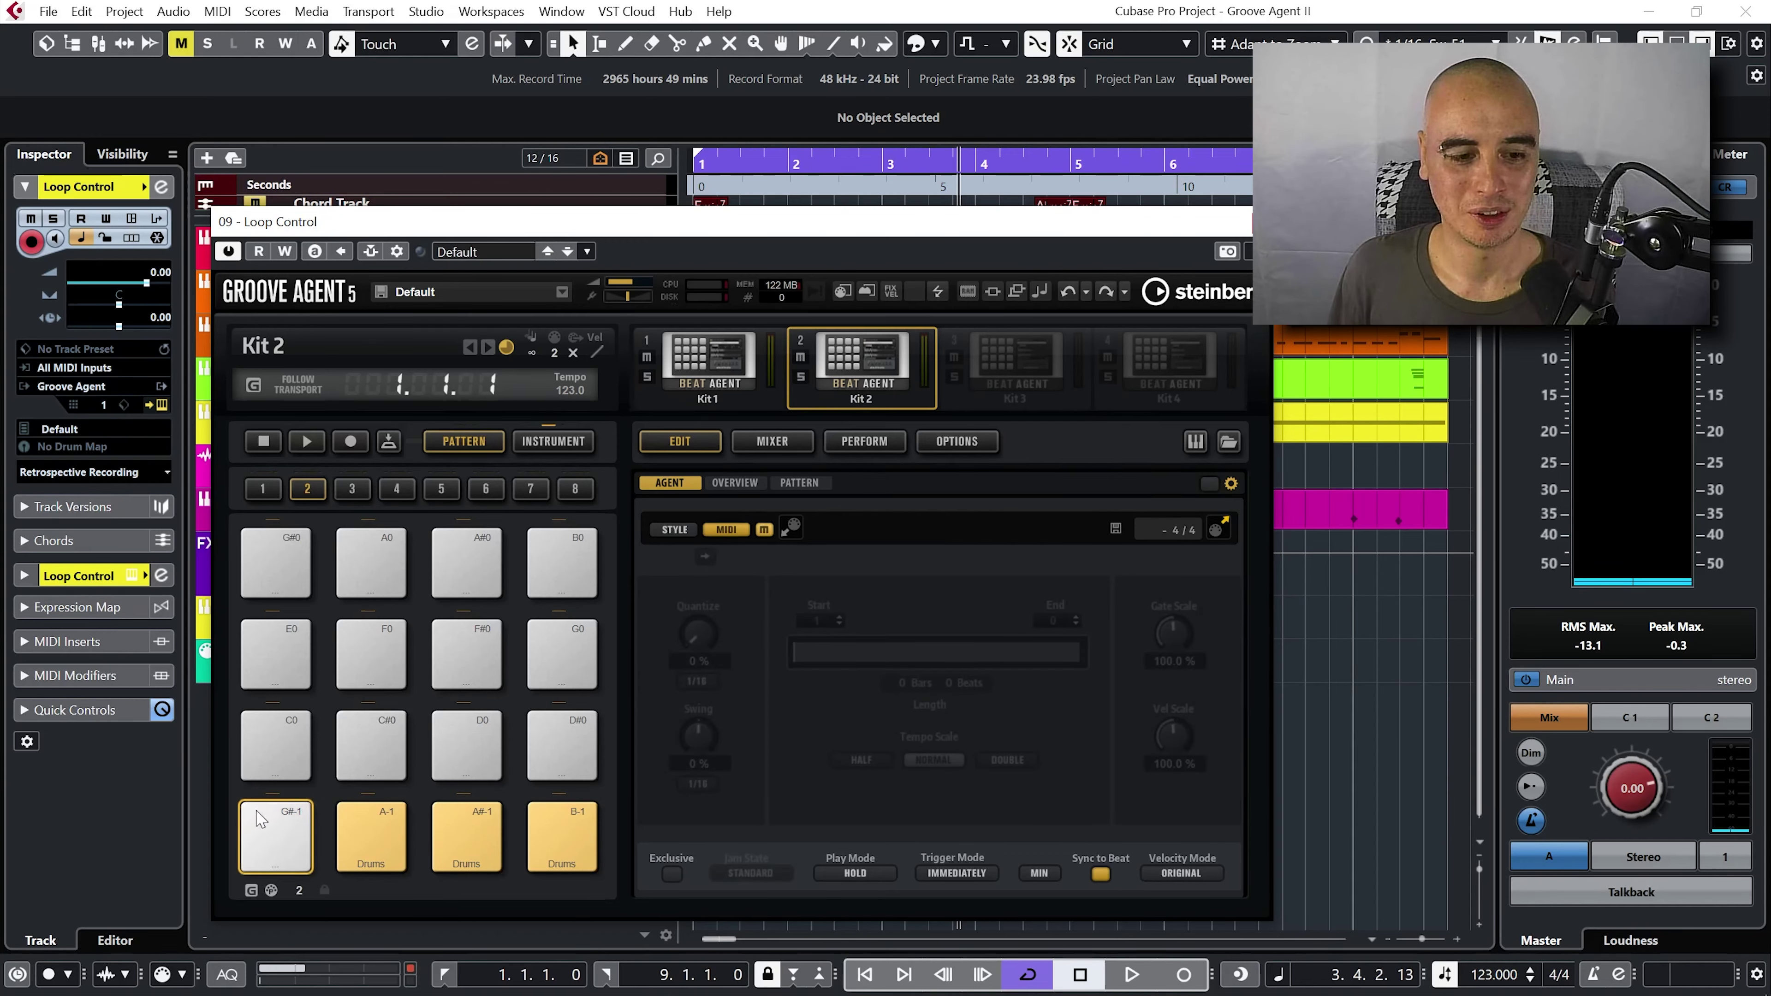
pyautogui.click(383, 837)
pyautogui.rightClick(381, 836)
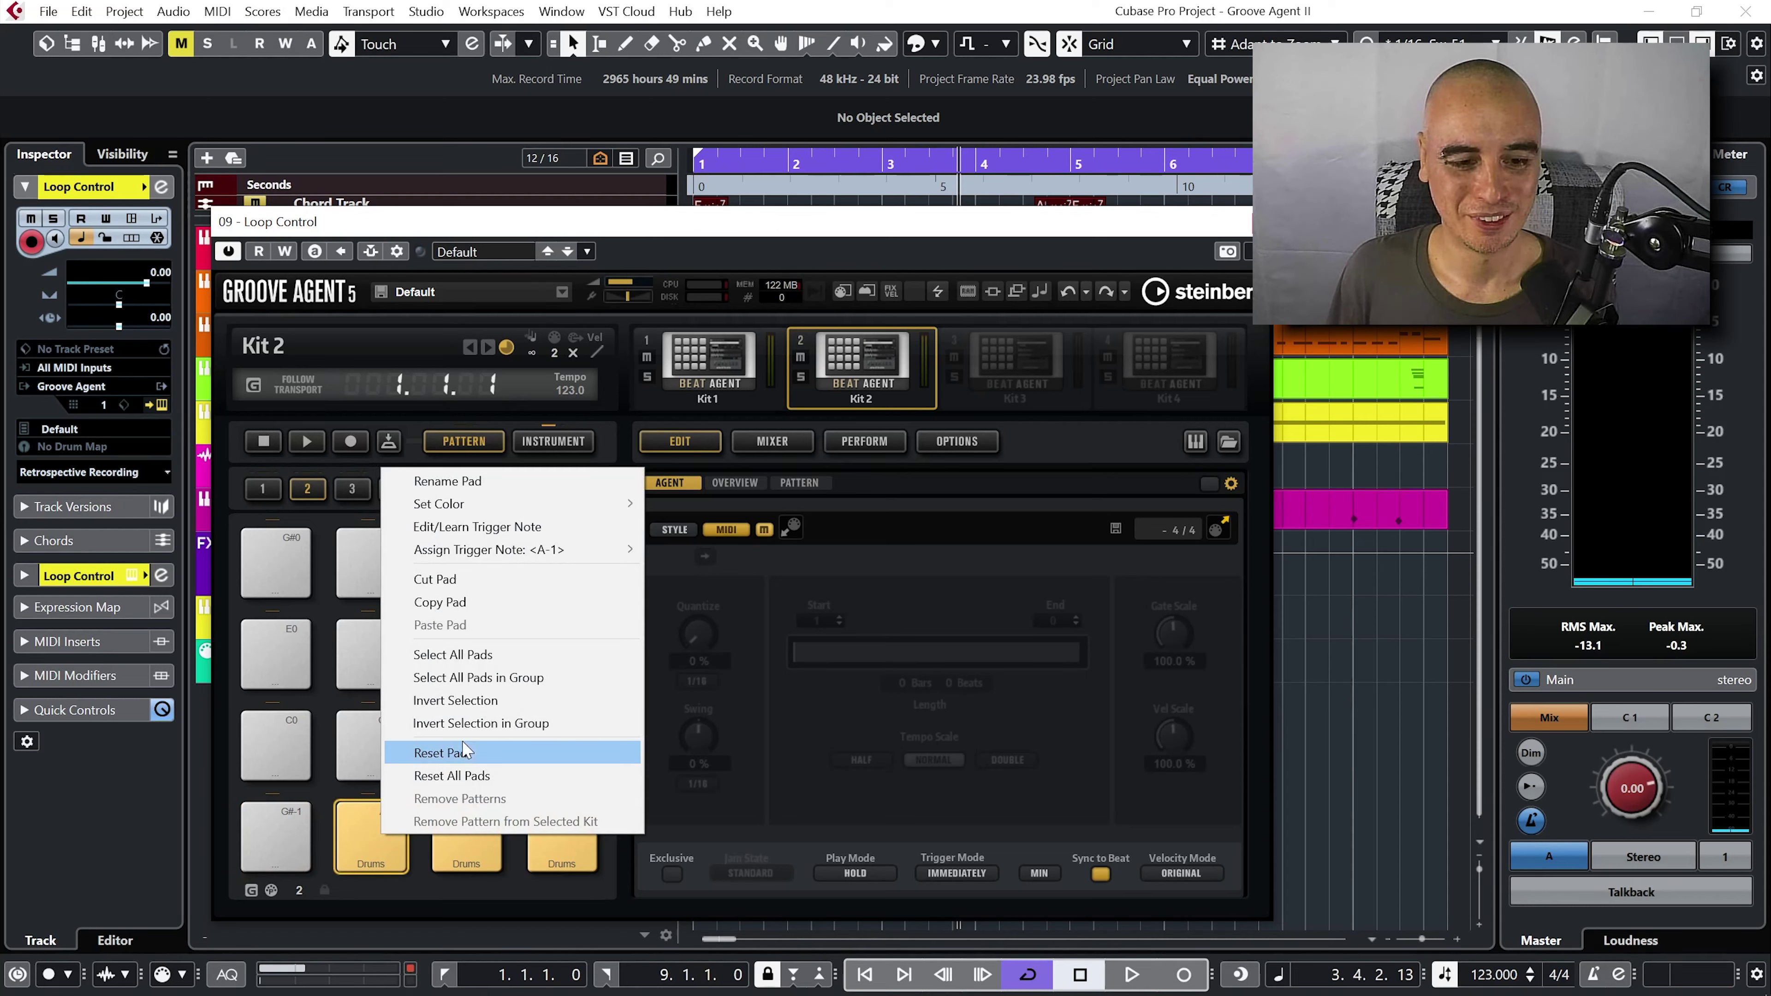
pyautogui.click(465, 753)
pyautogui.click(466, 837)
pyautogui.rightClick(468, 837)
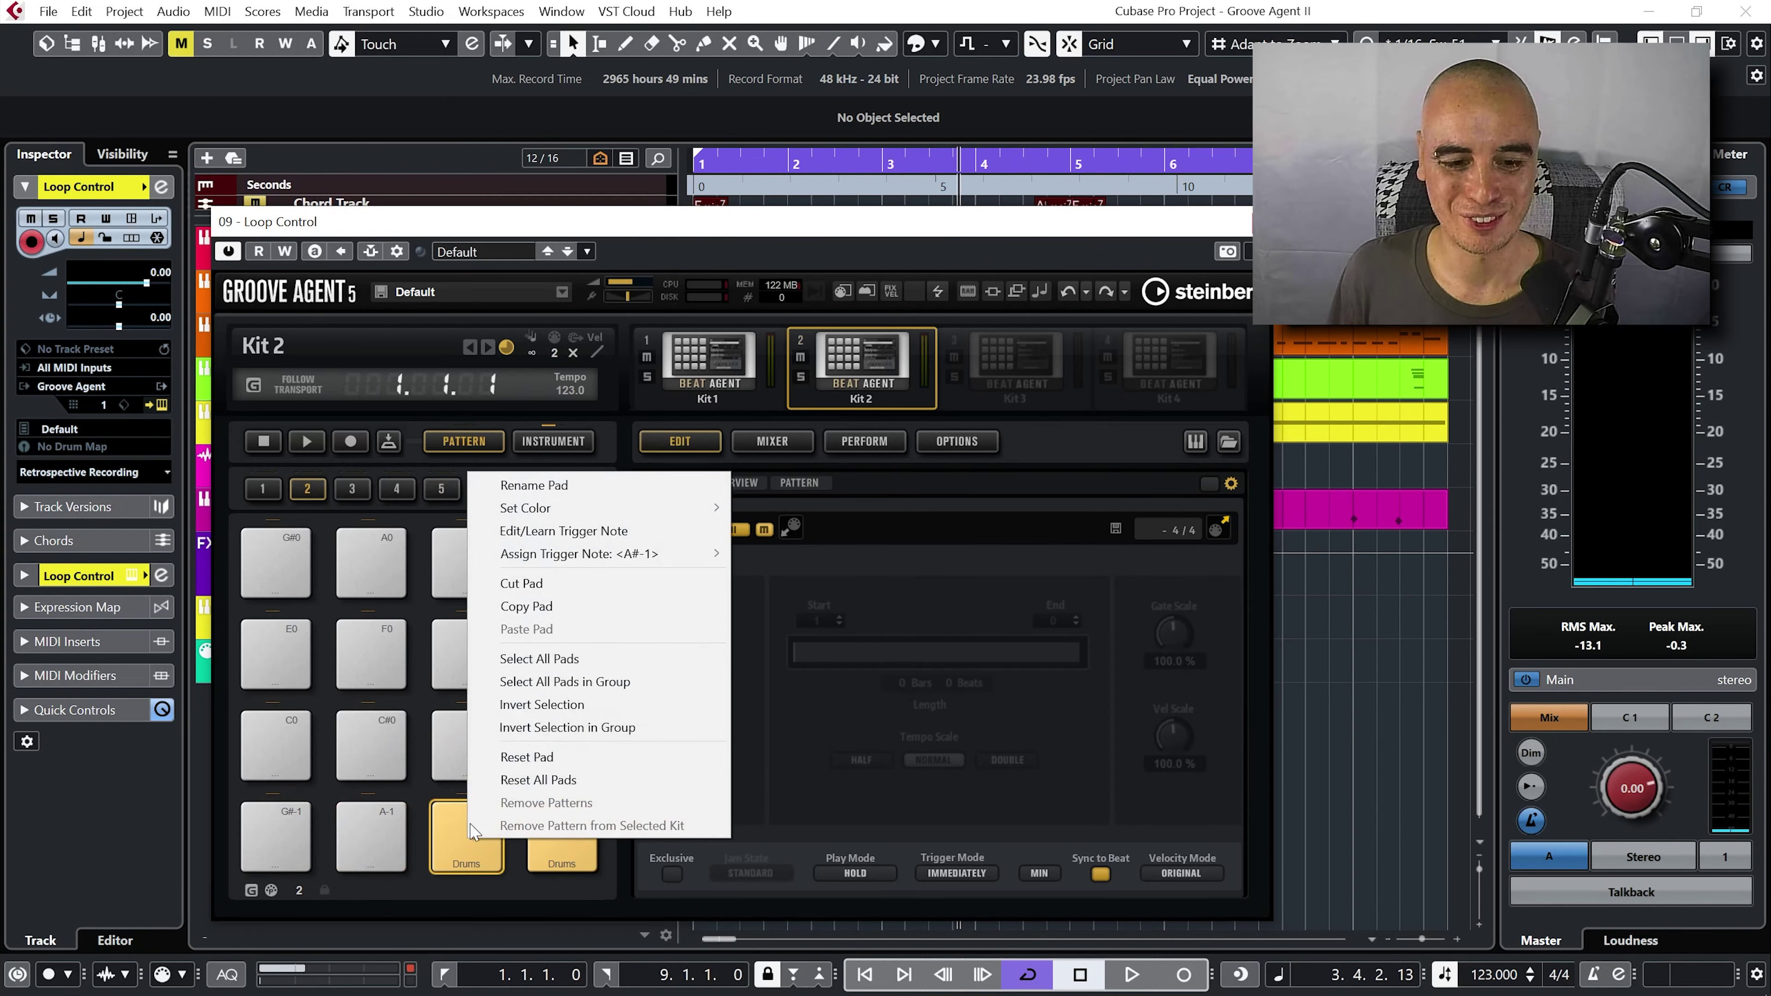
pyautogui.click(538, 765)
pyautogui.click(550, 850)
pyautogui.rightClick(551, 851)
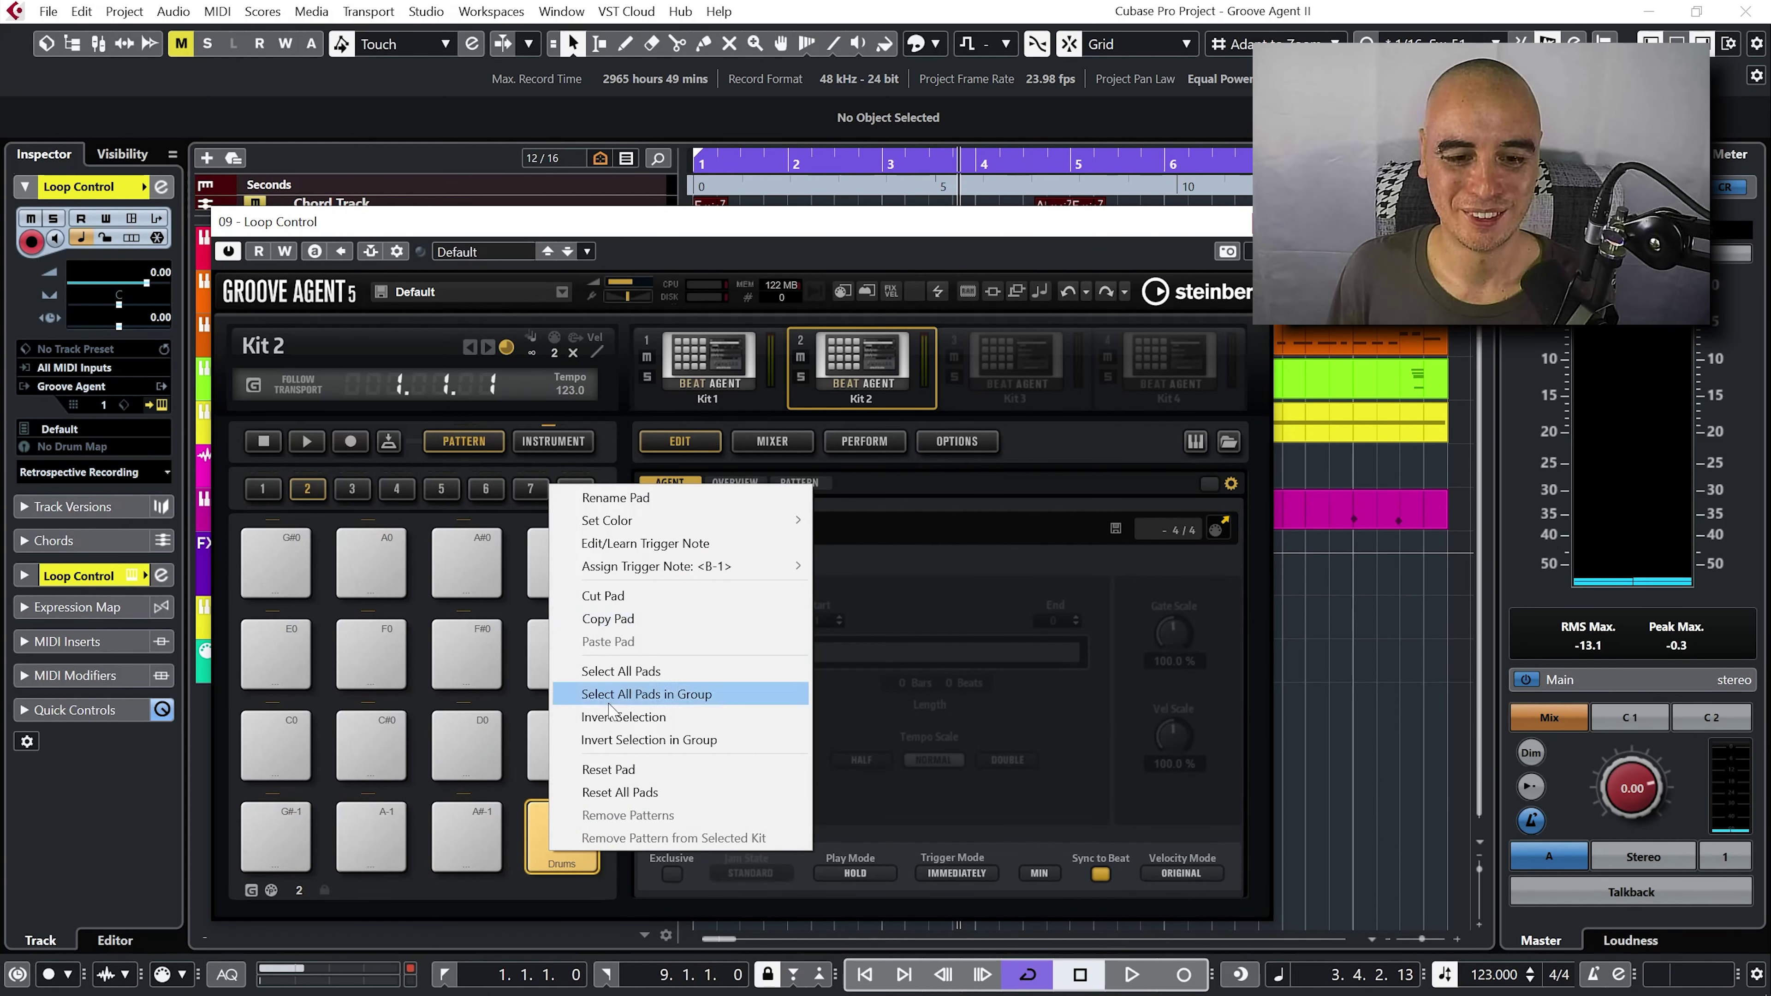
pyautogui.click(633, 770)
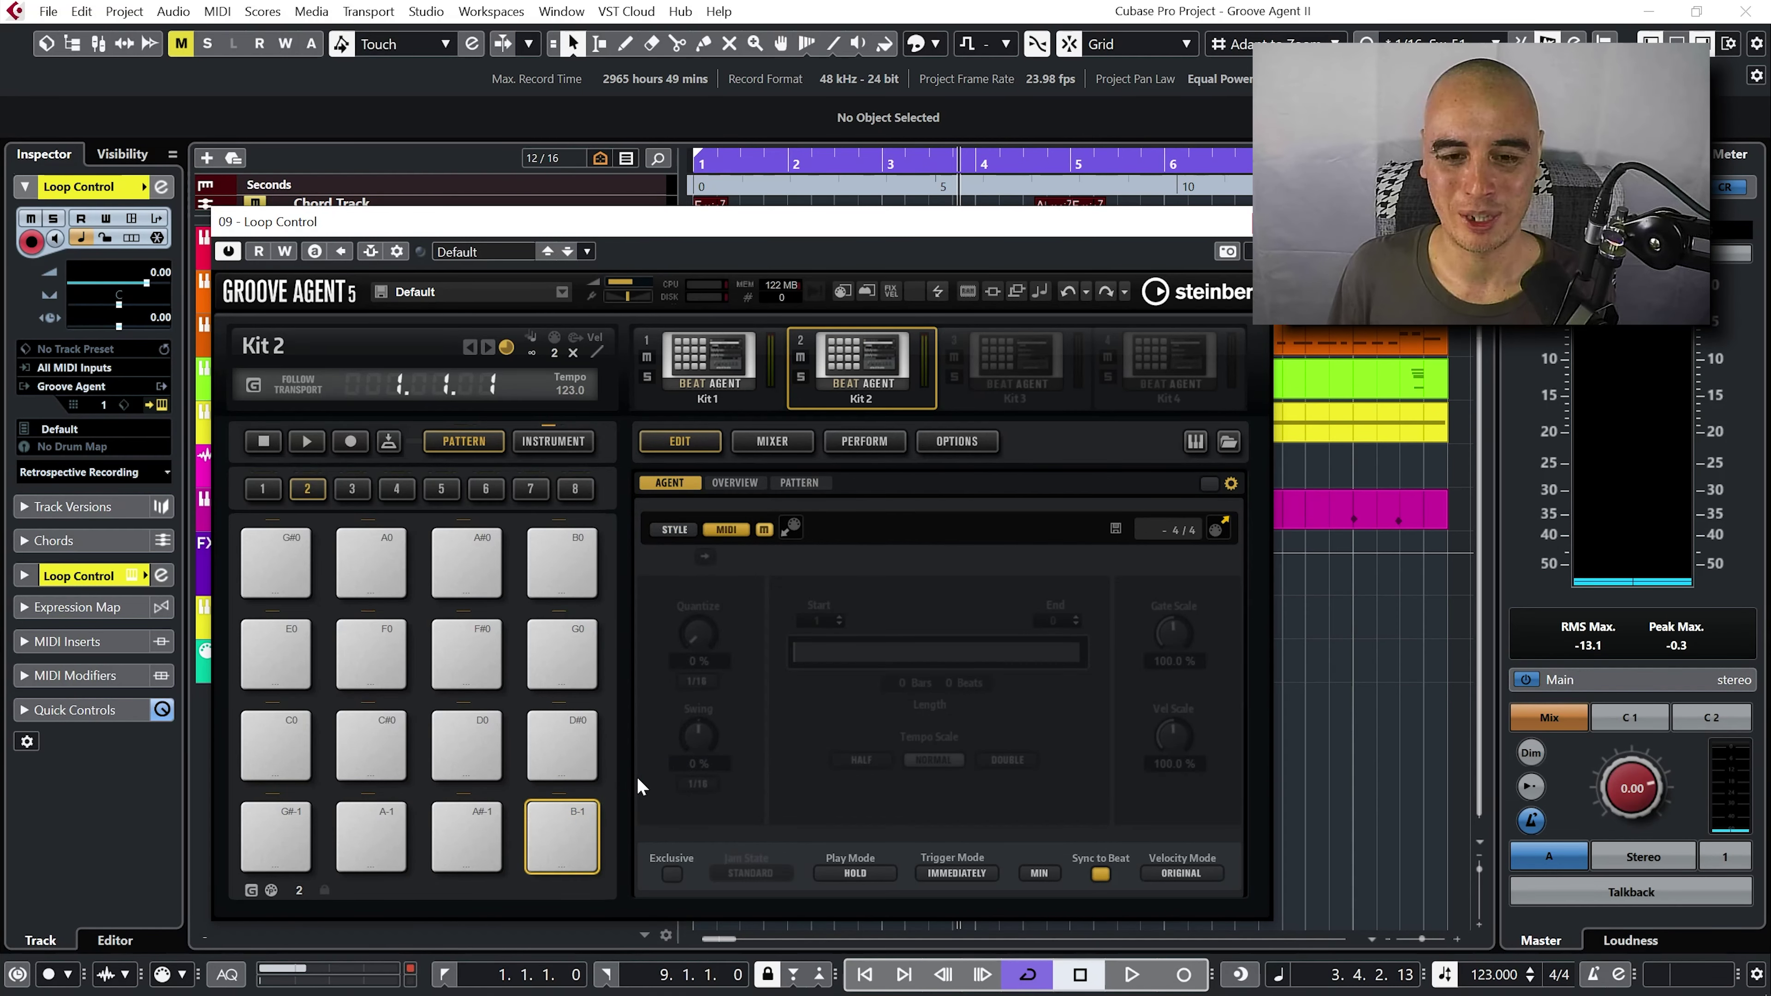
# - Load the Deep Bass MIDI part from the project onto Kit 2's pattern pad G#0 and close Groove Agent
pyautogui.moveTo(729, 222); pyautogui.dragTo(1399, 210)
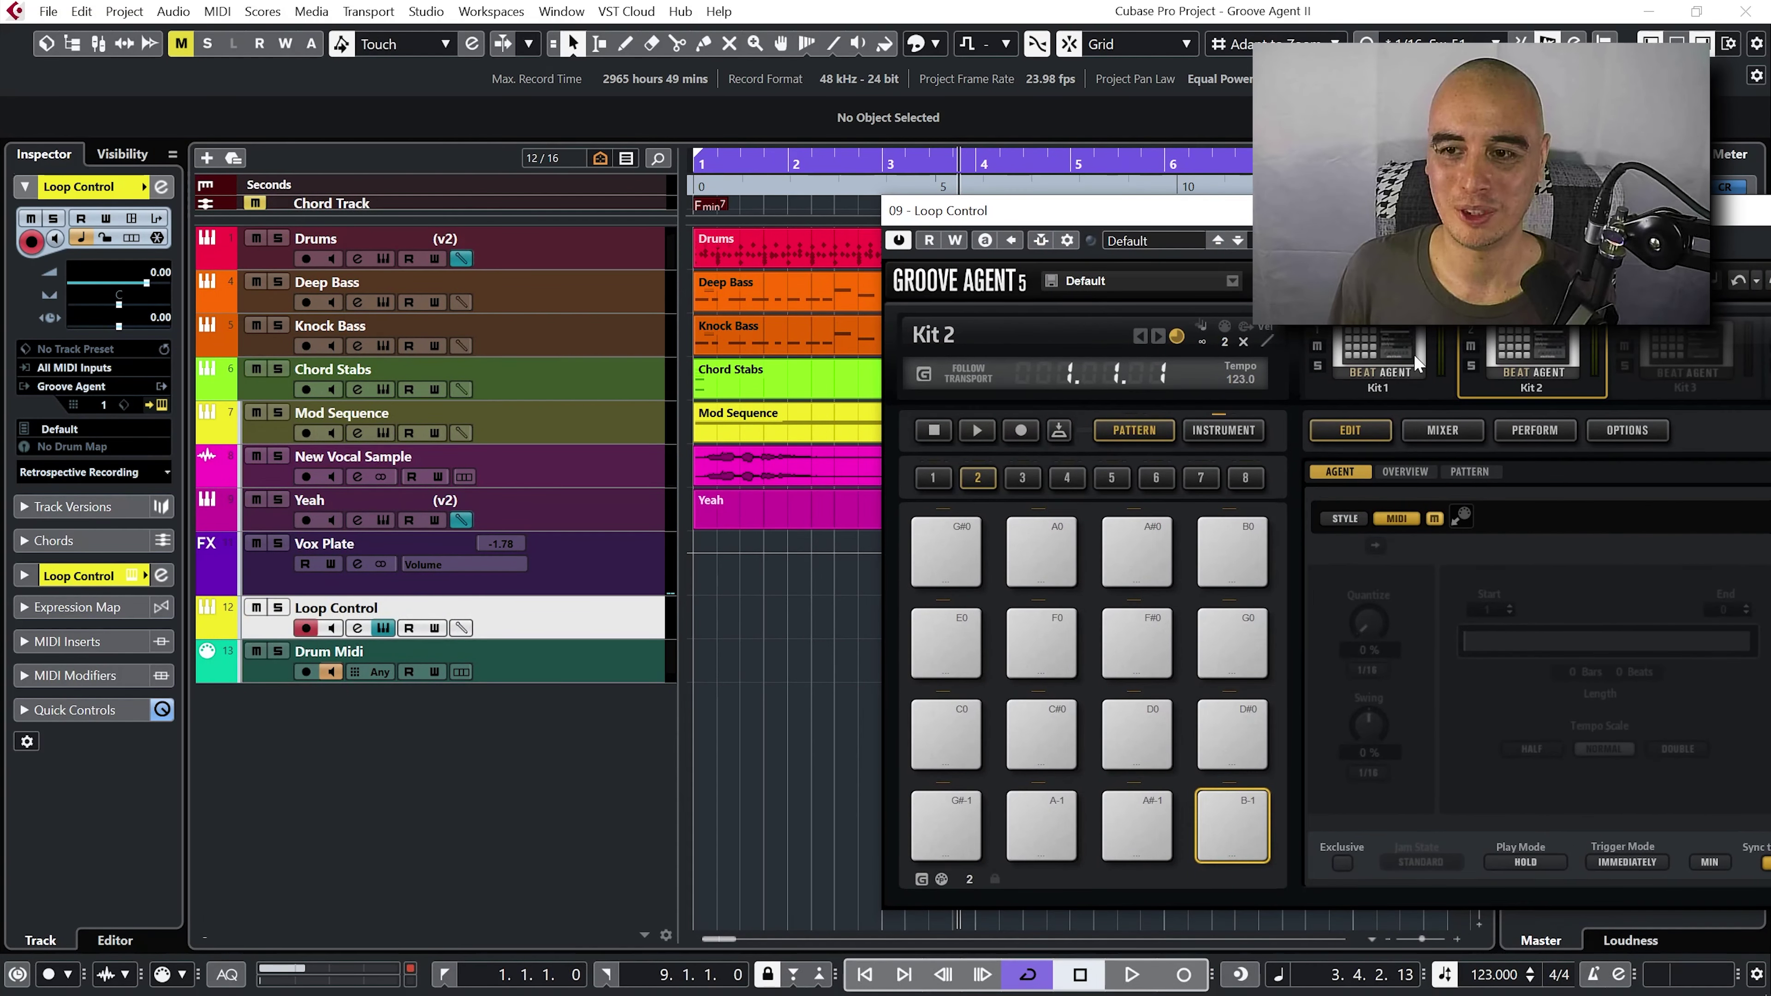
pyautogui.moveTo(729, 287); pyautogui.dragTo(897, 479)
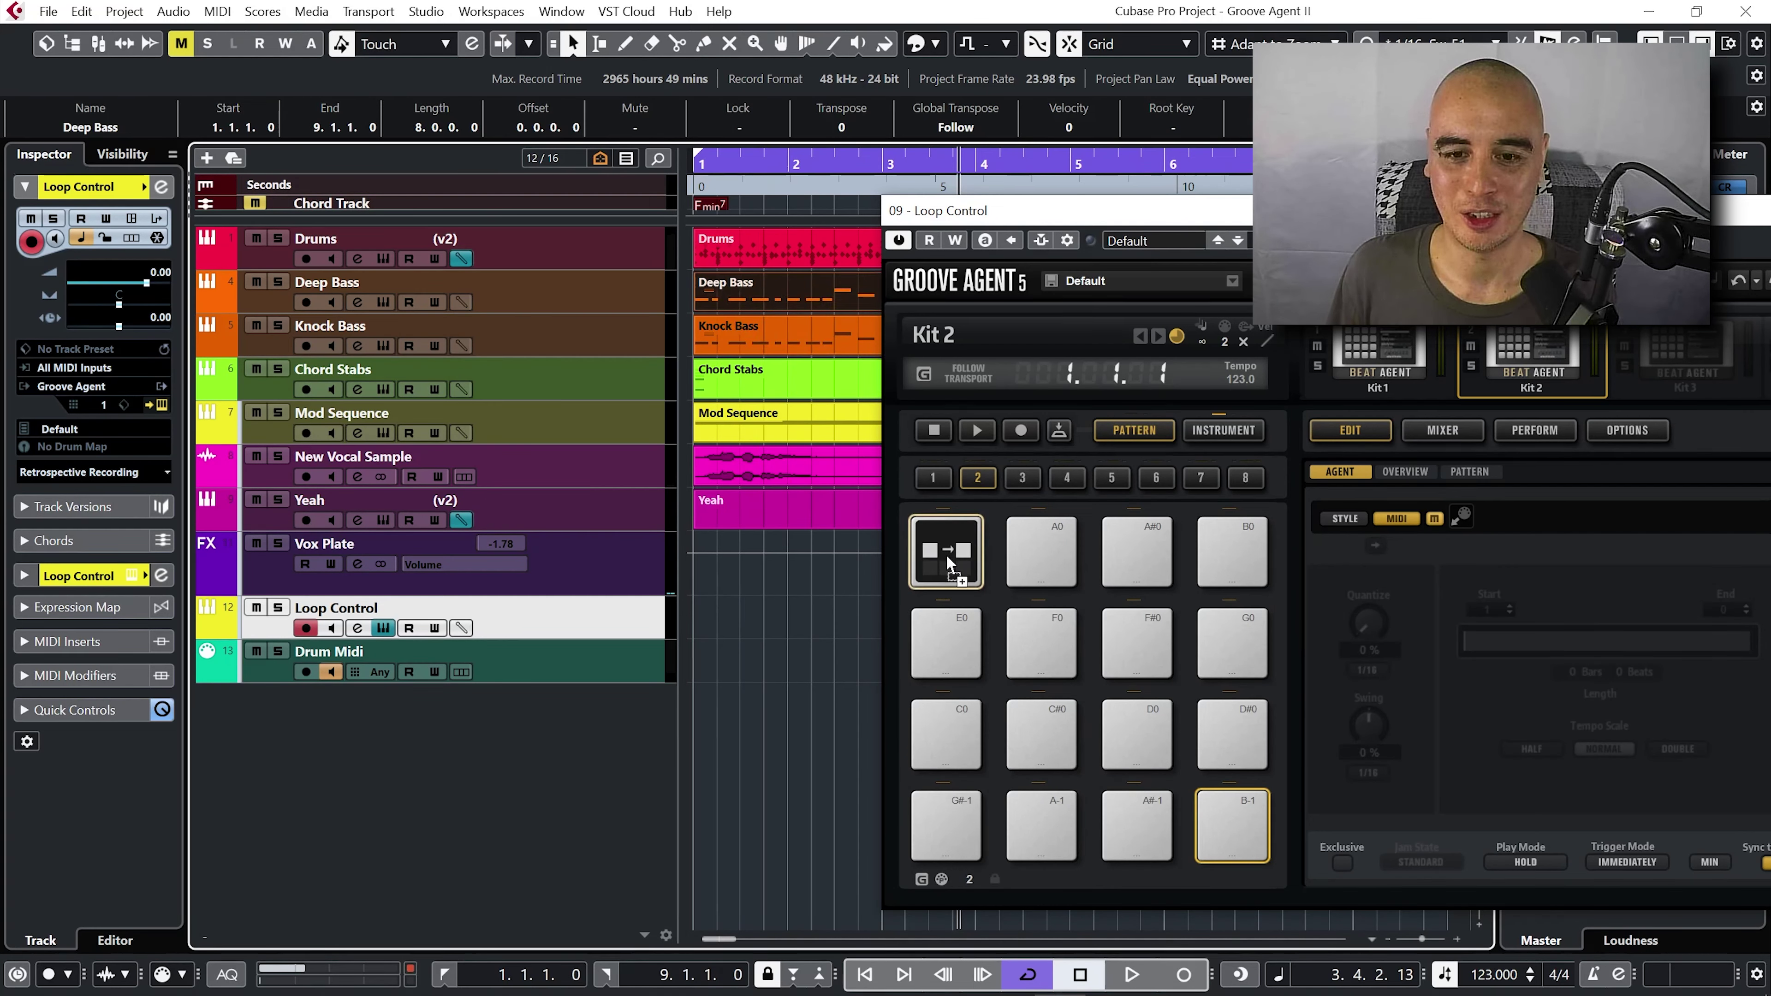
pyautogui.moveTo(948, 562); pyautogui.dragTo(950, 563)
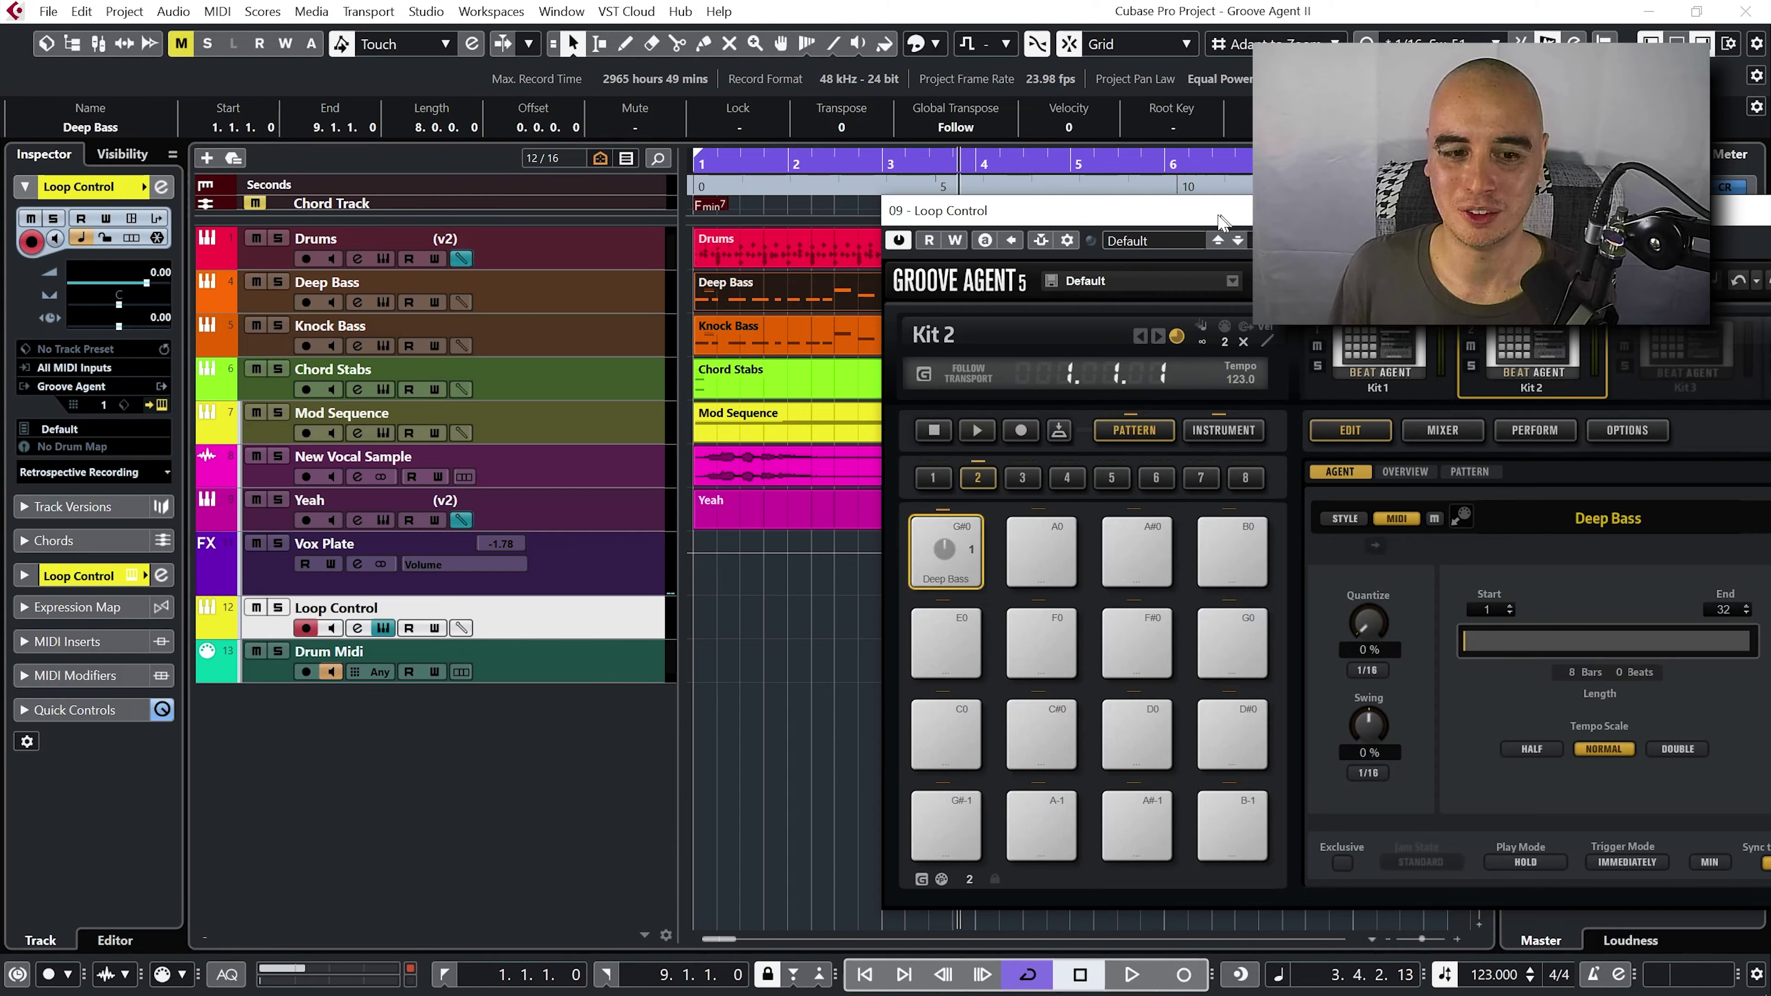
pyautogui.moveTo(1235, 211); pyautogui.dragTo(598, 224)
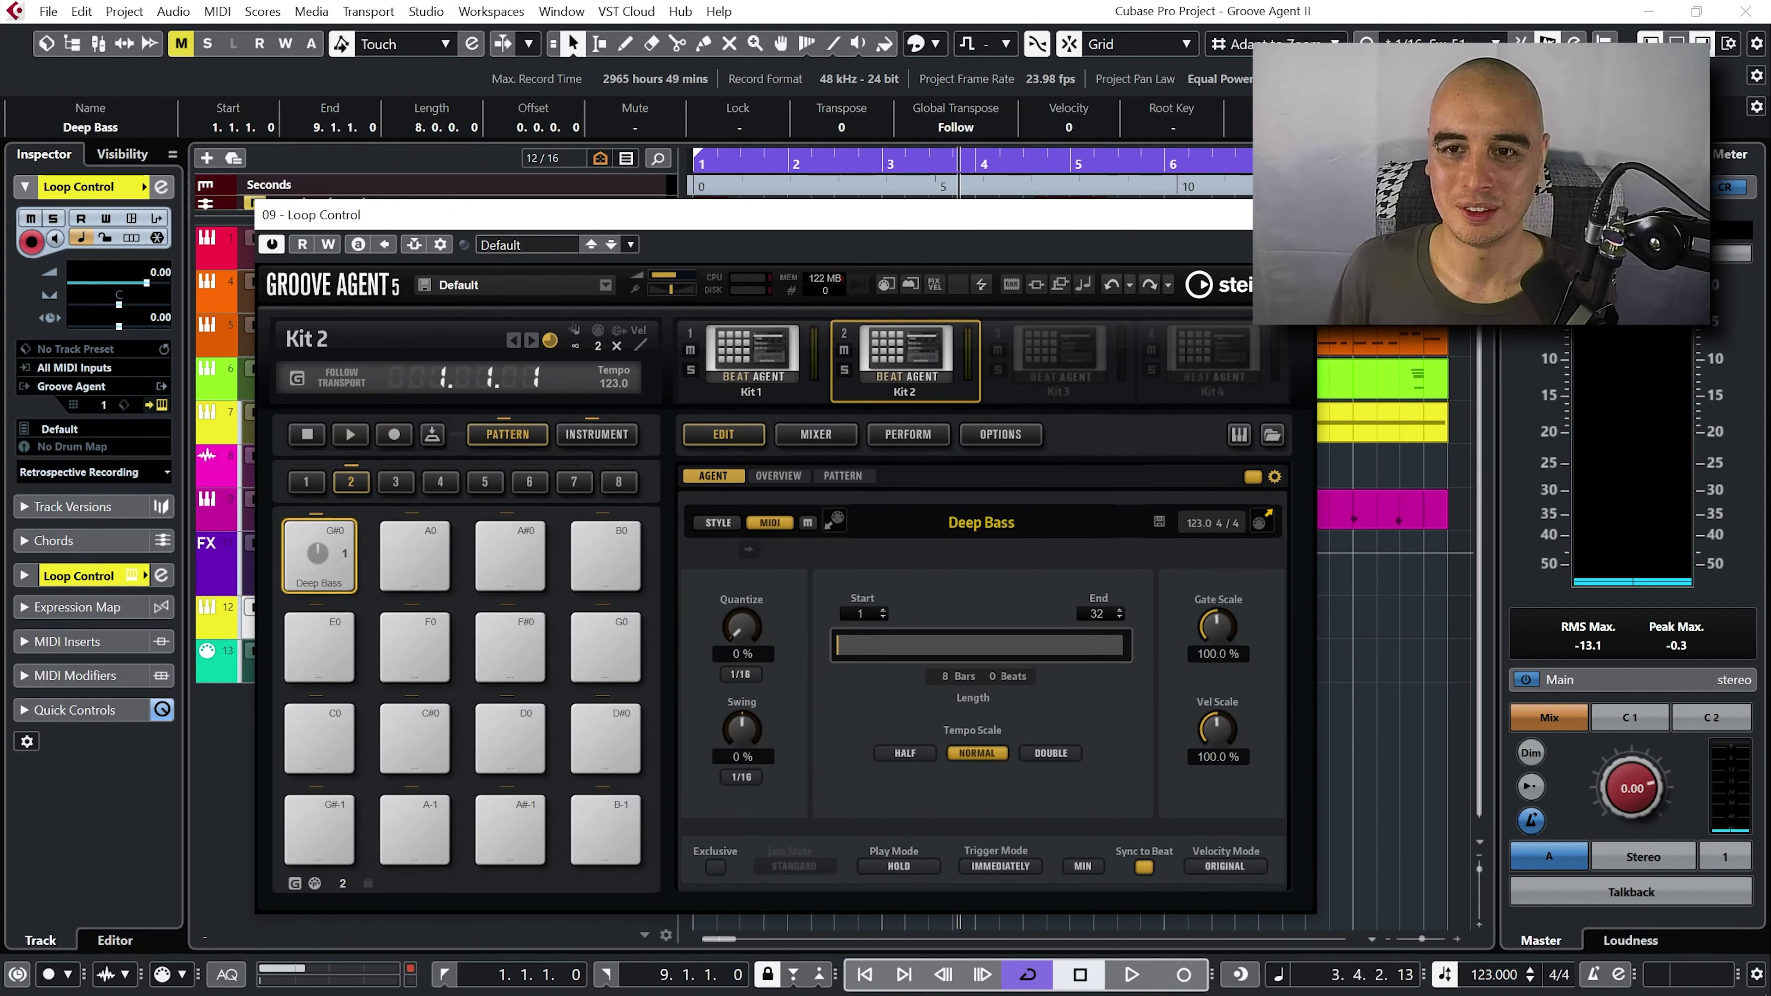
pyautogui.click(1294, 215)
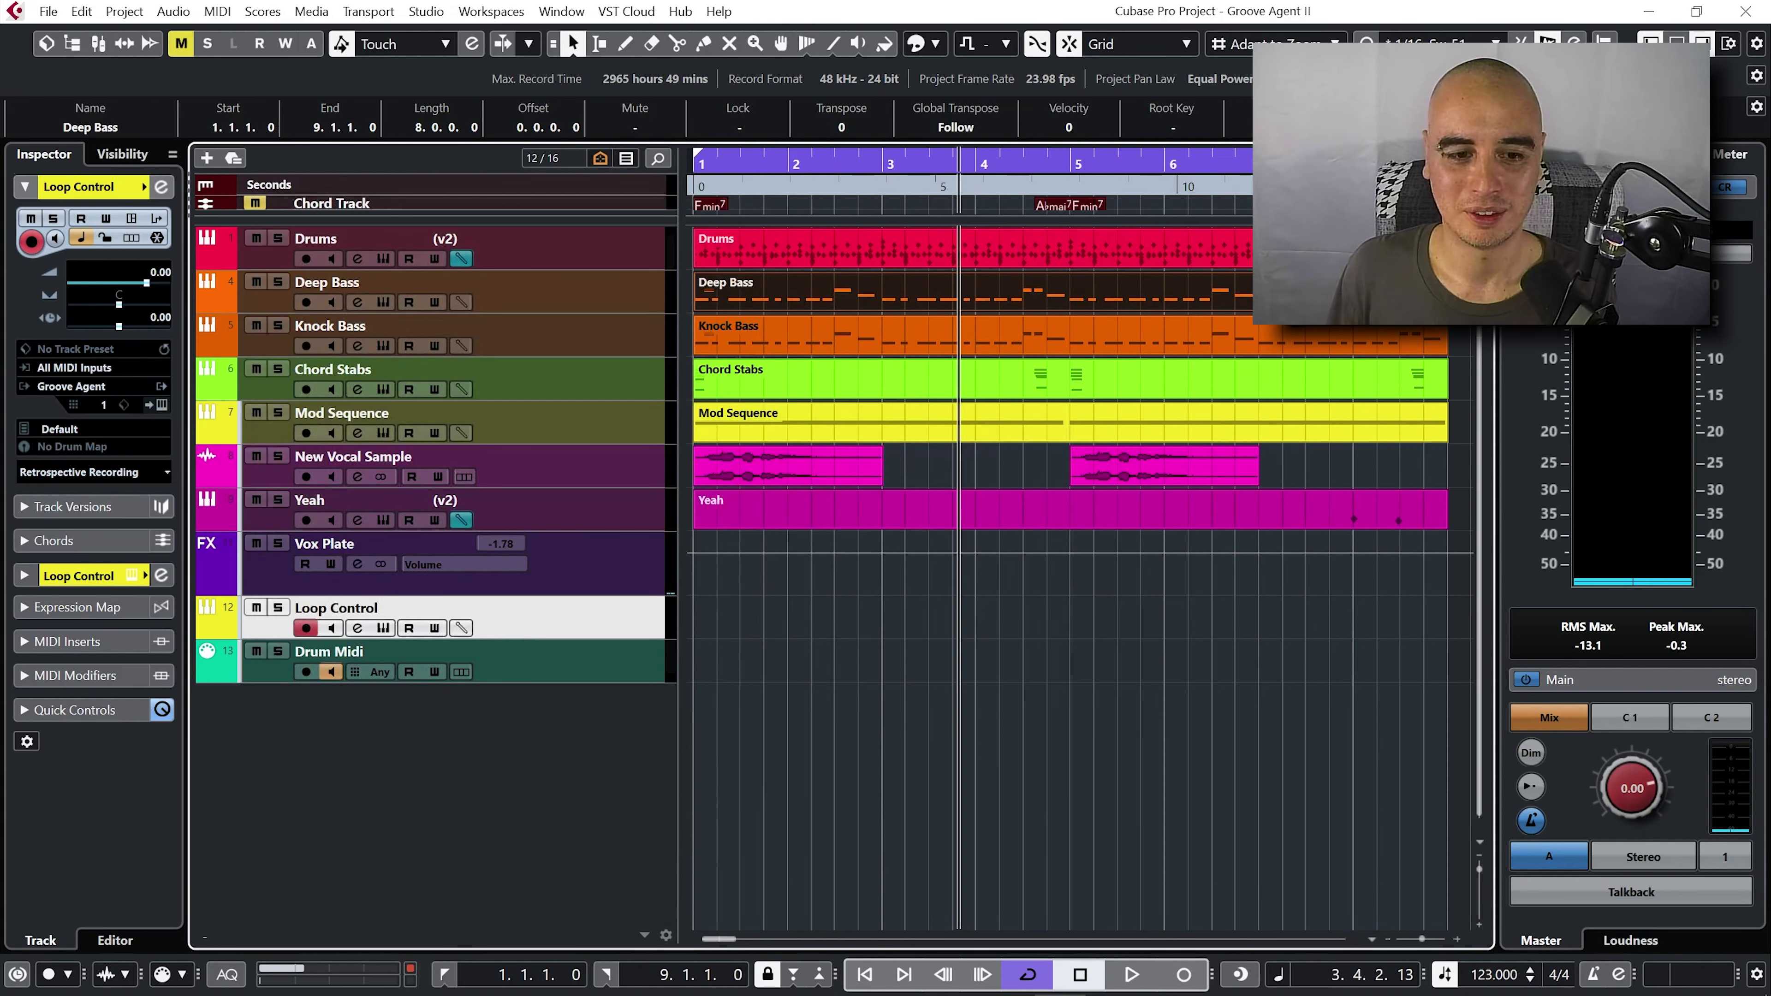
# - Add a MIDI track named Bass Midi and place it below the Drum Midi track
pyautogui.rightClick(456, 724)
pyautogui.click(614, 241)
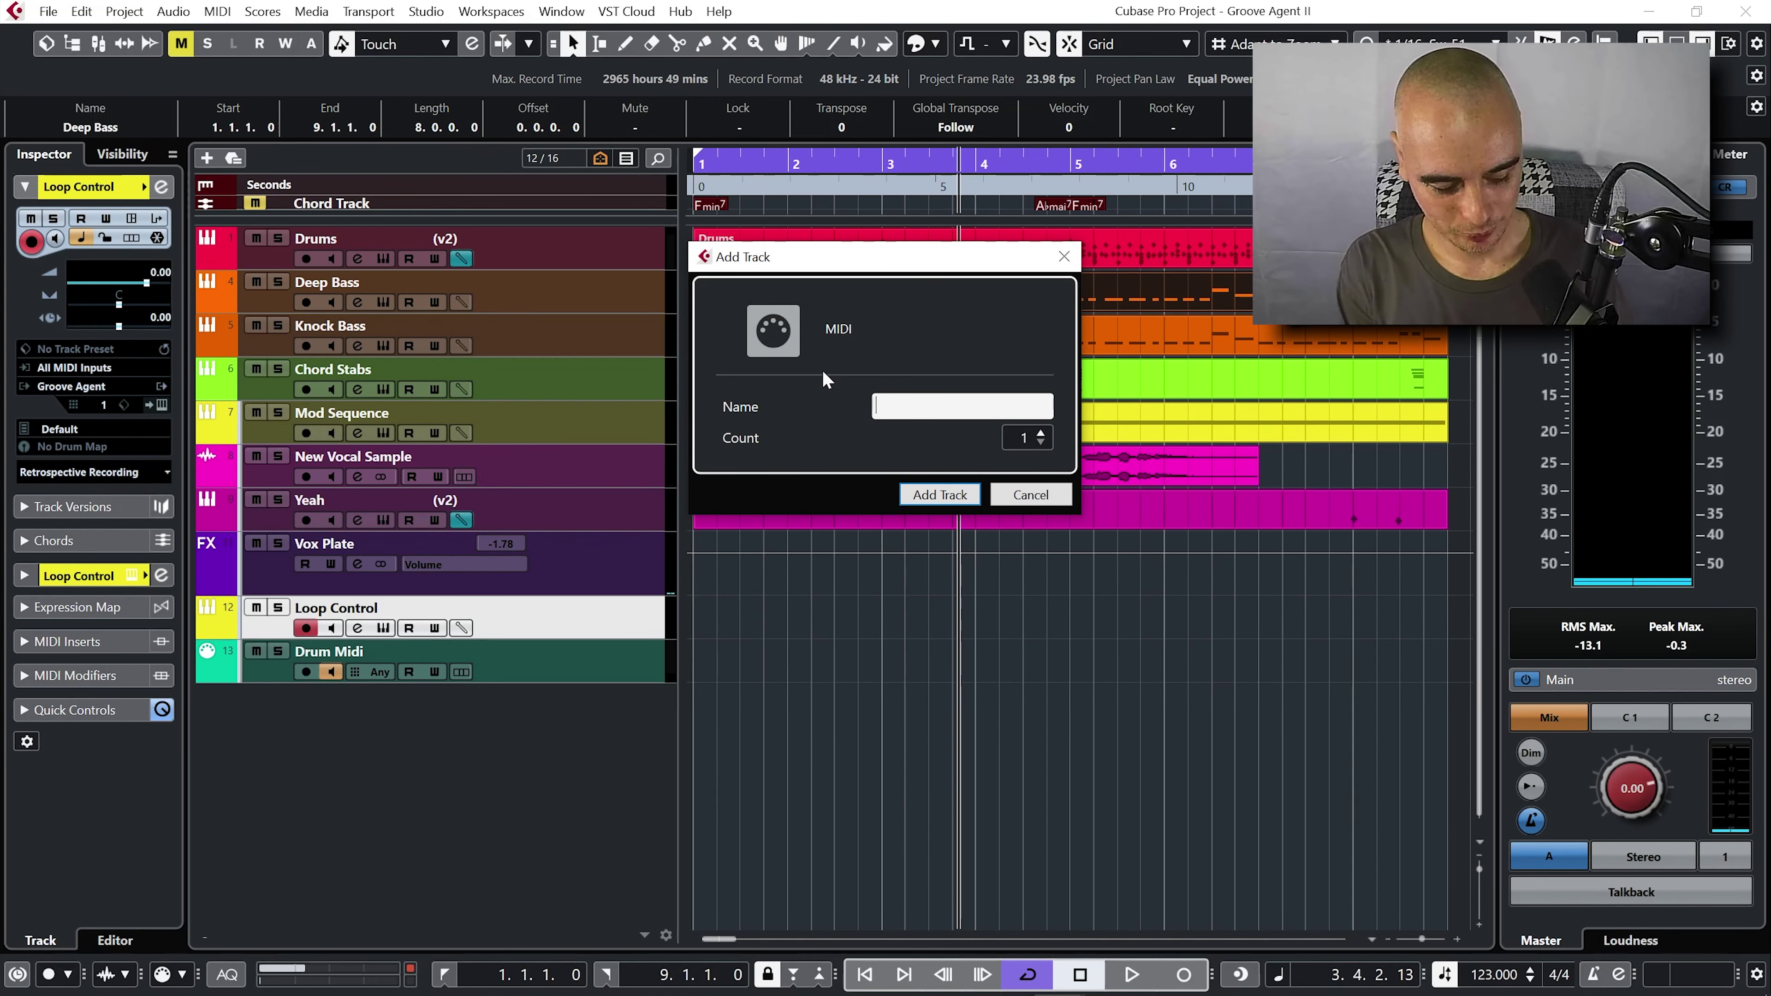
pyautogui.write('Bass Midi')
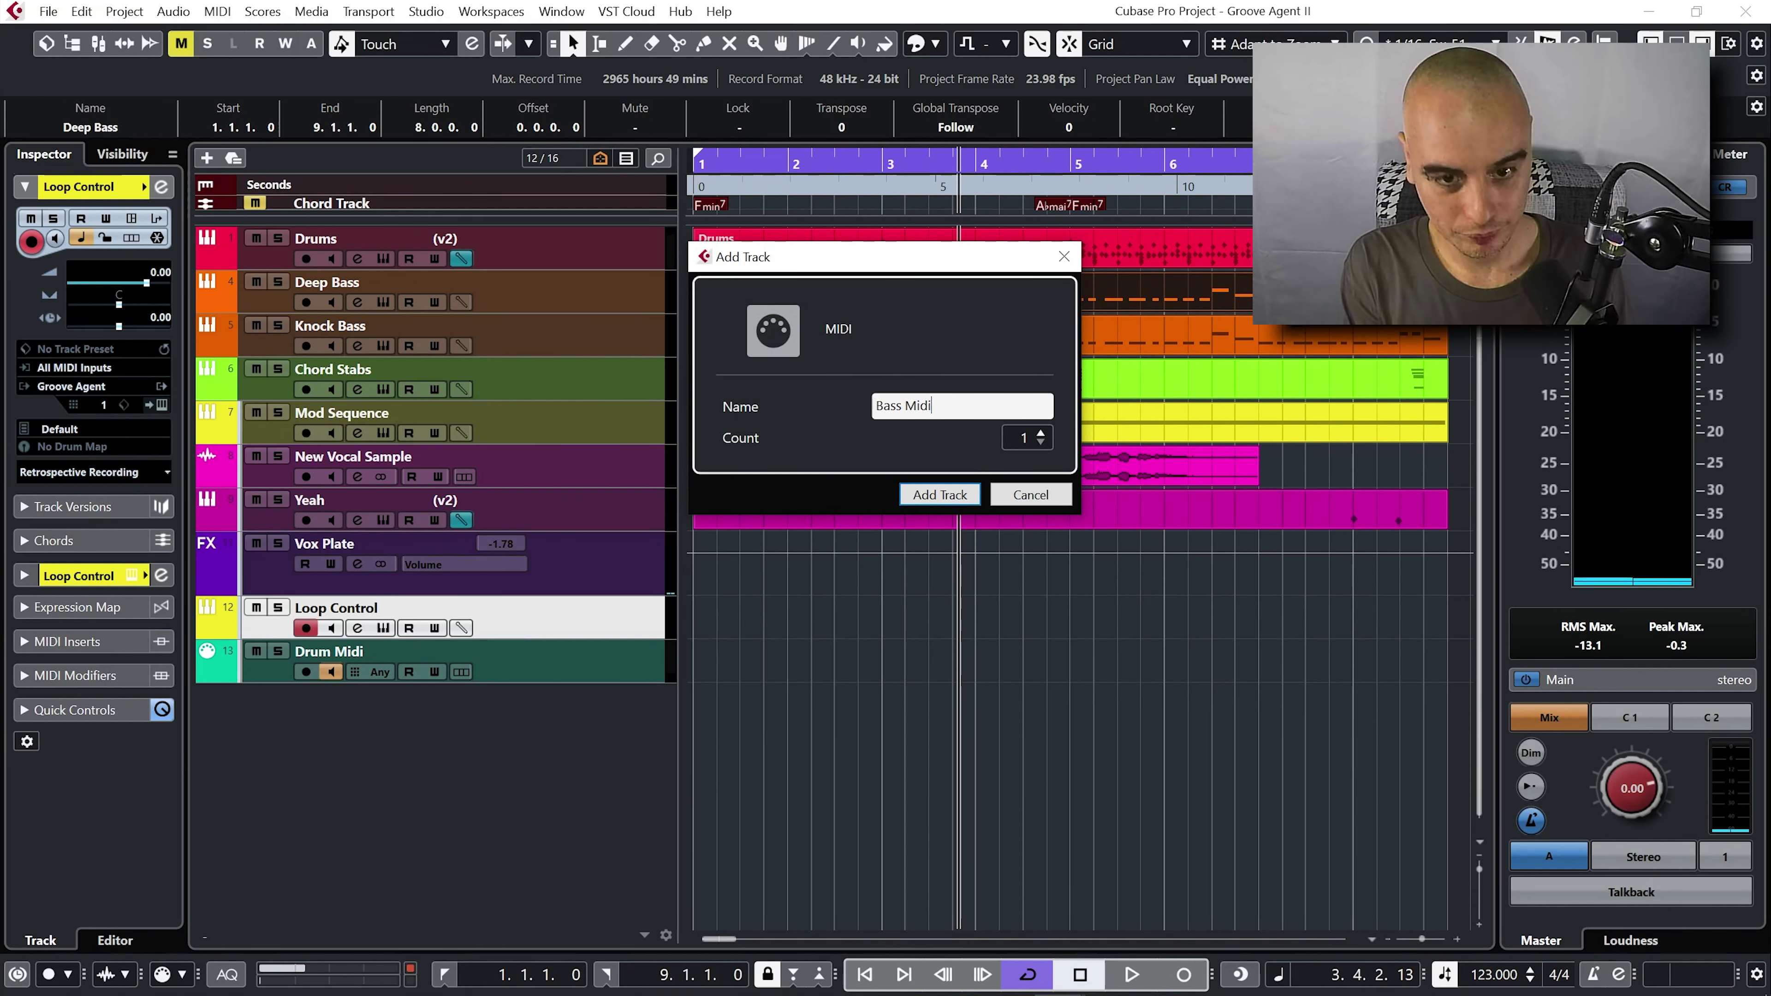
pyautogui.press('Return')
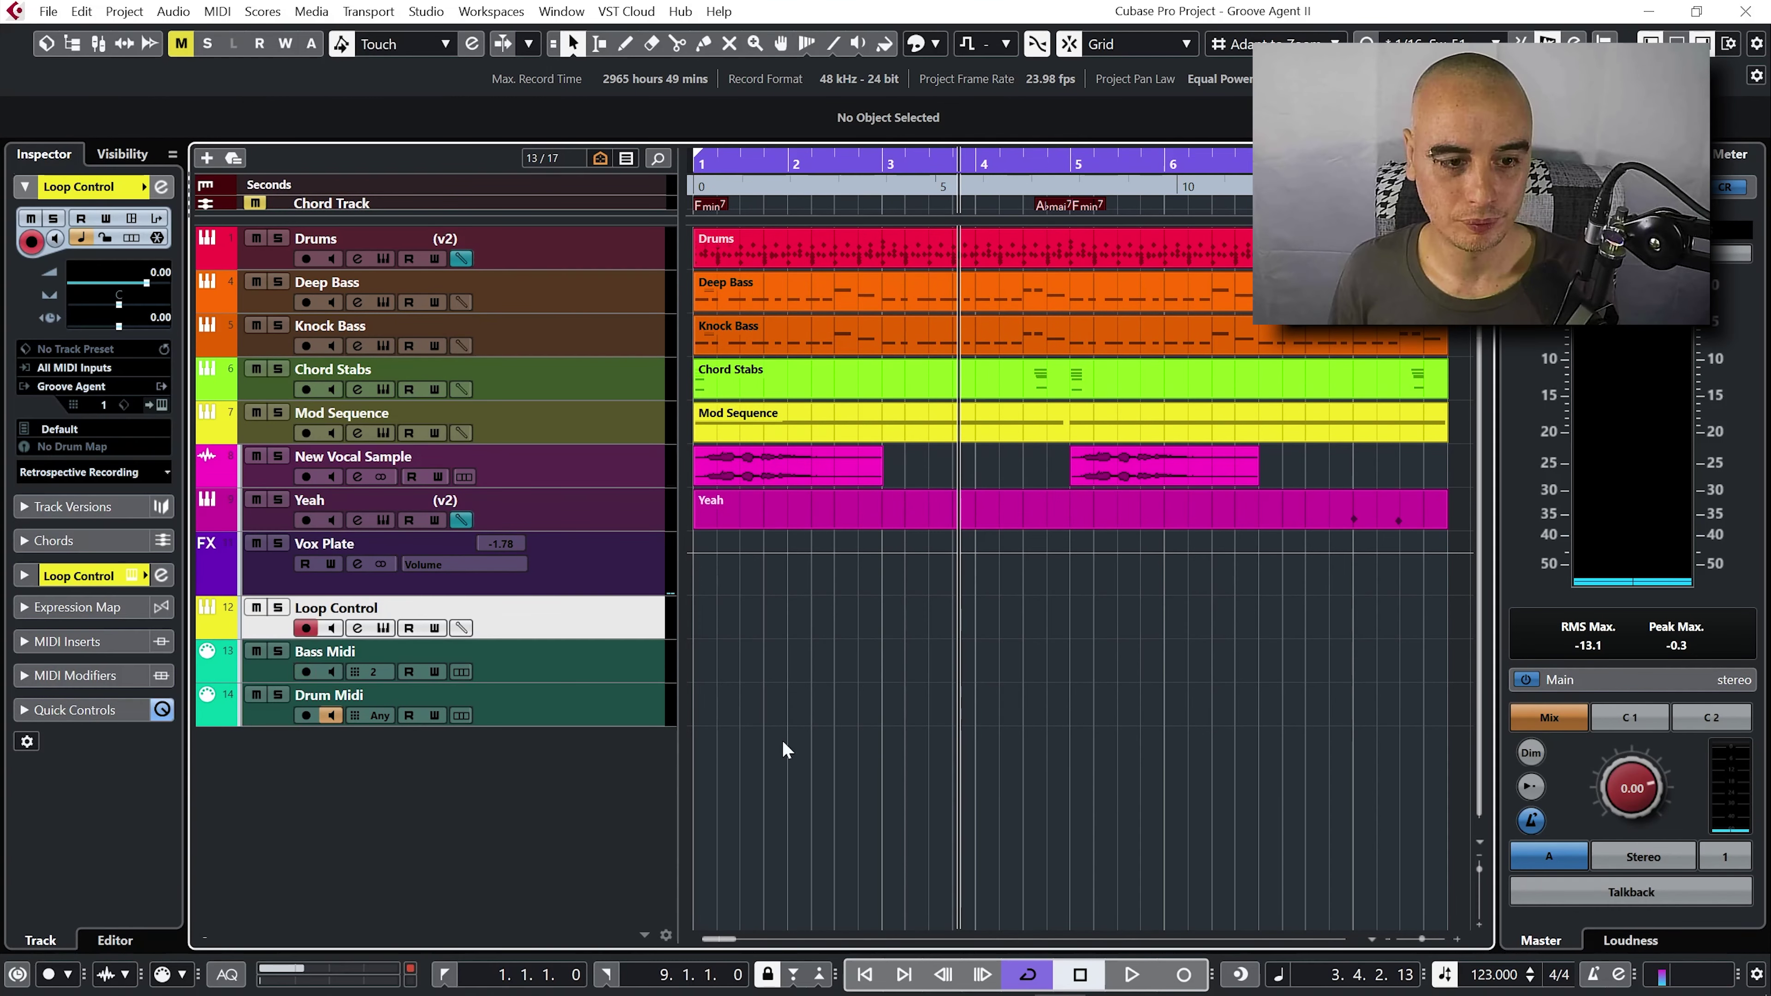
pyautogui.moveTo(598, 659); pyautogui.dragTo(580, 722)
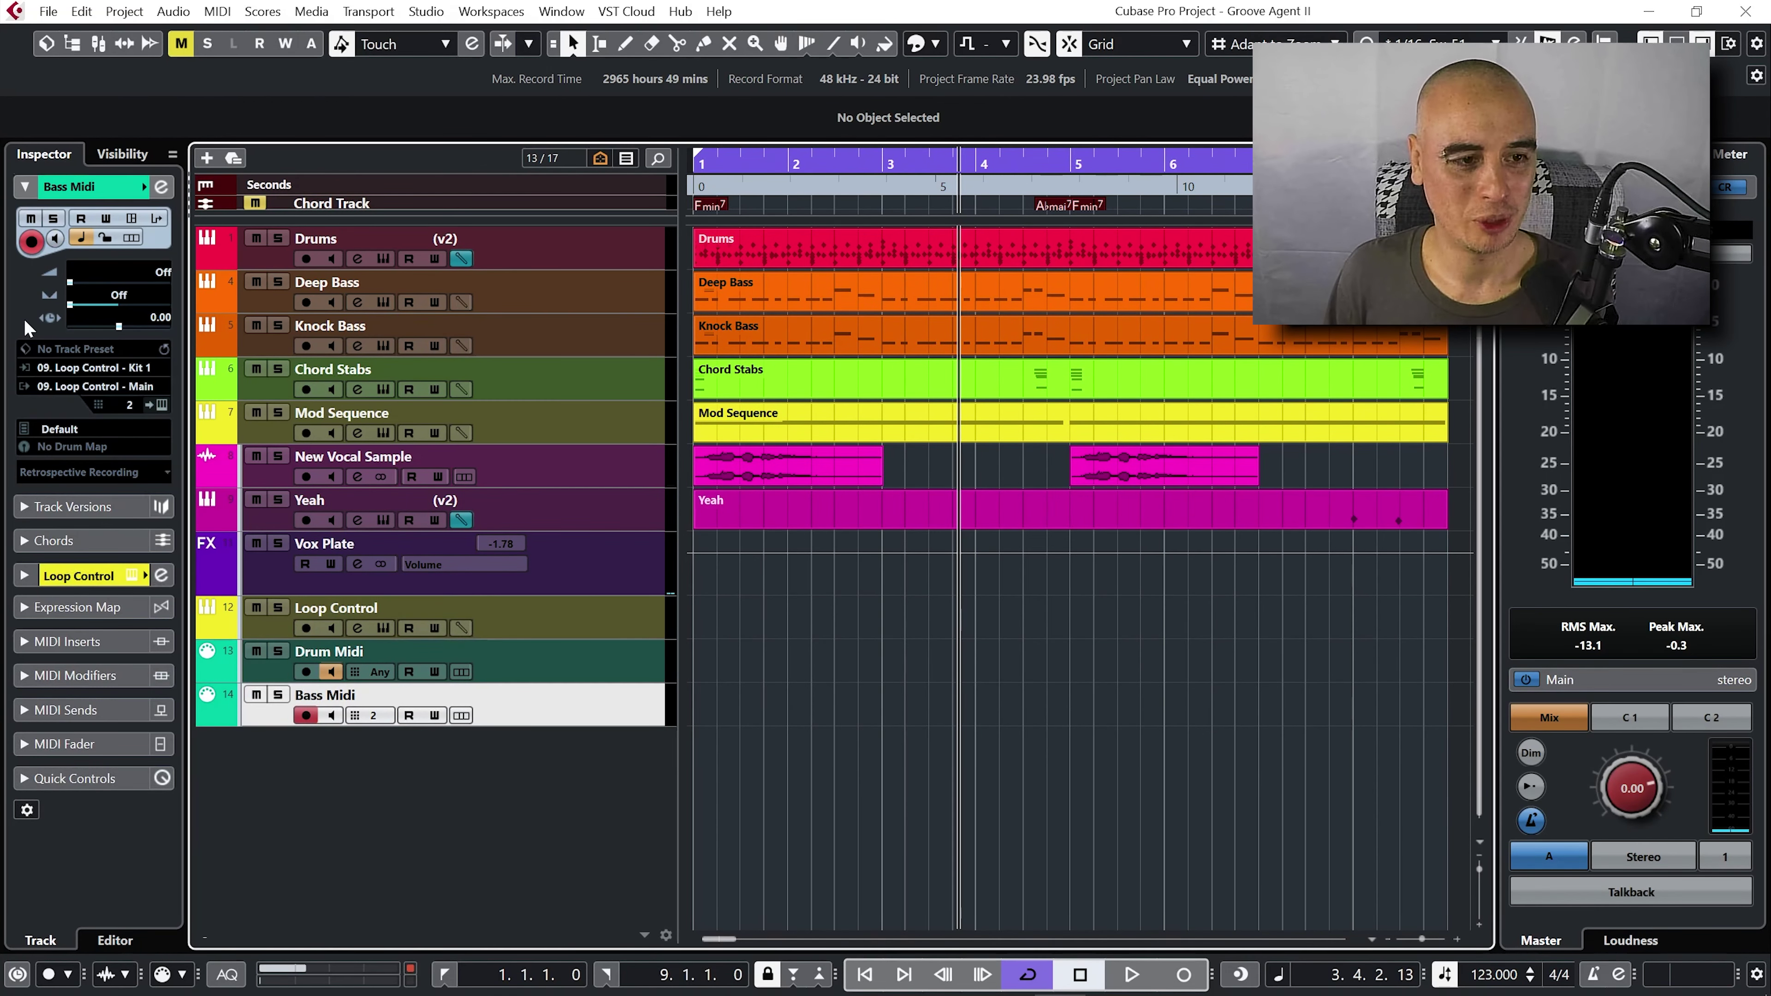
# - Set Bass Midi's input to 09. Loop Control - Kit 2, its output to Not Connected and its channel to Any
pyautogui.click(67, 368)
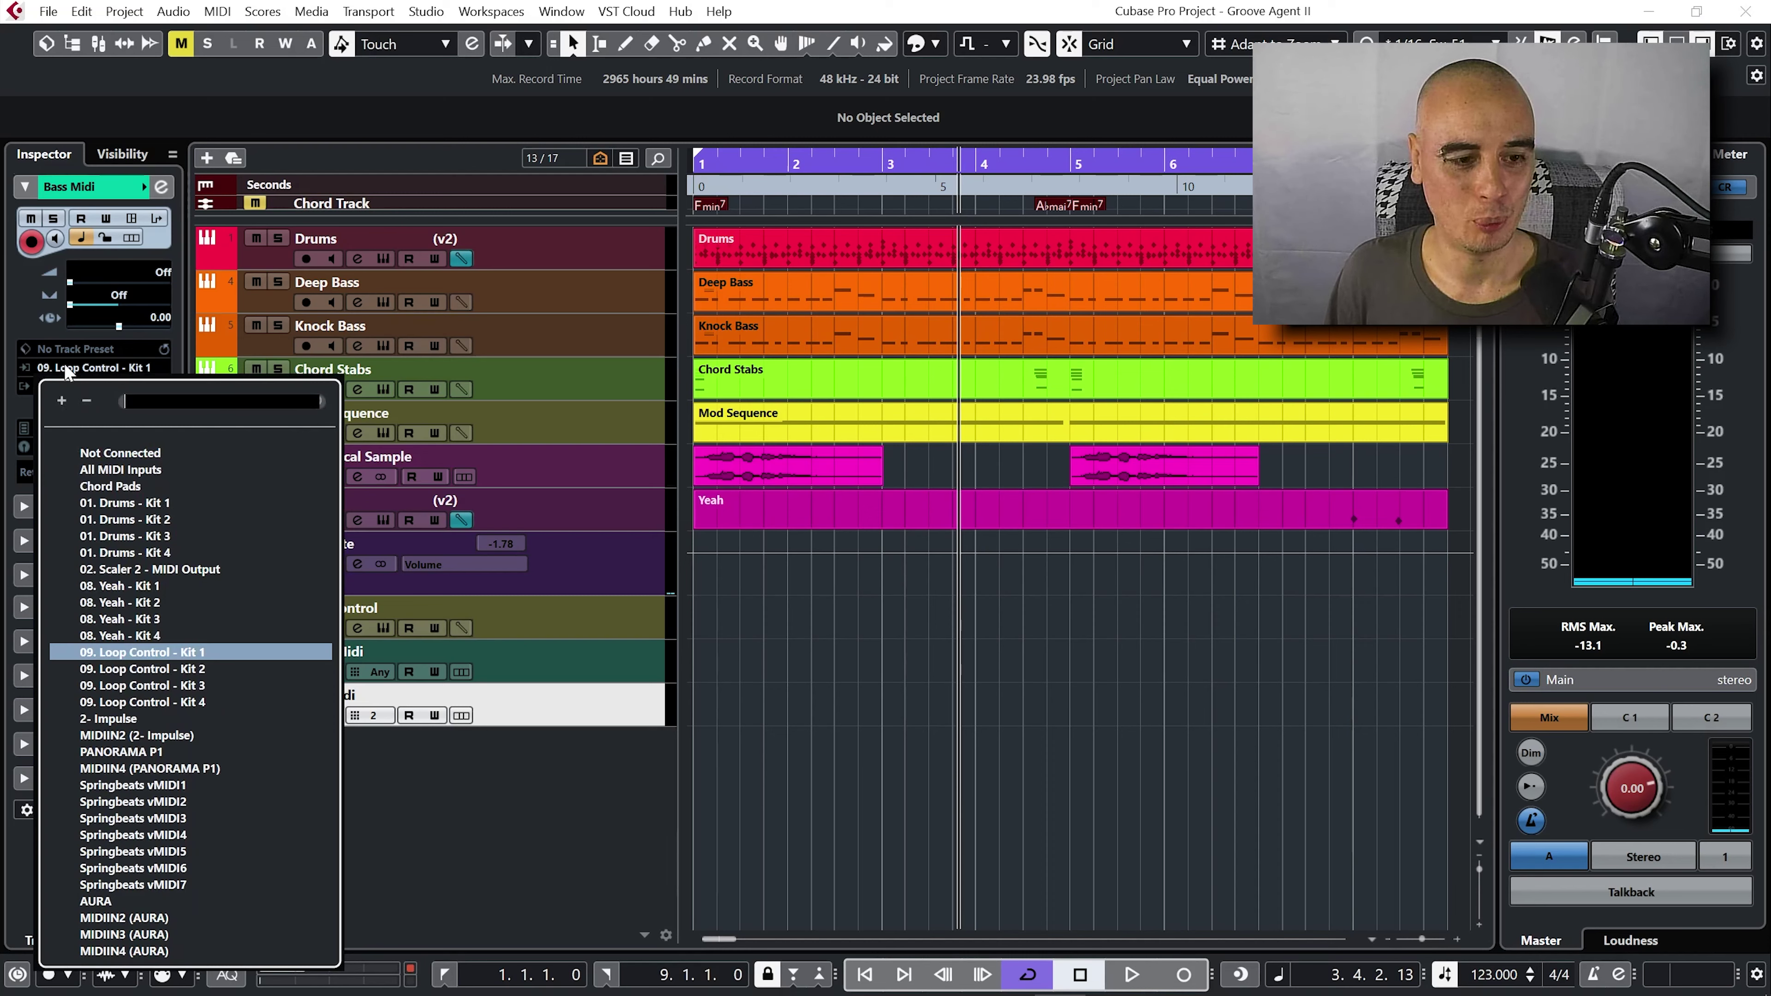
pyautogui.click(125, 670)
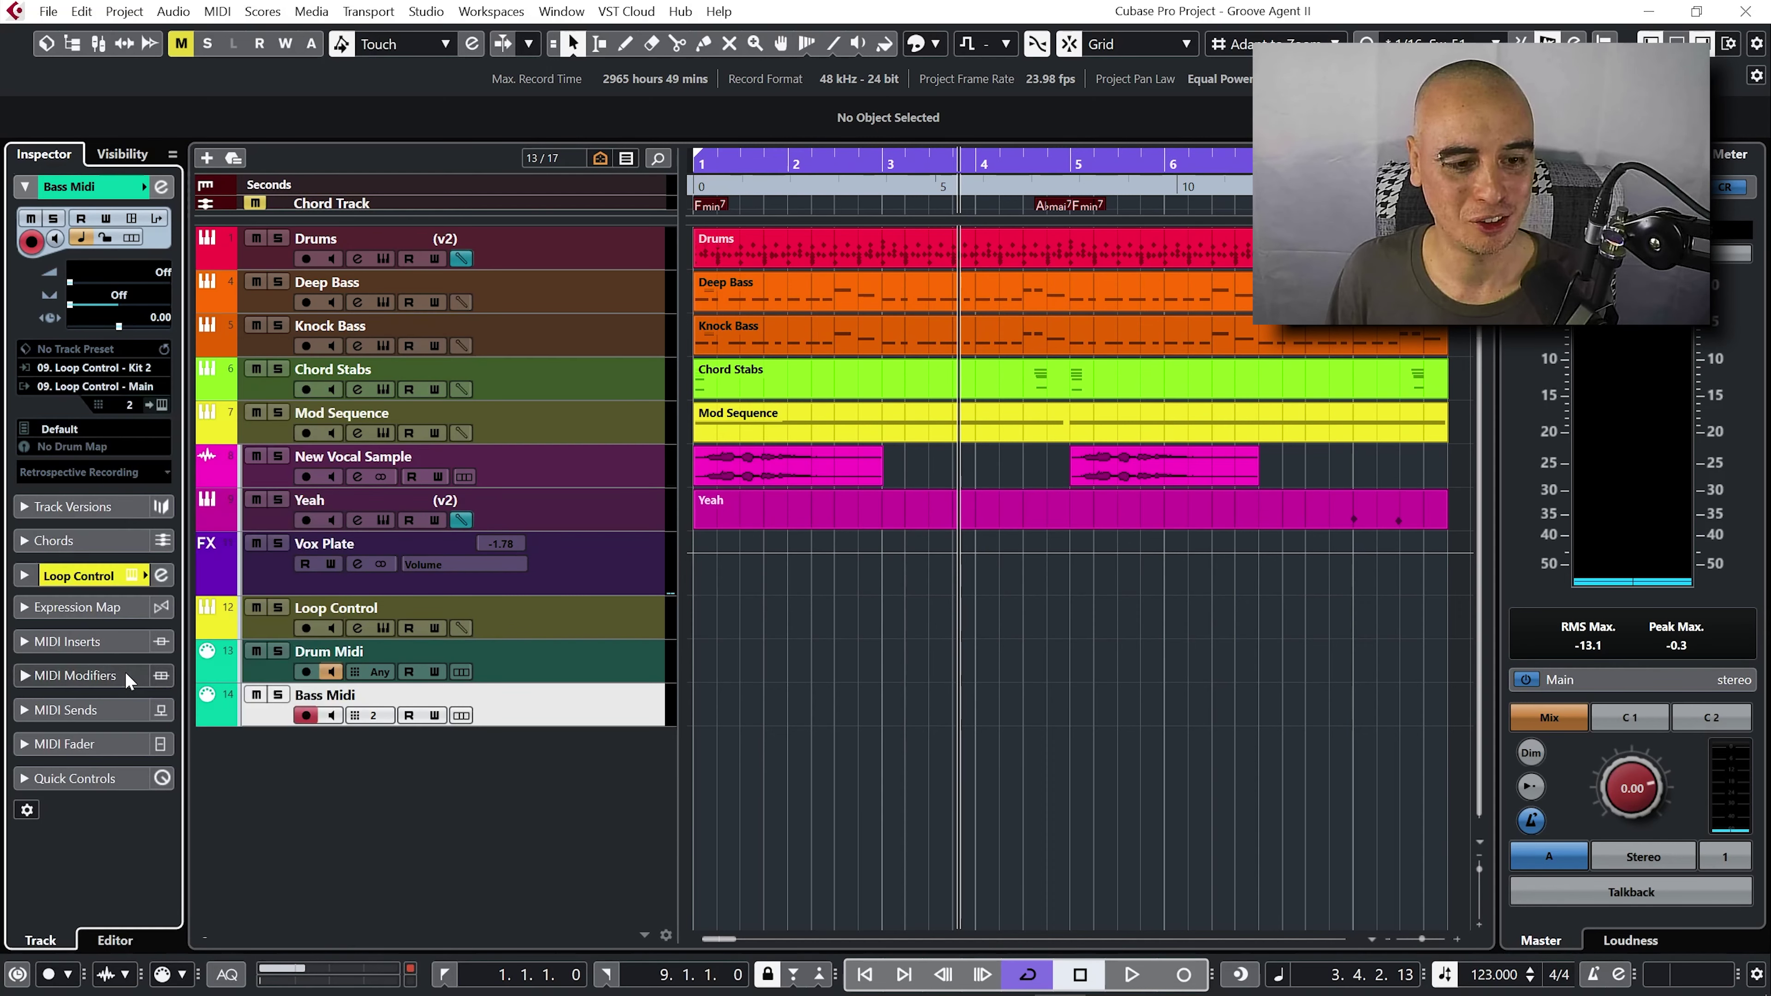
pyautogui.click(101, 386)
pyautogui.click(116, 469)
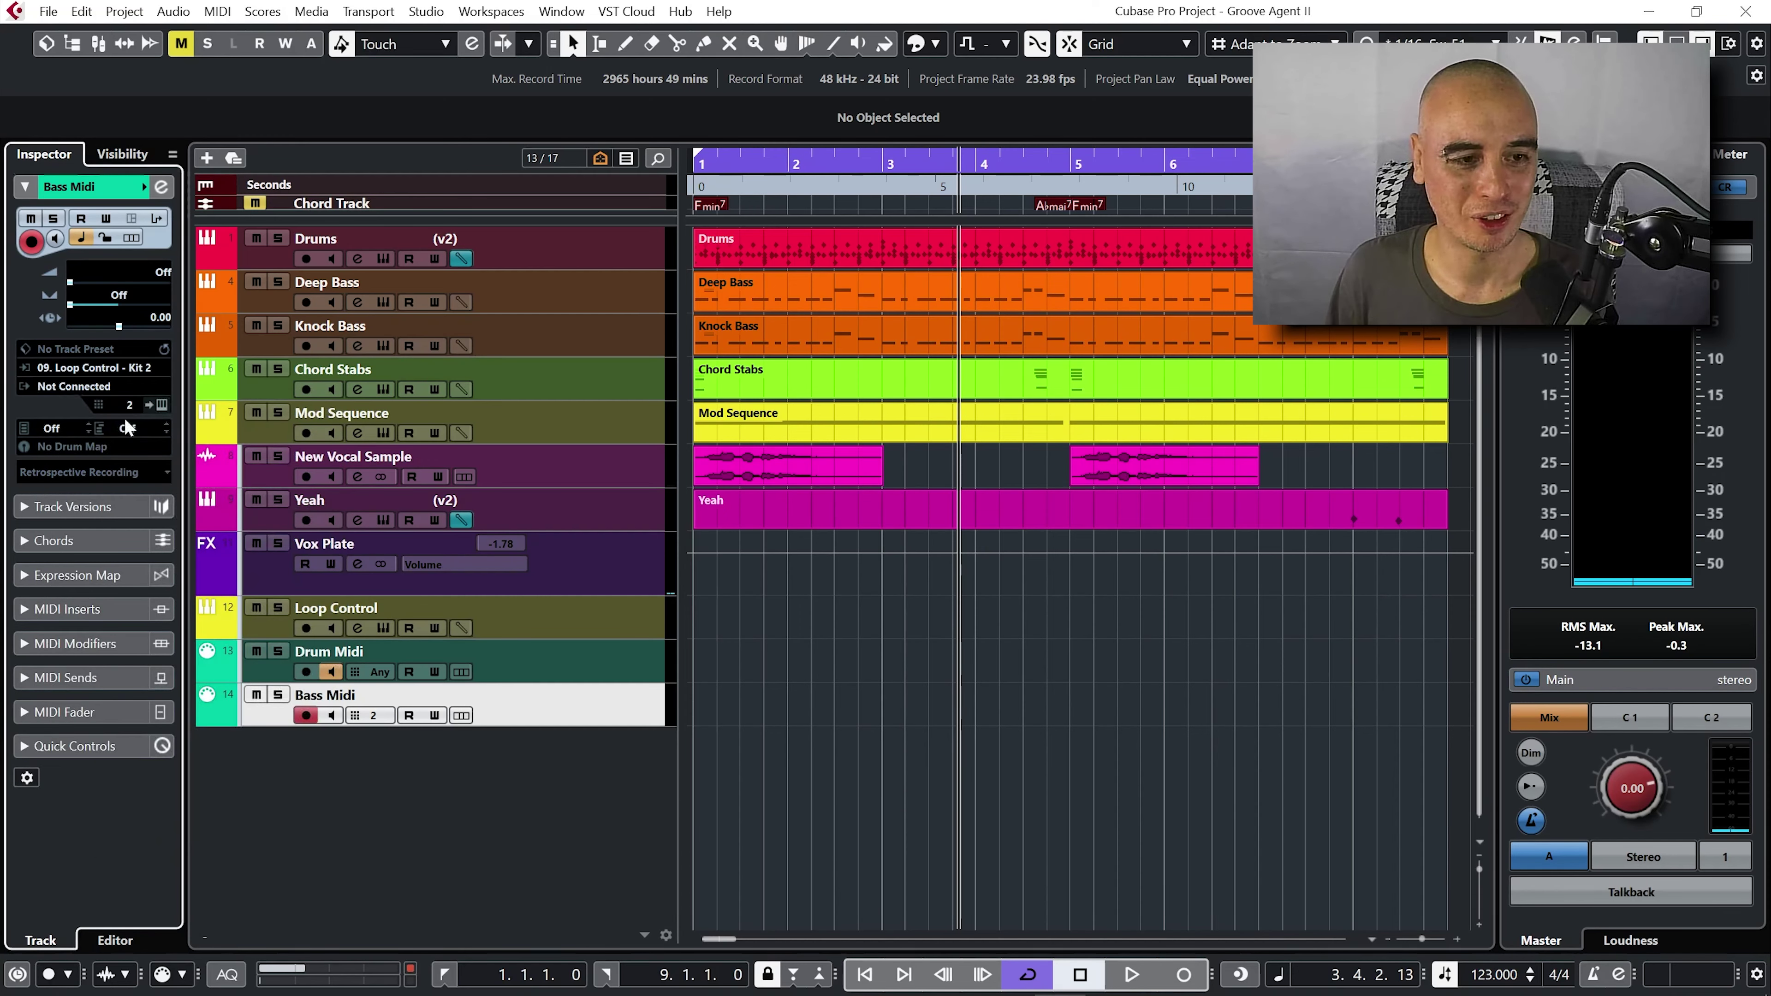
pyautogui.click(129, 404)
pyautogui.click(143, 422)
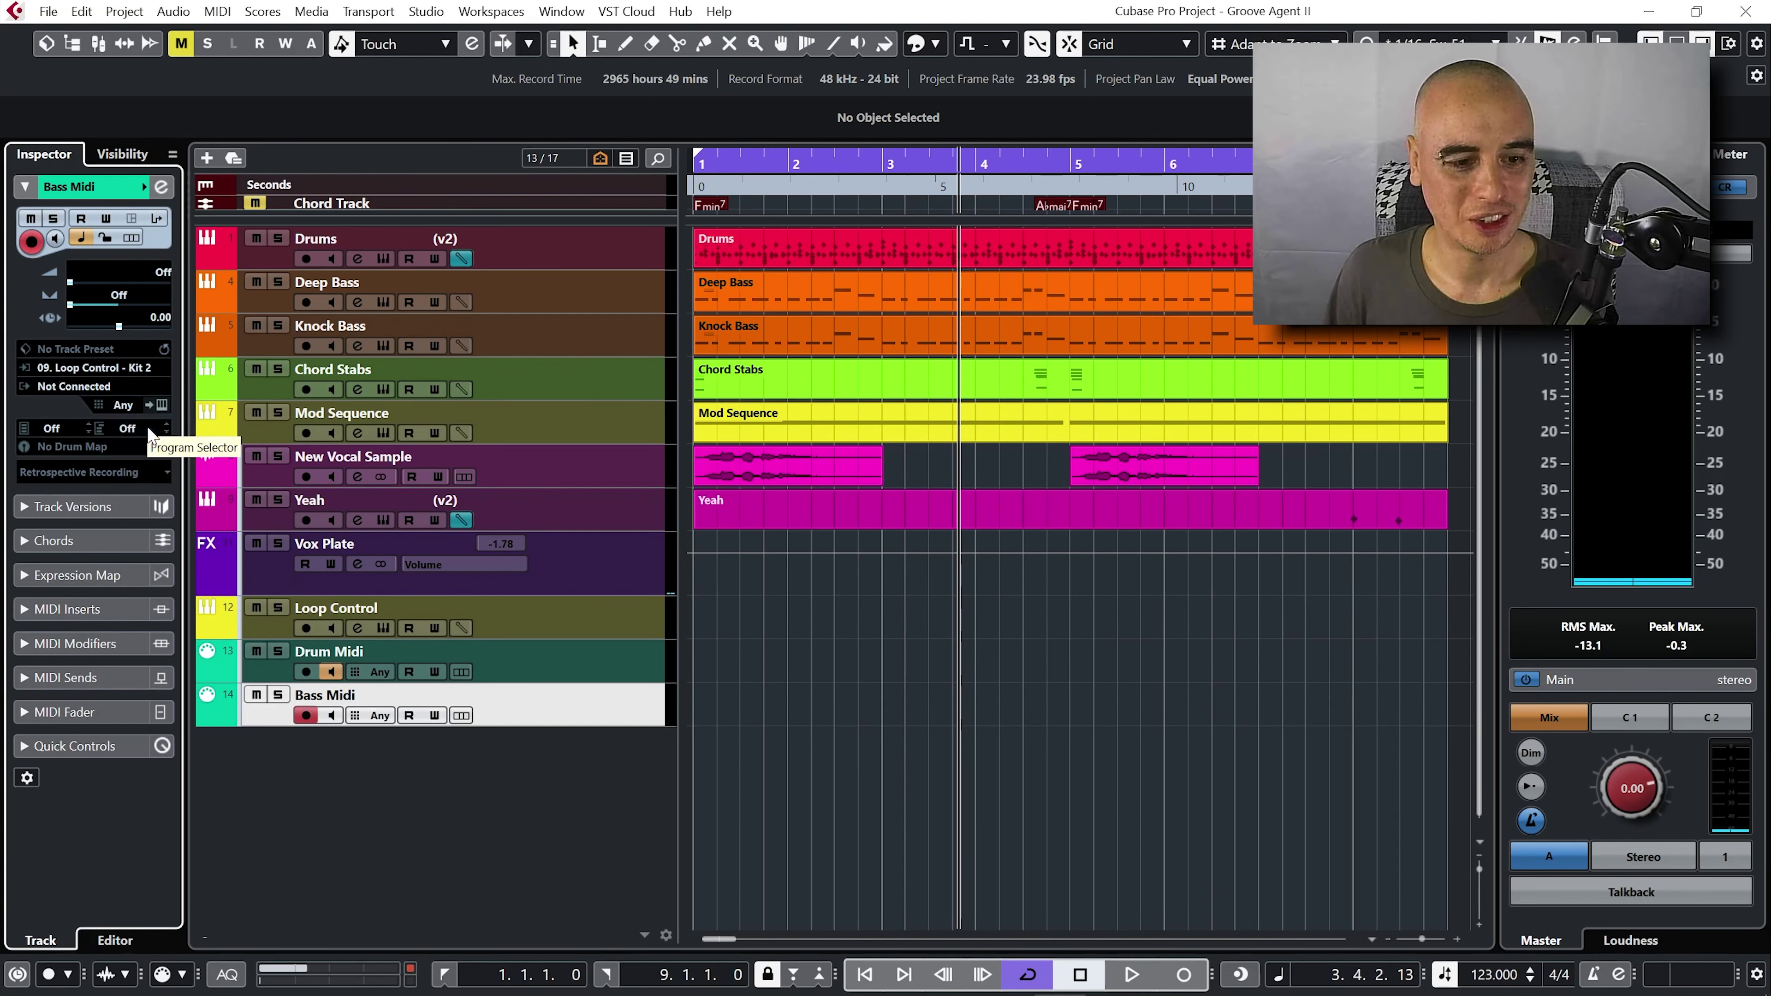
# - Send Bass Midi to 05. Deep Bass - Midi In and 06. Knock Bass - Midi In through two MIDI sends, and enable its monitoring
pyautogui.click(31, 679)
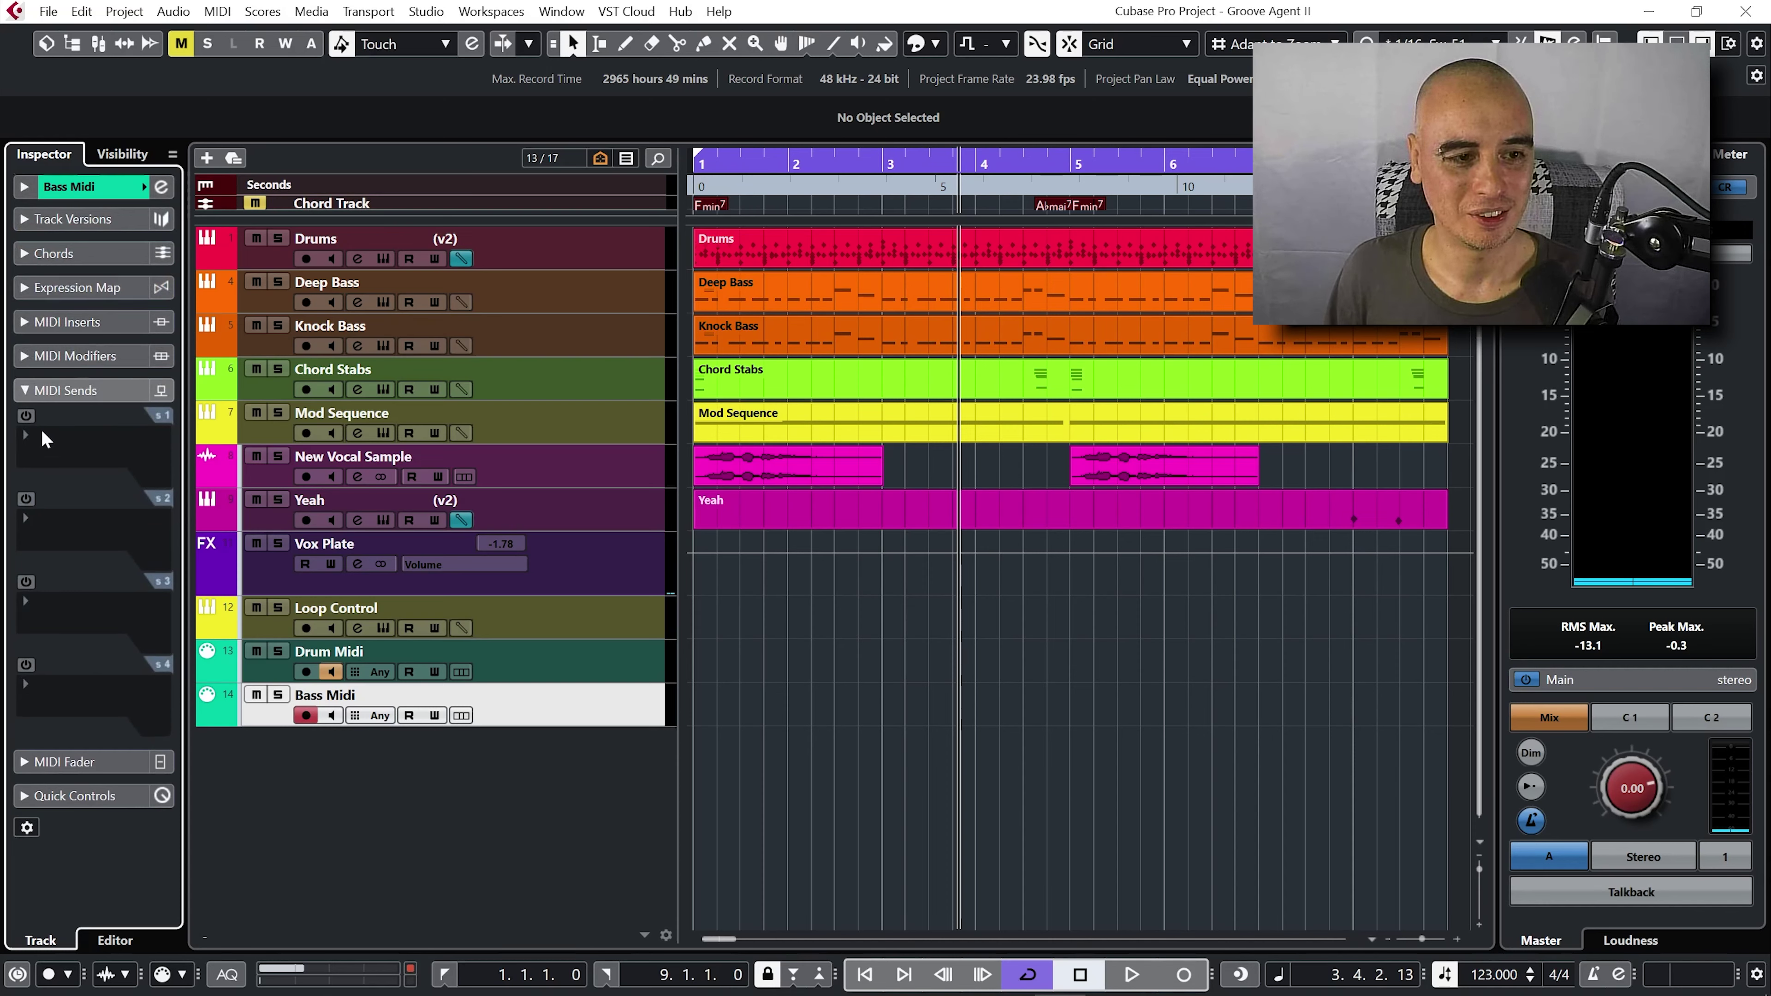
pyautogui.click(26, 416)
pyautogui.click(81, 457)
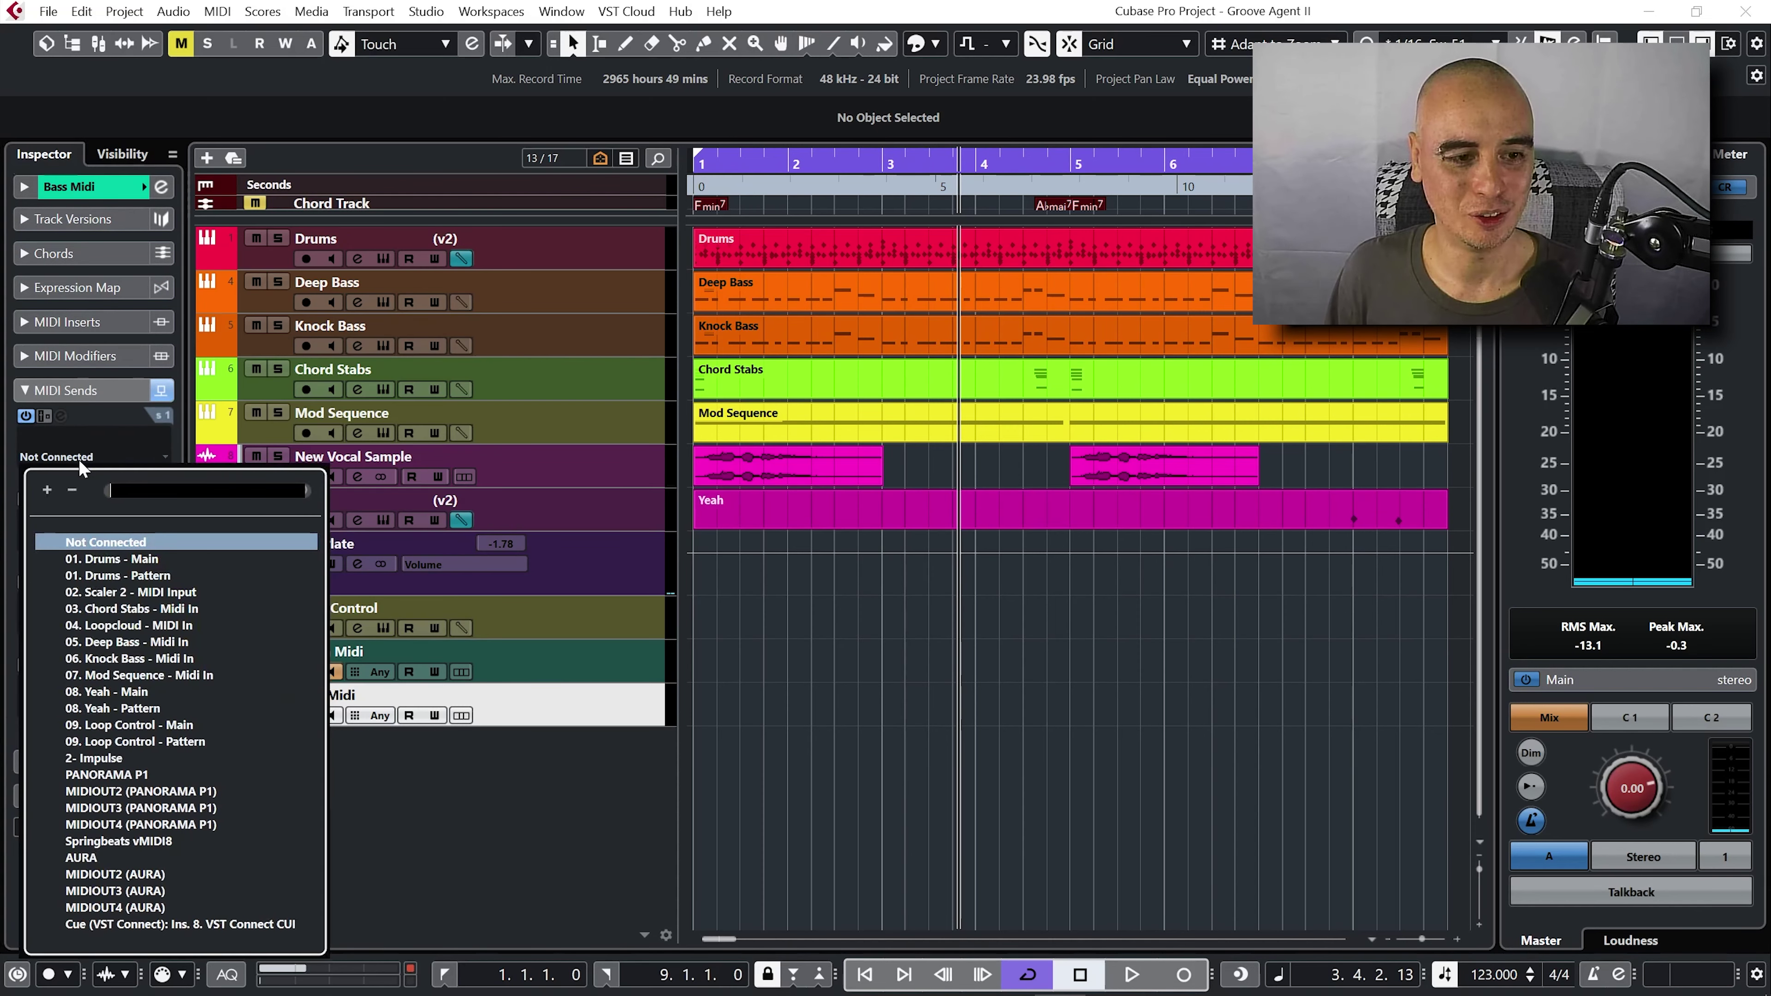
pyautogui.click(118, 642)
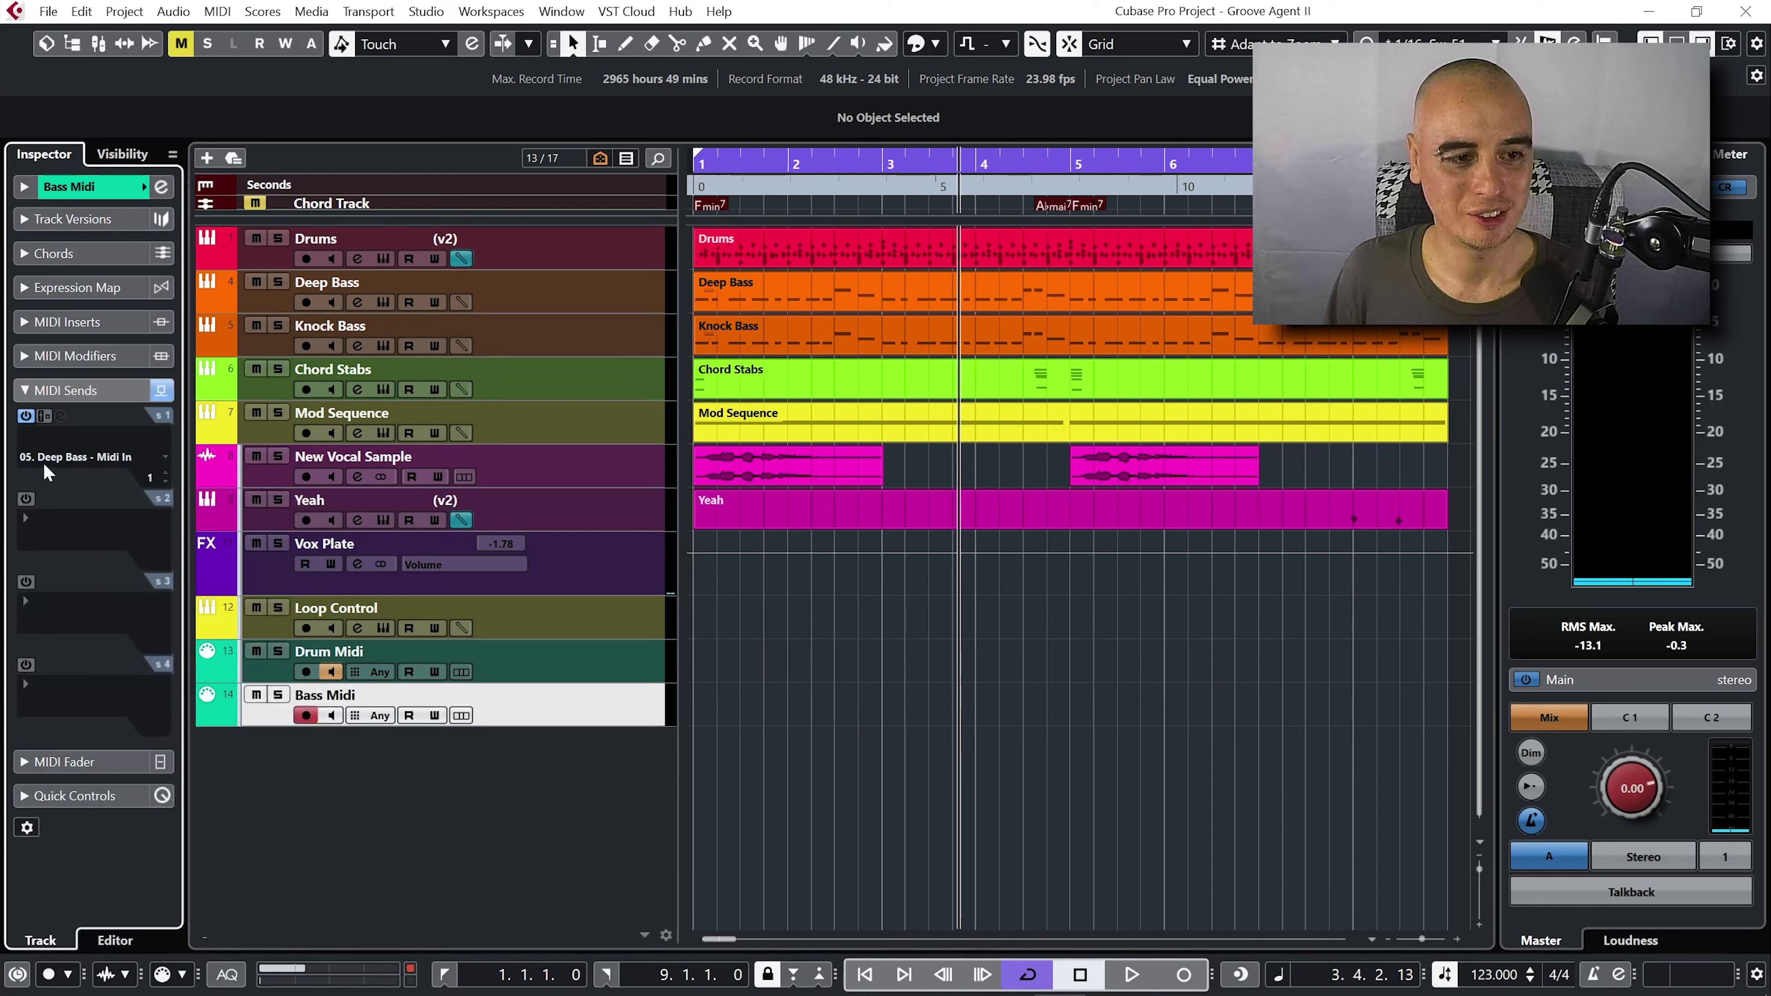
pyautogui.click(26, 498)
pyautogui.click(74, 538)
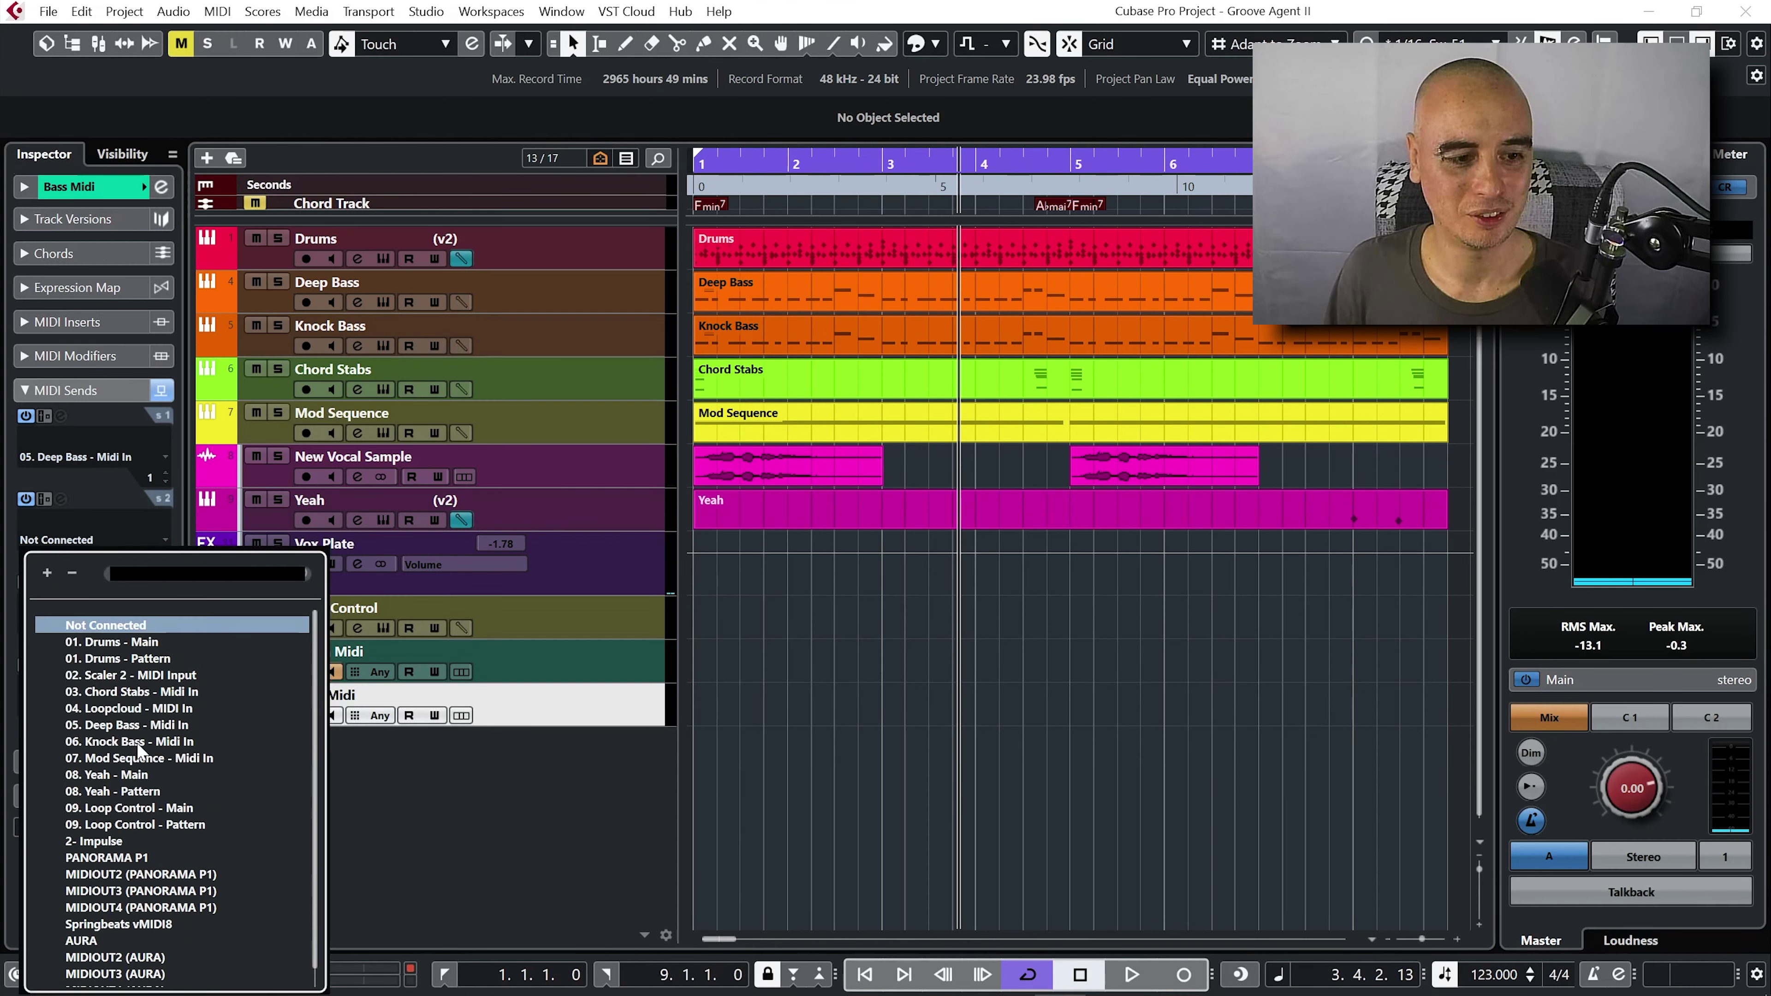
pyautogui.click(258, 732)
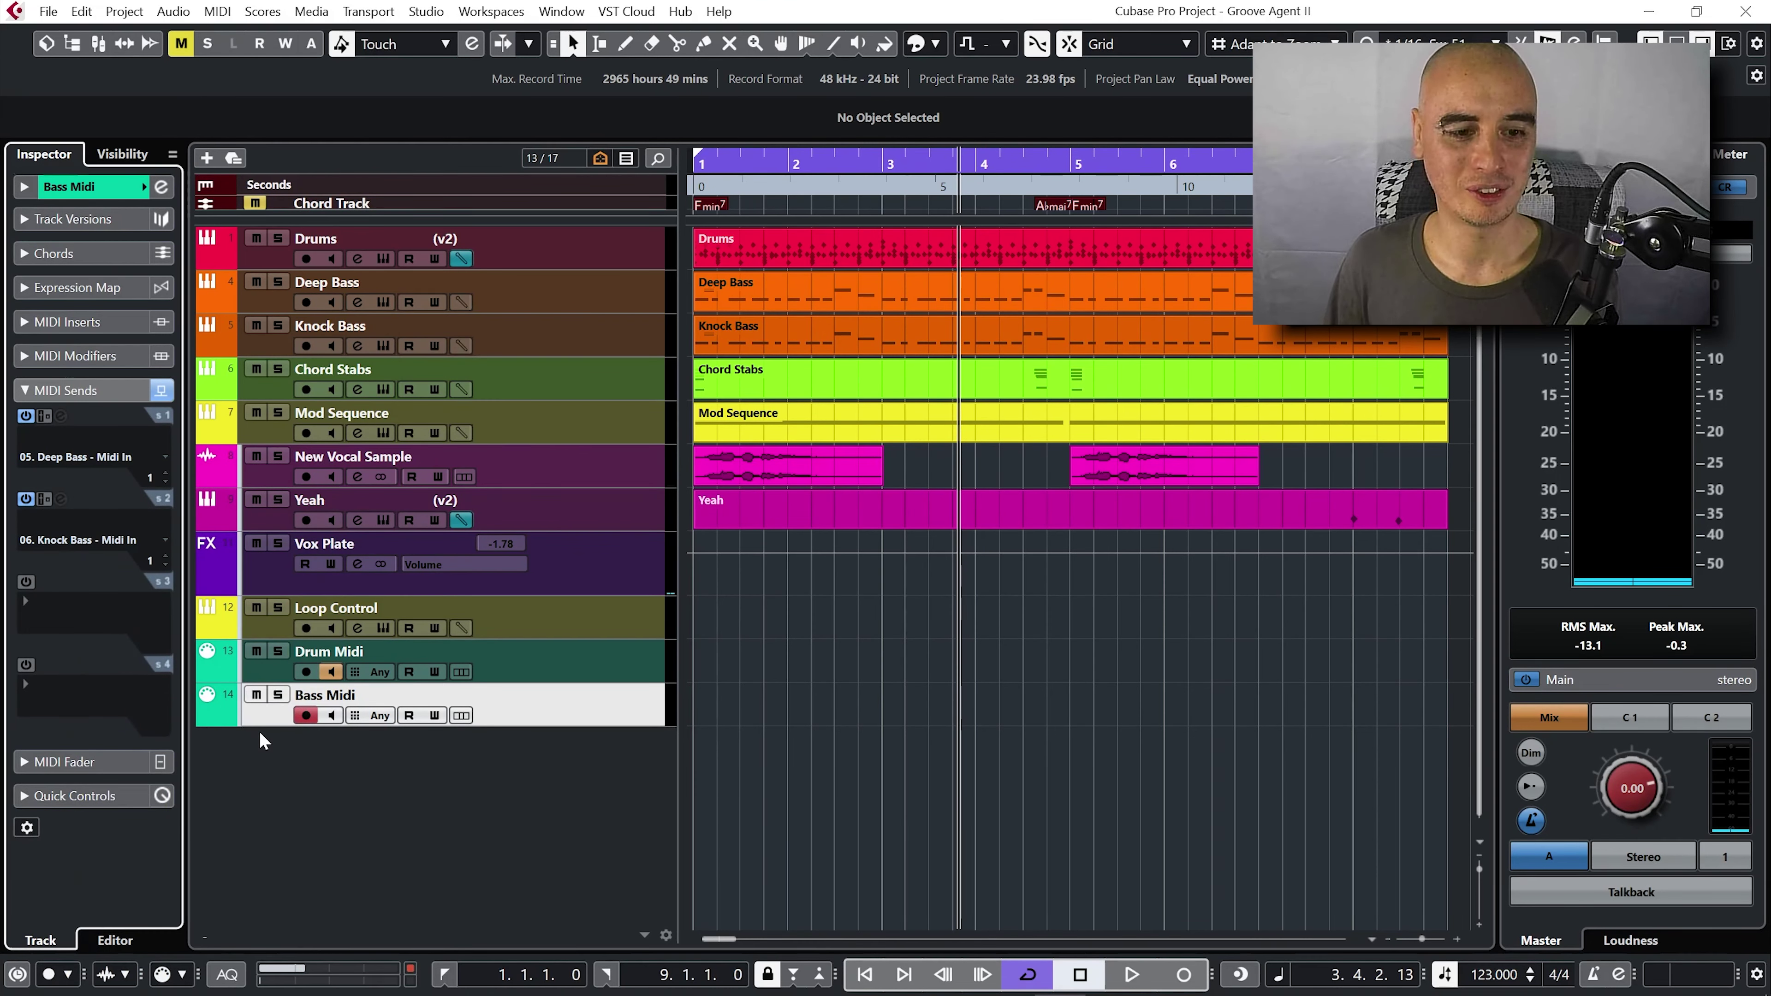
pyautogui.click(333, 716)
# - Reopen Loop Control's Groove Agent and audition the Deep Bass pattern pad G#0 in Kit 2
pyautogui.click(553, 627)
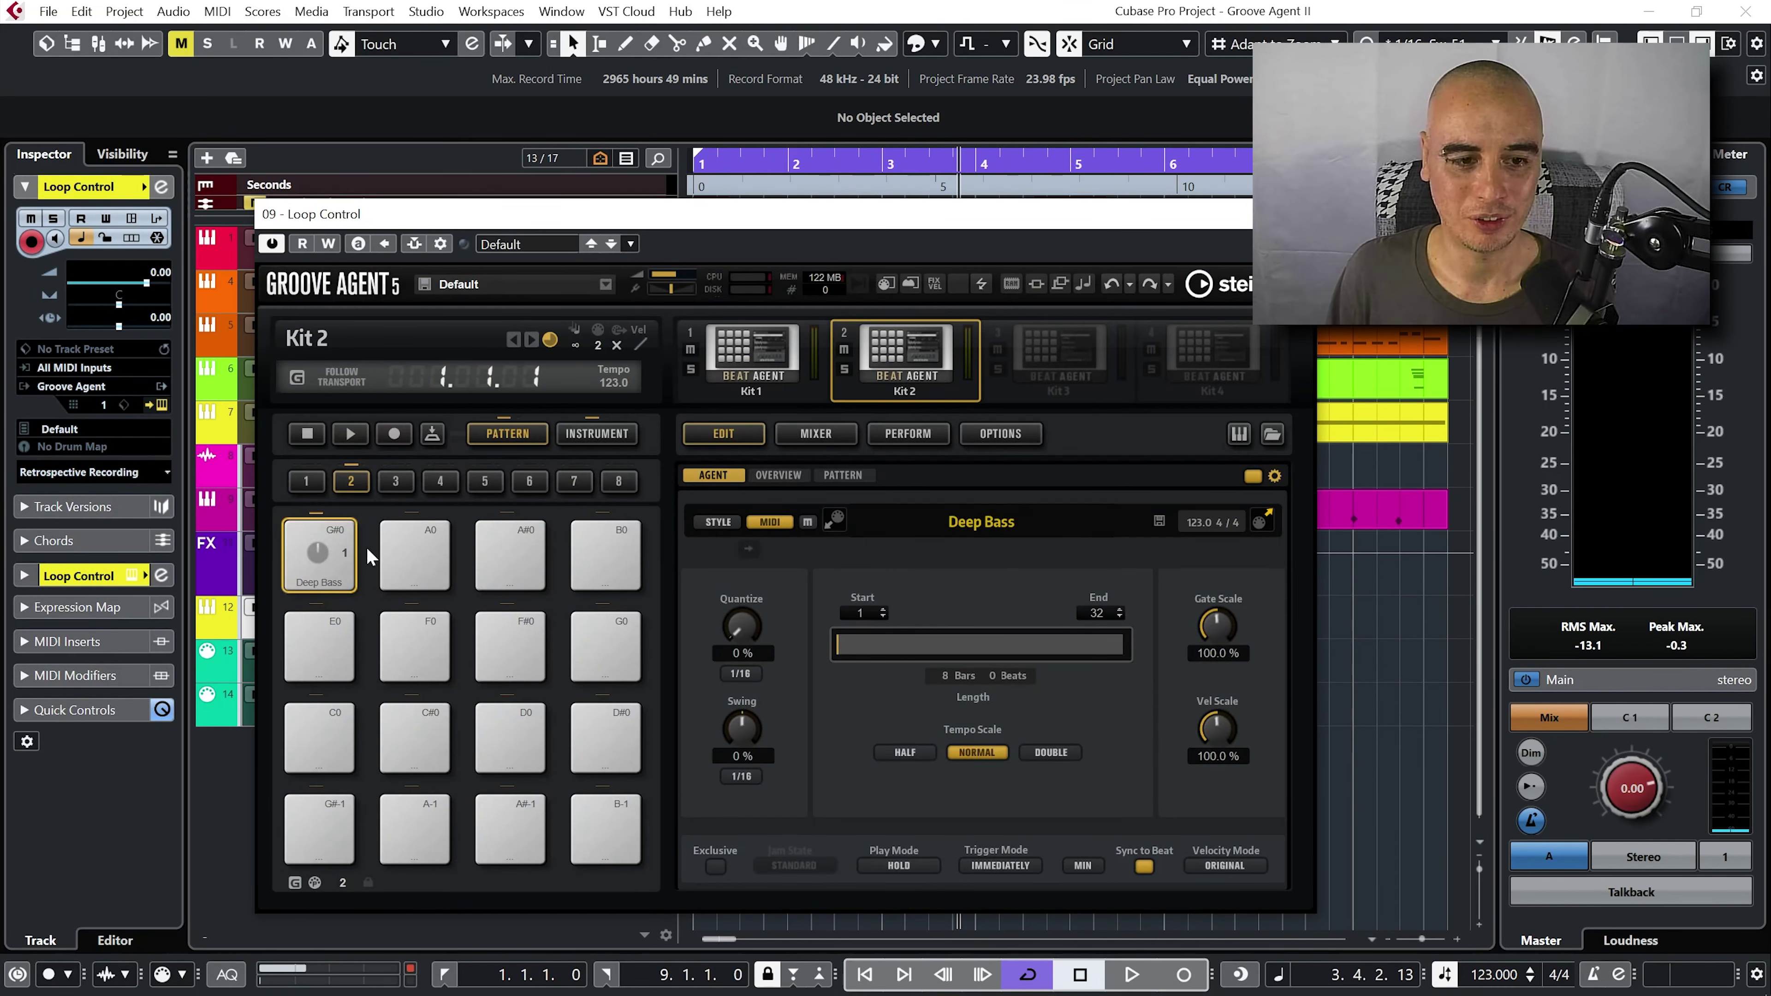
pyautogui.click(334, 568)
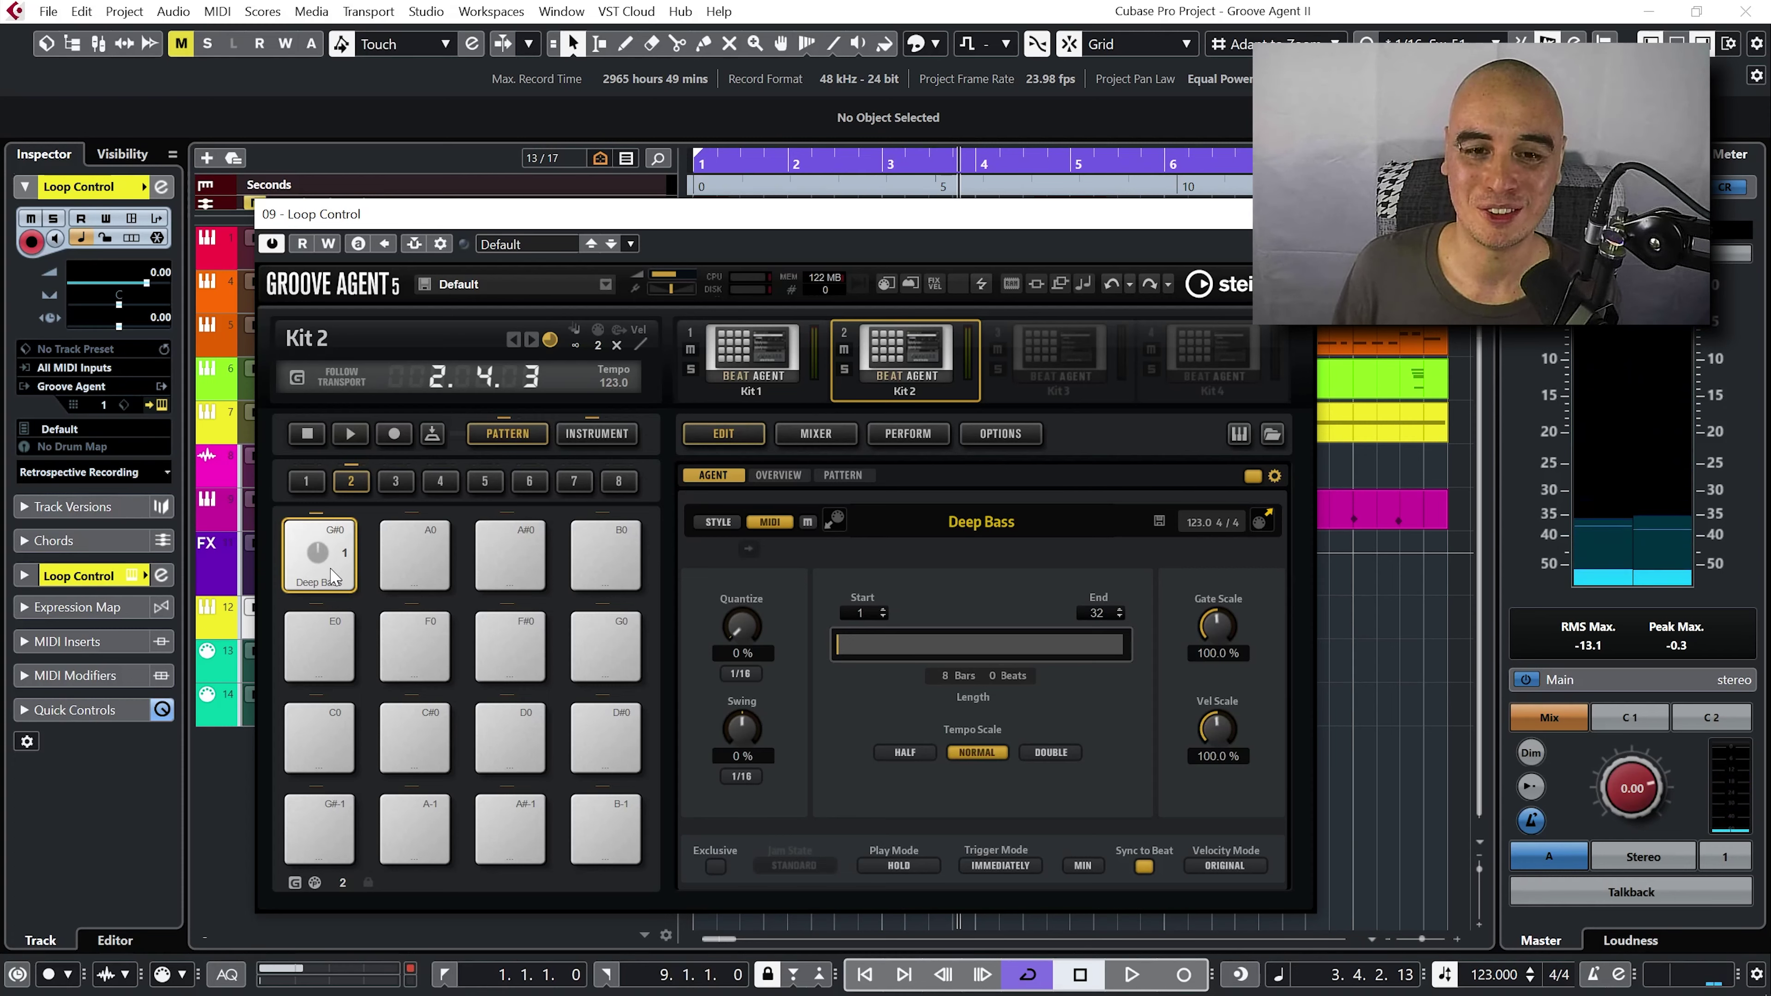
# - Copy Kit 1's Kick pattern from pad G#-1 onto the empty pad G#0 and play it
pyautogui.click(765, 351)
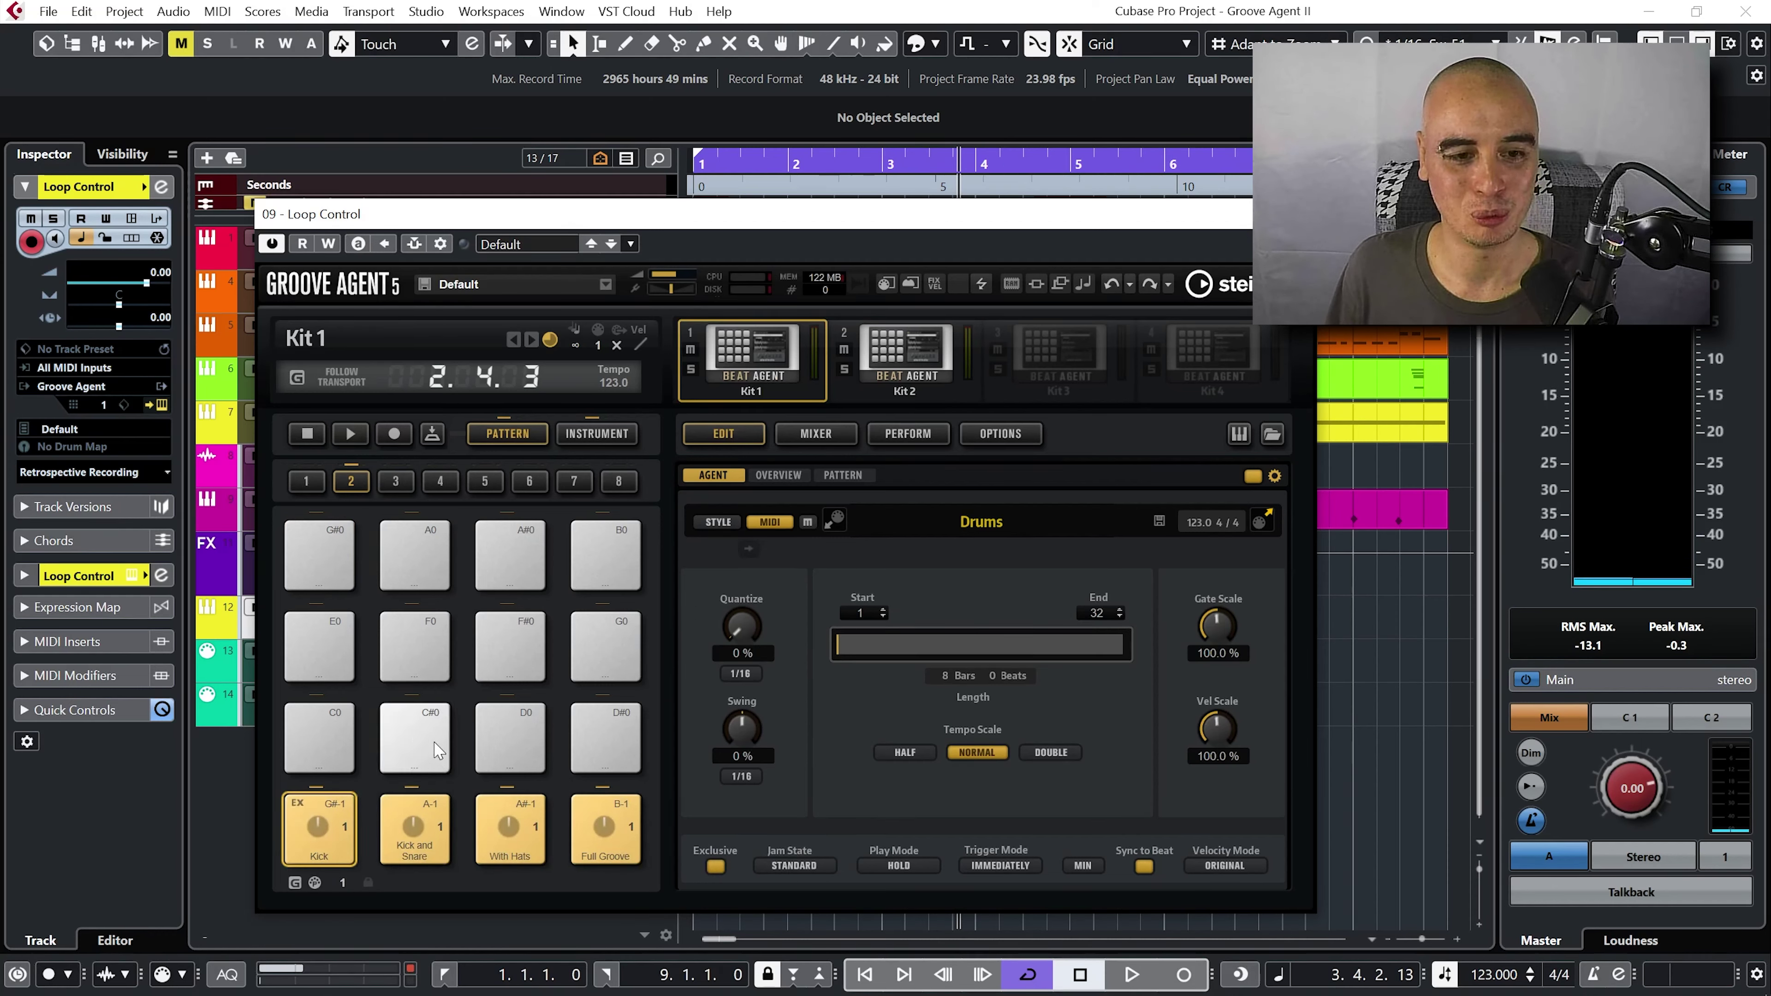
pyautogui.click(331, 566)
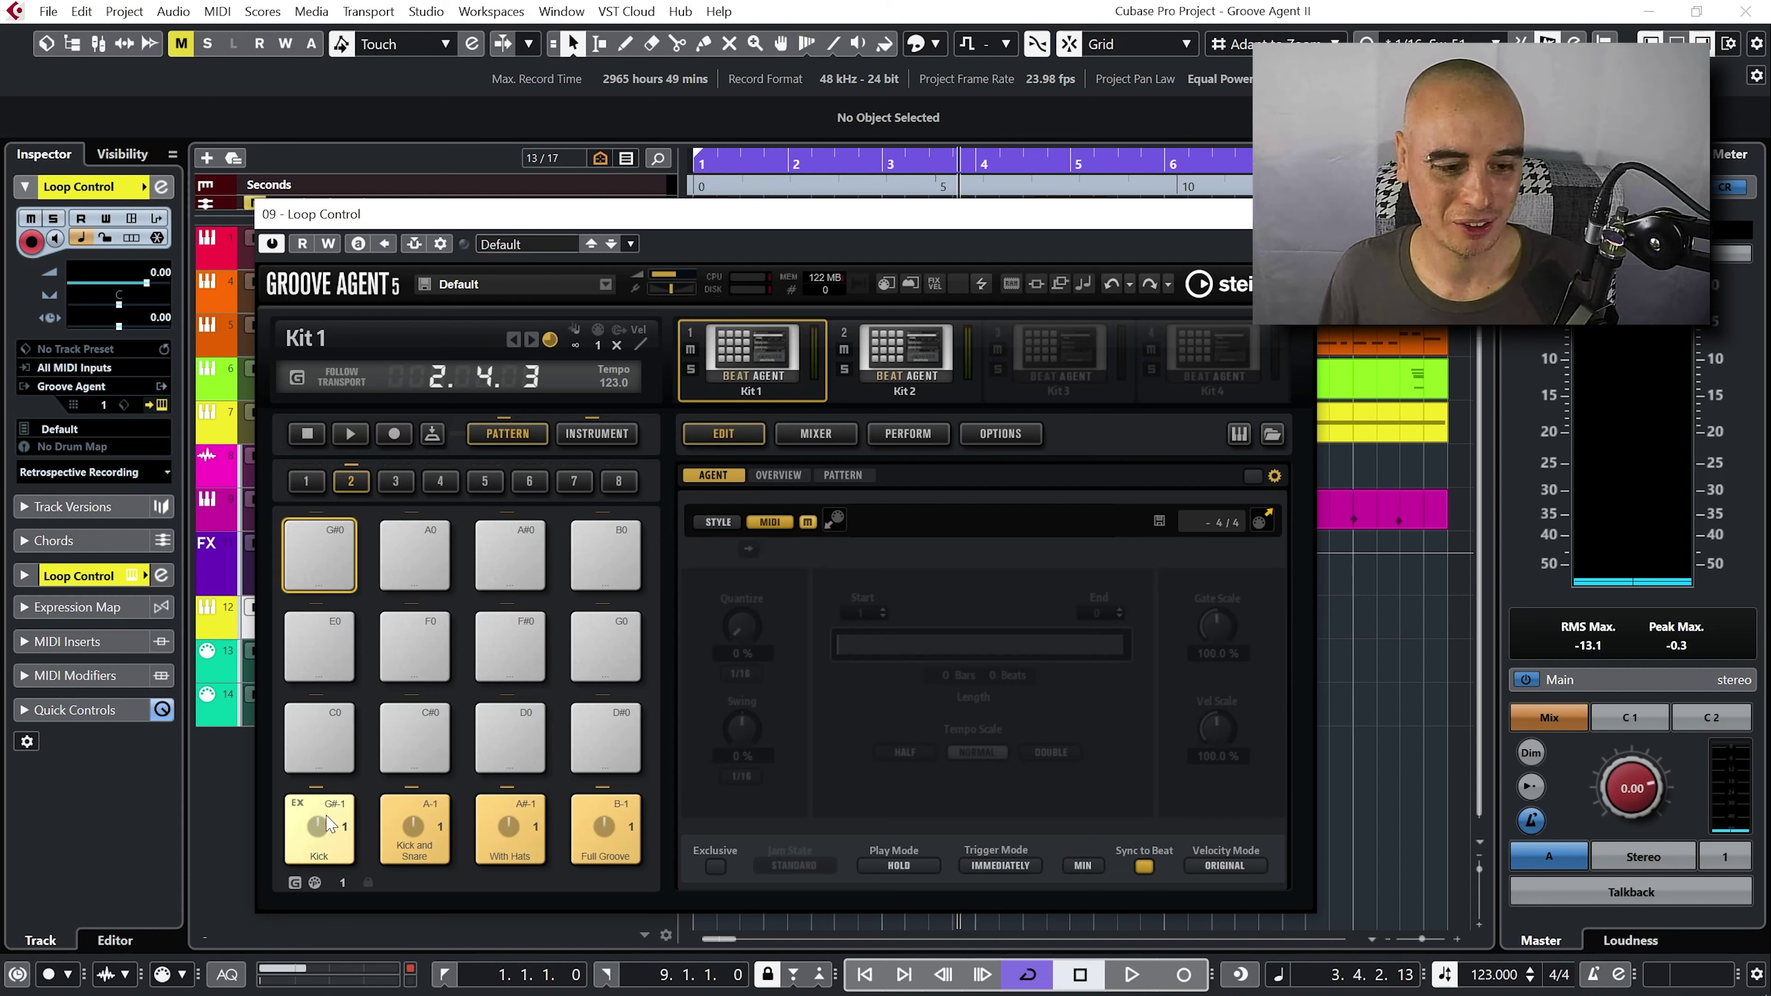
pyautogui.moveTo(330, 826); pyautogui.dragTo(326, 557)
pyautogui.click(327, 557)
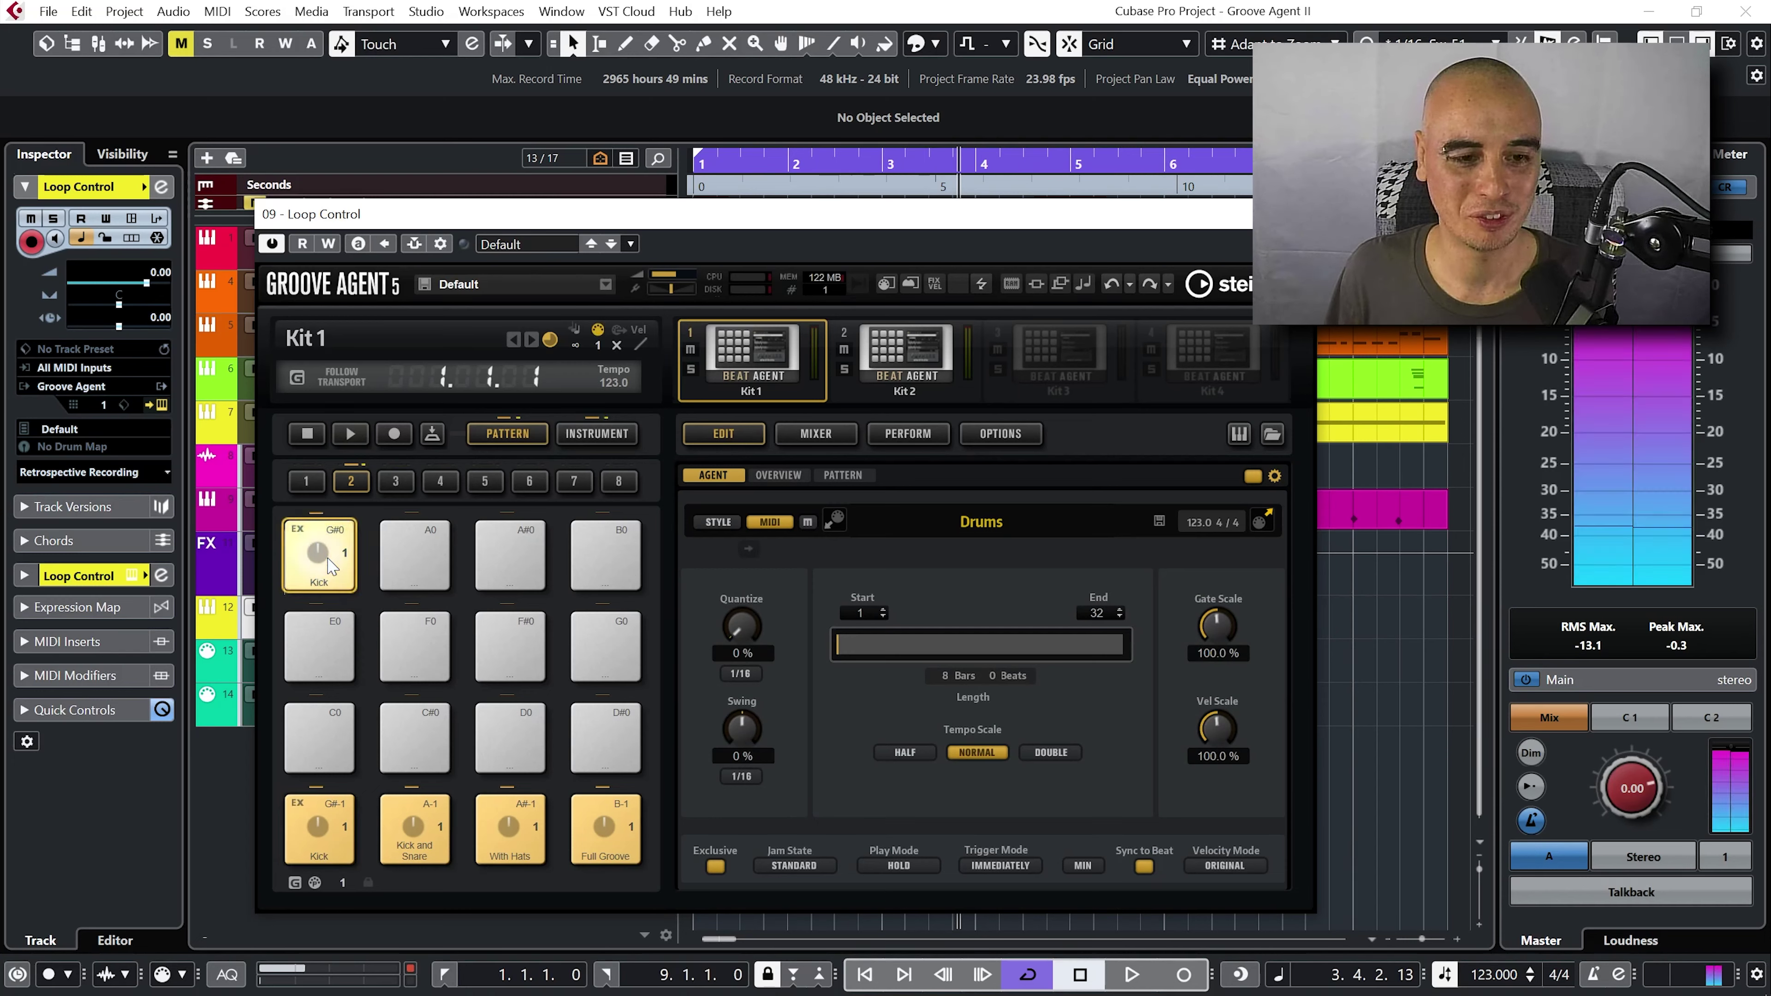
# - Delete all the kick and crash notes from the pattern on Kit 1's pad G#0
pyautogui.click(846, 473)
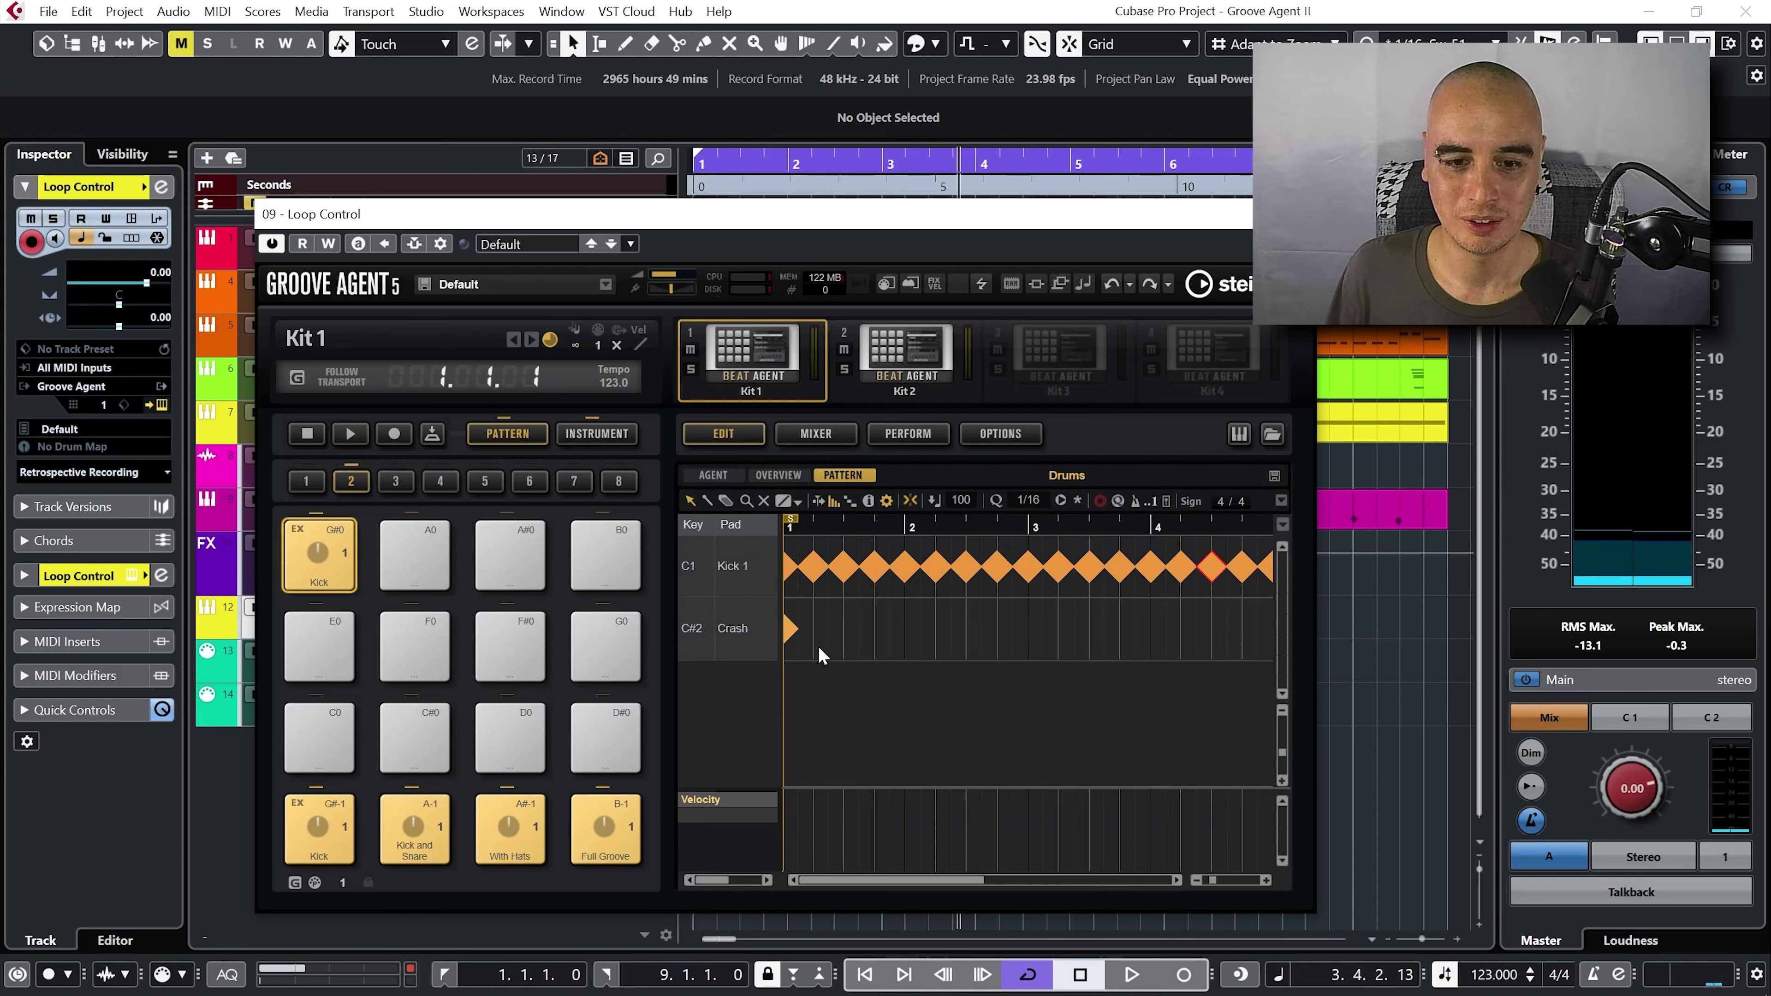
pyautogui.moveTo(1209, 880); pyautogui.dragTo(1190, 882)
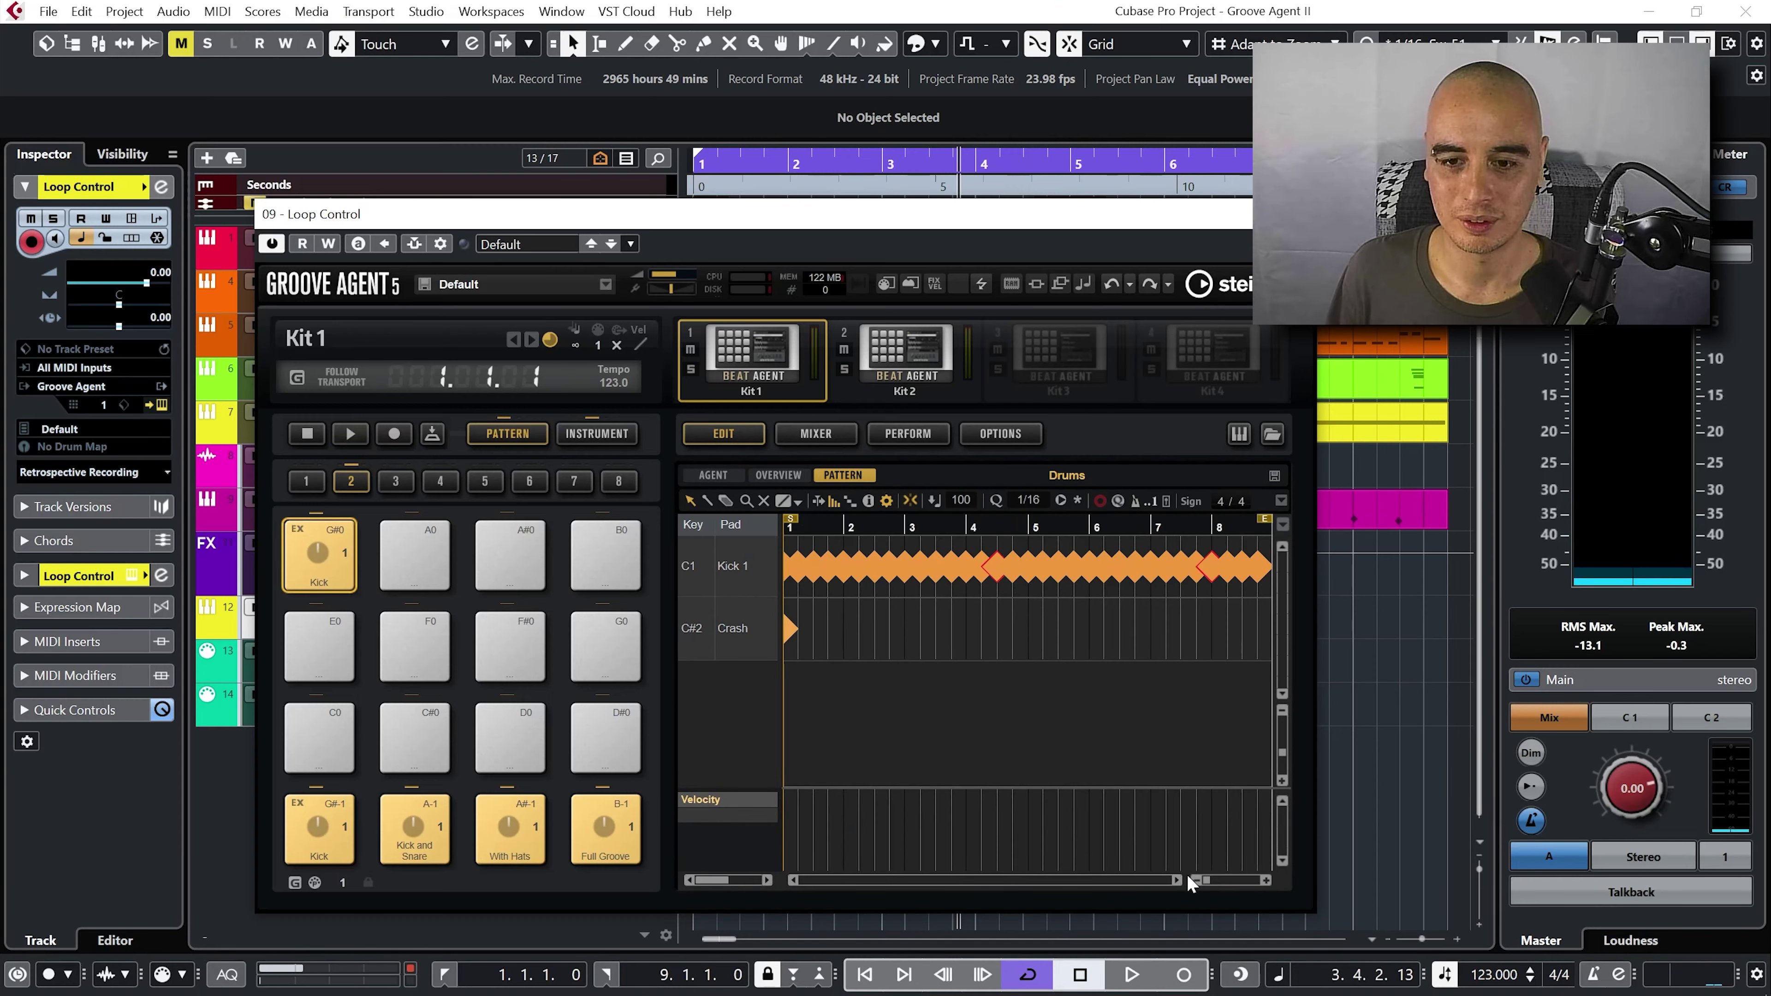
pyautogui.moveTo(1263, 643); pyautogui.dragTo(768, 558)
pyautogui.press('Delete')
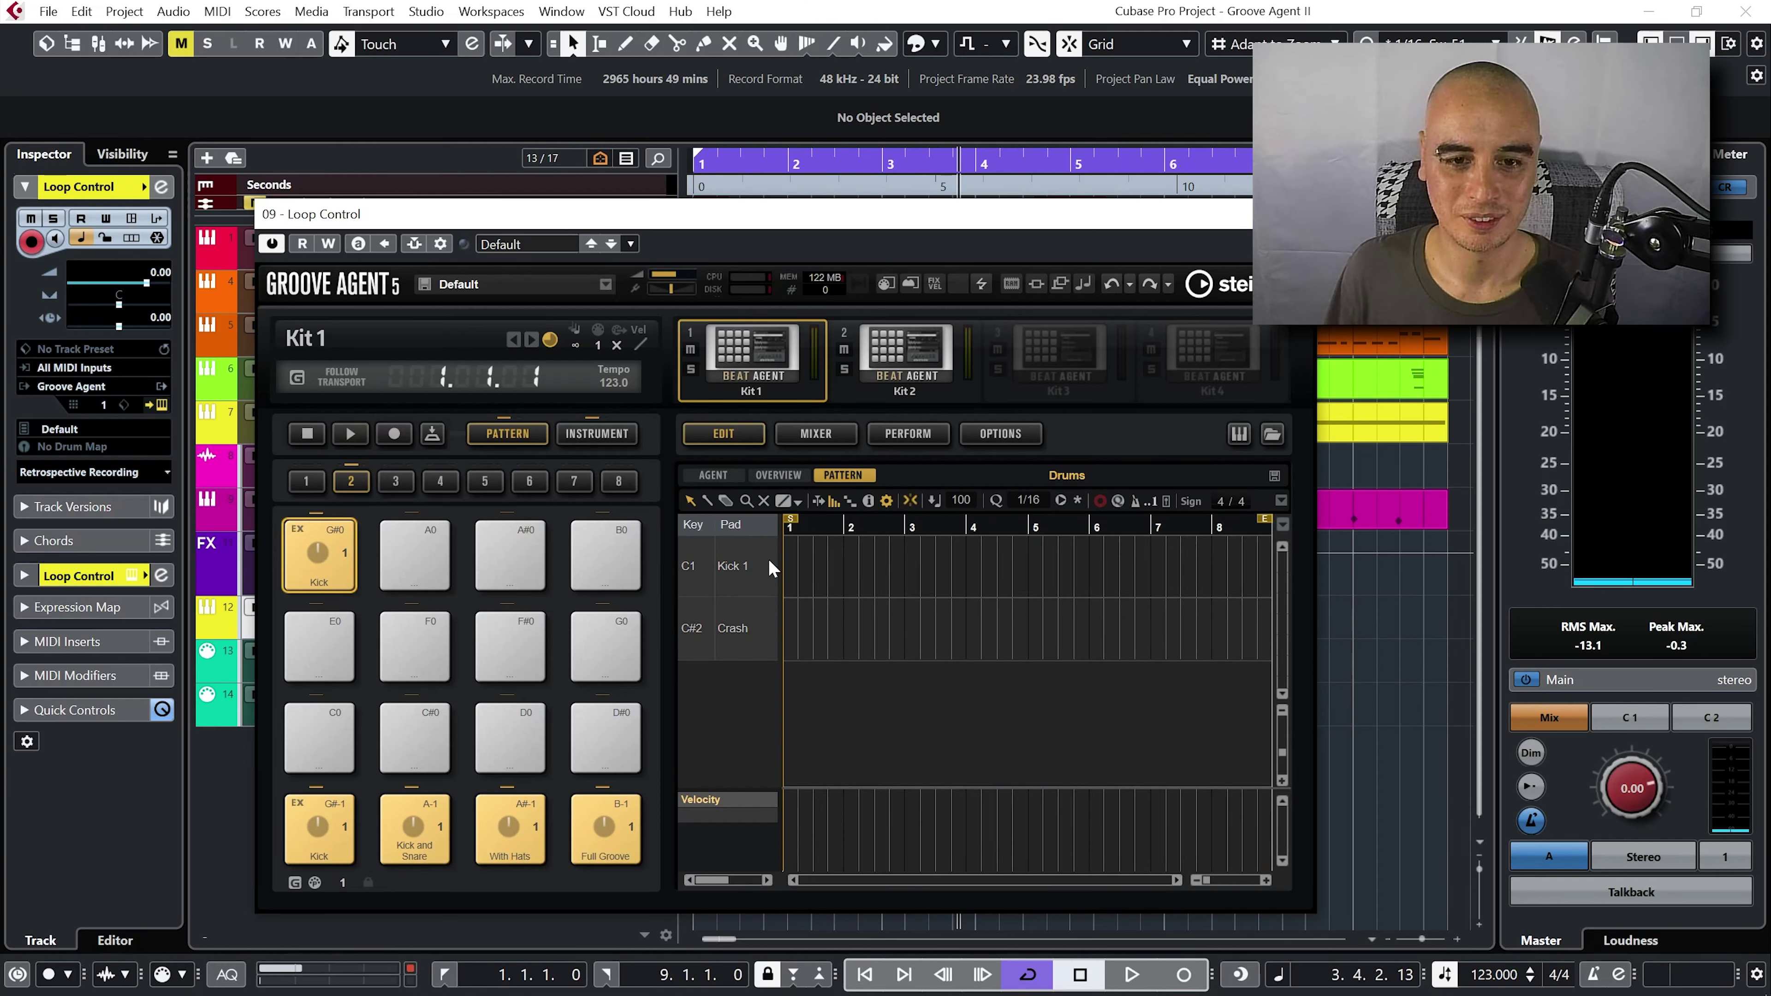
# - Turn off Exclusive for Kit 1's pattern pad G#0 and return to Kit 2's pattern pads
pyautogui.click(725, 476)
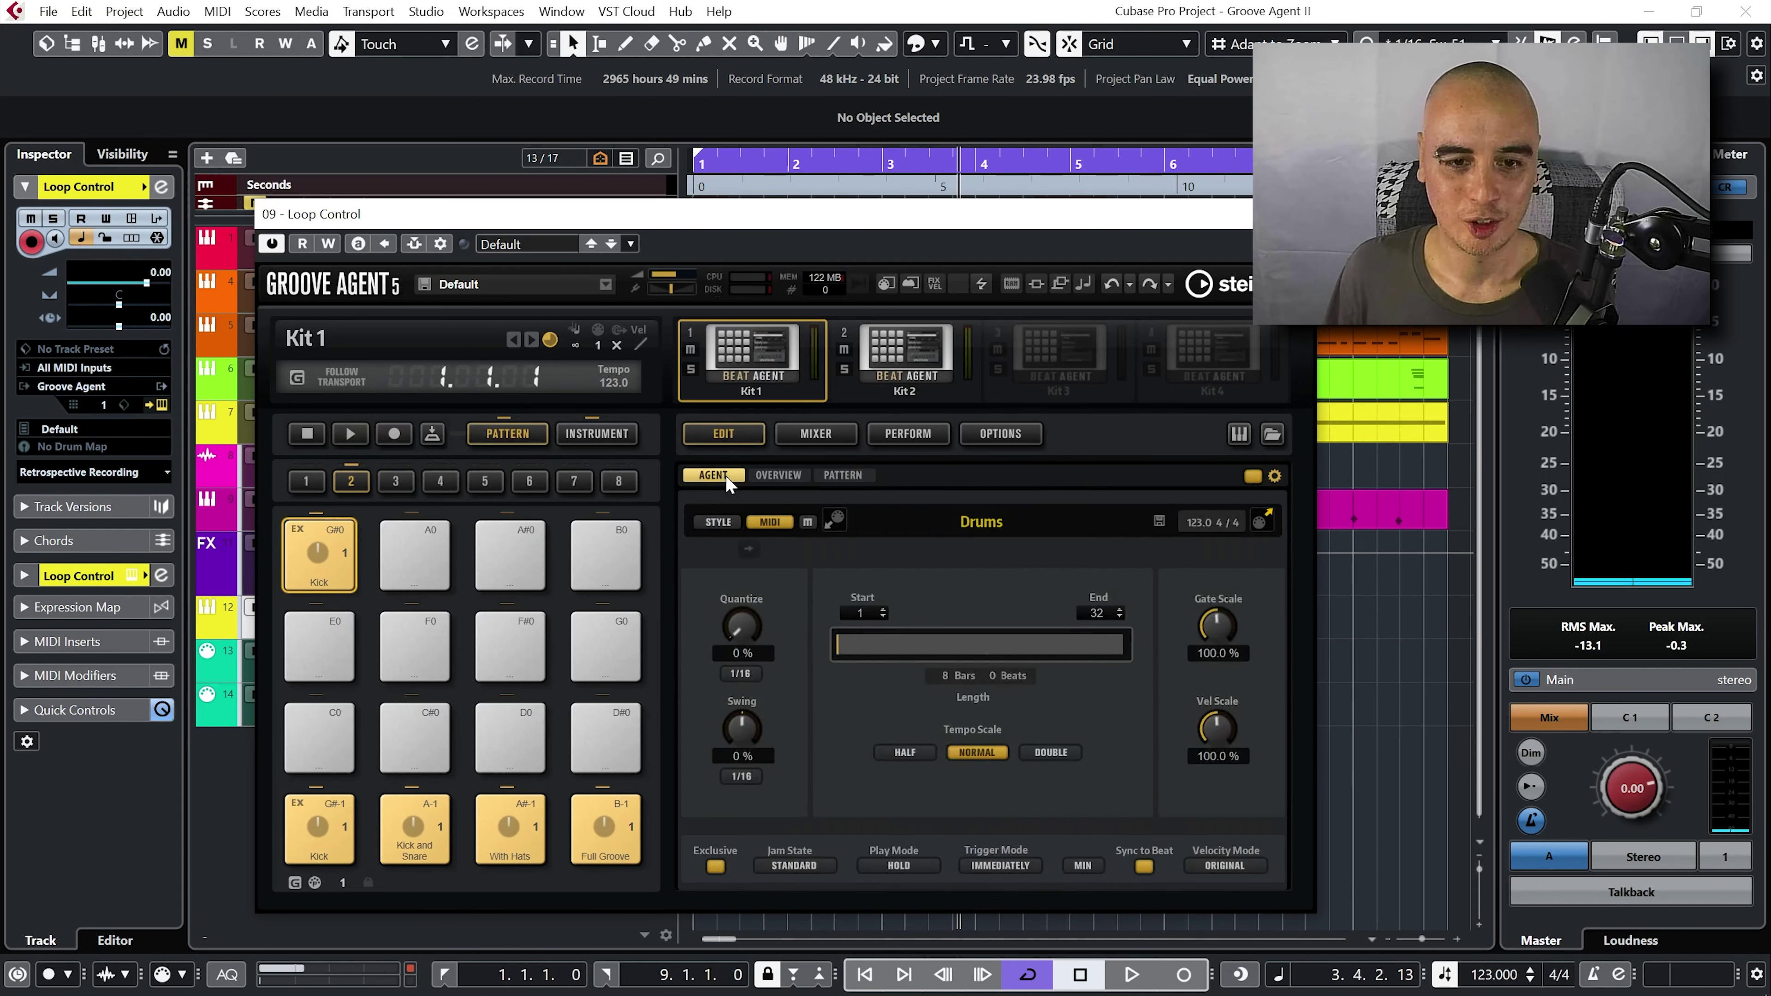
pyautogui.click(715, 867)
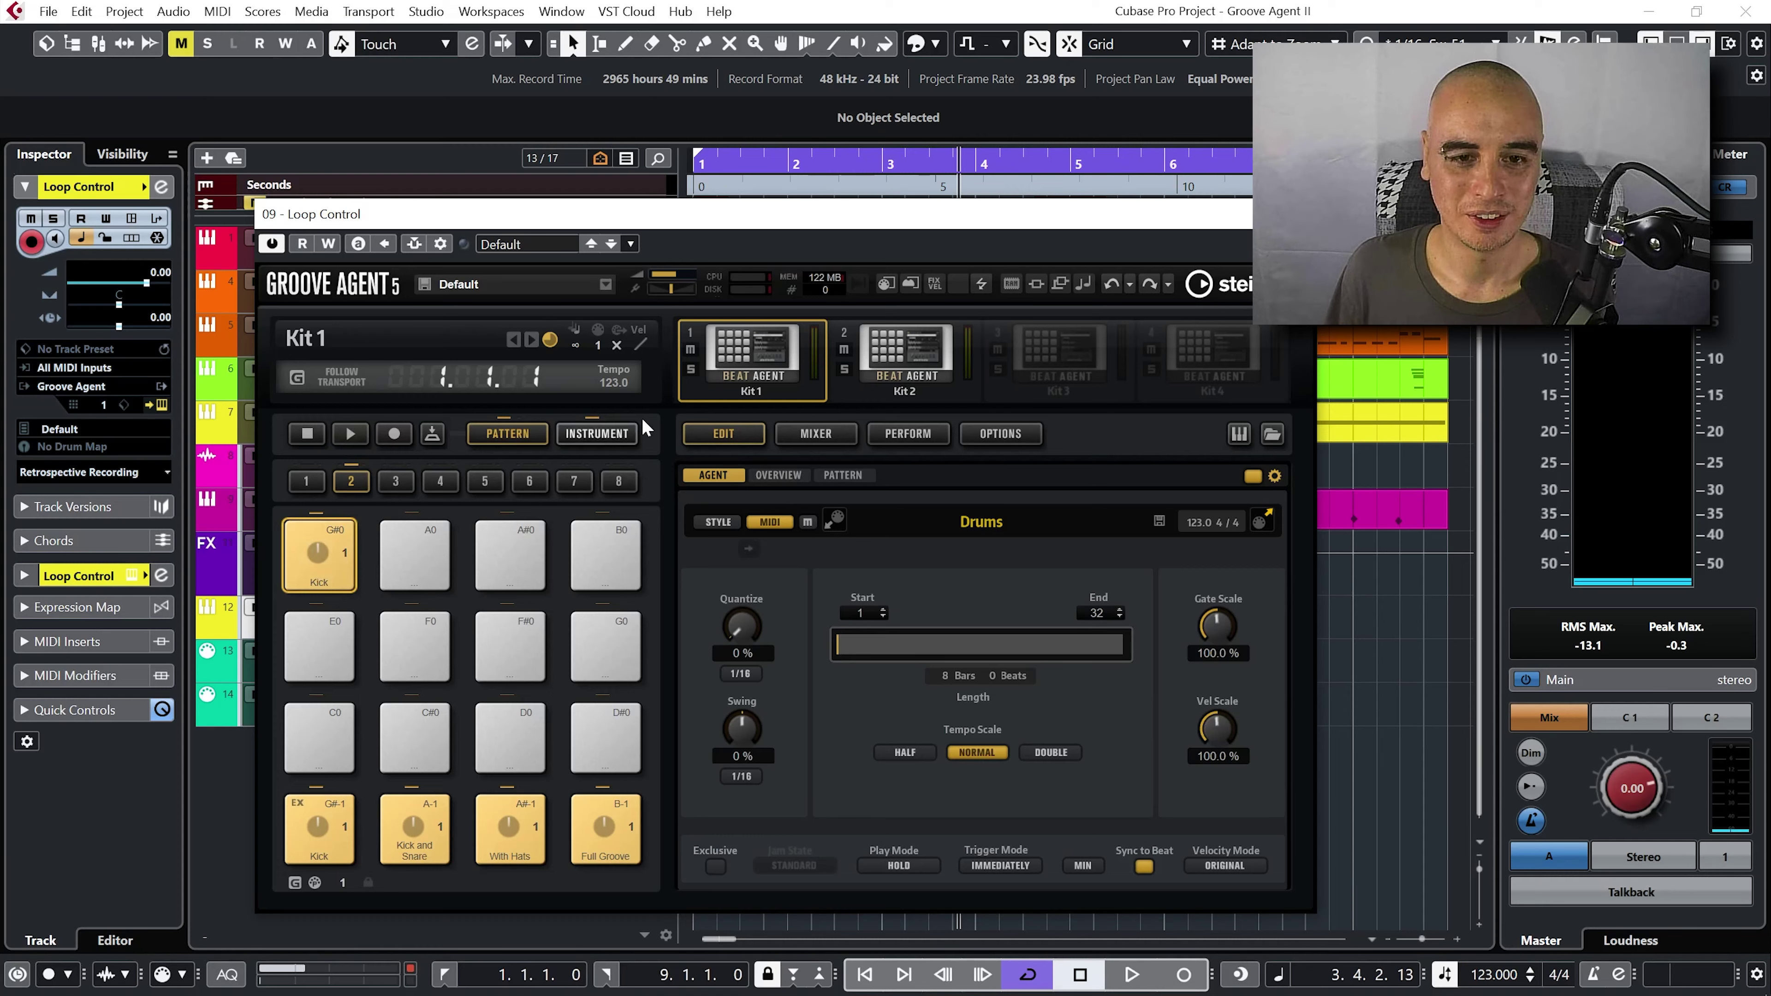
pyautogui.click(899, 366)
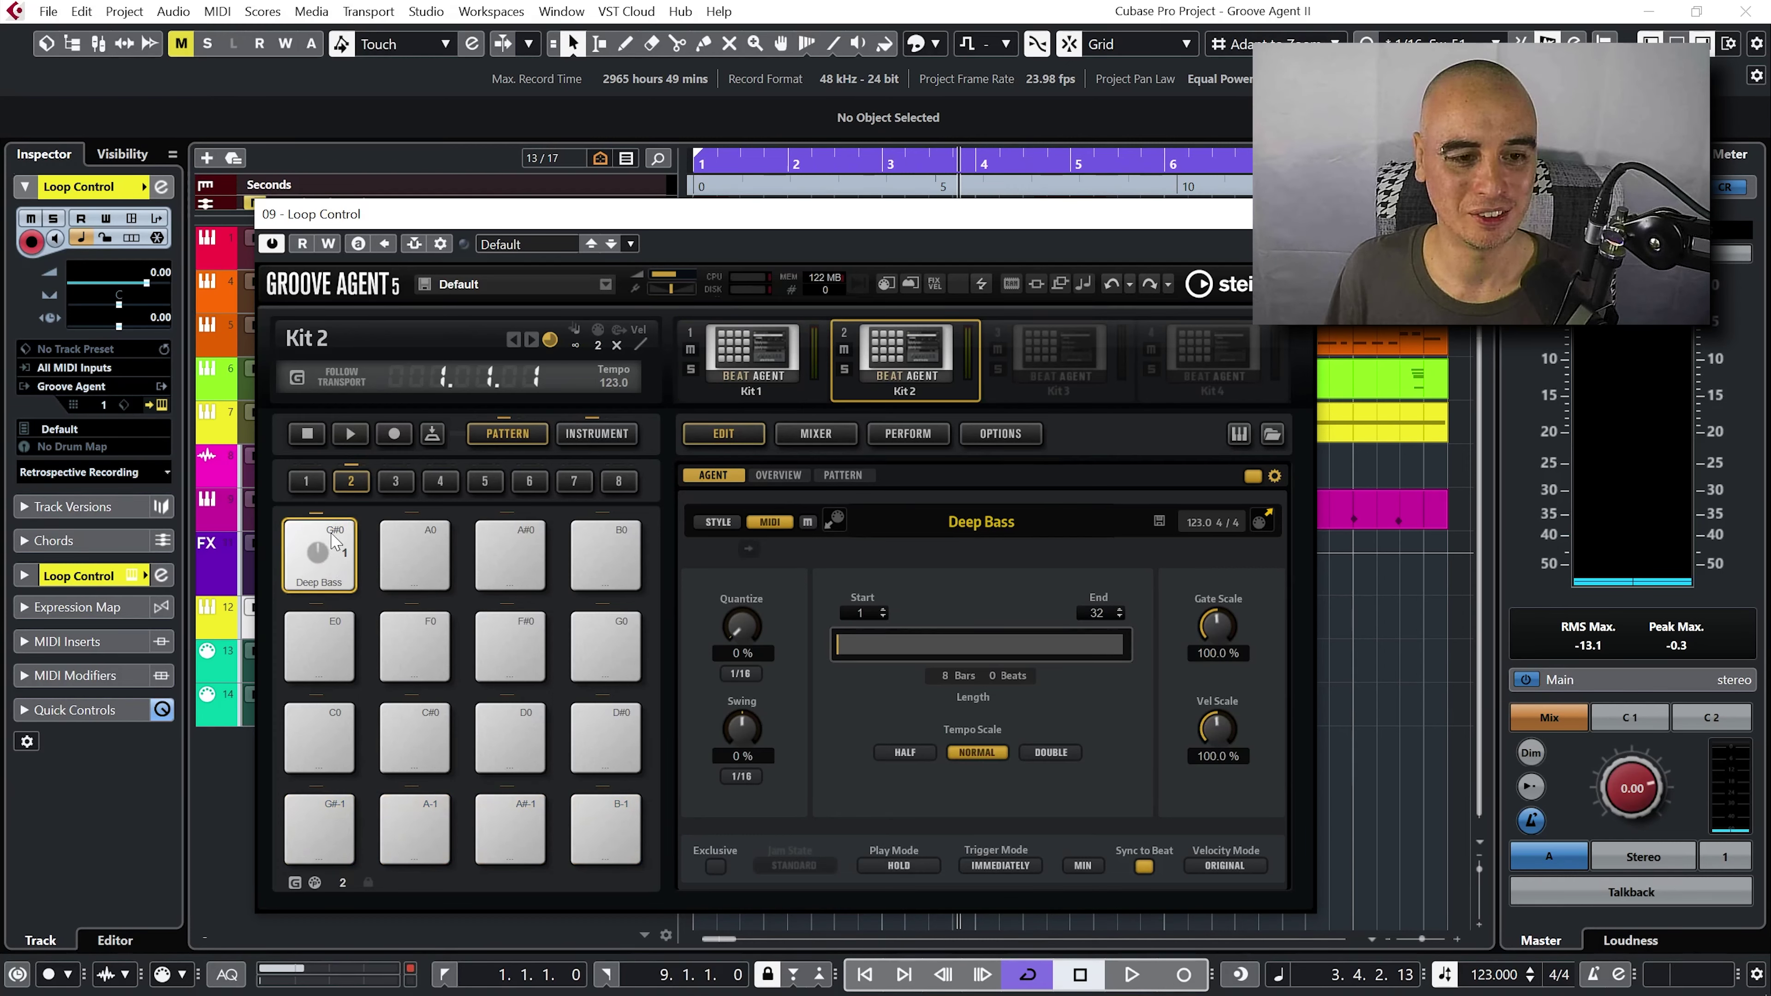
# - Set the pattern pads' MIDI input channel to omni for both Kit 2 and Kit 1
pyautogui.click(786, 348)
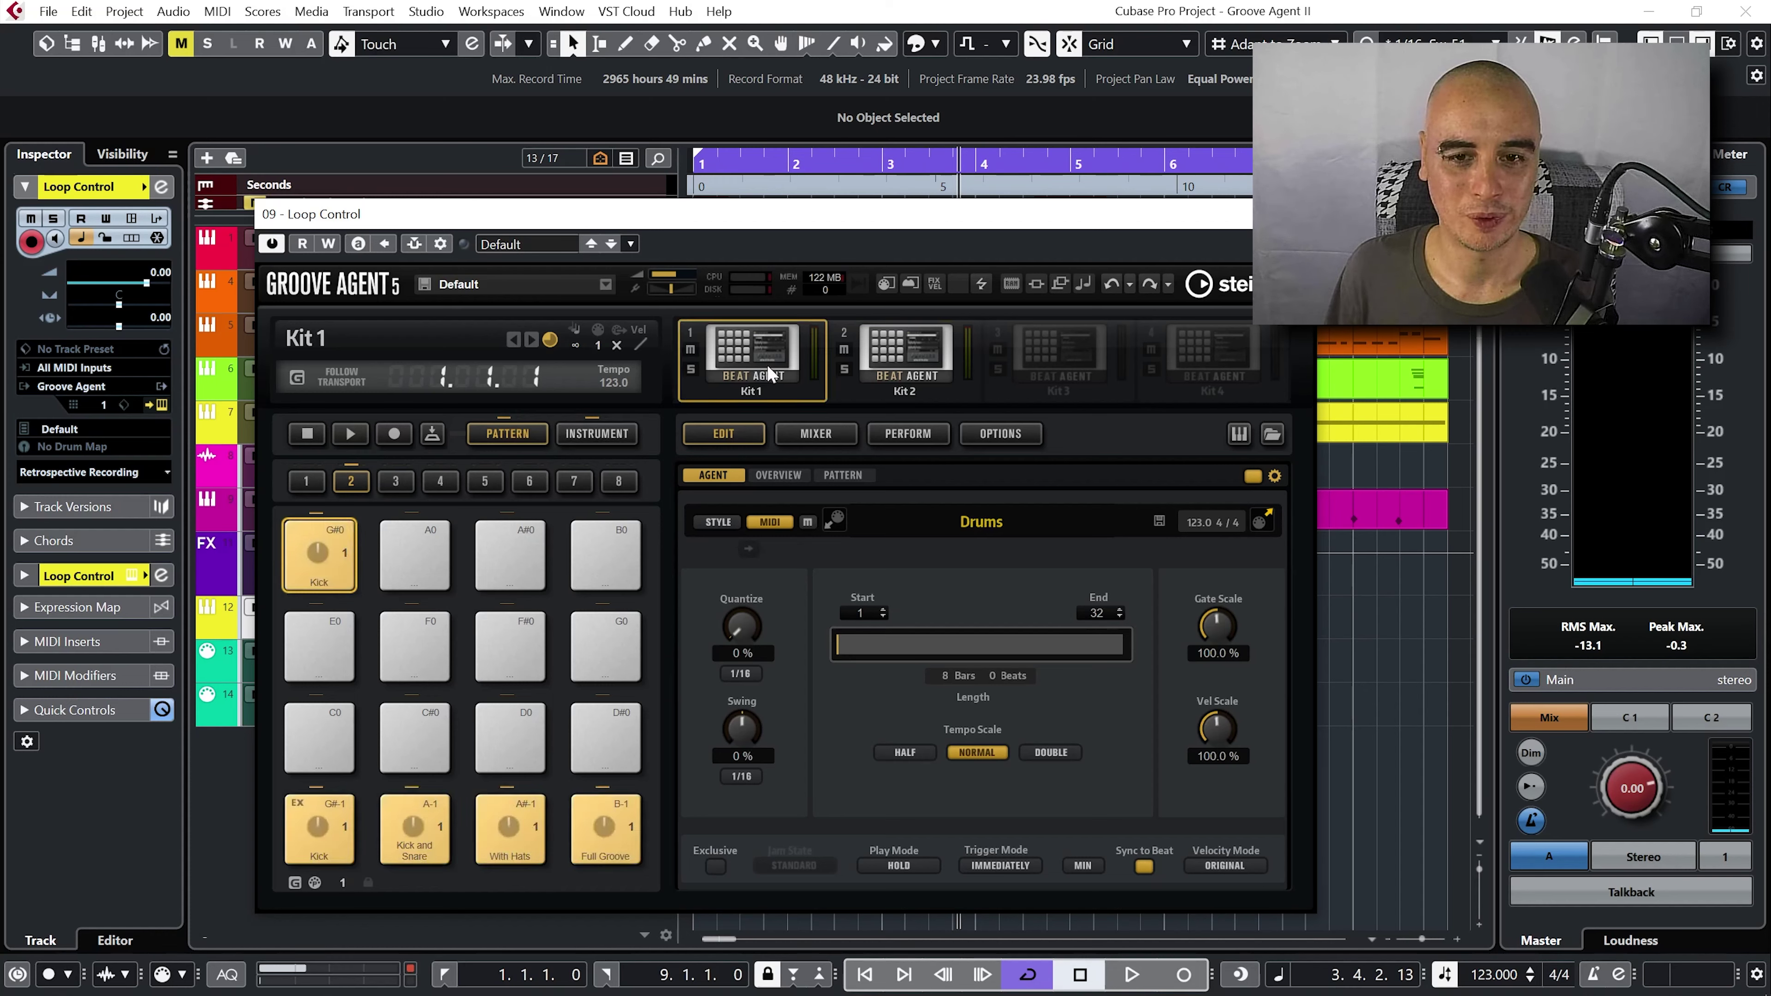
pyautogui.click(324, 555)
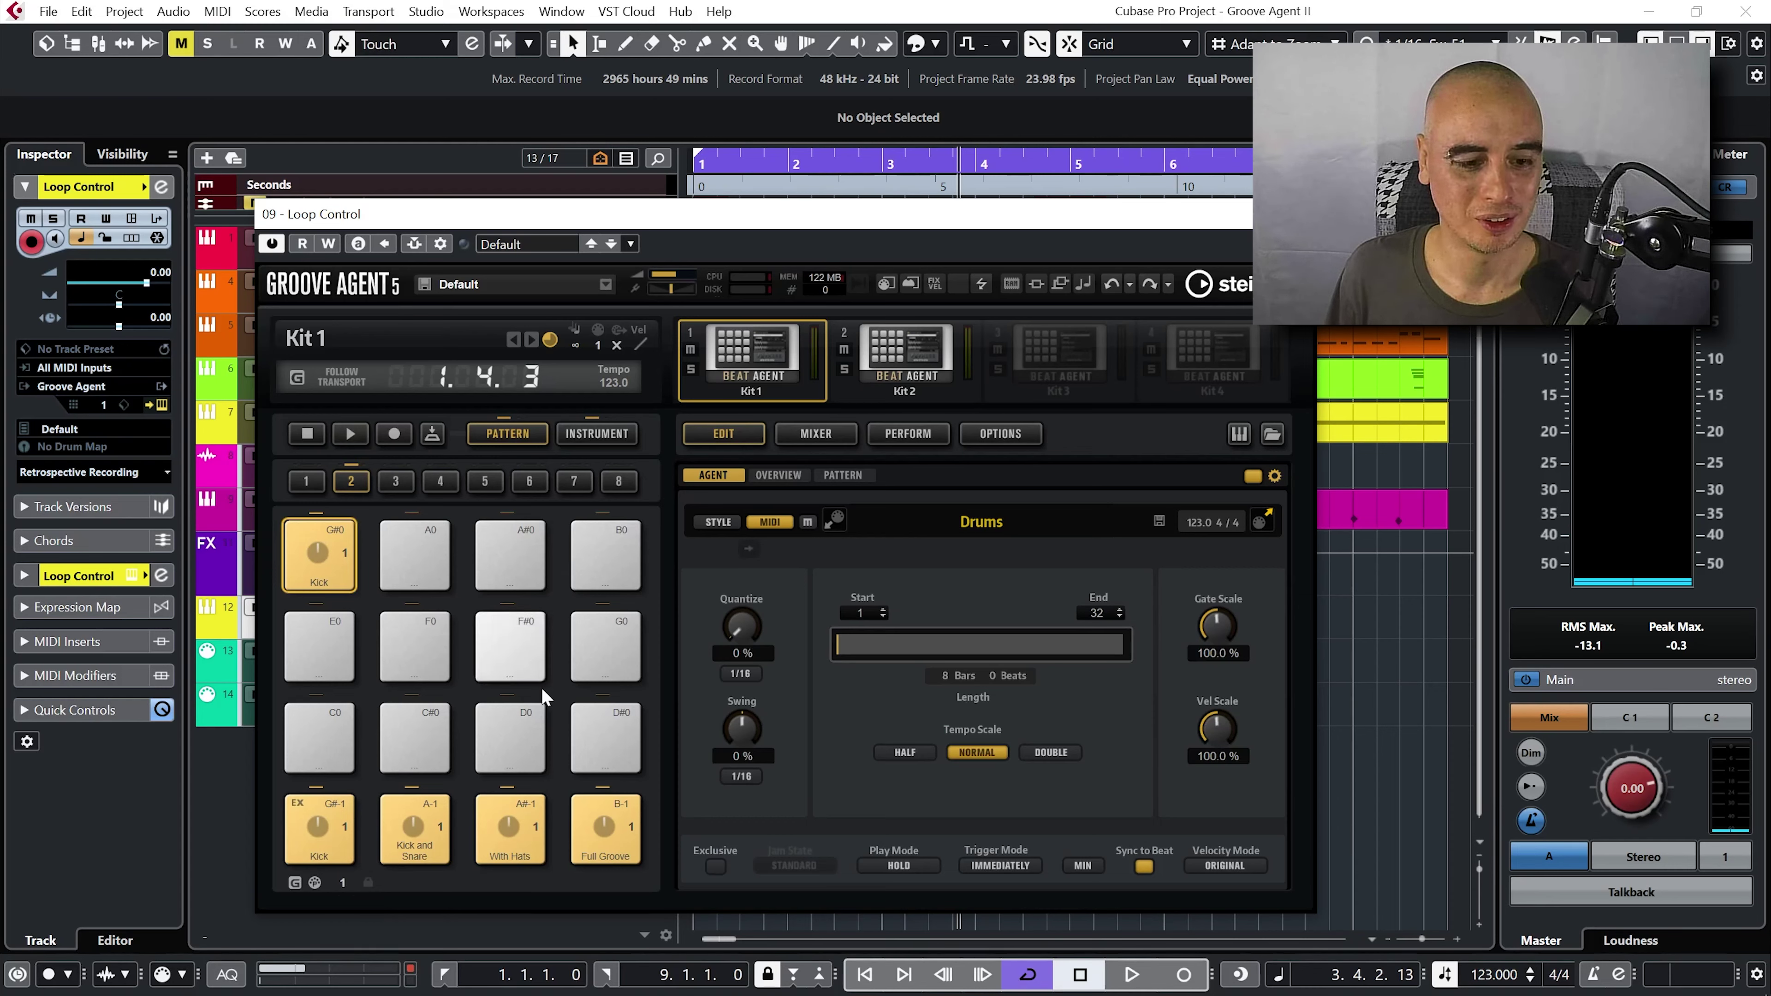
pyautogui.click(894, 352)
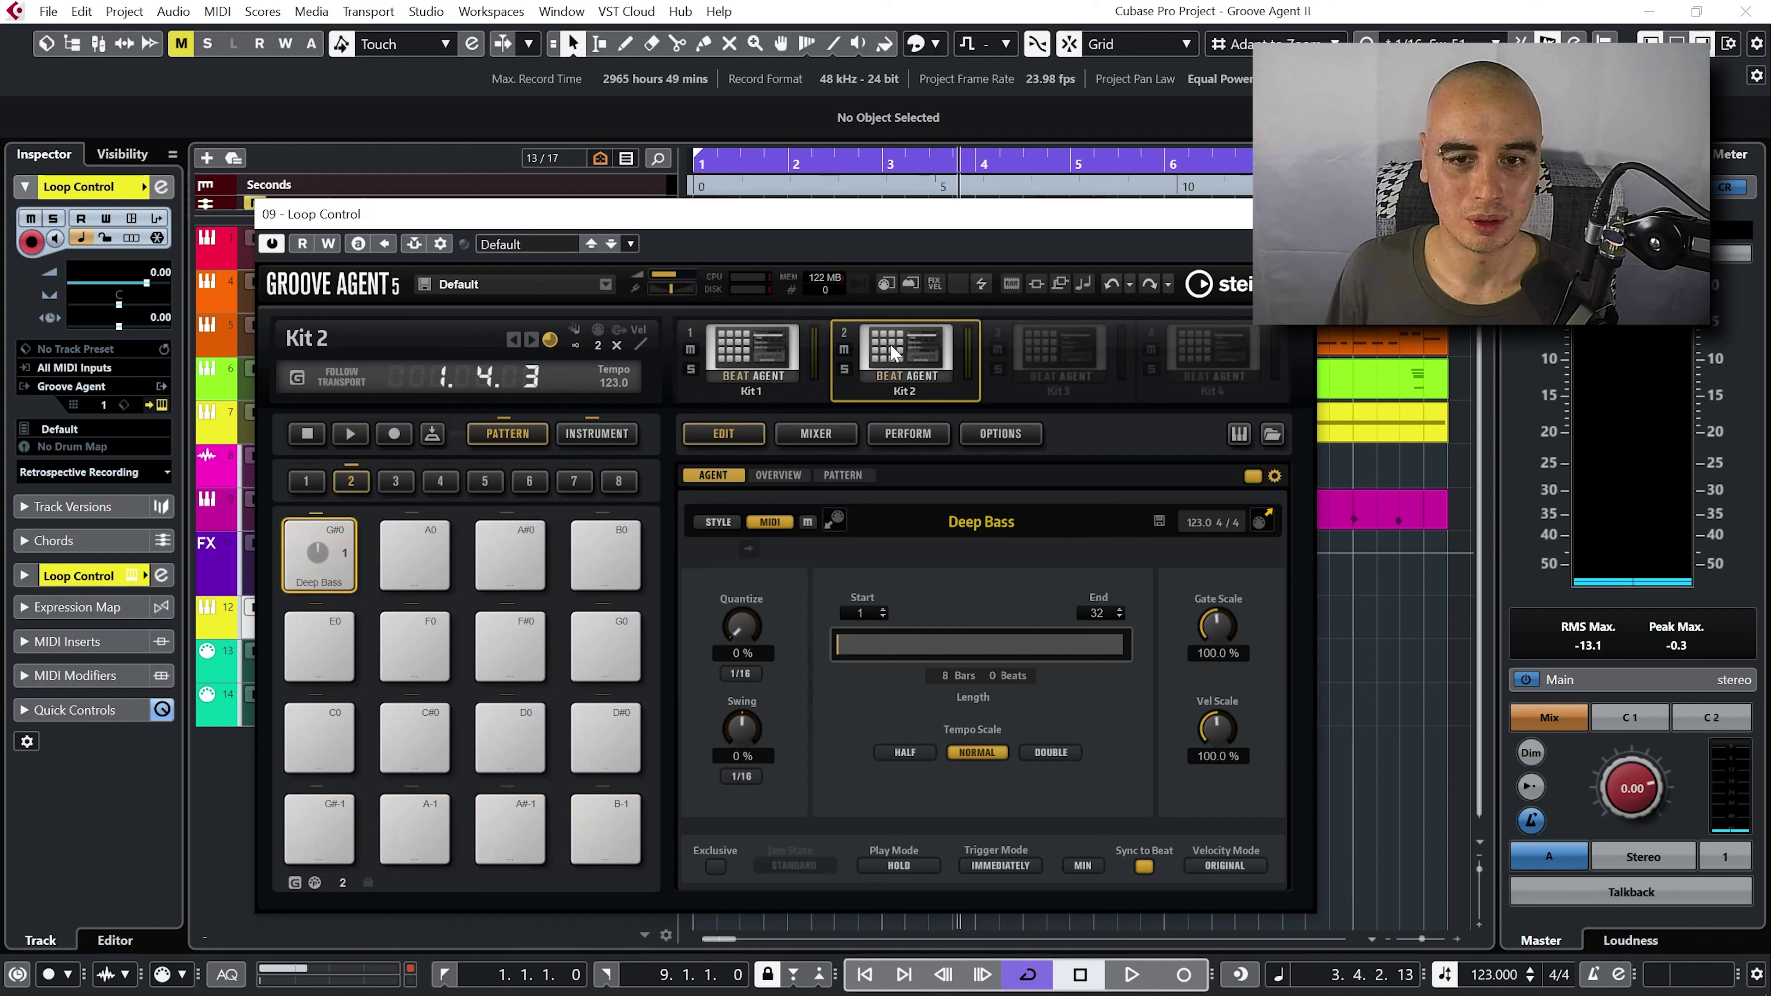
pyautogui.click(343, 883)
pyautogui.click(369, 878)
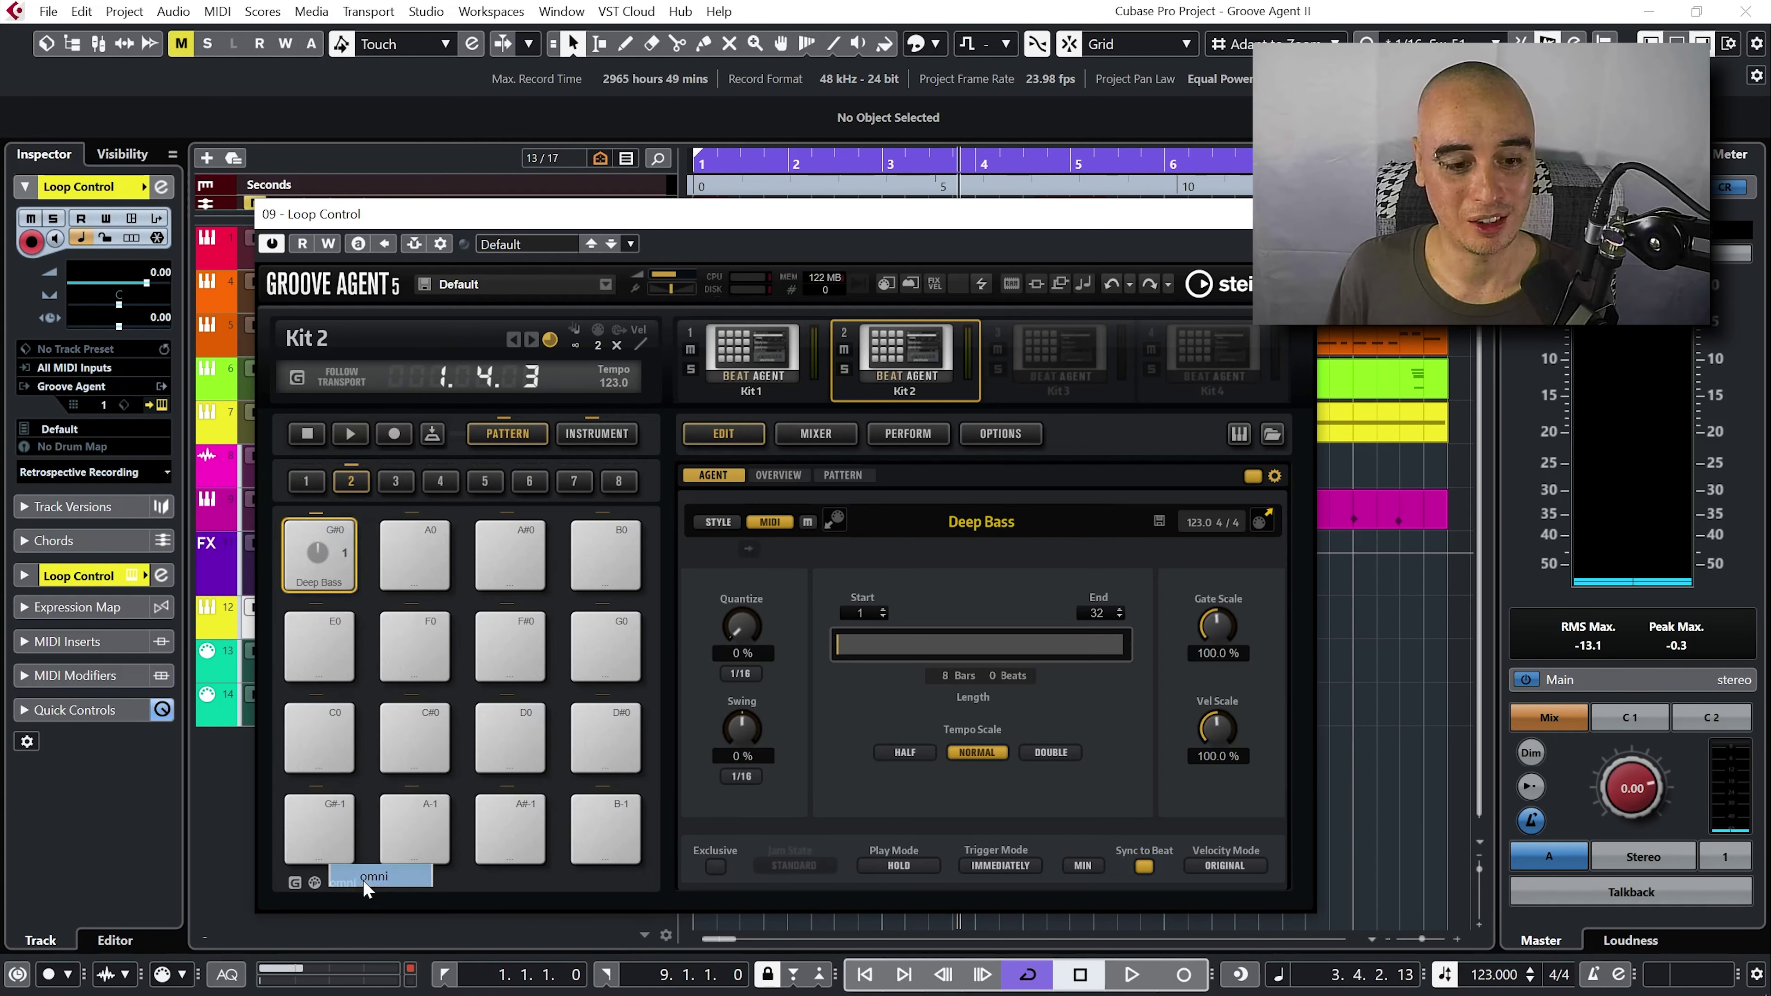
pyautogui.click(754, 363)
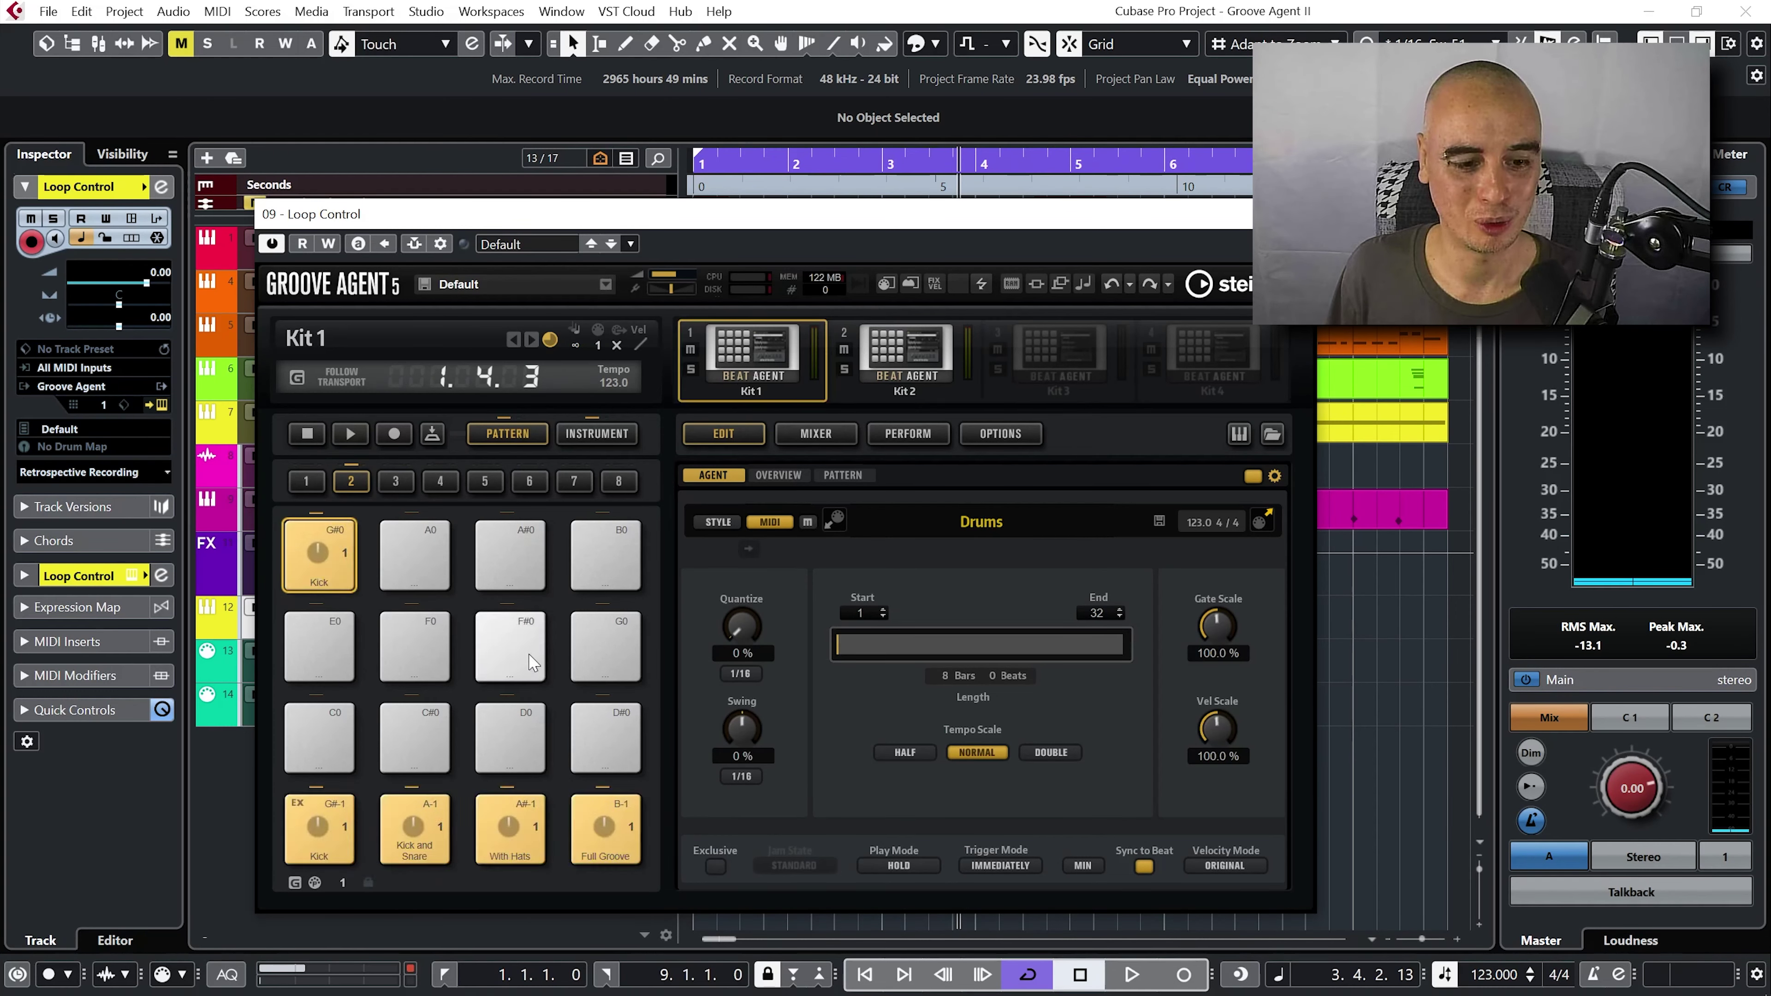
pyautogui.click(345, 887)
pyautogui.click(364, 881)
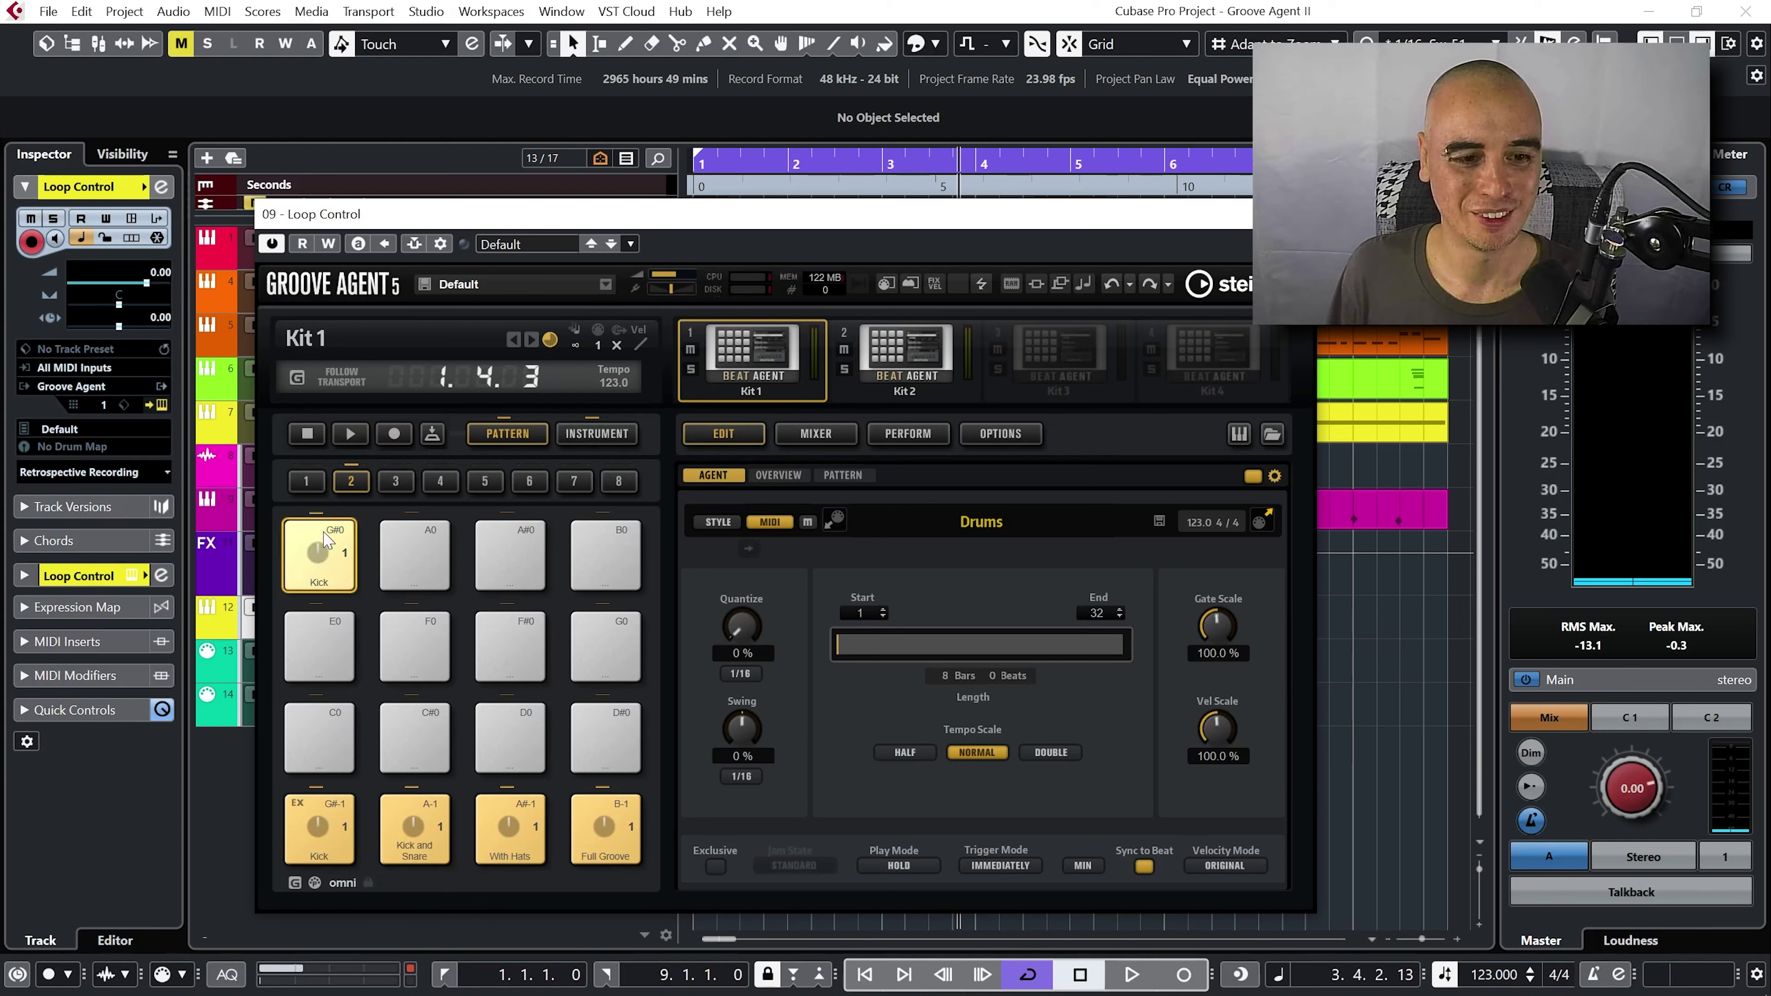
# - Check the G#0 pattern pad in Kit 2 and Kit 1, then play it from Kit 1
pyautogui.click(913, 365)
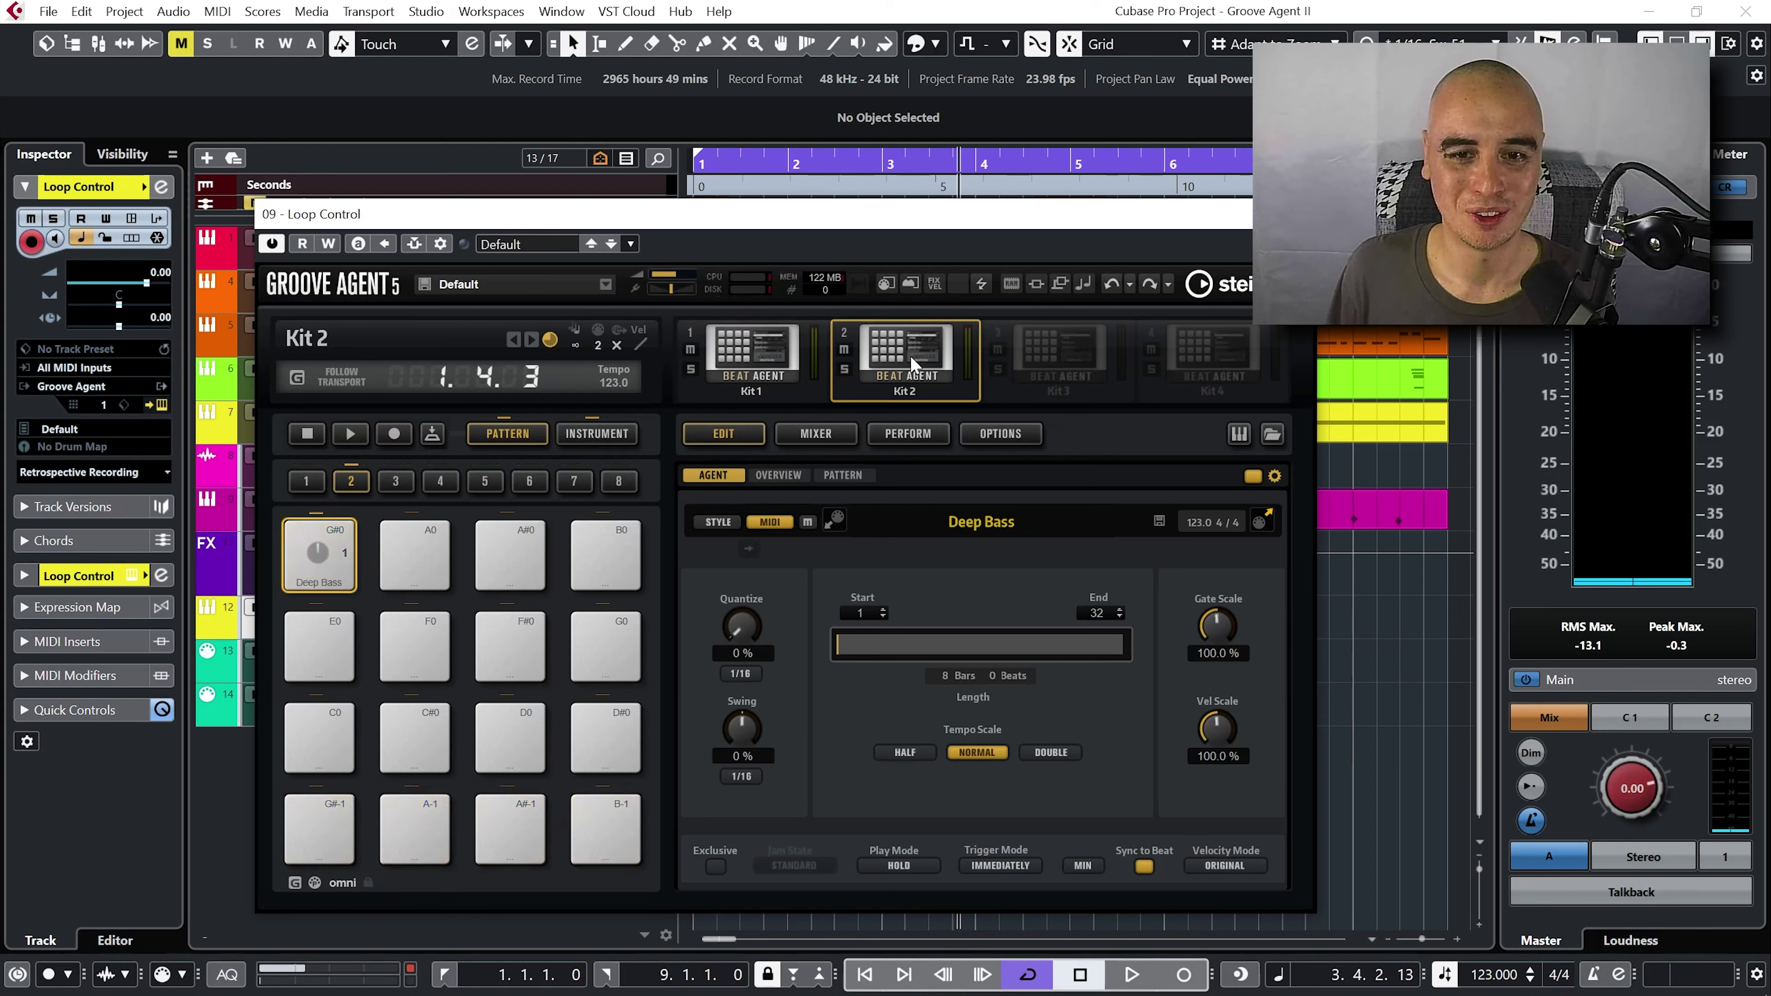
pyautogui.click(762, 355)
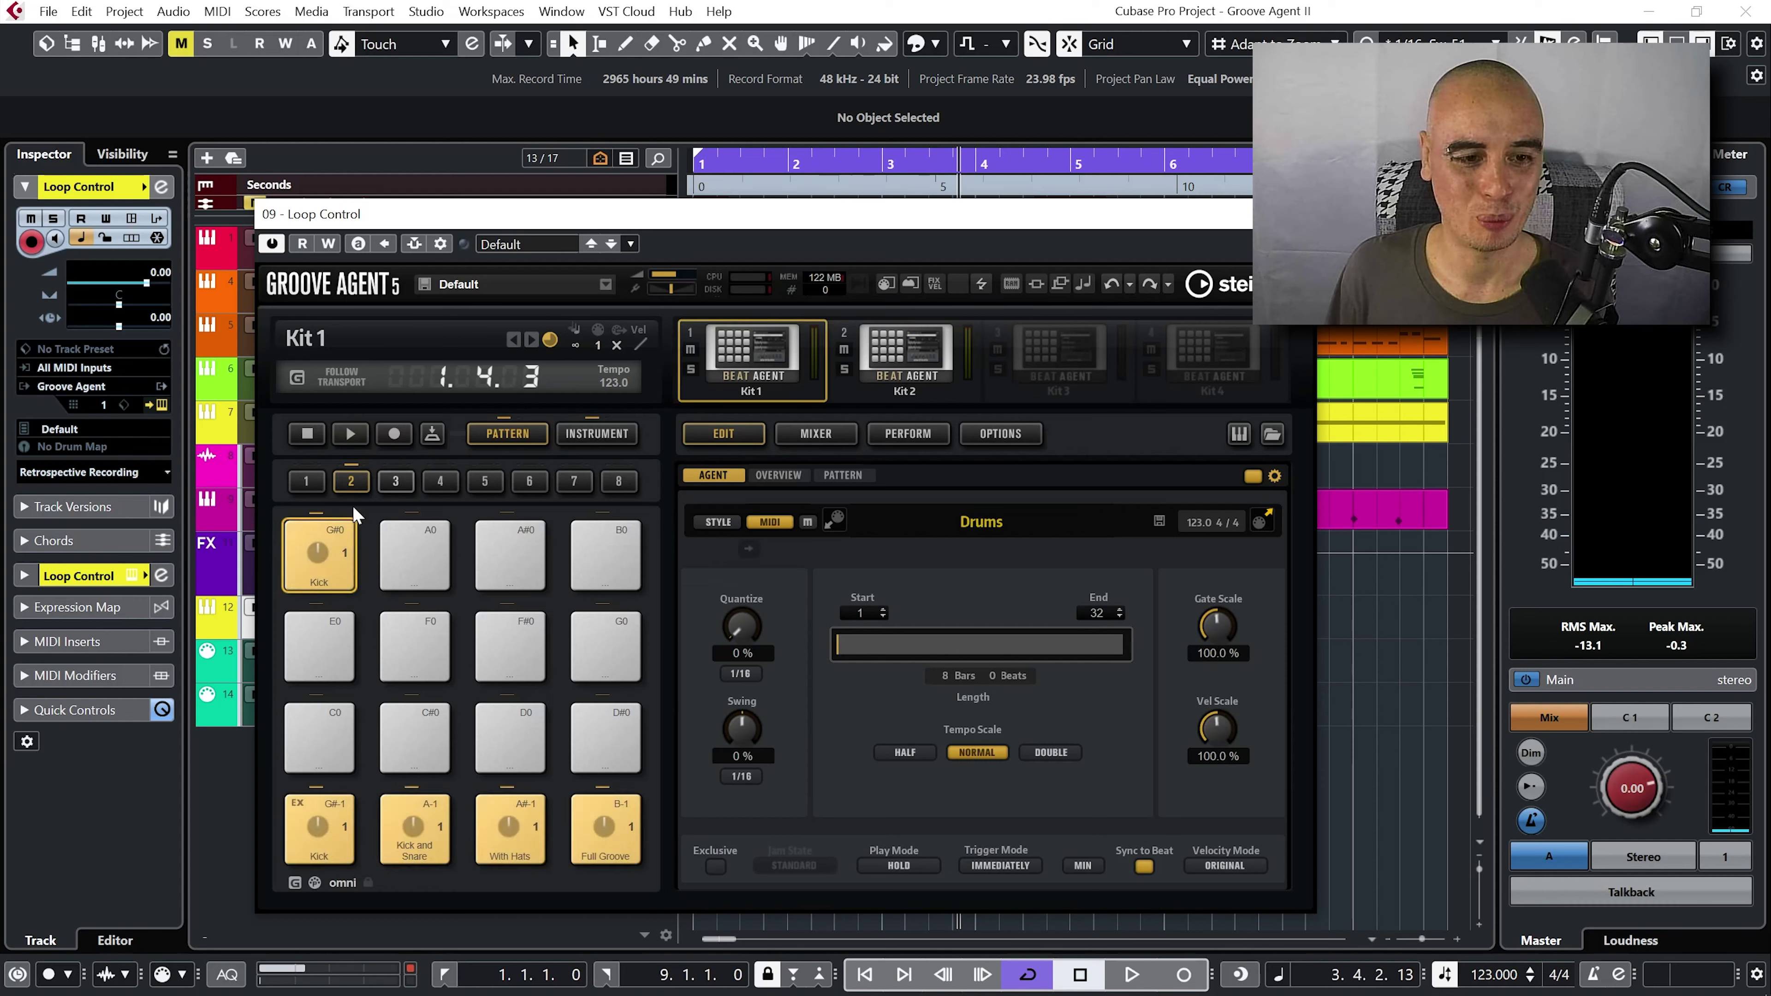
pyautogui.click(340, 552)
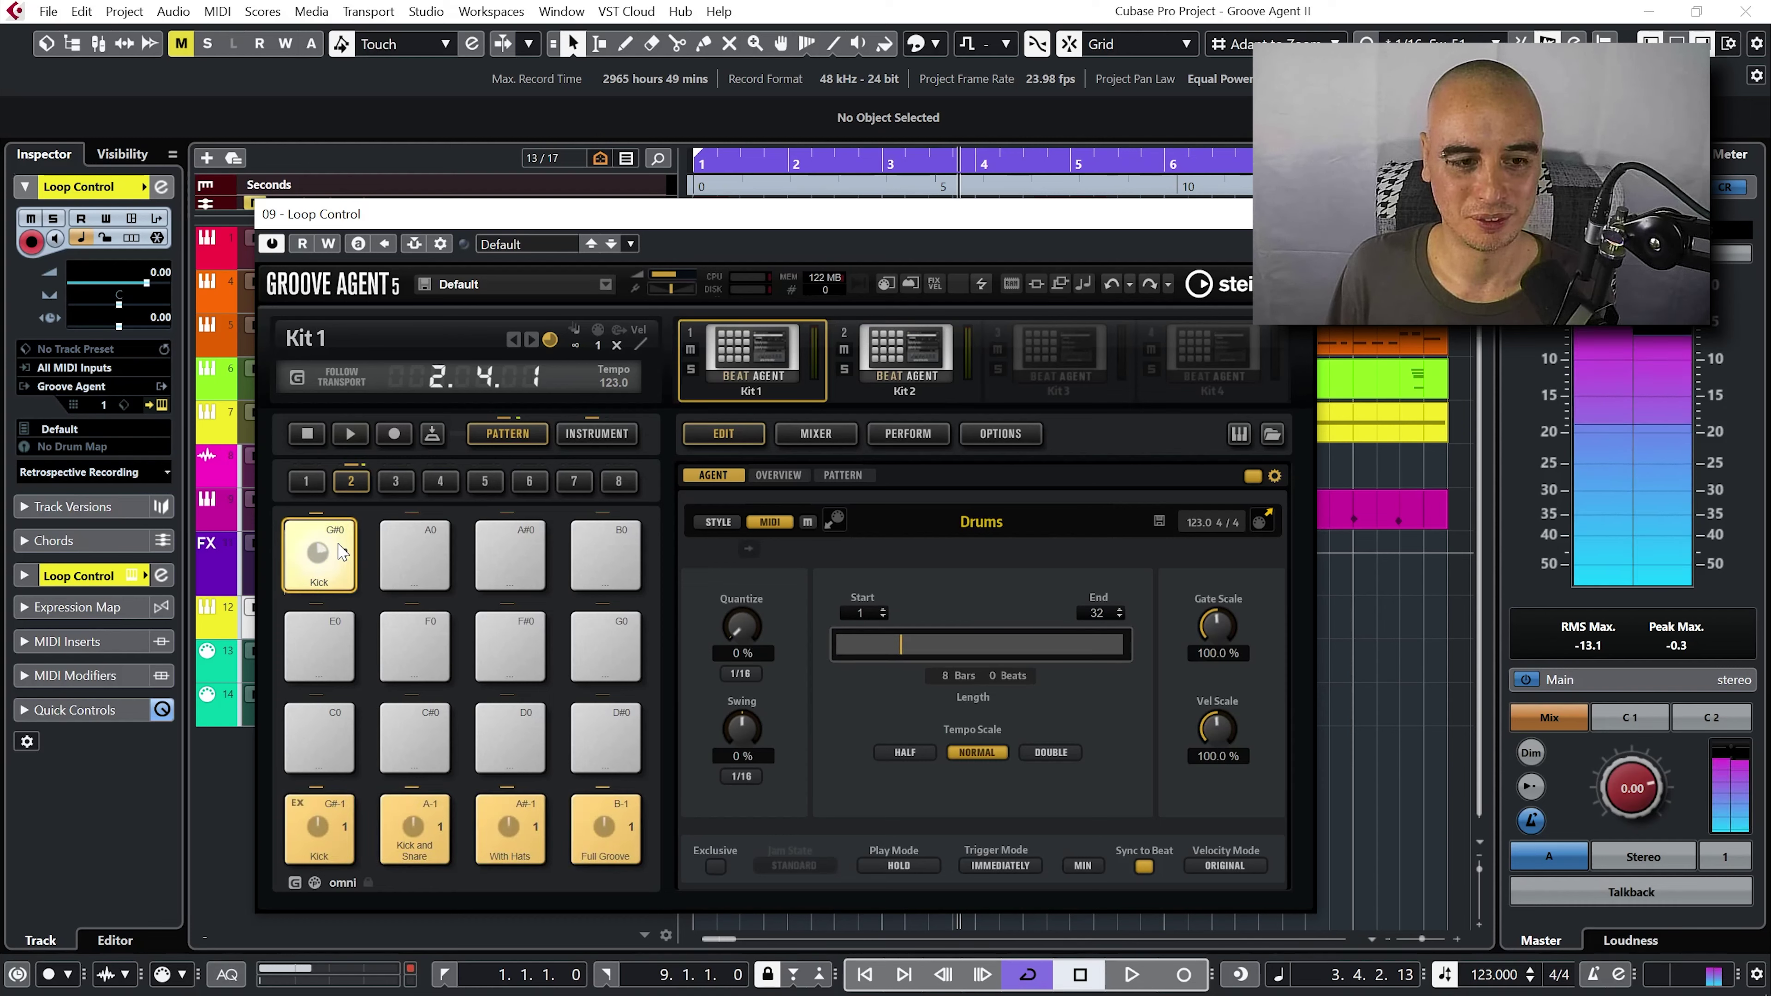
# - Rename Kit 1's G#0 pattern pad to Bass and set its colour to Color 10
pyautogui.rightClick(333, 572)
pyautogui.click(396, 583)
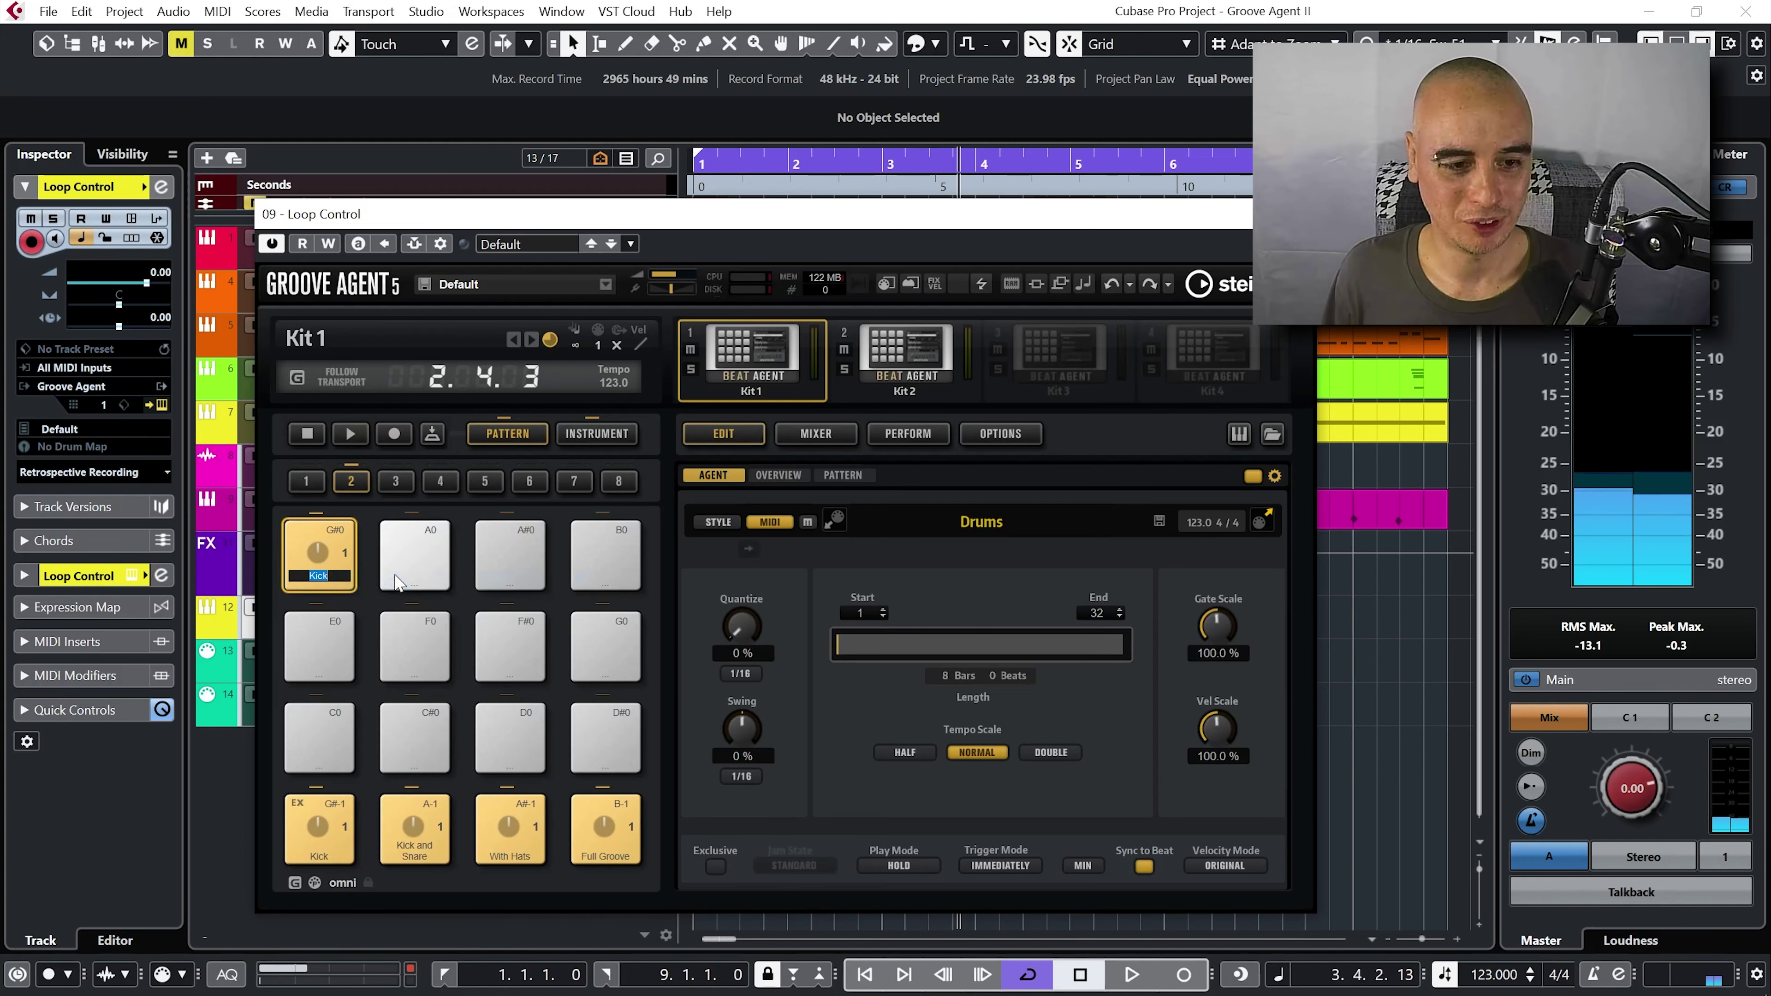
pyautogui.write('Bass')
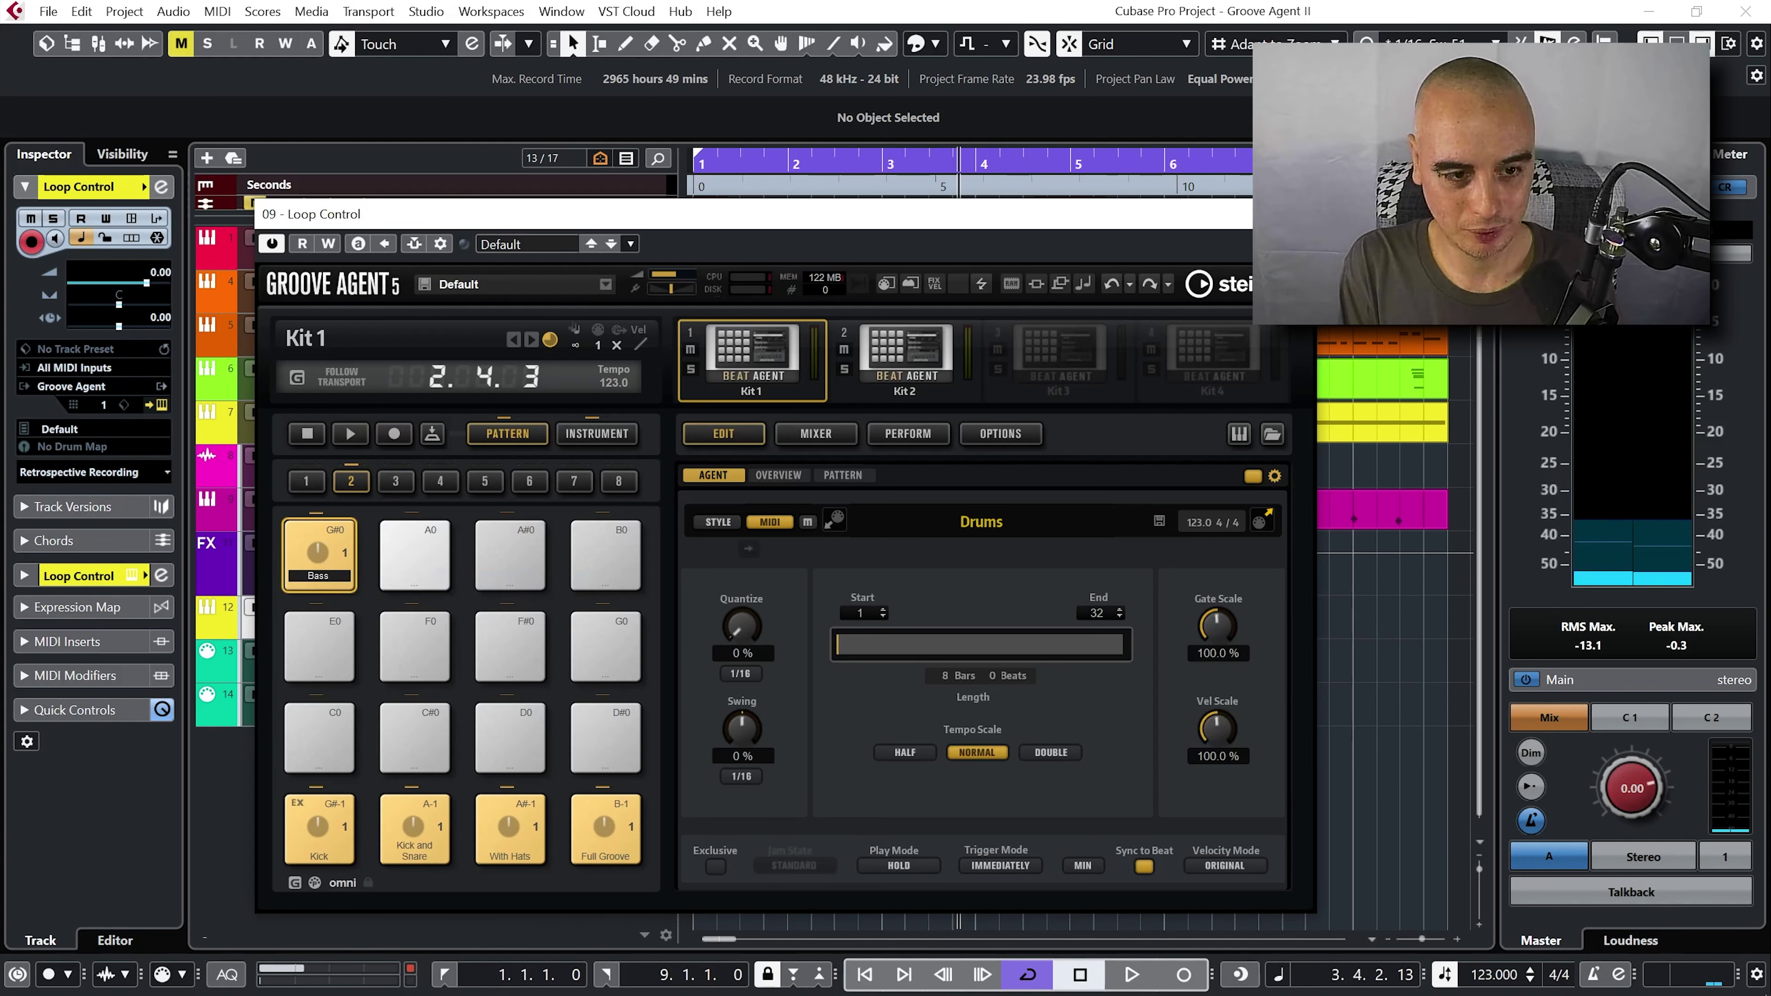
pyautogui.press('Return')
pyautogui.rightClick(328, 574)
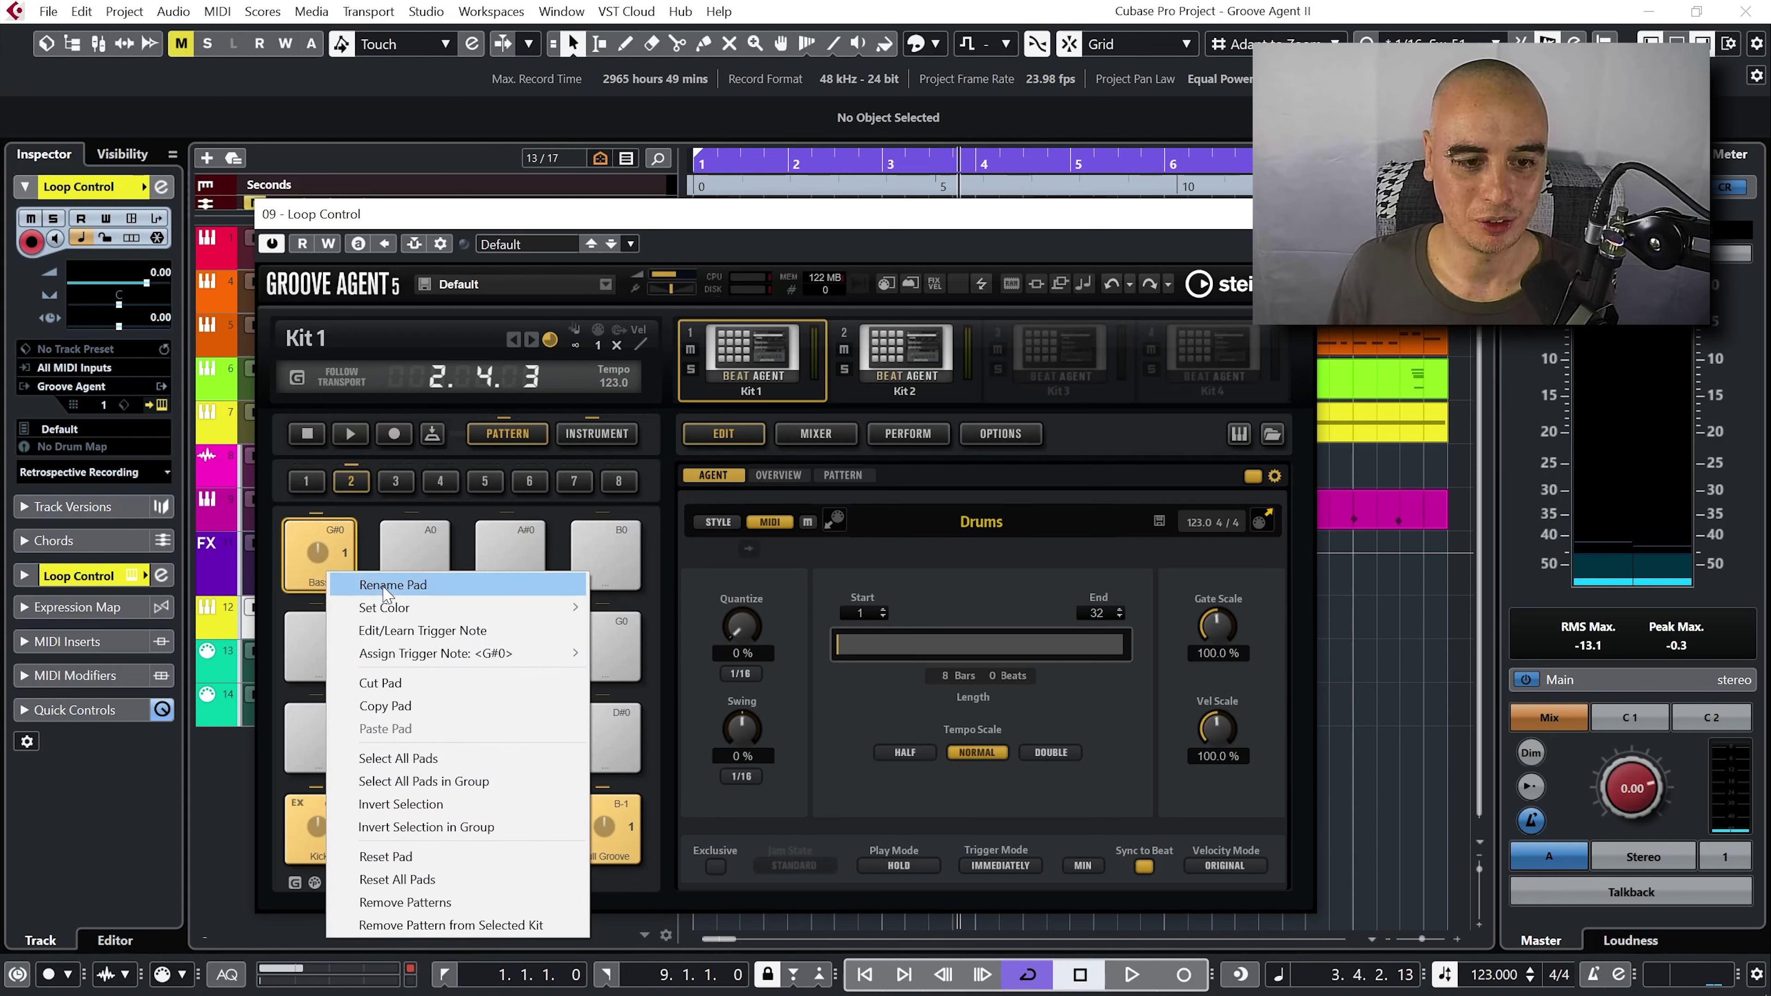
pyautogui.moveTo(453, 607)
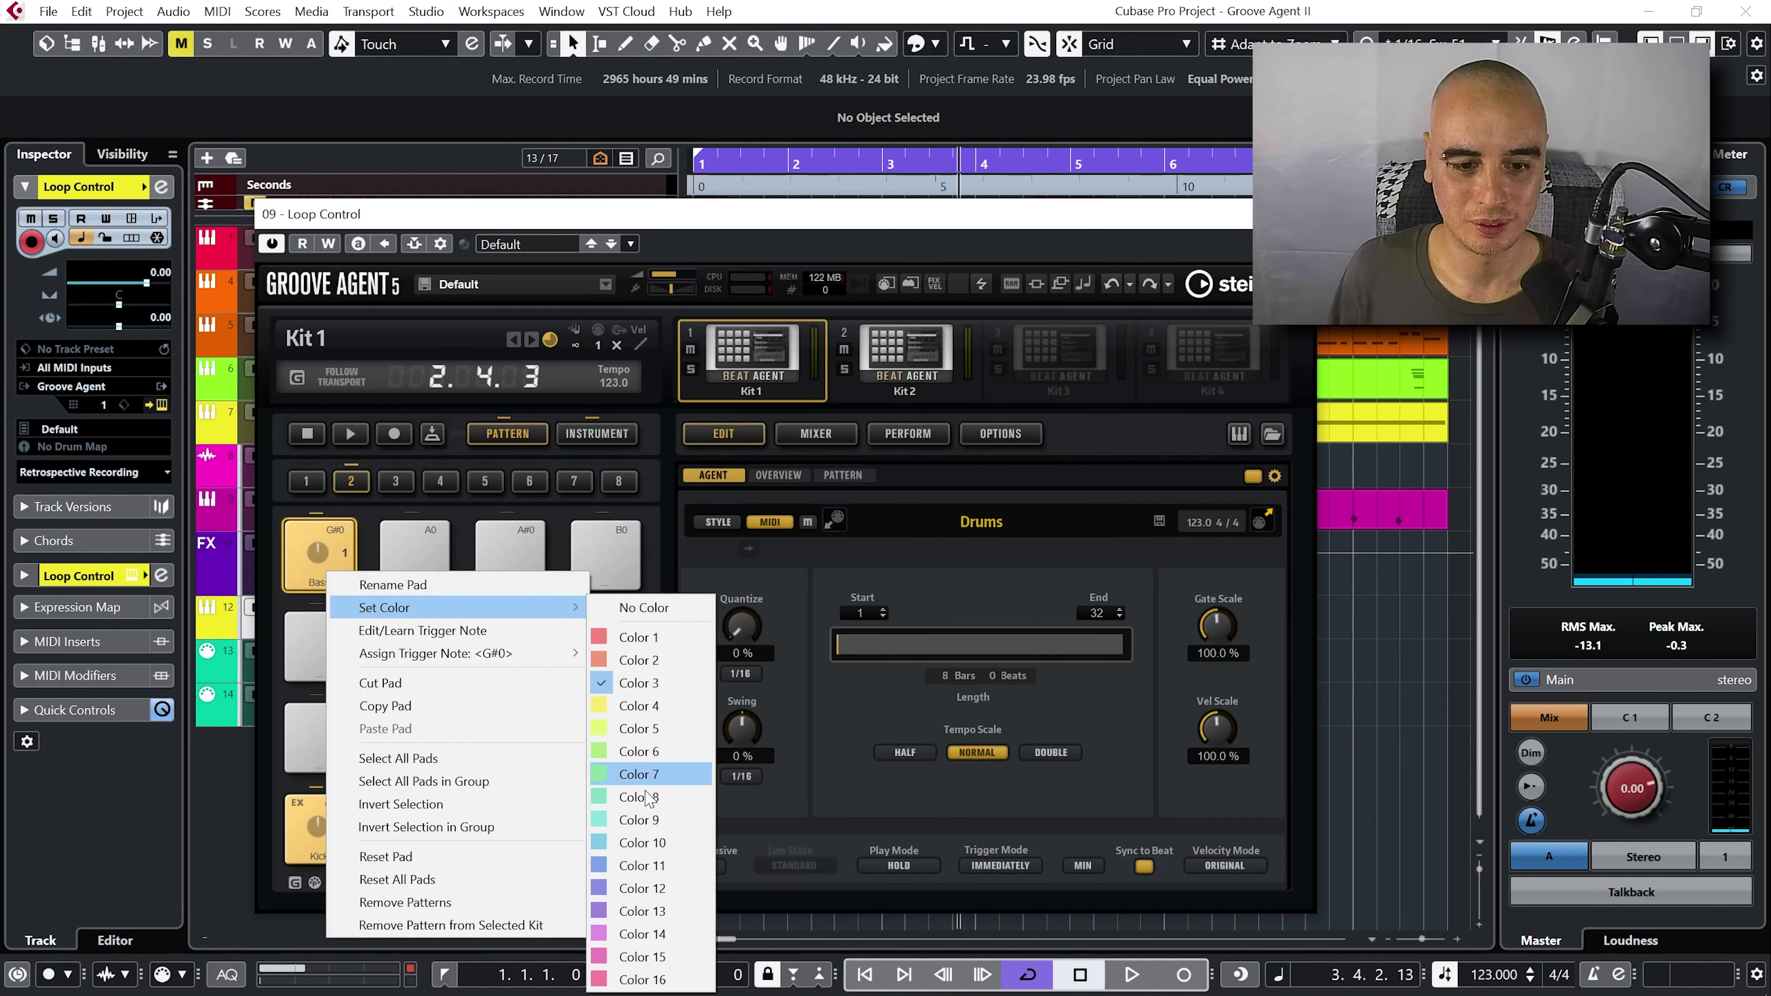
pyautogui.click(642, 843)
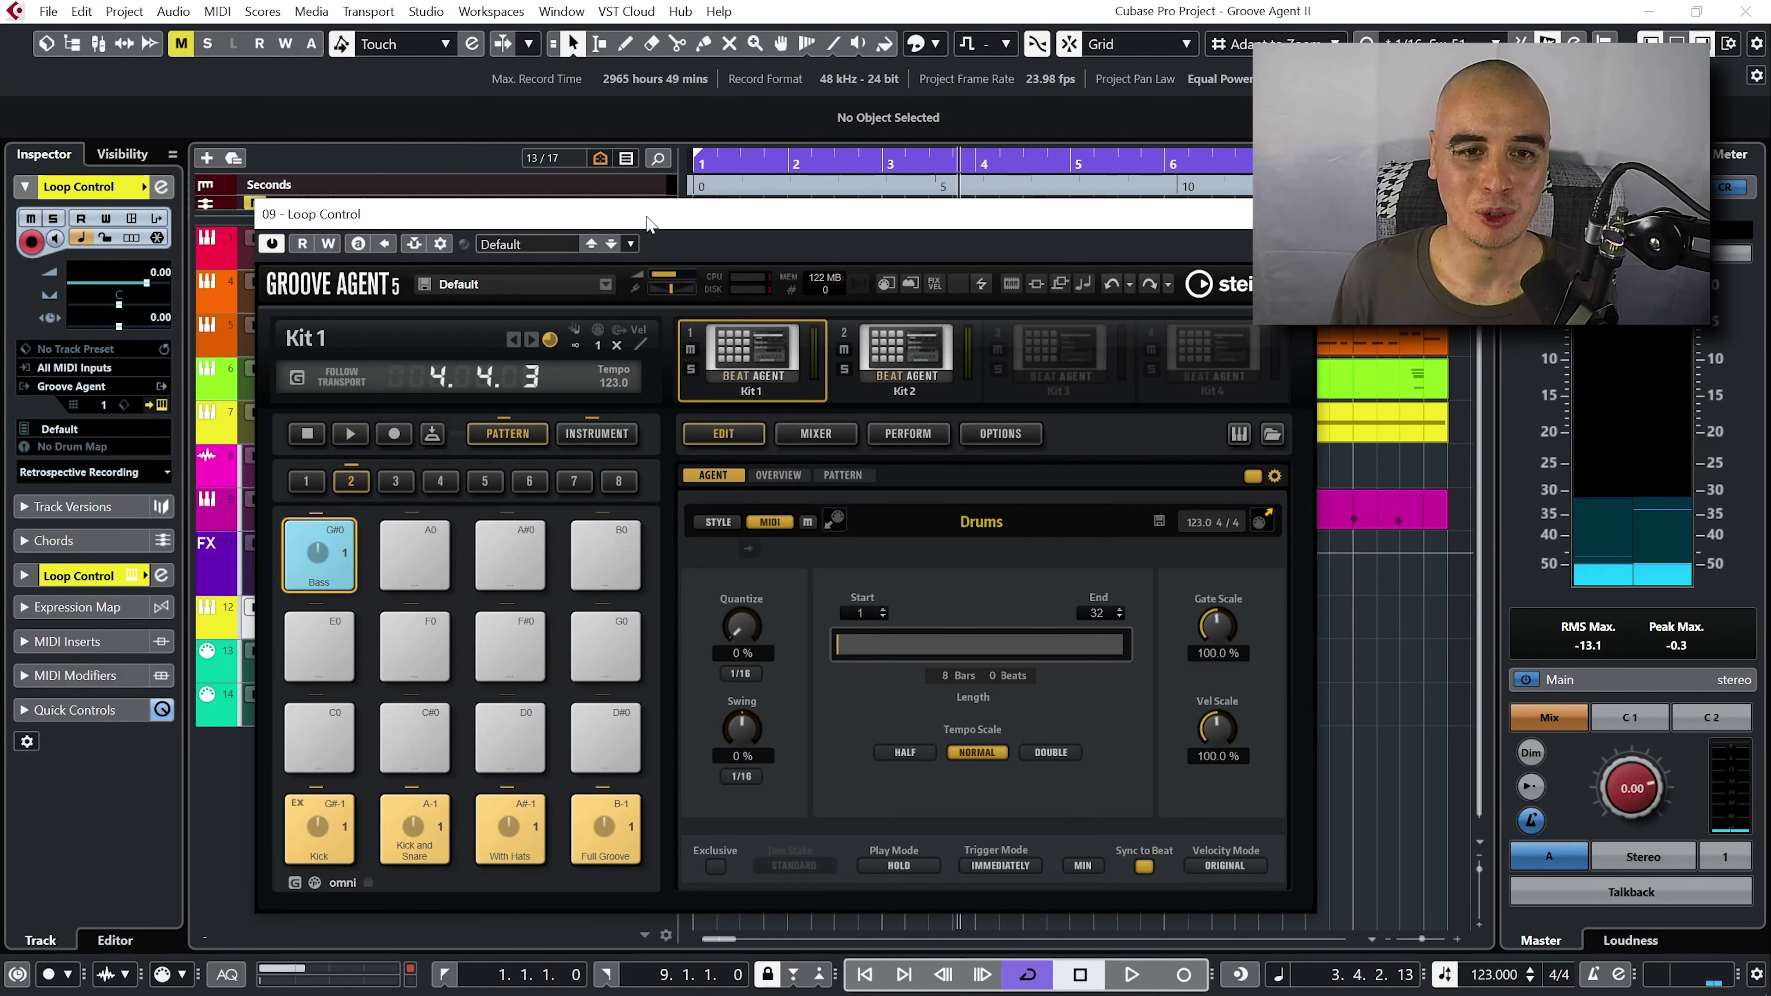
# - Load the 001 Signature Kickdrum sample onto the first instrument pad of the empty Kit 3
pyautogui.moveTo(641, 214); pyautogui.dragTo(1024, 181)
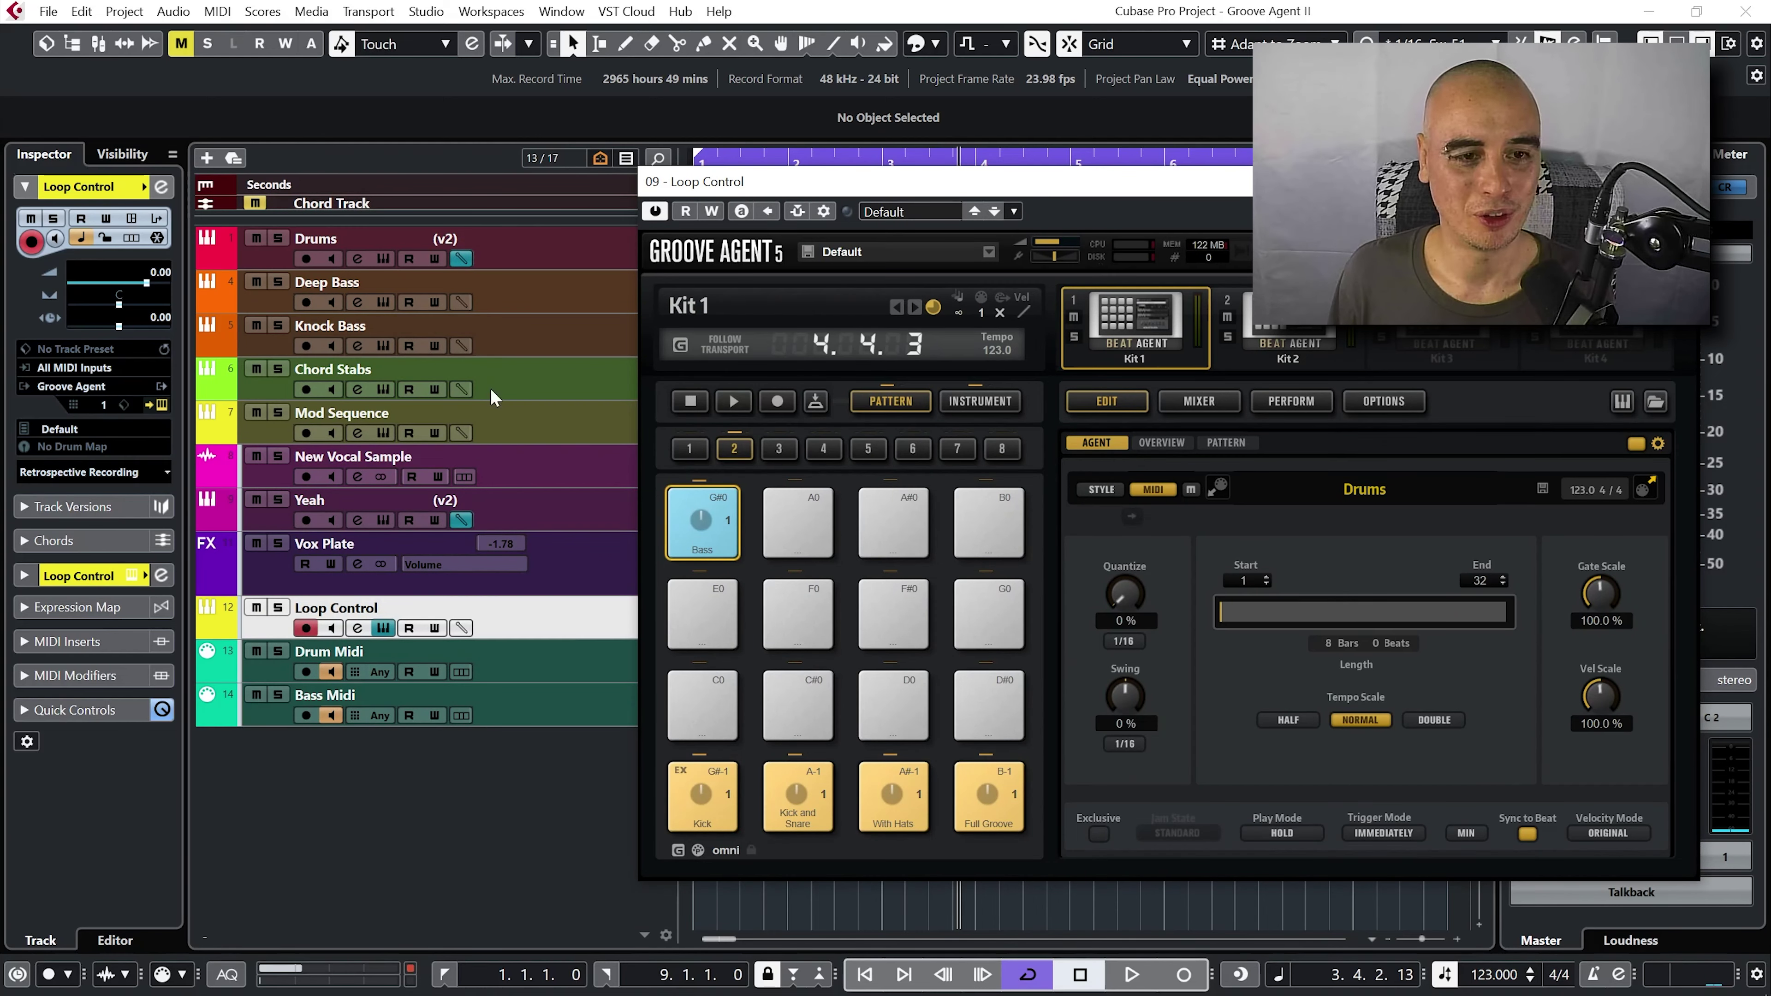
pyautogui.moveTo(835, 186); pyautogui.dragTo(617, 217)
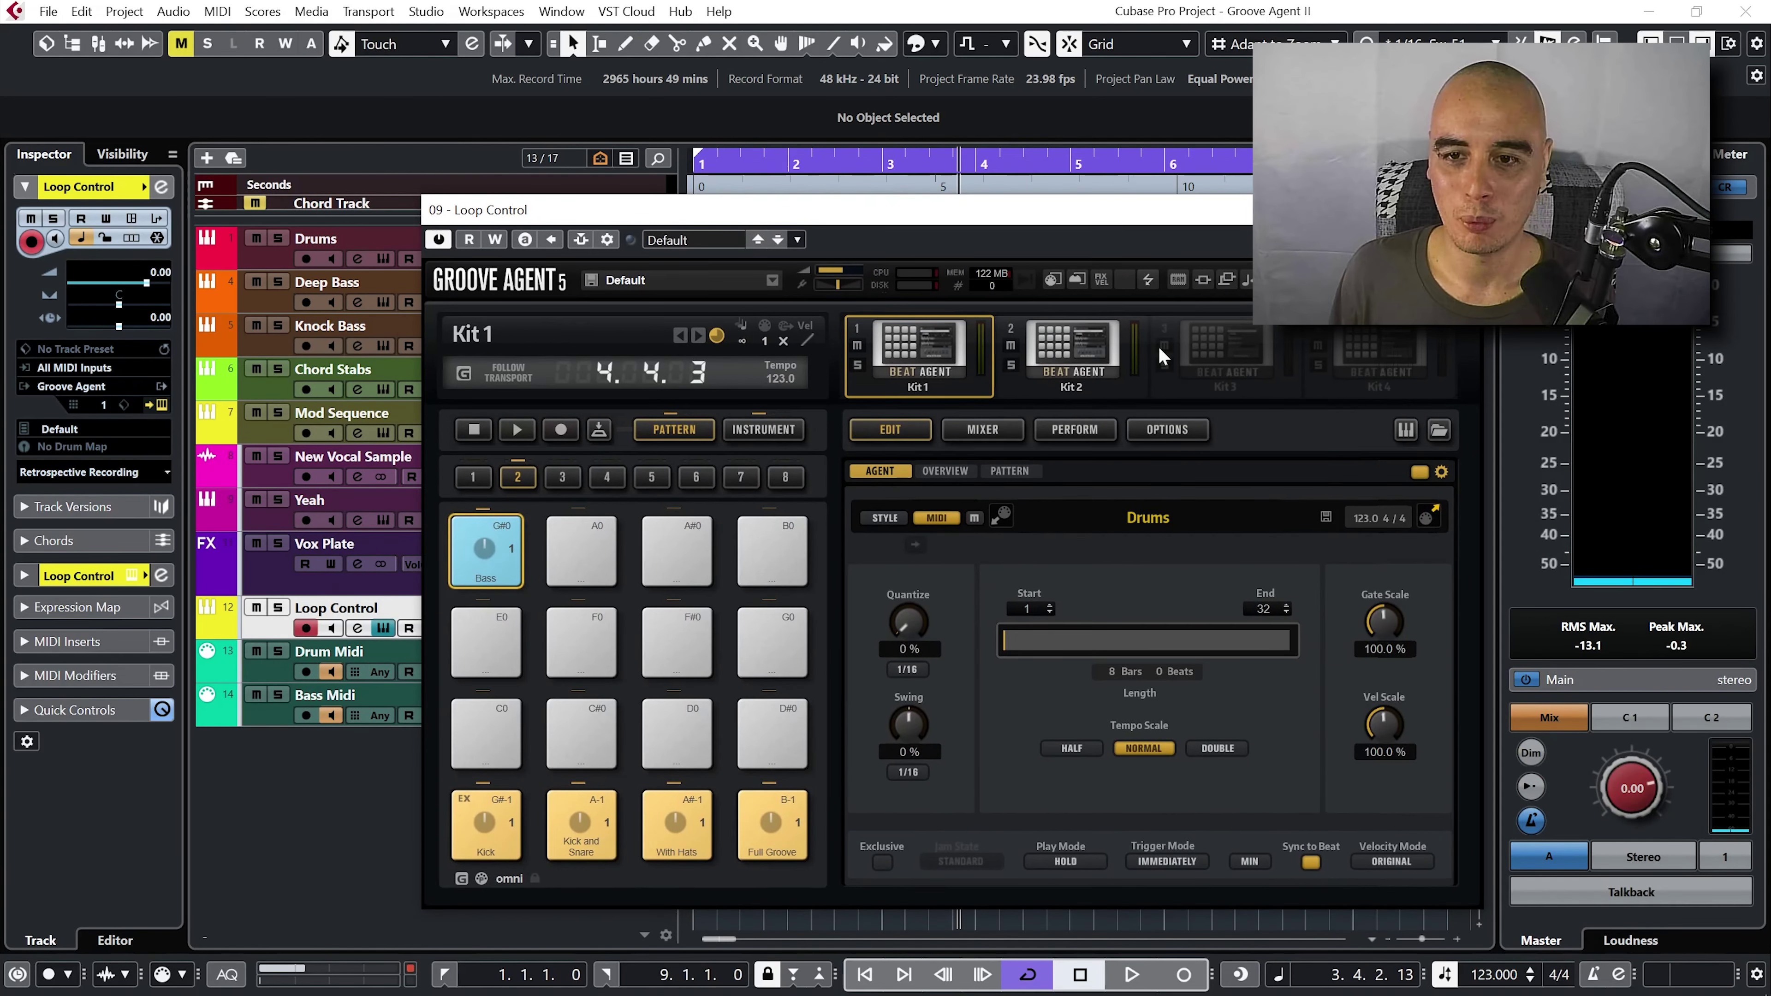
pyautogui.click(1194, 360)
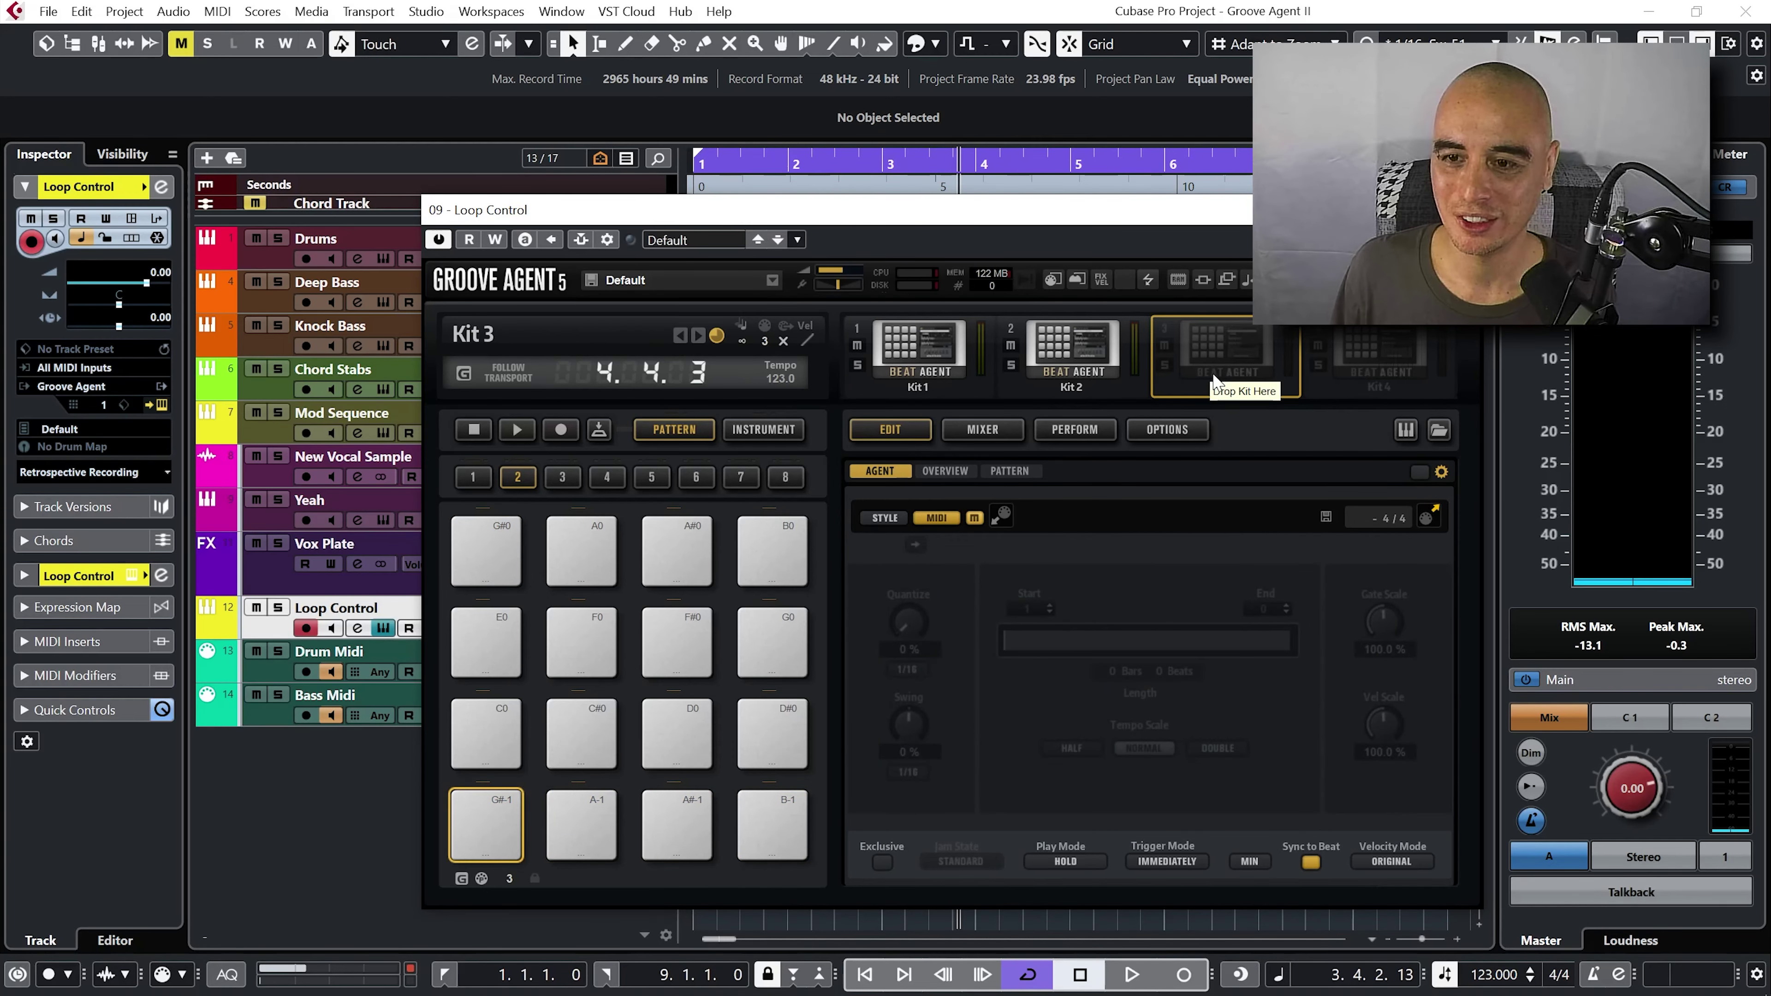
pyautogui.click(1440, 431)
pyautogui.moveTo(1534, 509)
pyautogui.mouseDown()
pyautogui.moveTo(376, 771)
pyautogui.moveTo(506, 827)
pyautogui.mouseUp()
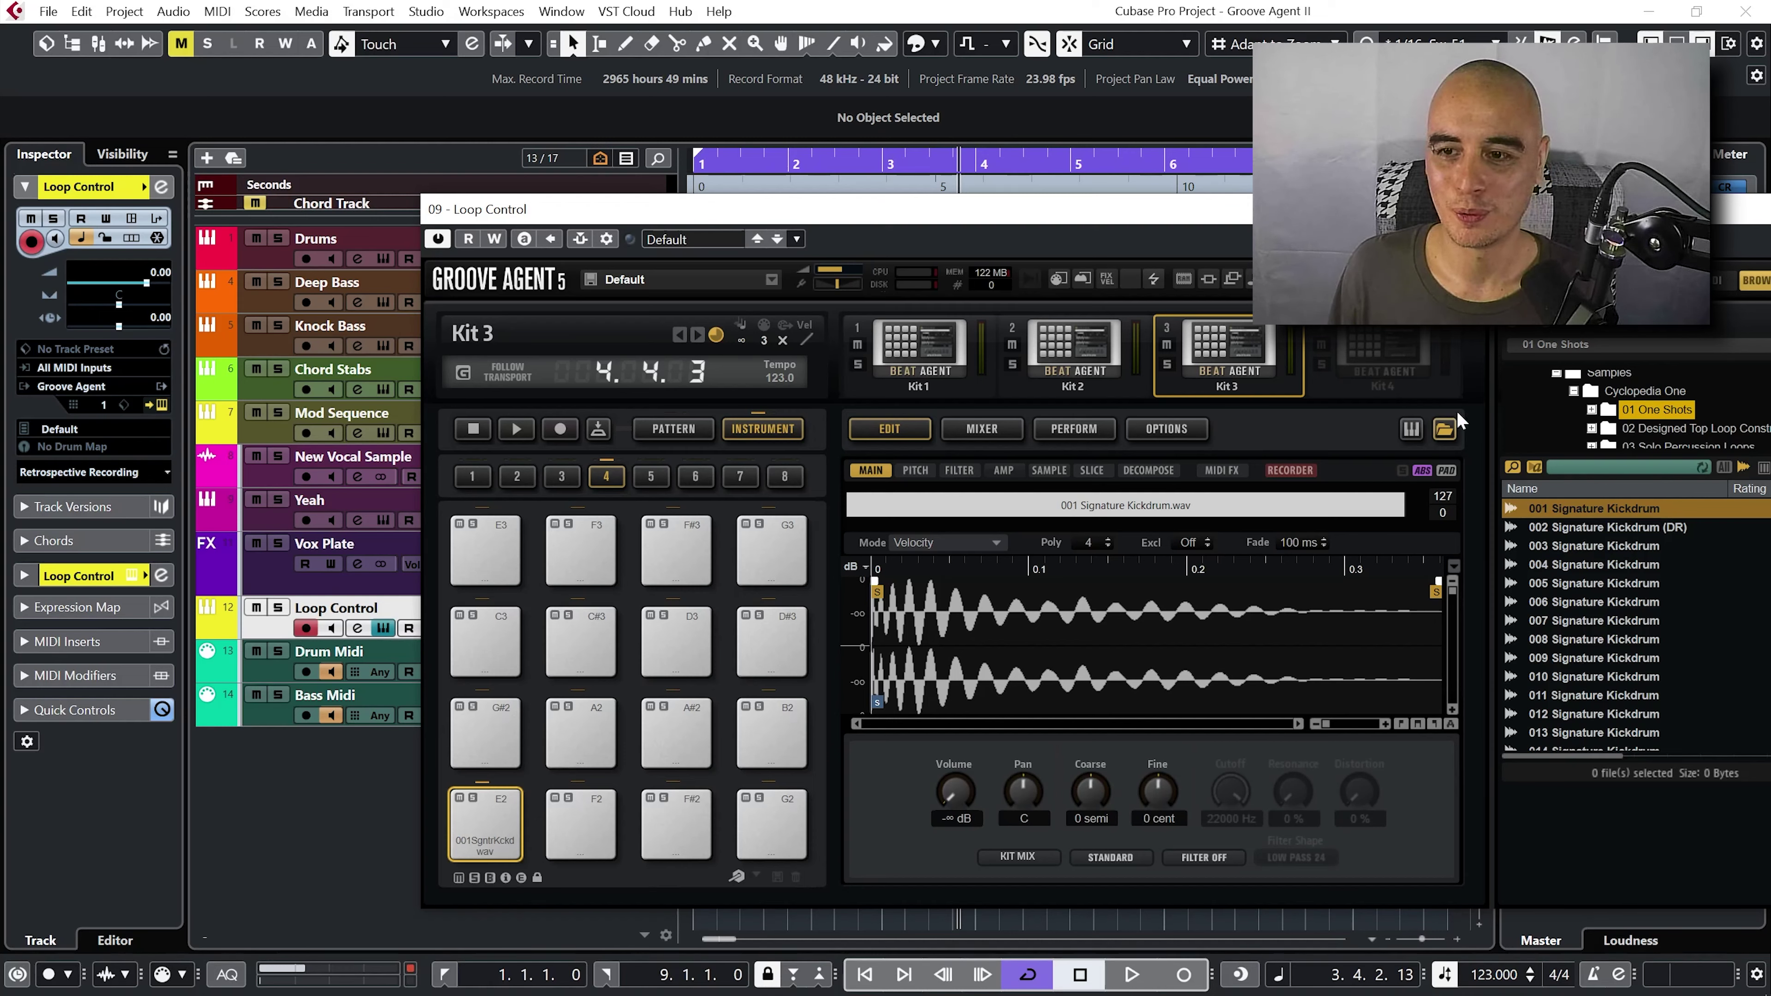
pyautogui.click(1442, 428)
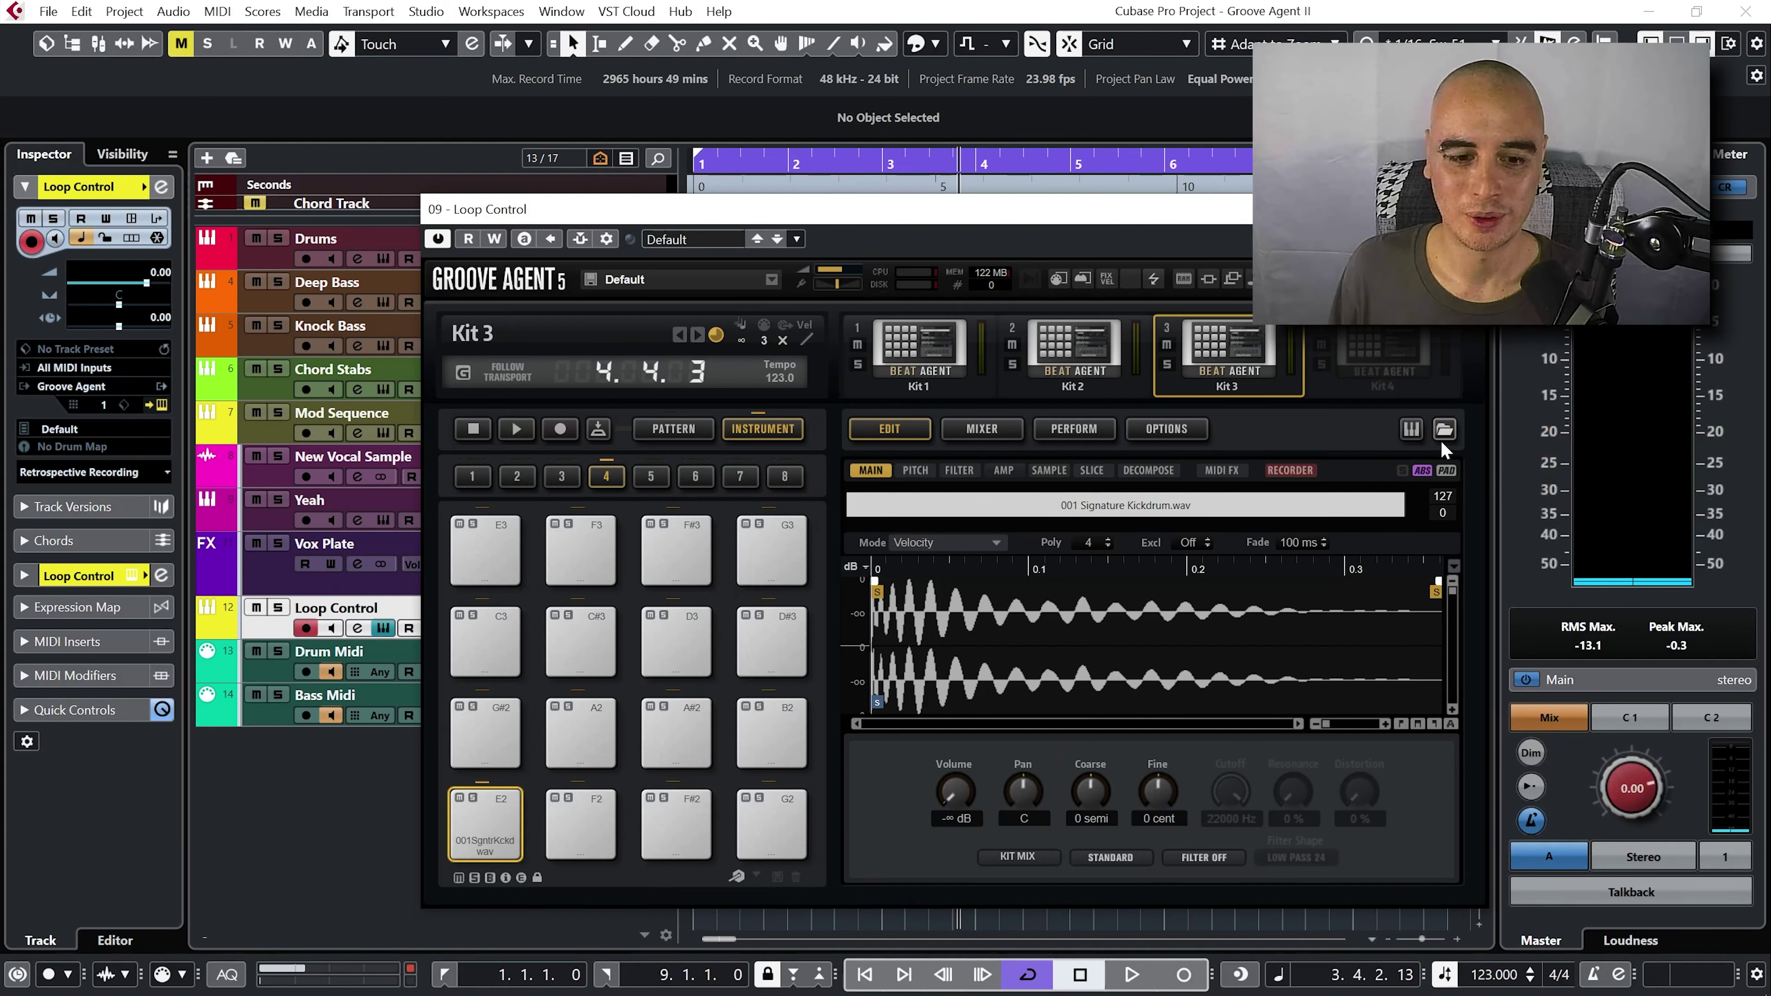
# - Switch Kit 3 to its pattern pads and set their MIDI input channel to omni
pyautogui.click(686, 428)
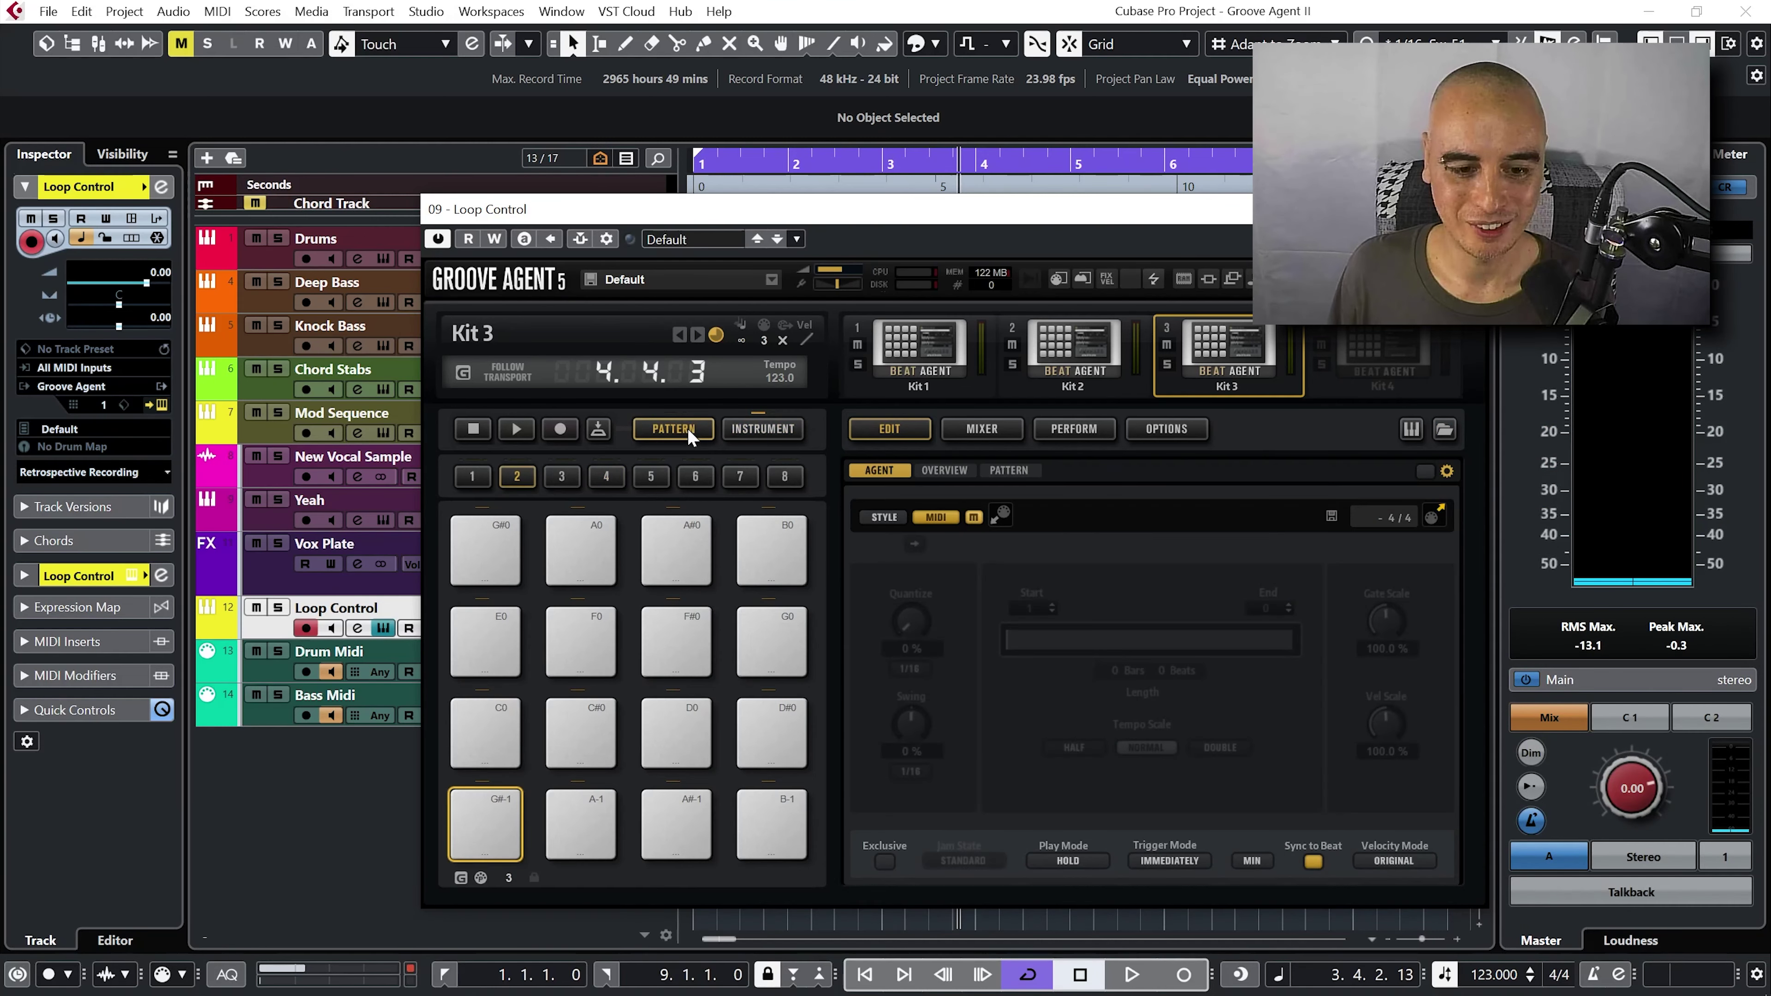
pyautogui.click(509, 879)
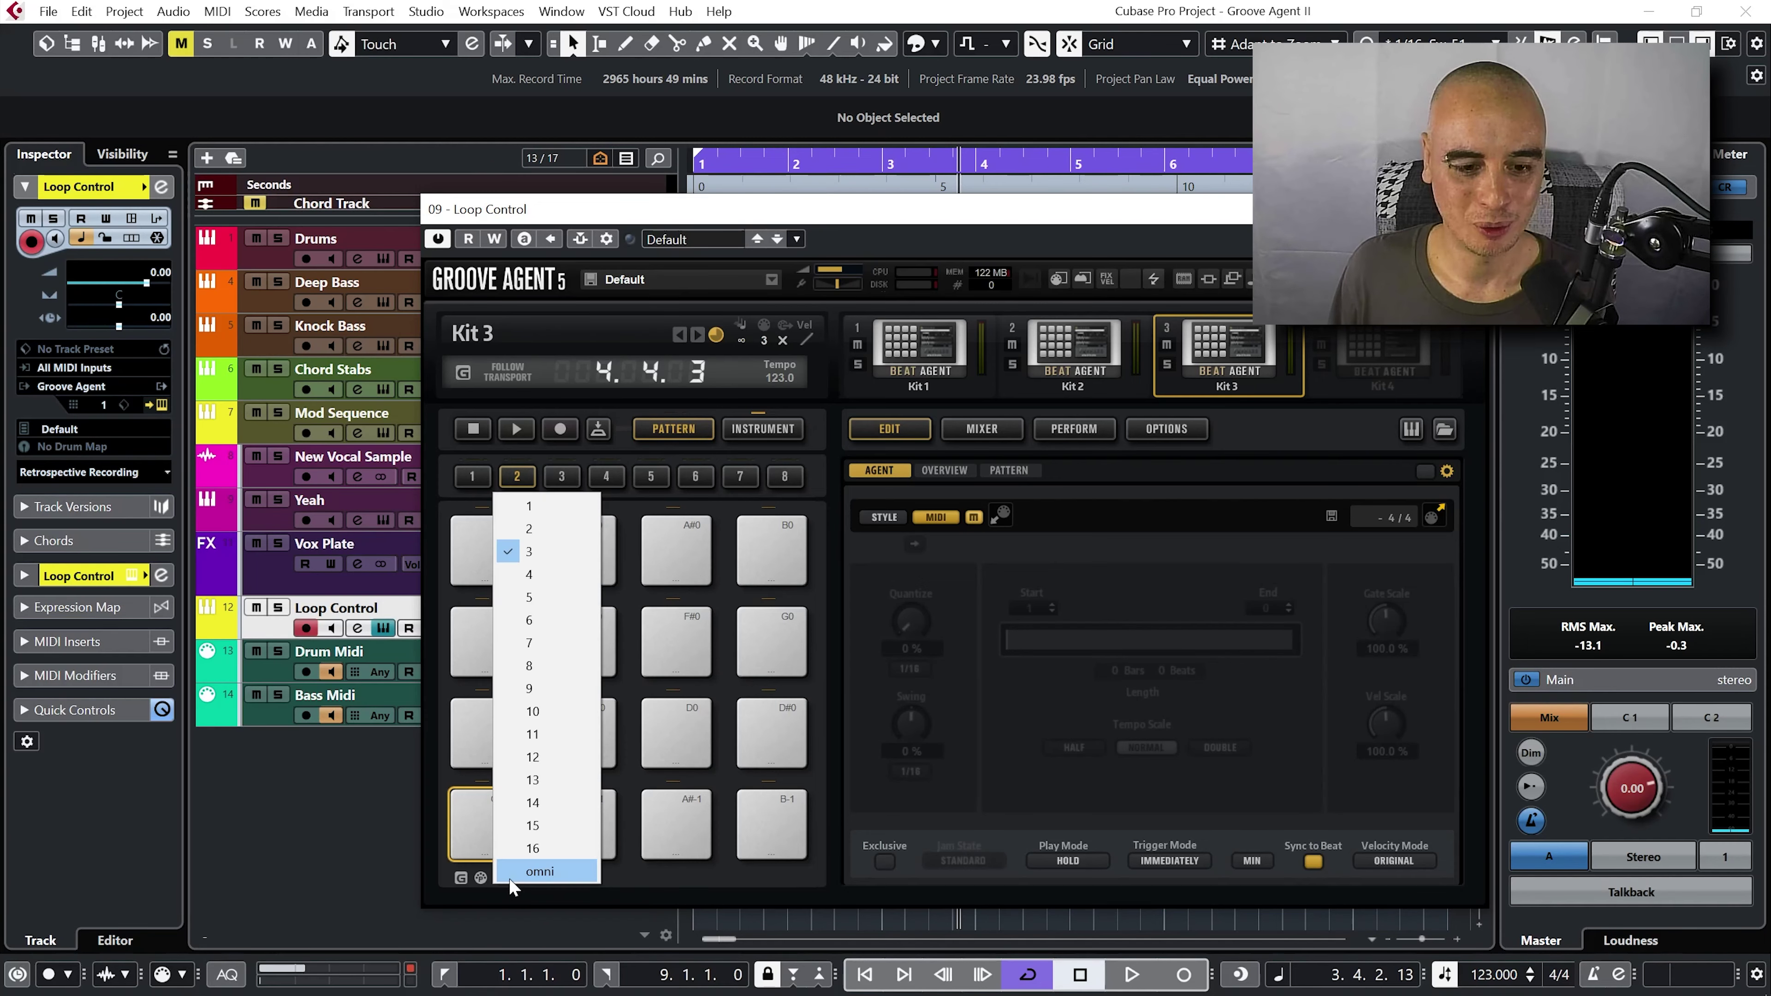
pyautogui.click(538, 871)
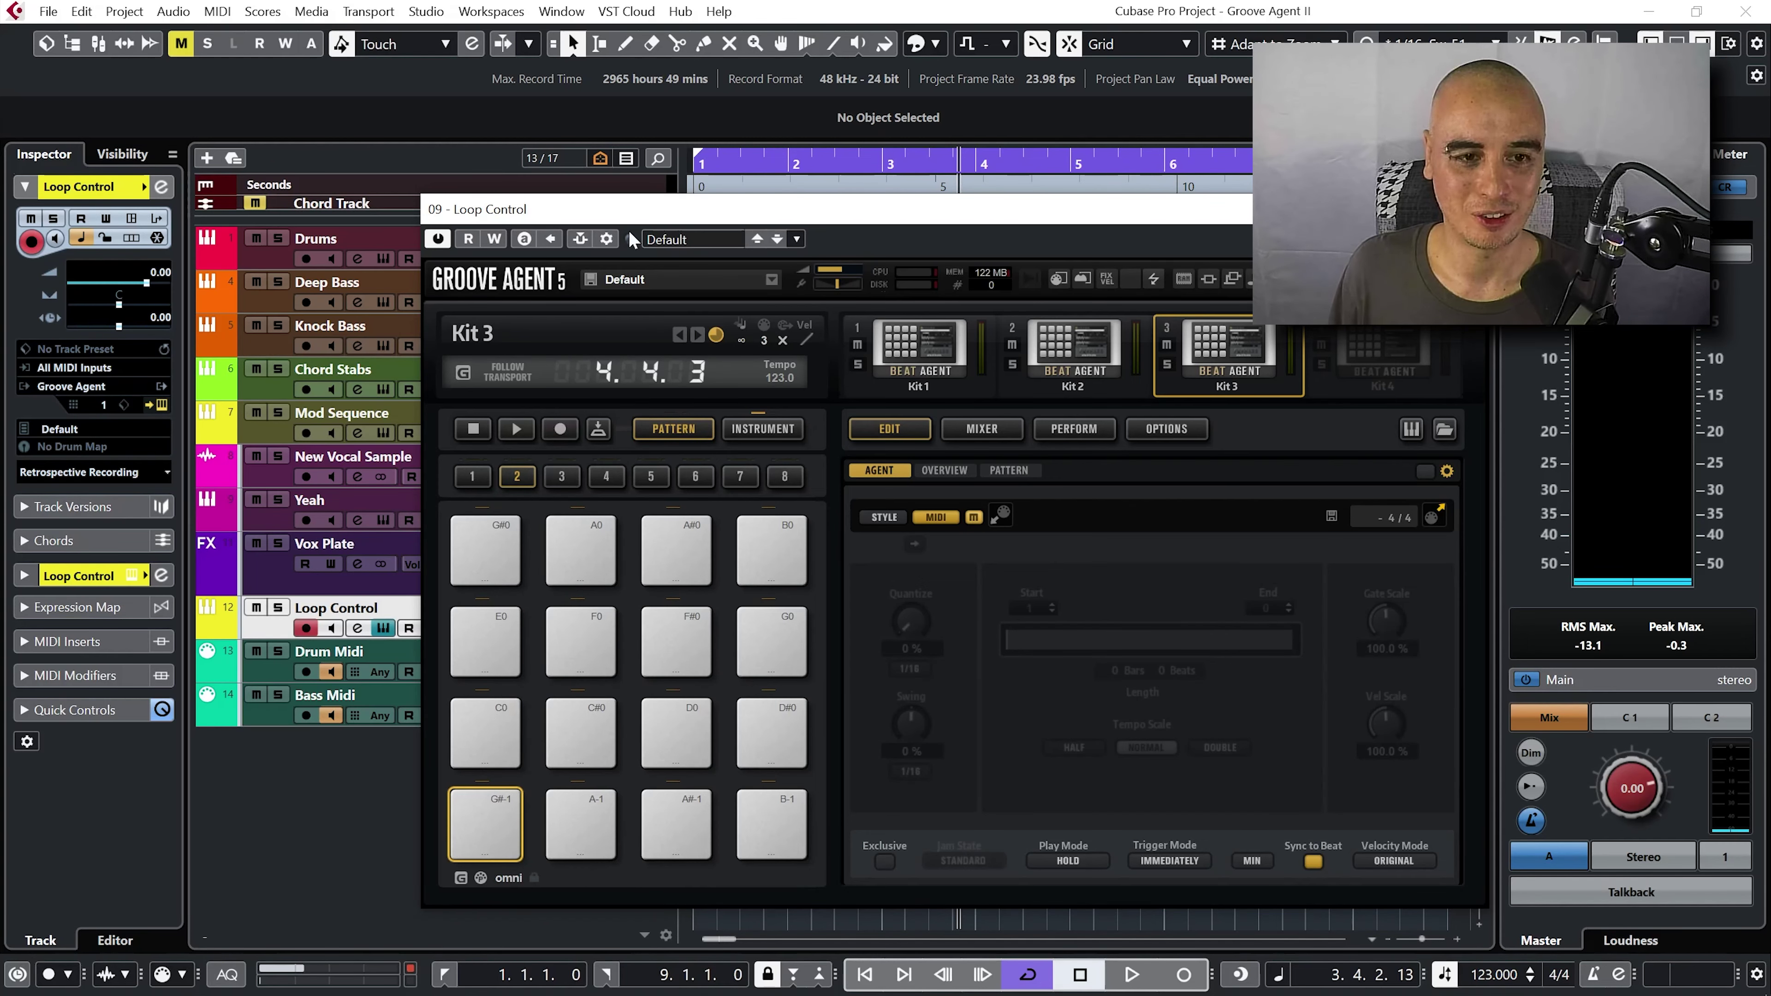
# - Place the Chord Stabs MIDI part from the project onto Kit 3's A0 pattern pad
pyautogui.moveTo(621, 214); pyautogui.dragTo(1140, 192)
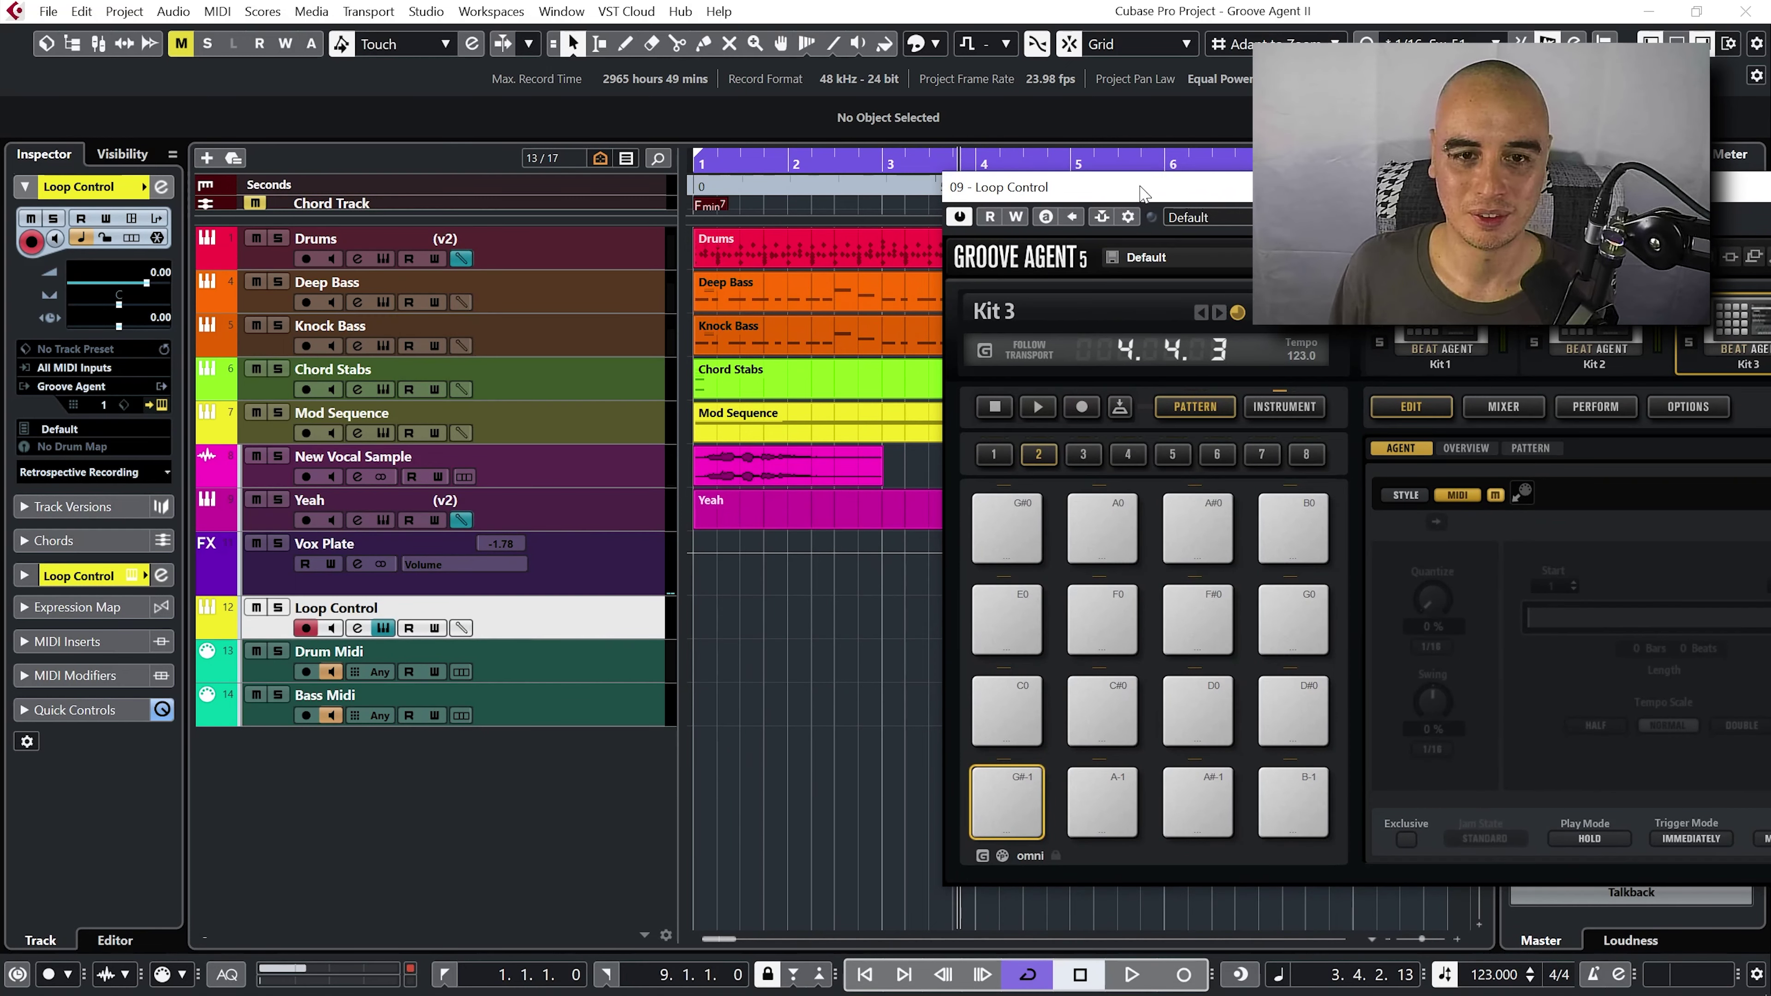
pyautogui.moveTo(769, 377); pyautogui.dragTo(1103, 535)
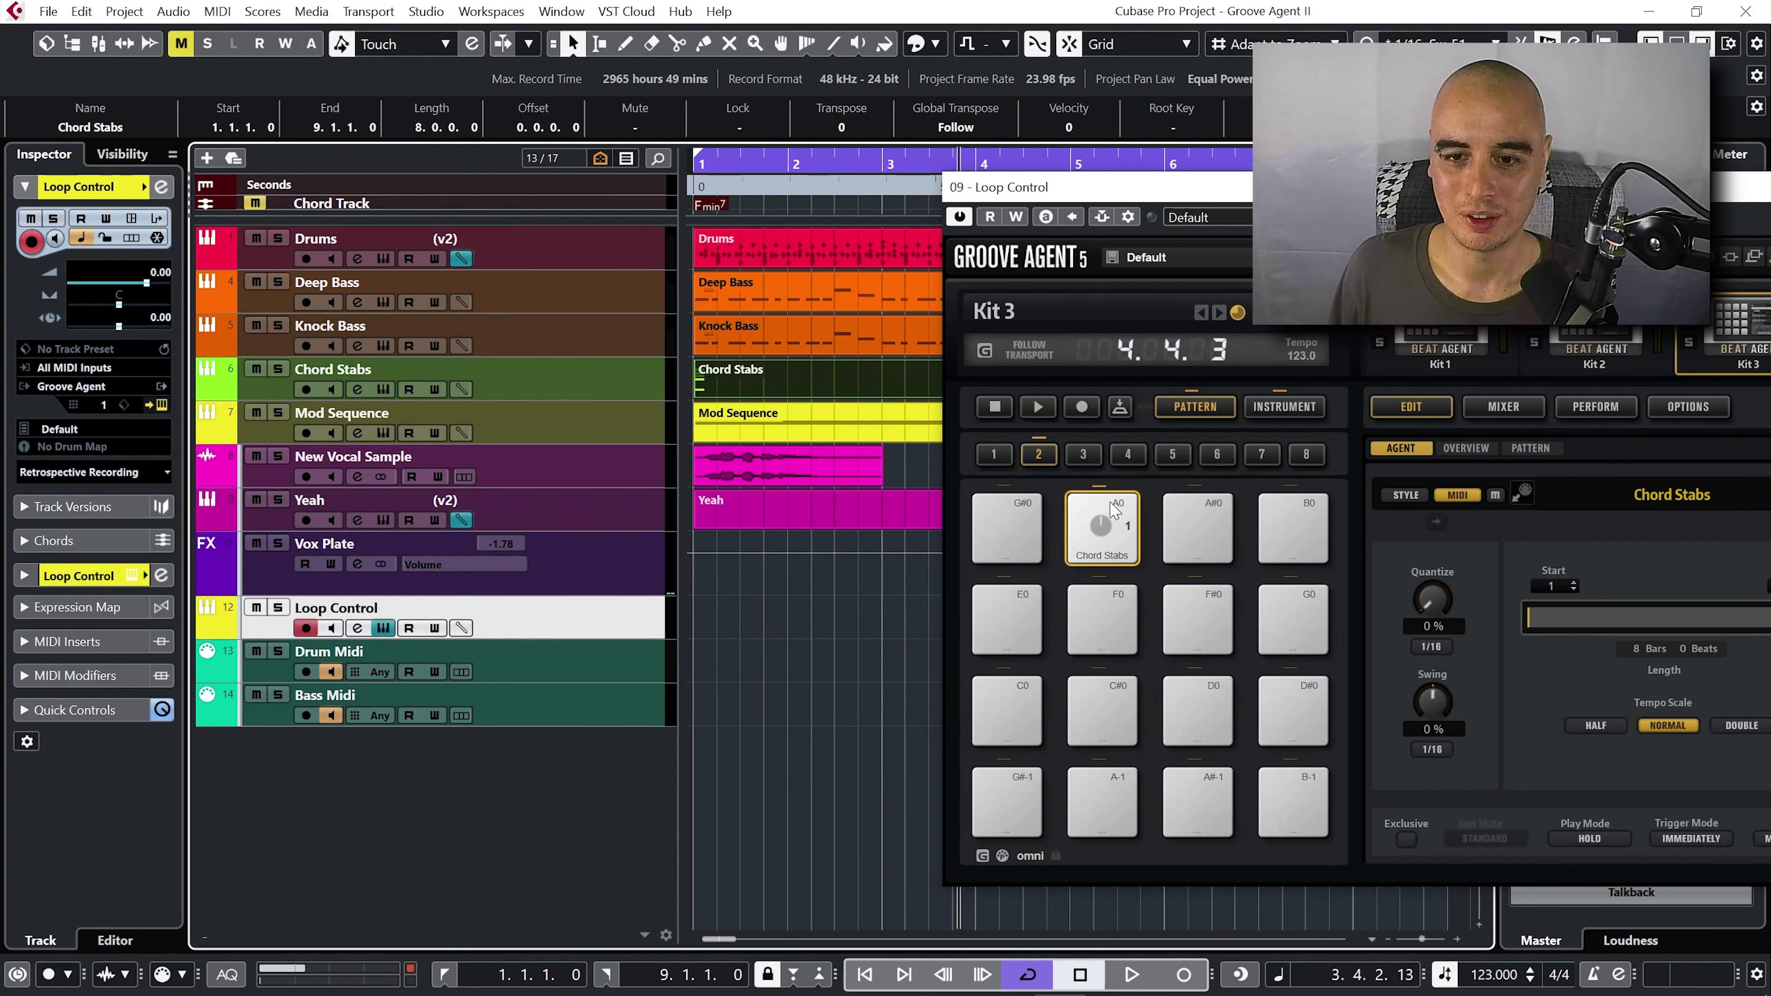
pyautogui.moveTo(1276, 193); pyautogui.dragTo(757, 187)
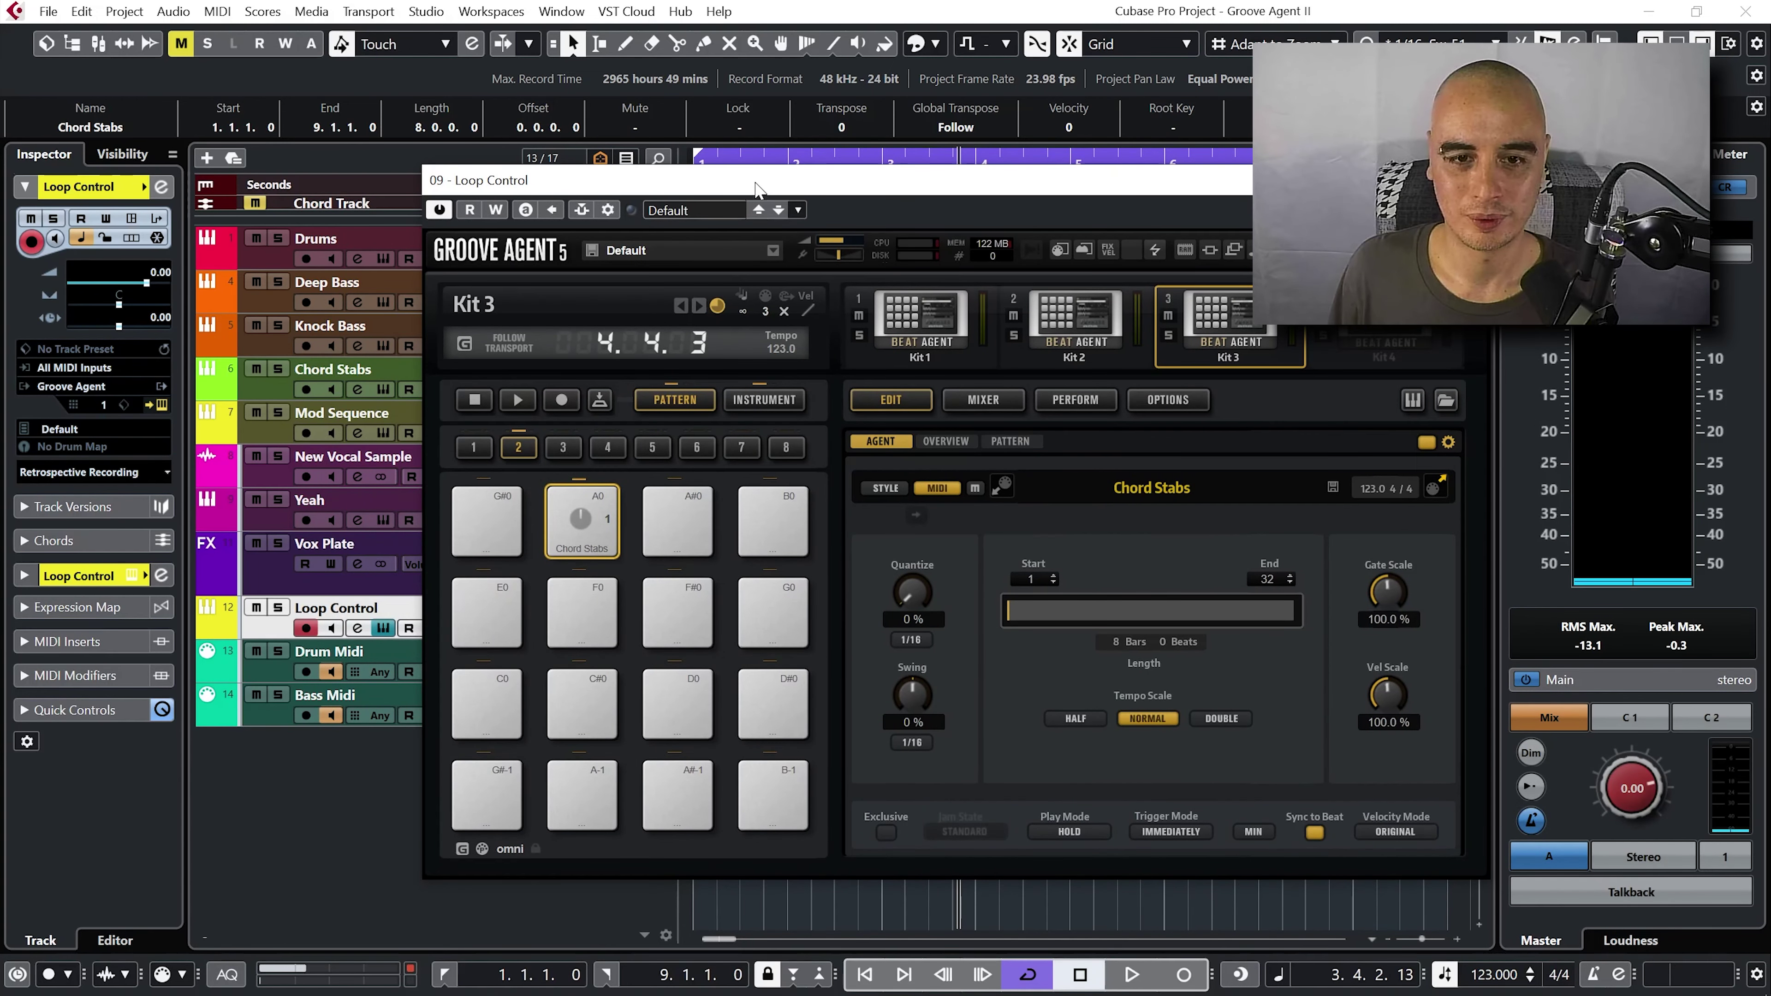
# - Copy Kit 1's Bass pad from G#0 to A0 and check the copy's pattern notes
pyautogui.click(936, 336)
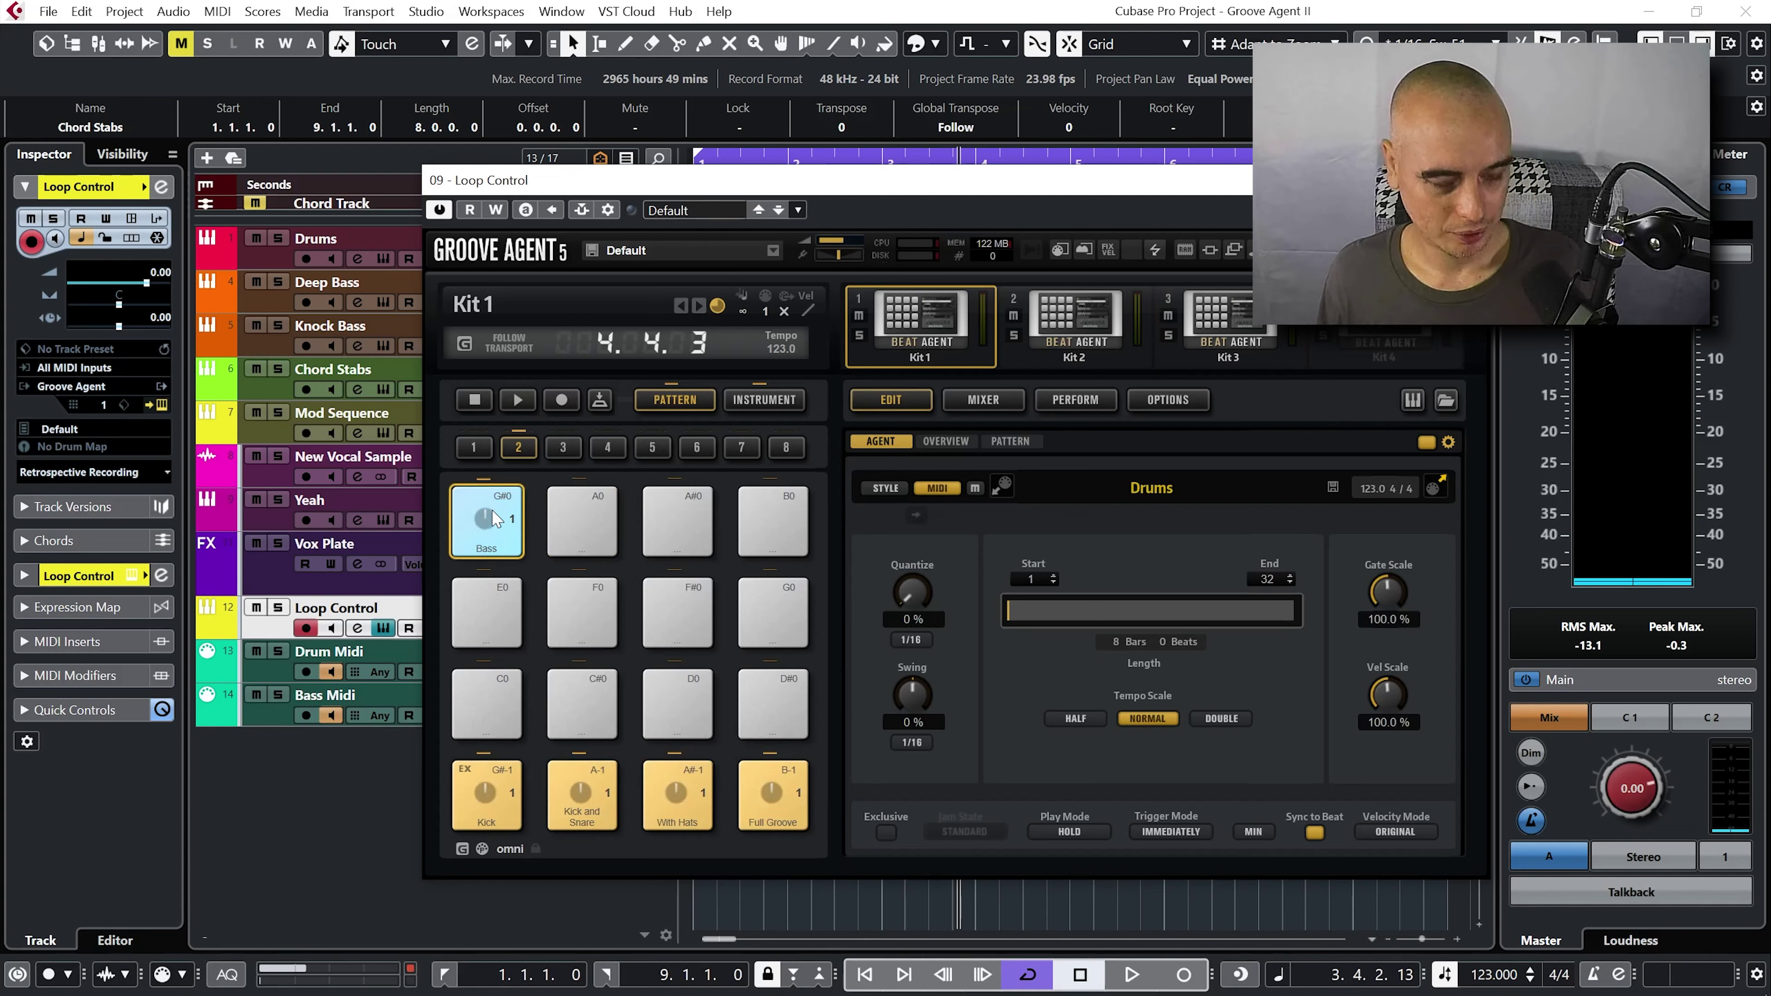
pyautogui.moveTo(490, 518); pyautogui.dragTo(589, 538)
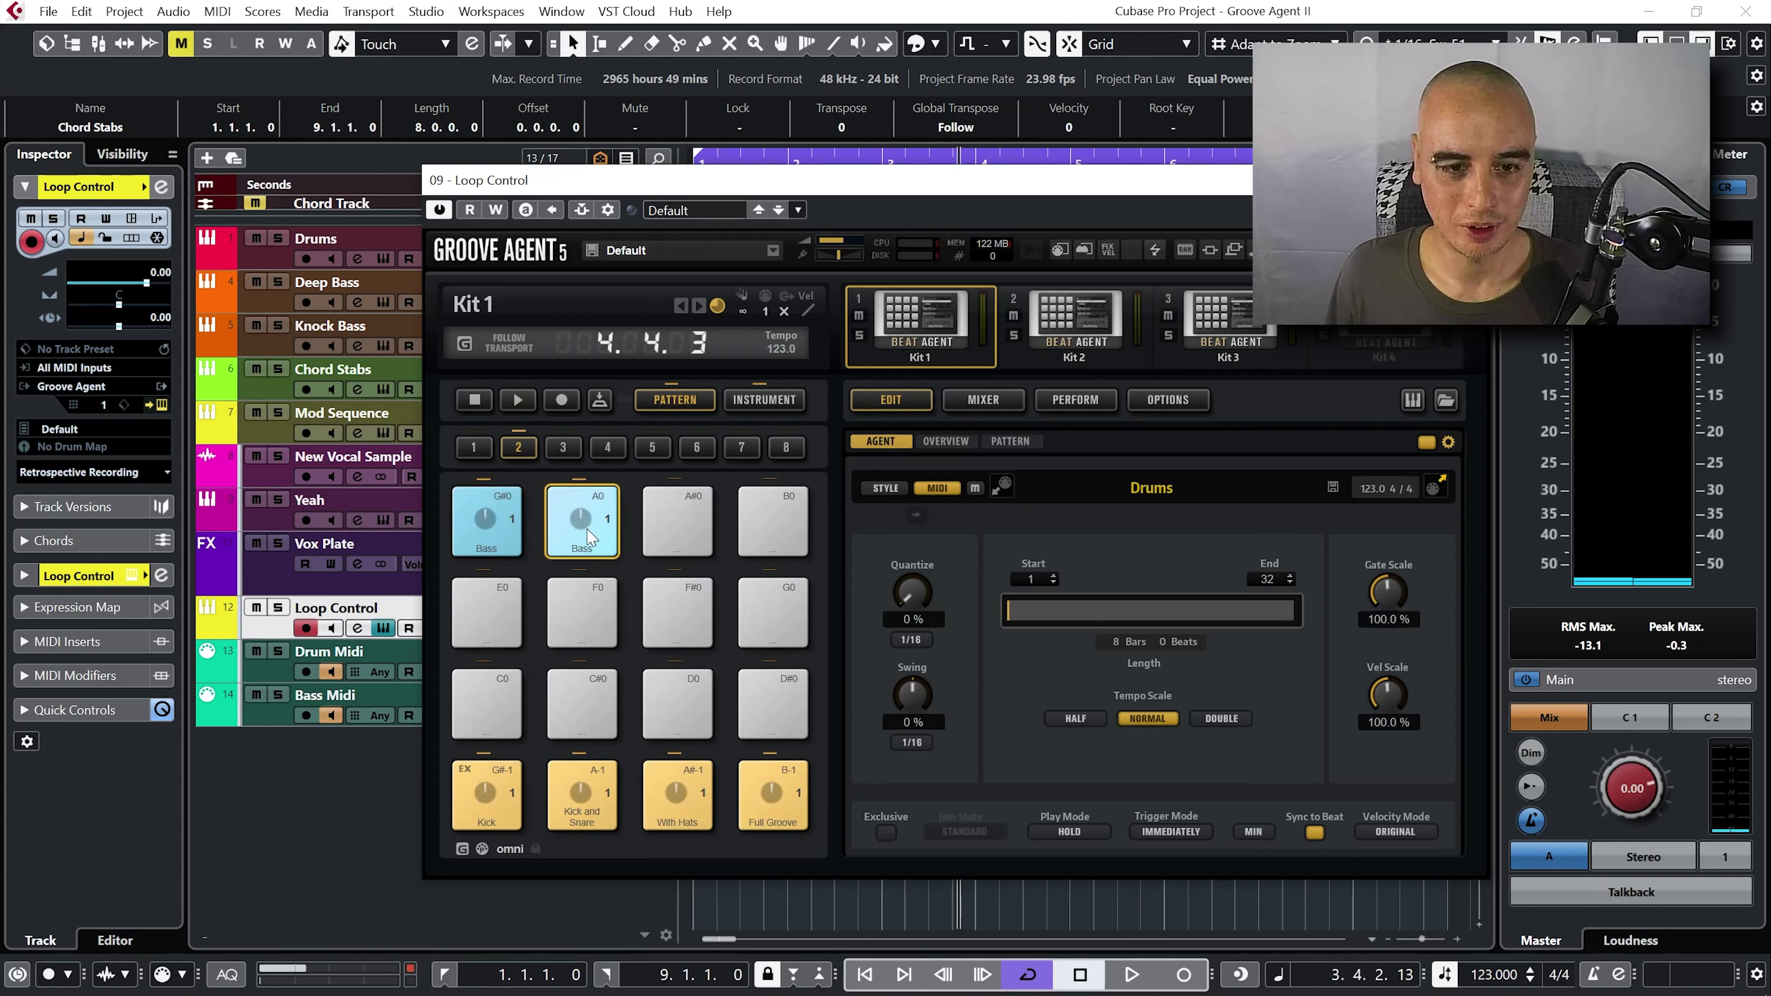
pyautogui.click(1016, 441)
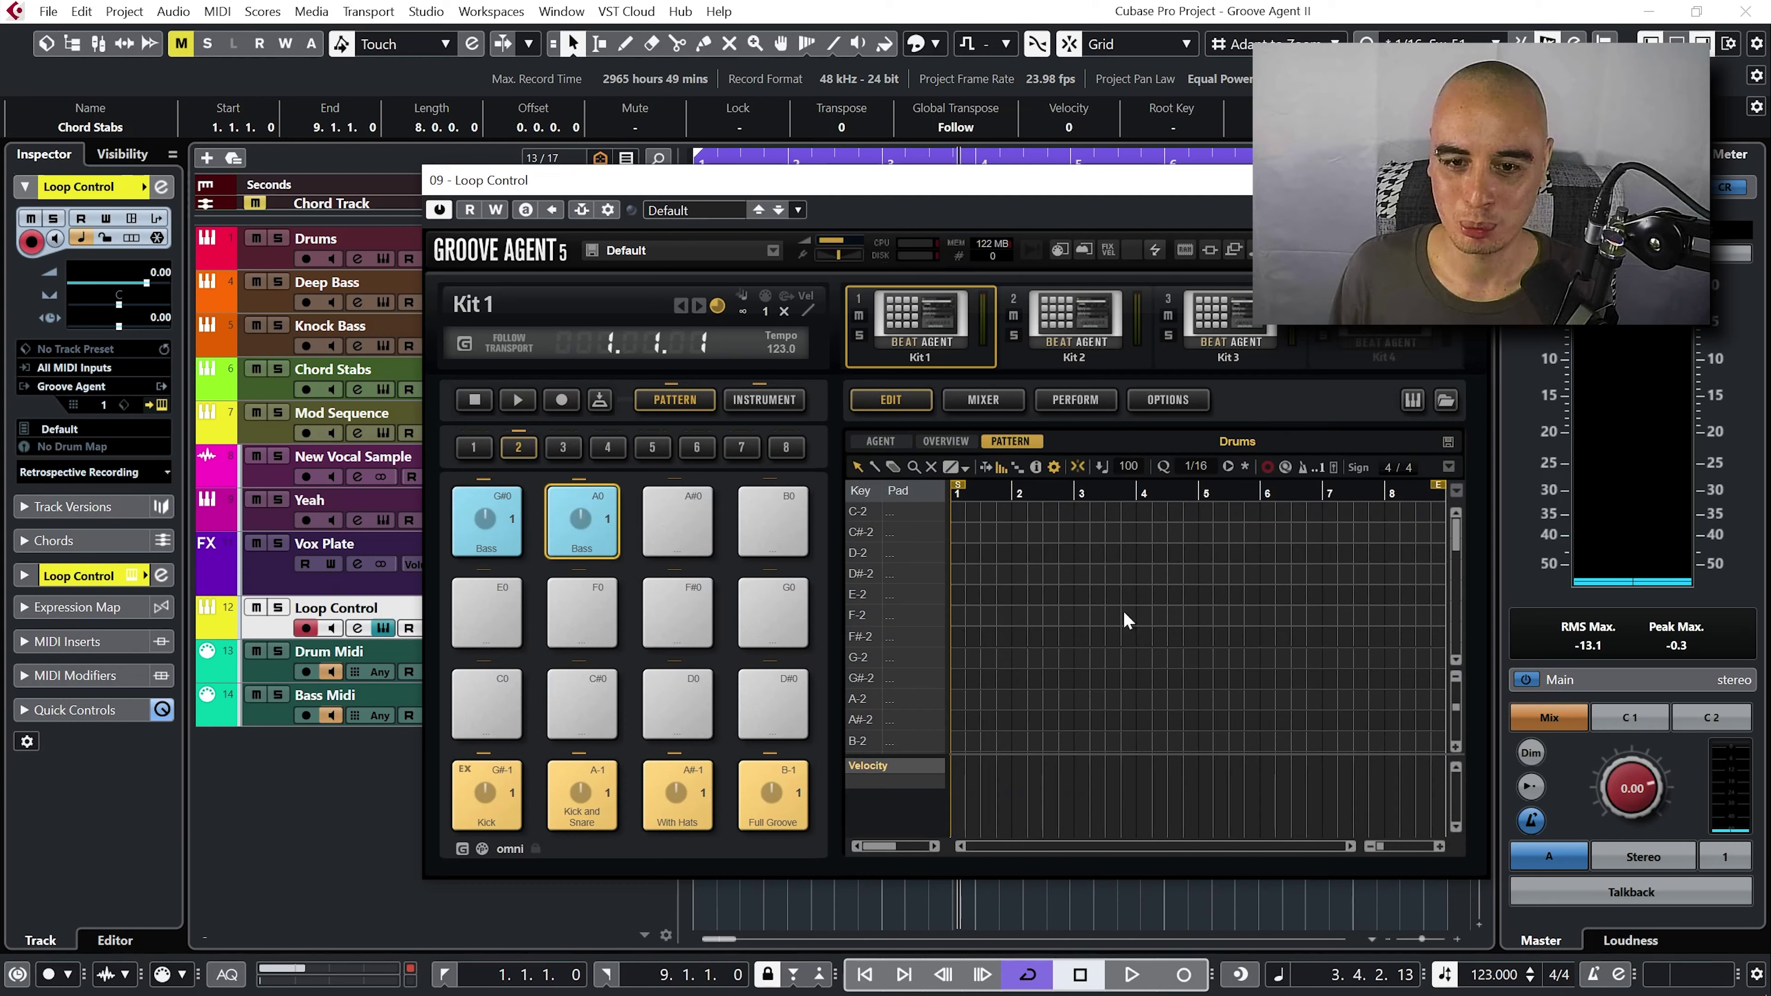
pyautogui.moveTo(1456, 706); pyautogui.dragTo(1458, 647)
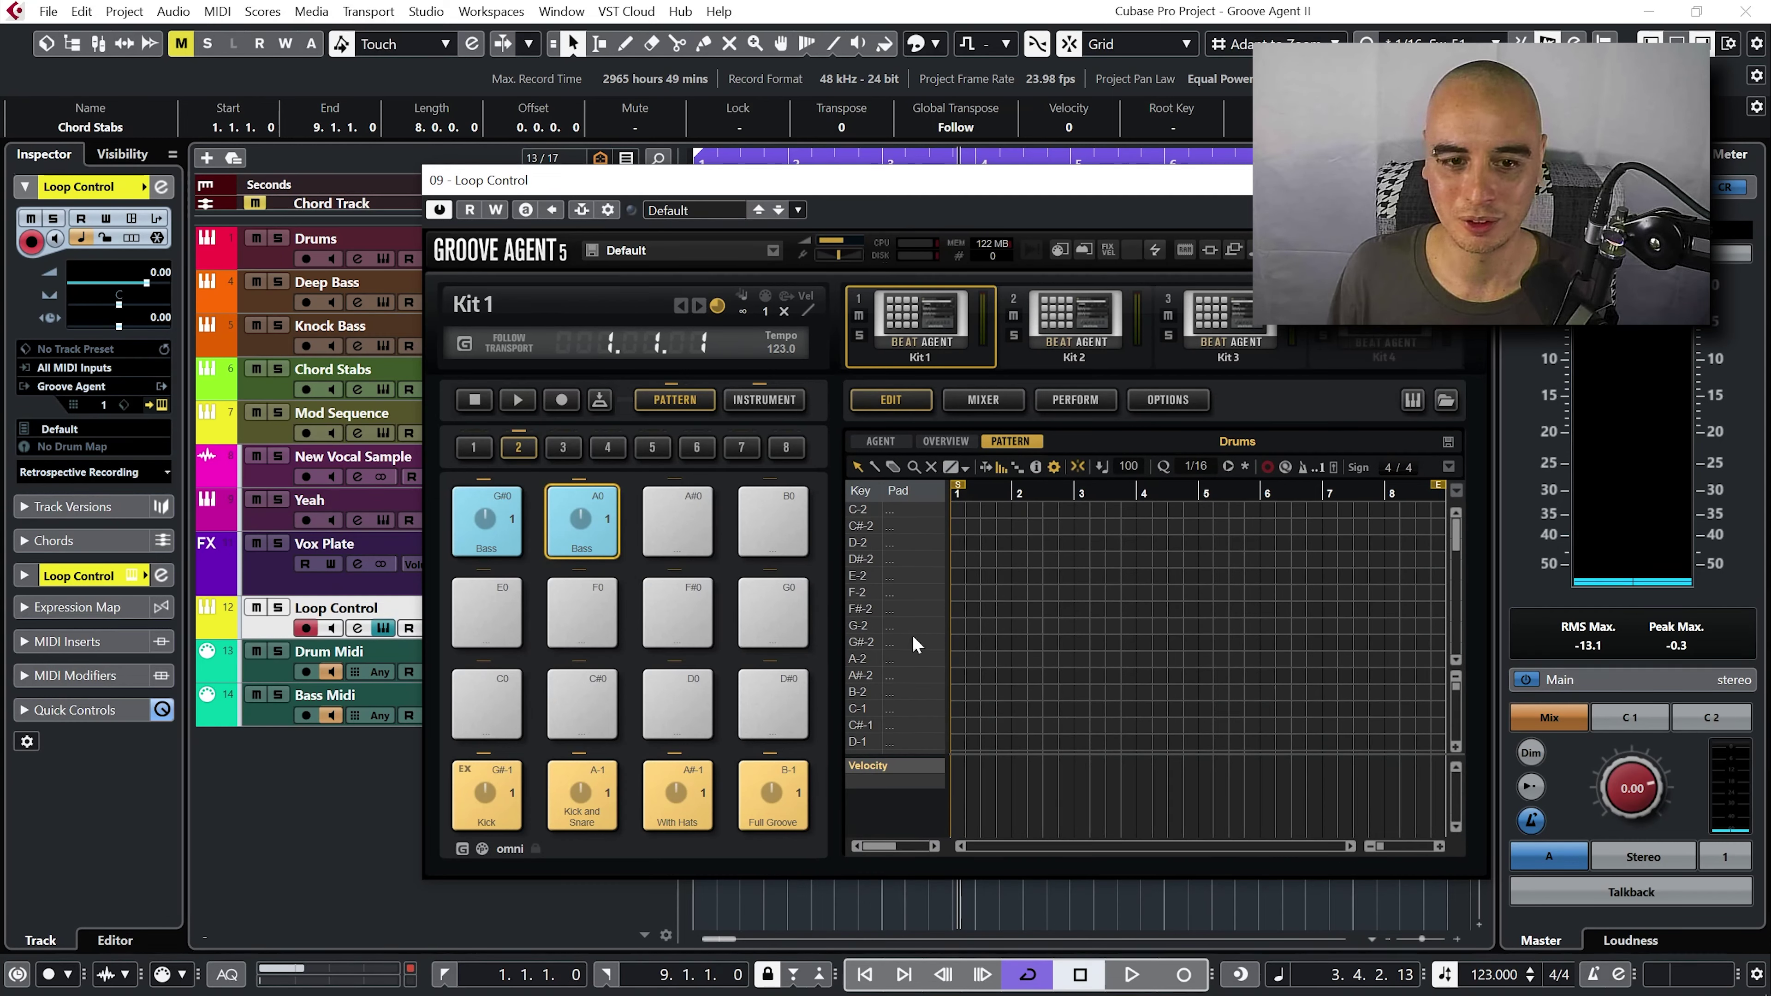
pyautogui.click(880, 441)
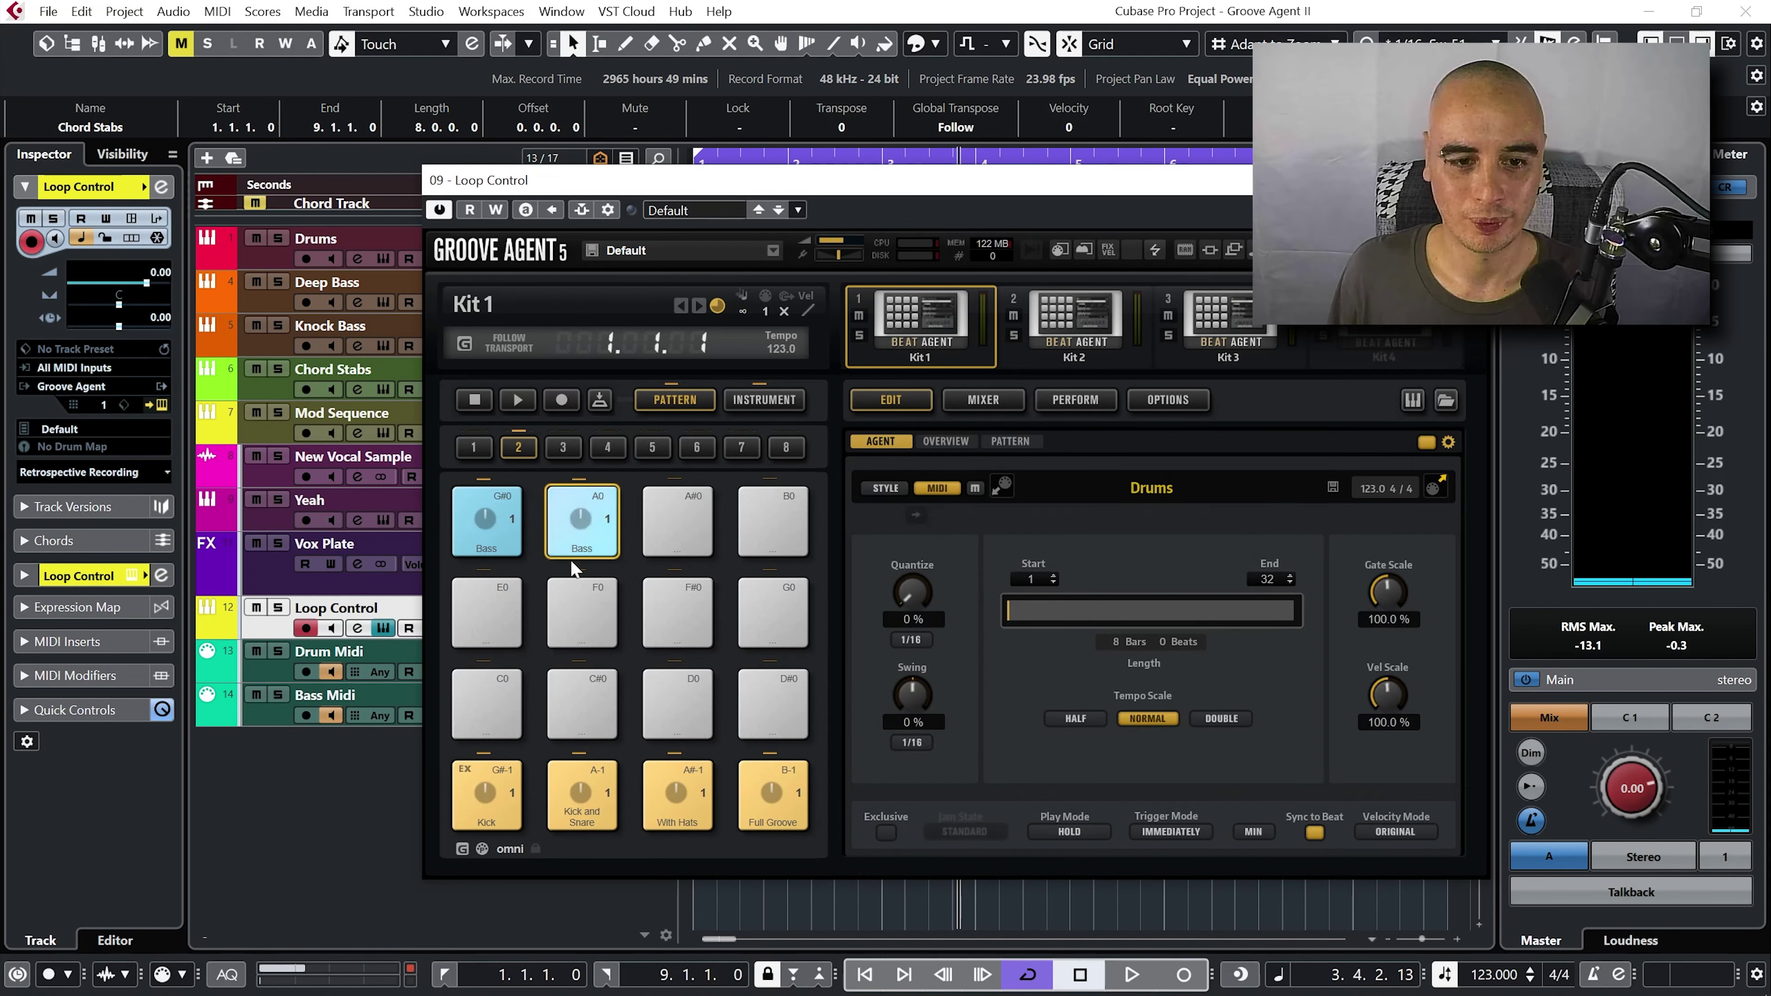
# - Rename Kit 1's A0 pattern pad to Chords
pyautogui.rightClick(583, 543)
pyautogui.click(644, 565)
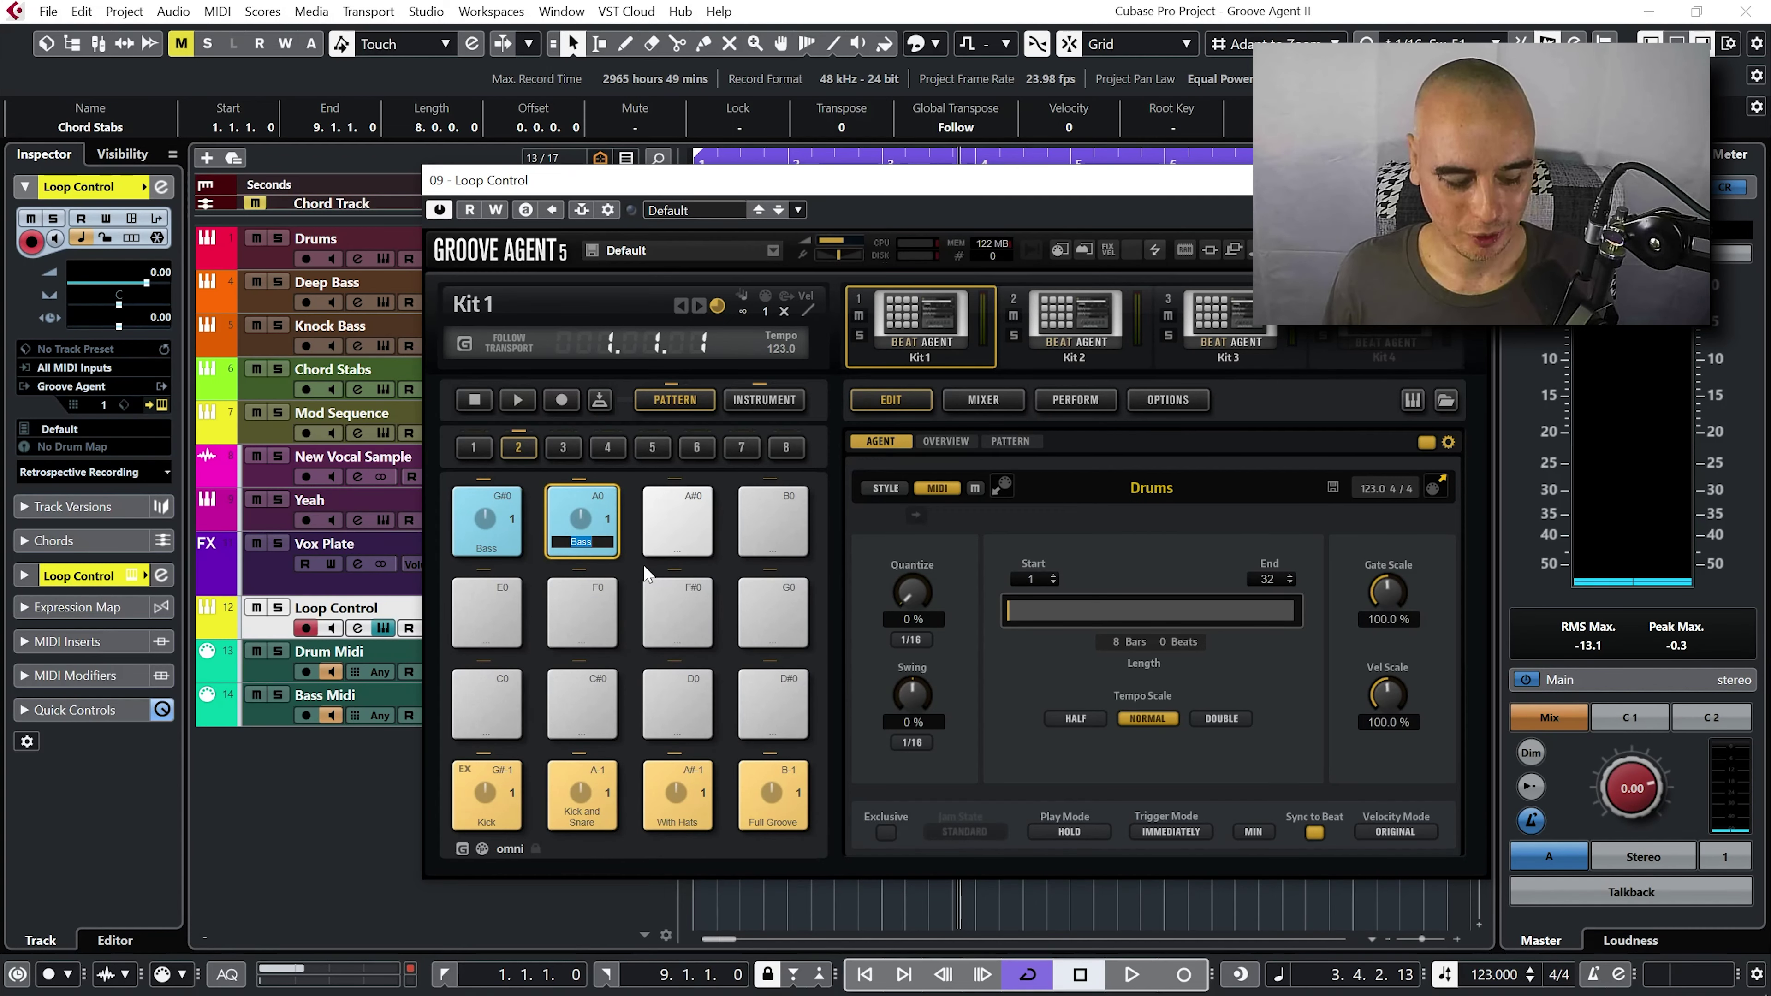
pyautogui.write('Chords')
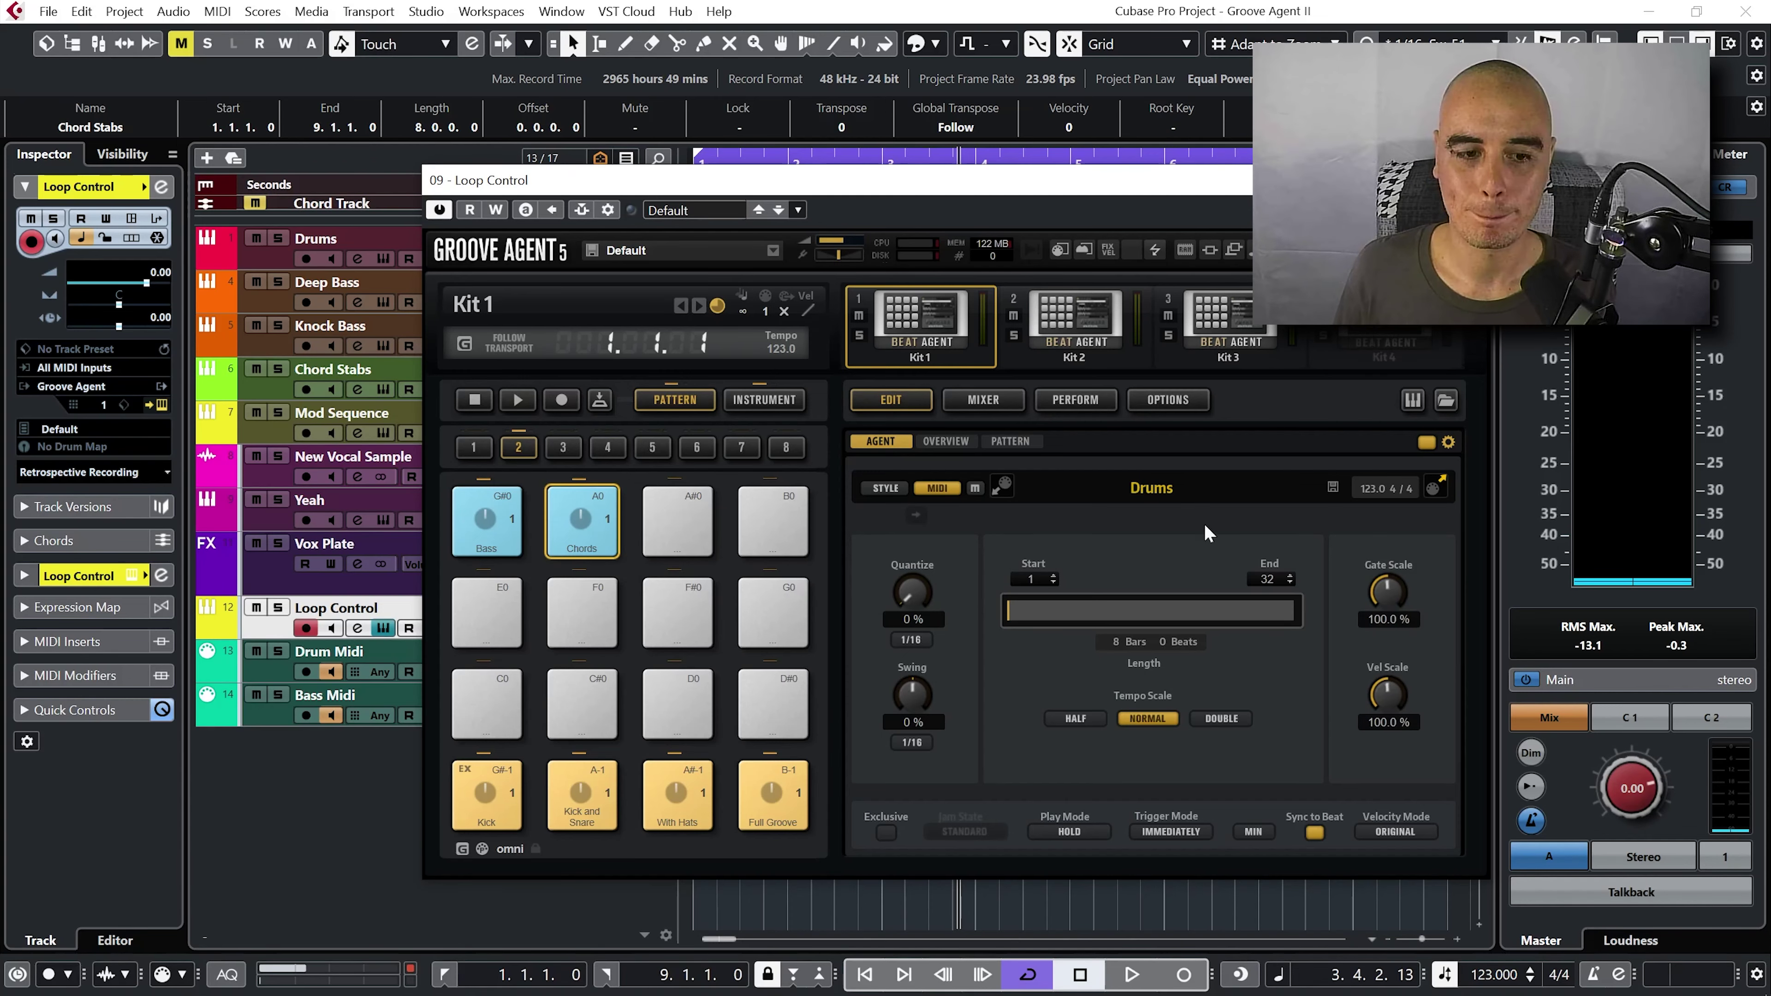
# - Add a MIDI track named Chords Midi and move it below the Bass Midi track
pyautogui.click(1468, 180)
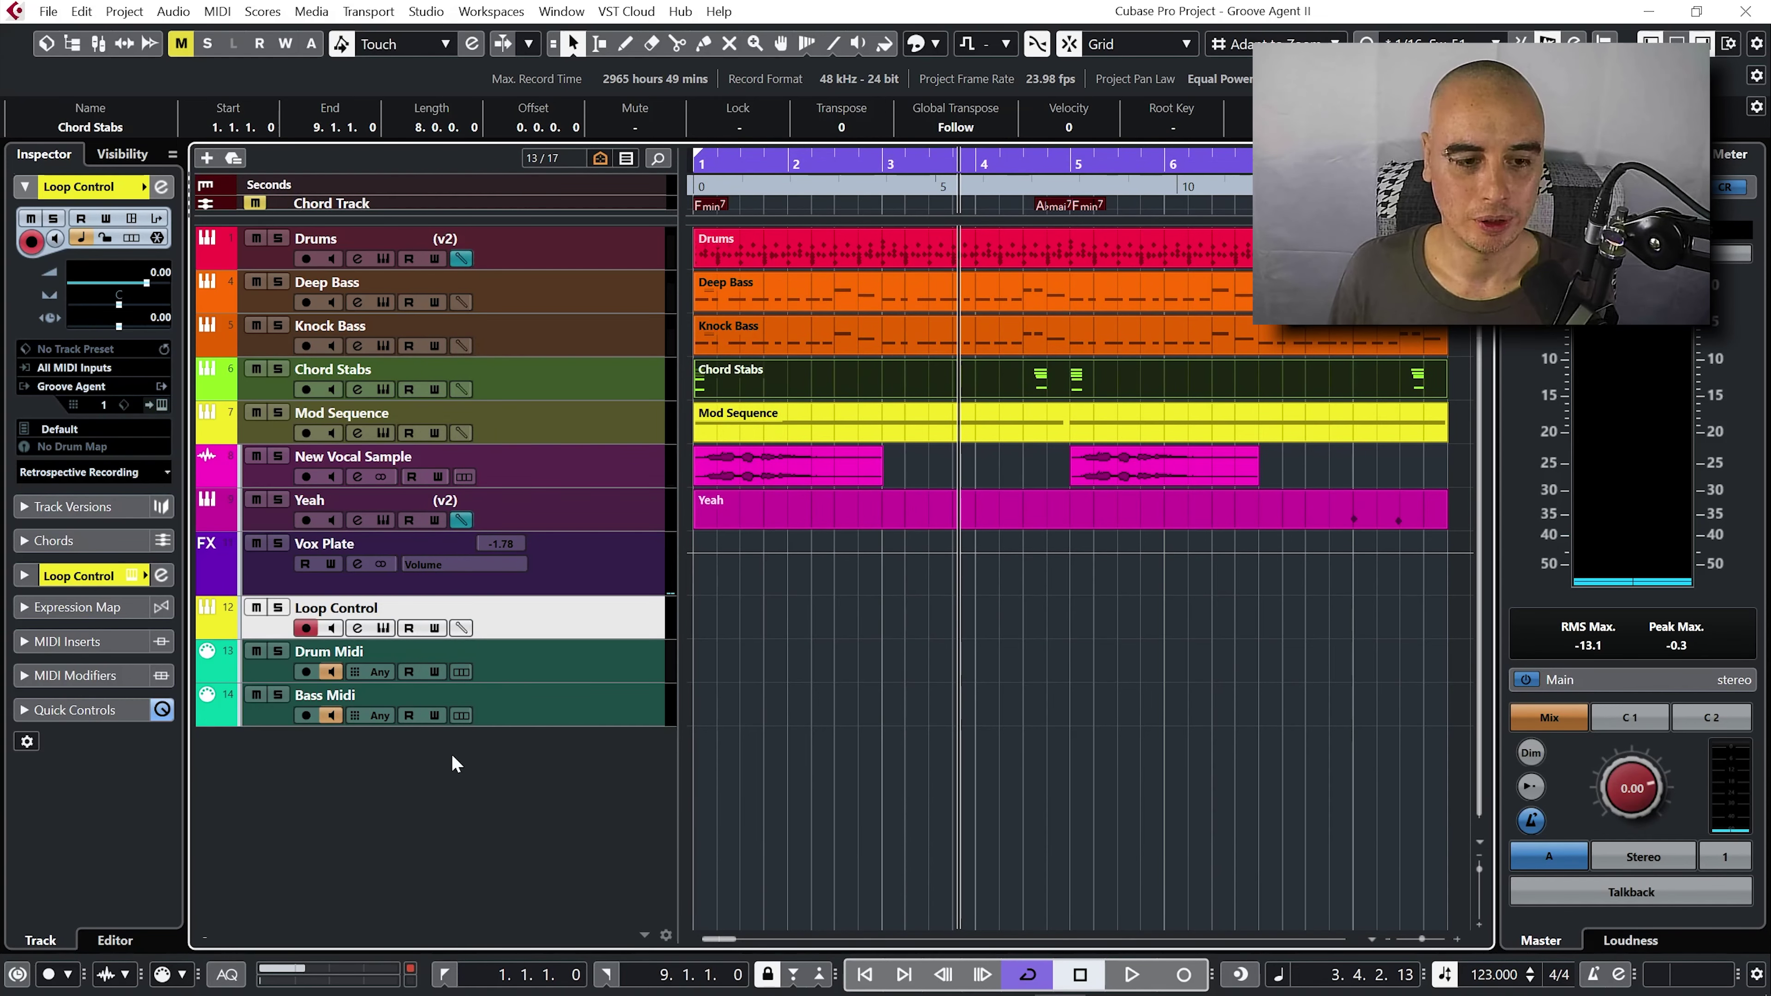
pyautogui.rightClick(391, 792)
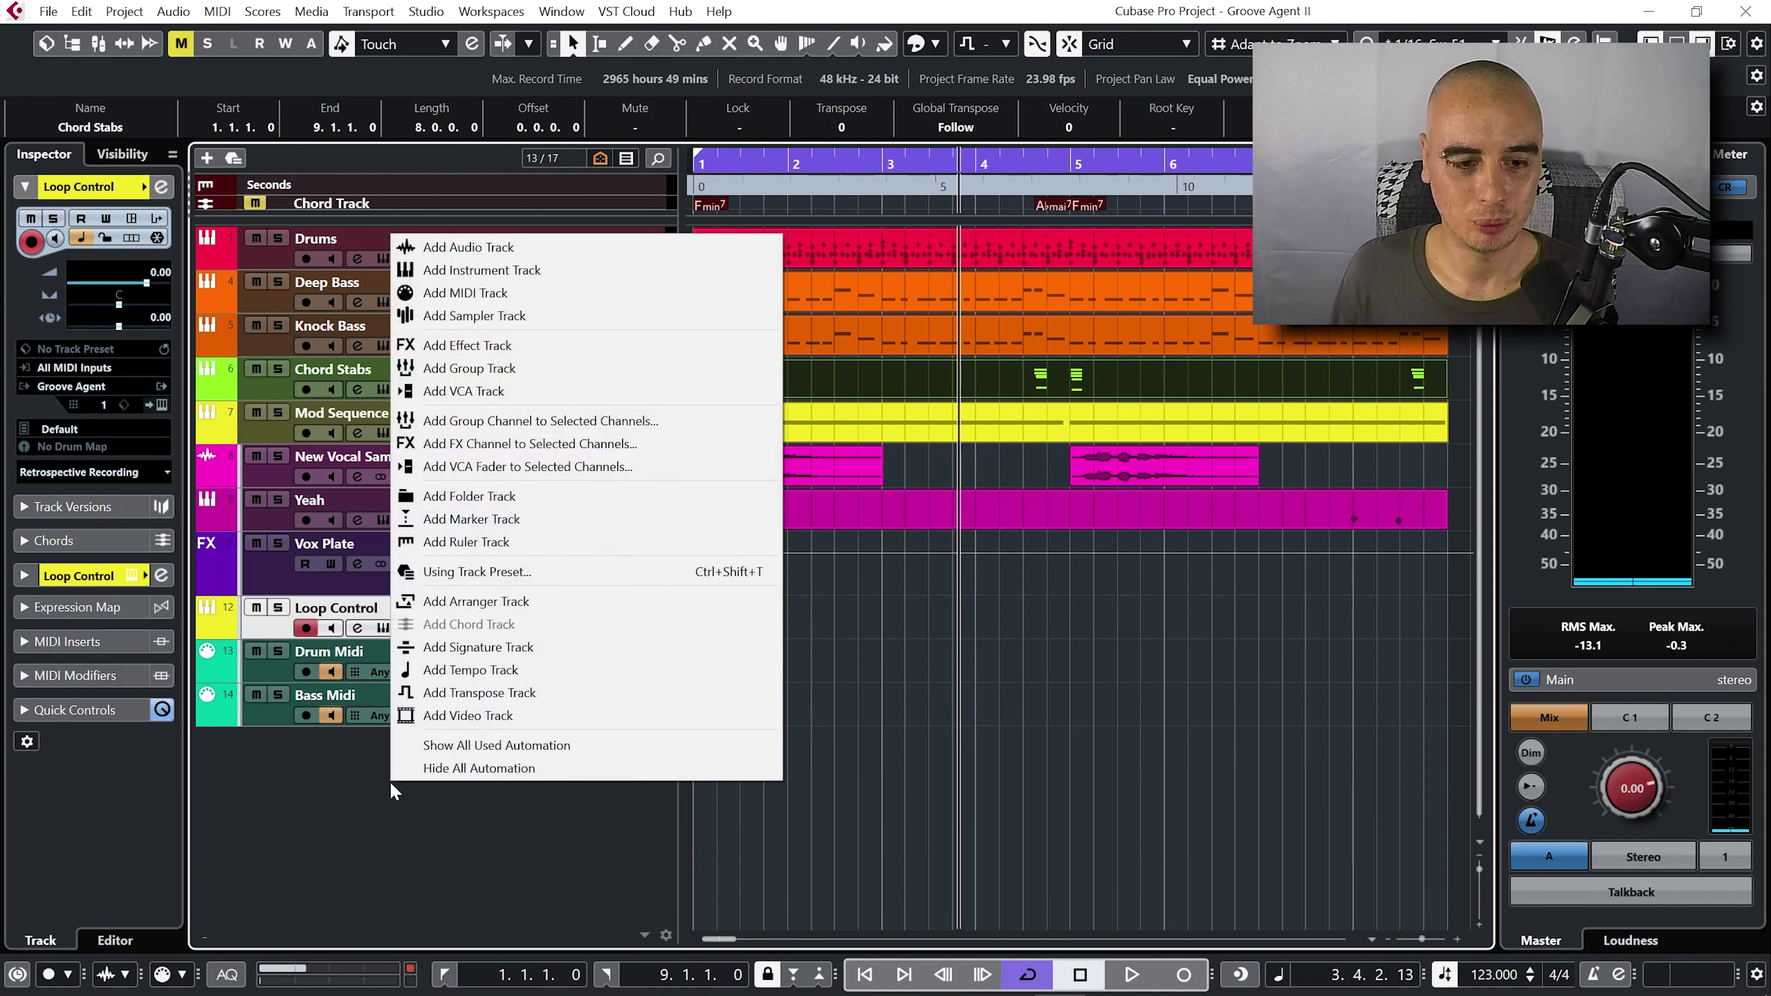
pyautogui.click(474, 295)
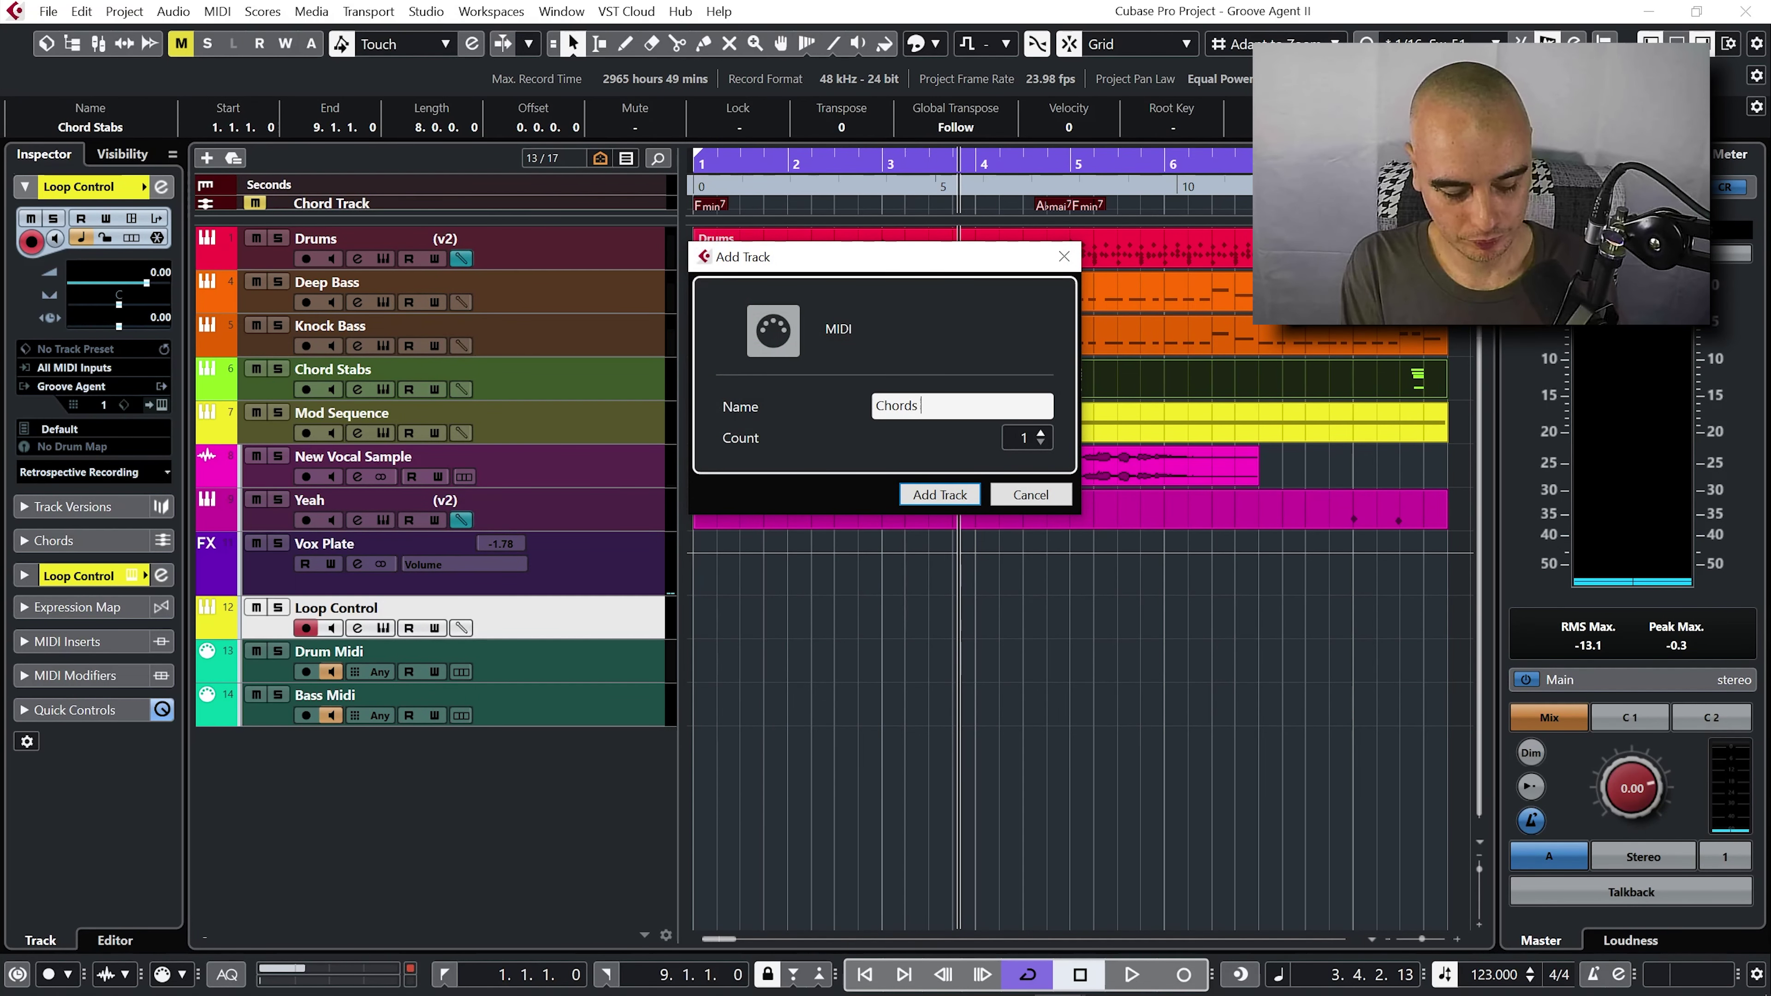
pyautogui.write('Chords Midi')
pyautogui.press('Return')
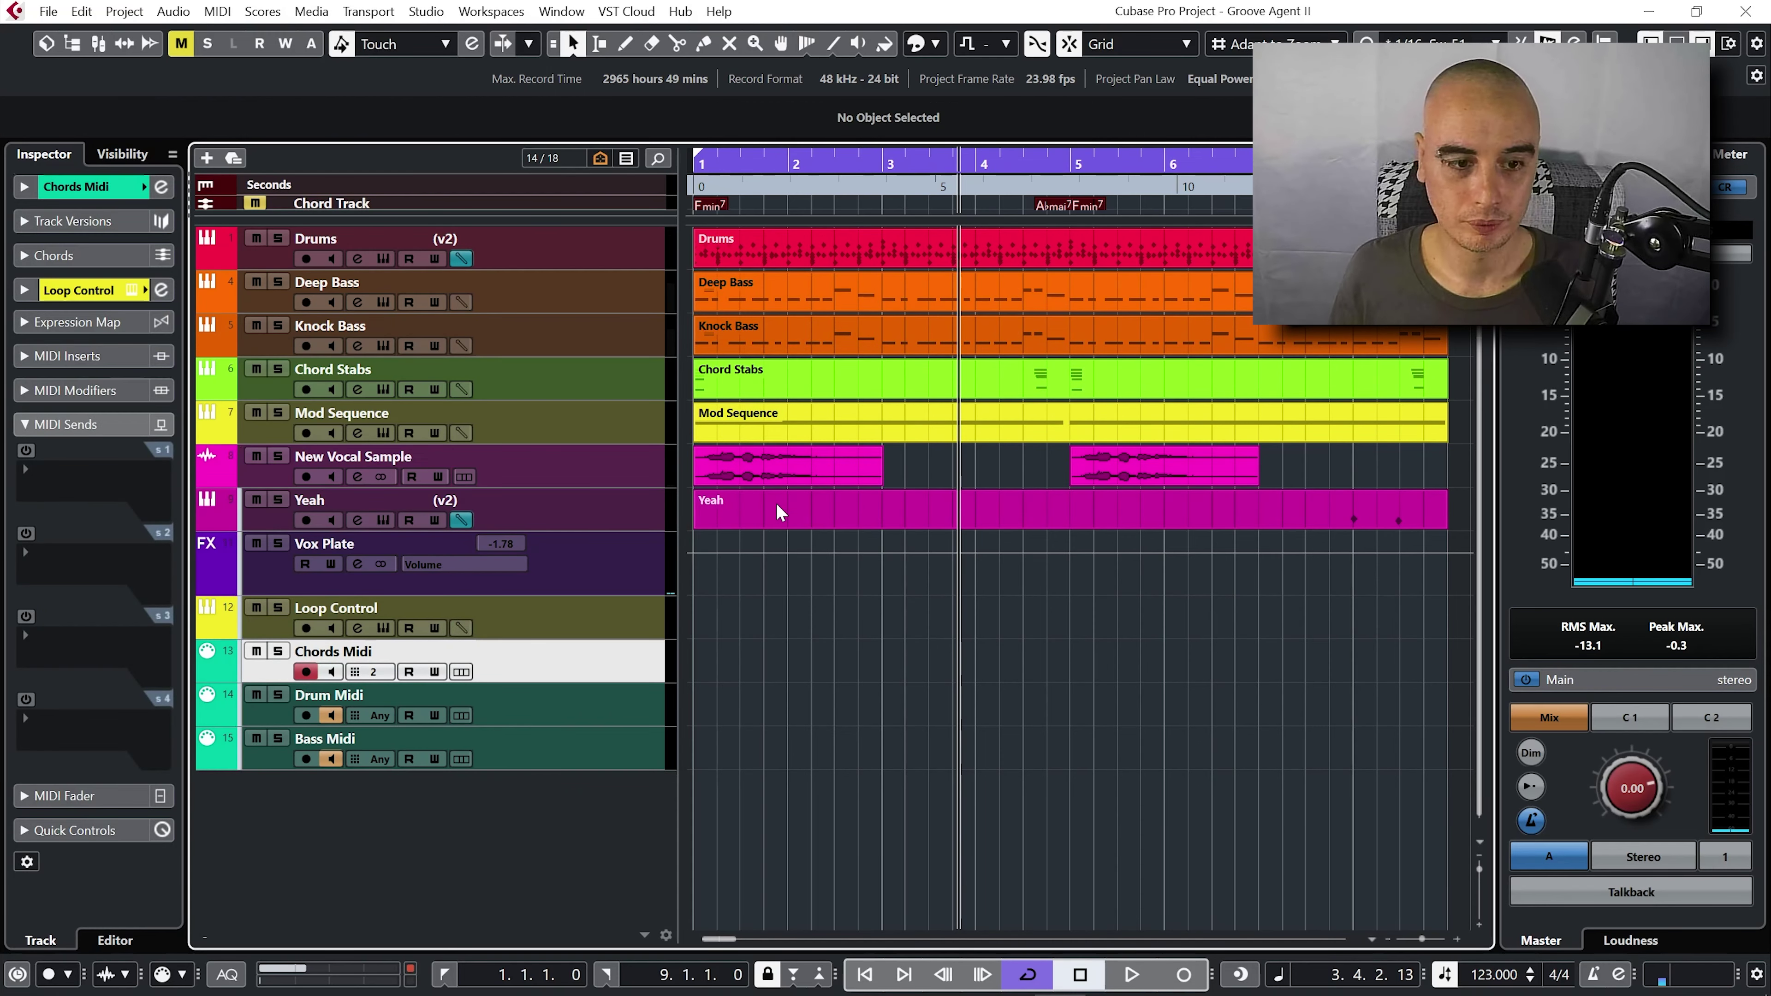
pyautogui.moveTo(572, 739); pyautogui.dragTo(576, 761)
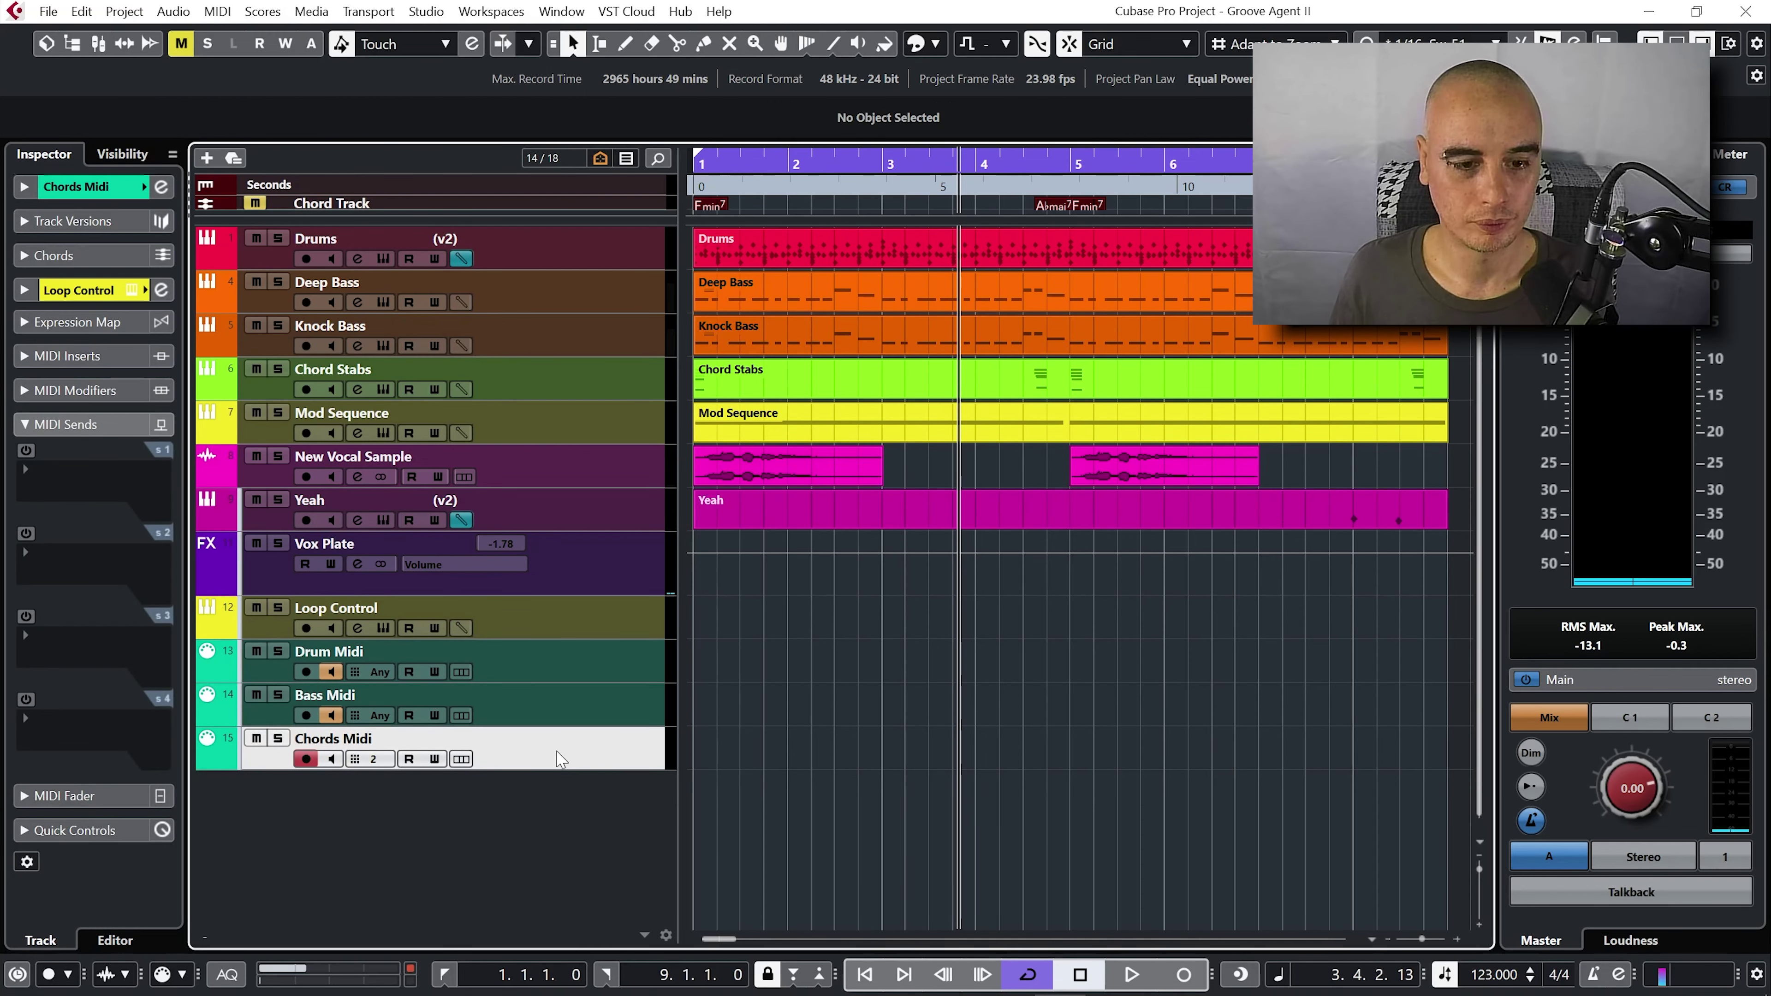
# - Set Chords Midi's input to Loop Control - Kit 3, its output to Not Connected and its channel to Any
pyautogui.click(25, 186)
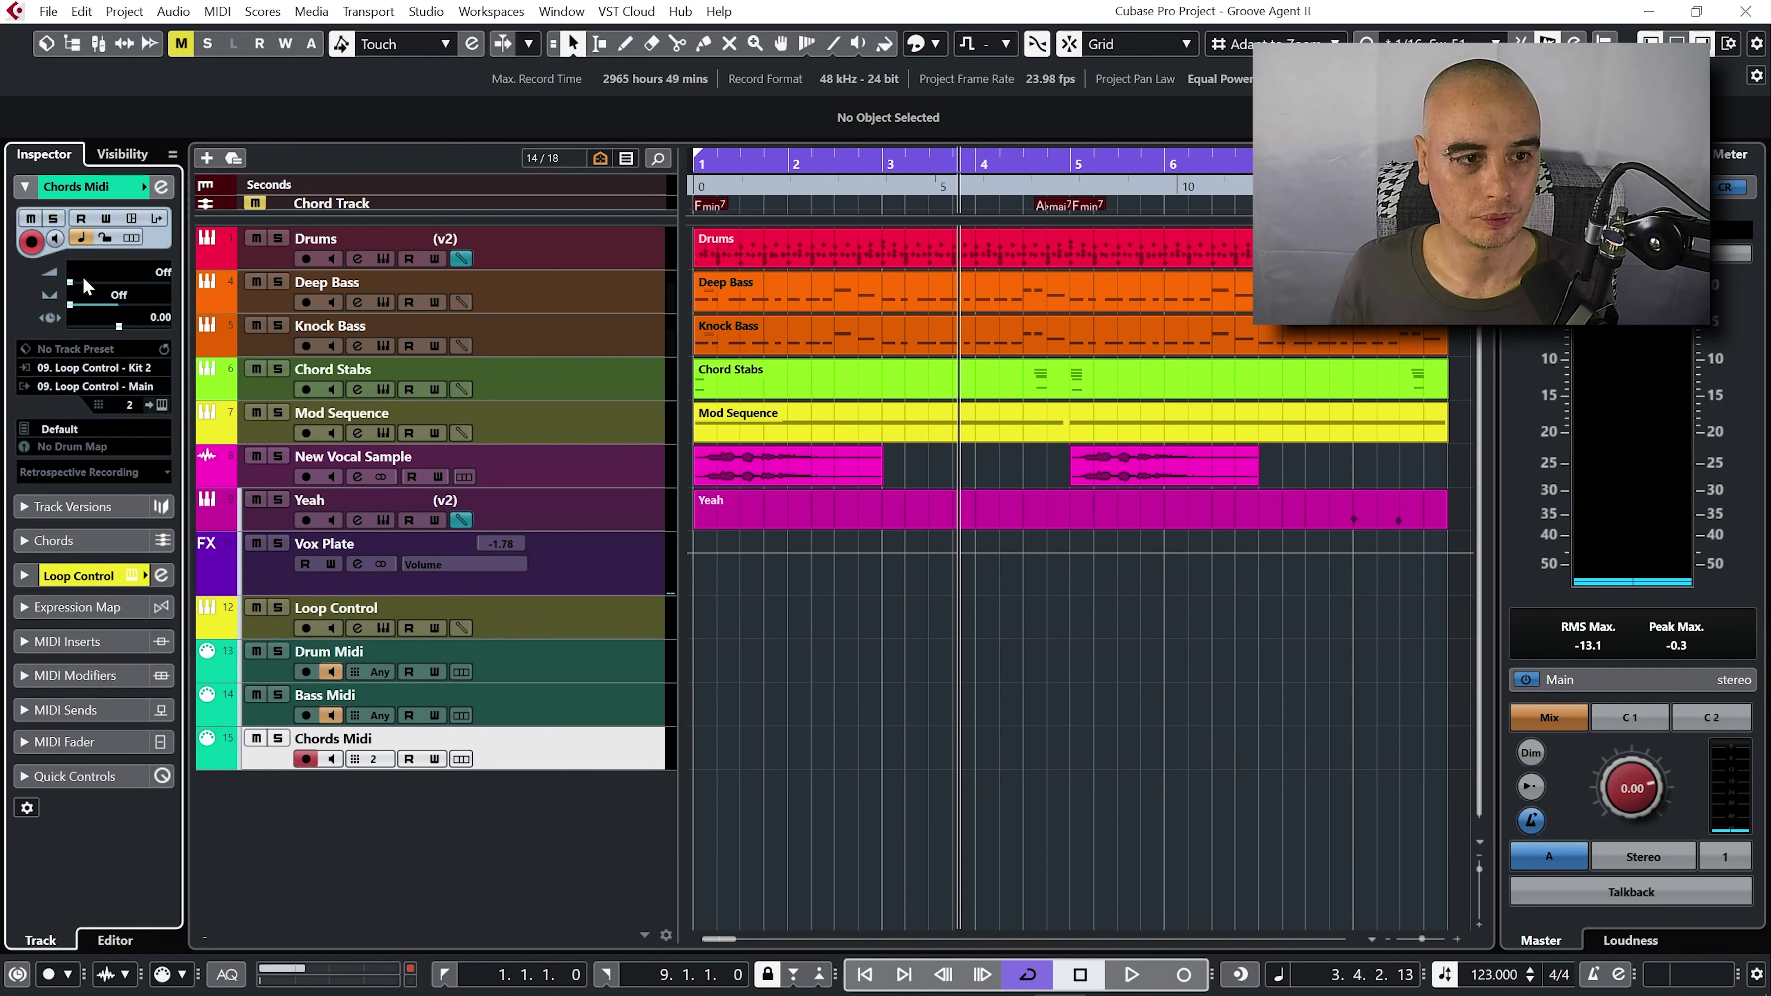
pyautogui.click(105, 366)
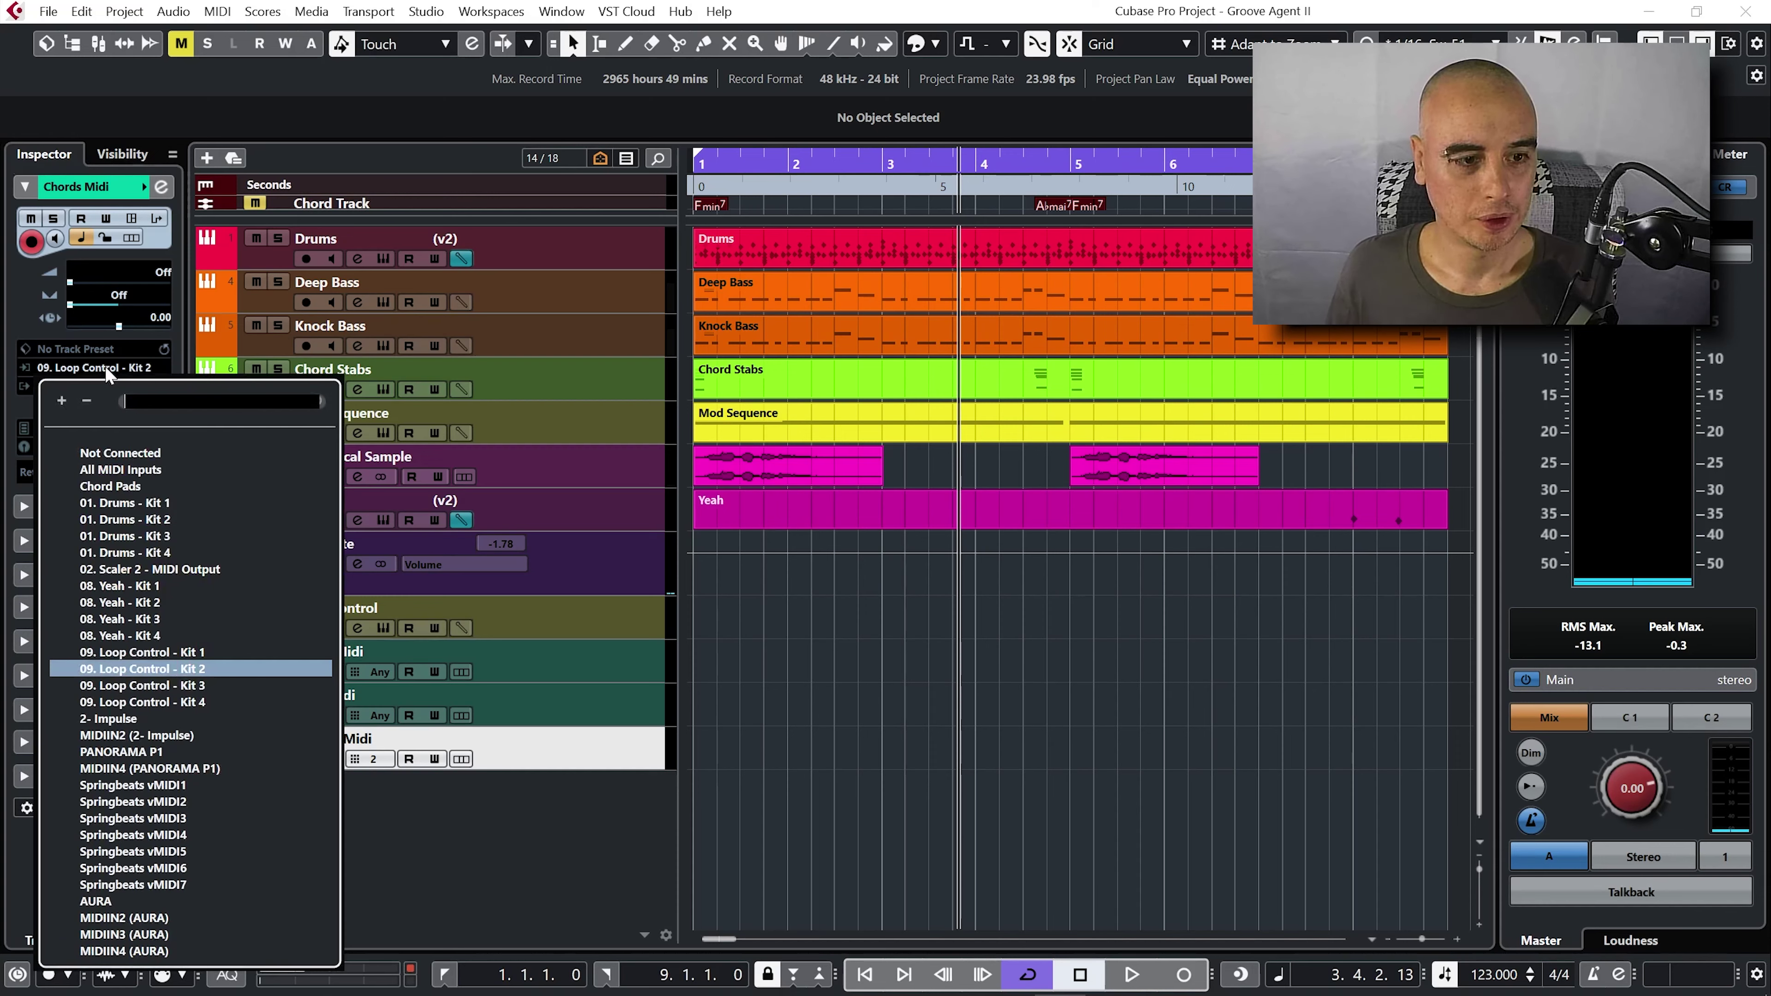
pyautogui.click(132, 685)
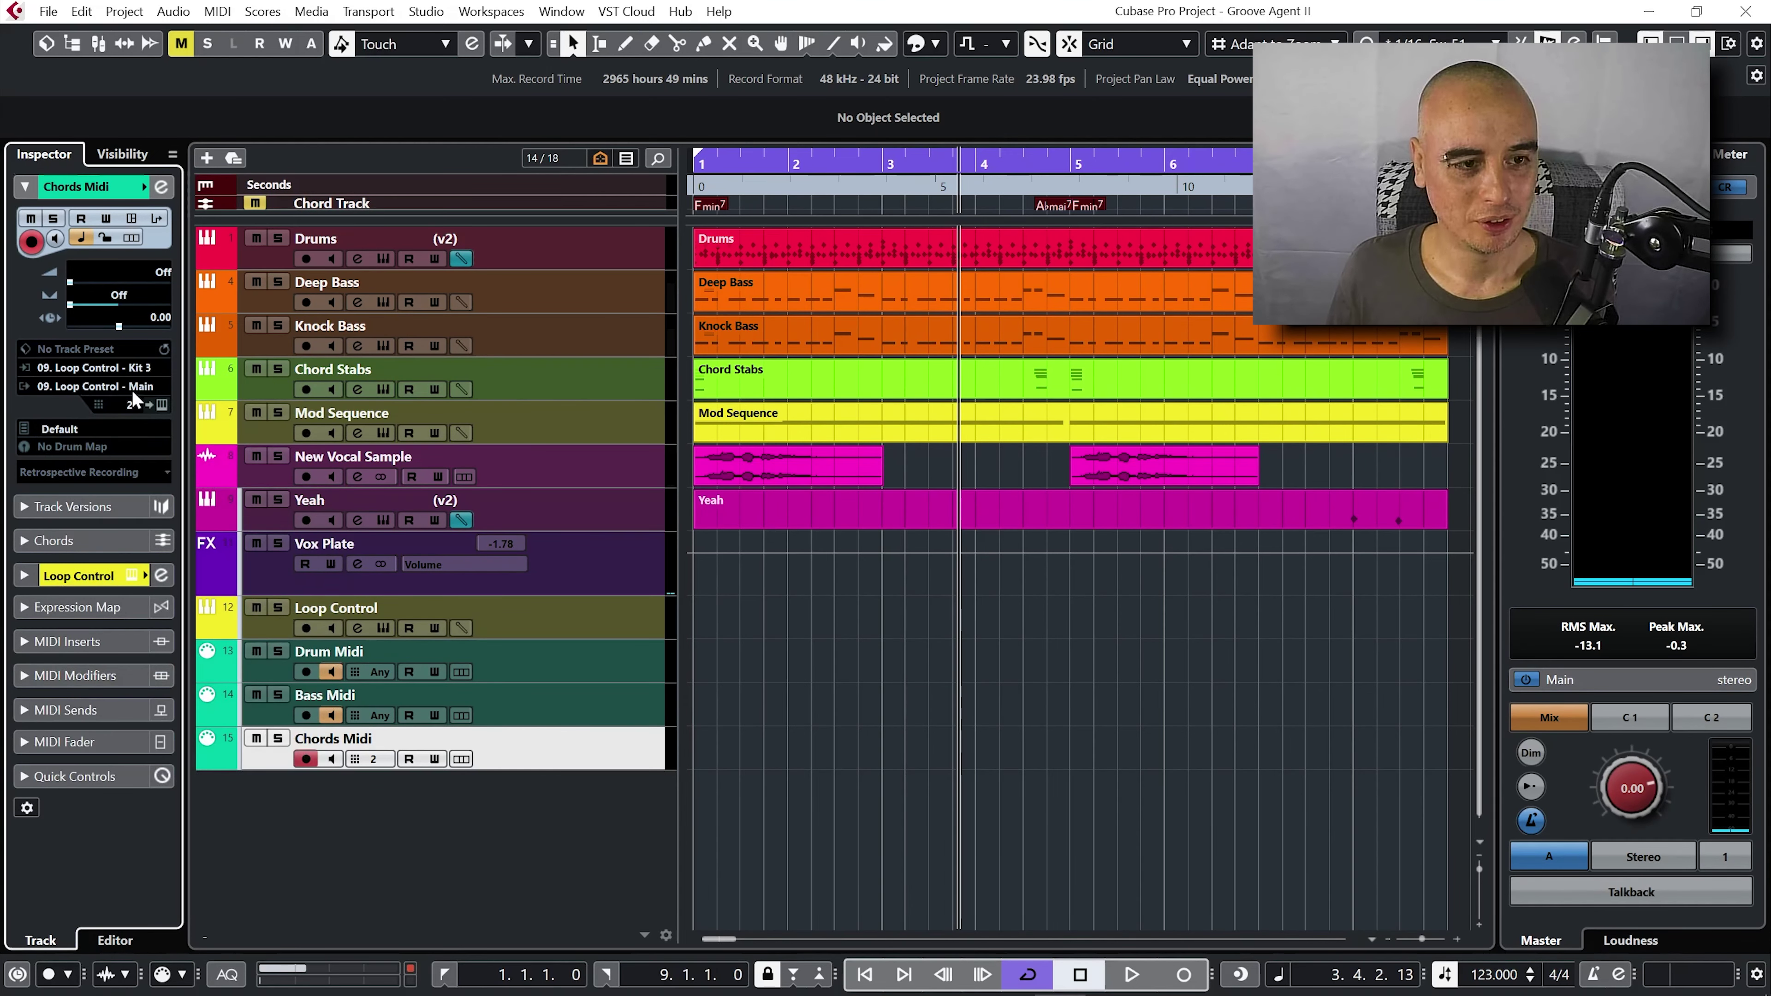
pyautogui.click(132, 388)
pyautogui.click(136, 469)
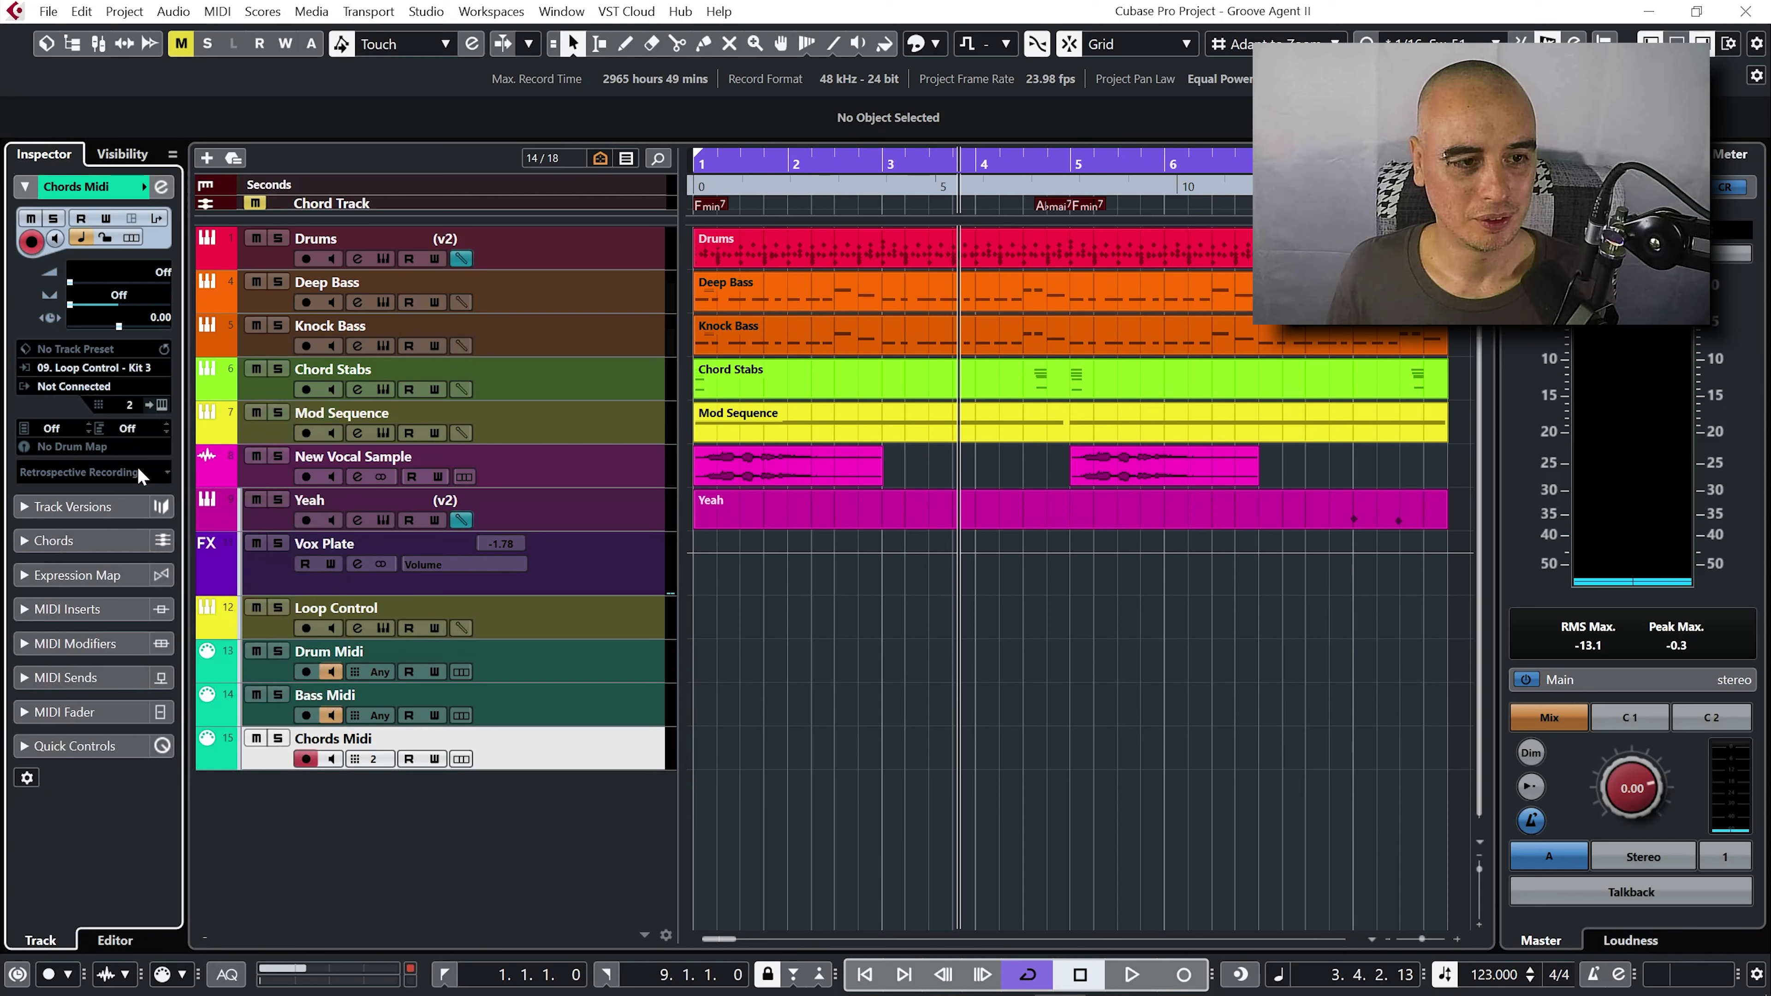
pyautogui.click(124, 411)
pyautogui.click(139, 316)
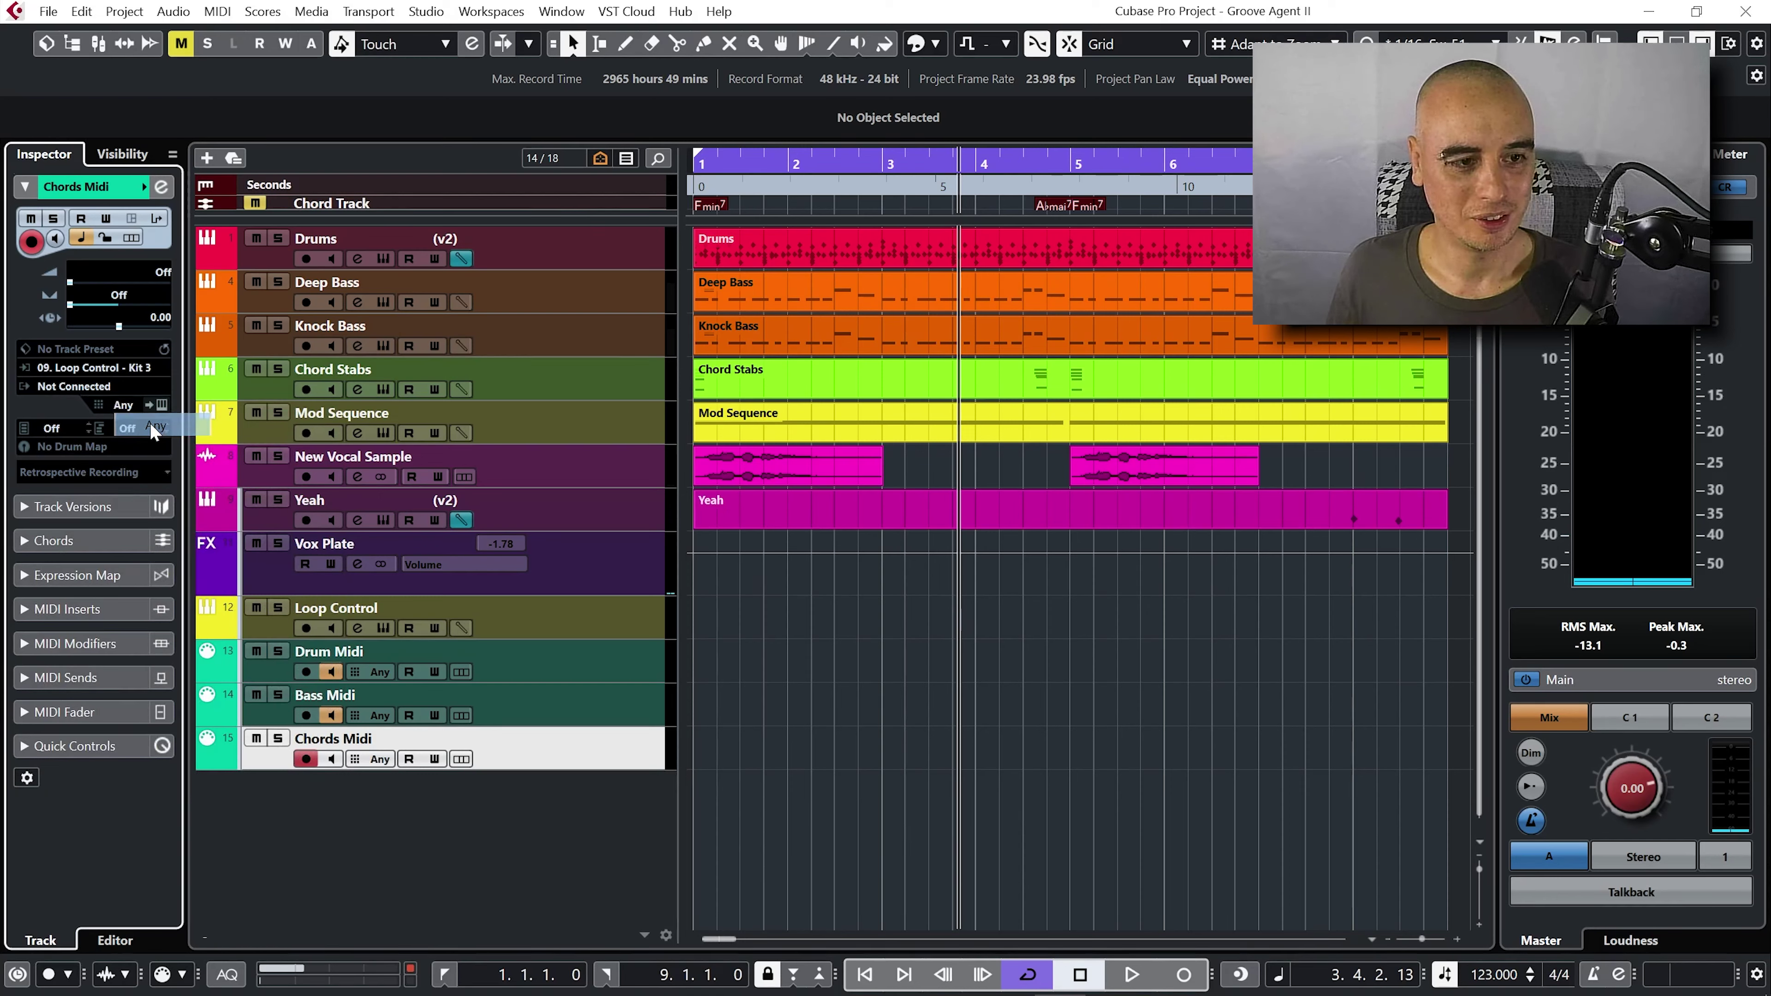
# - Route Chords Midi's first MIDI send to Chord Stabs - Midi In and enable monitoring on the track
pyautogui.click(24, 681)
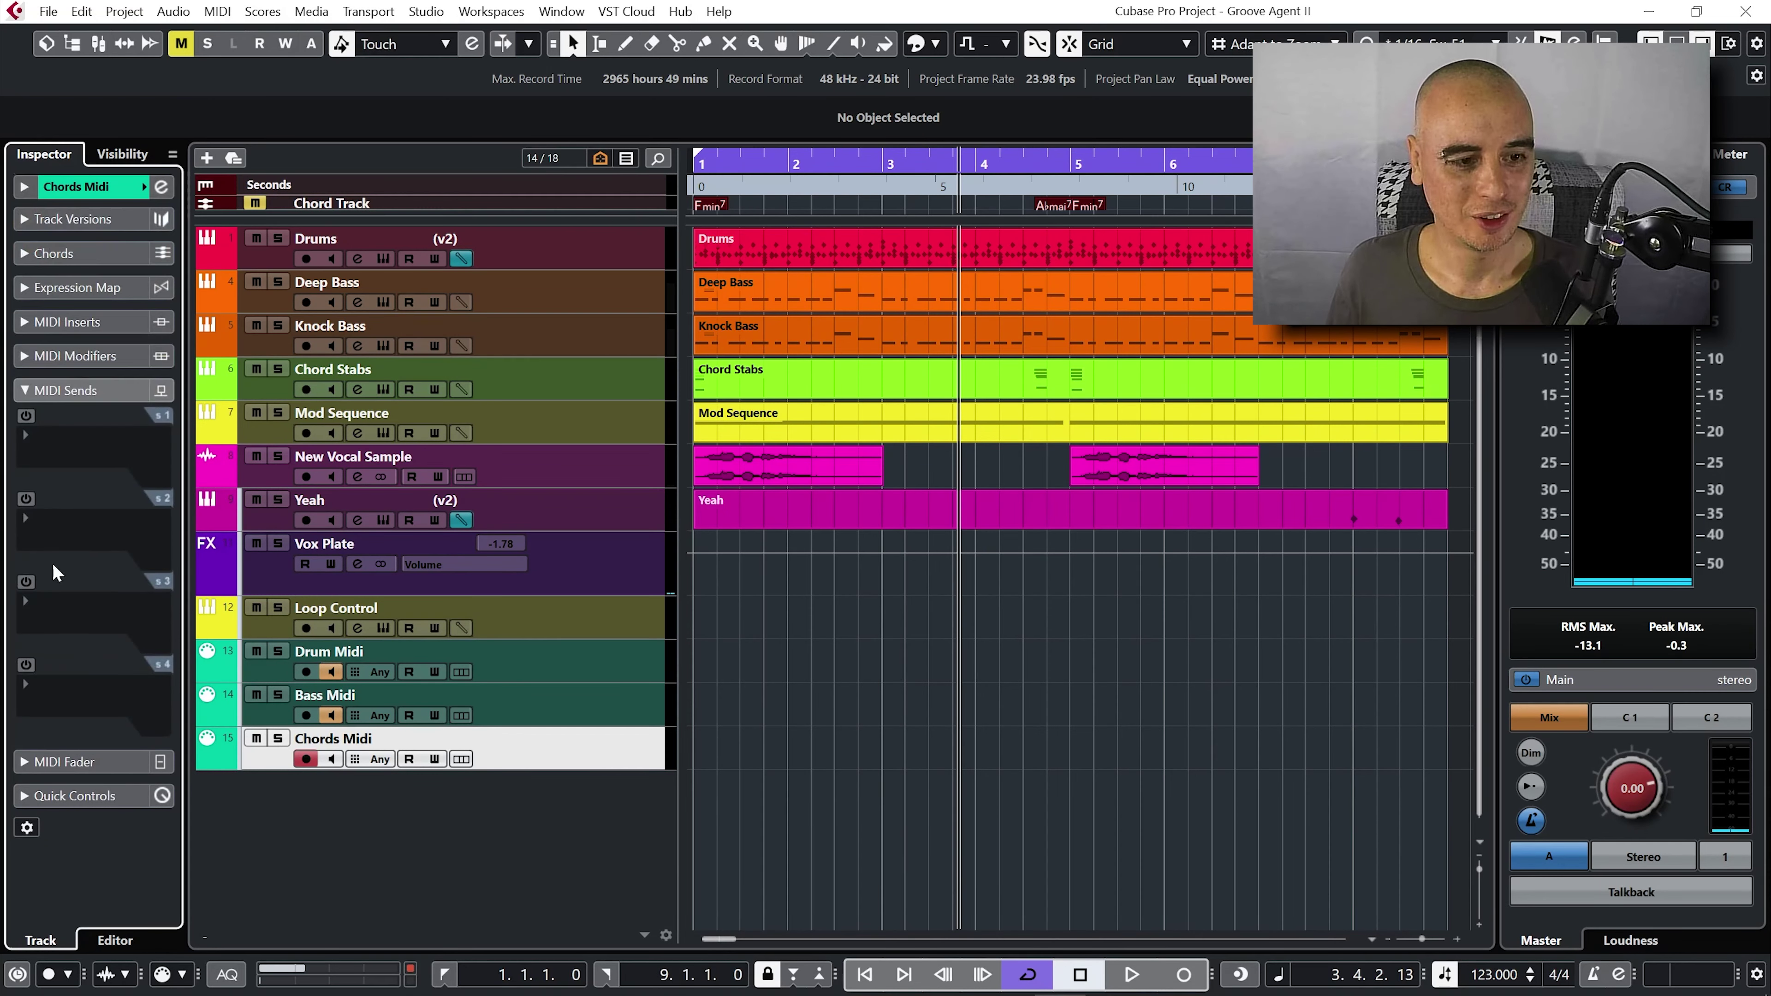
pyautogui.click(28, 418)
pyautogui.click(97, 456)
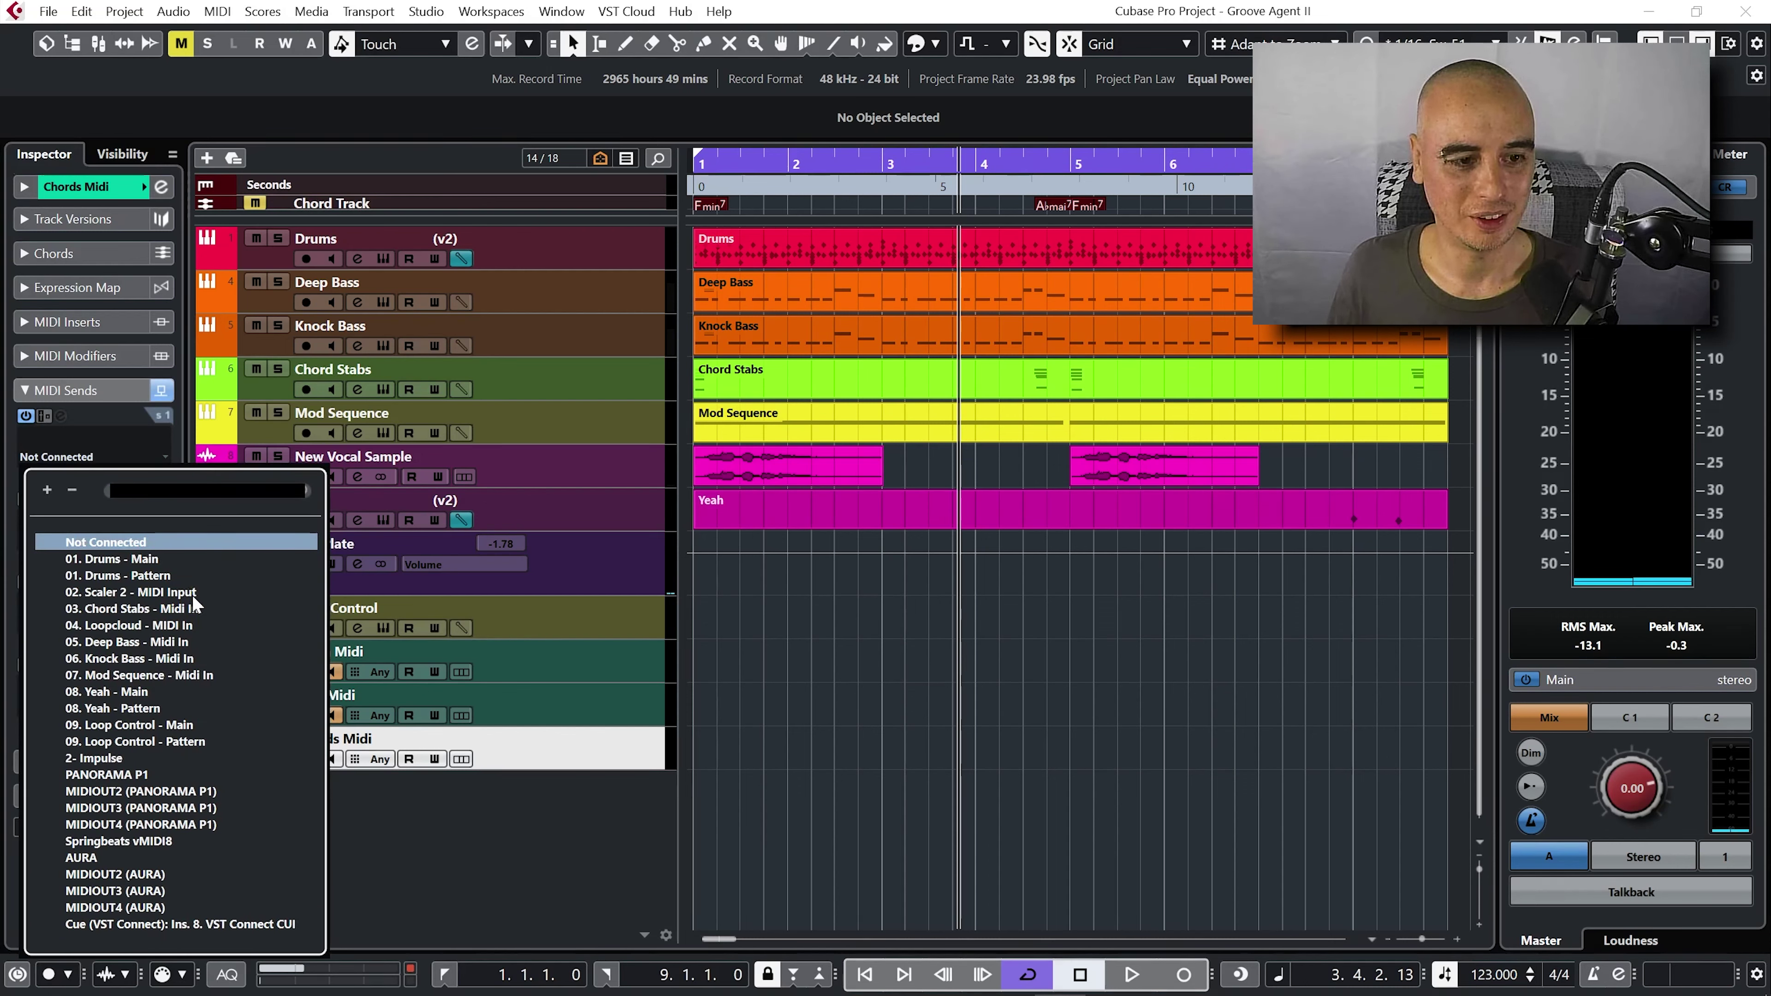
pyautogui.click(134, 608)
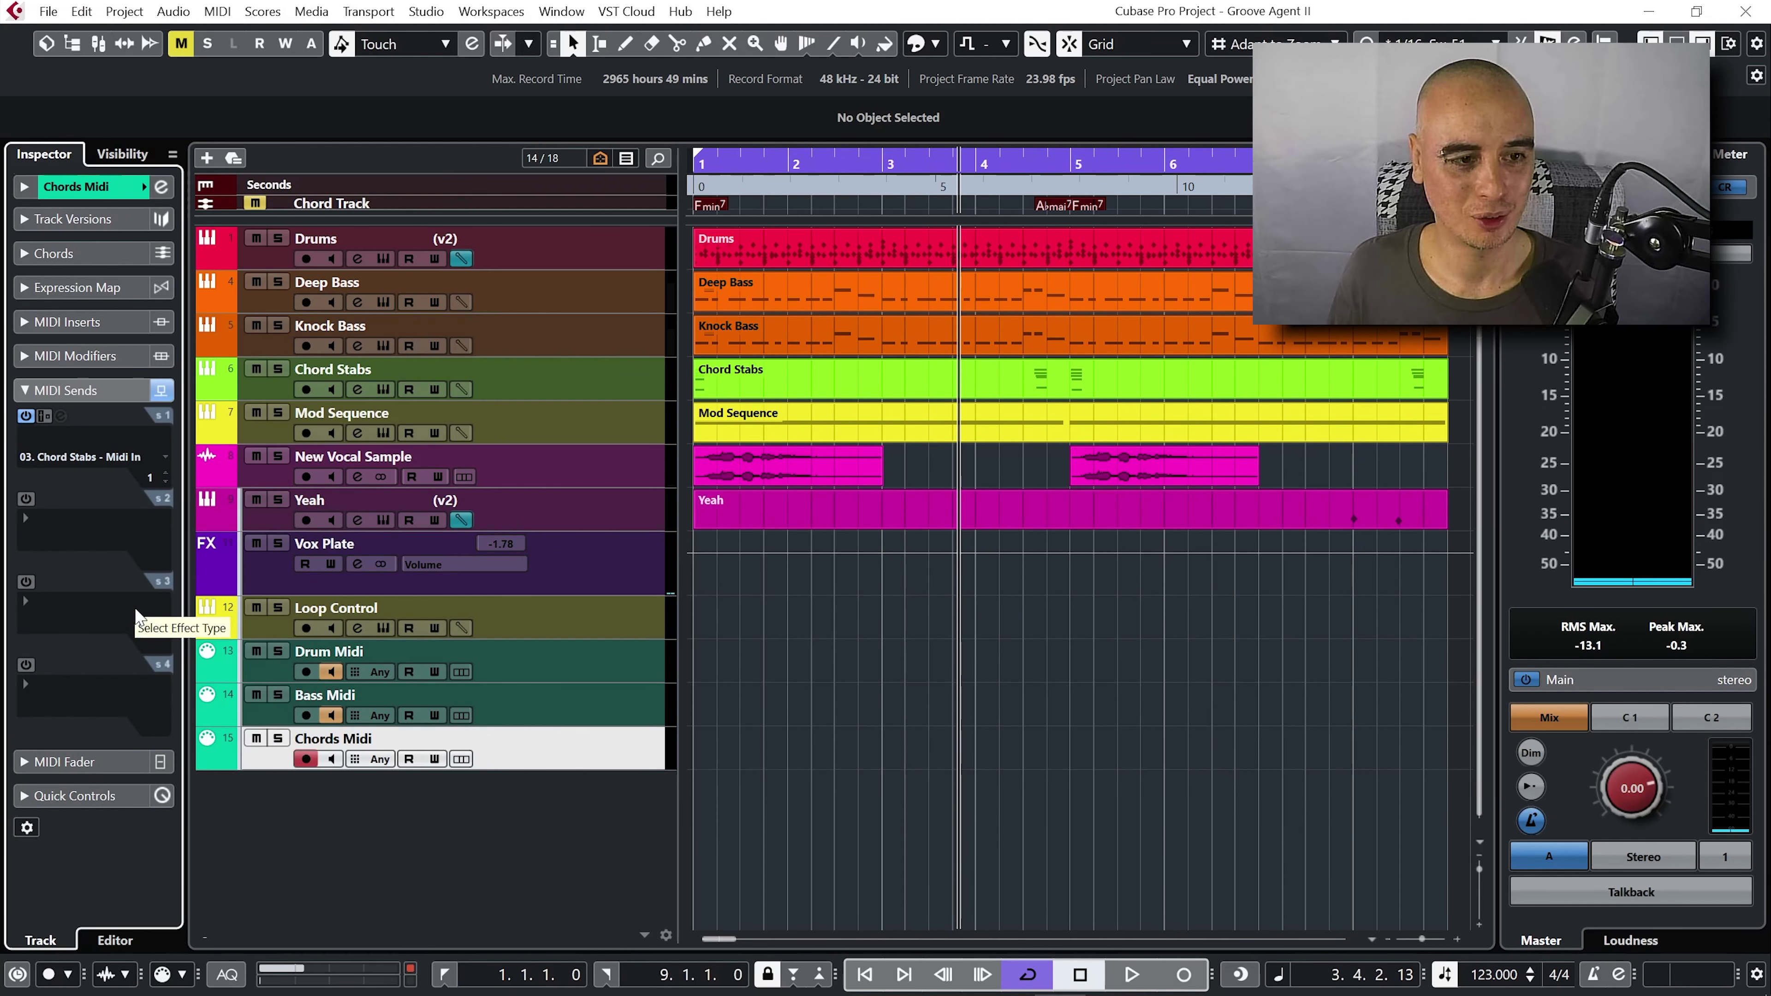
pyautogui.click(332, 760)
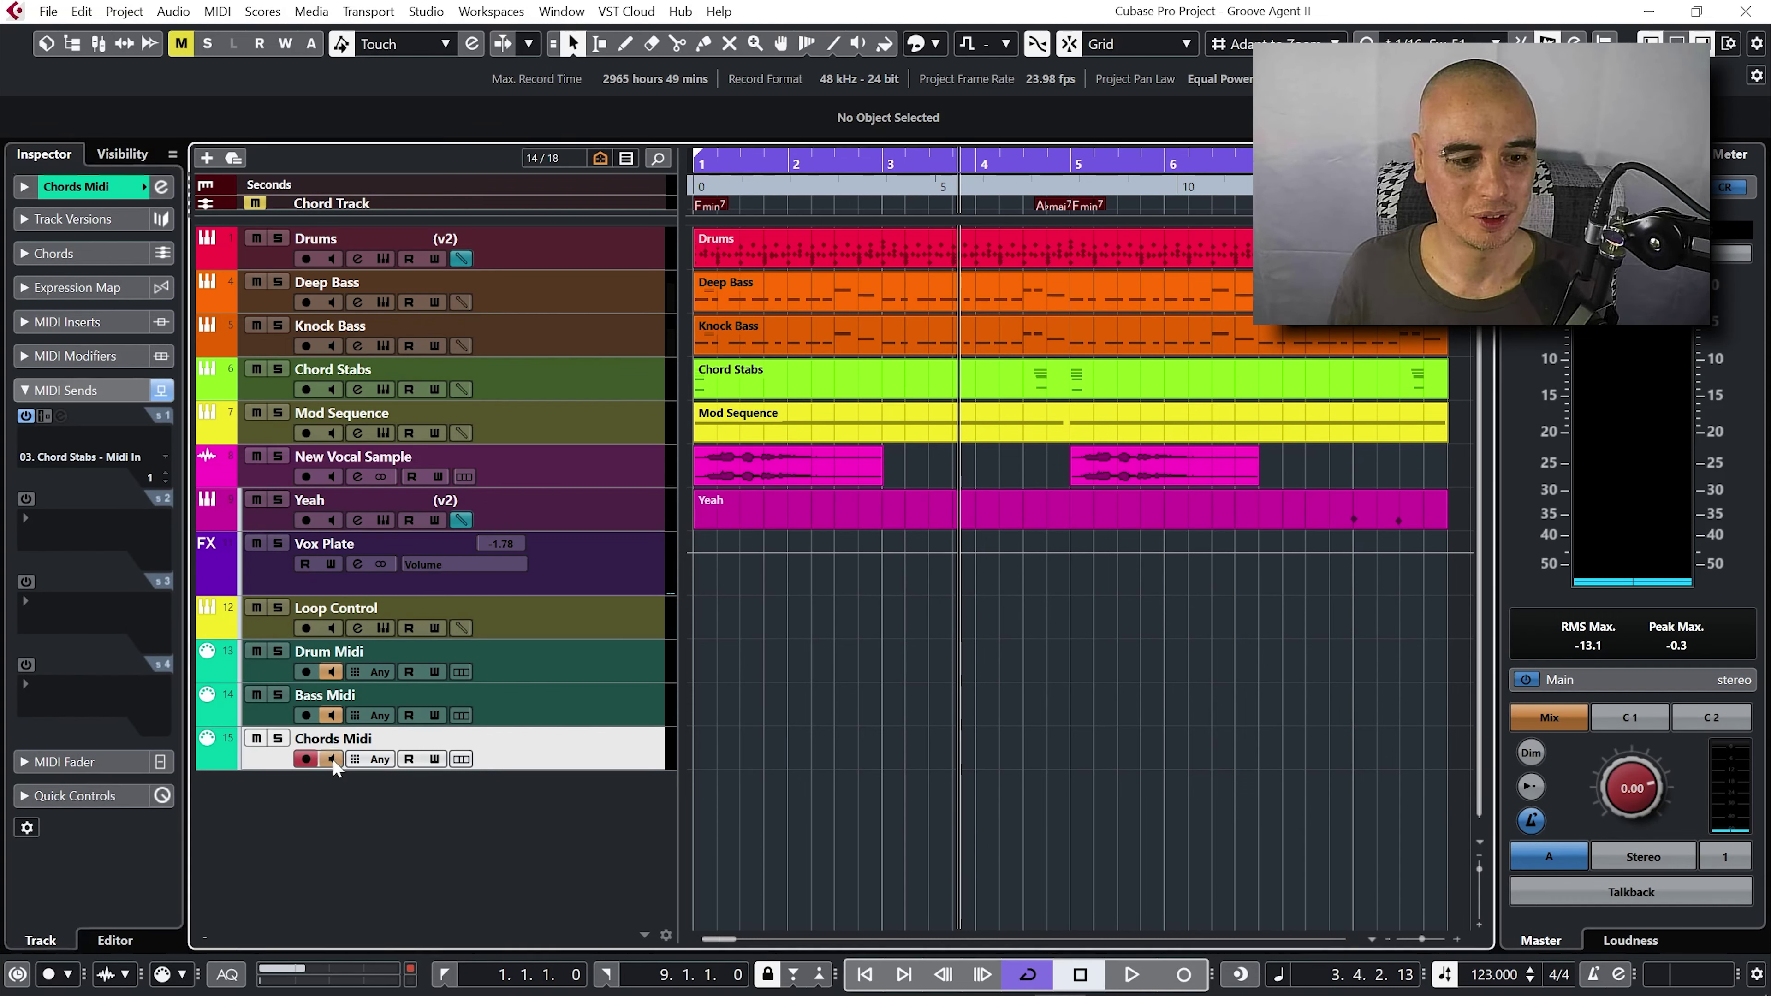
# - Select the Loop Control track and reopen its Groove Agent window clear of the track list
pyautogui.click(558, 636)
pyautogui.click(409, 629)
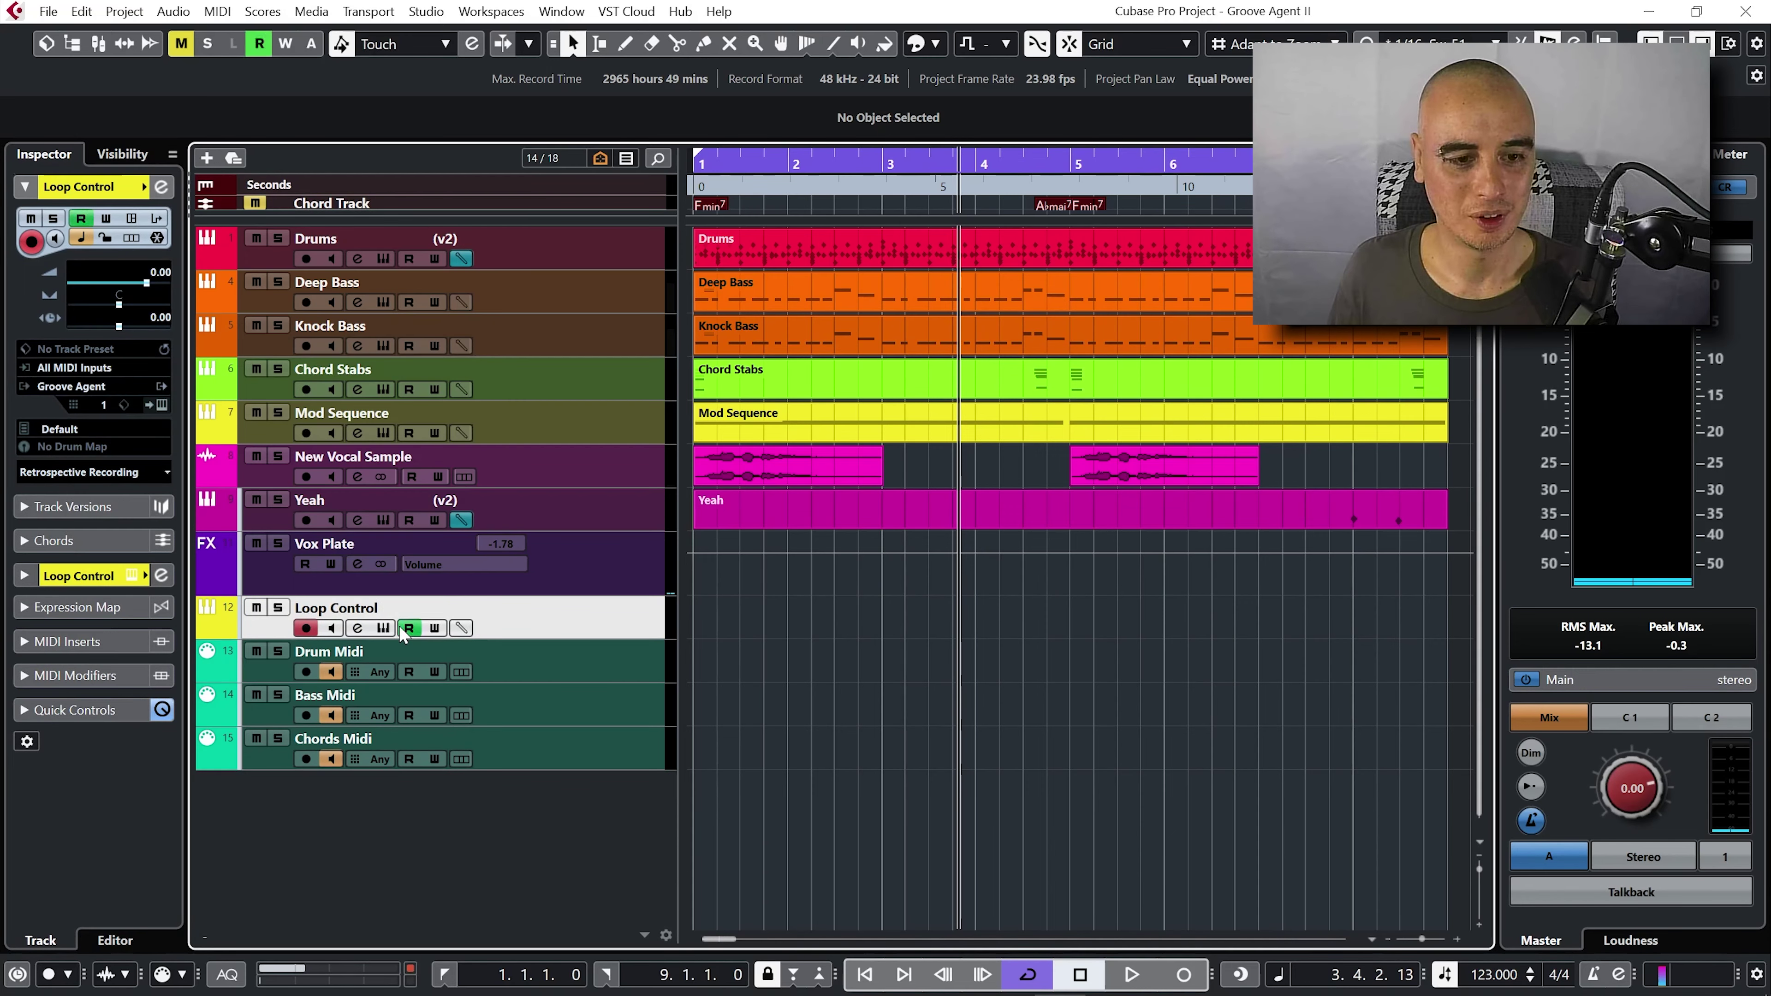
pyautogui.click(409, 628)
pyautogui.click(382, 629)
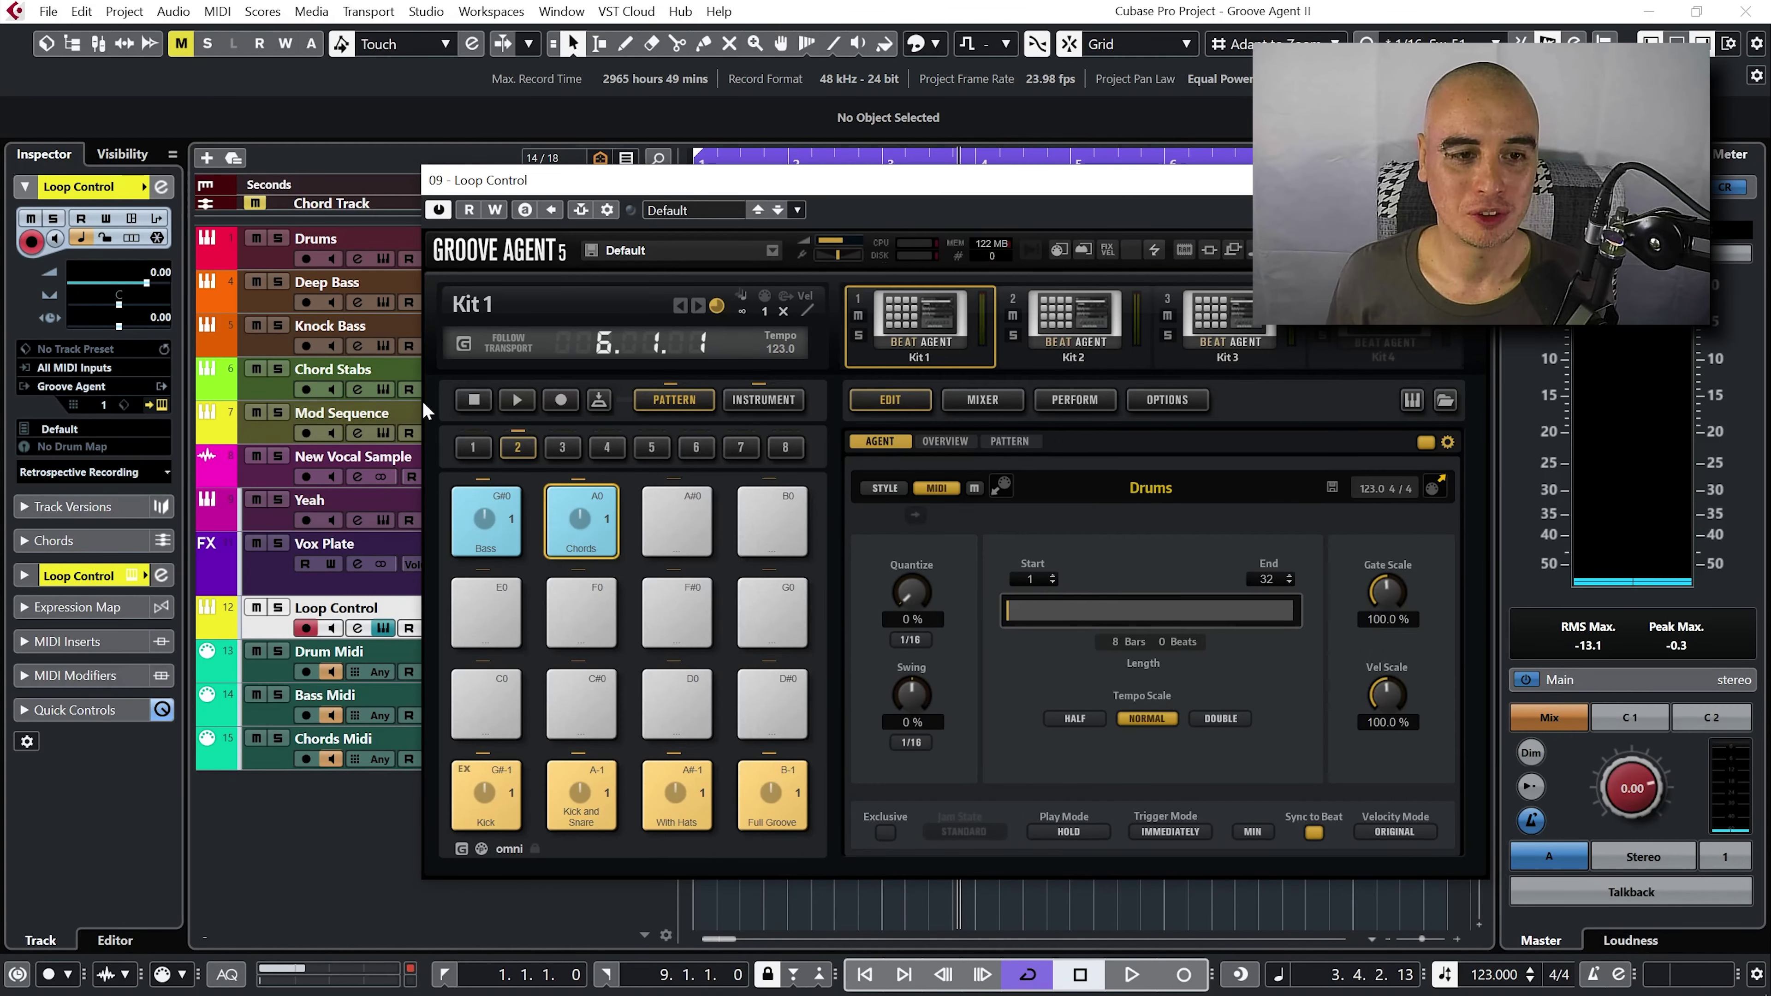
pyautogui.moveTo(805, 194); pyautogui.dragTo(1018, 170)
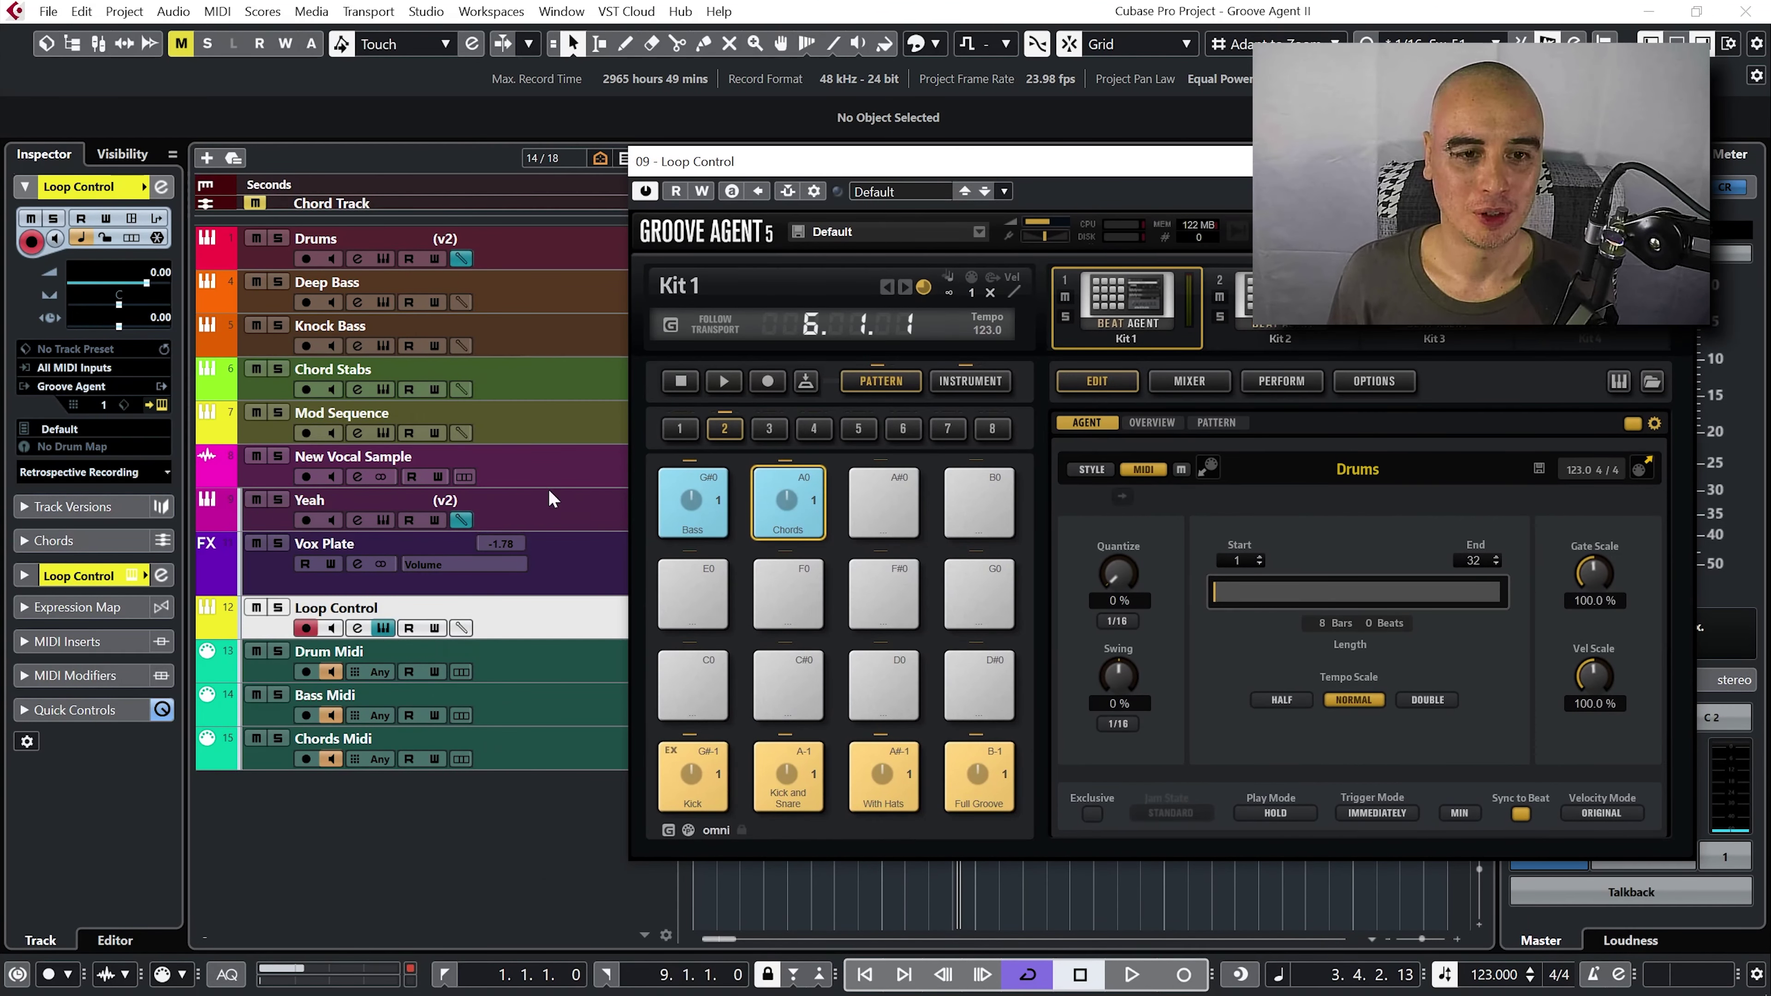
# - Select the Mod Sequence track, then select Groove Agent's empty Kit 4 slot and show the browser for it
pyautogui.click(537, 441)
pyautogui.moveTo(908, 171); pyautogui.dragTo(645, 275)
pyautogui.click(1317, 415)
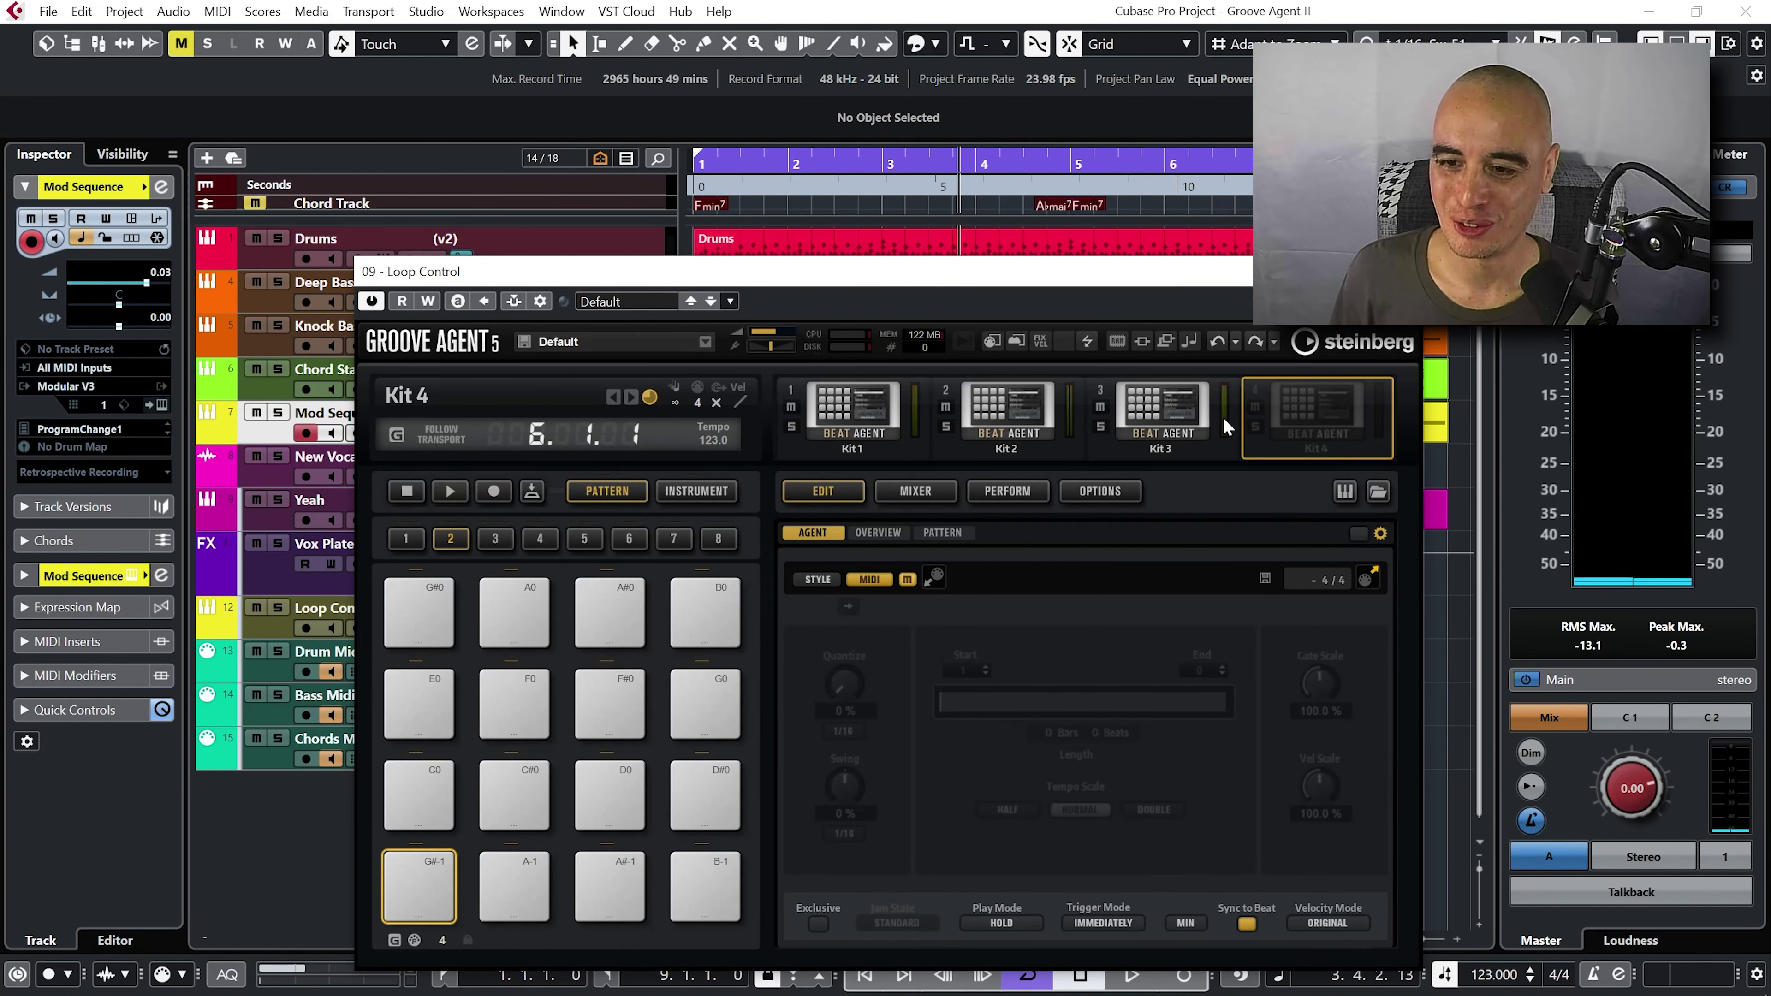
pyautogui.click(1379, 490)
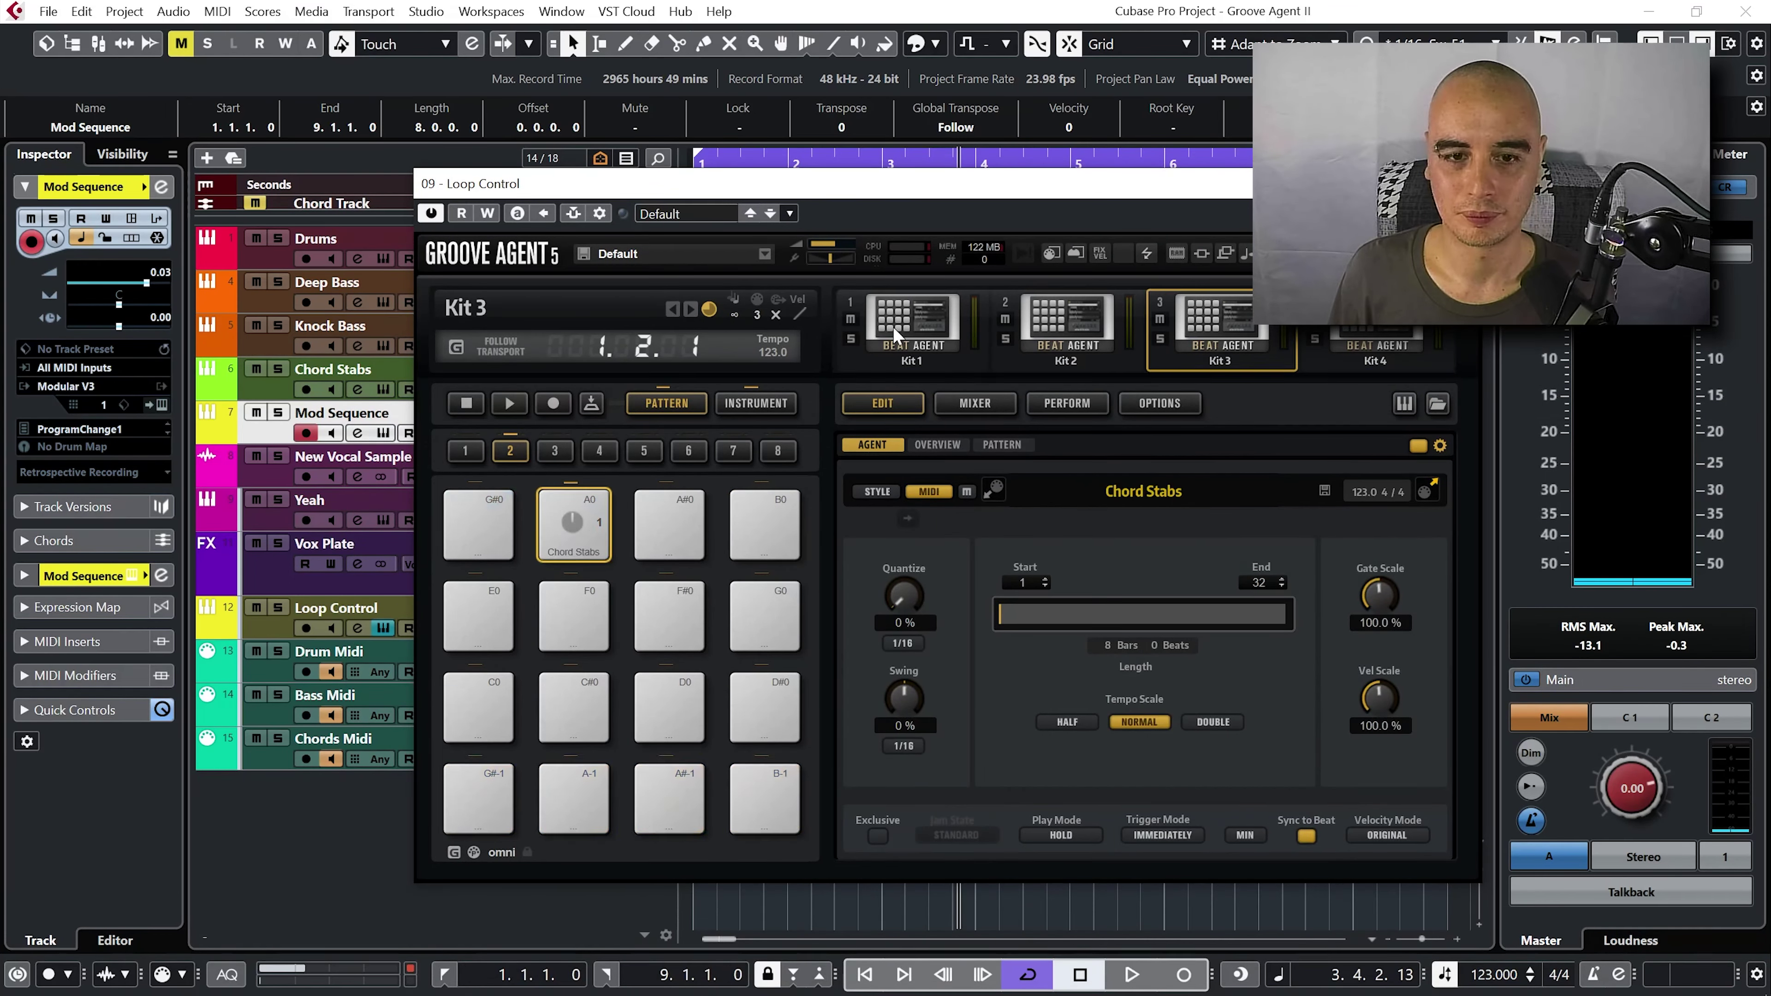
# - Return to Kit 1, add a MIDI track named Mod Sequence Midi and reselect the Loop Control track
pyautogui.click(906, 324)
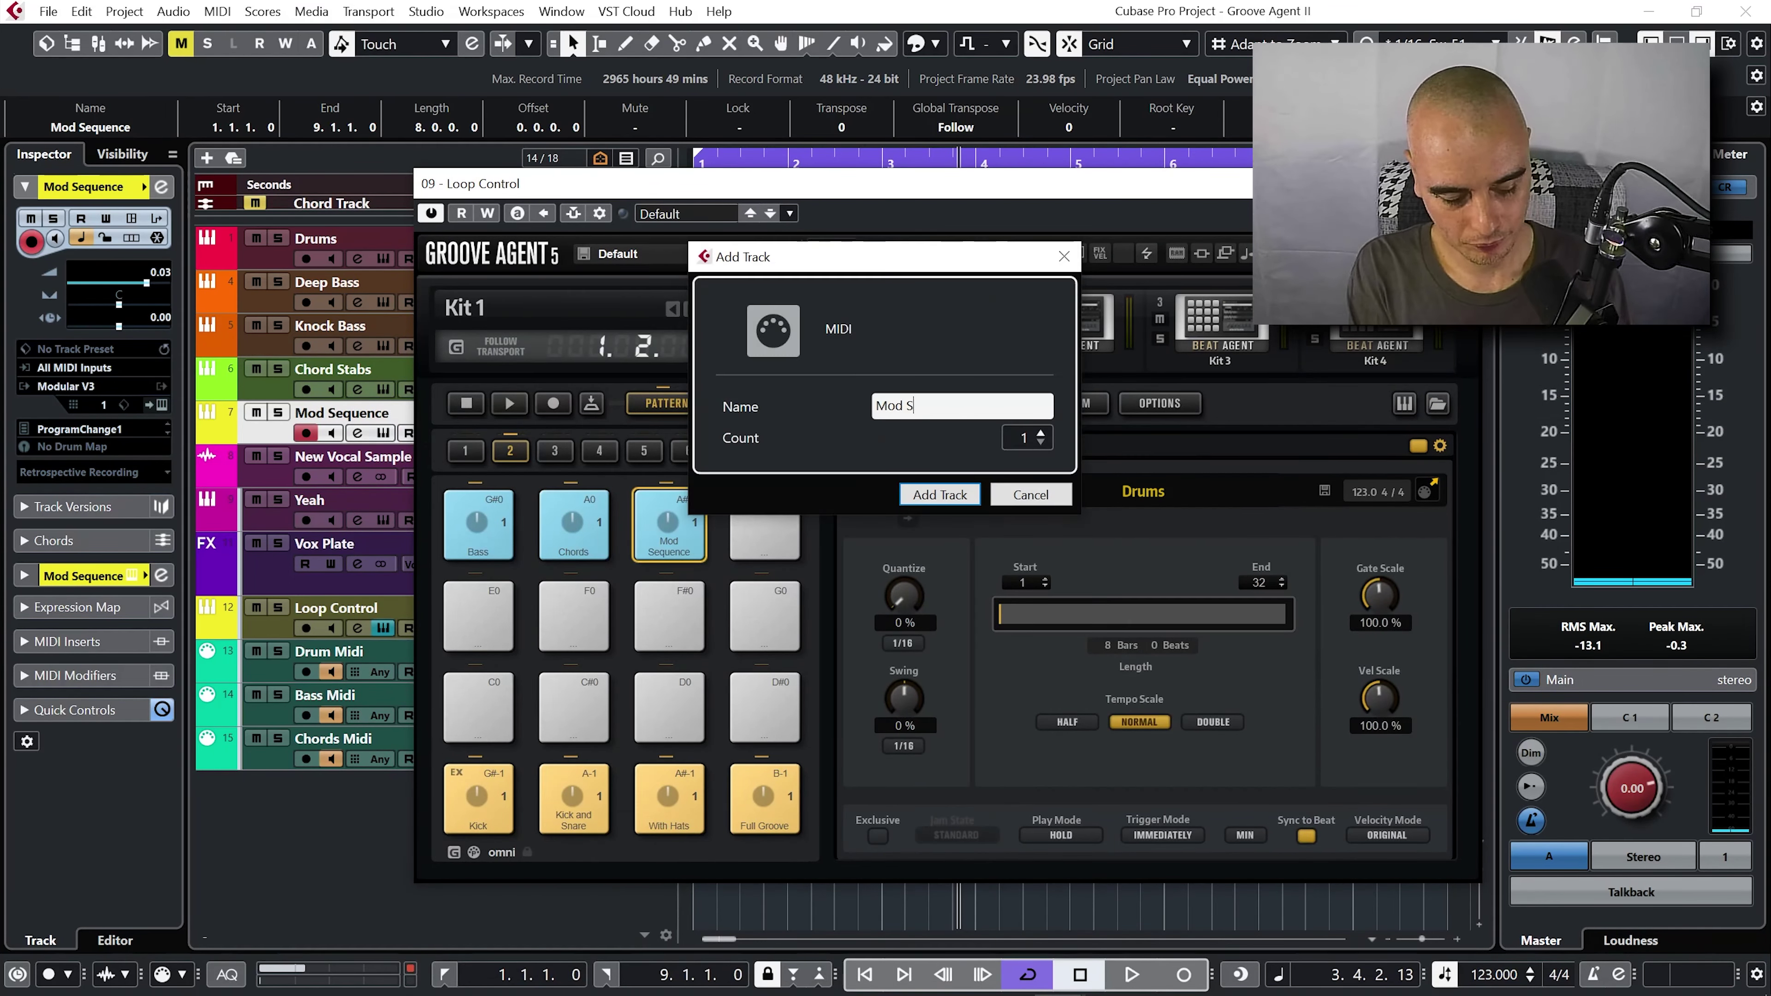
pyautogui.press('Return')
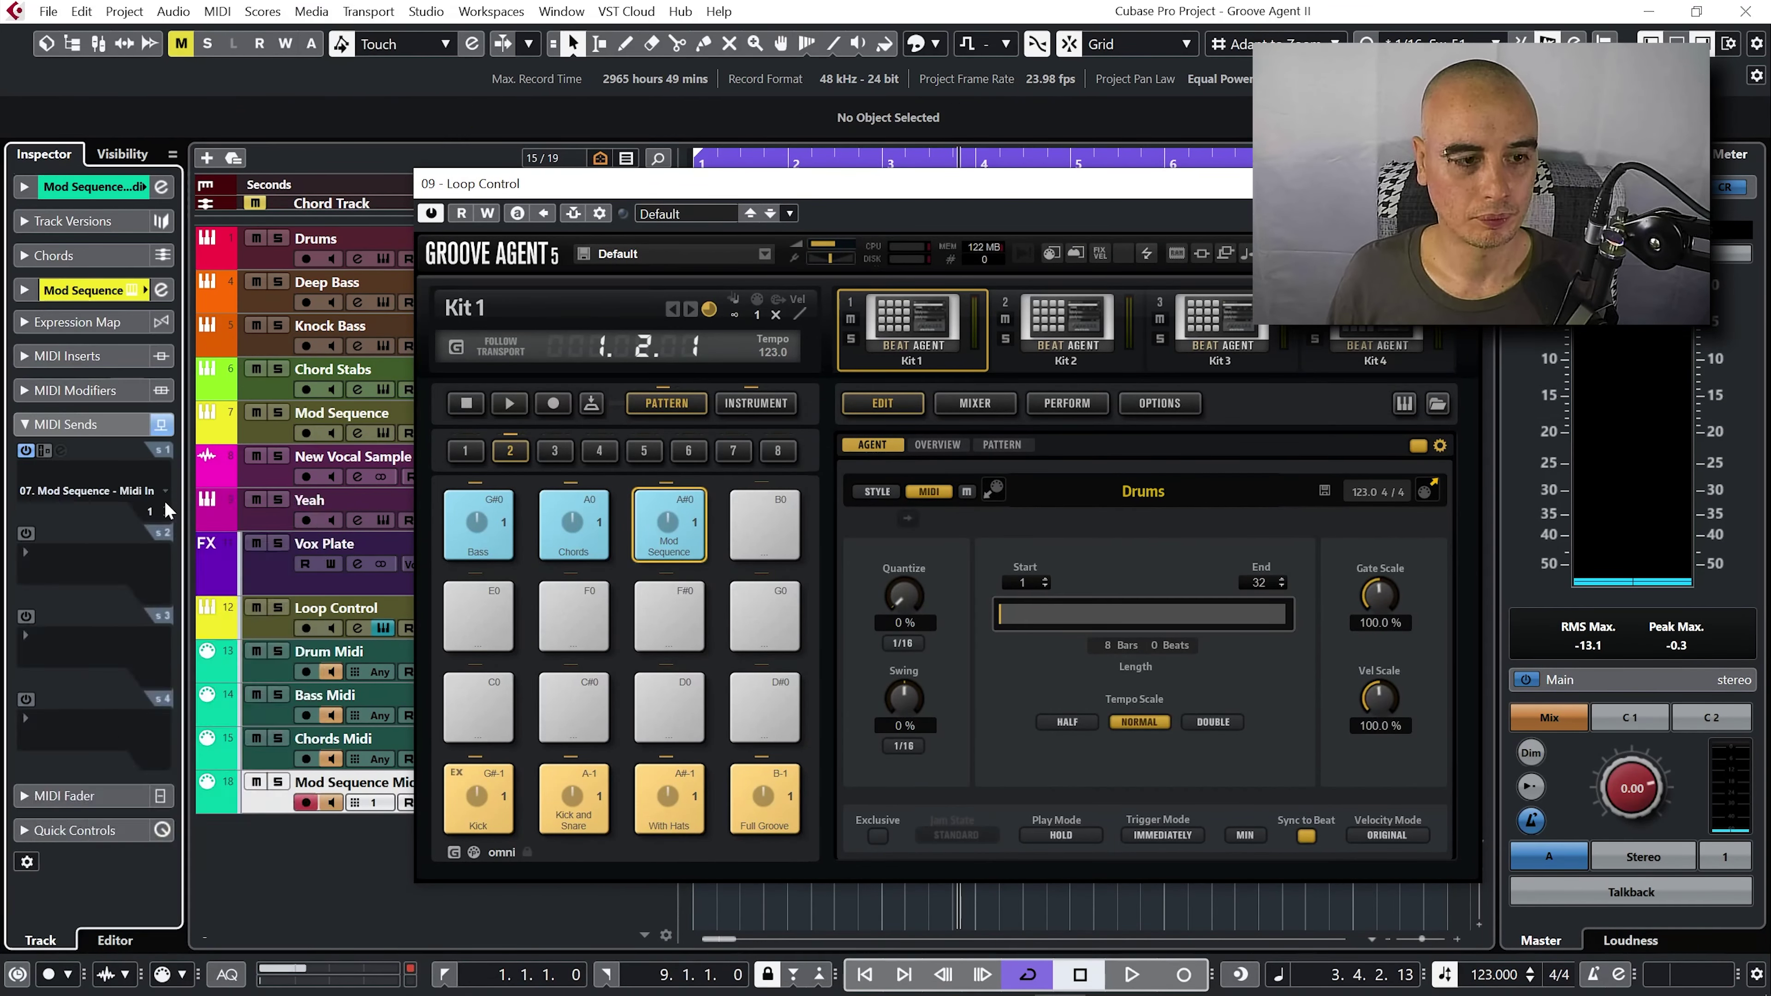
pyautogui.click(268, 632)
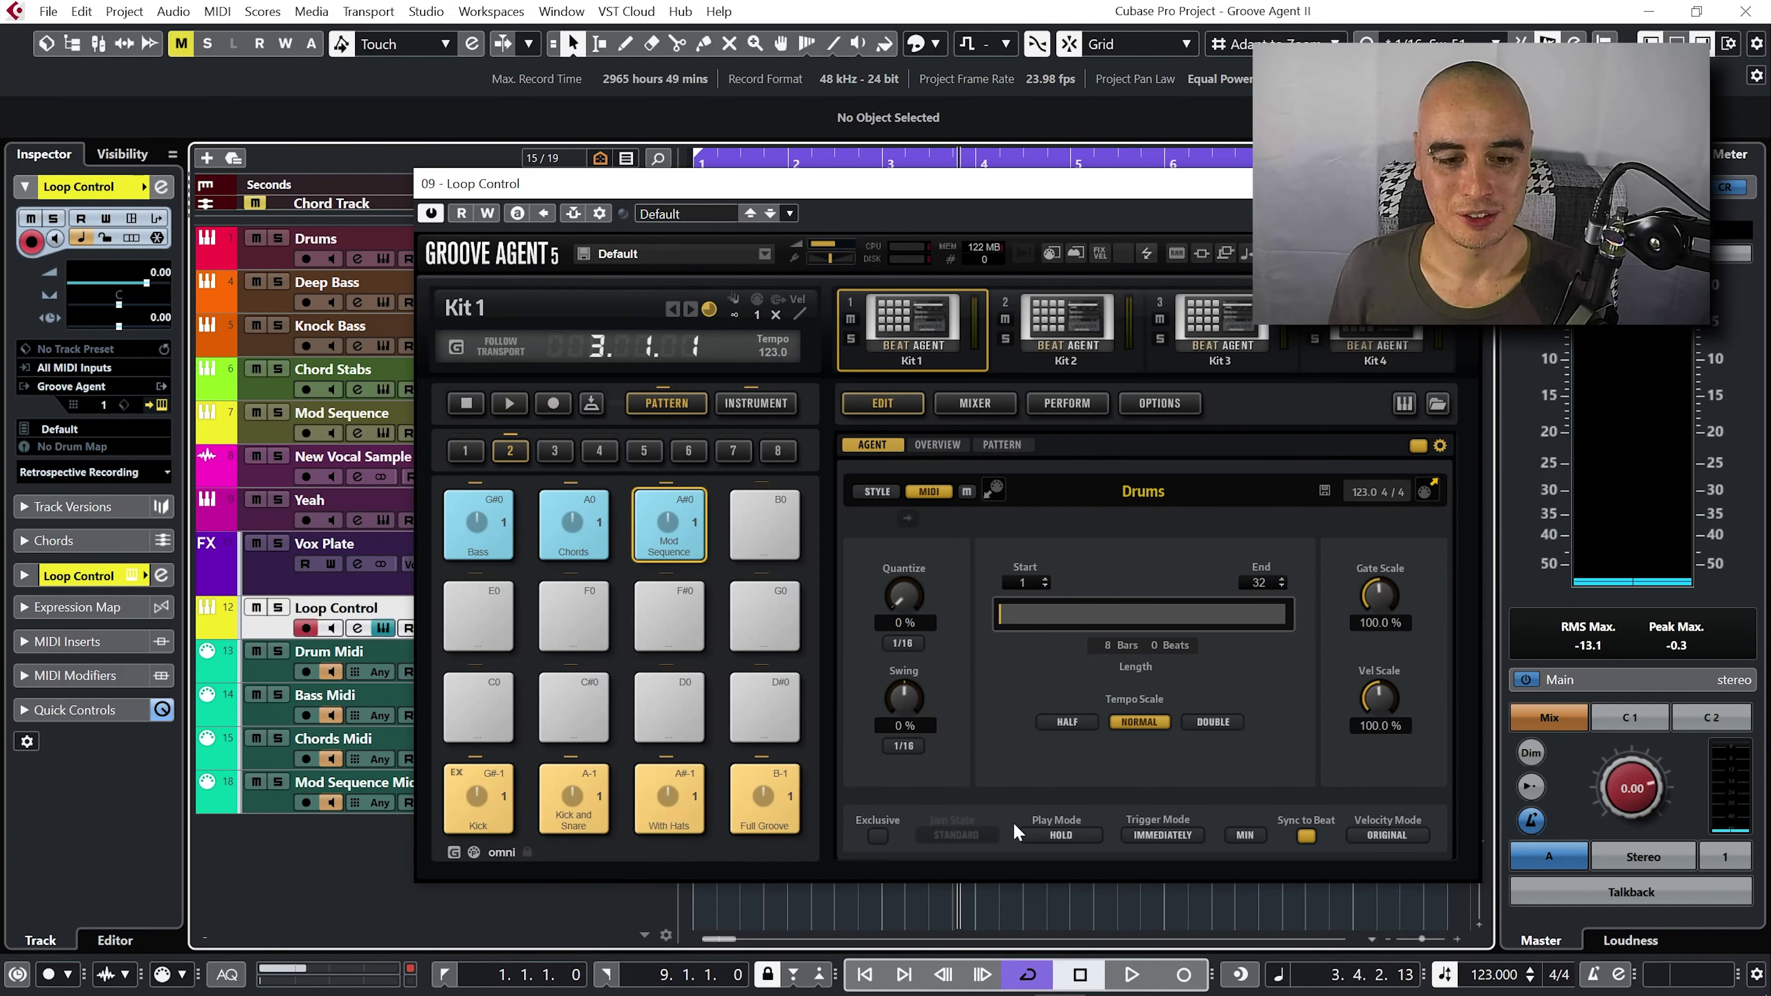
# - Show the style library in Groove Agent's browser and change its content filter from Percussion Agent Standard Kit
pyautogui.moveTo(776, 186); pyautogui.dragTo(517, 213)
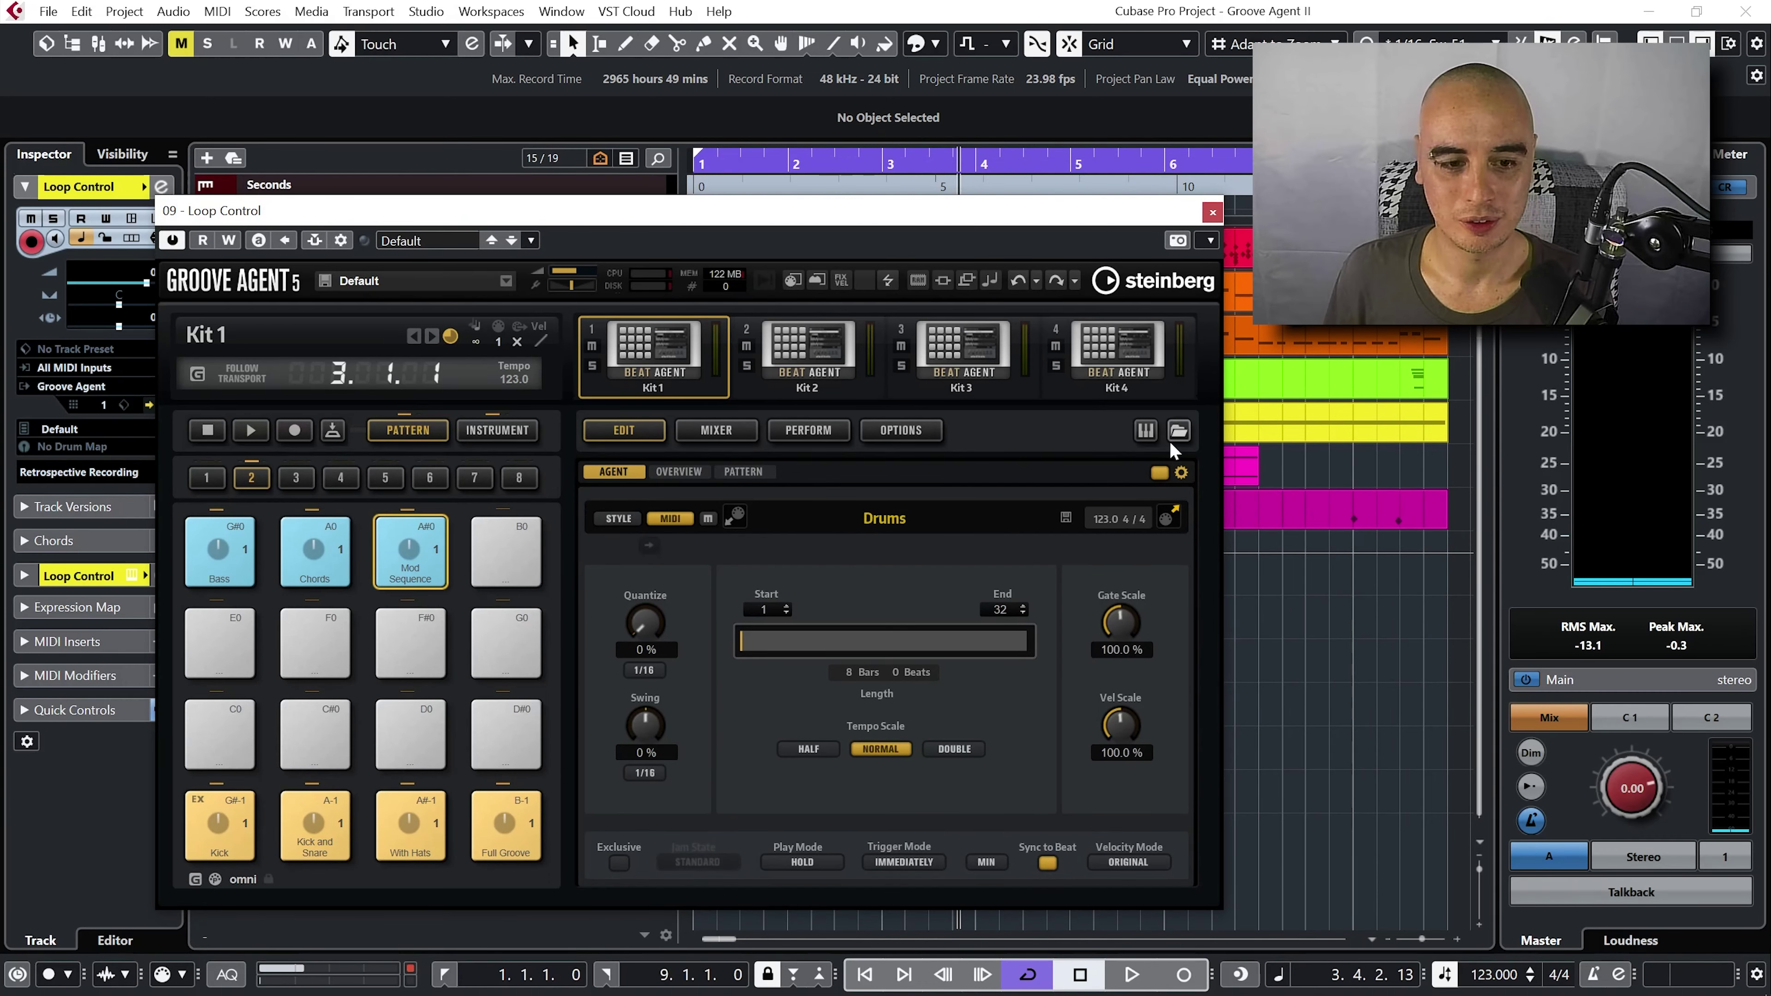
pyautogui.click(1179, 430)
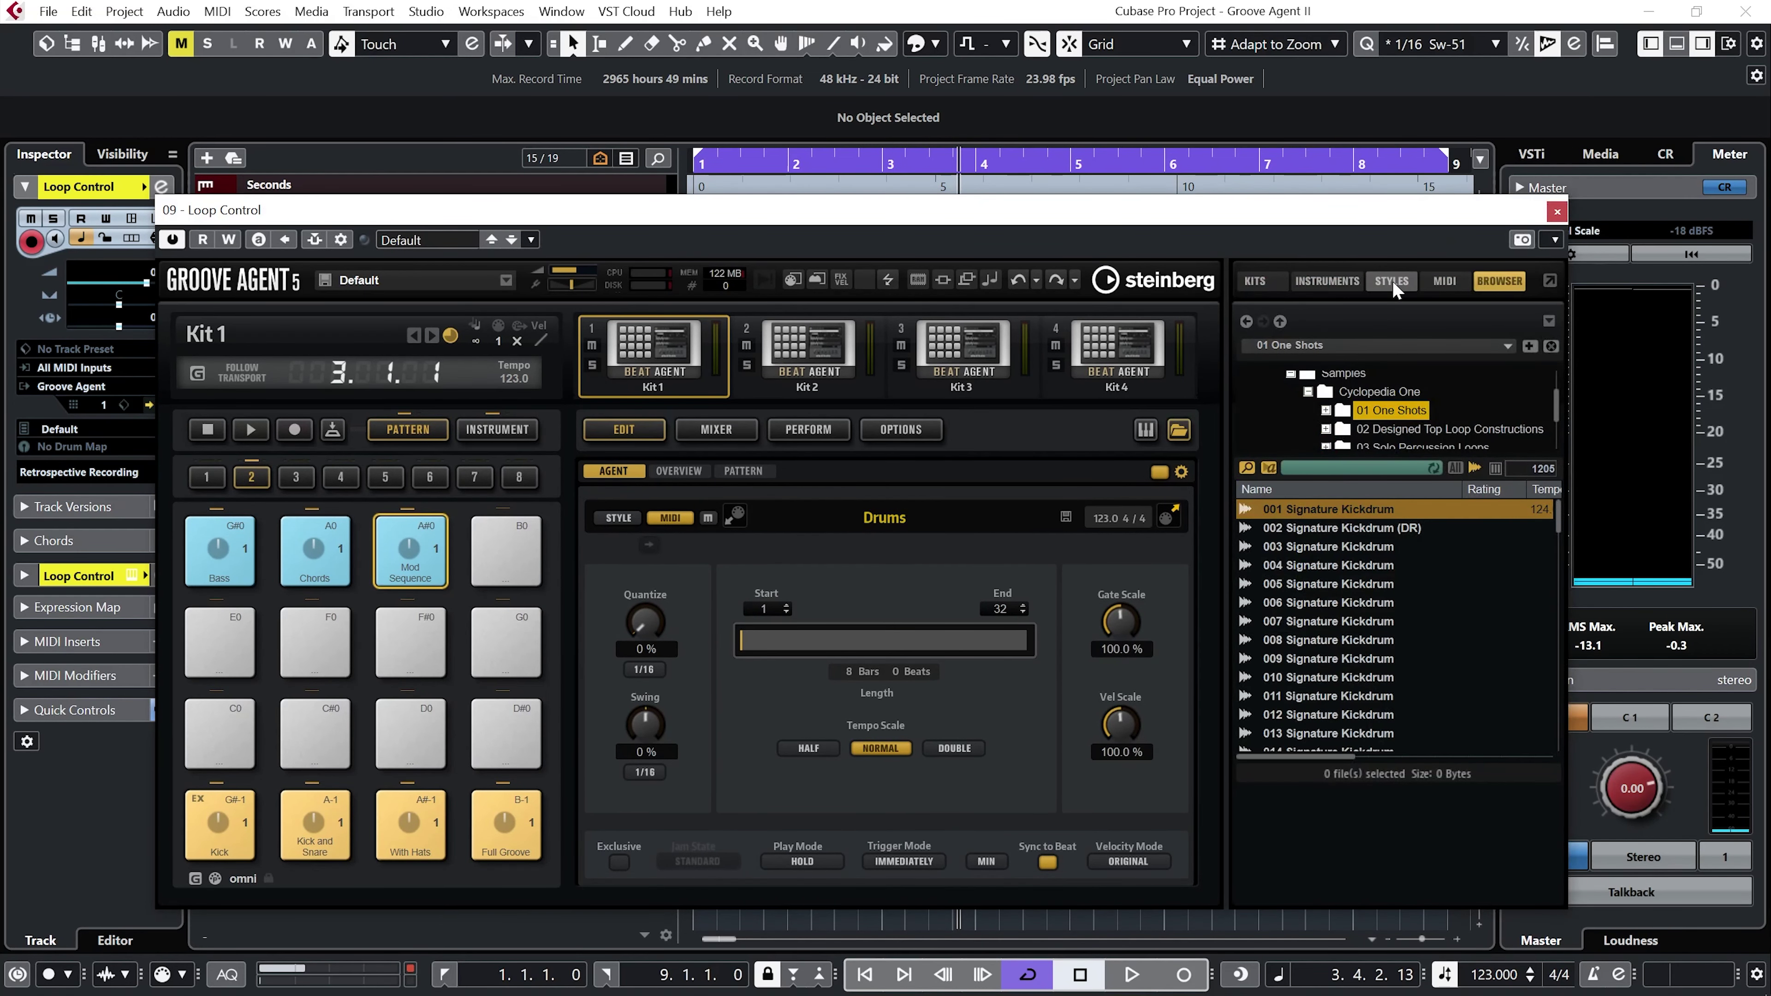
pyautogui.click(1392, 283)
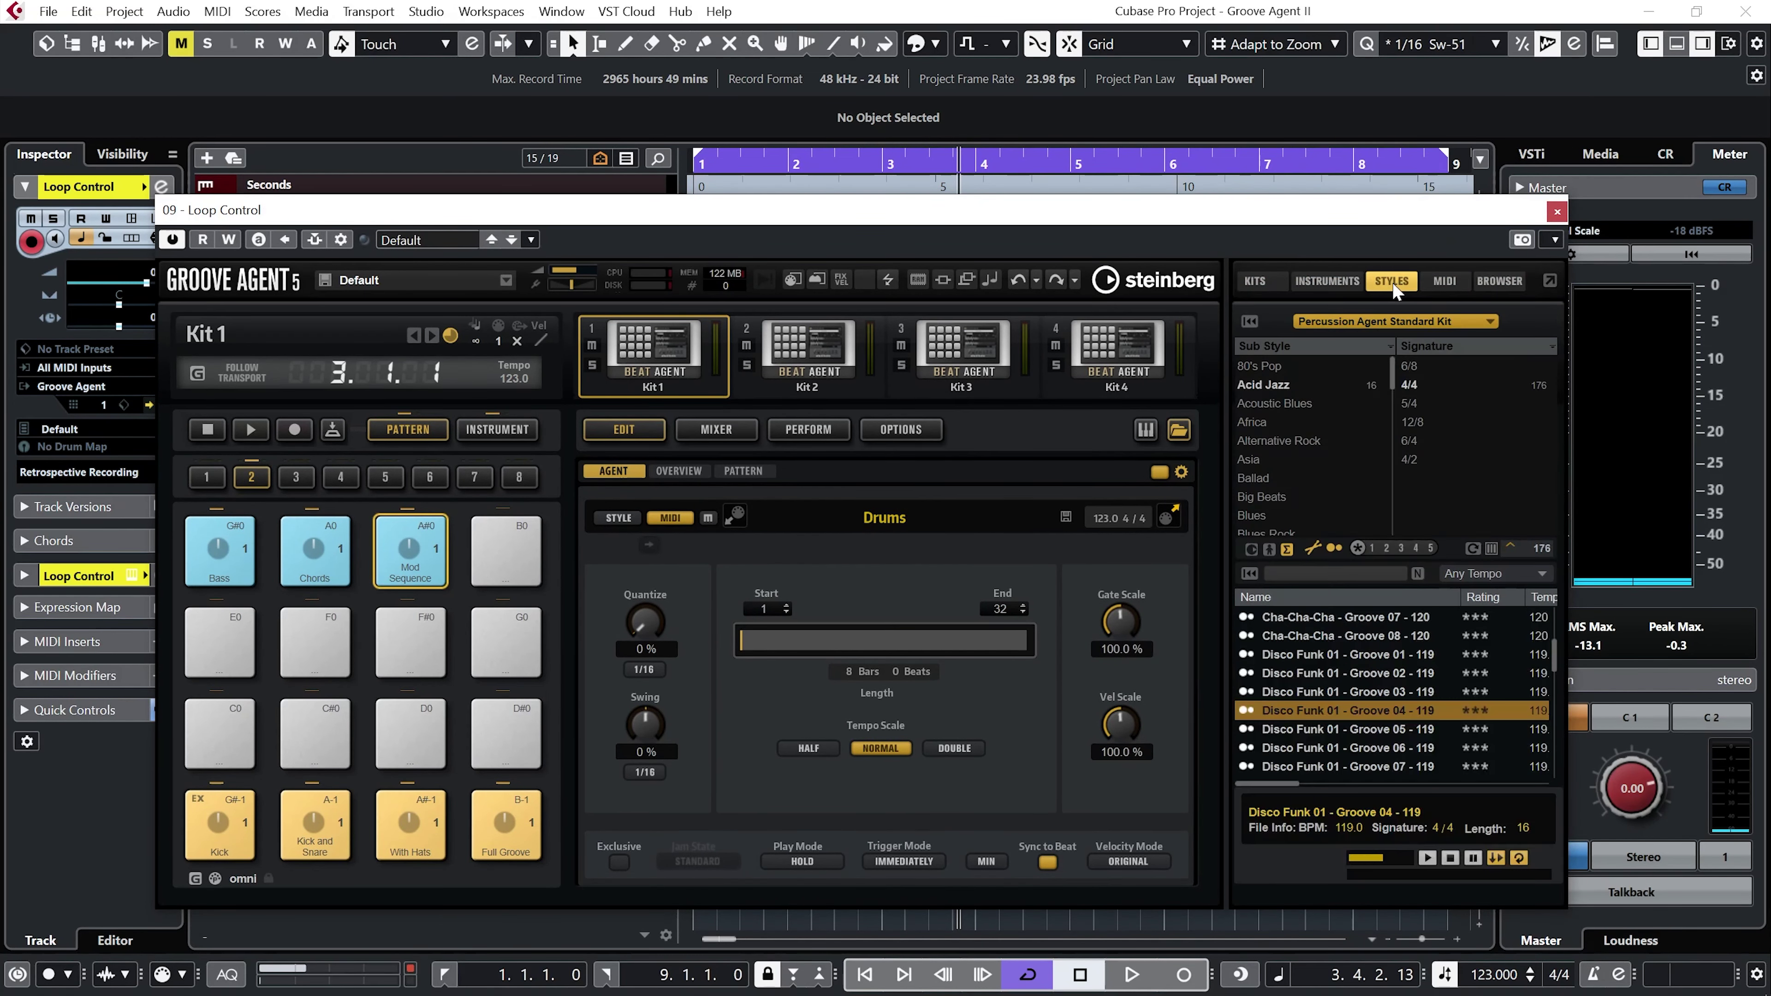
pyautogui.click(1396, 313)
pyautogui.click(1403, 319)
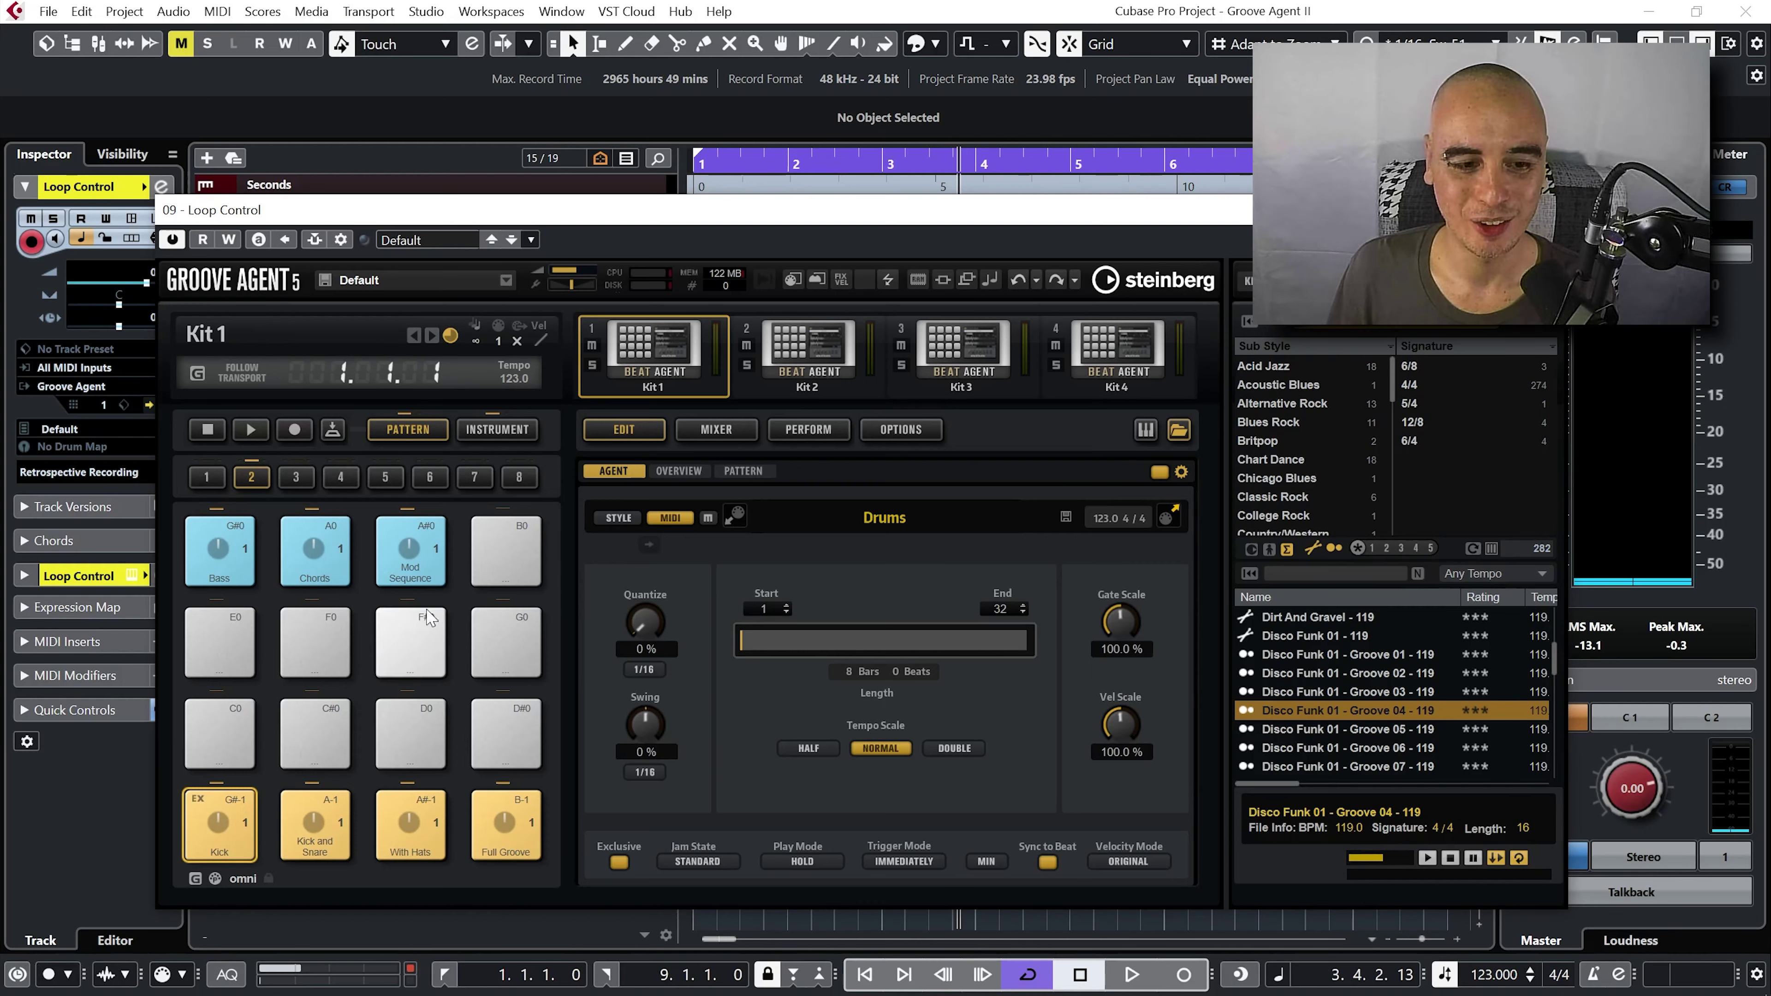
# - Audition the Disco Funk 01 - 119 style, then place it on Kit 1's C0 pattern pad and play the pad
pyautogui.click(1300, 639)
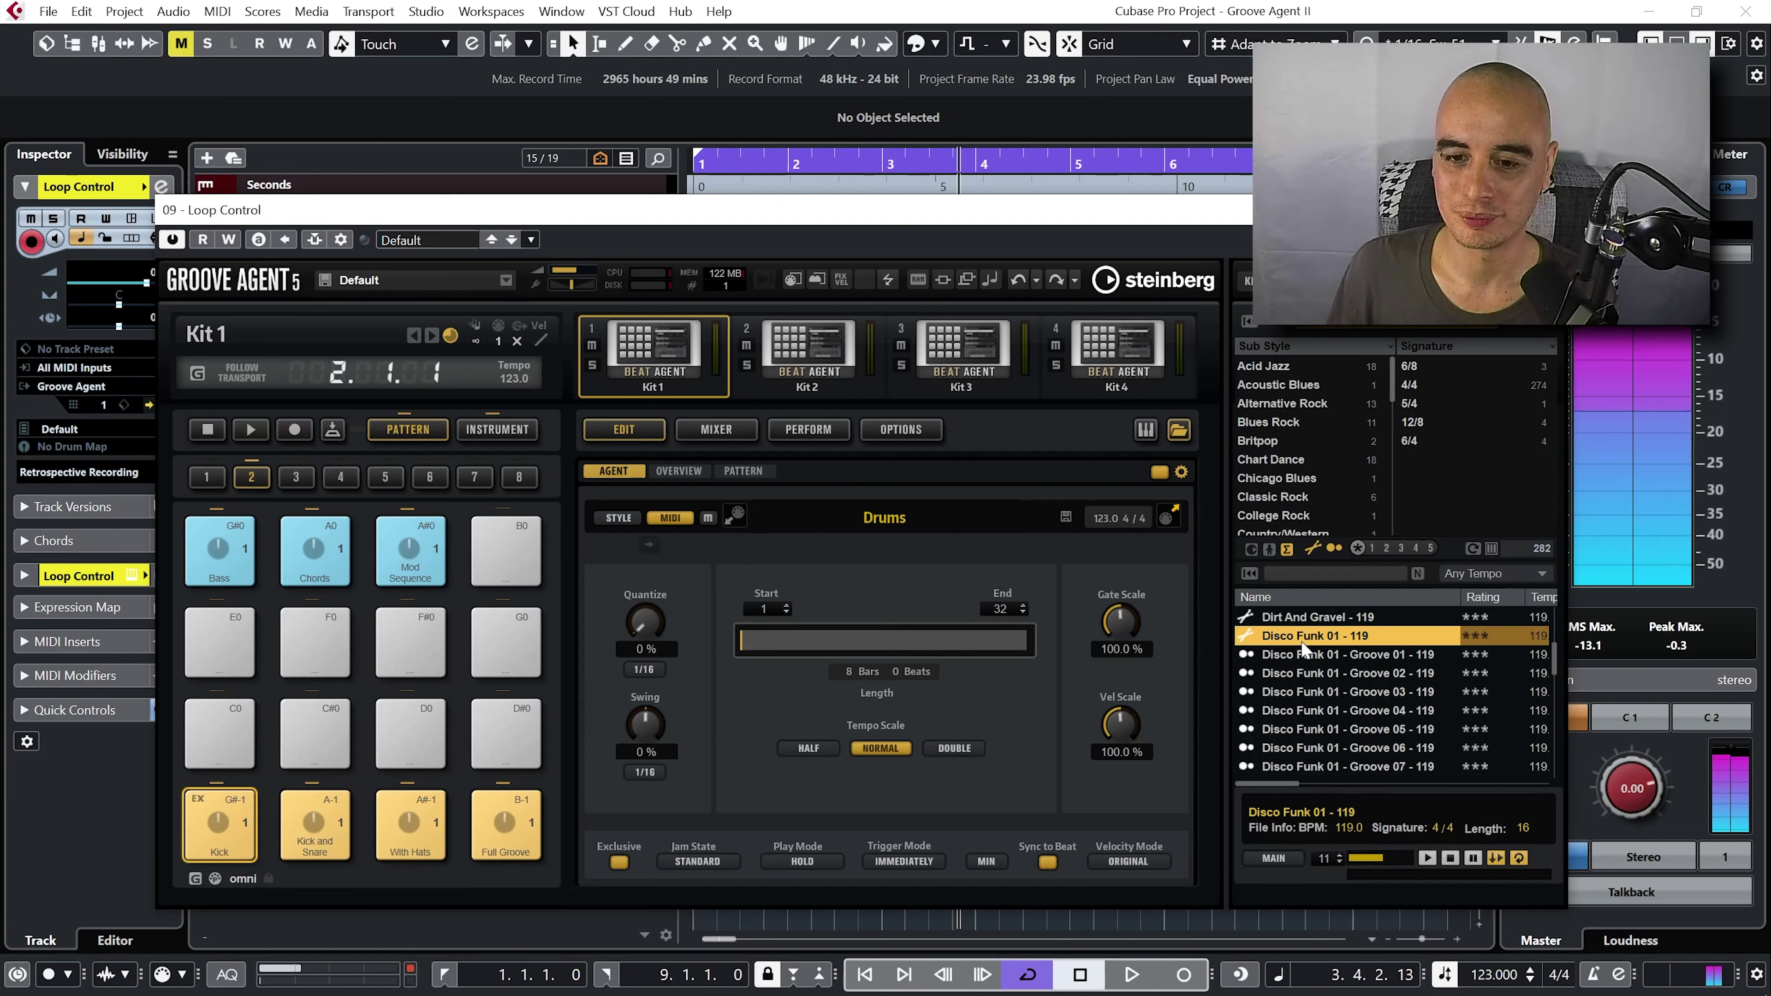
pyautogui.click(1451, 858)
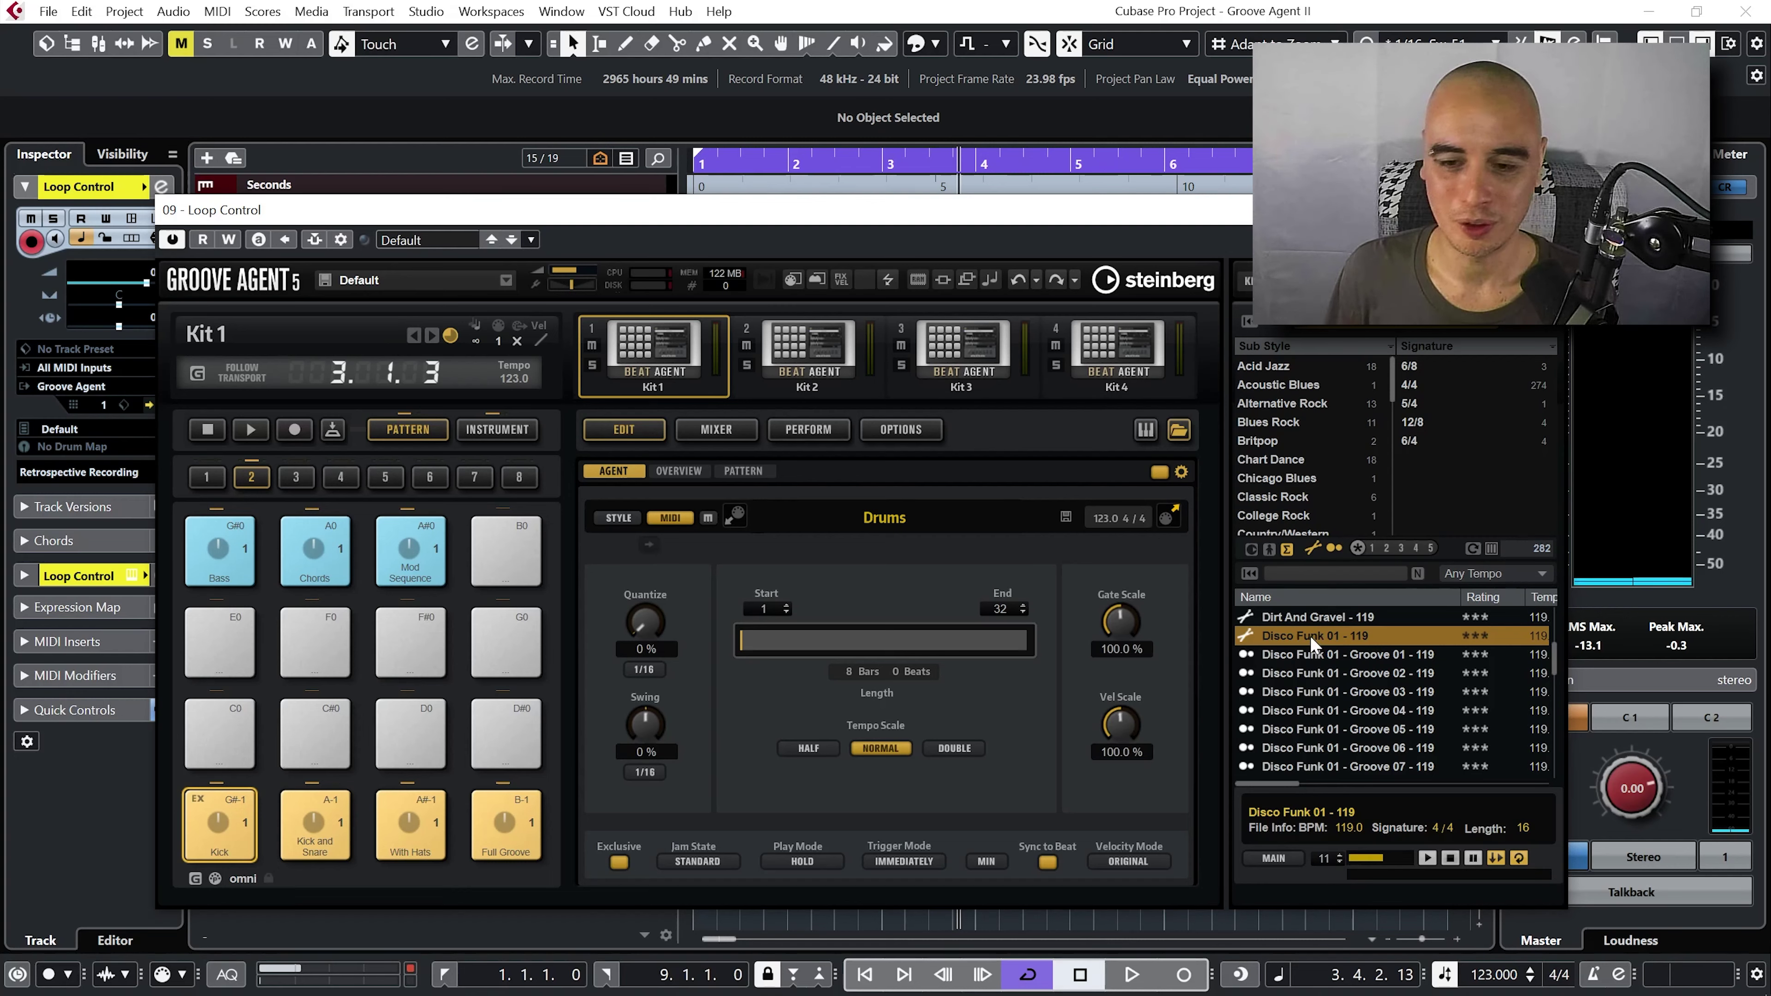
pyautogui.moveTo(1310, 635); pyautogui.dragTo(218, 727)
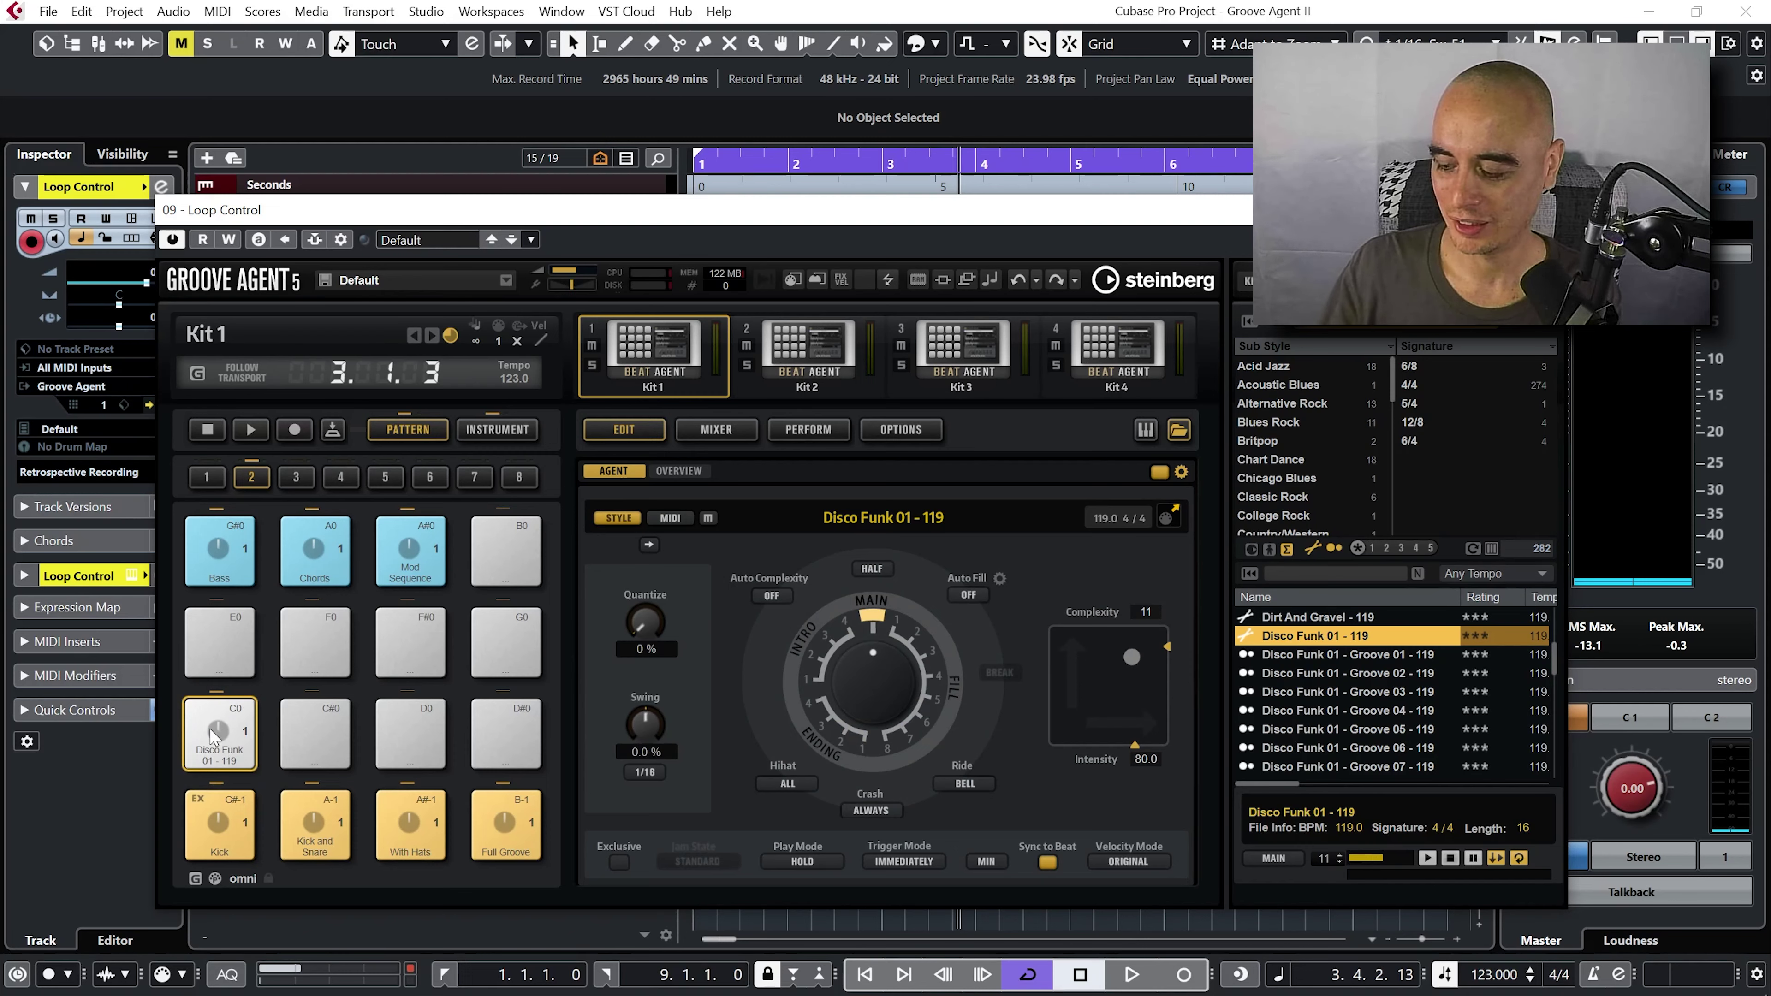
pyautogui.click(209, 728)
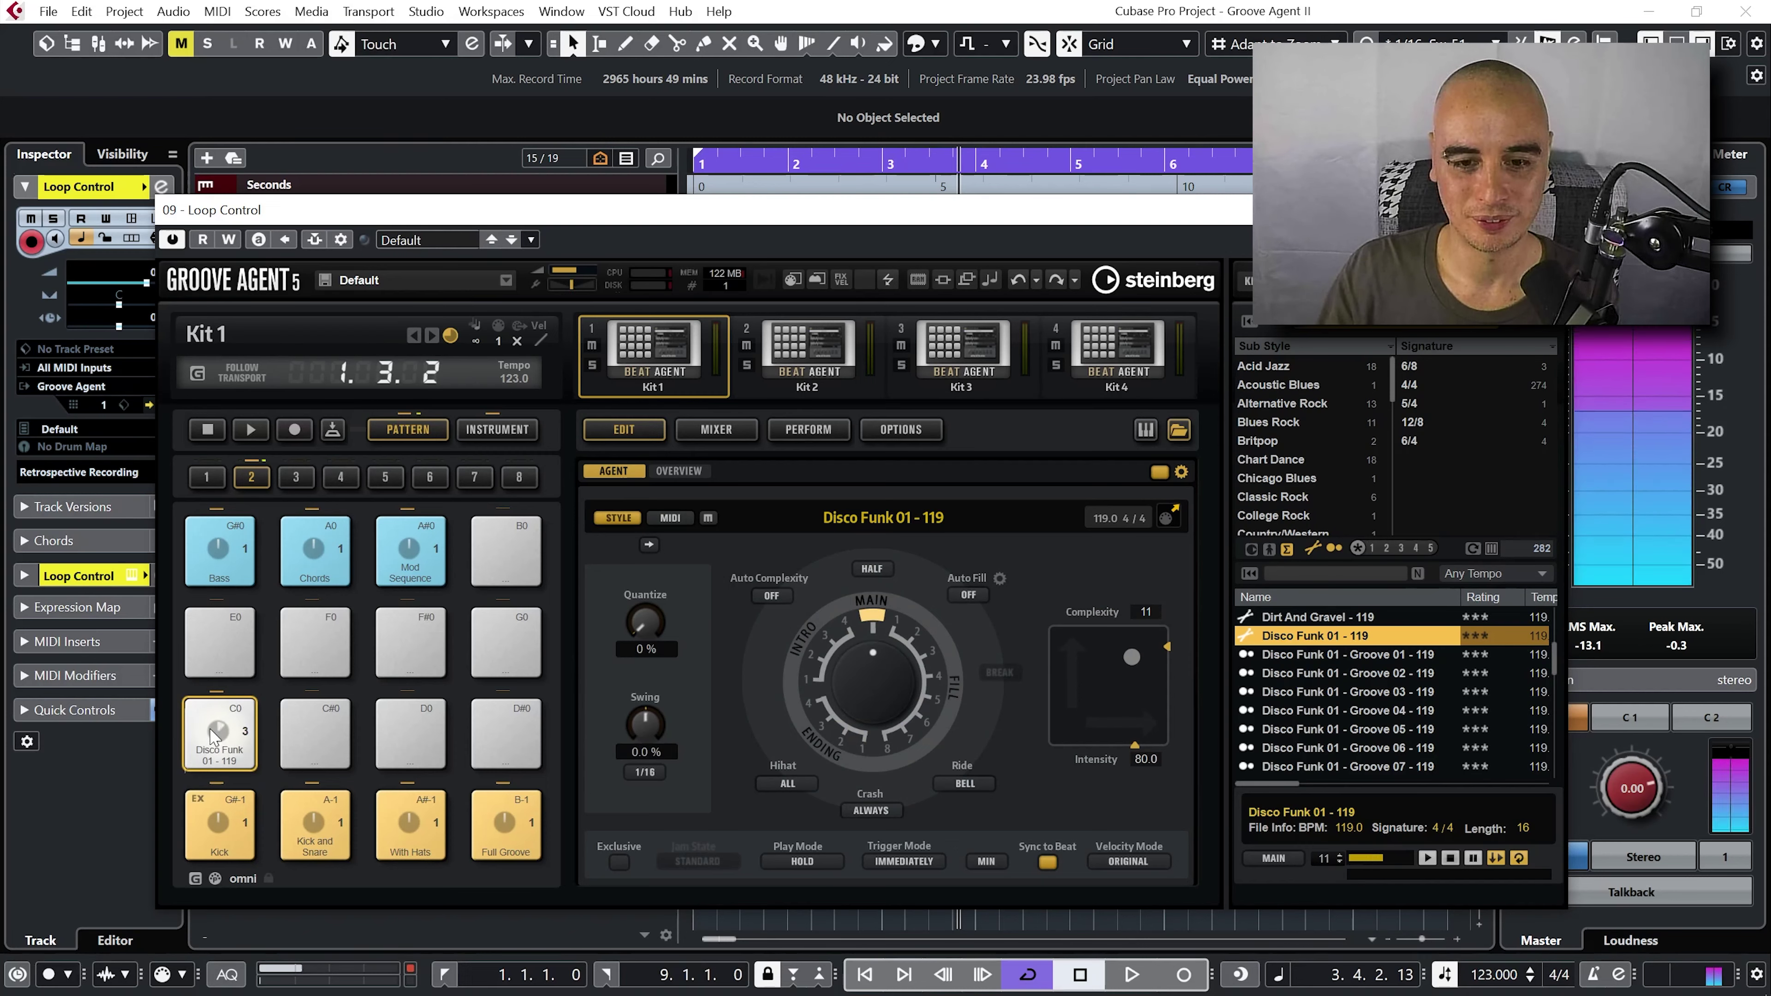
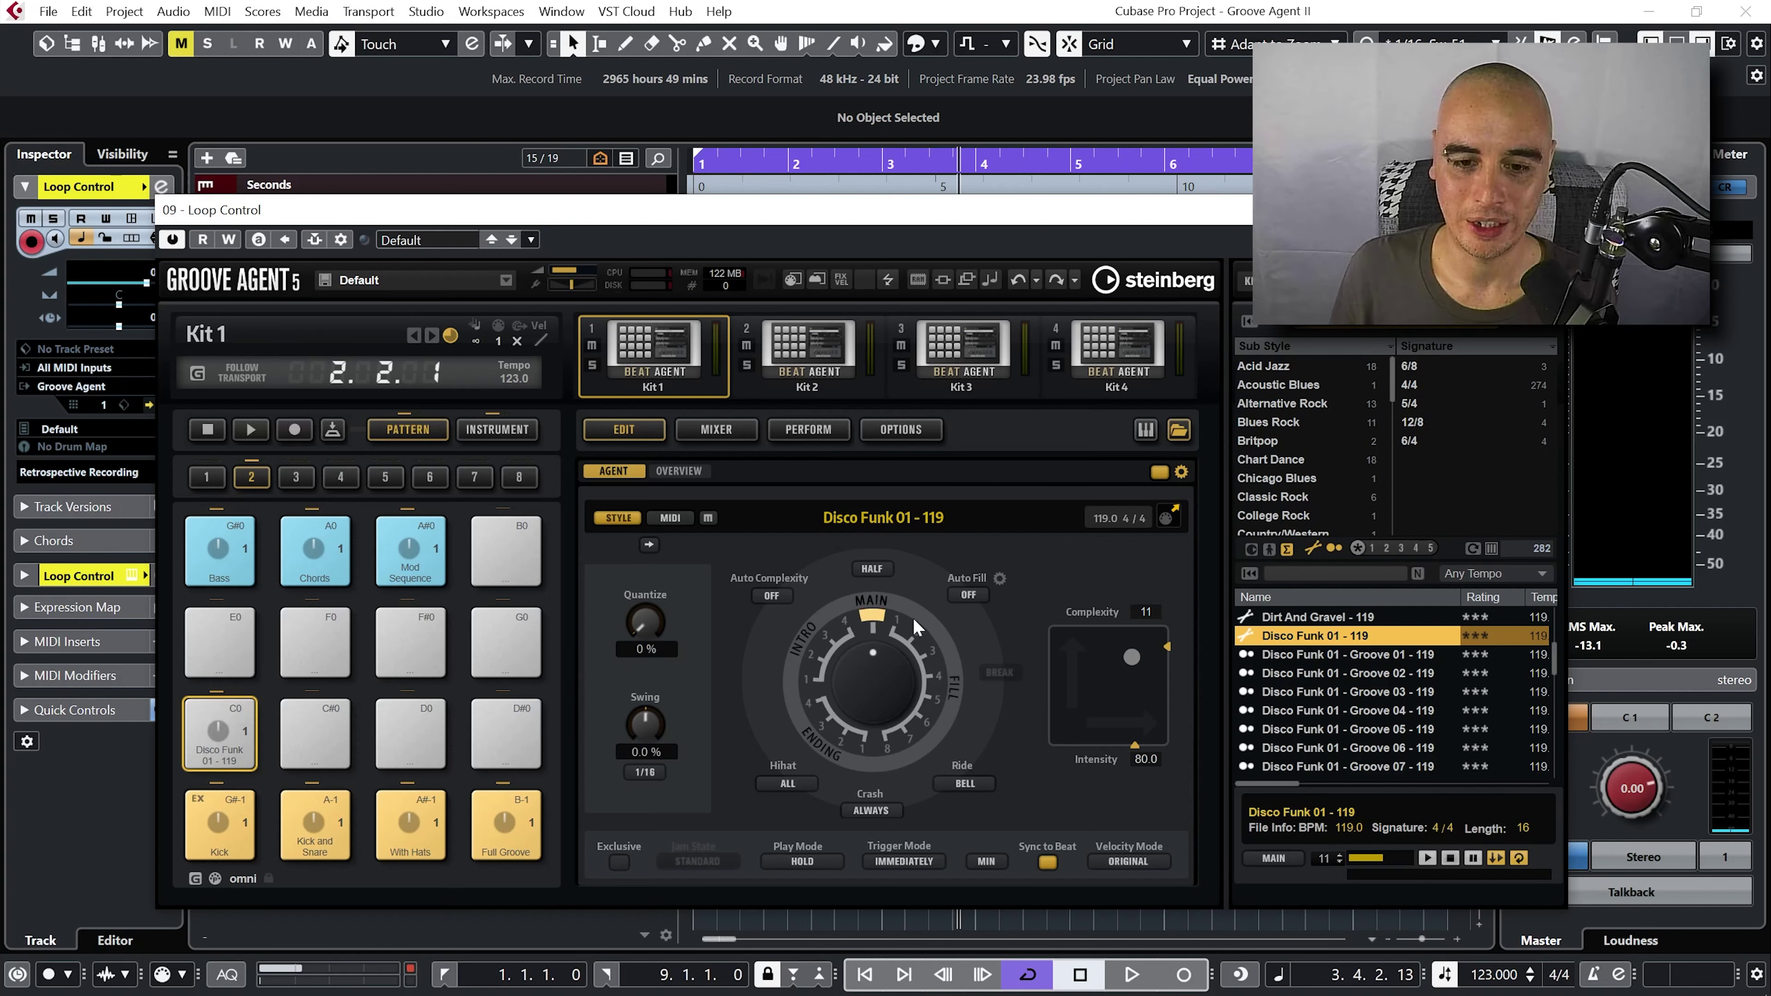
# - Switch the C0 pad's style to fill 1, lower complexity to 1 and intensity to 50, and audition the pad
pyautogui.click(895, 614)
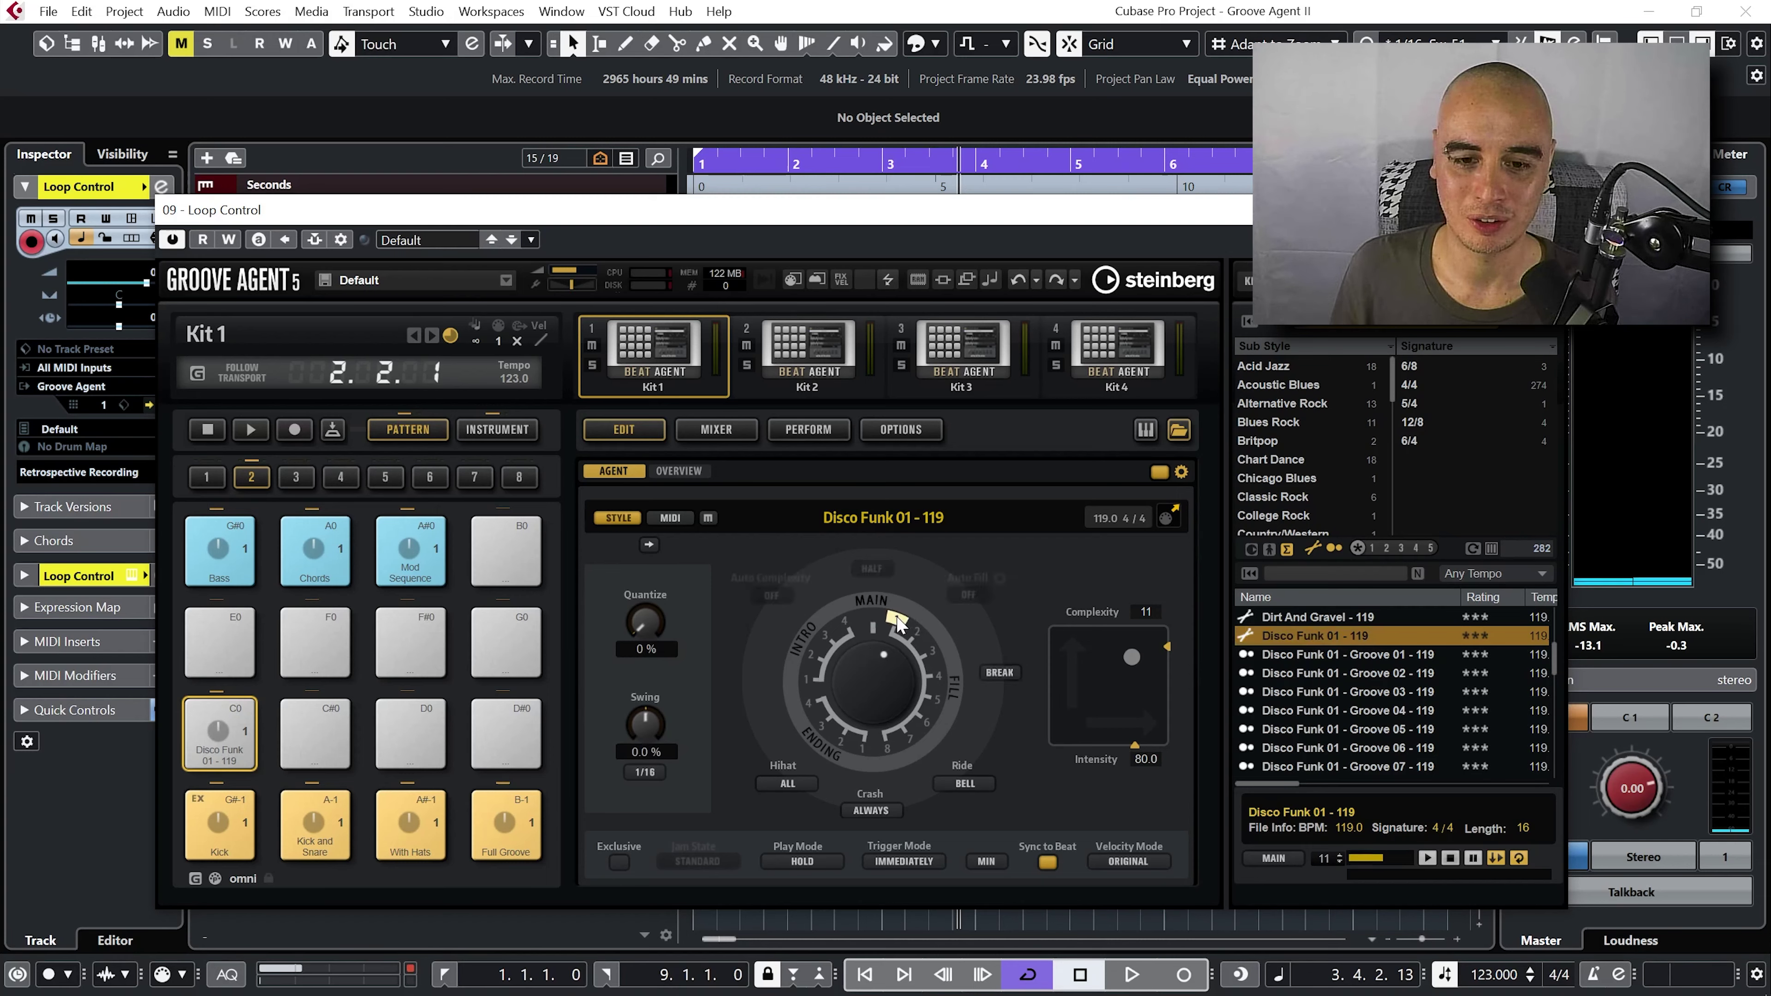
pyautogui.click(220, 738)
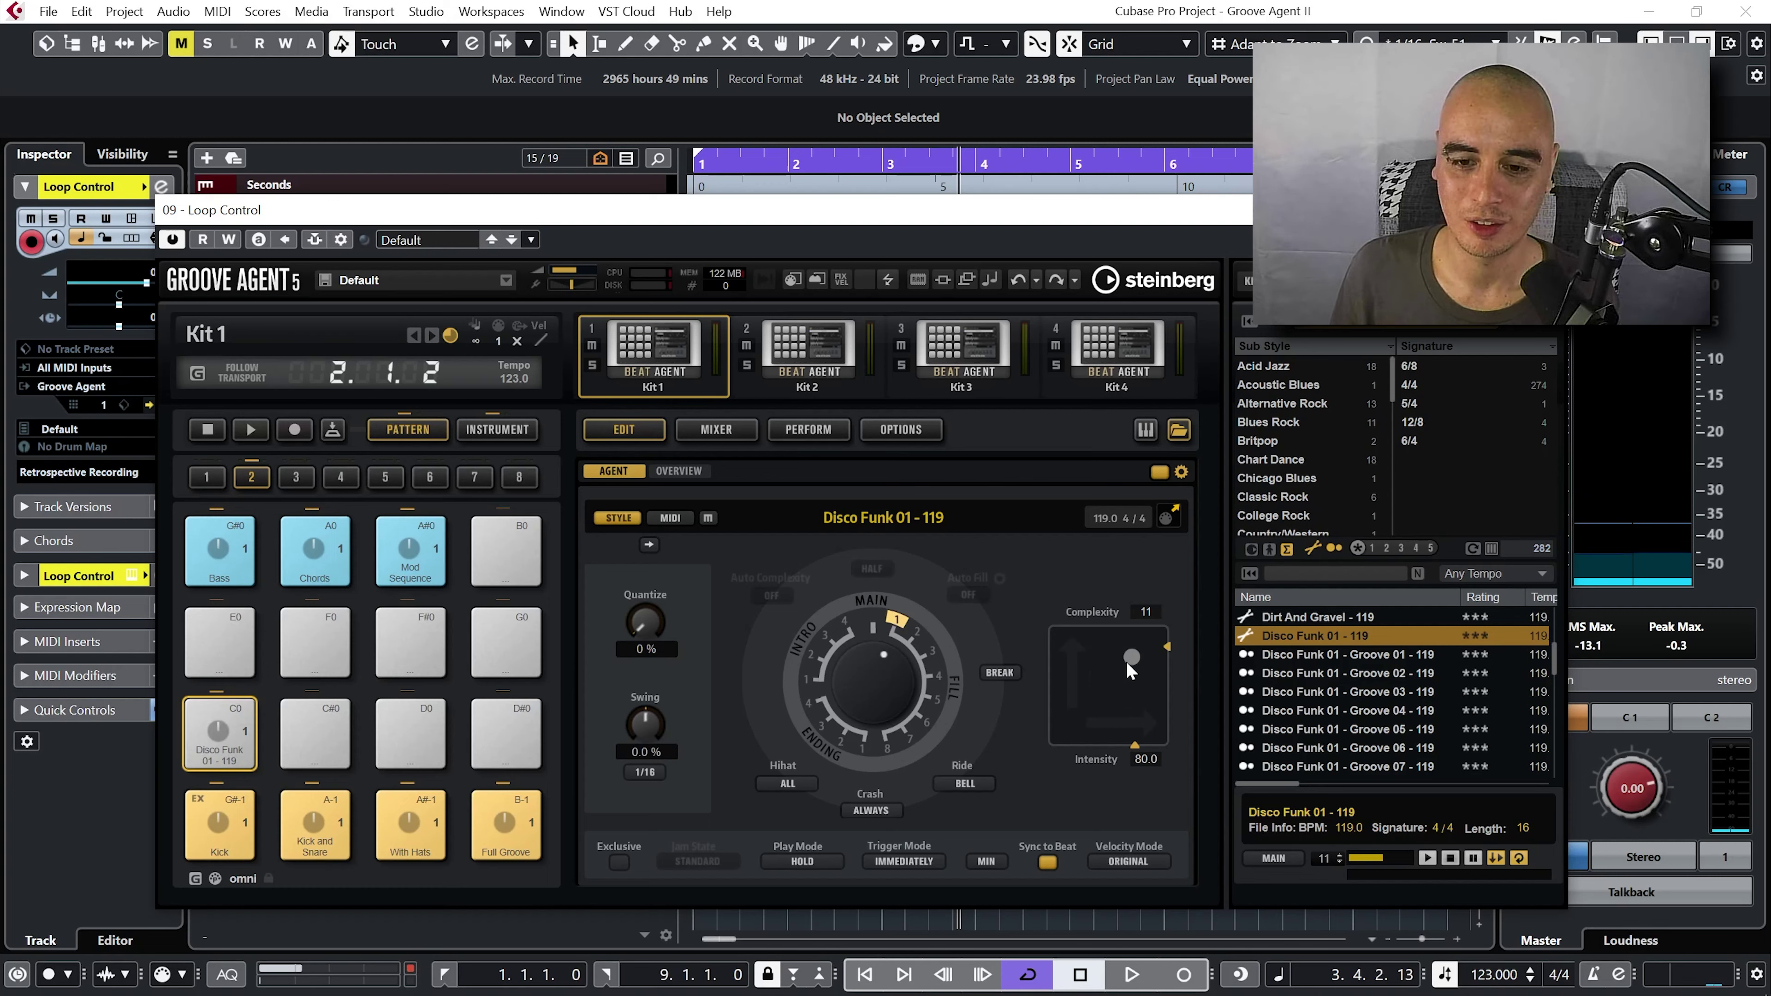
pyautogui.moveTo(1126, 662); pyautogui.dragTo(1045, 688)
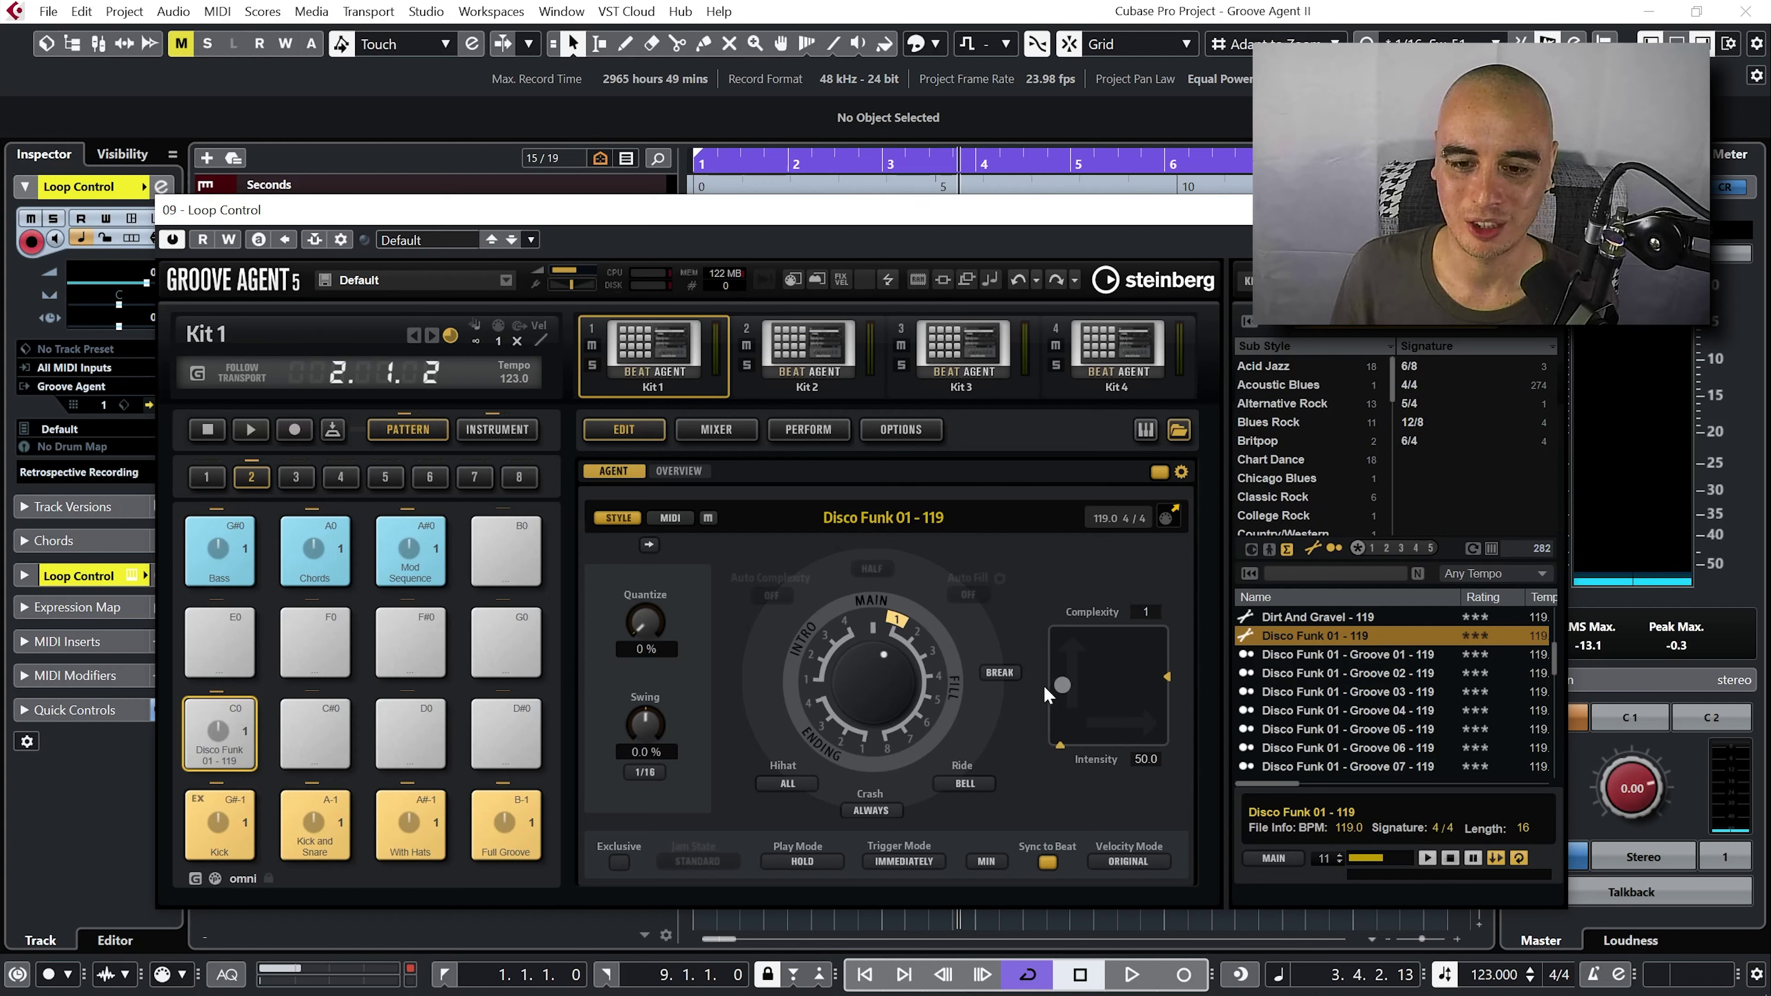
pyautogui.click(240, 739)
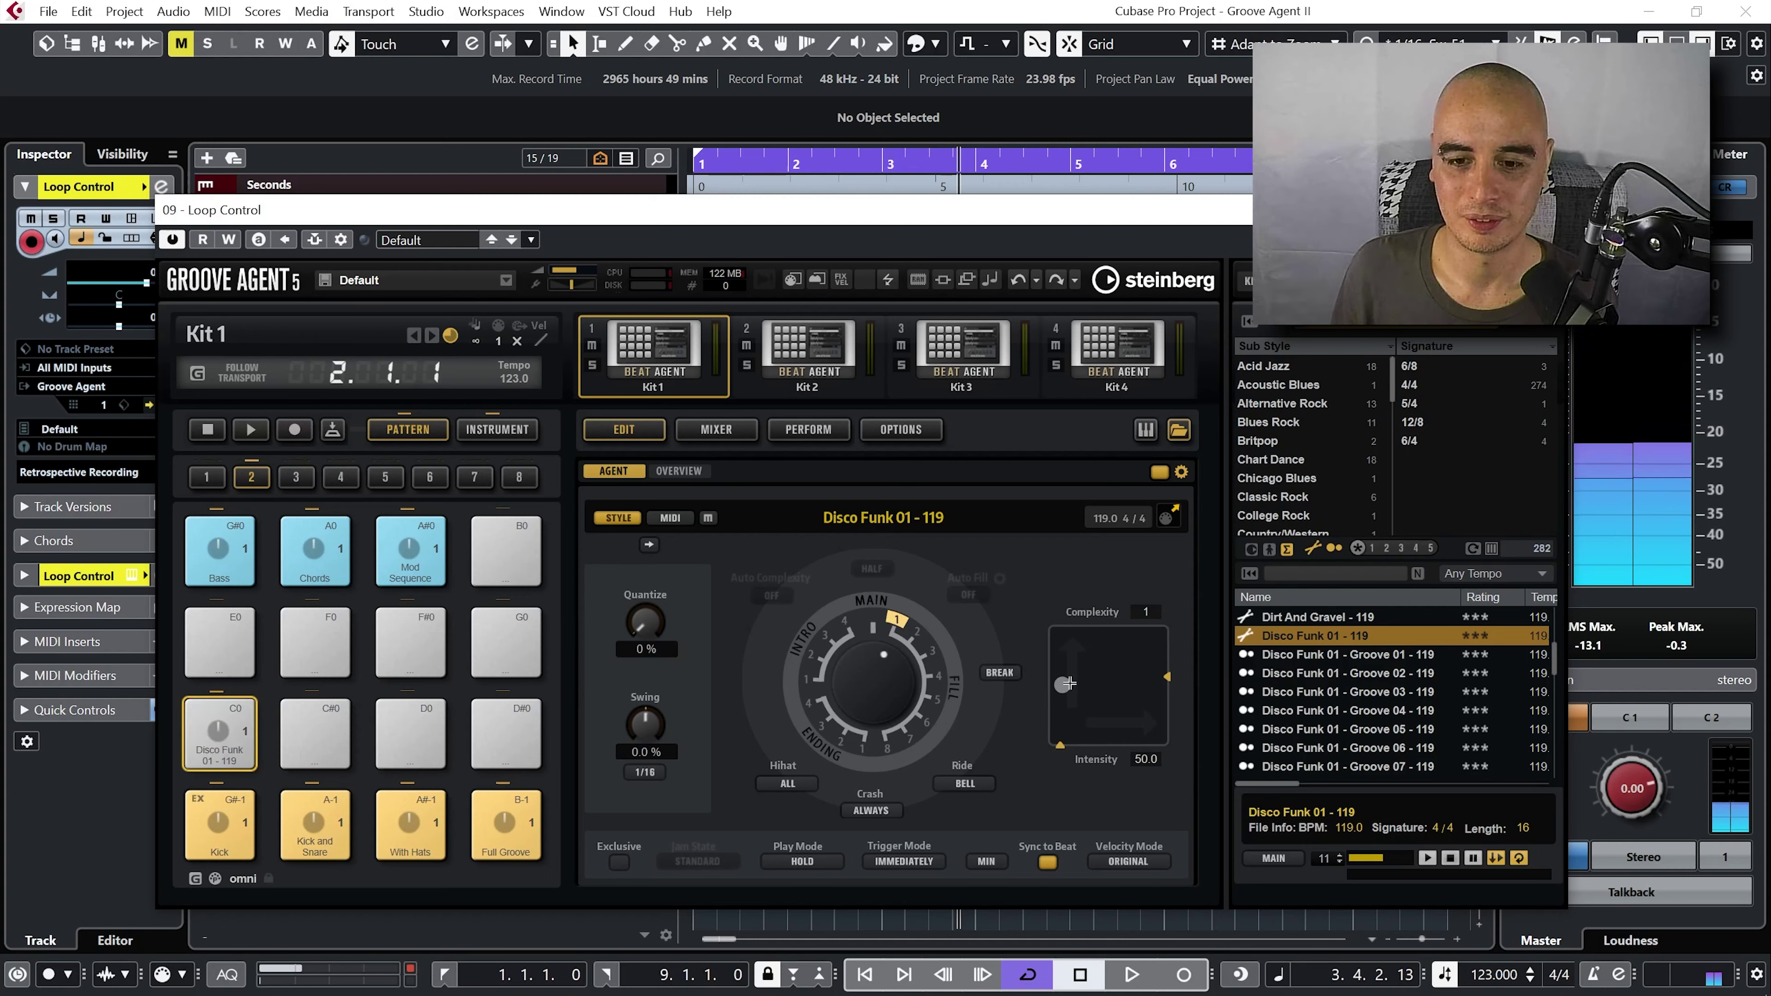
# - Set the C0 pad's complexity to 10 and intensity to 80.7, audition it, and convert its style to an editable MIDI pattern
pyautogui.moveTo(1067, 683); pyautogui.dragTo(1124, 656)
pyautogui.click(218, 725)
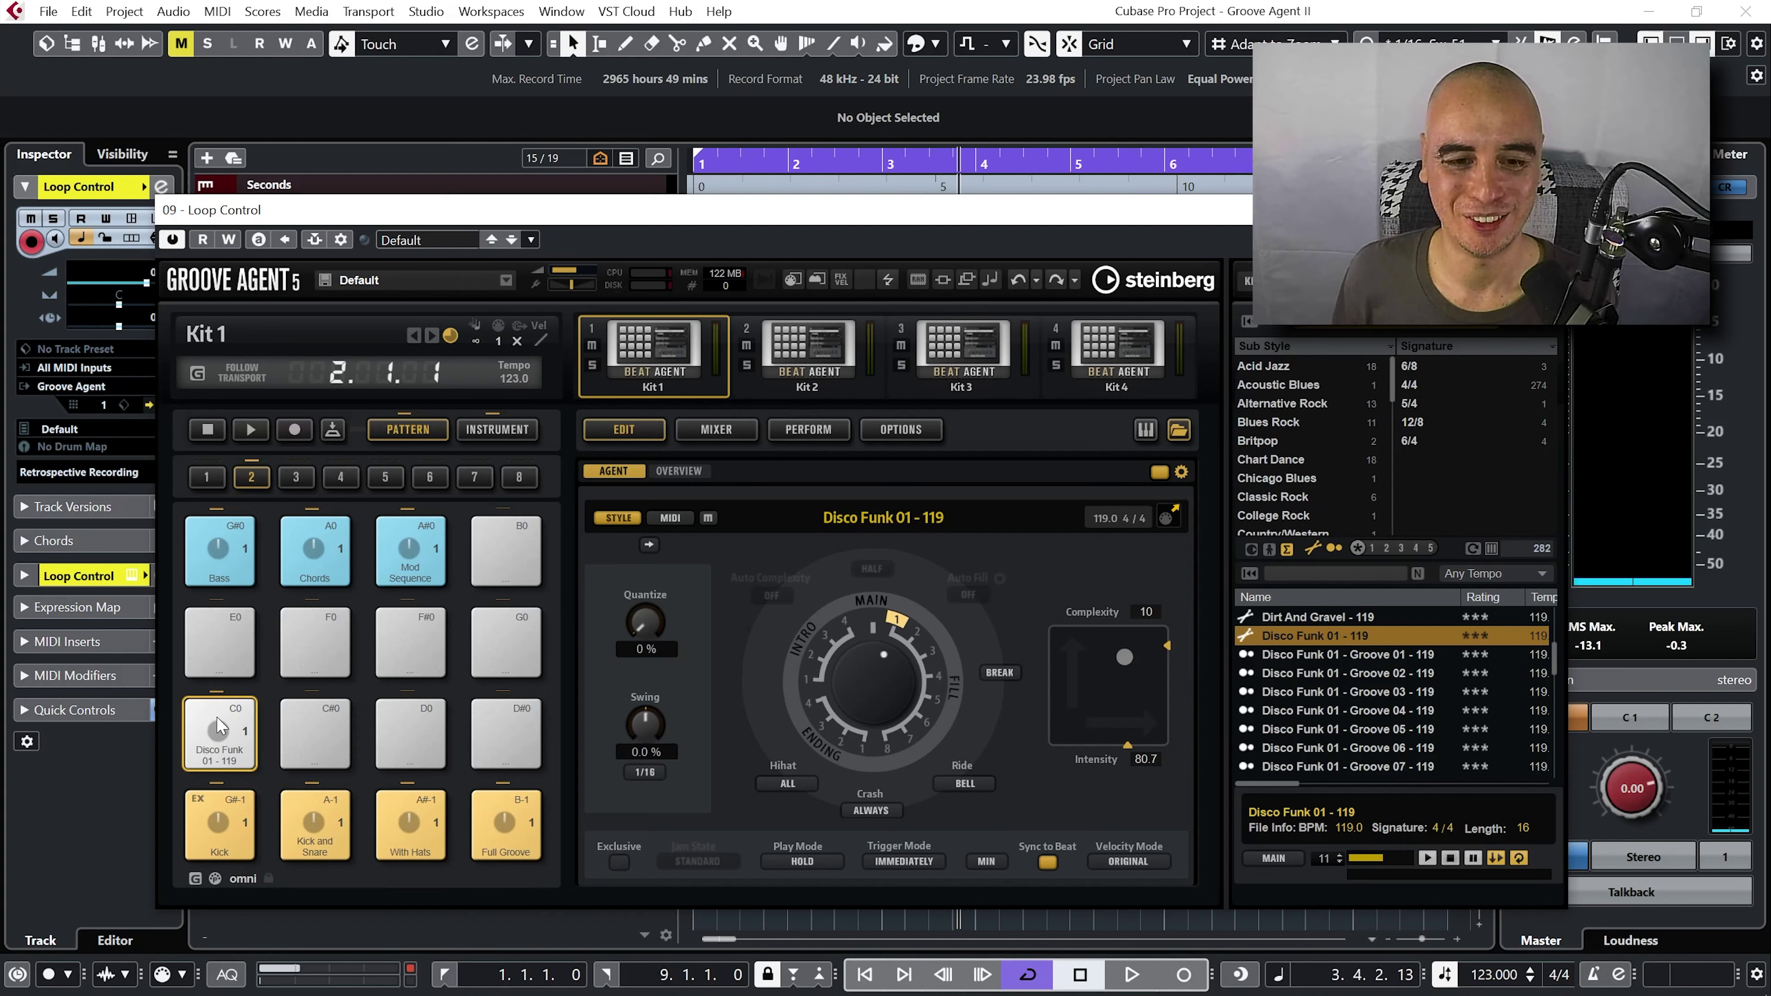
pyautogui.click(649, 545)
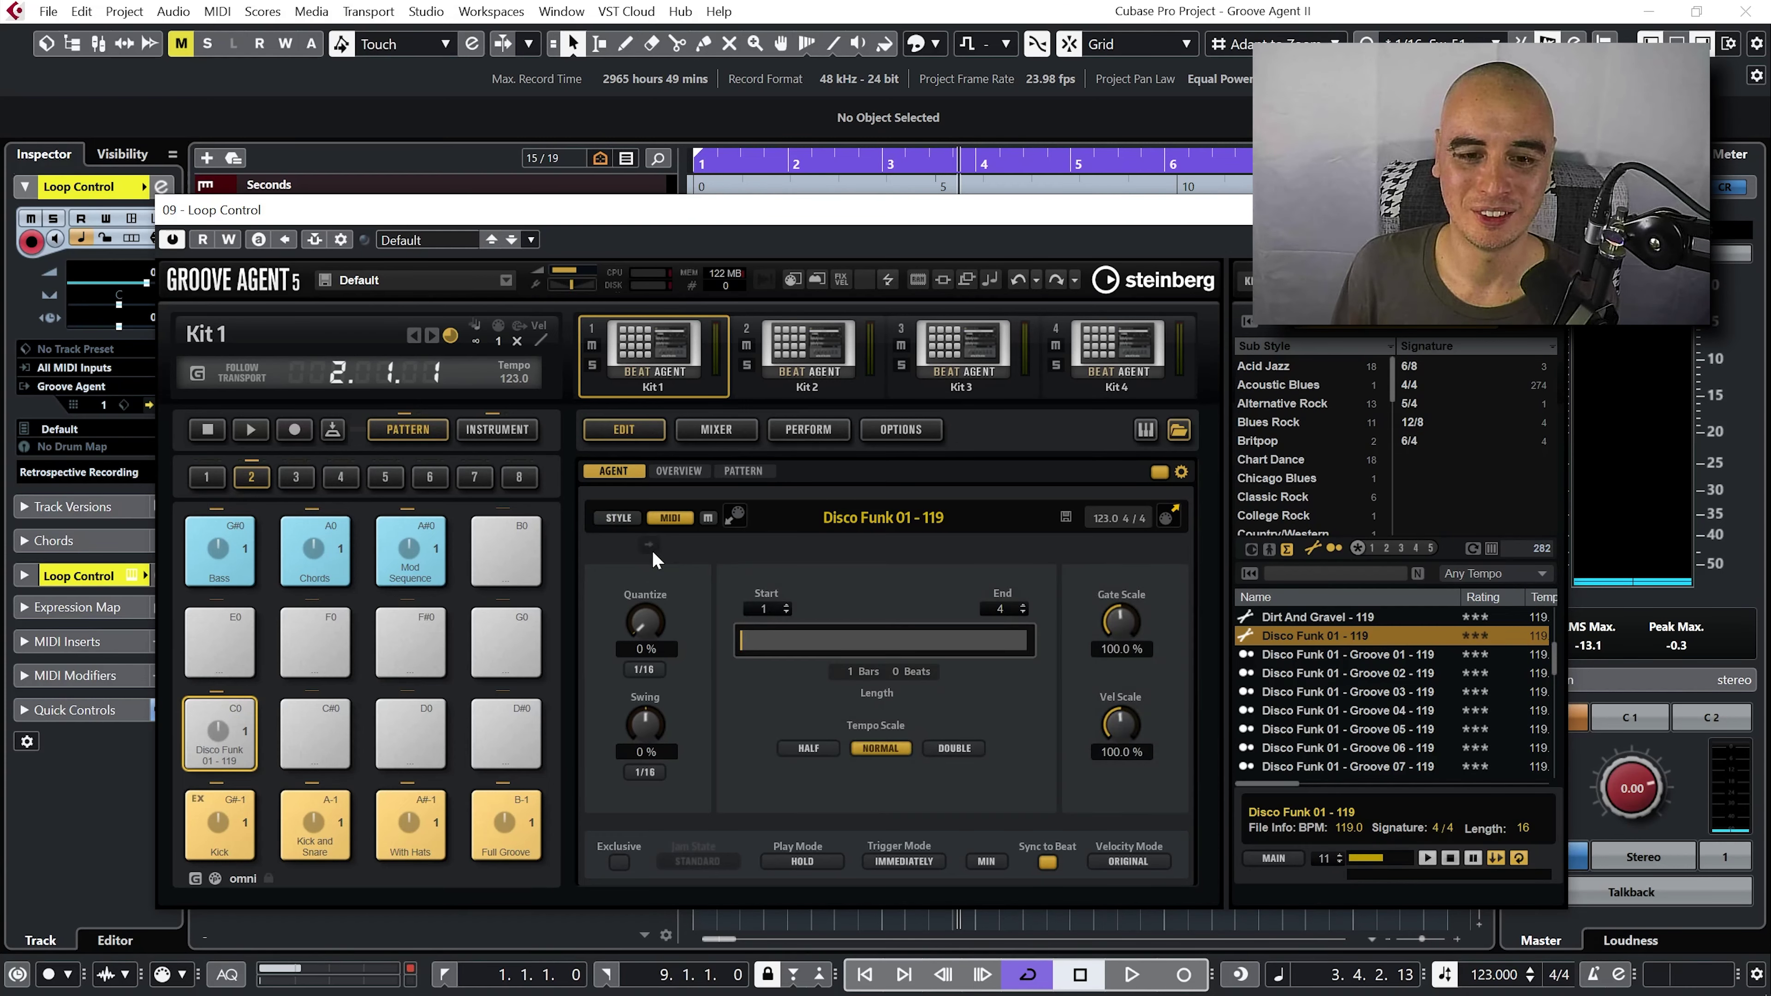
# - Open the C0 pad's Disco Funk 01 - 119 pattern for note editing and audition the F#0 key
pyautogui.click(744, 472)
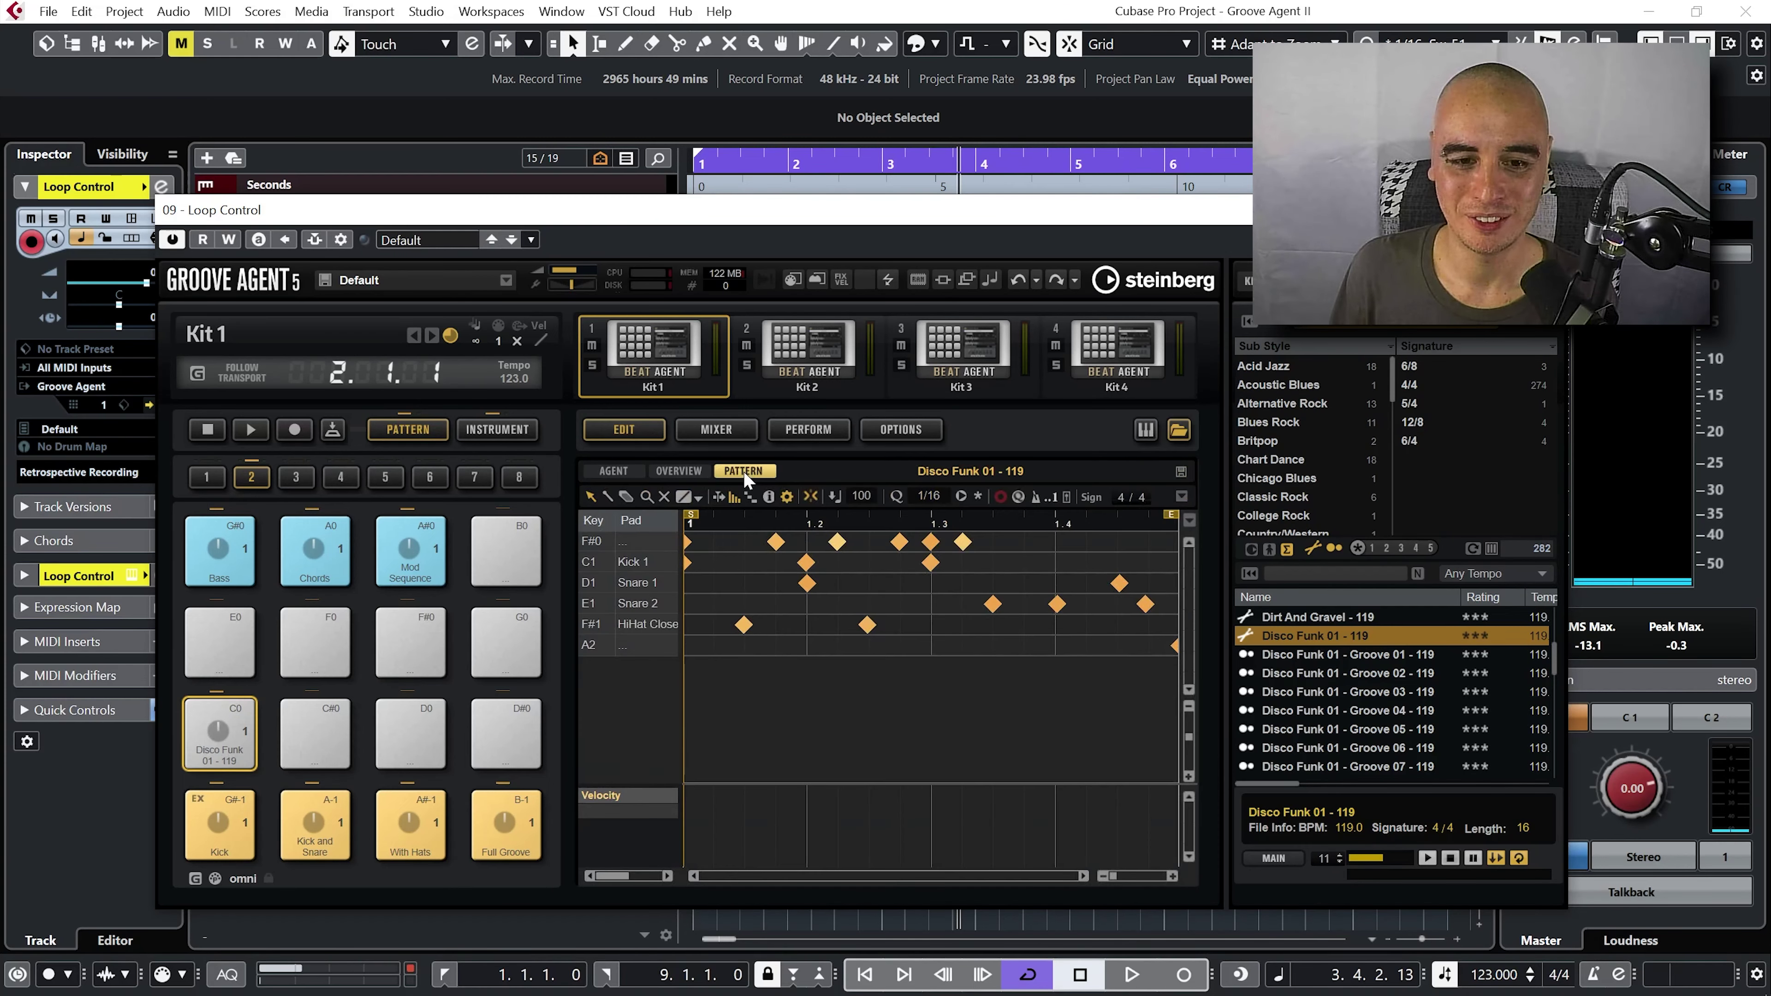
pyautogui.click(589, 538)
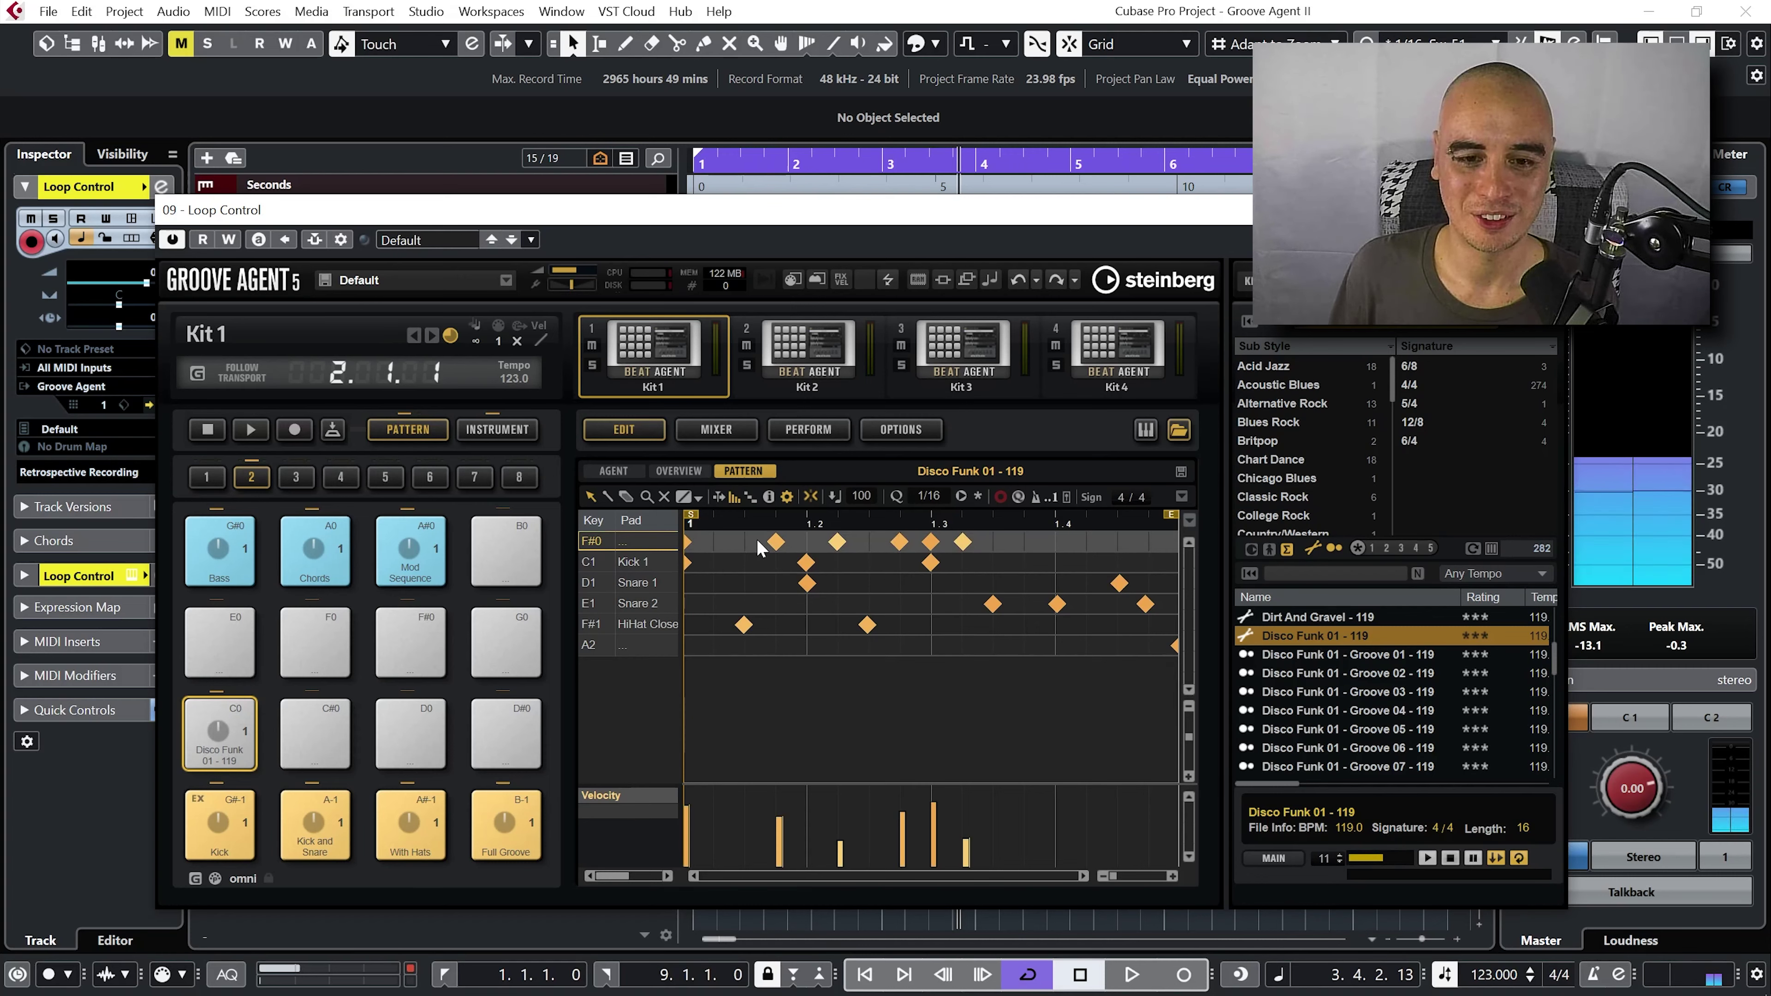
pyautogui.click(595, 539)
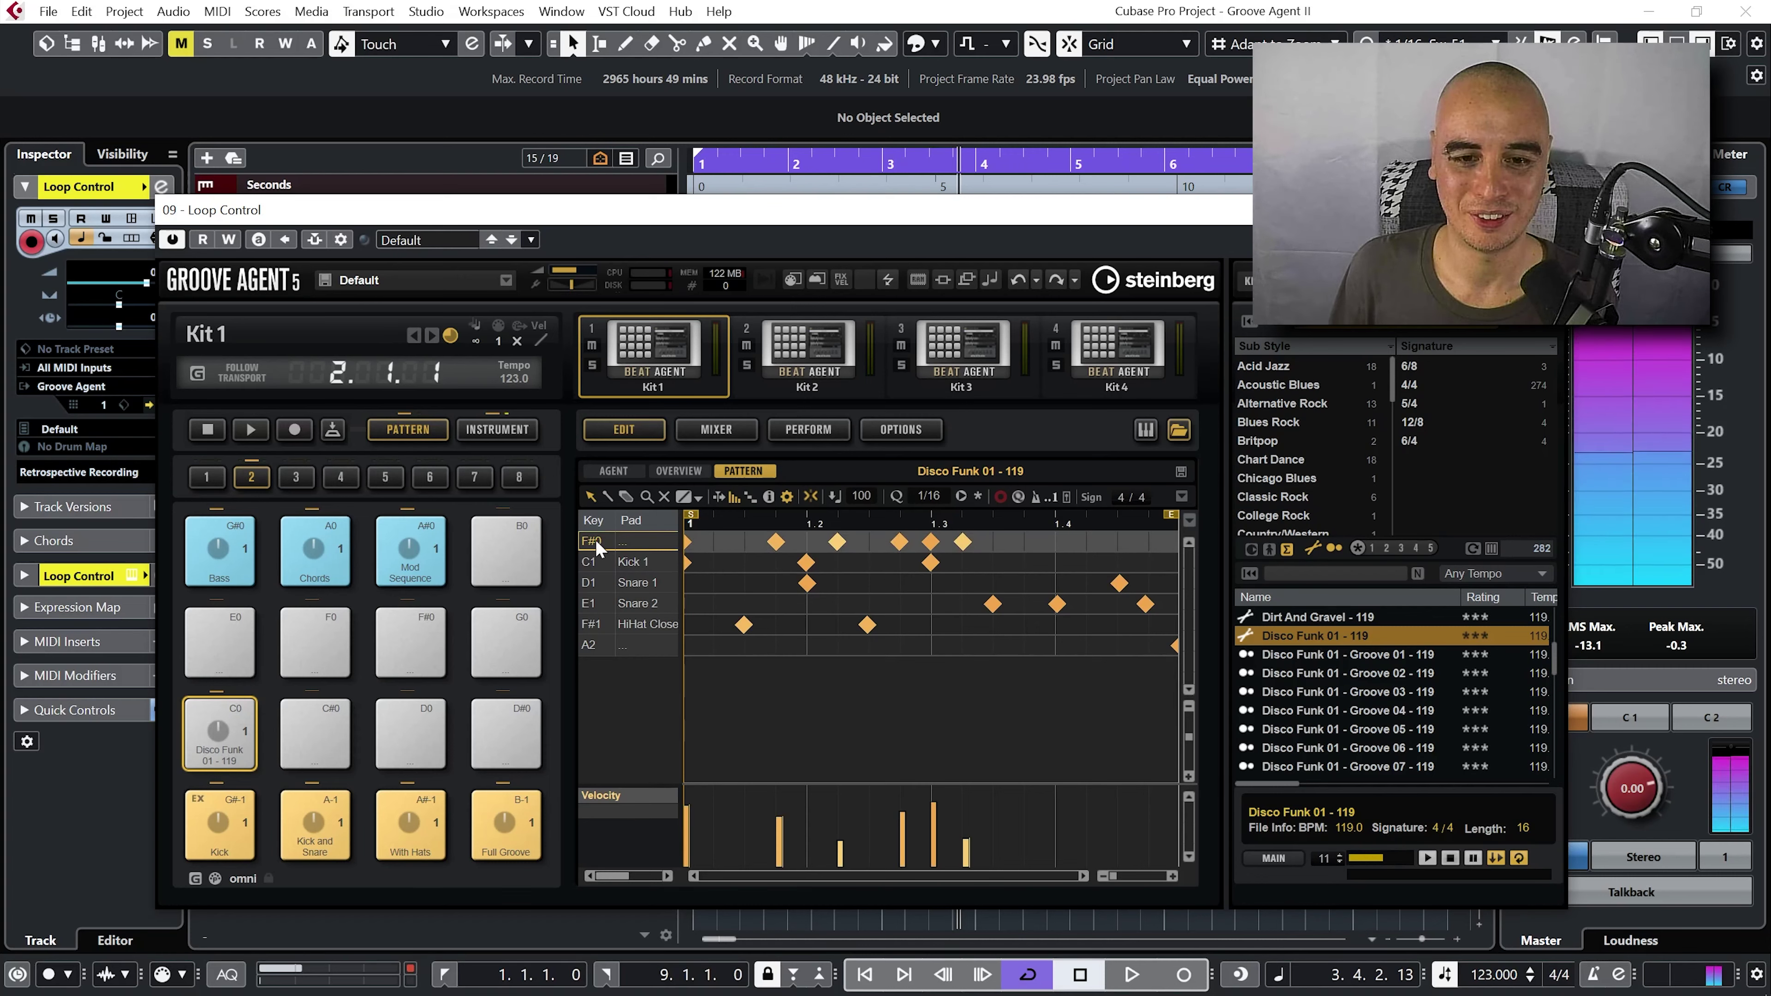
# - Set the pattern editor's visibility to Show All Keys and audition the unassigned F#0 key
pyautogui.click(788, 496)
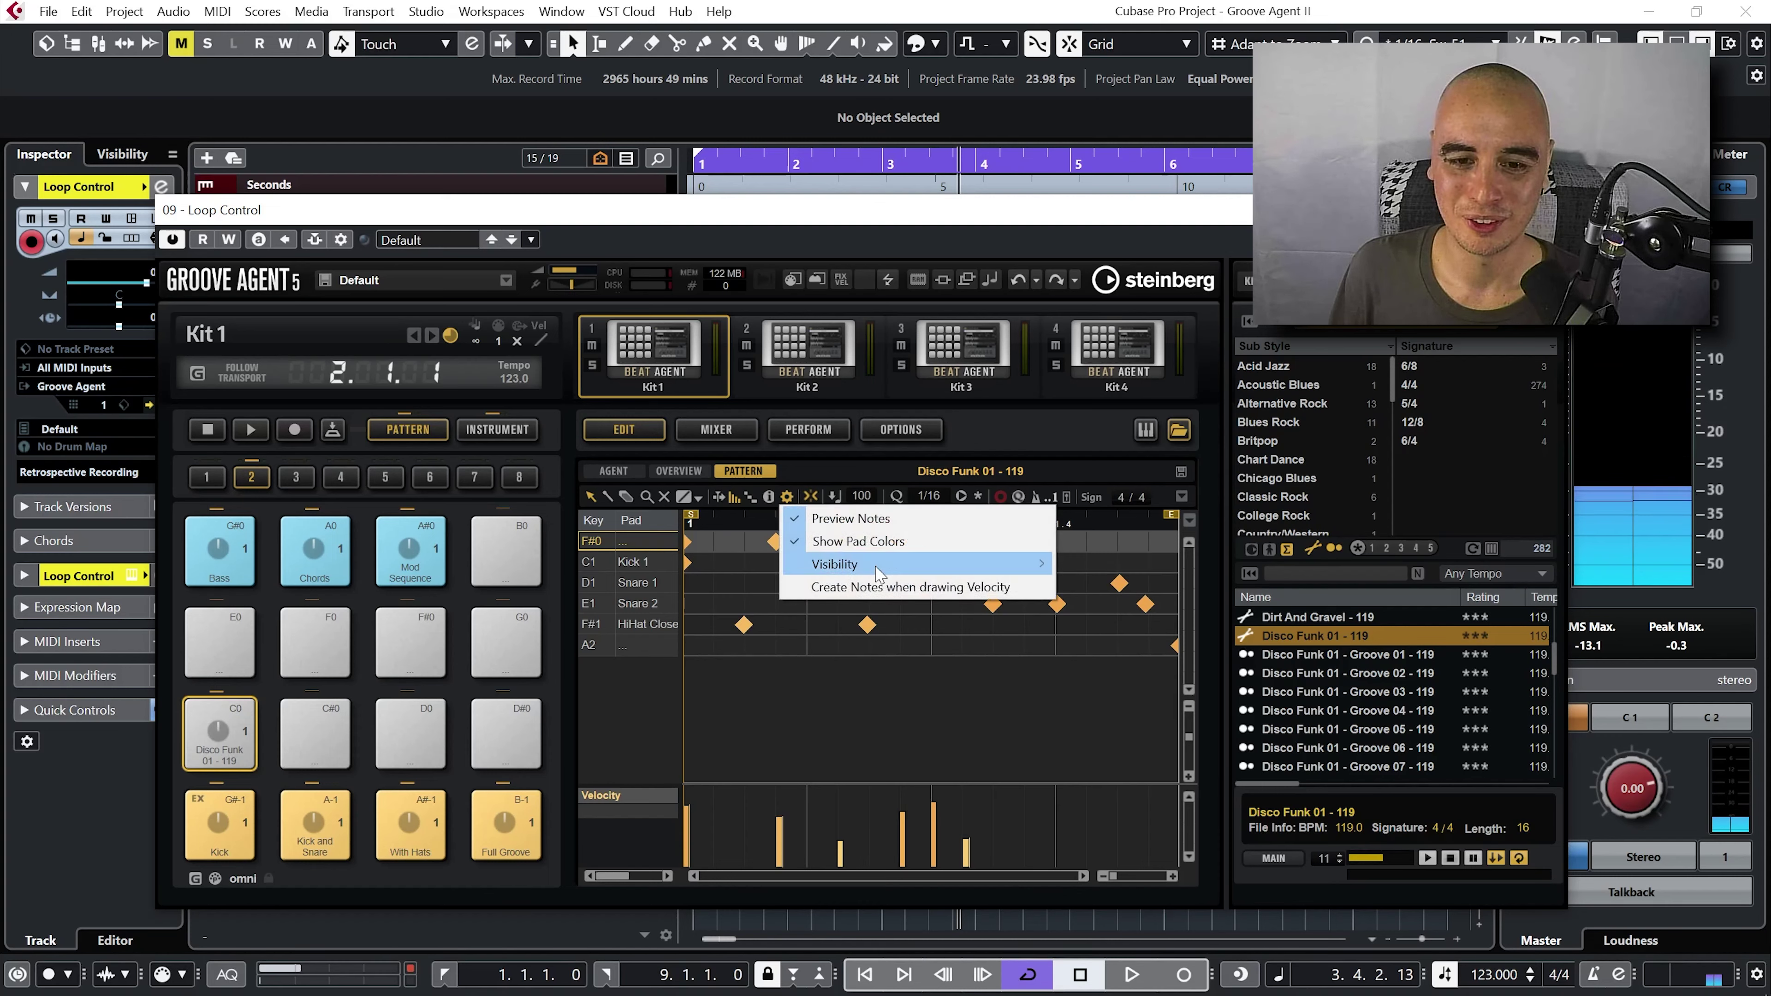
pyautogui.moveTo(872, 564)
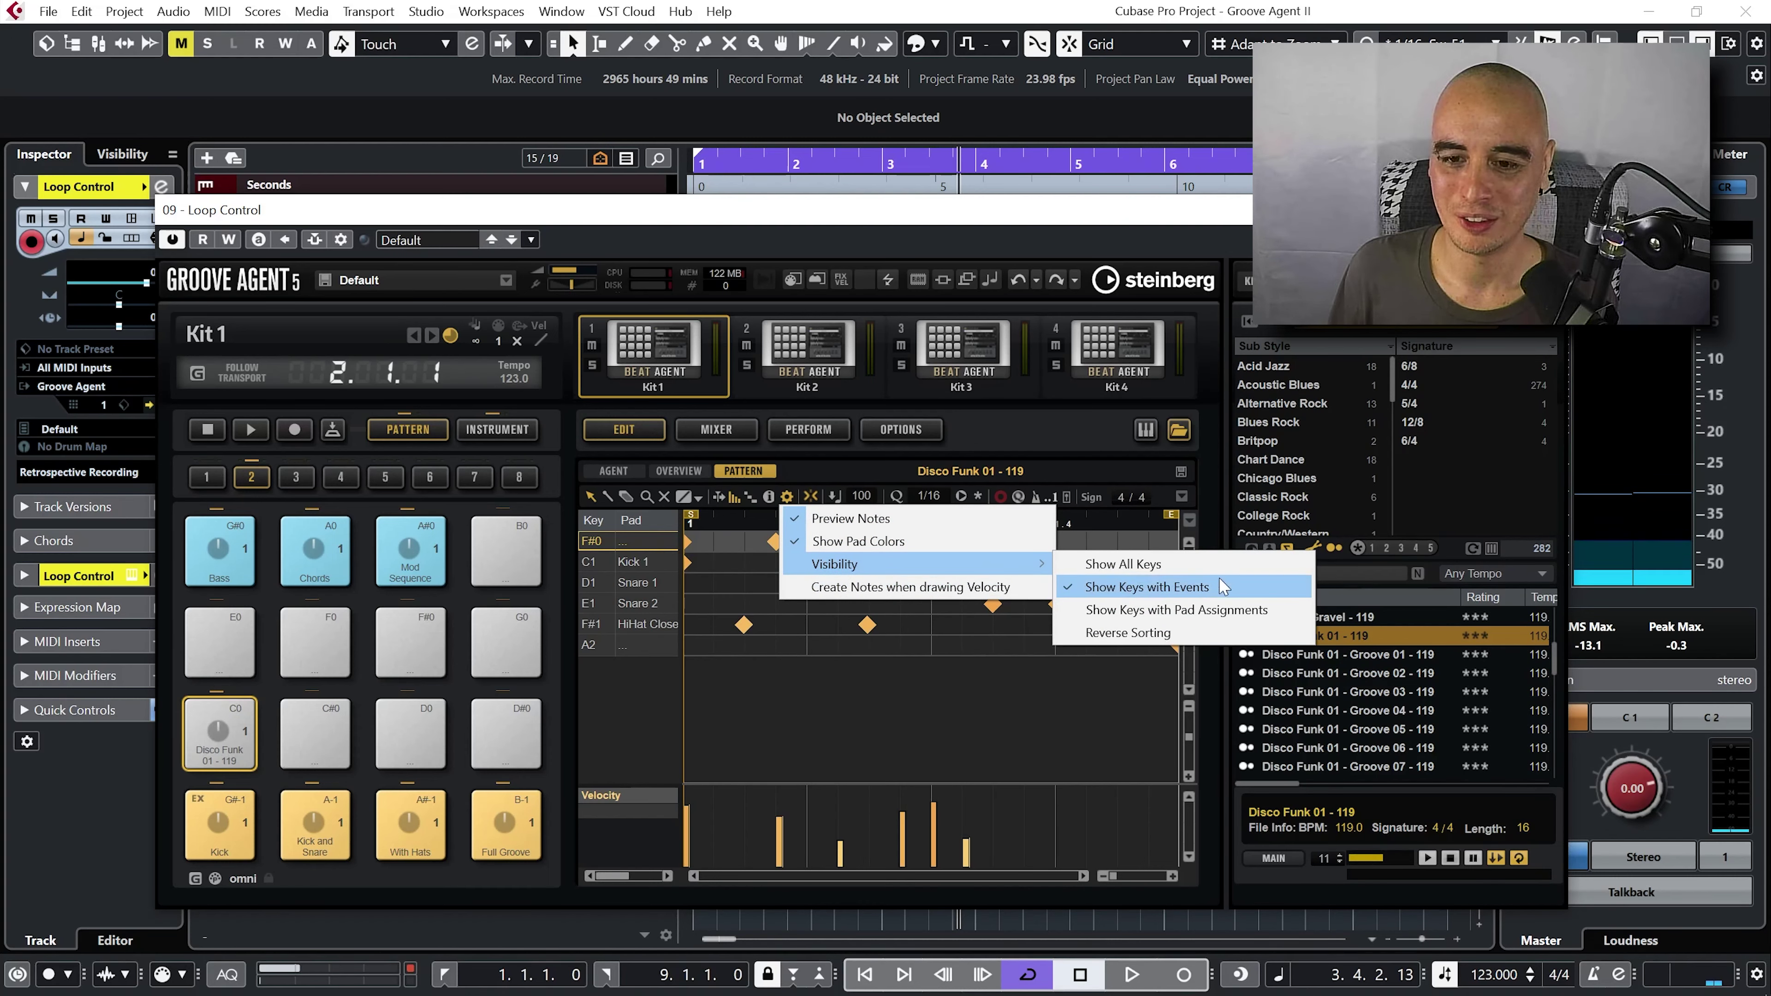
pyautogui.click(1229, 566)
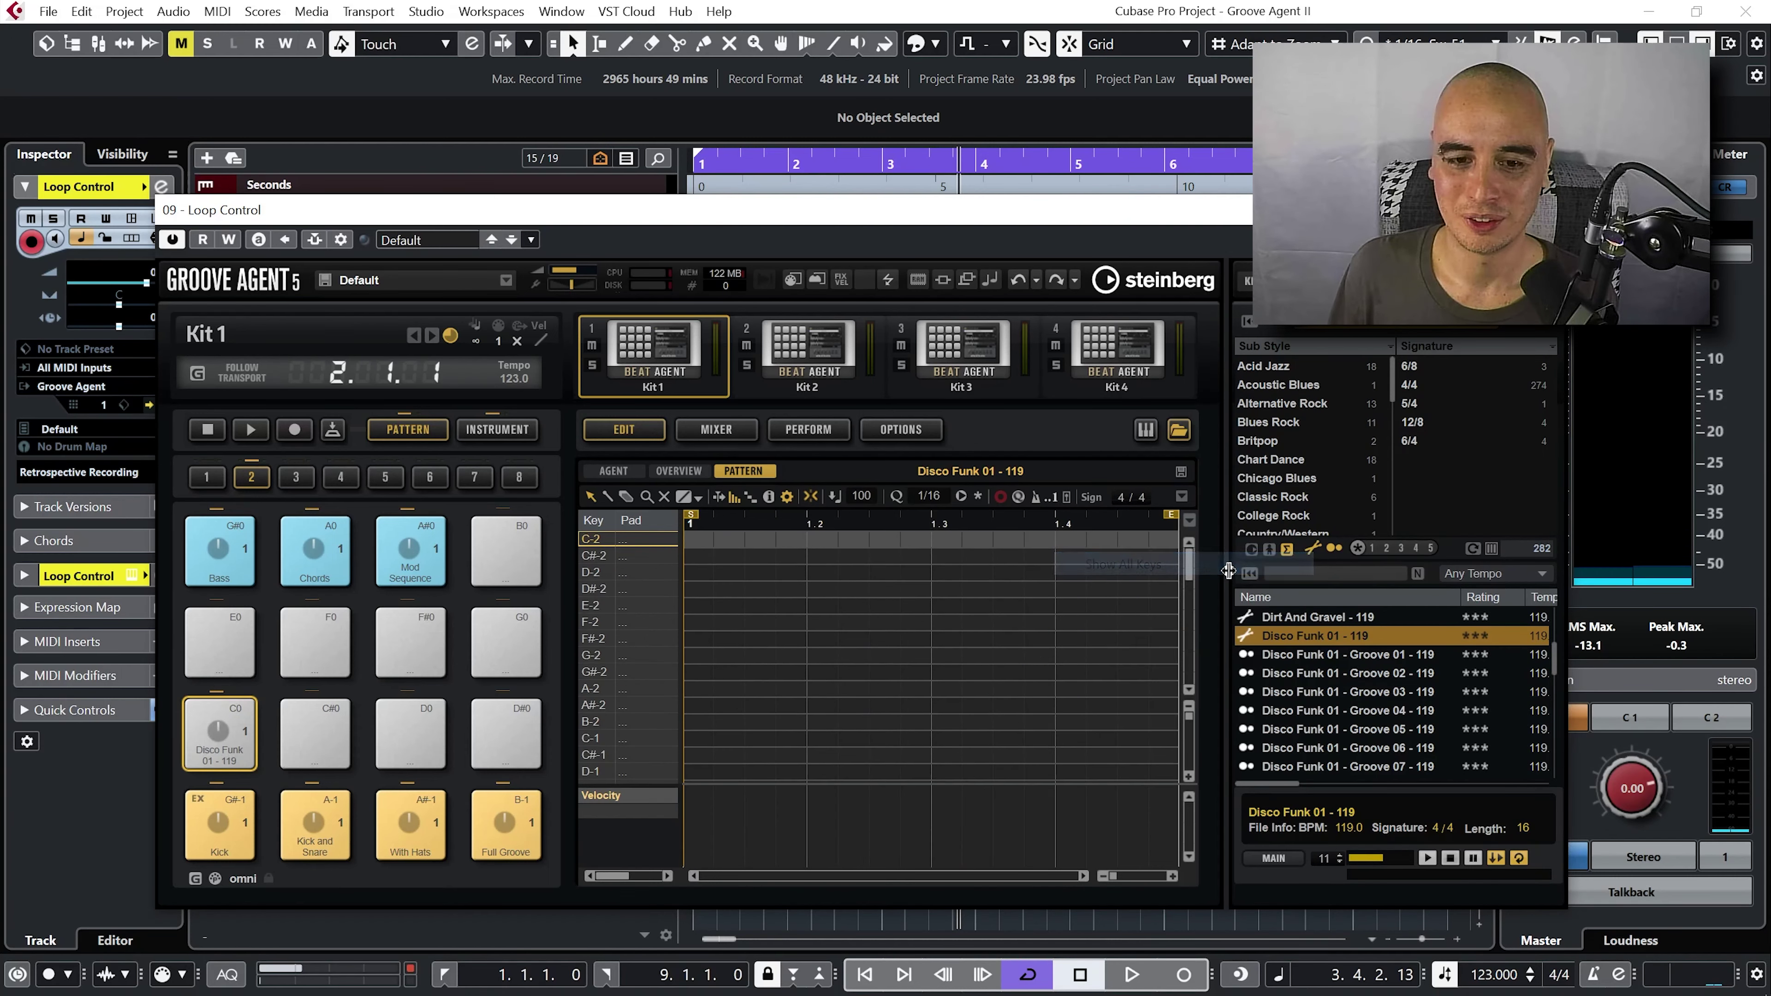
pyautogui.moveTo(1189, 574); pyautogui.dragTo(1189, 588)
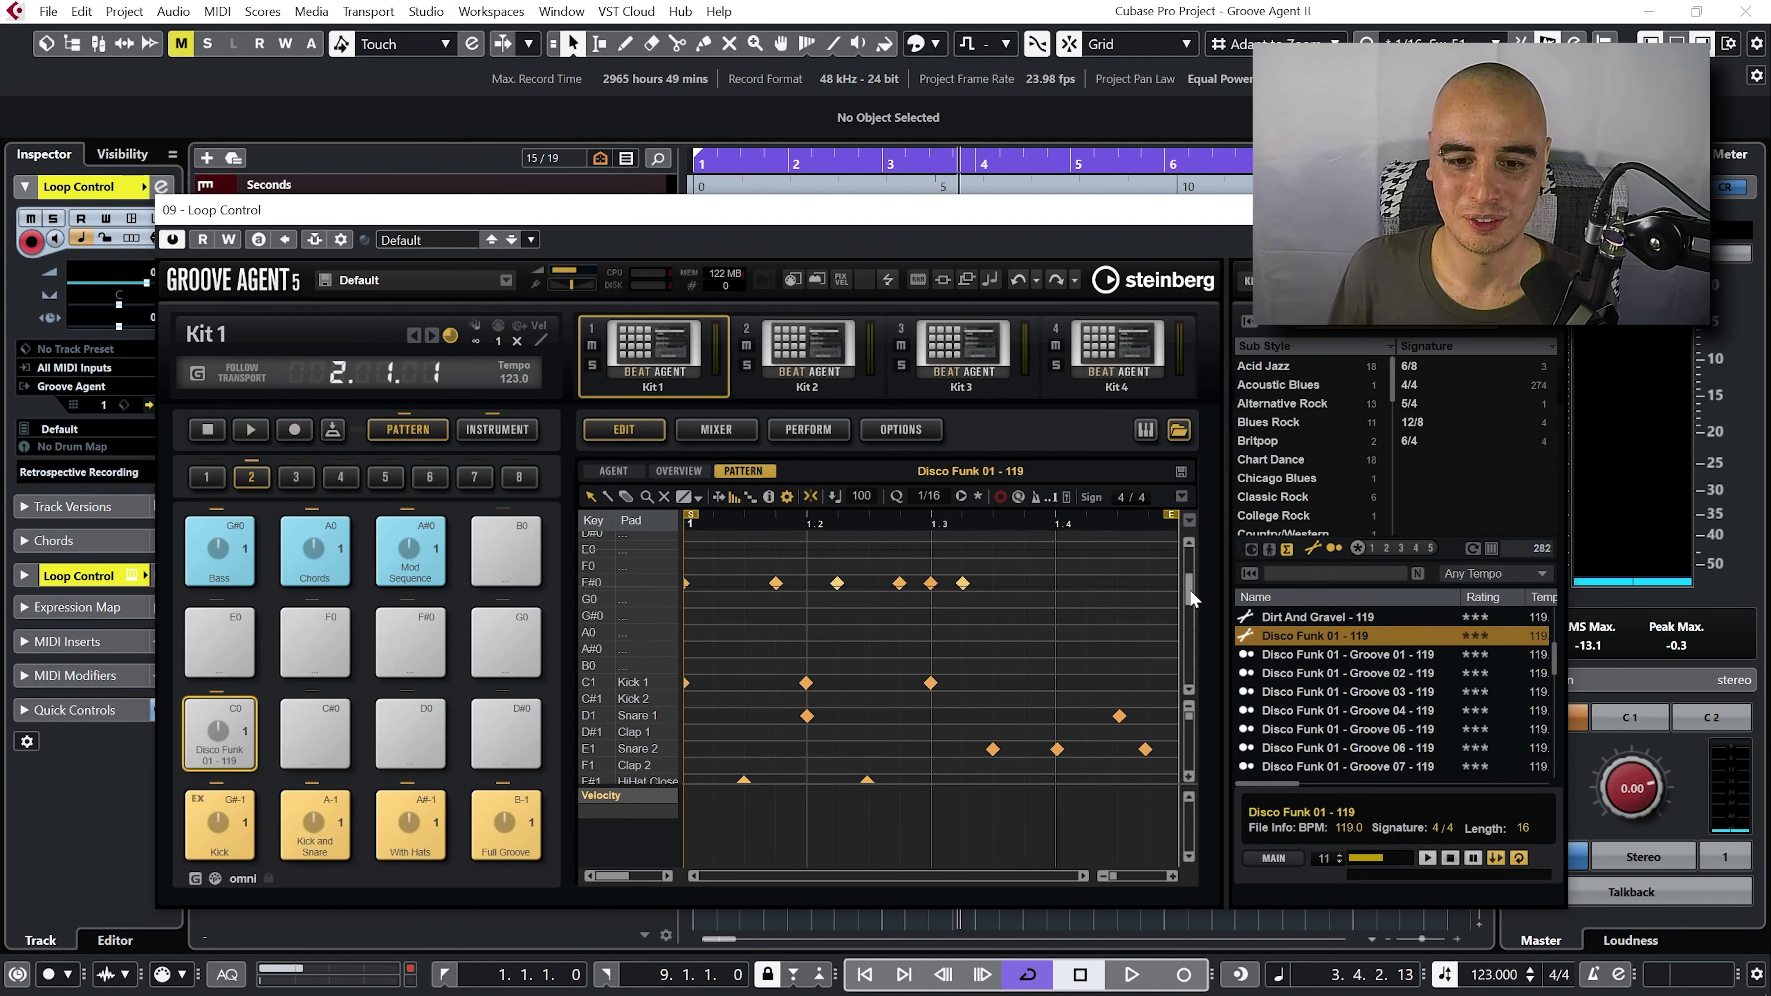
pyautogui.click(595, 584)
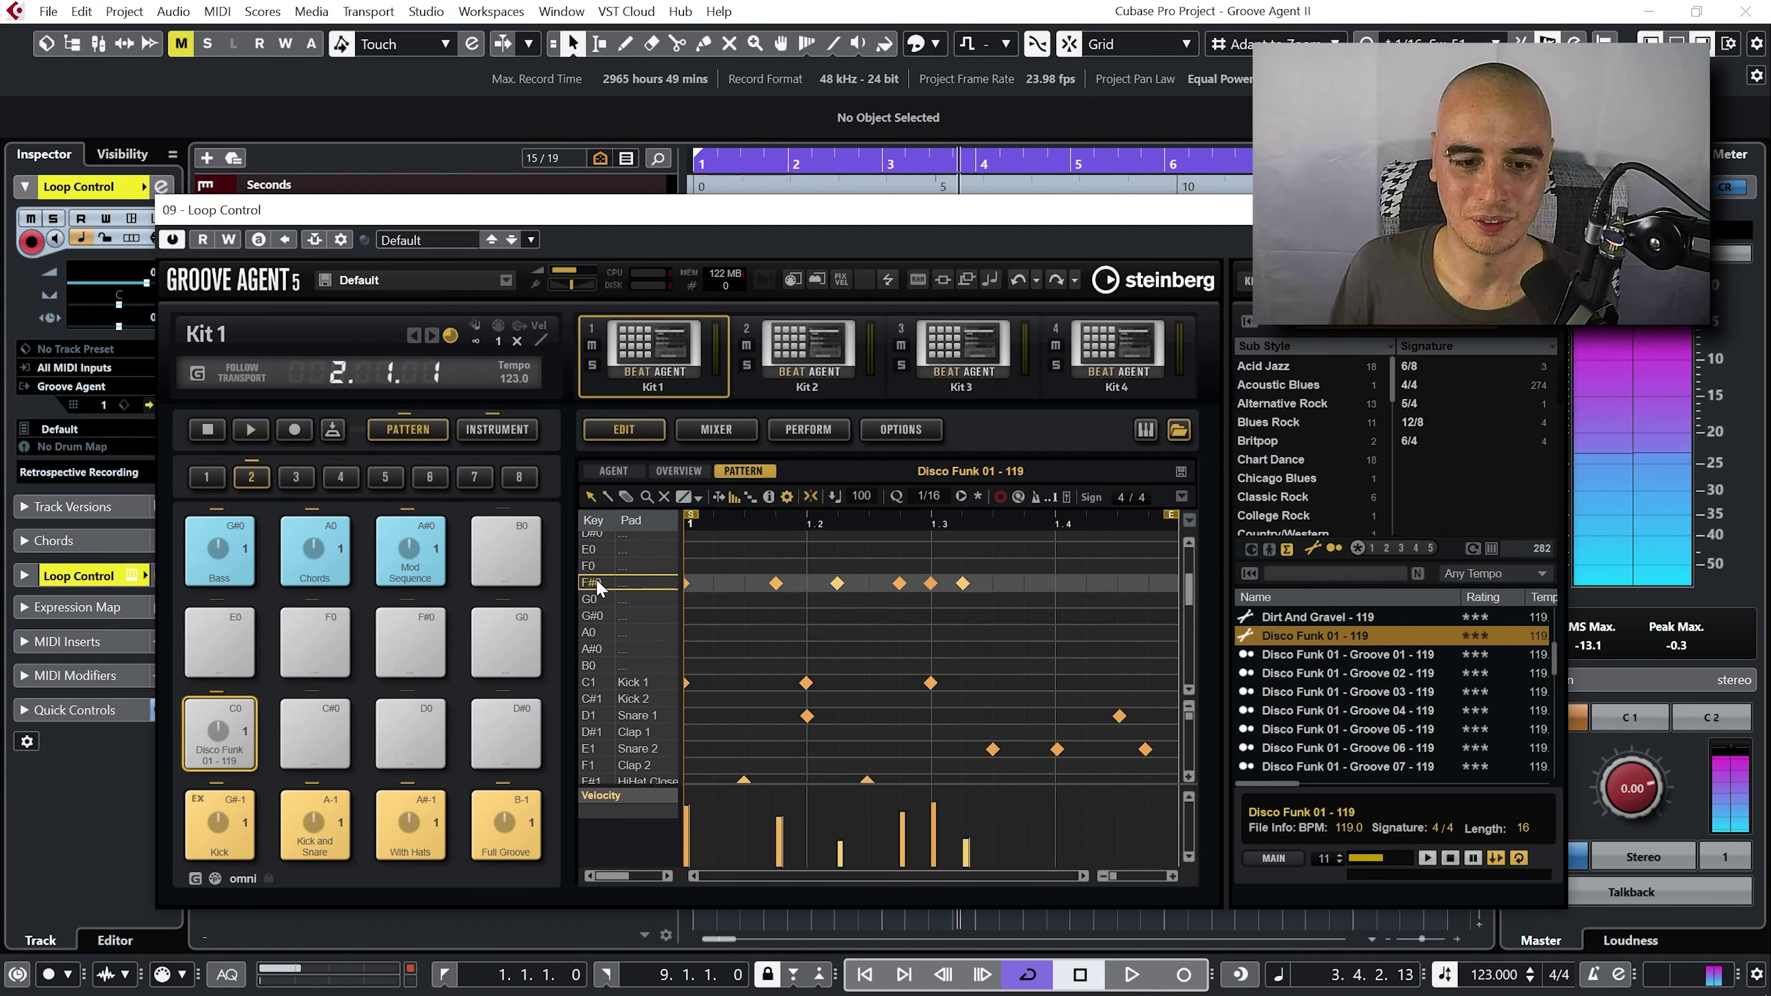
# - Transpose all F#0 notes of the pattern to the Clap 1 key on D#1 and play the C0 pad
pyautogui.moveTo(1021, 585); pyautogui.dragTo(677, 591)
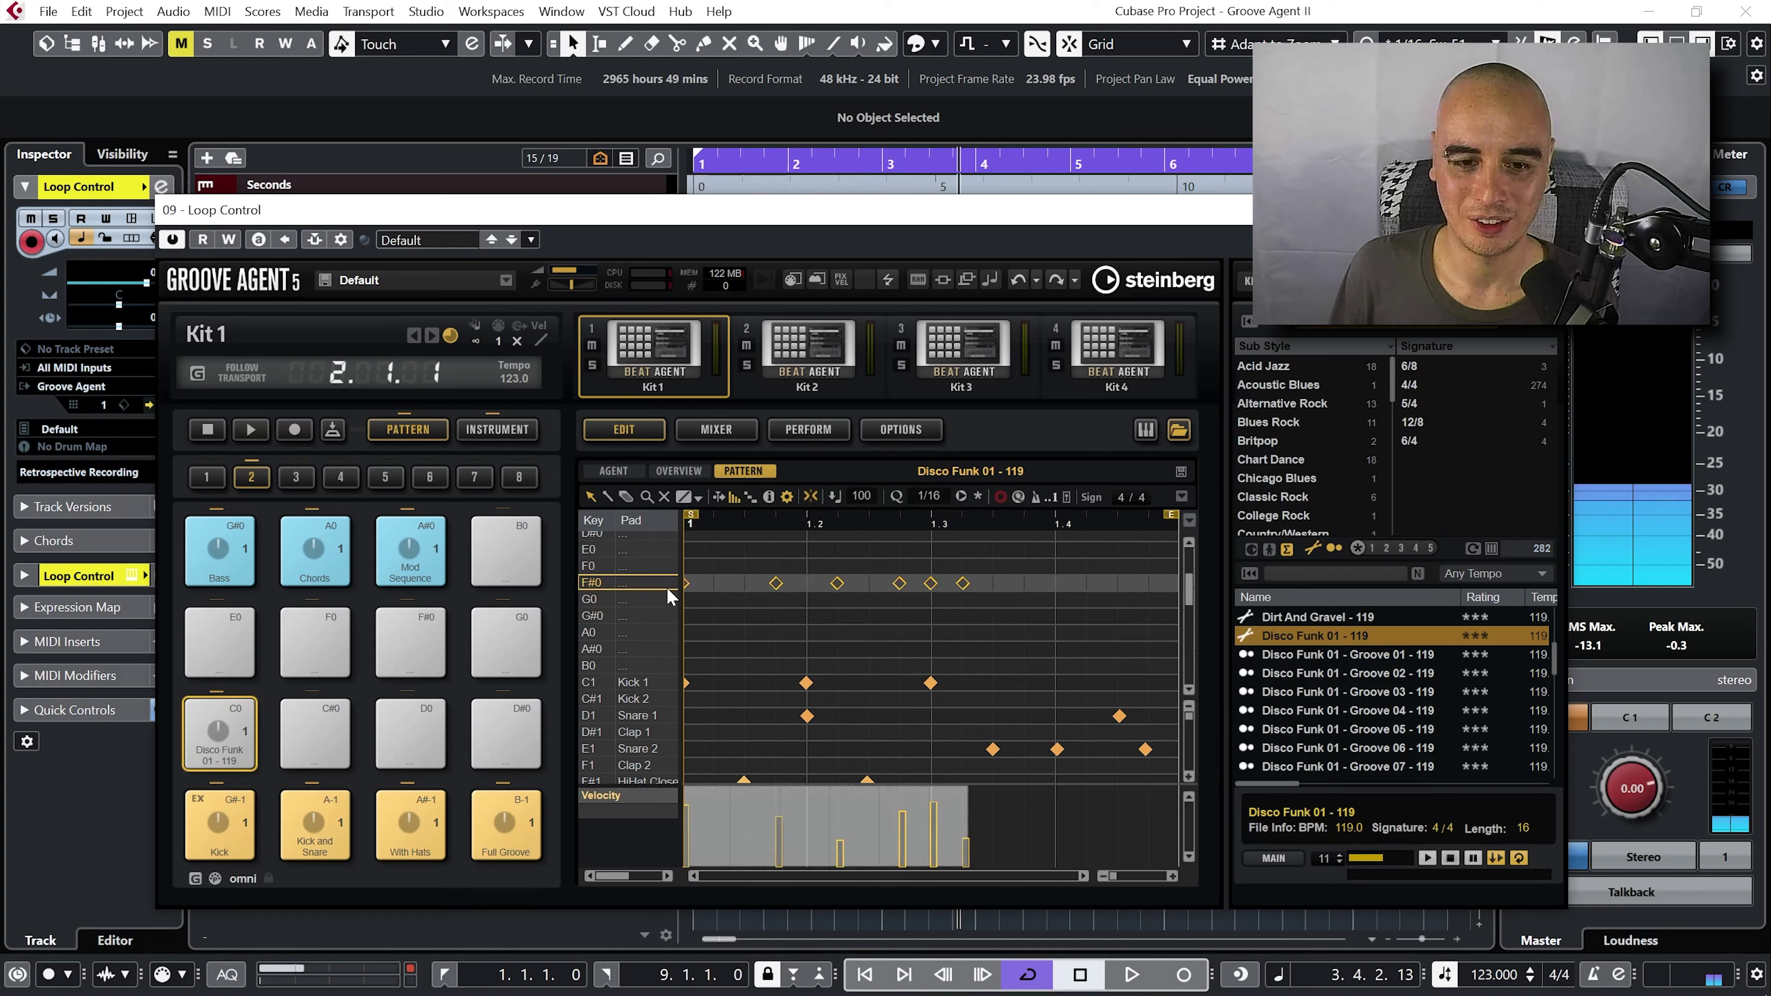
pyautogui.press('Down')
pyautogui.press('Down')
pyautogui.press('Down')
pyautogui.press('Down')
pyautogui.press('Down')
pyautogui.press('Down')
pyautogui.press('Down')
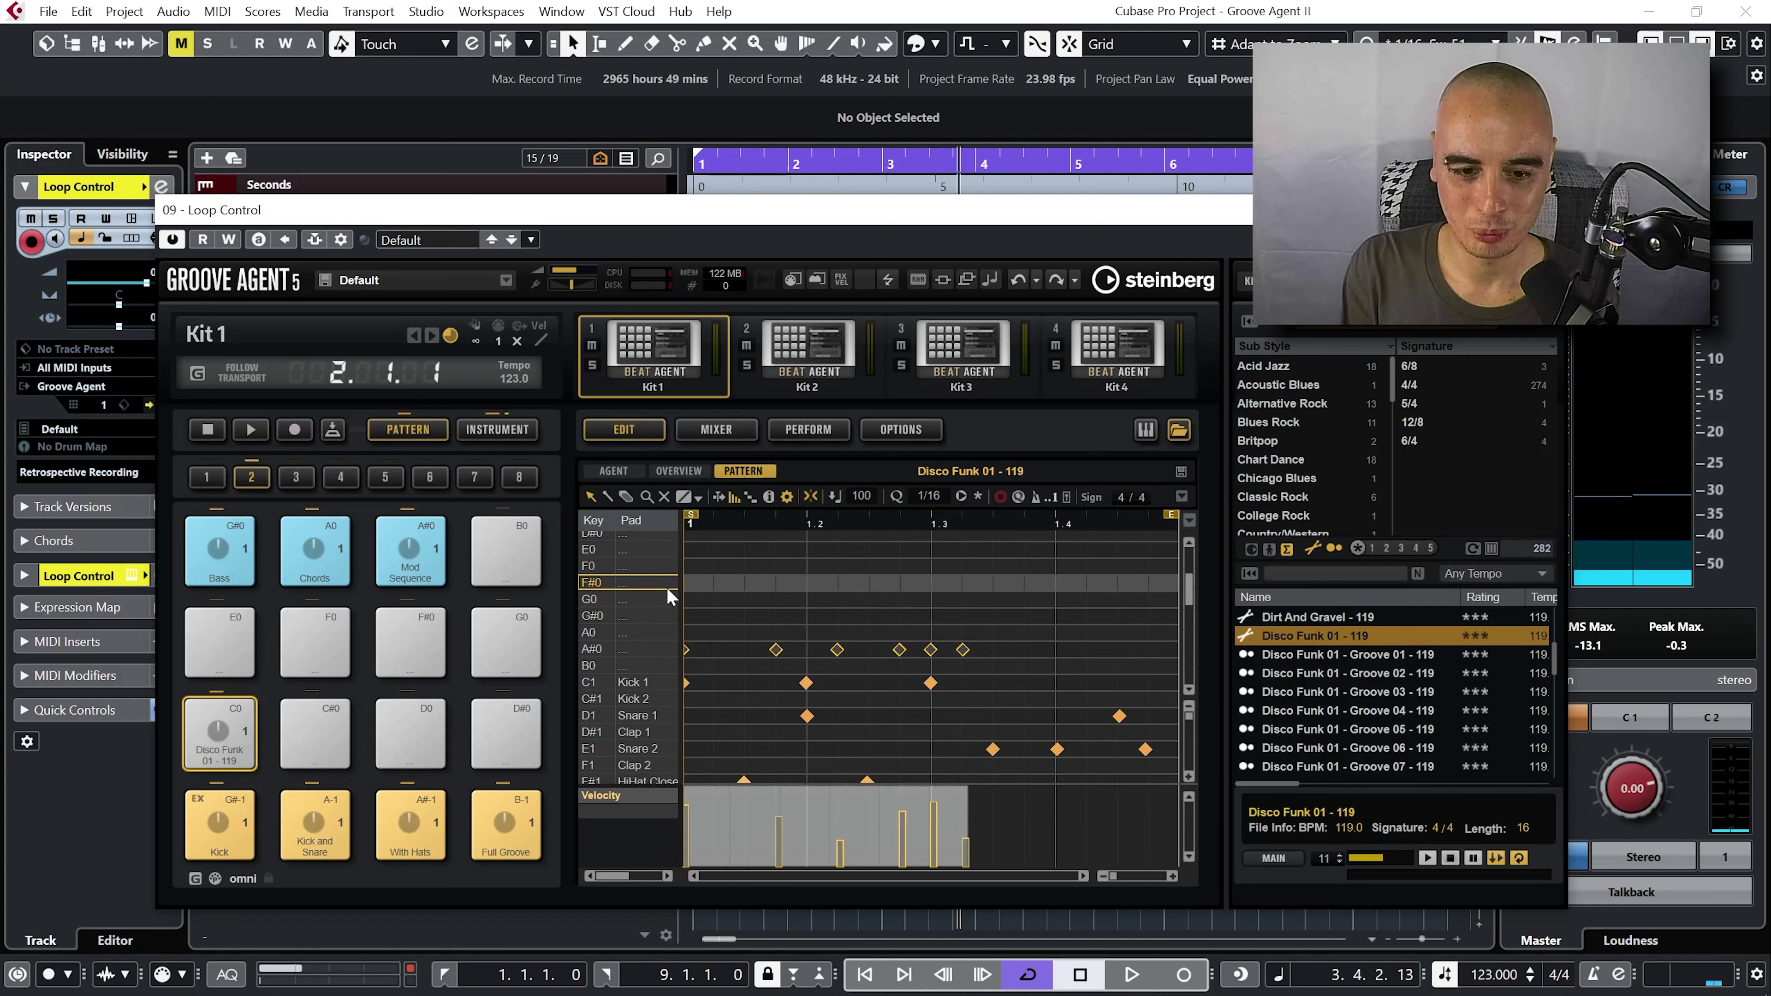
pyautogui.press('Down')
pyautogui.press('Down')
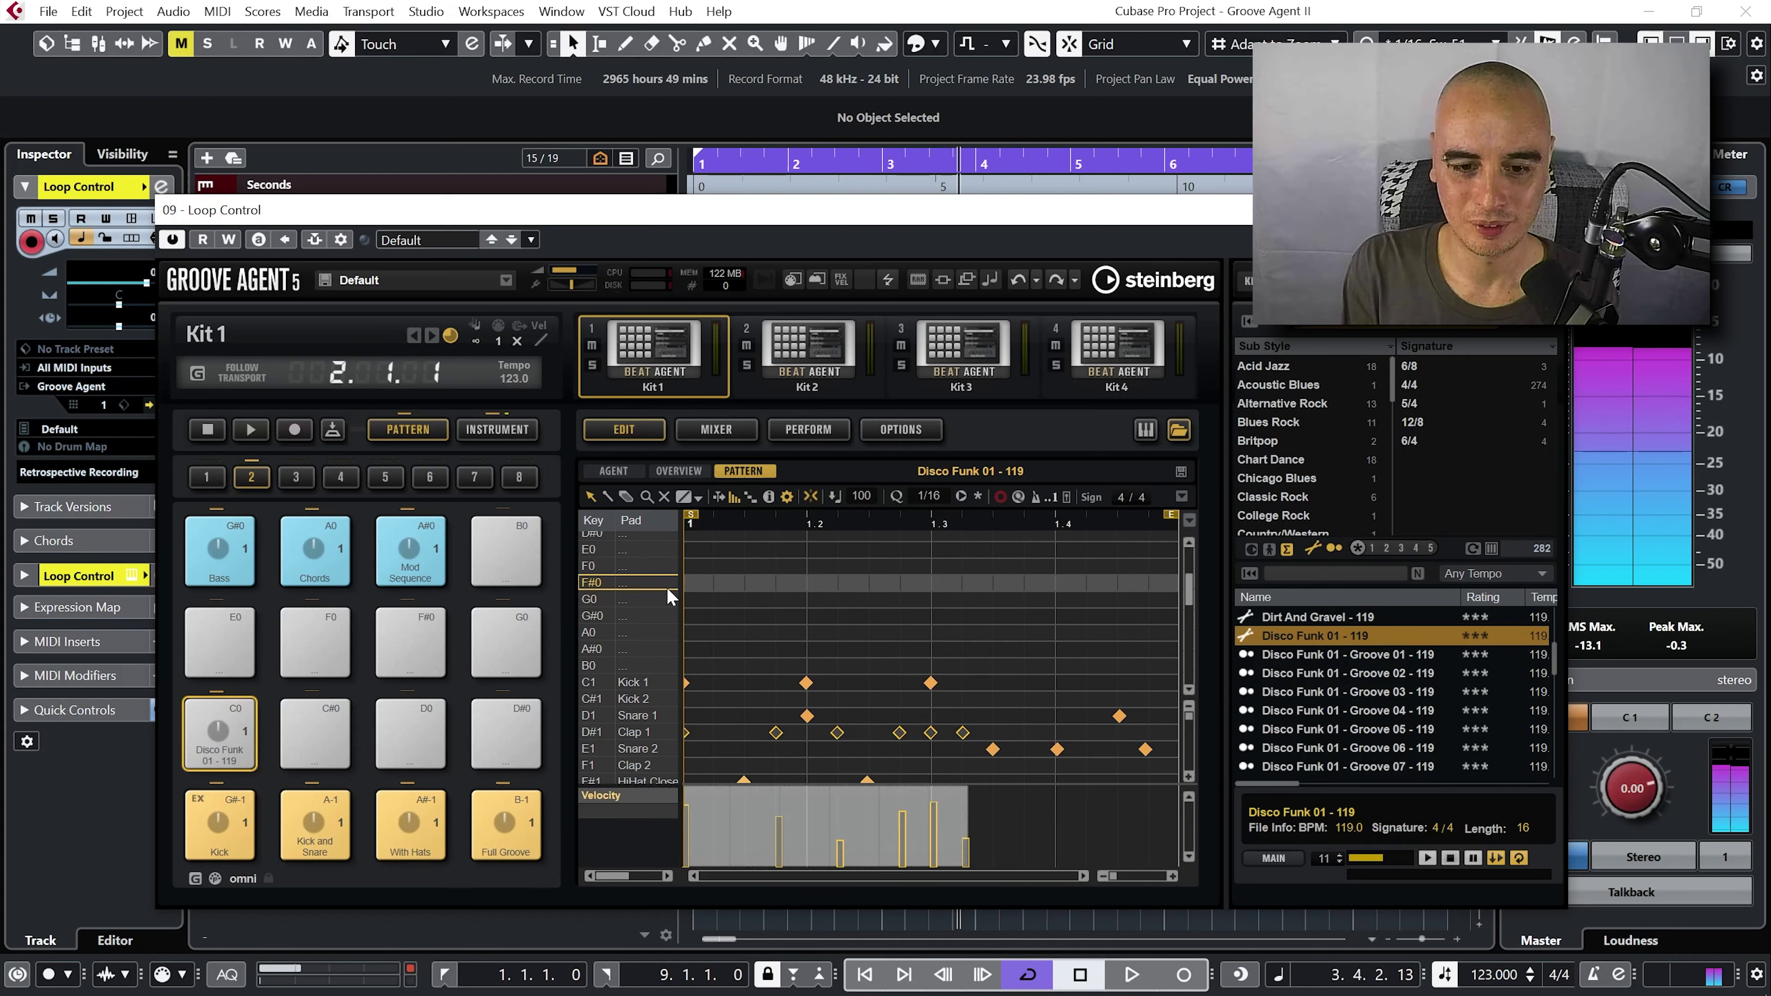
pyautogui.click(220, 733)
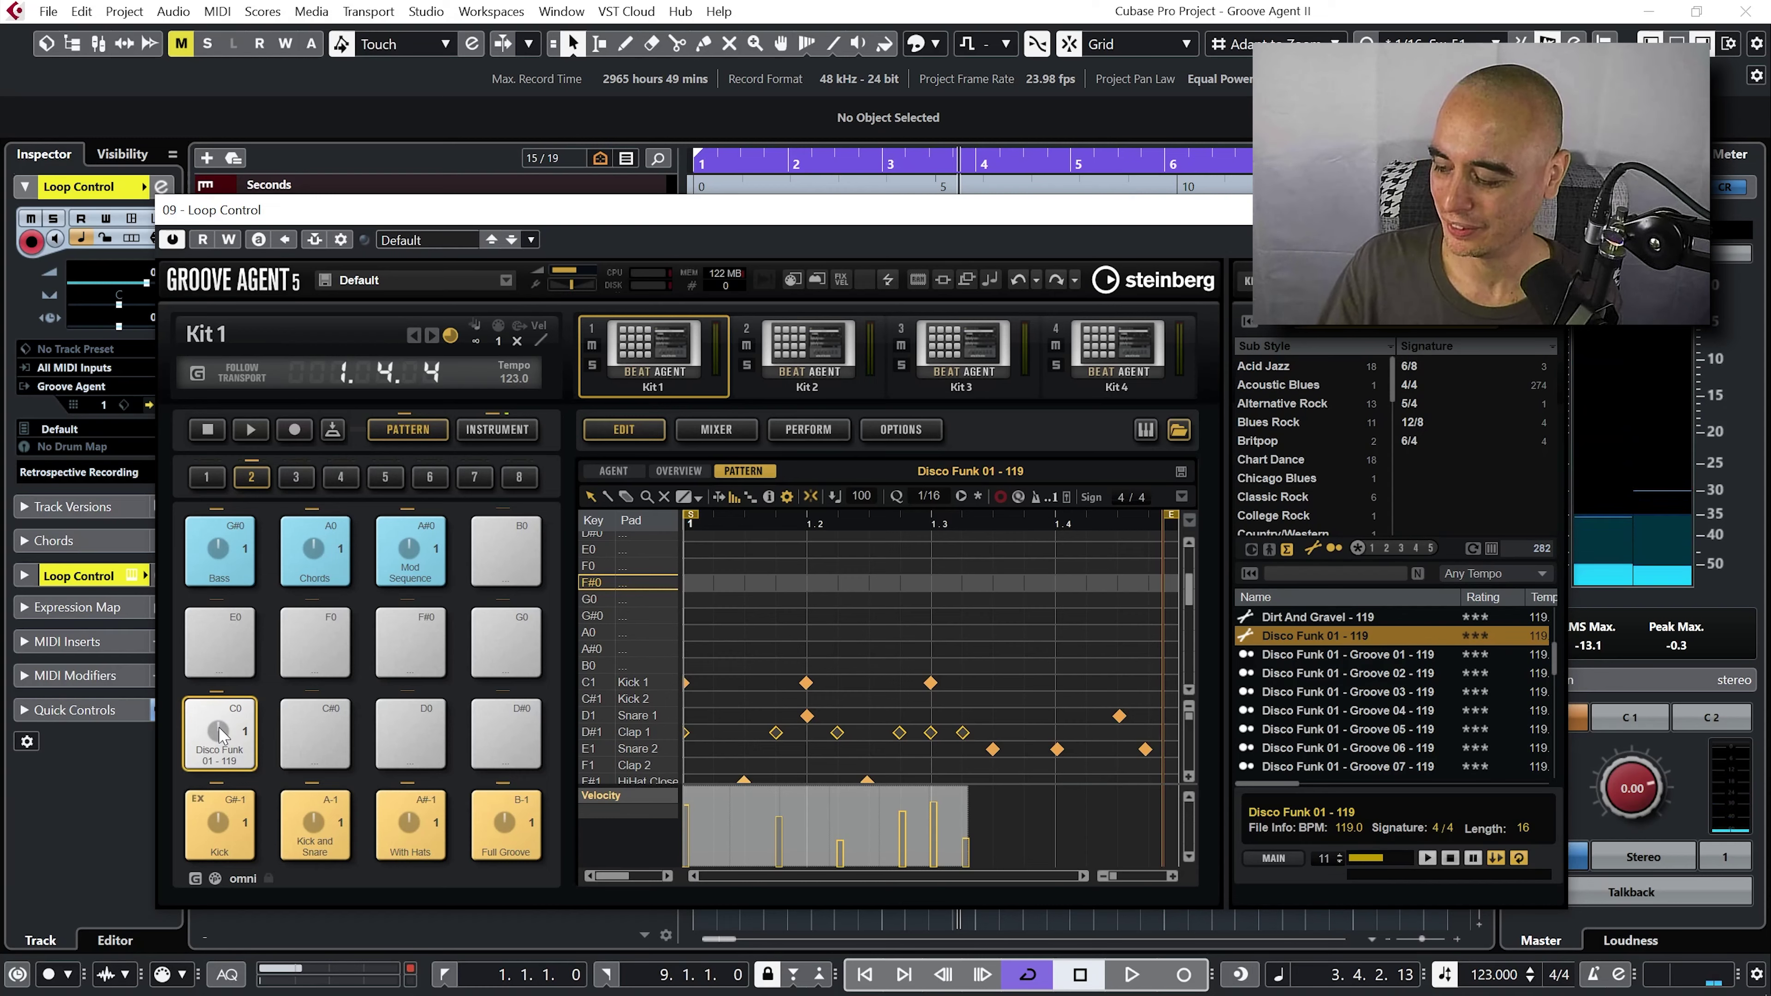
# - Rename the C0 pattern pad as Fill 1 and give it a yellow-green color
pyautogui.rightClick(225, 751)
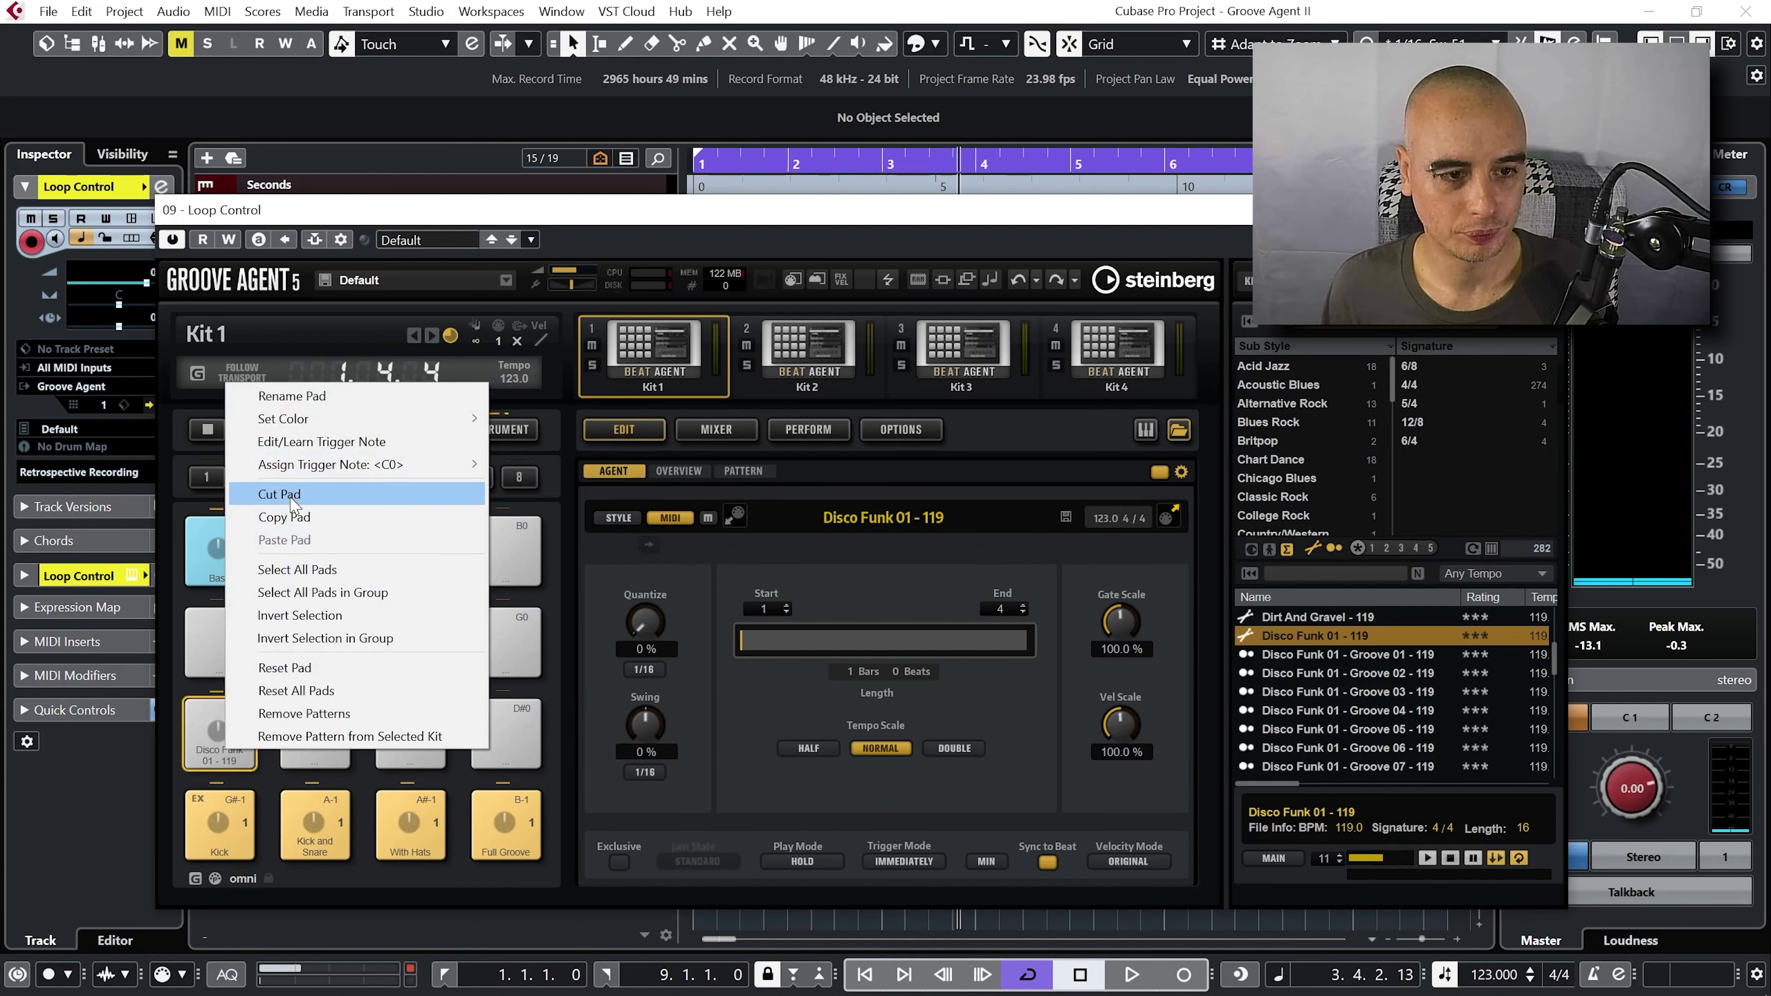
pyautogui.click(305, 399)
pyautogui.write('Fill 1')
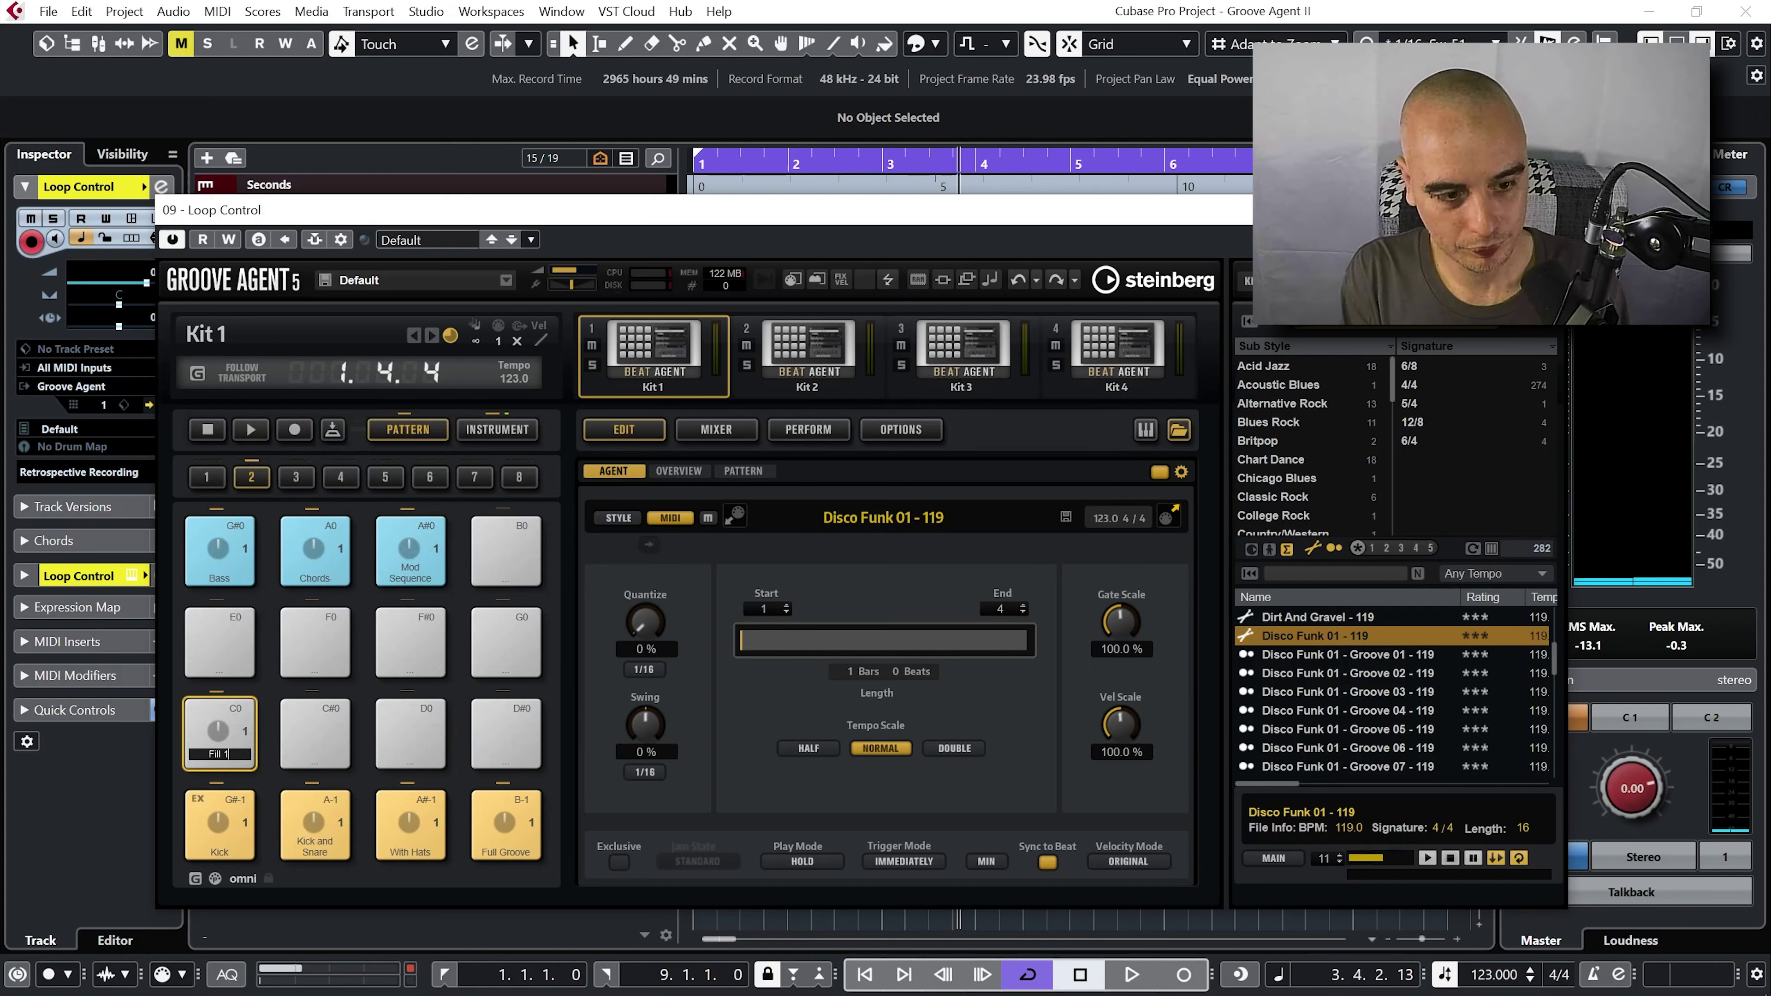
pyautogui.press('Return')
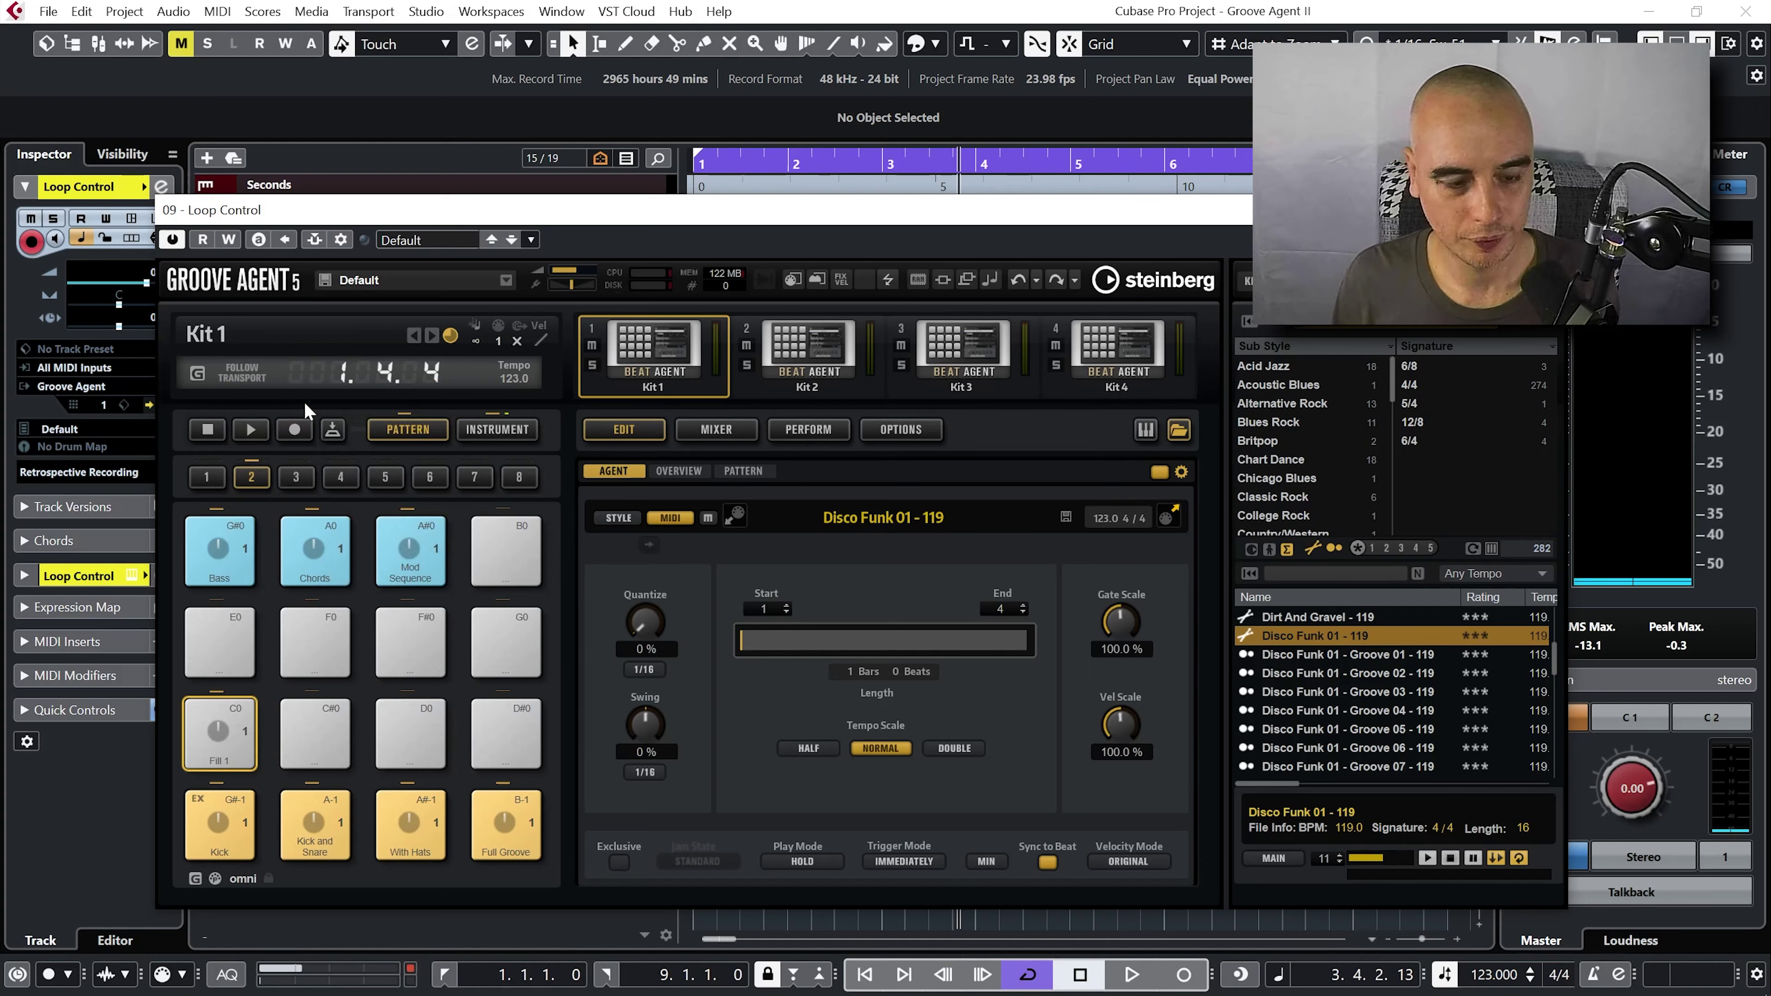
pyautogui.rightClick(215, 743)
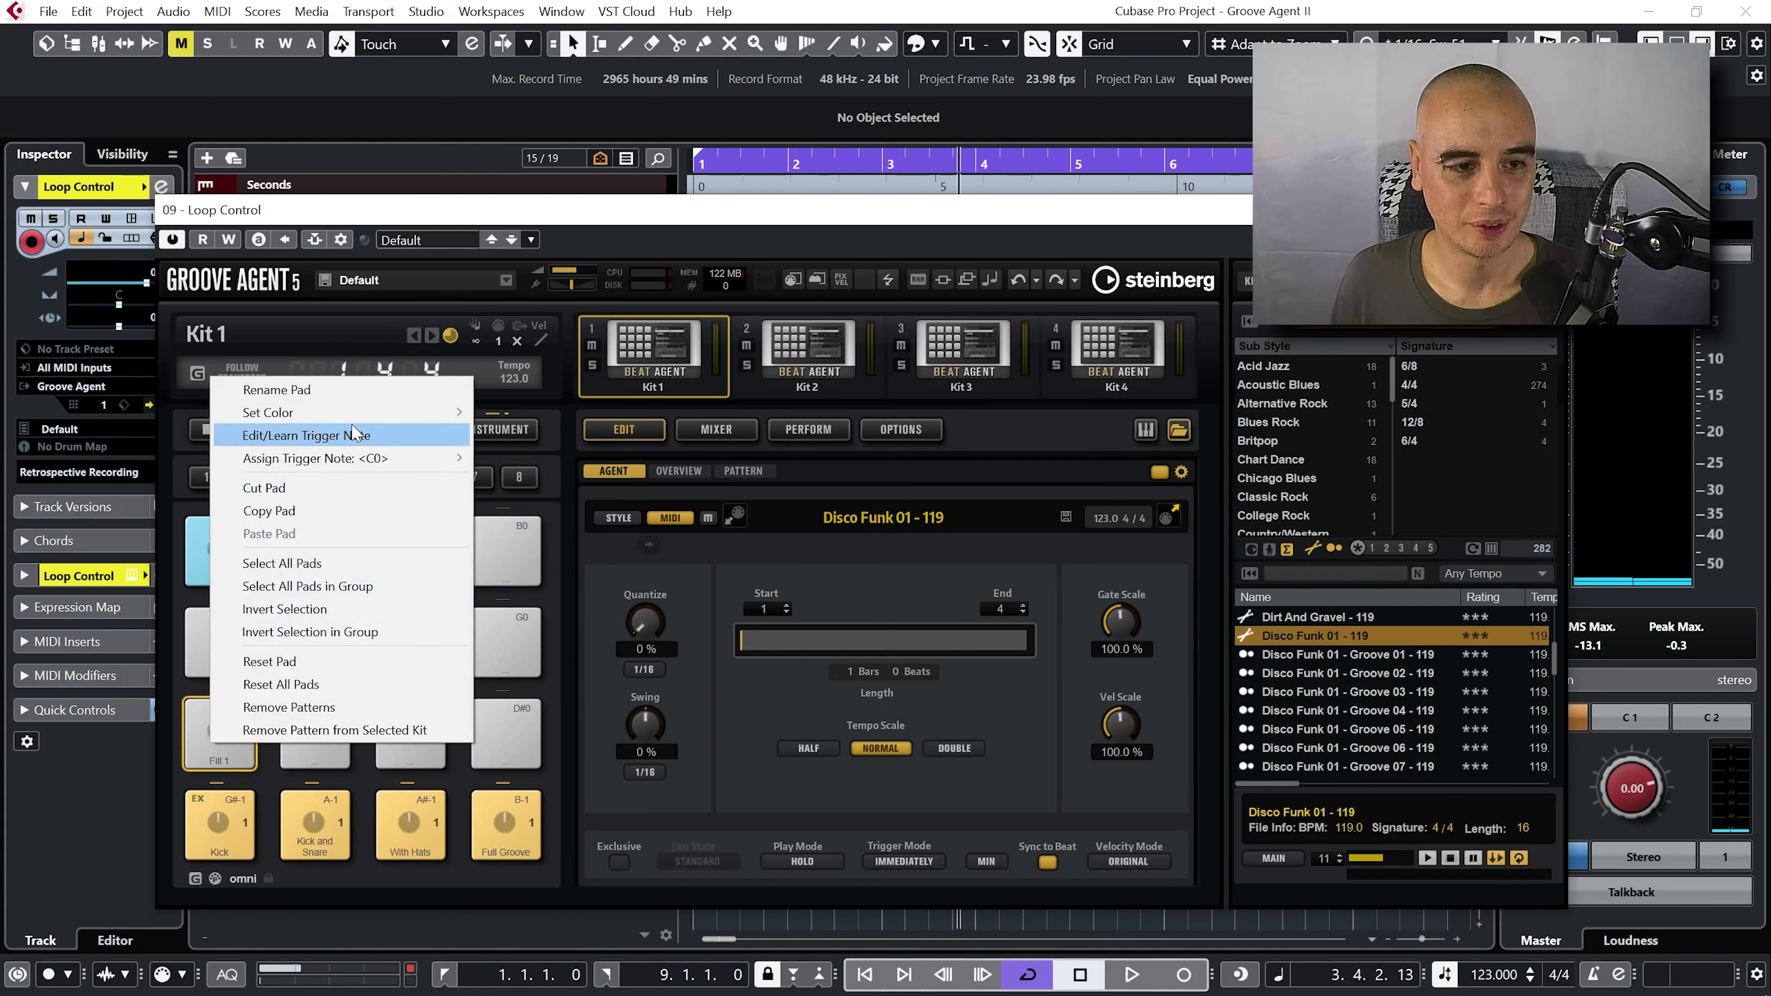
pyautogui.moveTo(364, 412)
pyautogui.click(527, 541)
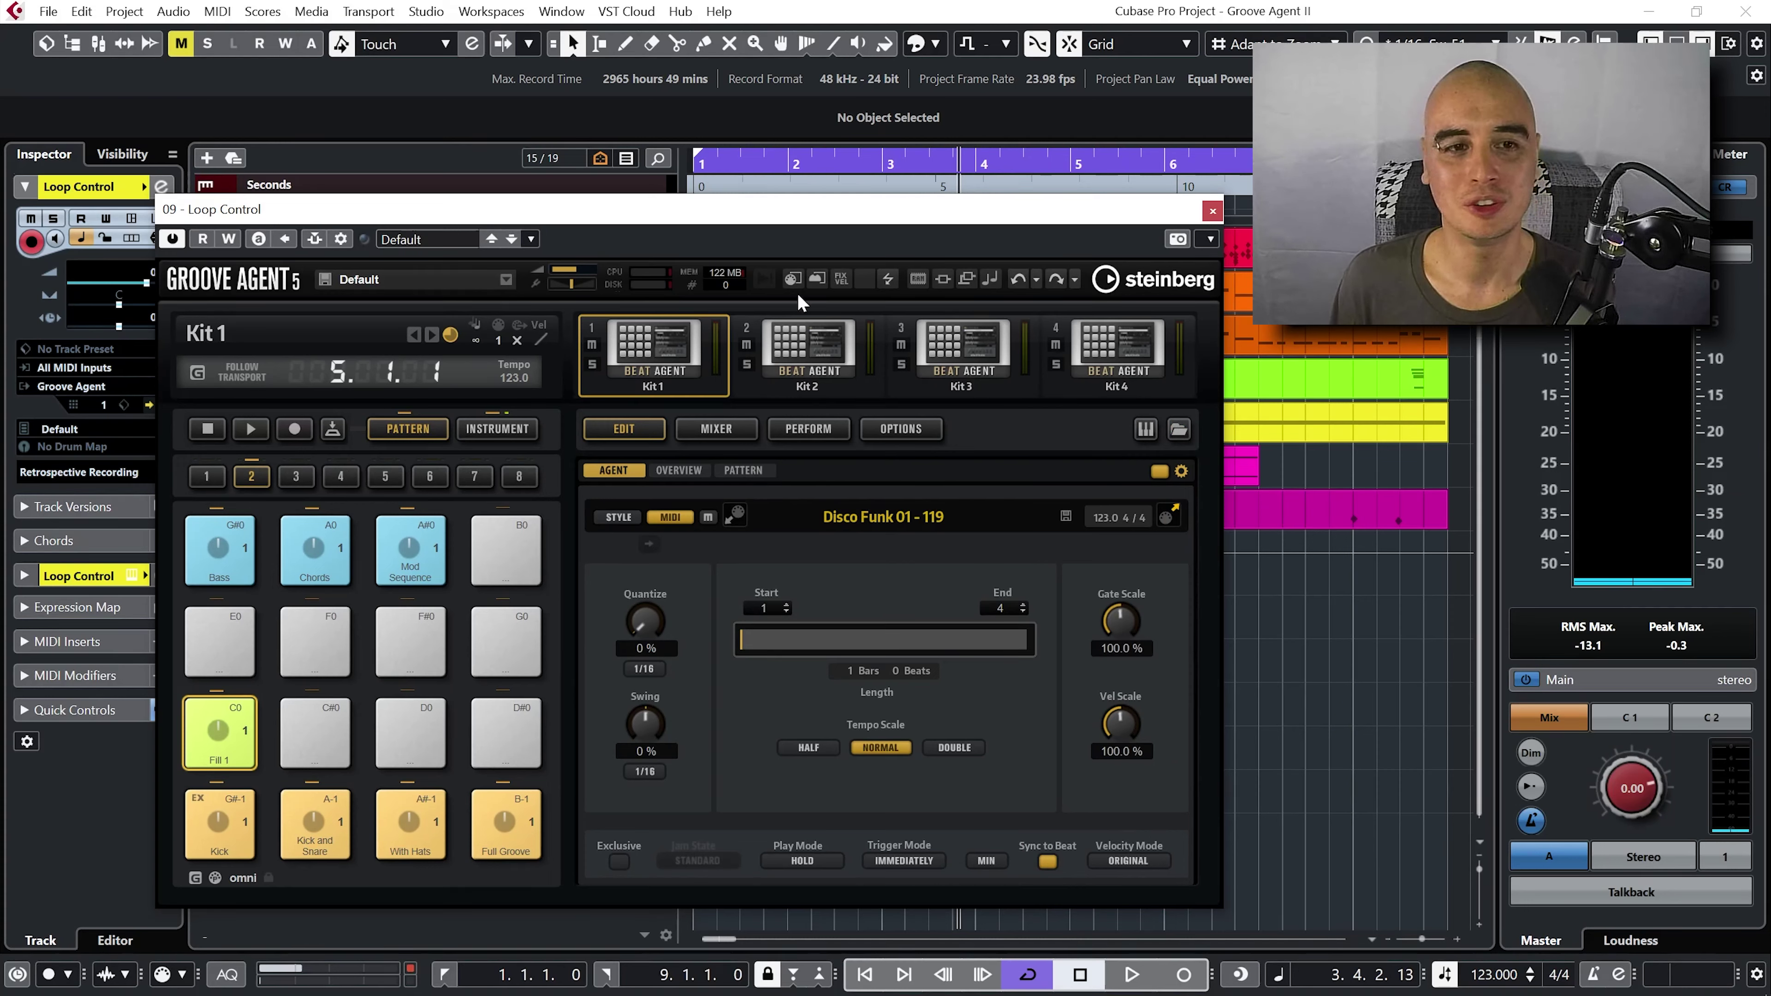
# - Try loading the first New Vocal Sample clip onto the G#3 pad of the Drums track's Groove Agent, and cut that pad
pyautogui.click(1212, 211)
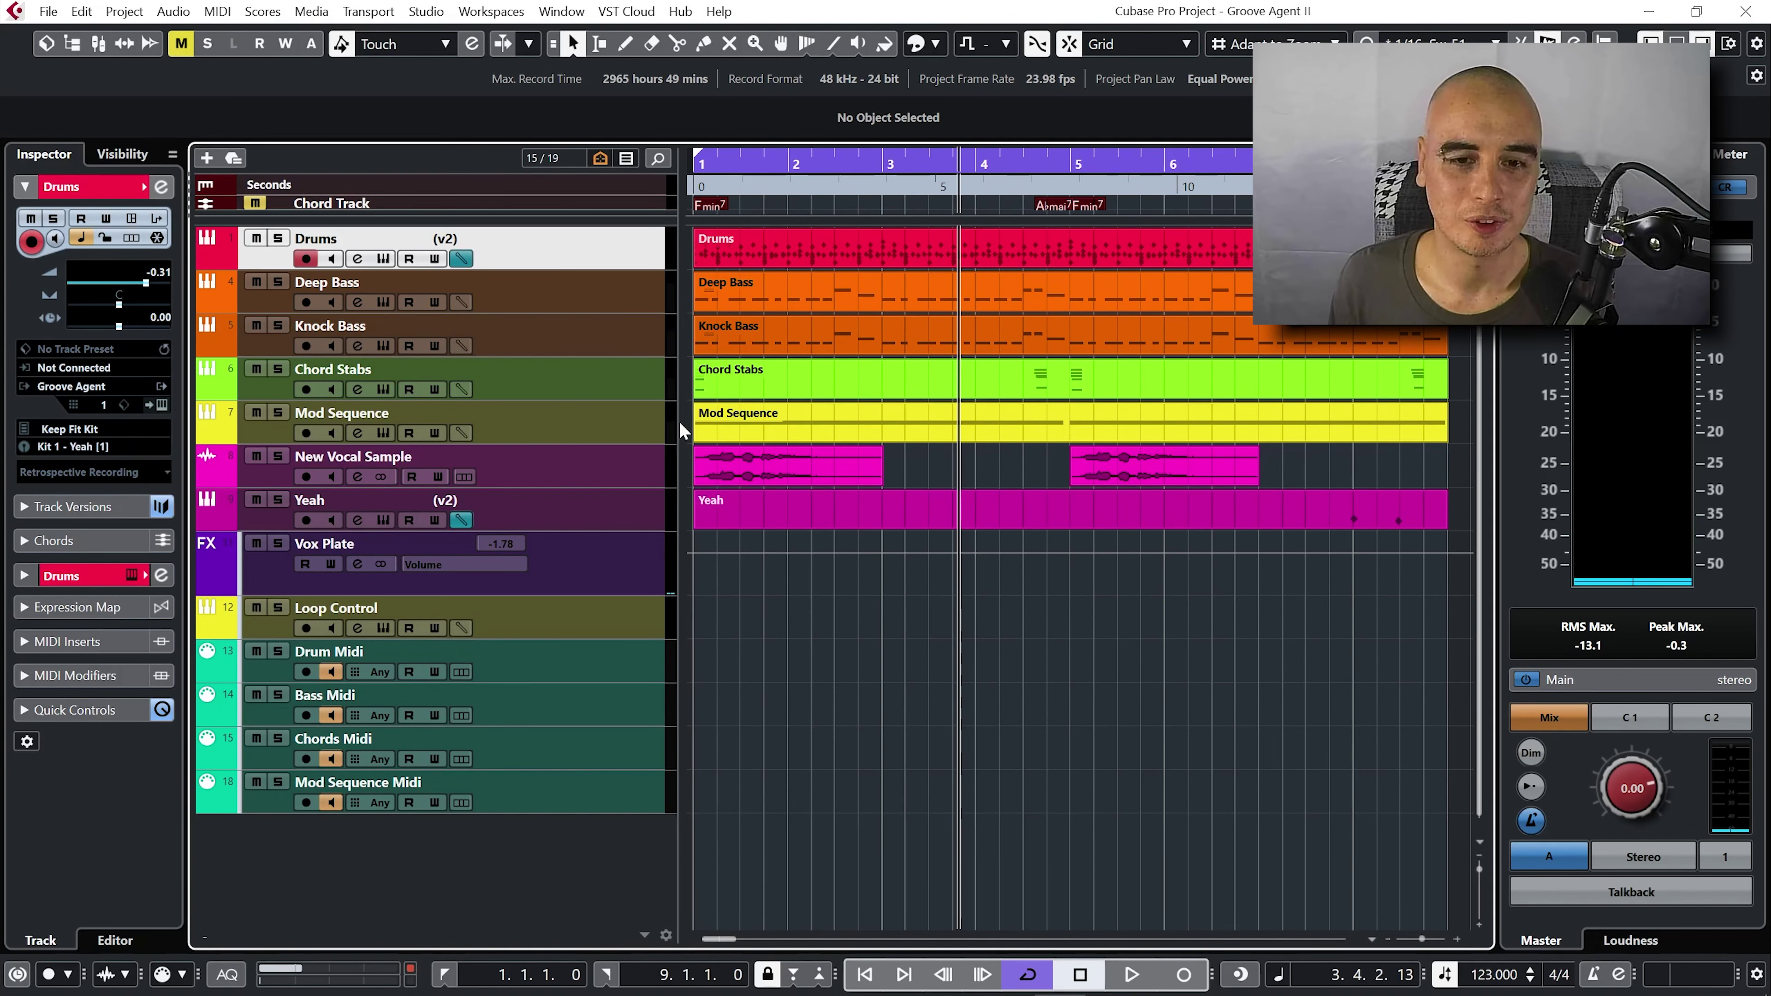
pyautogui.click(382, 258)
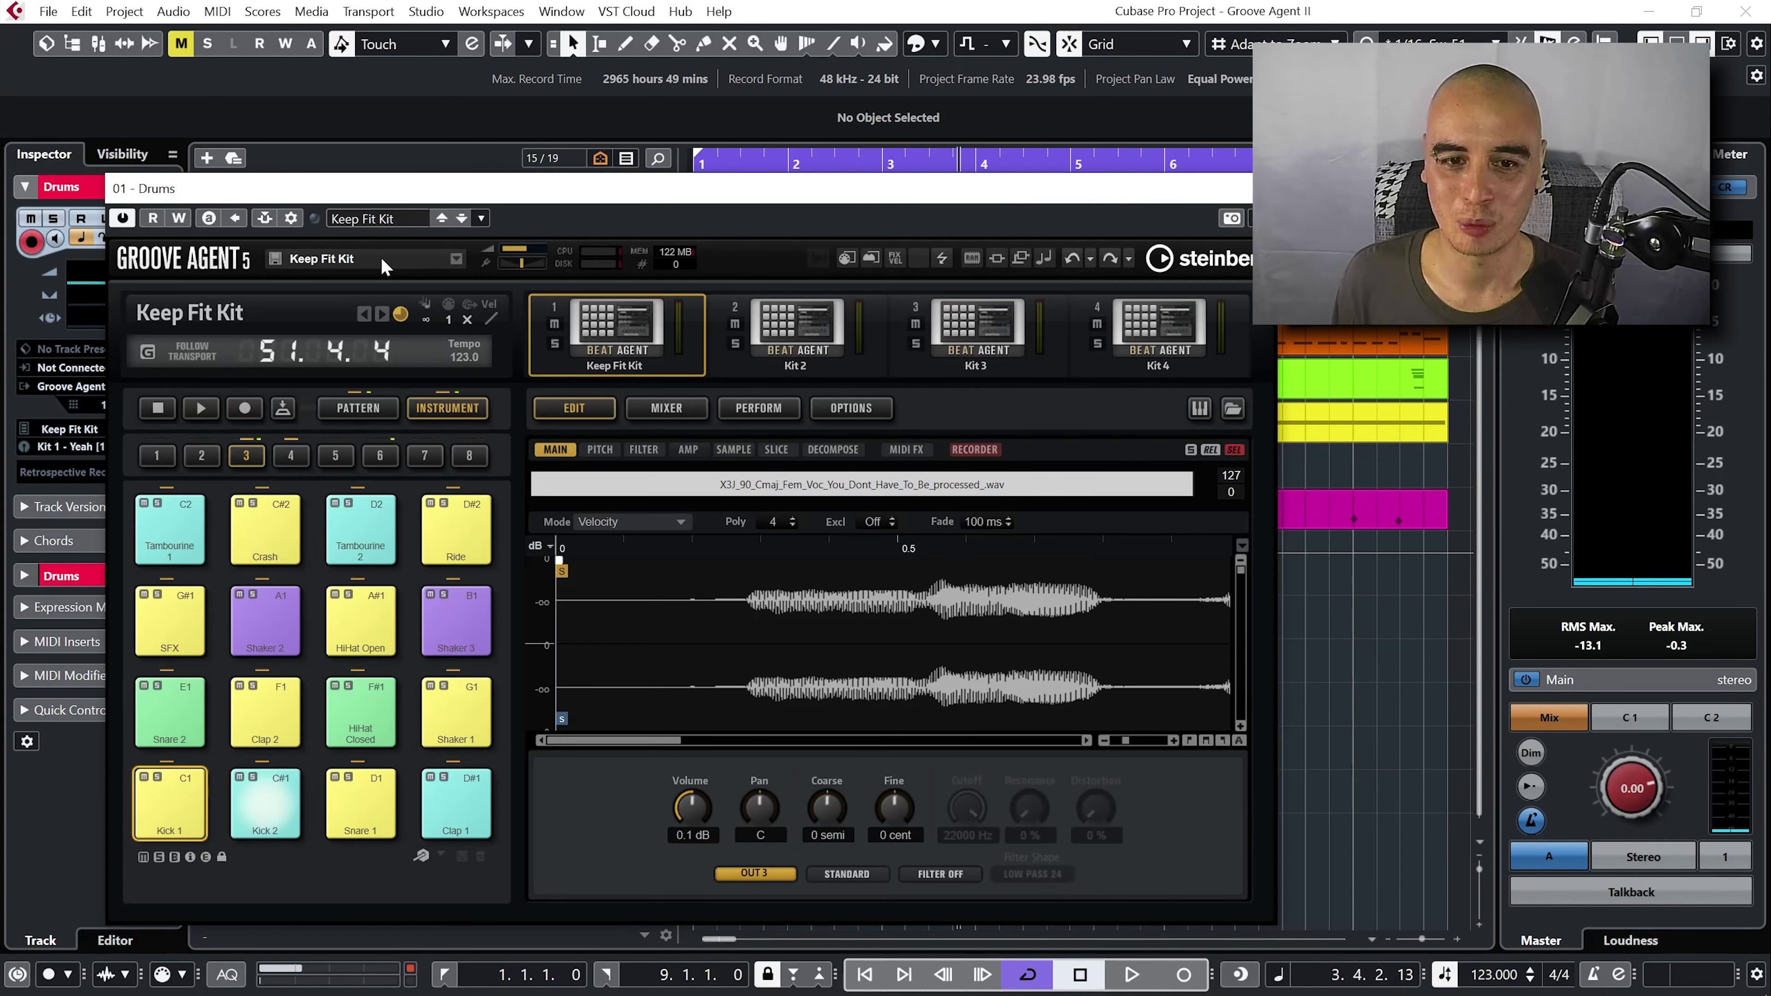
pyautogui.click(341, 457)
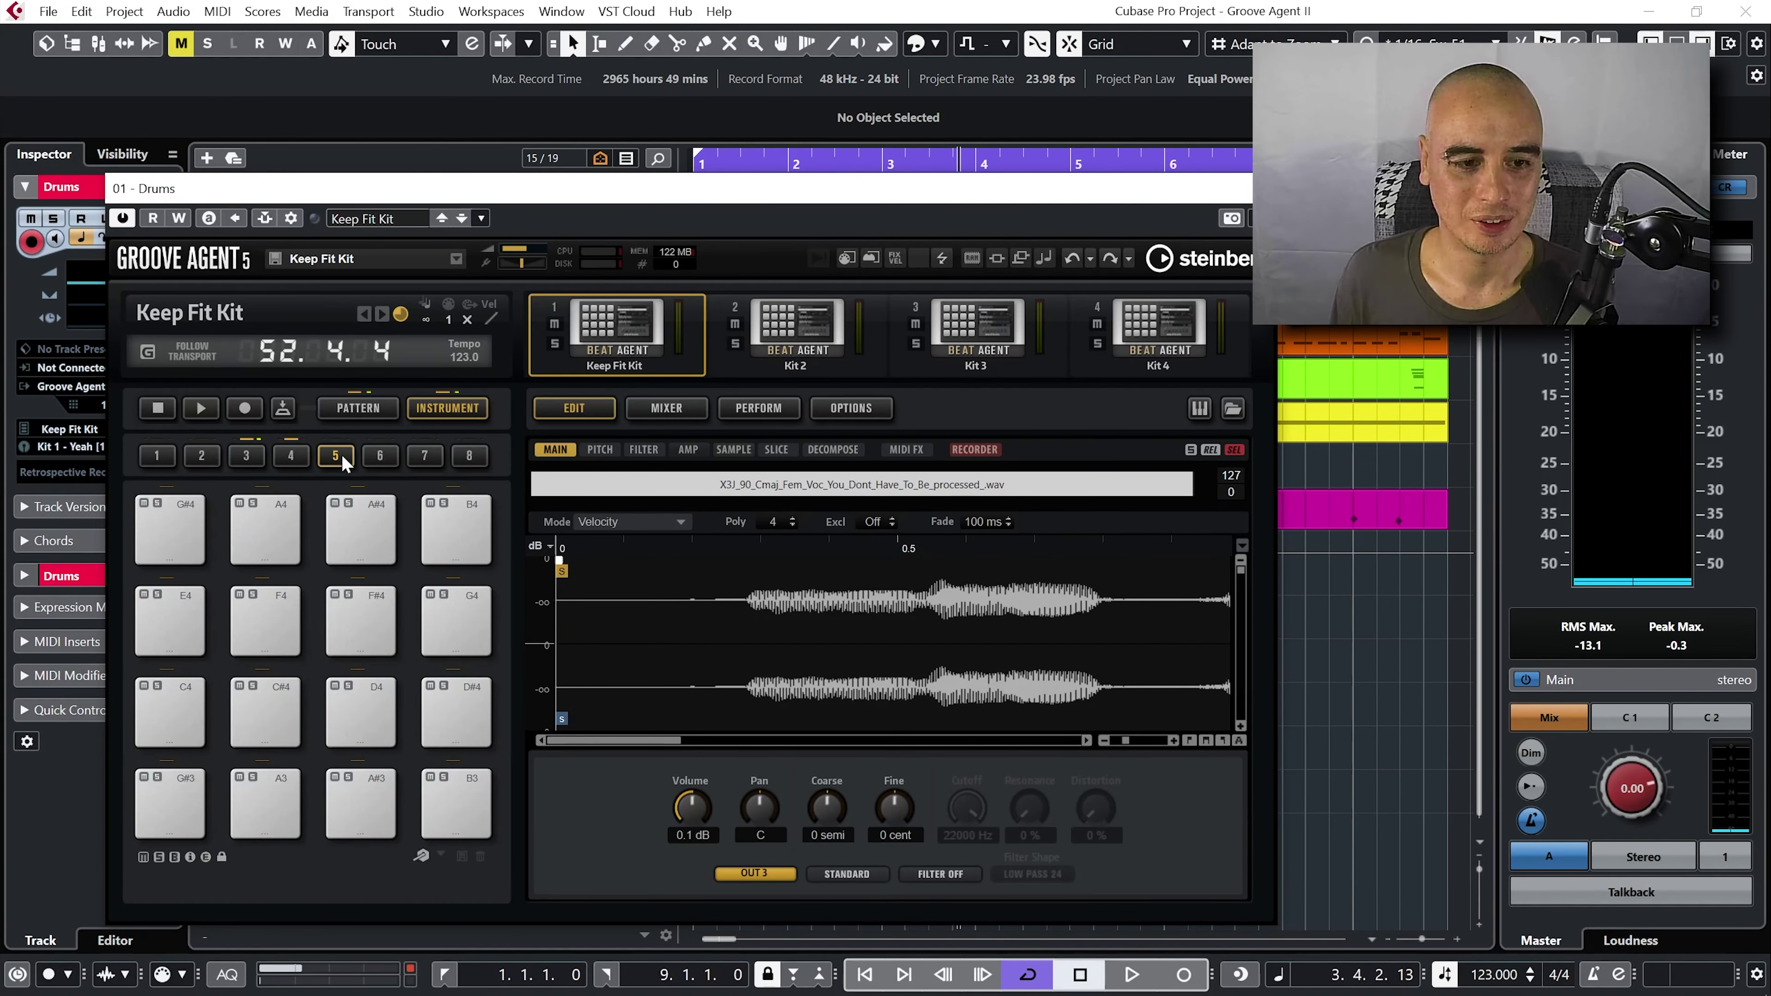
pyautogui.moveTo(279, 189); pyautogui.dragTo(1158, 100)
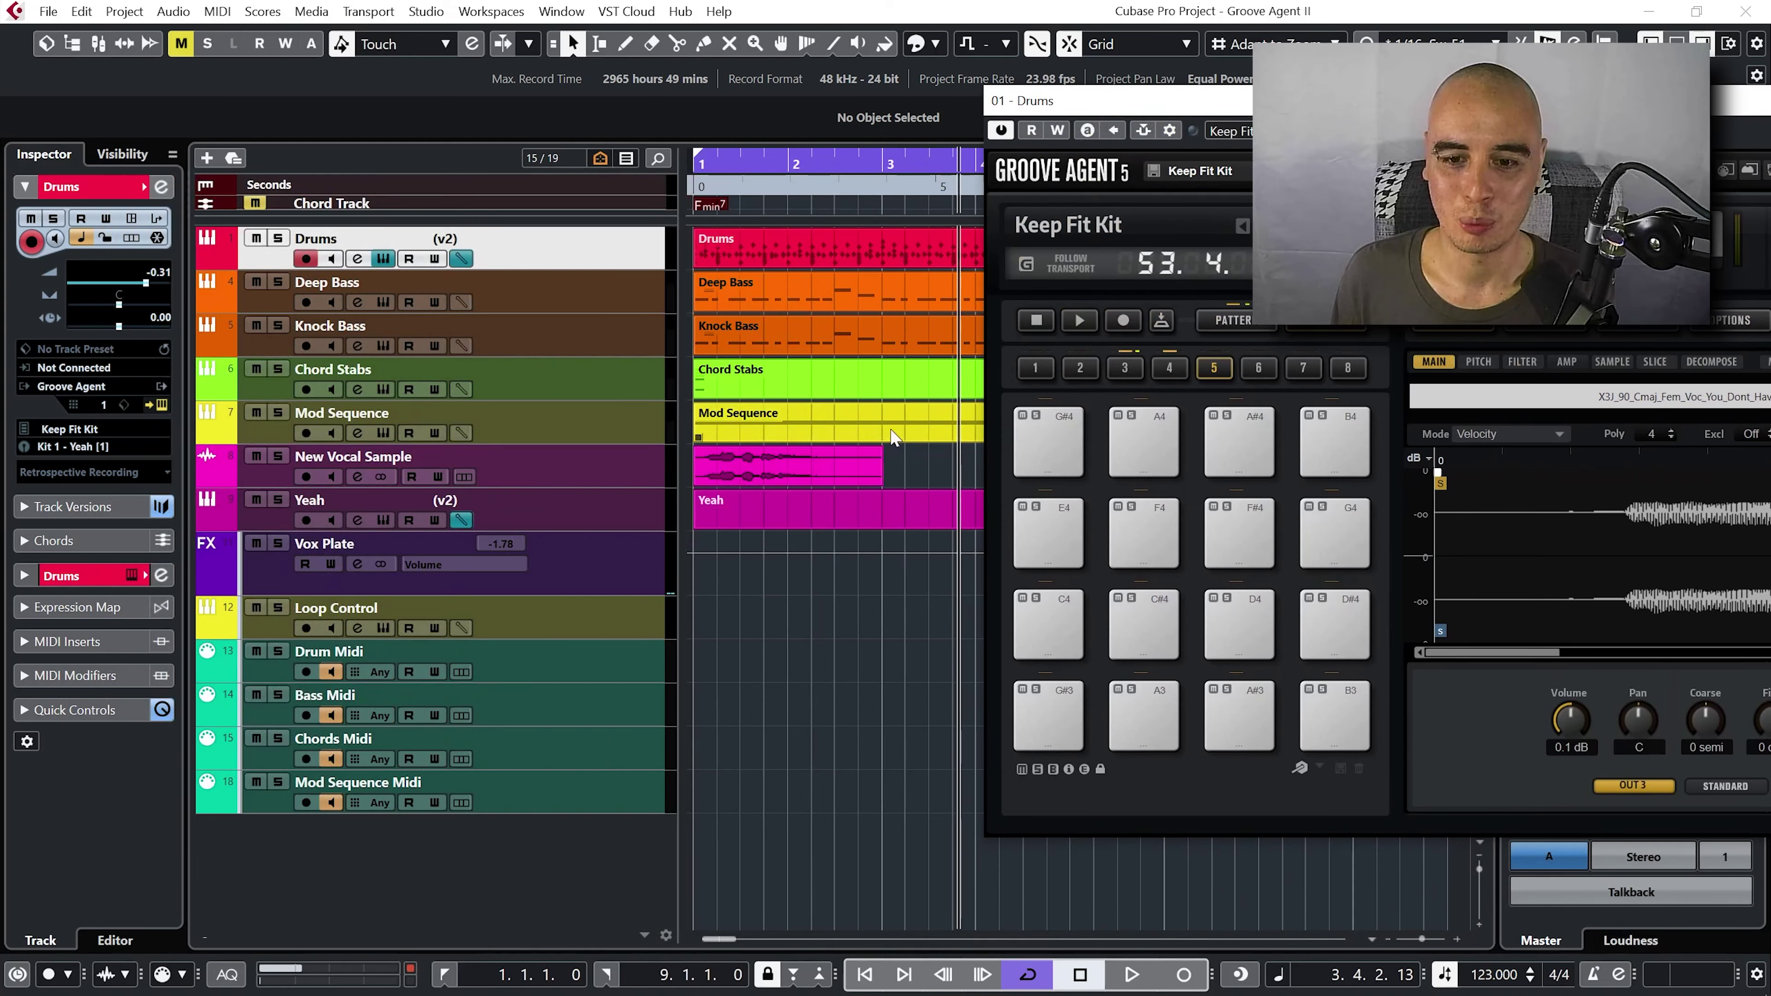
pyautogui.moveTo(772, 478); pyautogui.dragTo(1079, 729)
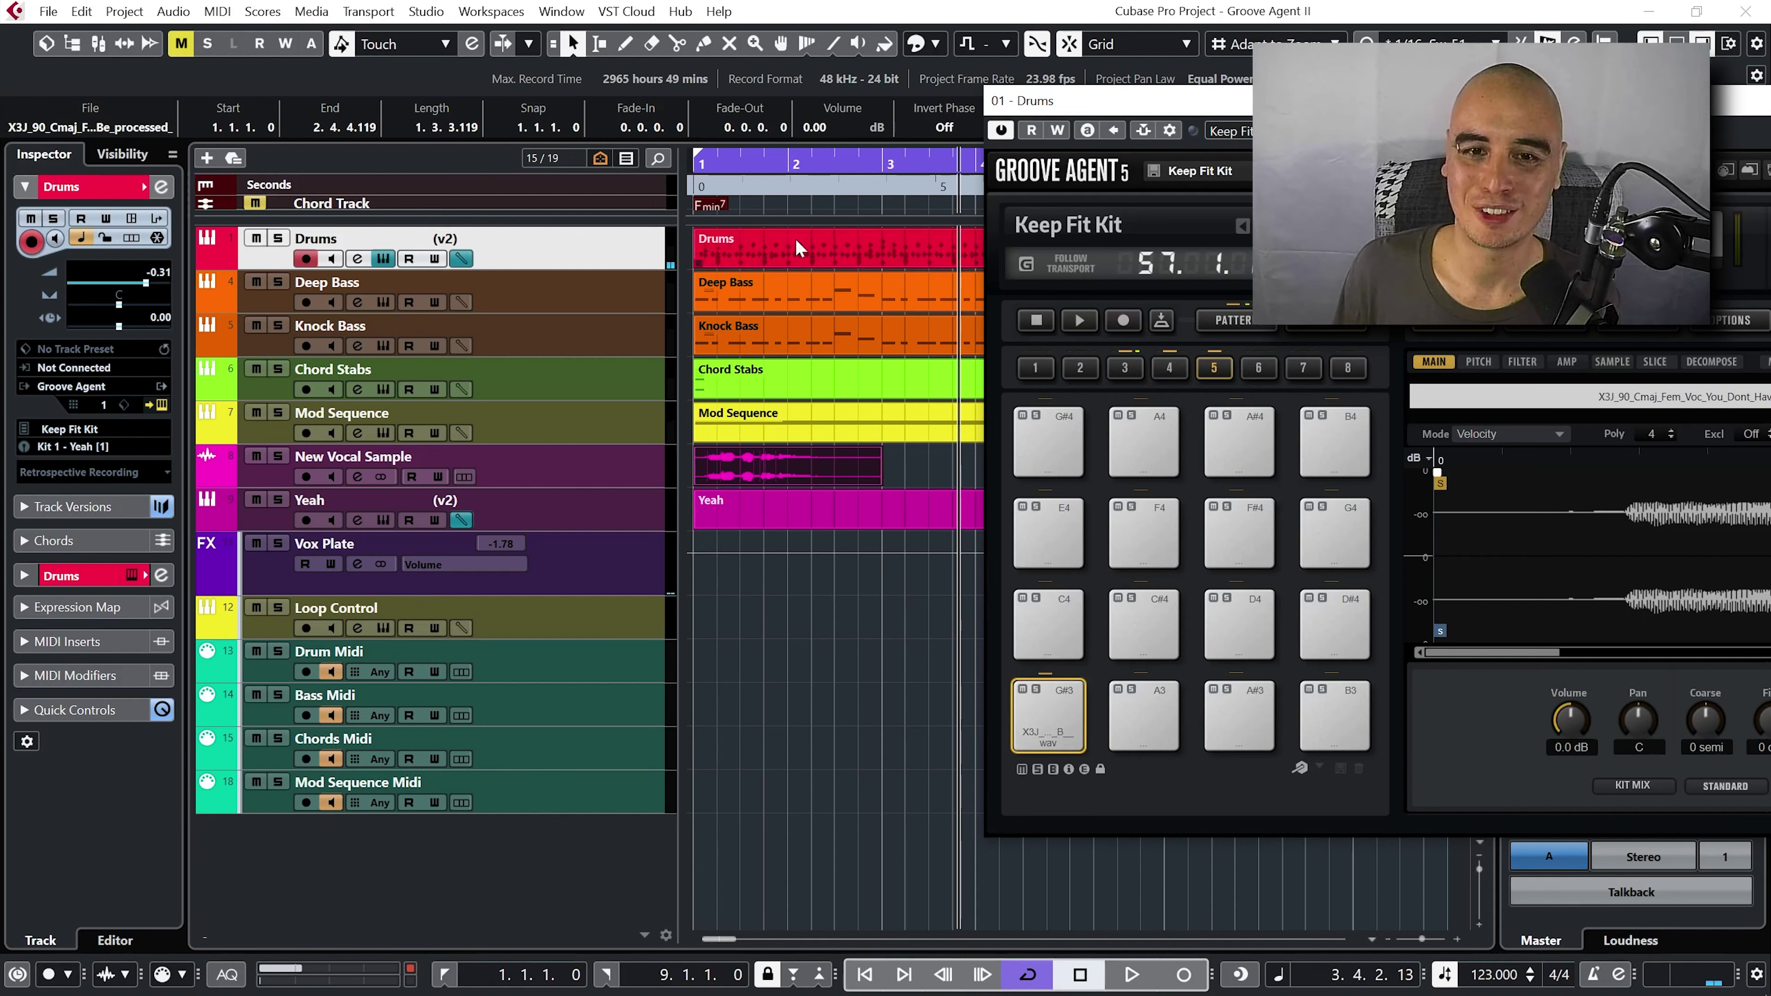
pyautogui.rightClick(1041, 718)
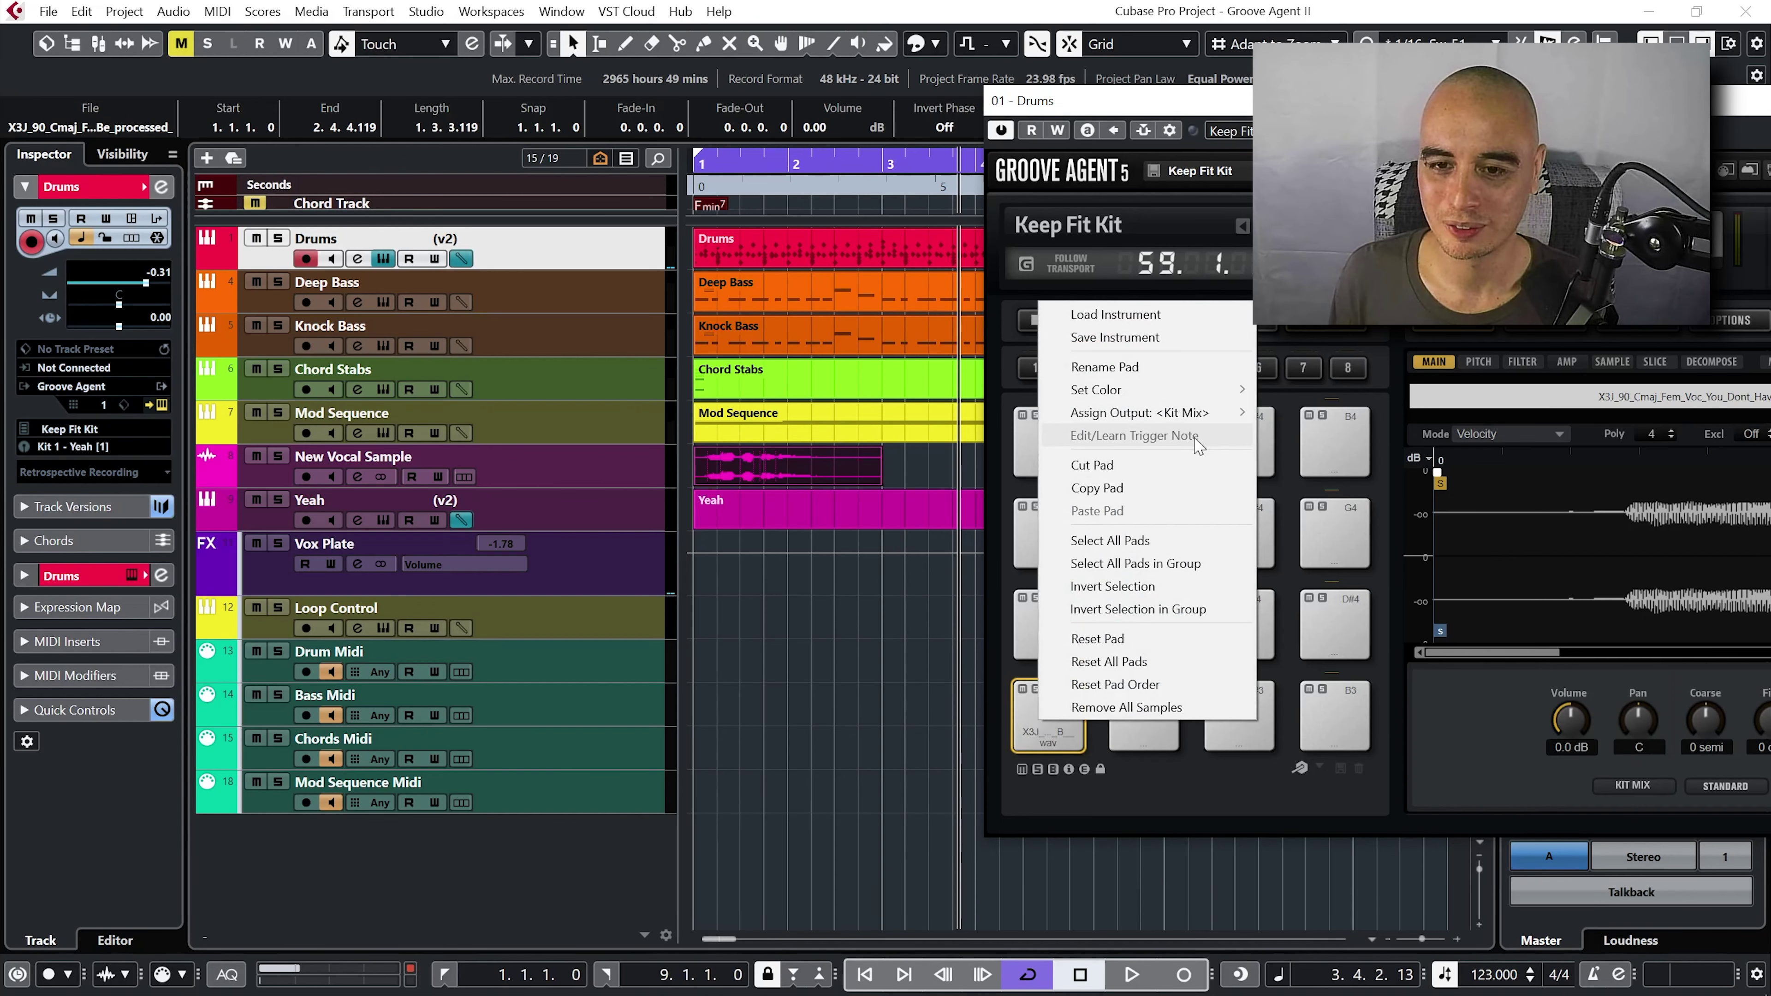
pyautogui.click(1198, 464)
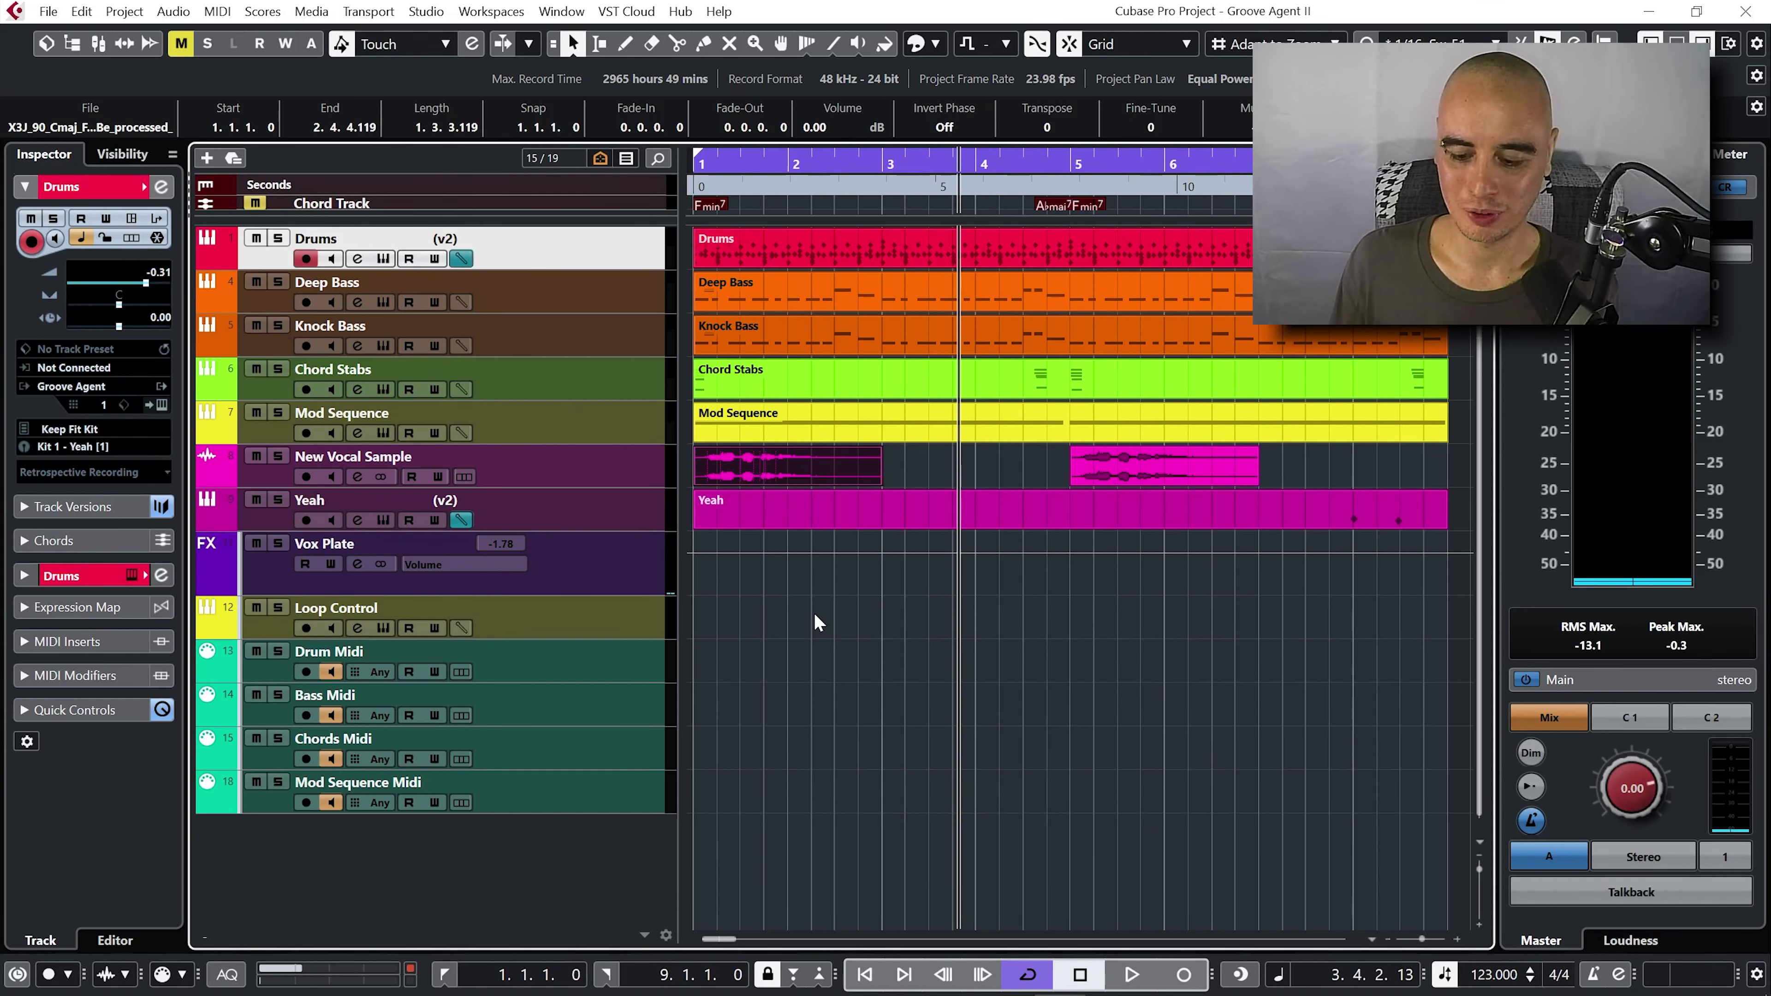
# - Return to the project start and add a Groove Agent SE instrument track below the New Vocal Sample track
pyautogui.press('Home')
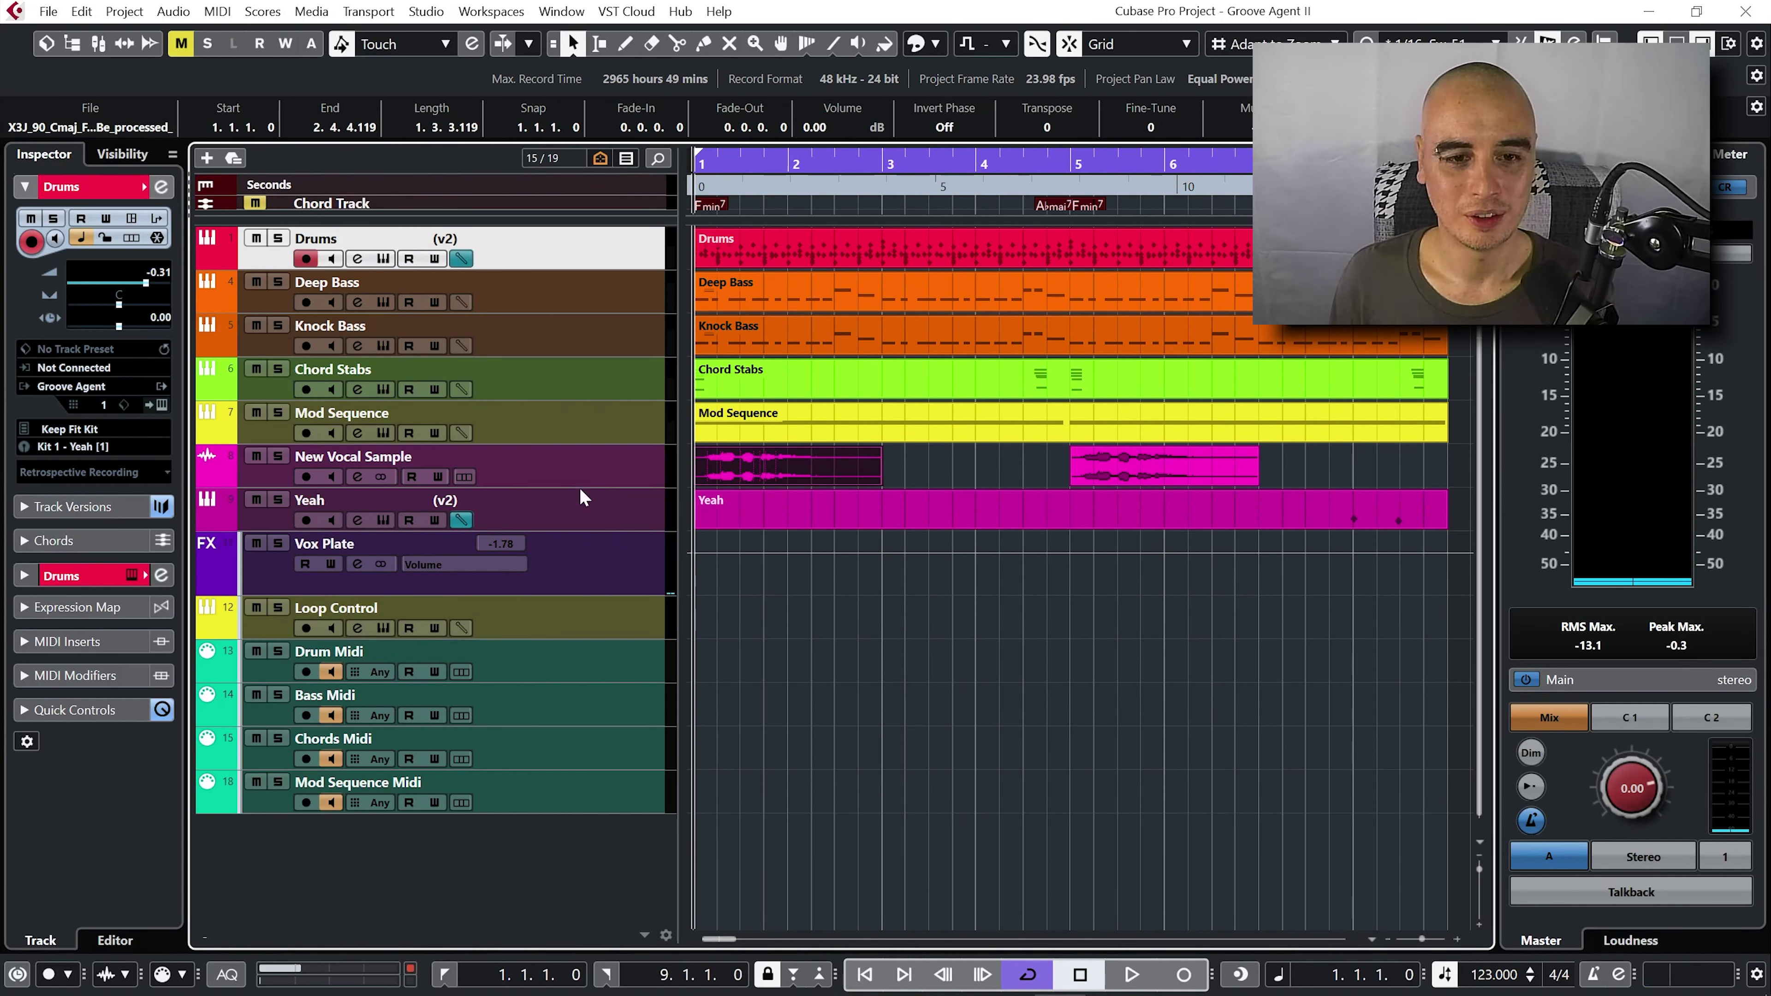
pyautogui.click(604, 465)
pyautogui.rightClick(604, 466)
pyautogui.moveTo(767, 470)
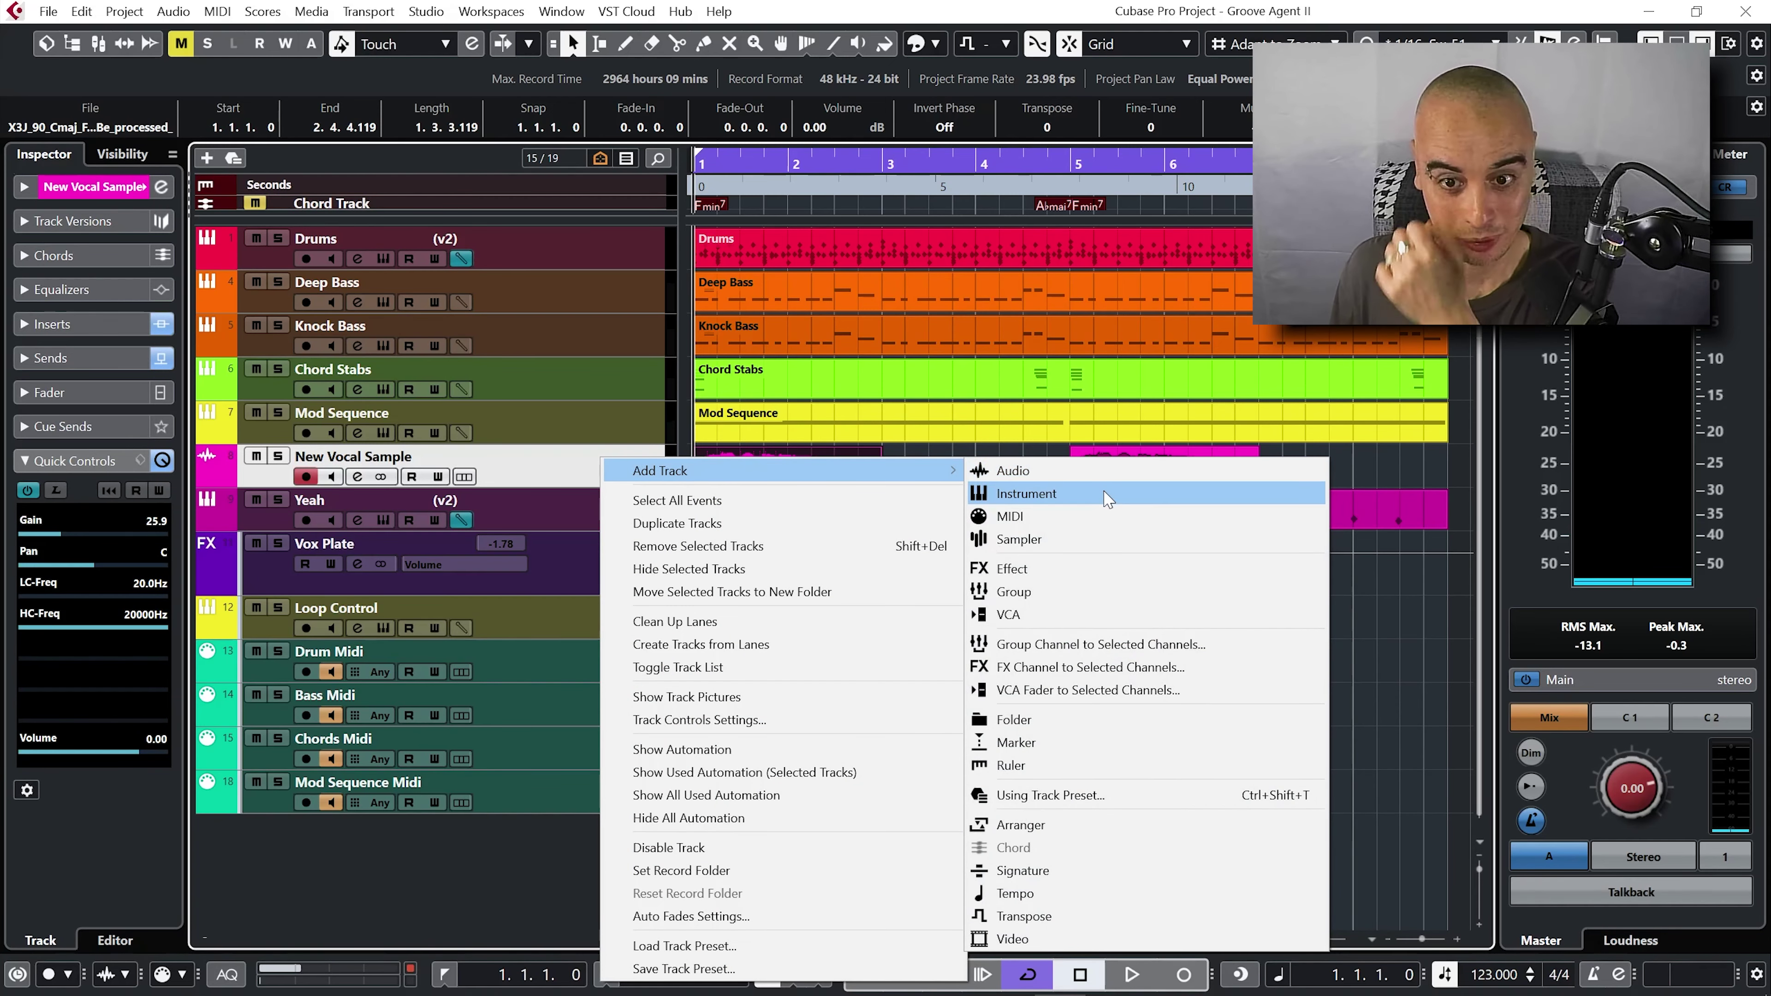
pyautogui.click(1109, 499)
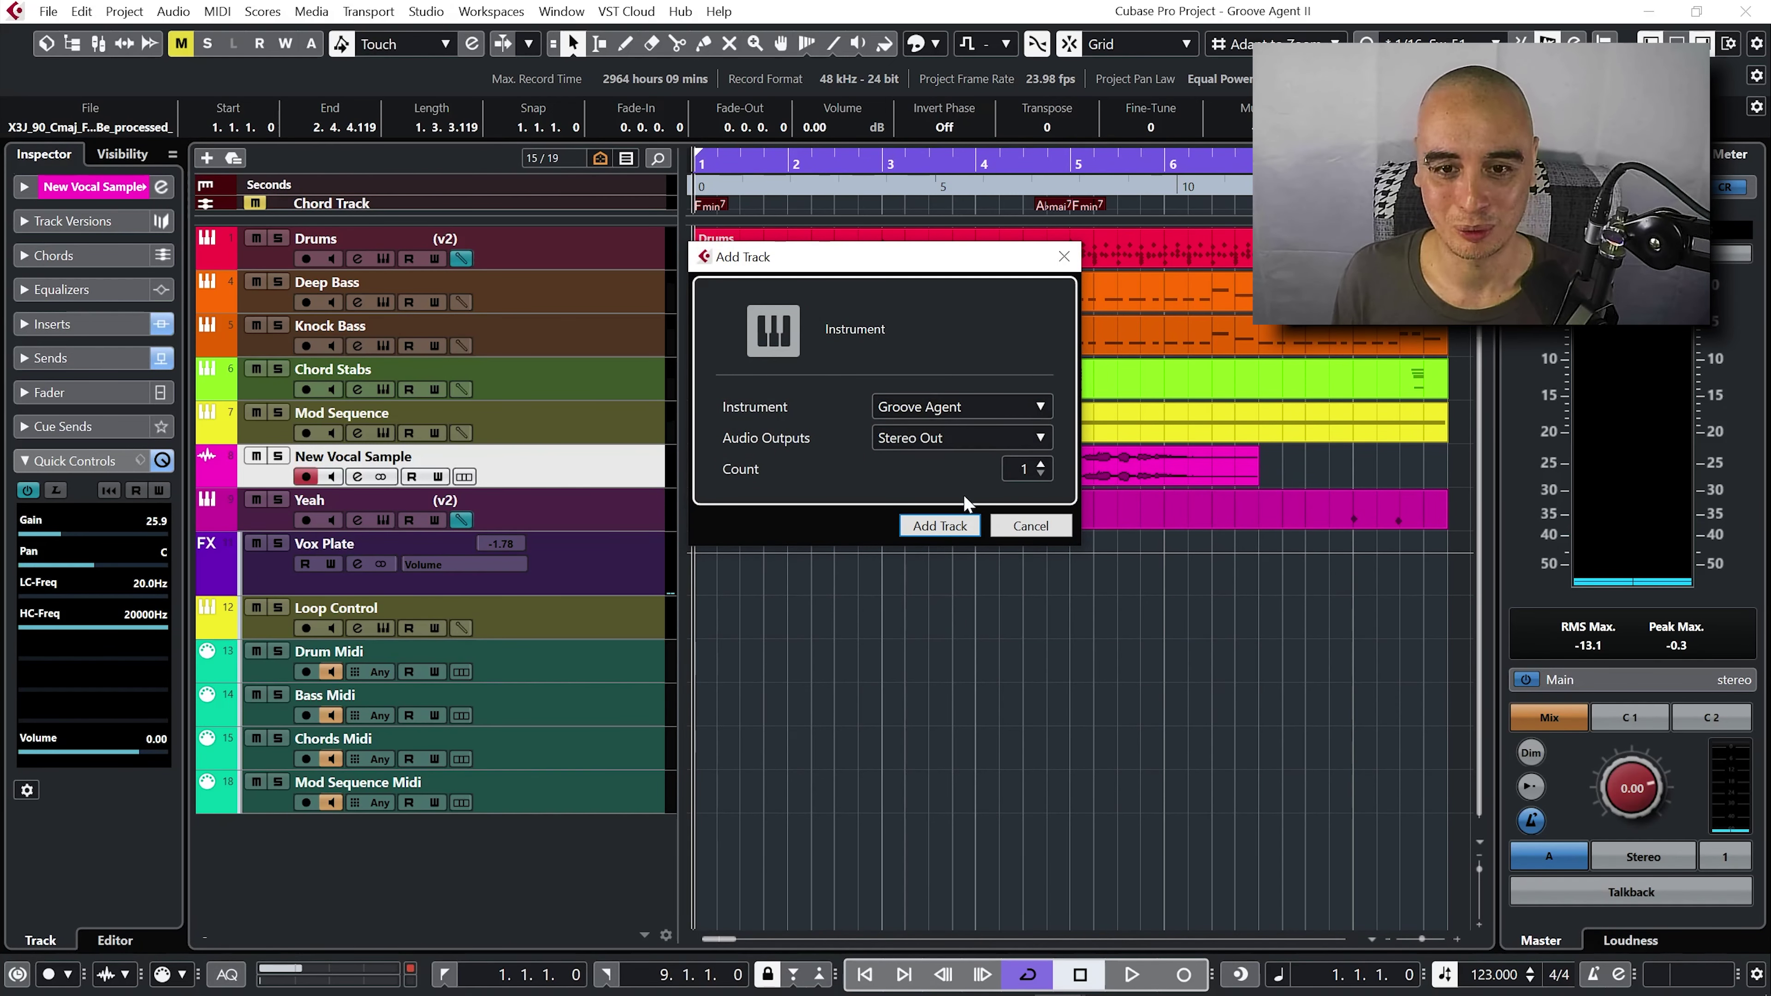
pyautogui.click(1039, 407)
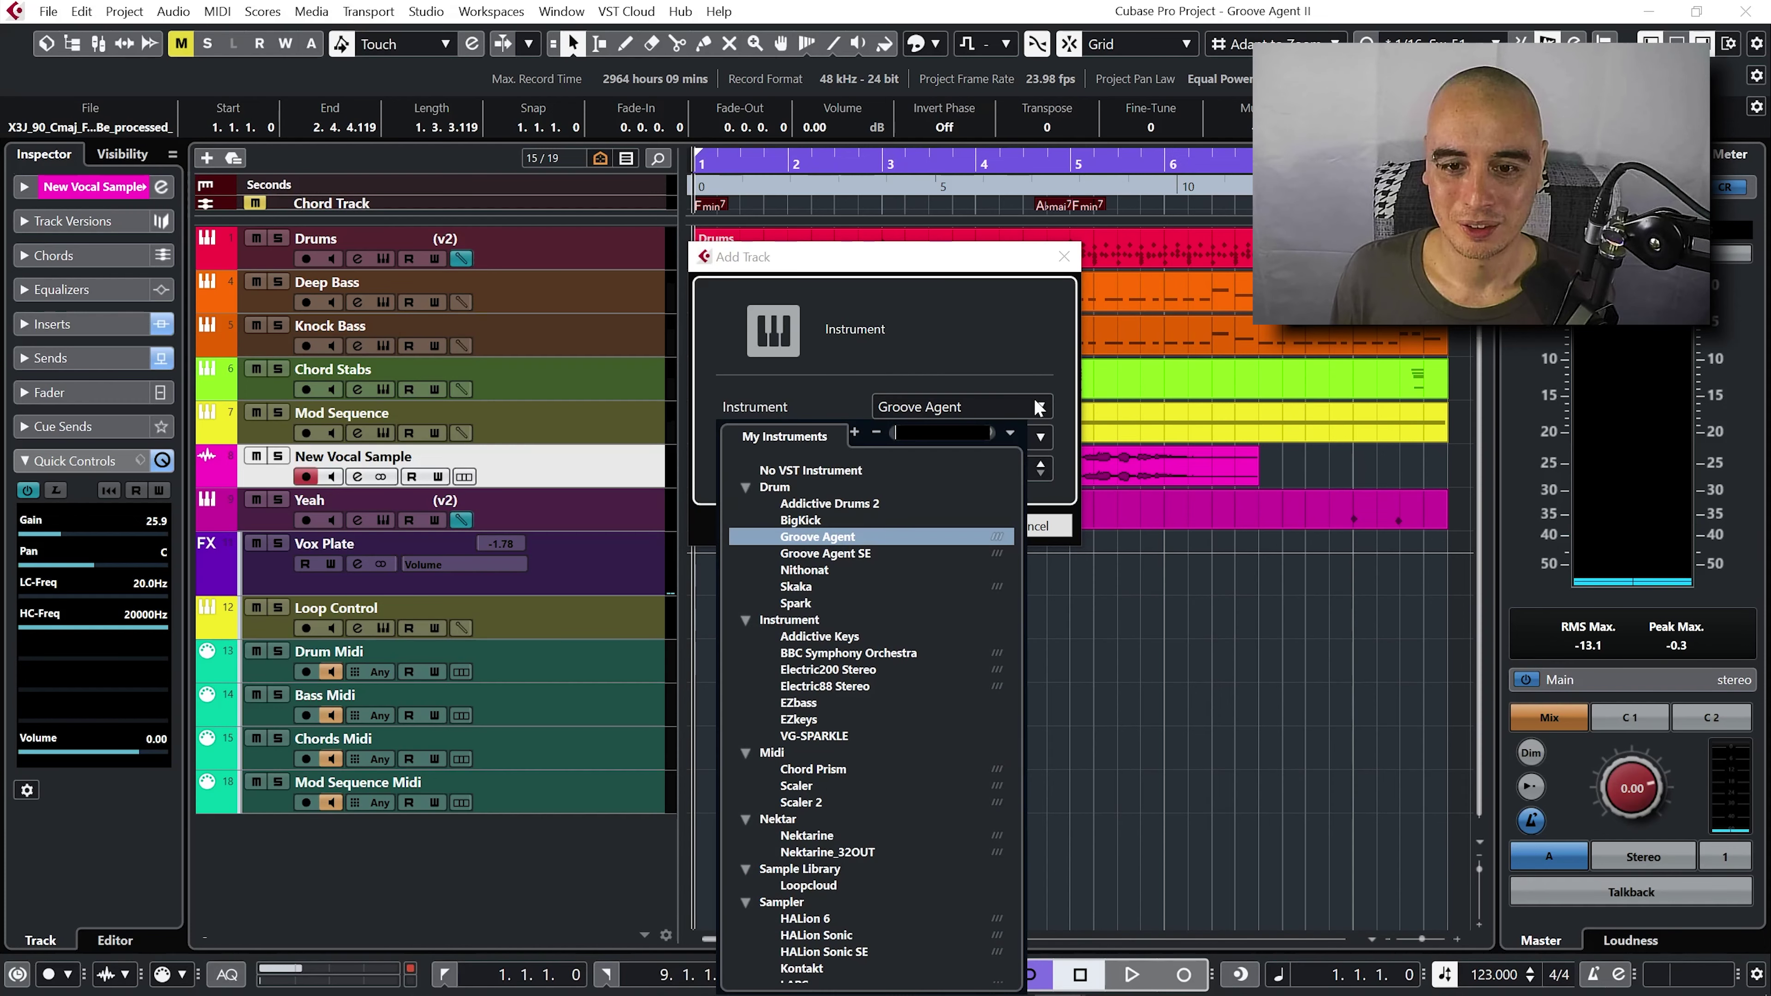
pyautogui.click(864, 555)
pyautogui.click(942, 532)
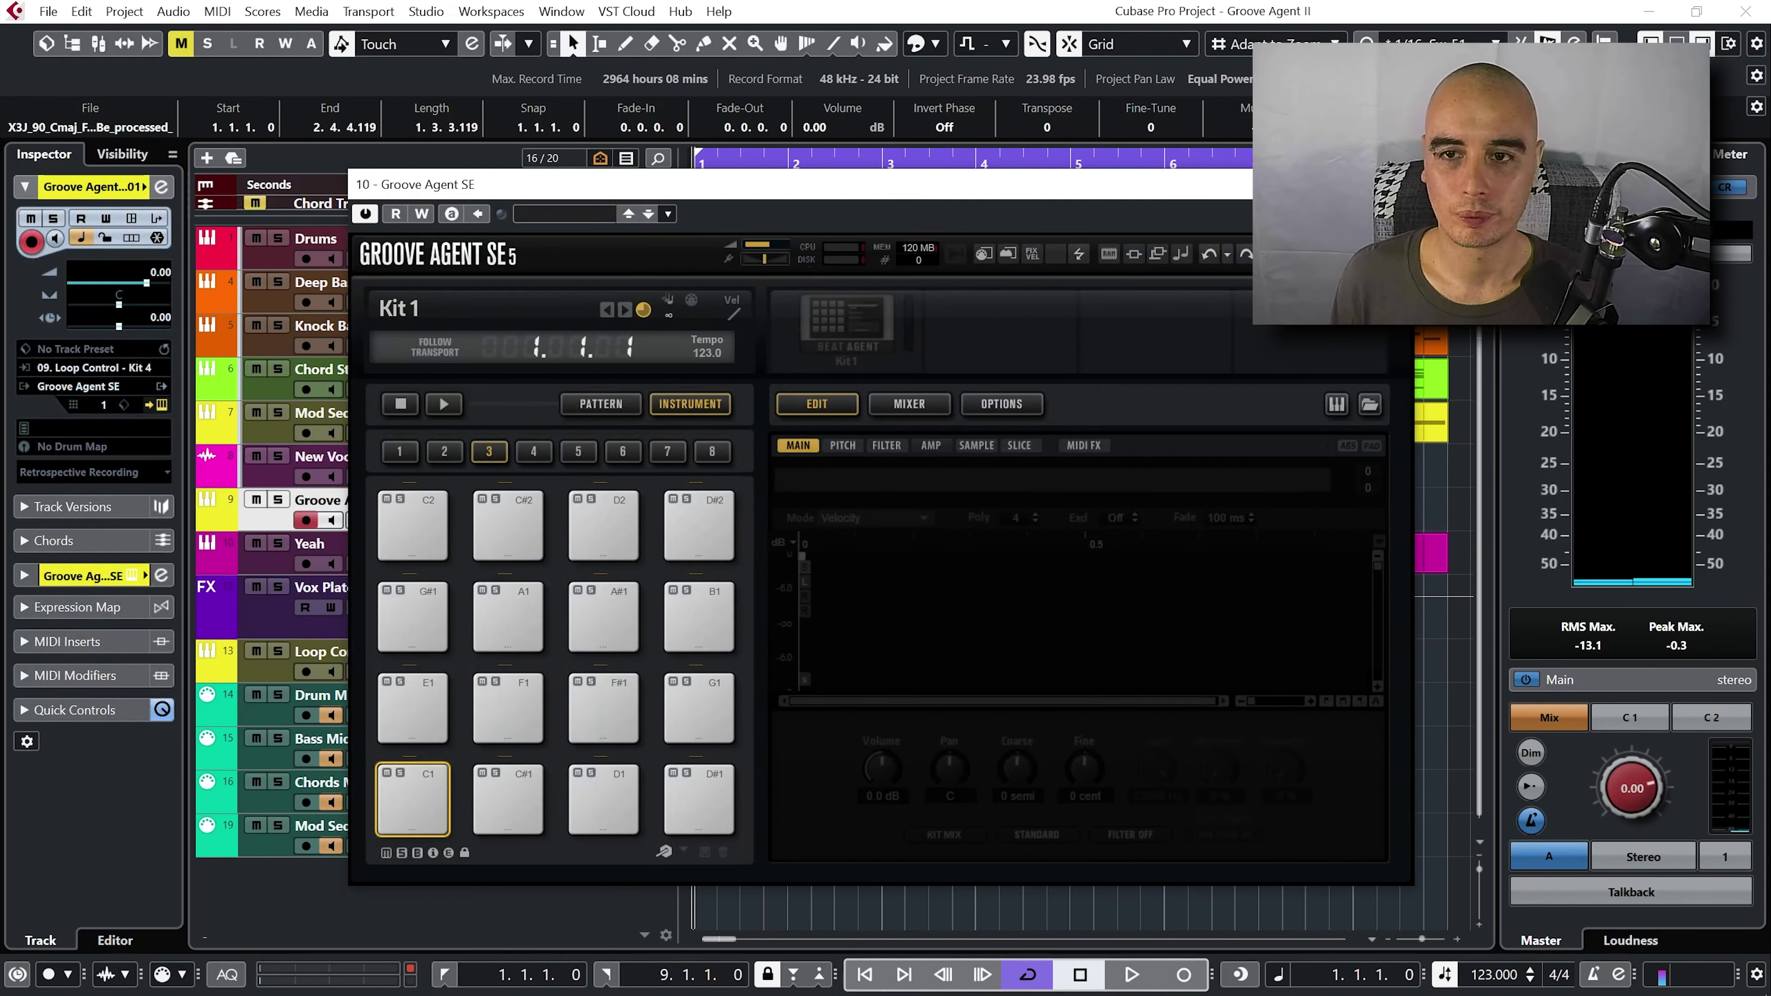
# - Rename the Groove Agent SE track as Vocal Sample and load the first New Vocal Sample clip onto its C1 pad
pyautogui.moveTo(911, 185); pyautogui.dragTo(1297, 168)
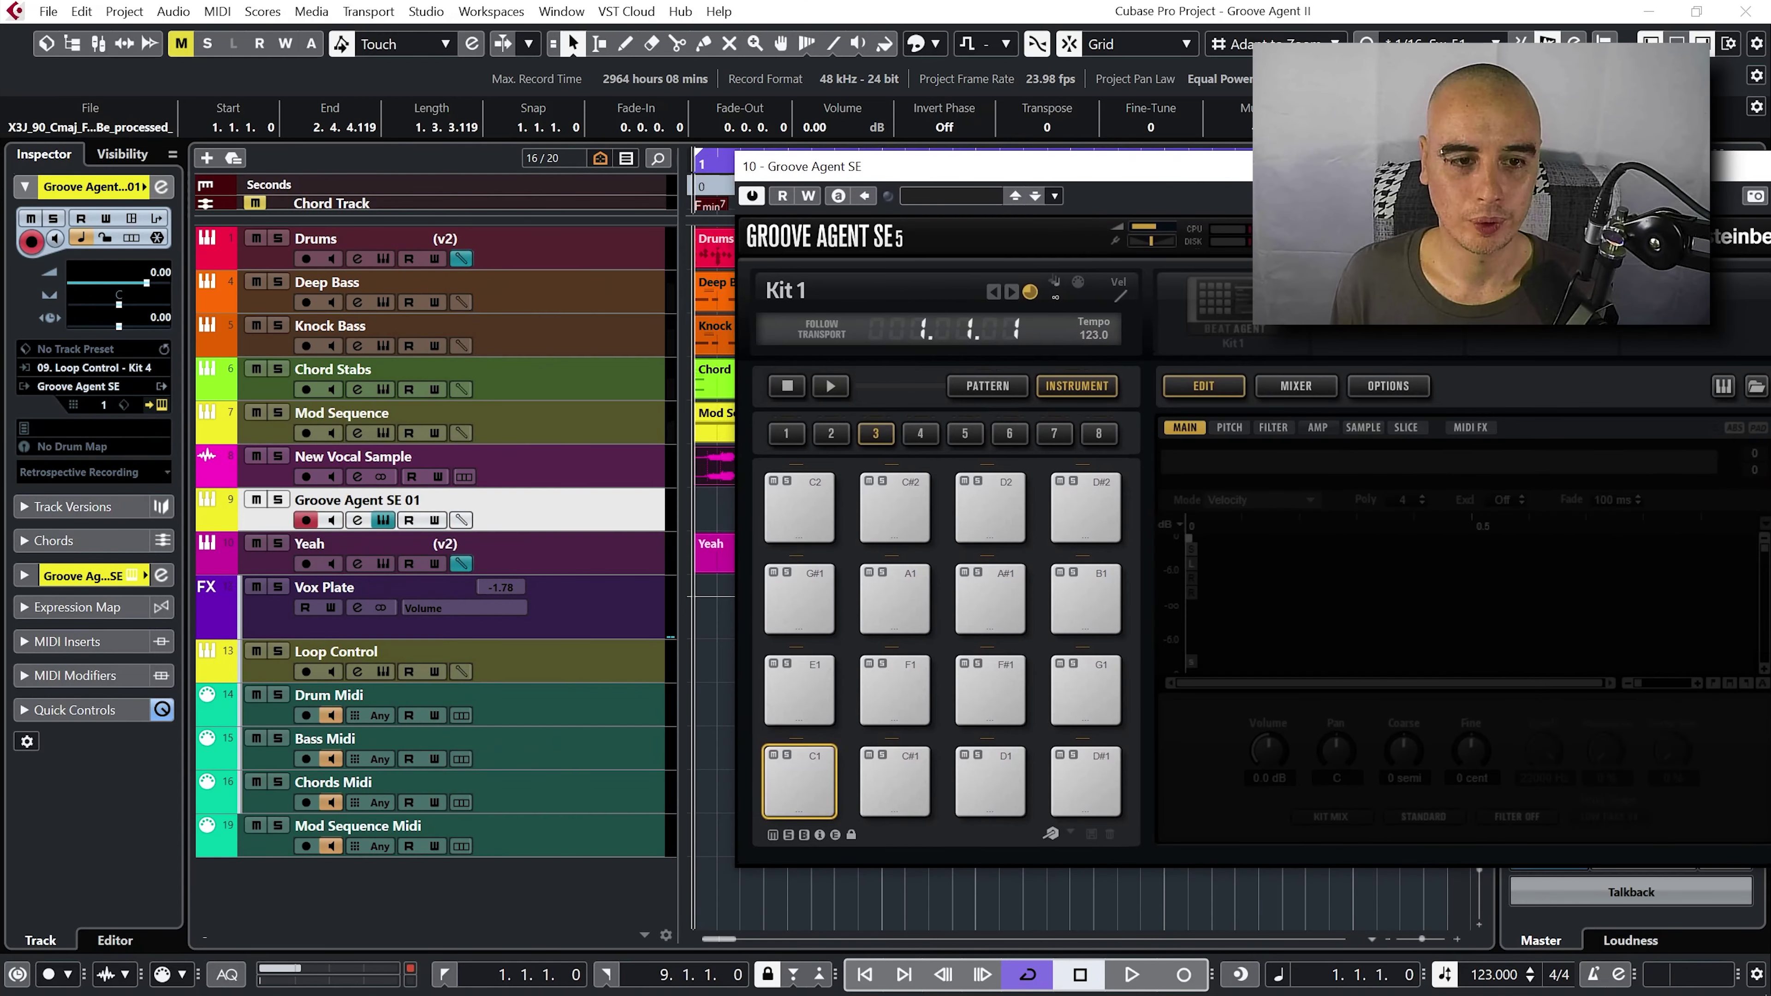
pyautogui.doubleClick(355, 500)
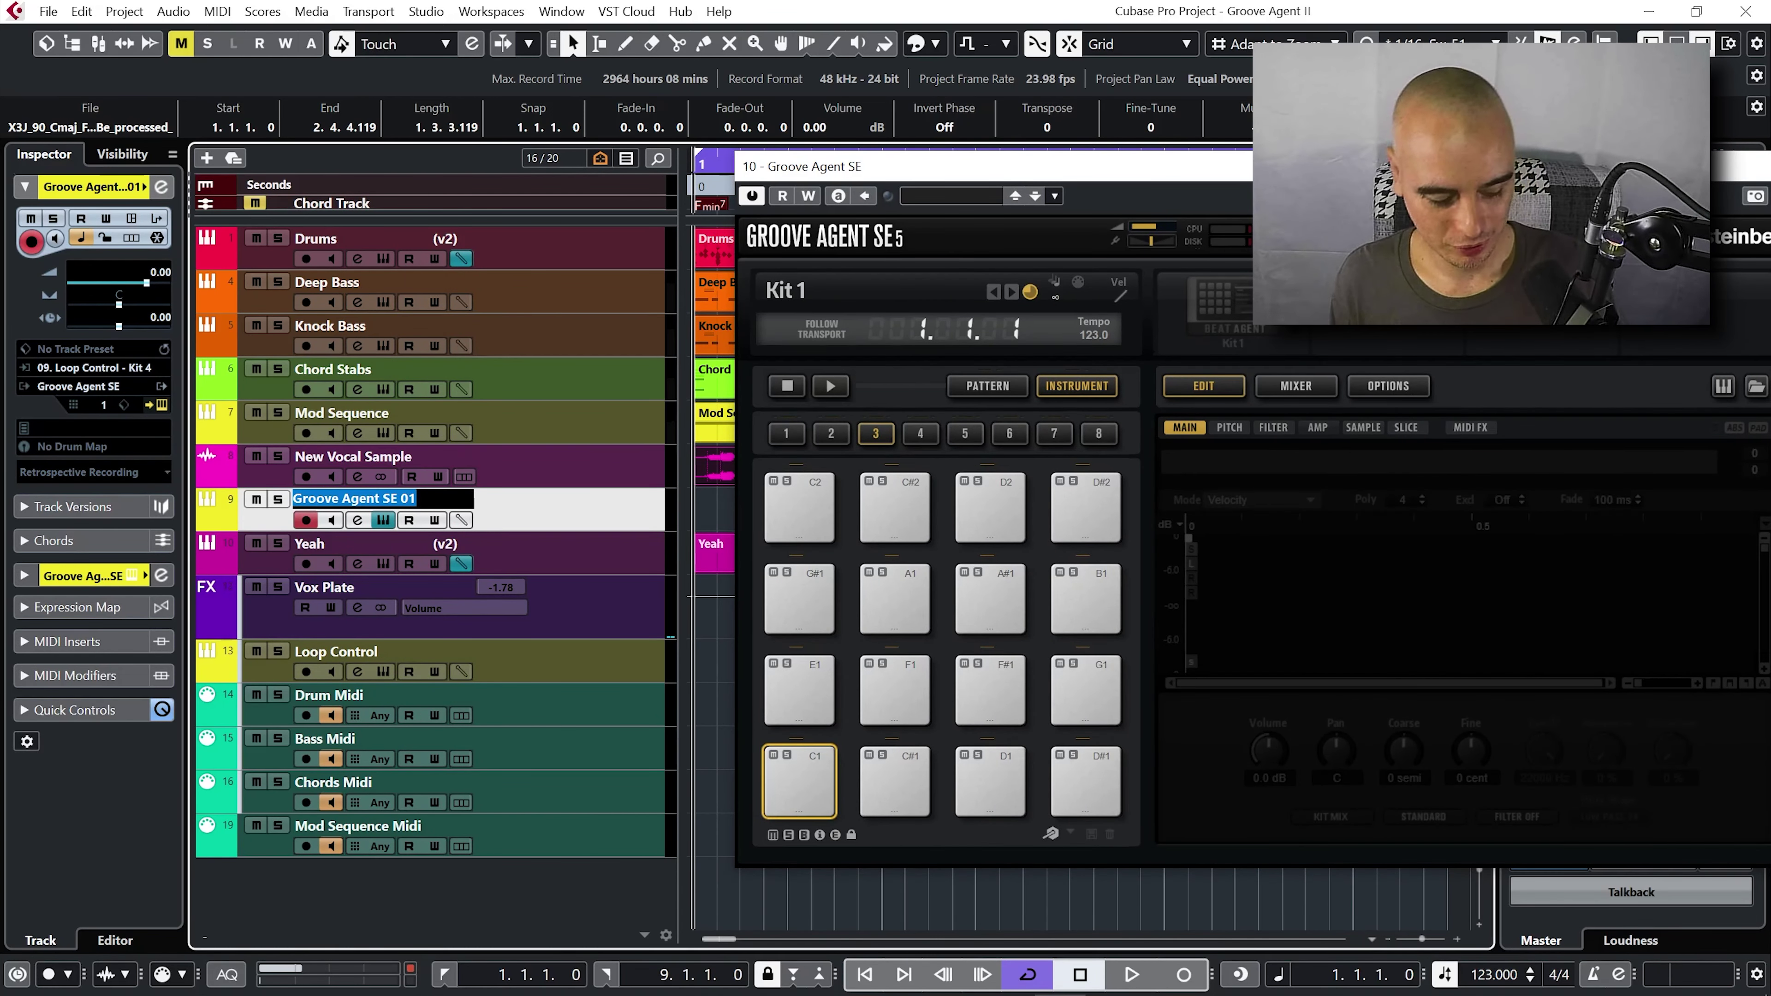
pyautogui.write('V')
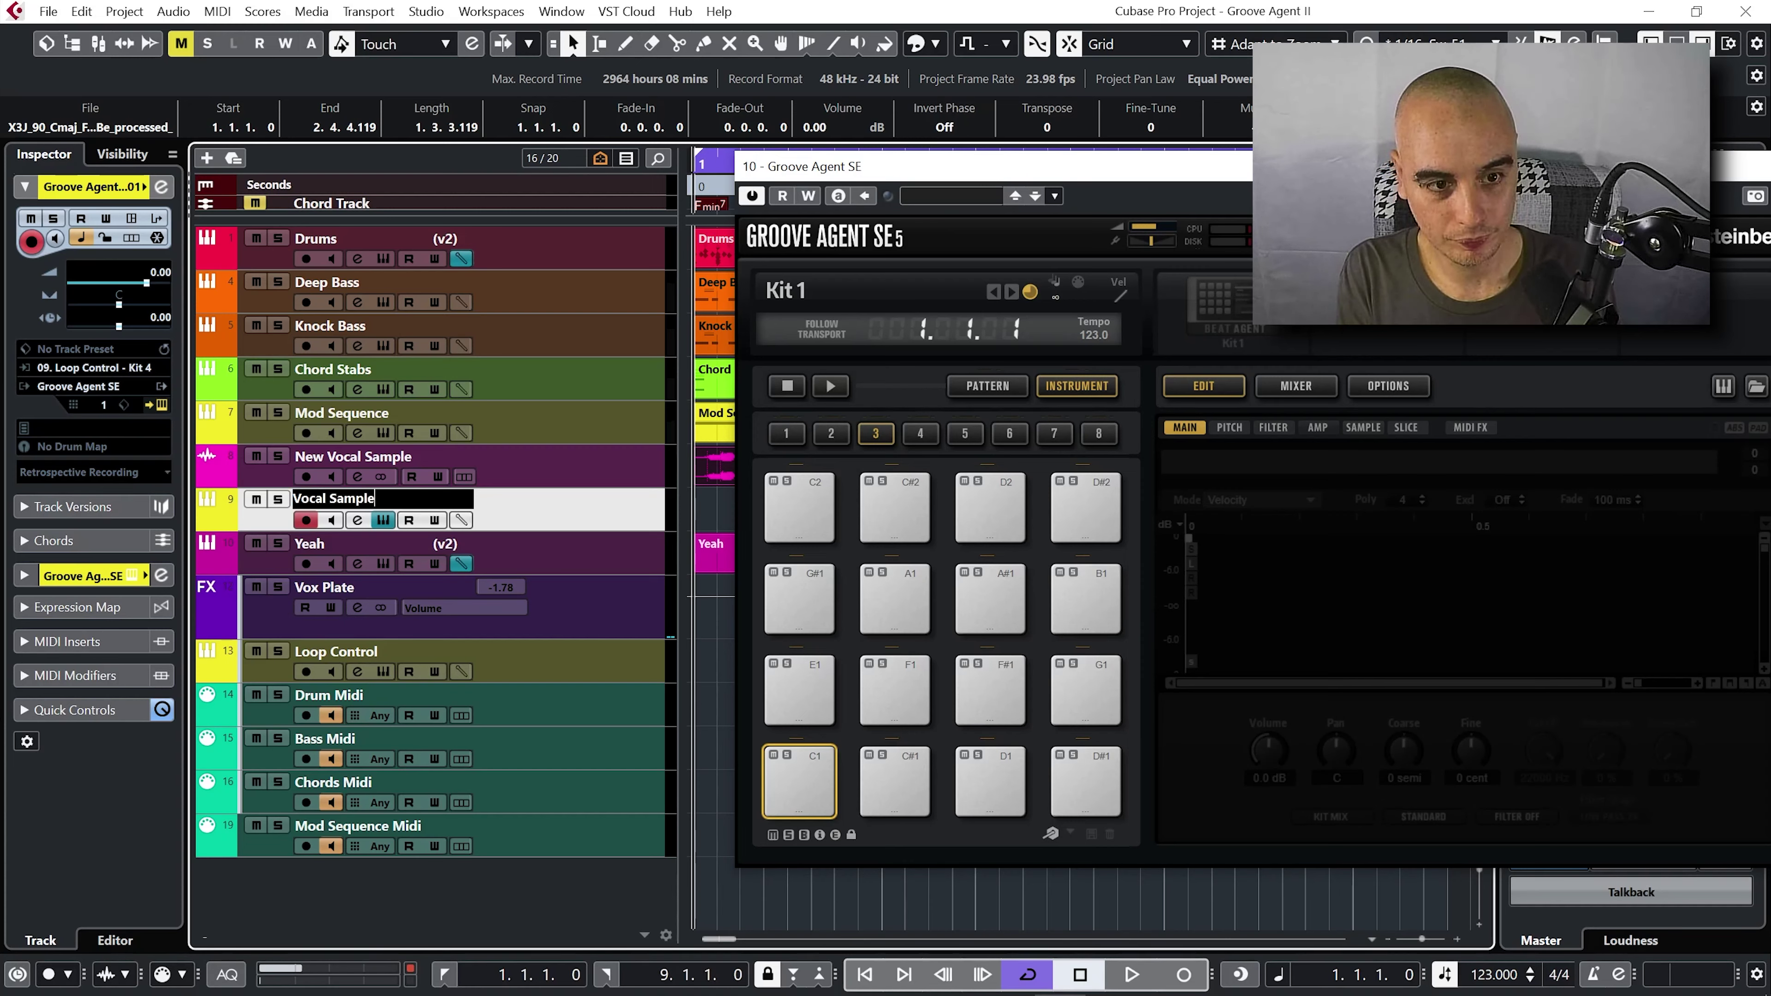
pyautogui.write('ocal Sample')
pyautogui.press('Return')
pyautogui.moveTo(718, 463); pyautogui.dragTo(807, 785)
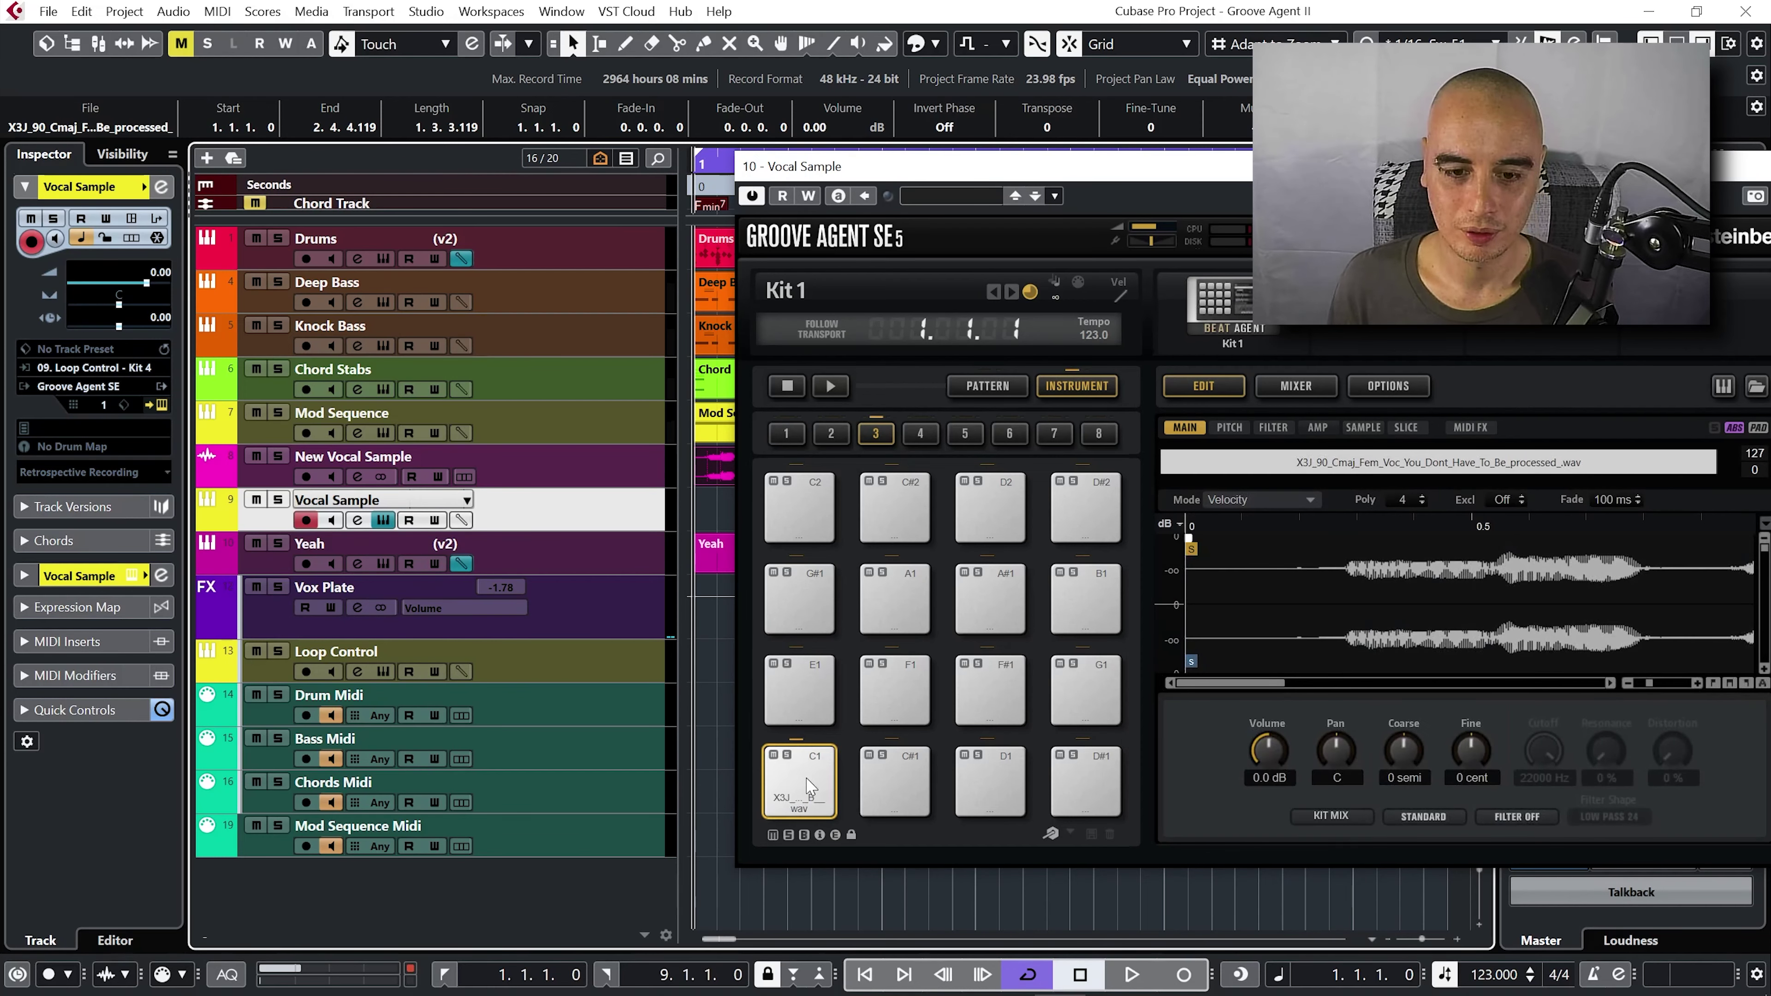
# - Audition the vocal sample on the C1 pad, and add a MIDI track named Vocal Midi below the Drum Midi track
pyautogui.click(808, 786)
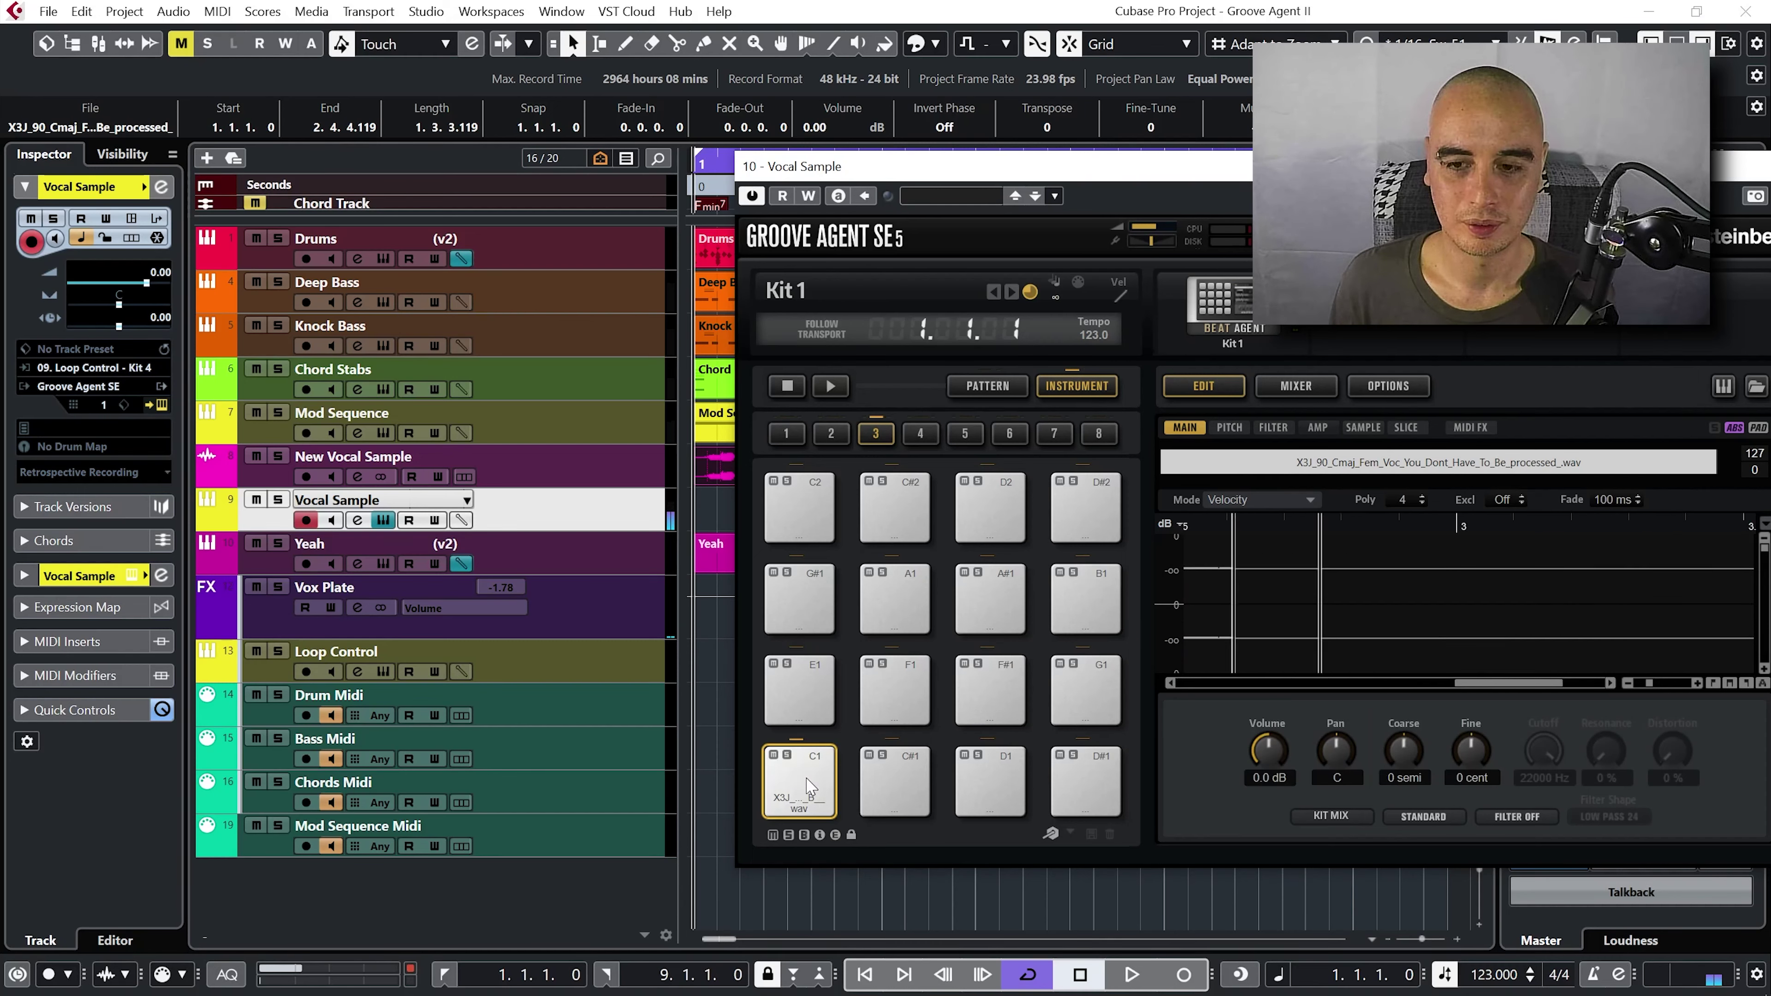
pyautogui.click(604, 665)
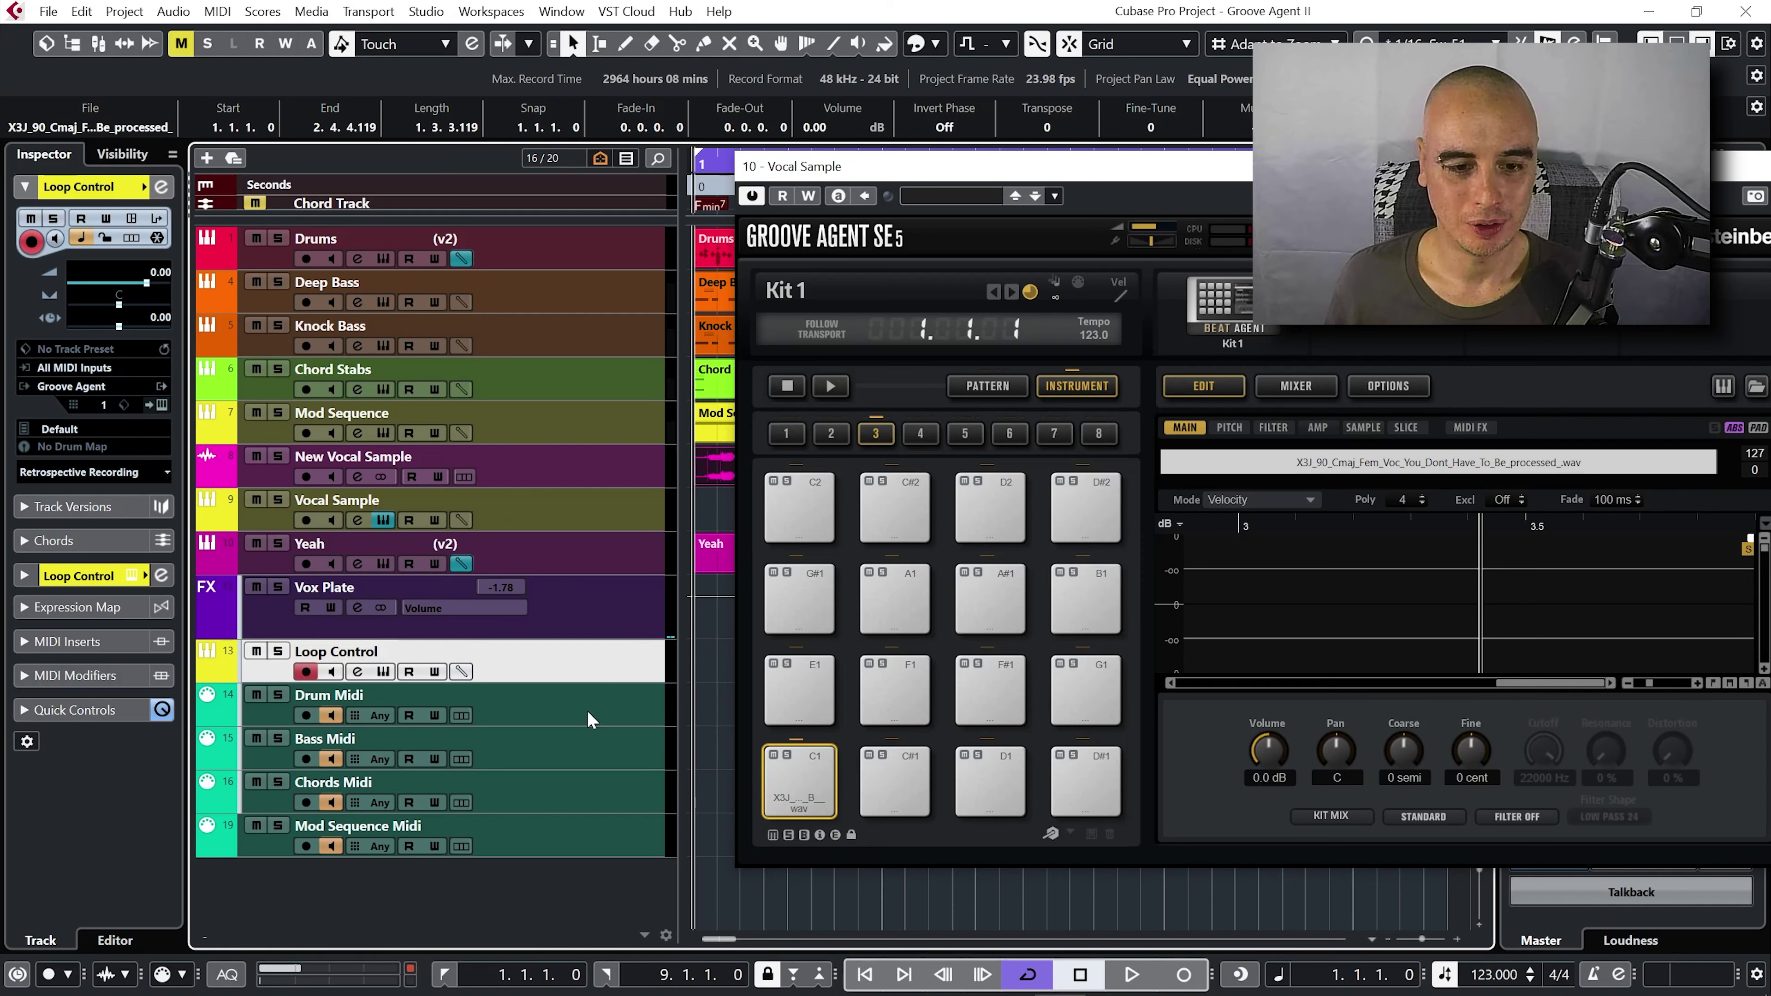
pyautogui.click(569, 712)
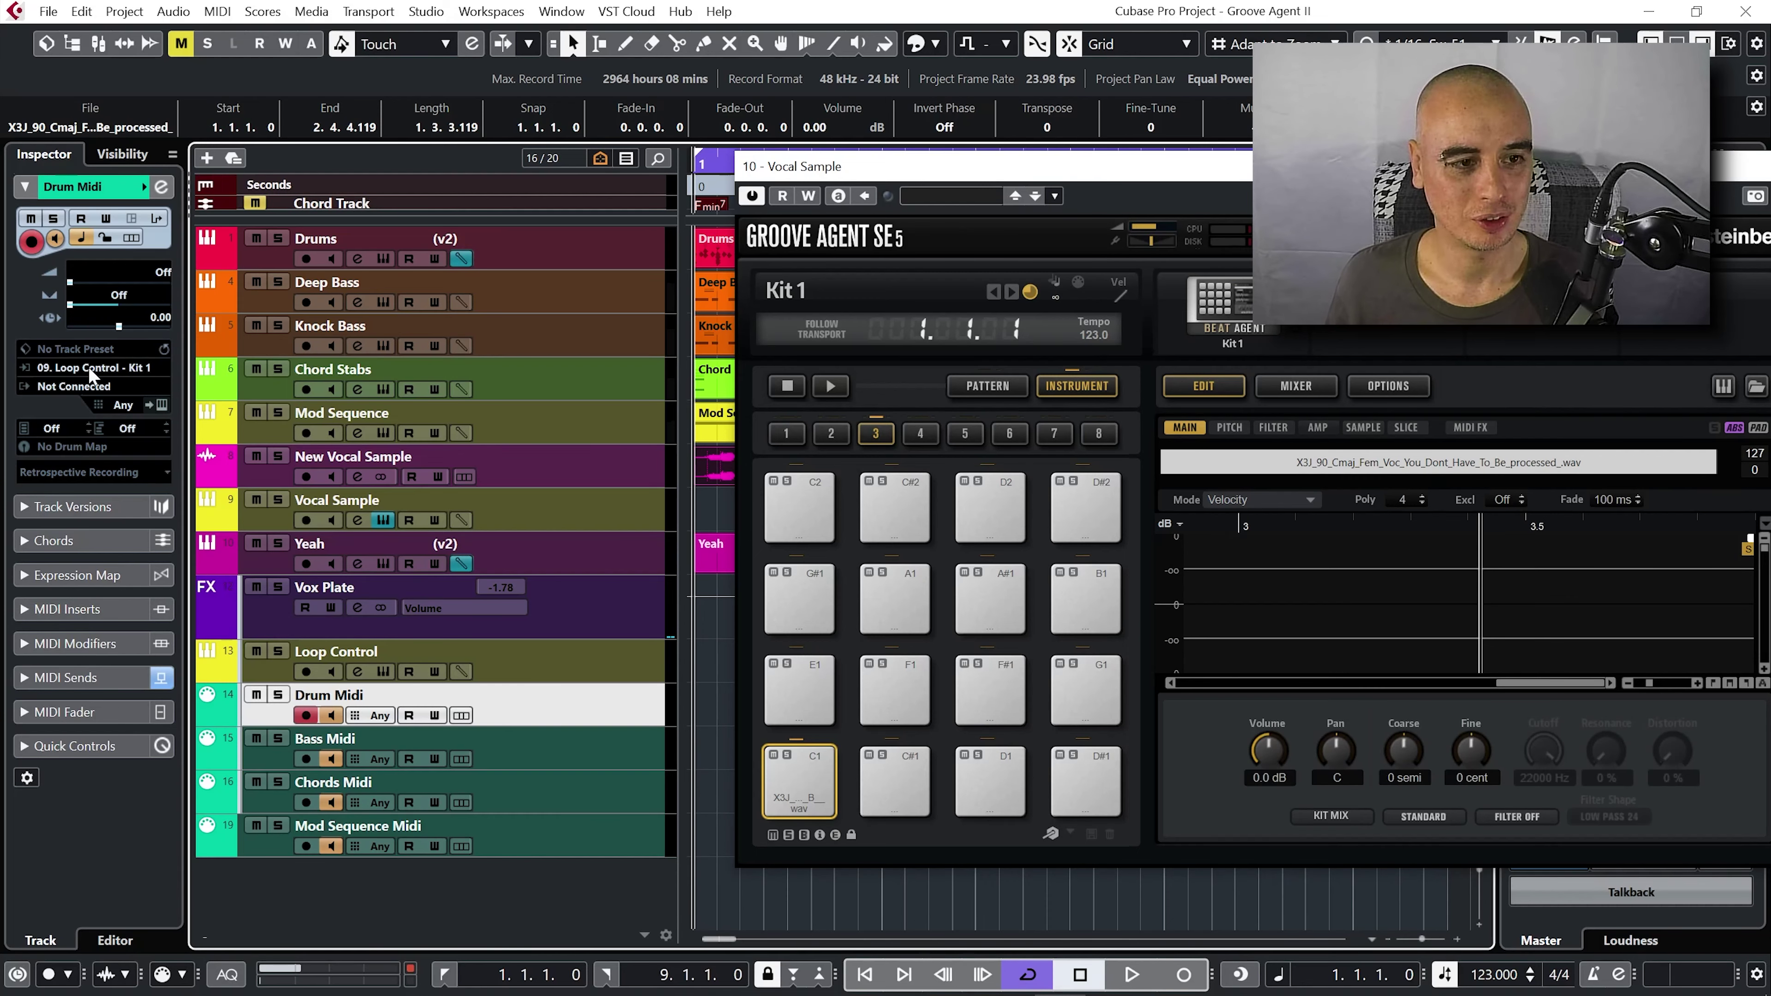
pyautogui.rightClick(563, 708)
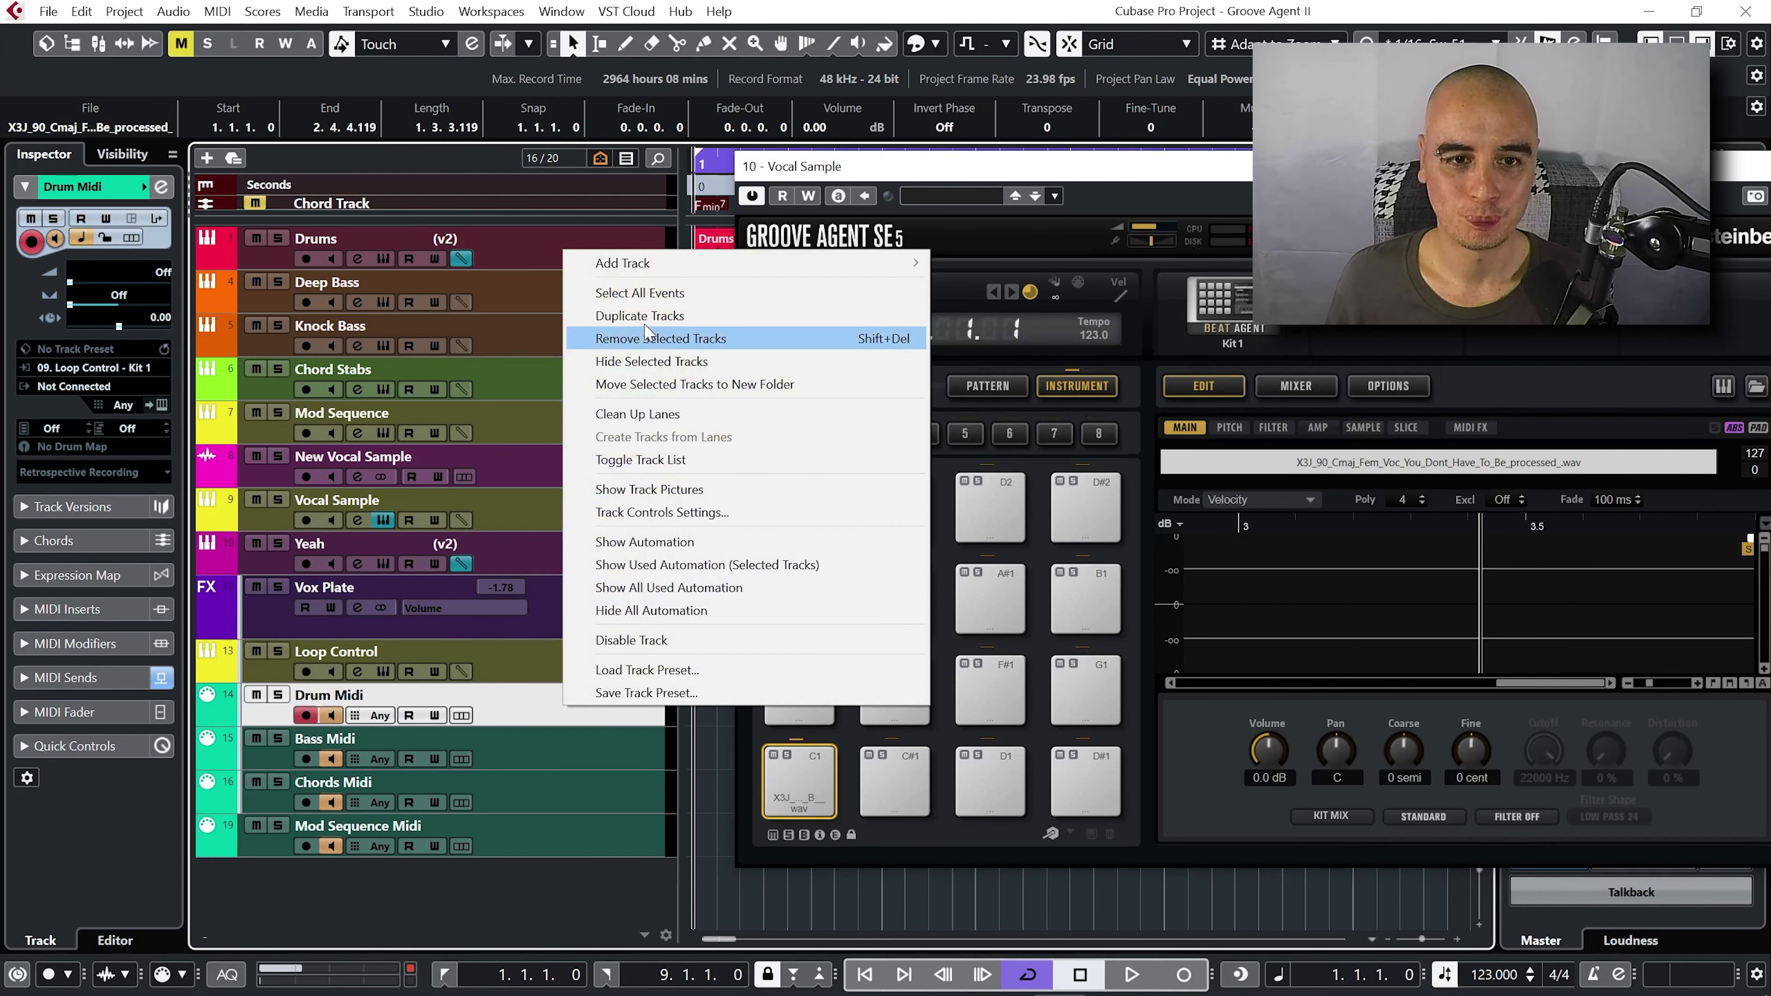
pyautogui.moveTo(693, 270)
pyautogui.click(987, 310)
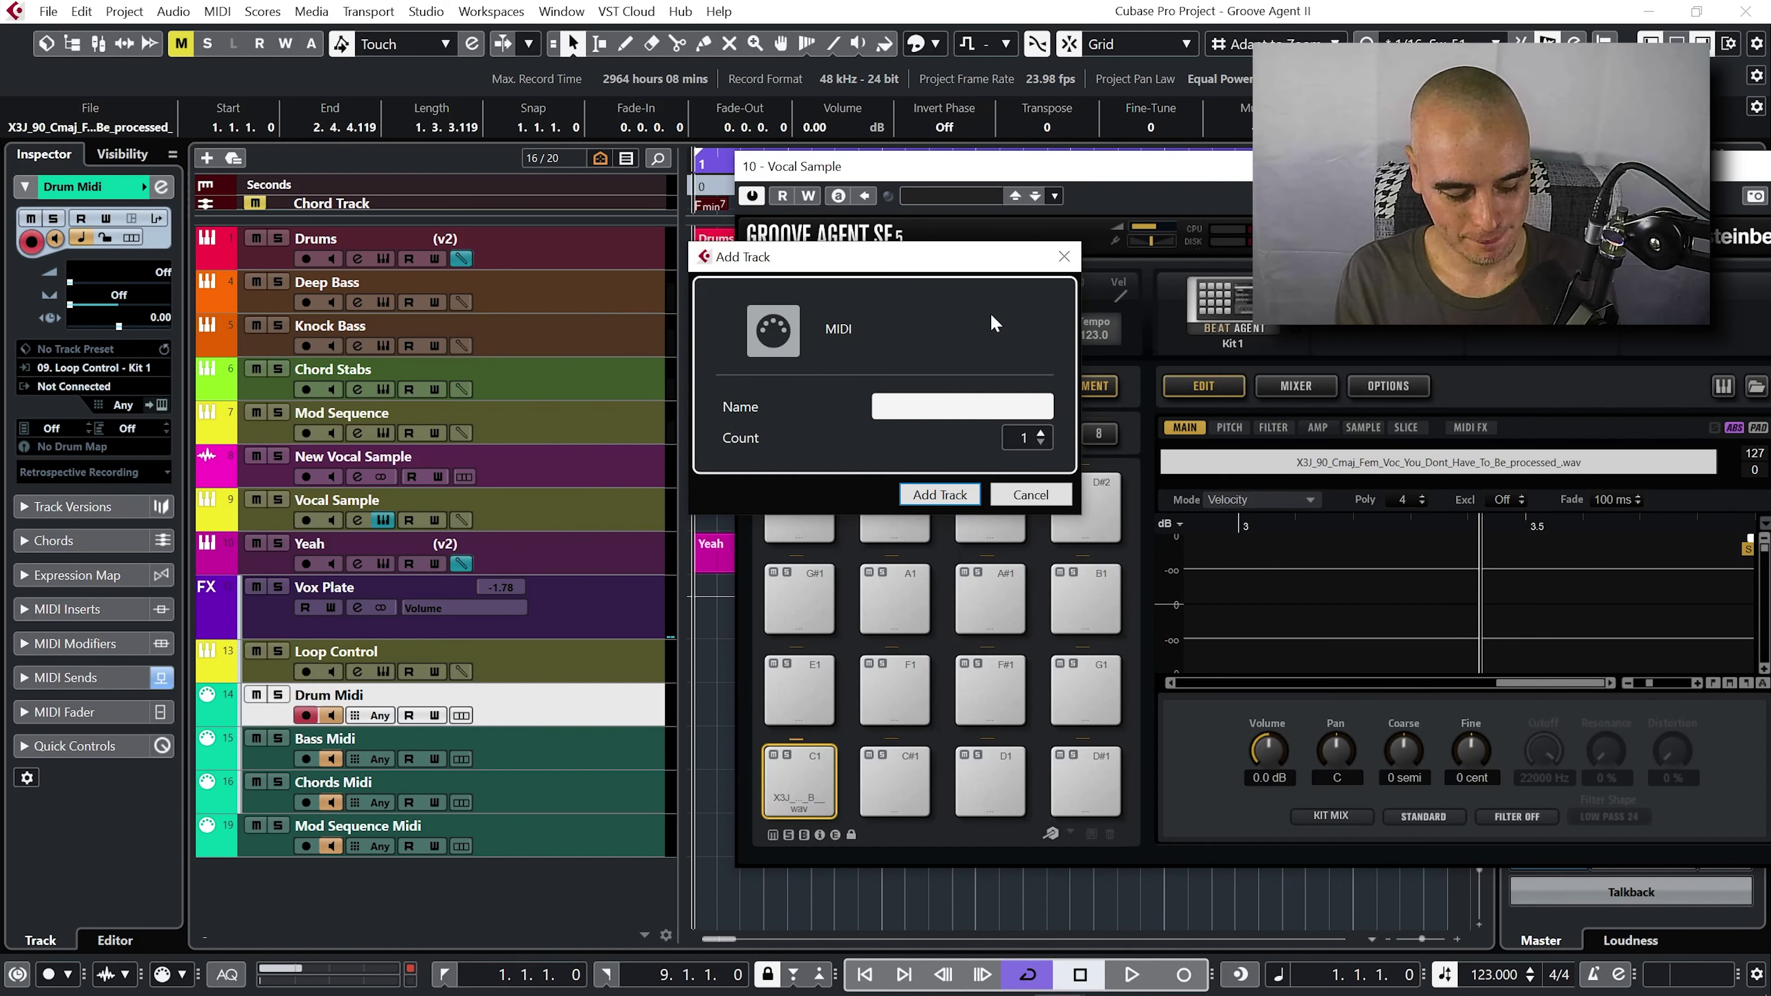
pyautogui.write('Vocal Midi')
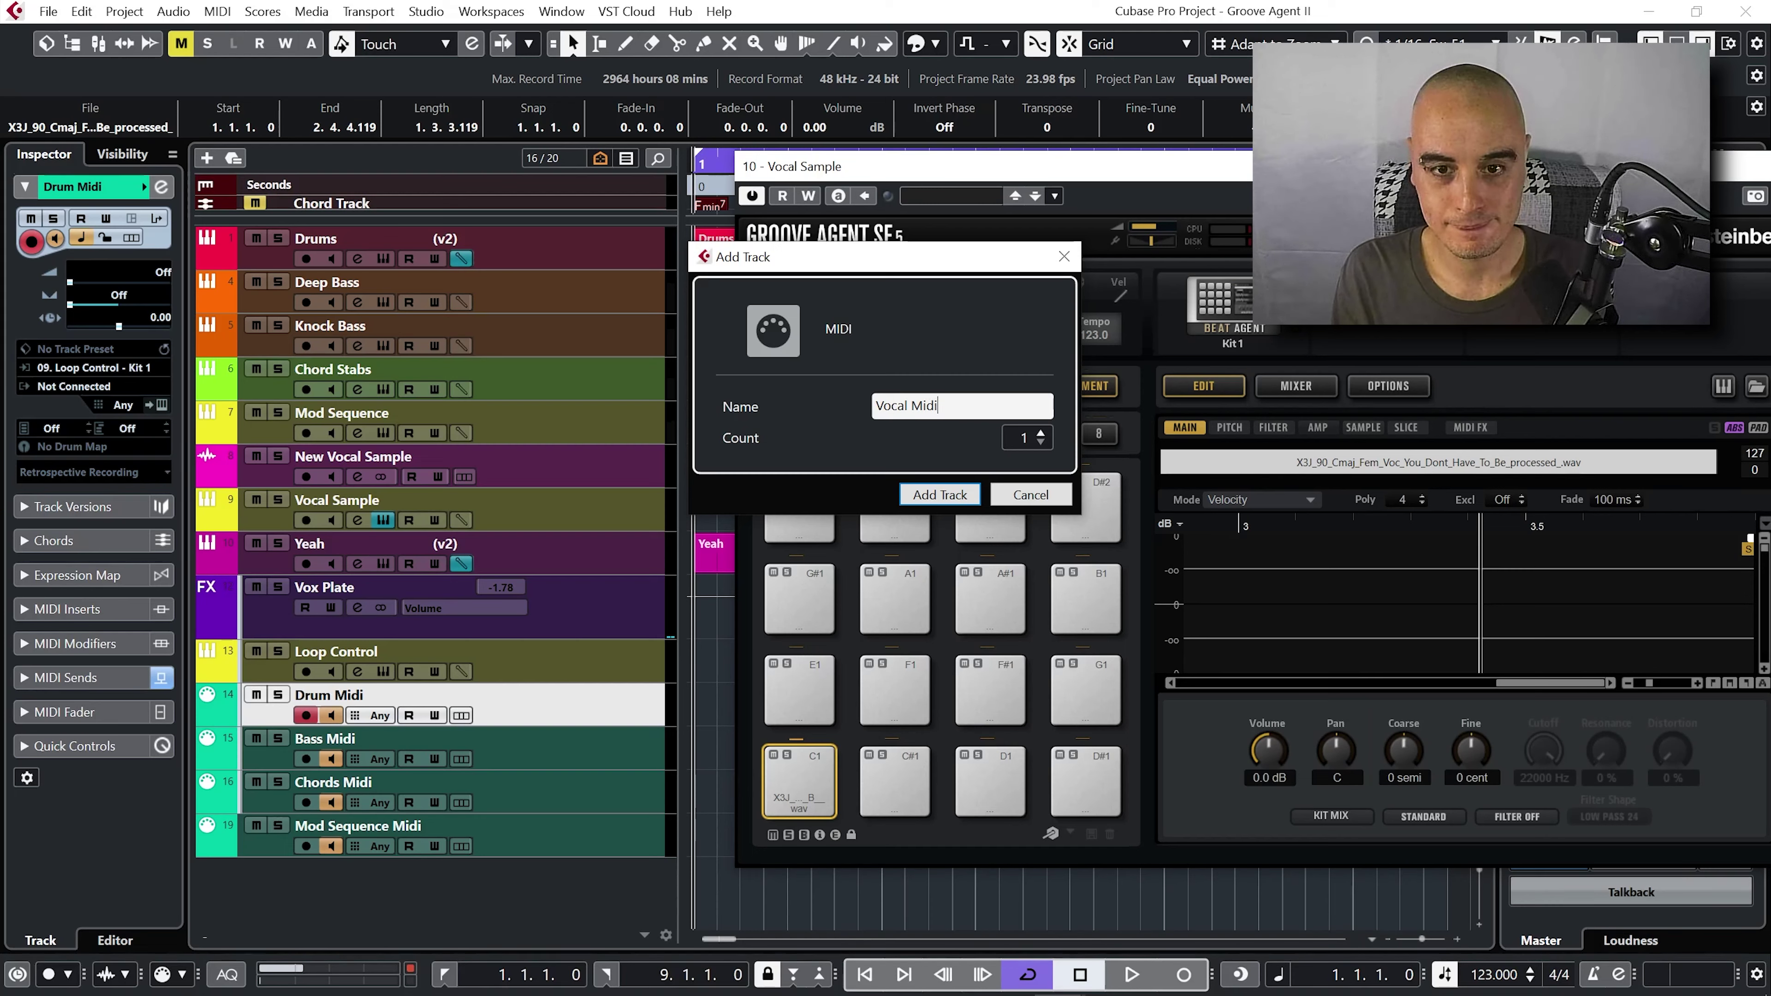
pyautogui.press('Return')
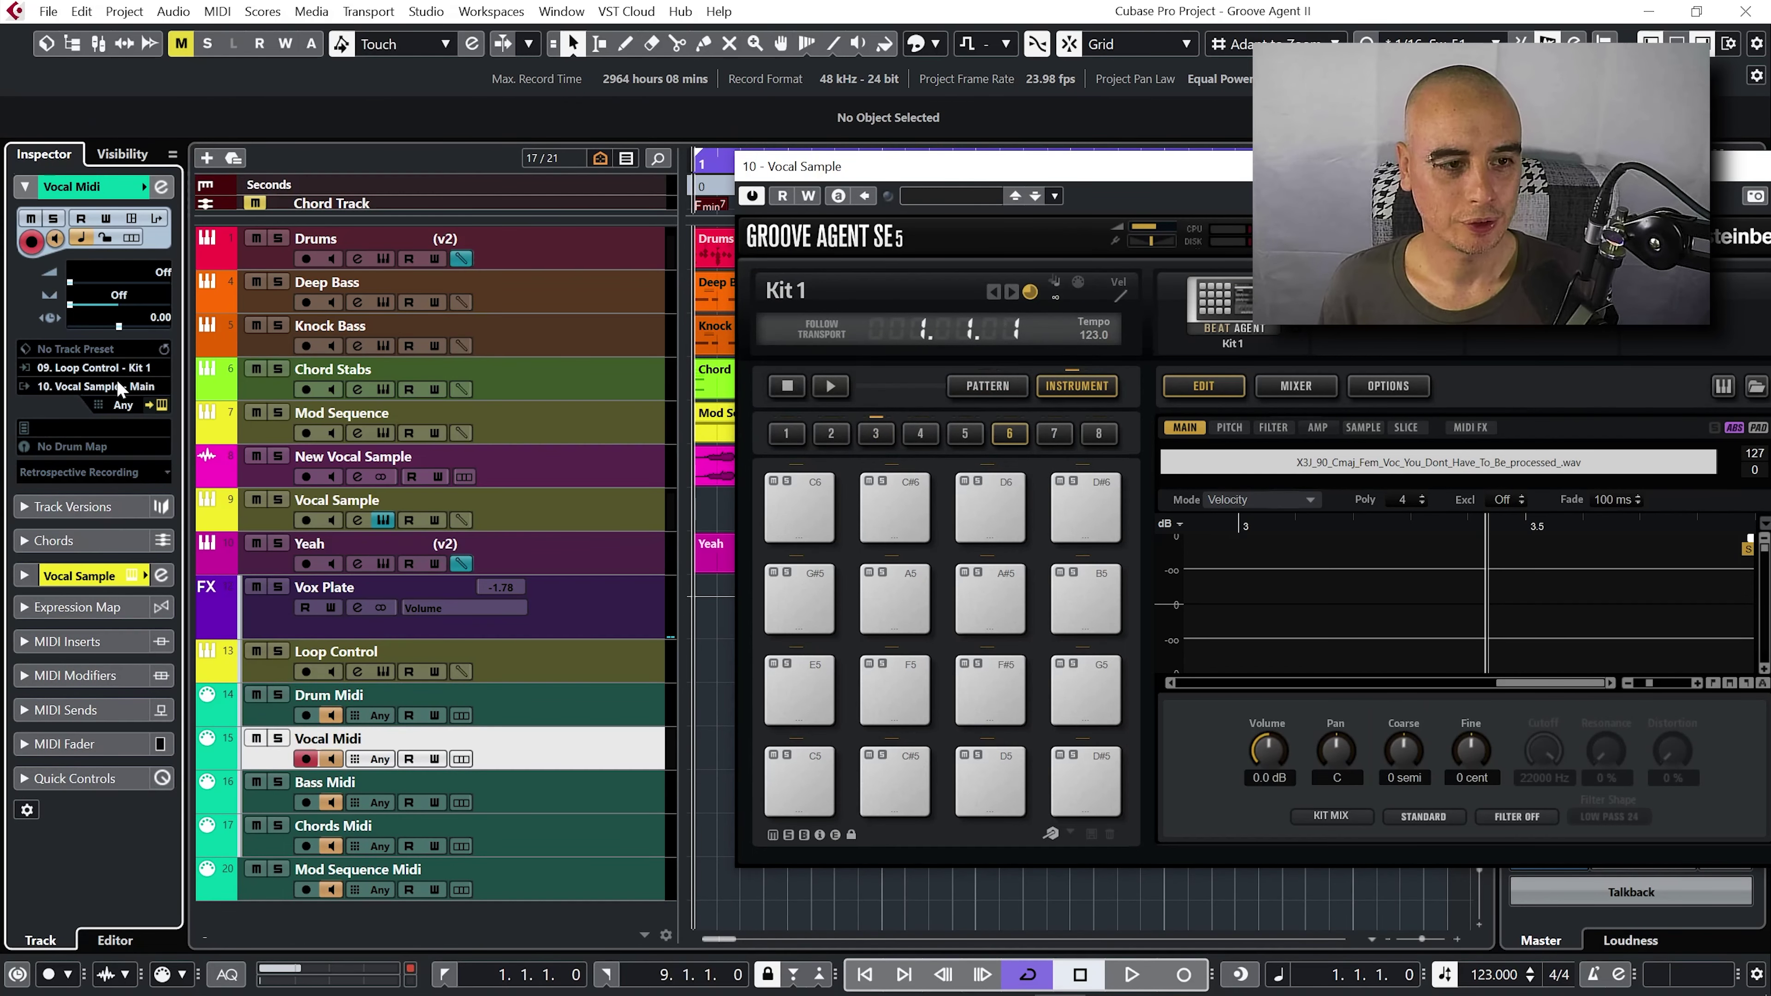
# - Set the Vocal Midi track's input to 09. Loop Control - Kit 1 and its first MIDI send to 10. Vocal Sample - Main
pyautogui.click(115, 368)
pyautogui.click(159, 656)
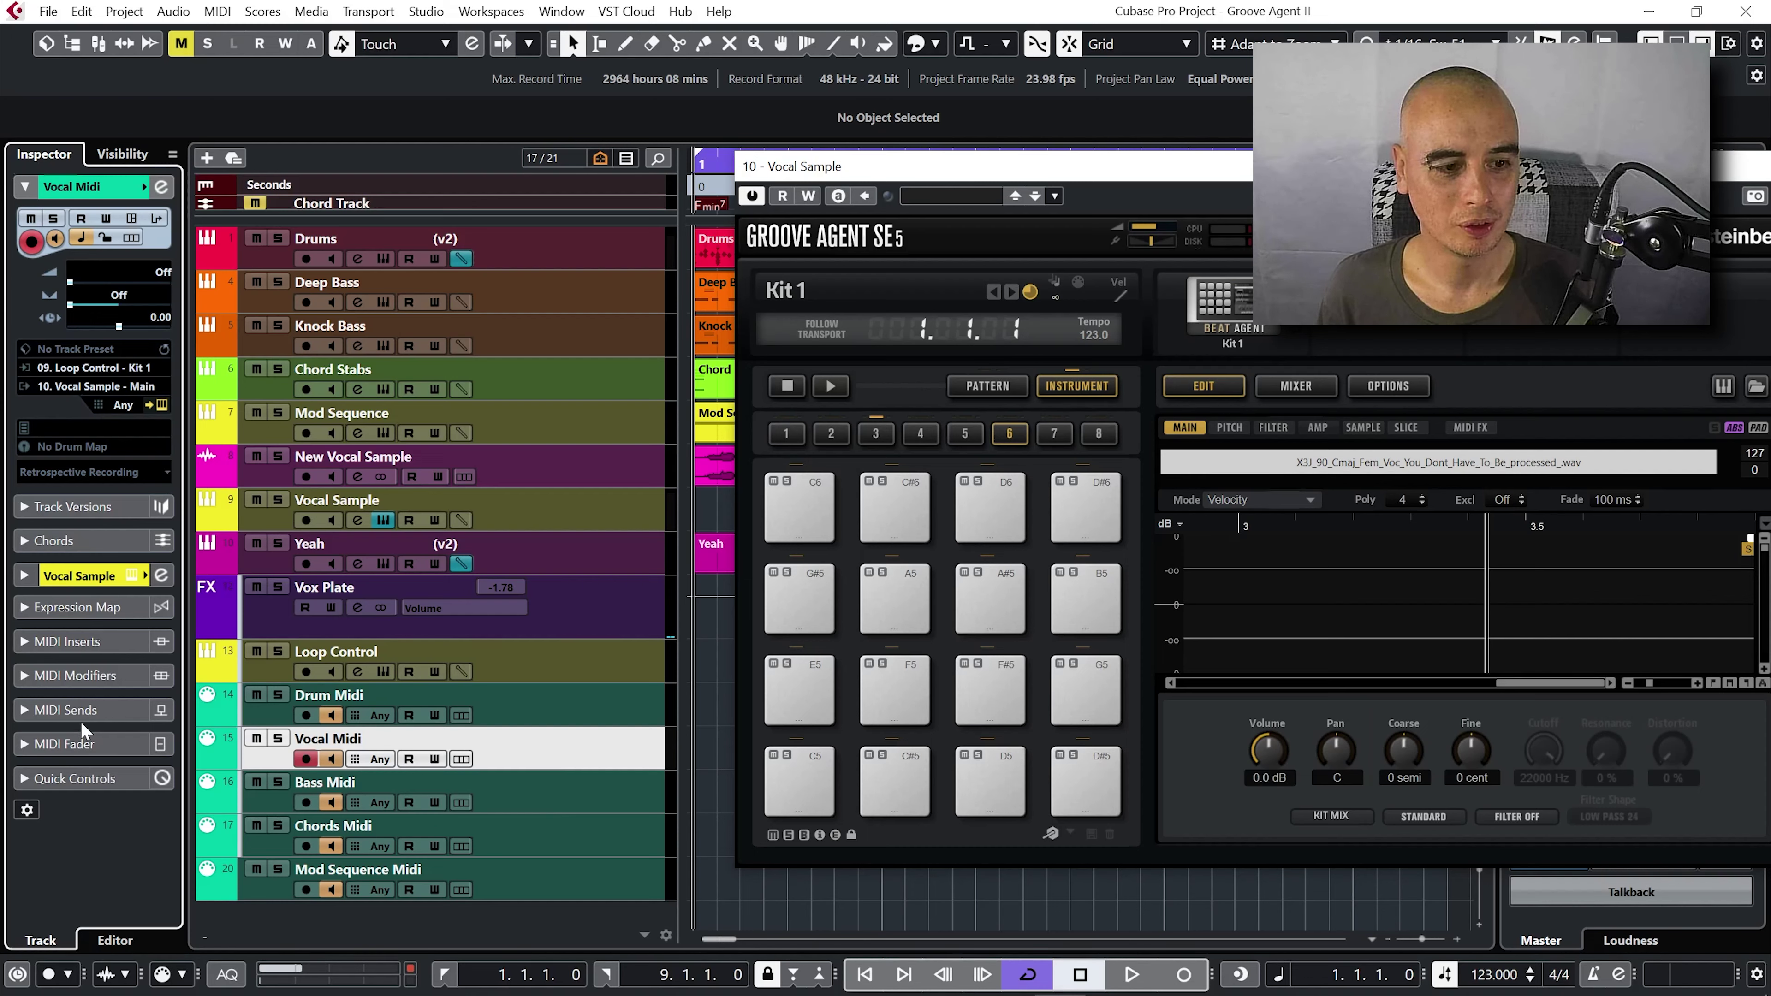
pyautogui.click(24, 710)
pyautogui.click(56, 489)
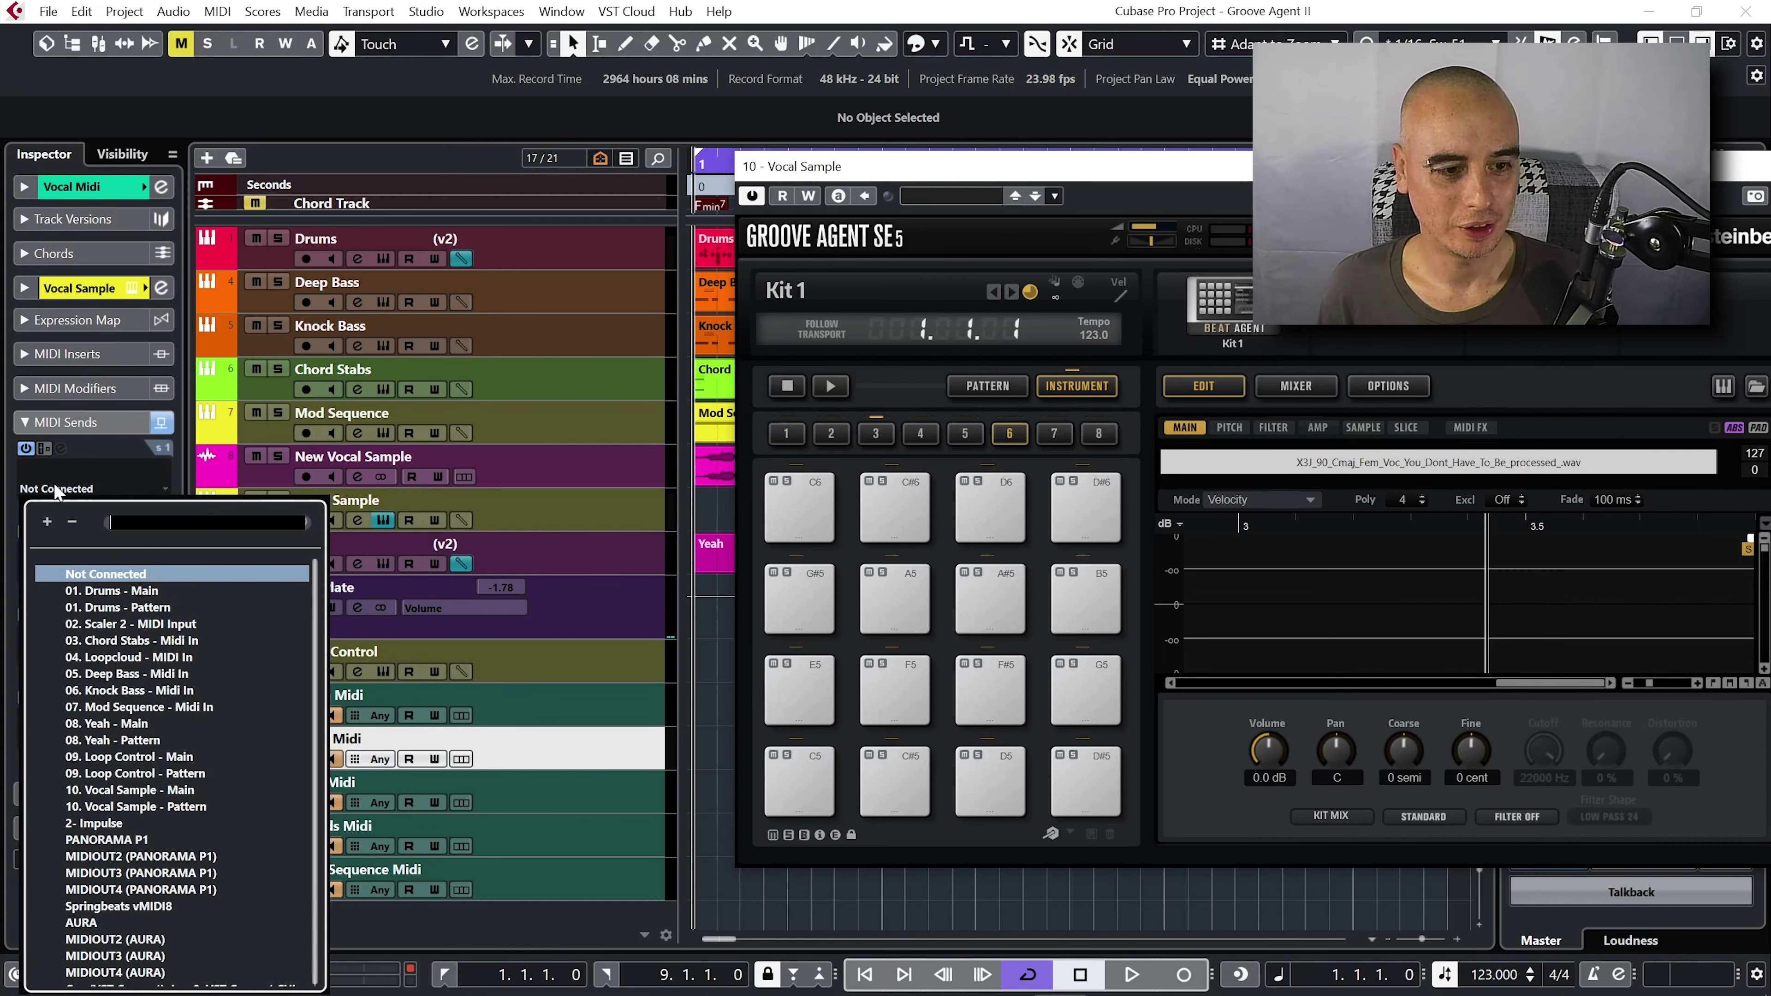
pyautogui.click(132, 789)
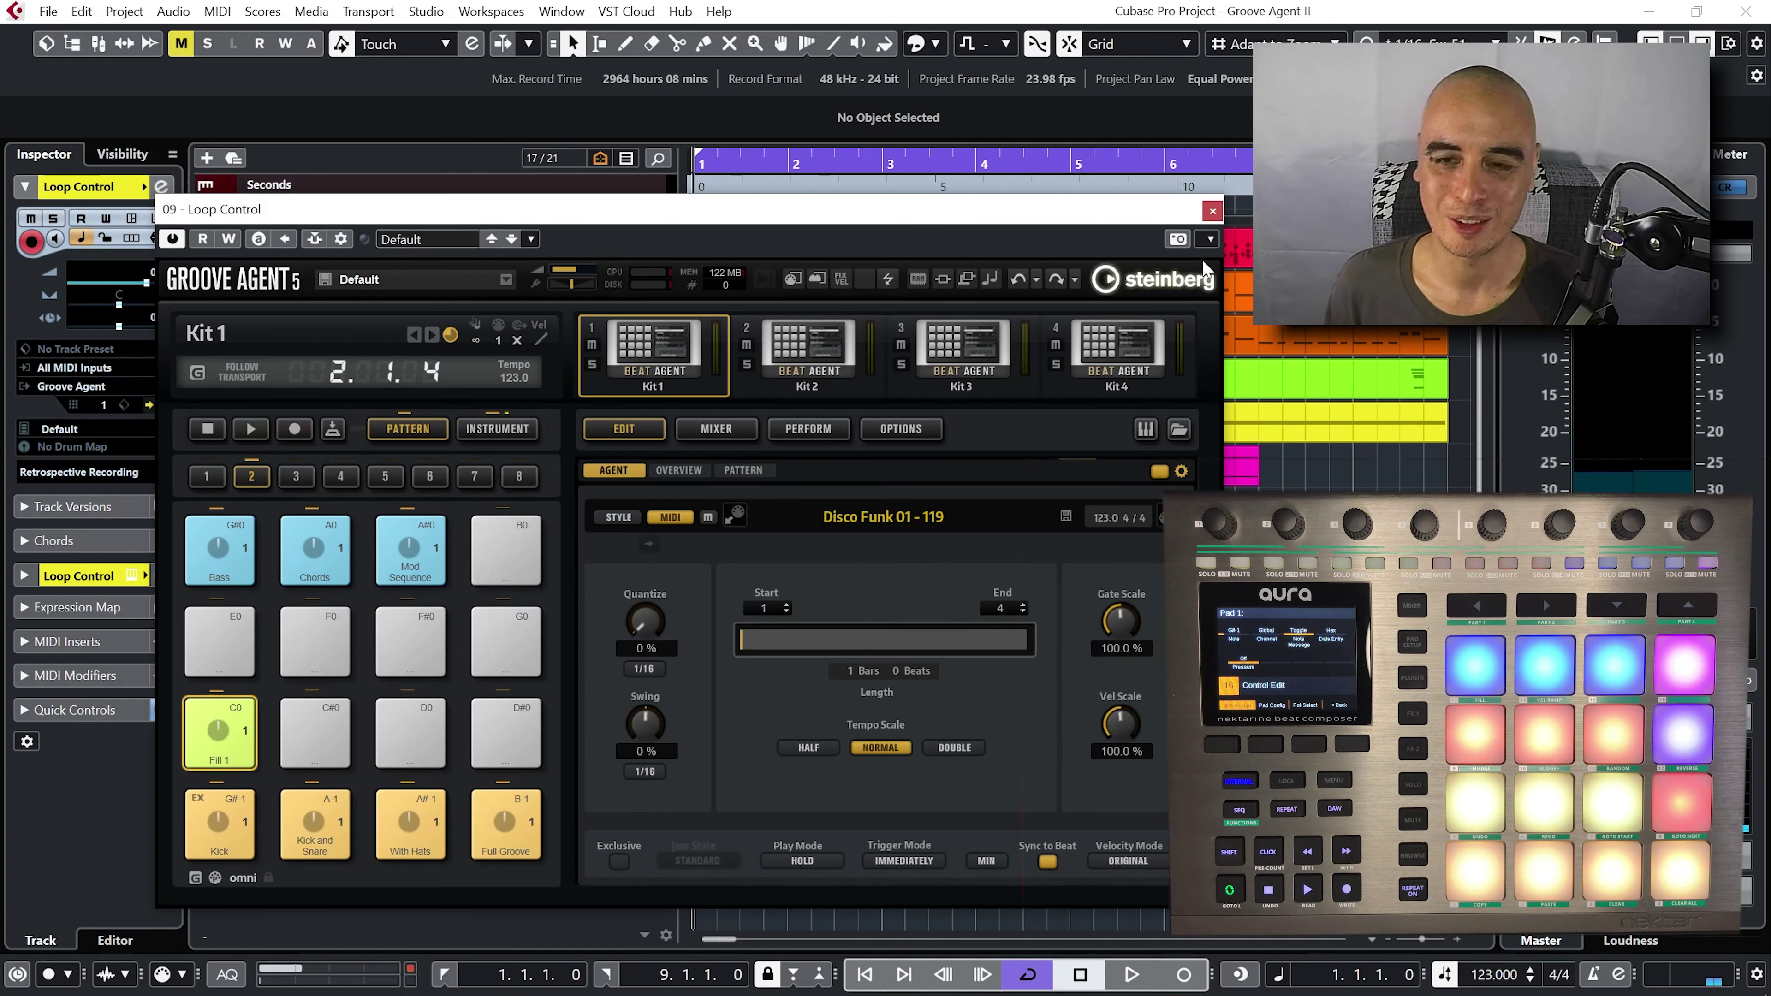
# - In the Vocal Sample track's Groove Agent SE, move the vocal sample from the C1 pad to the C4 pad
pyautogui.click(1213, 212)
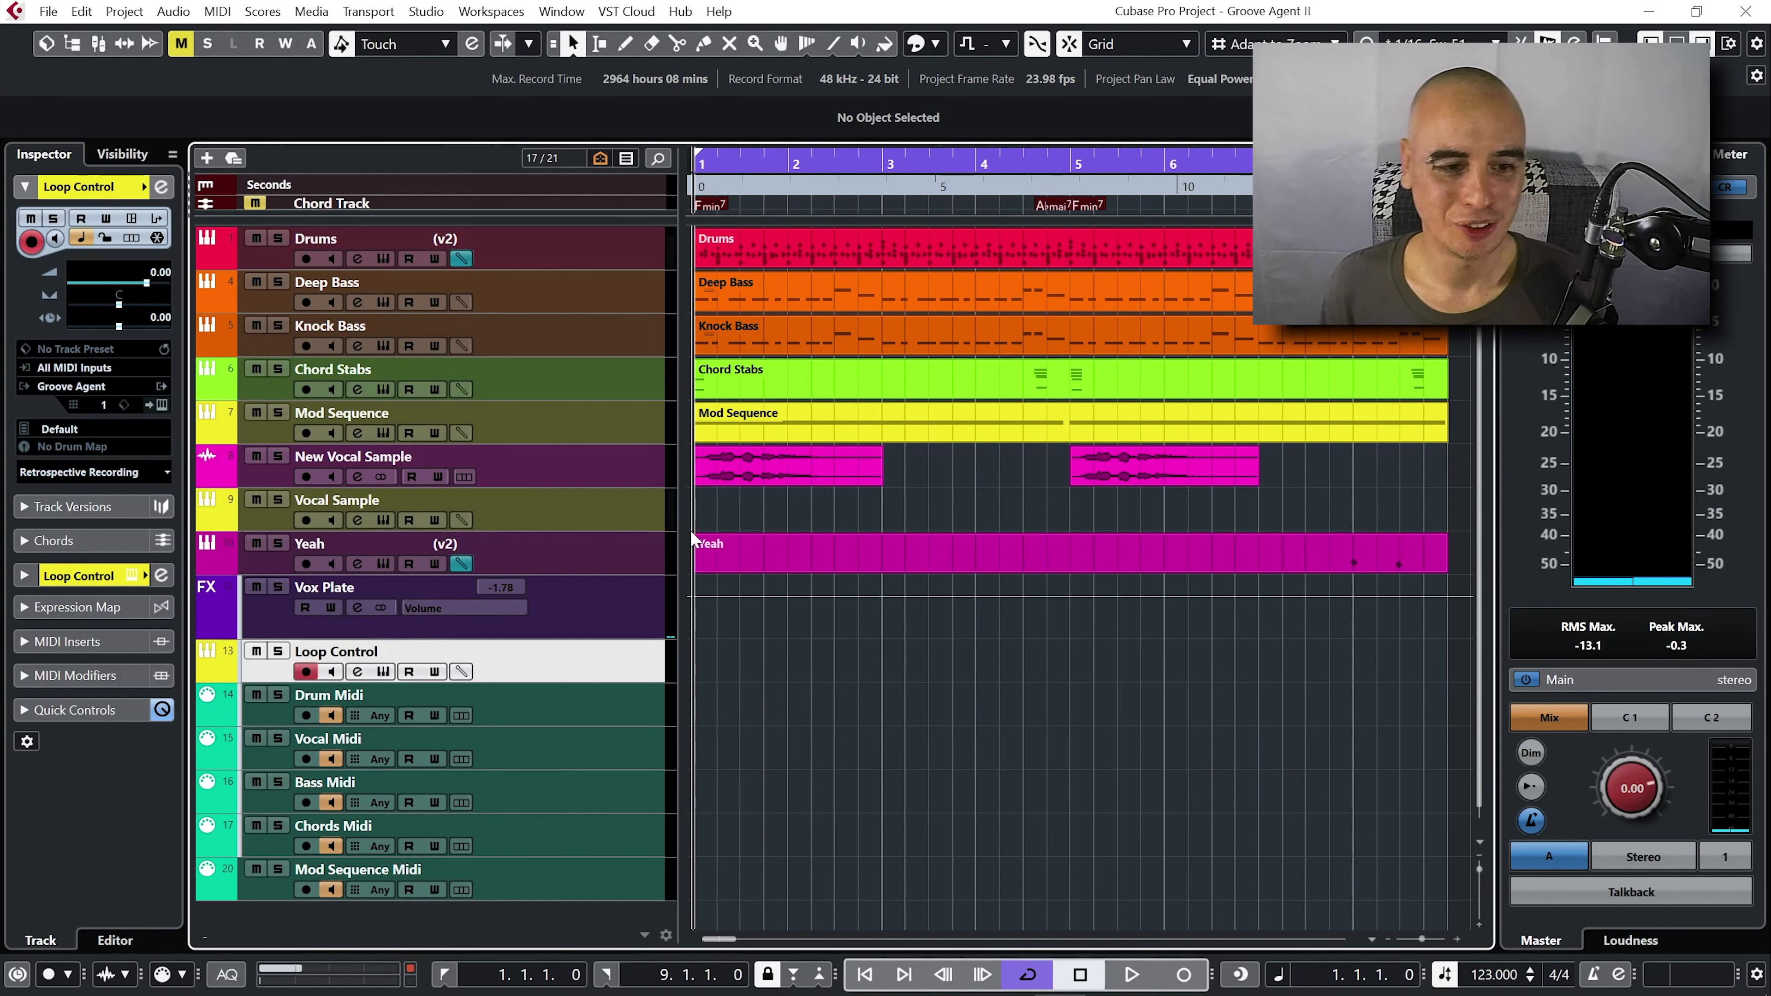
pyautogui.click(377, 518)
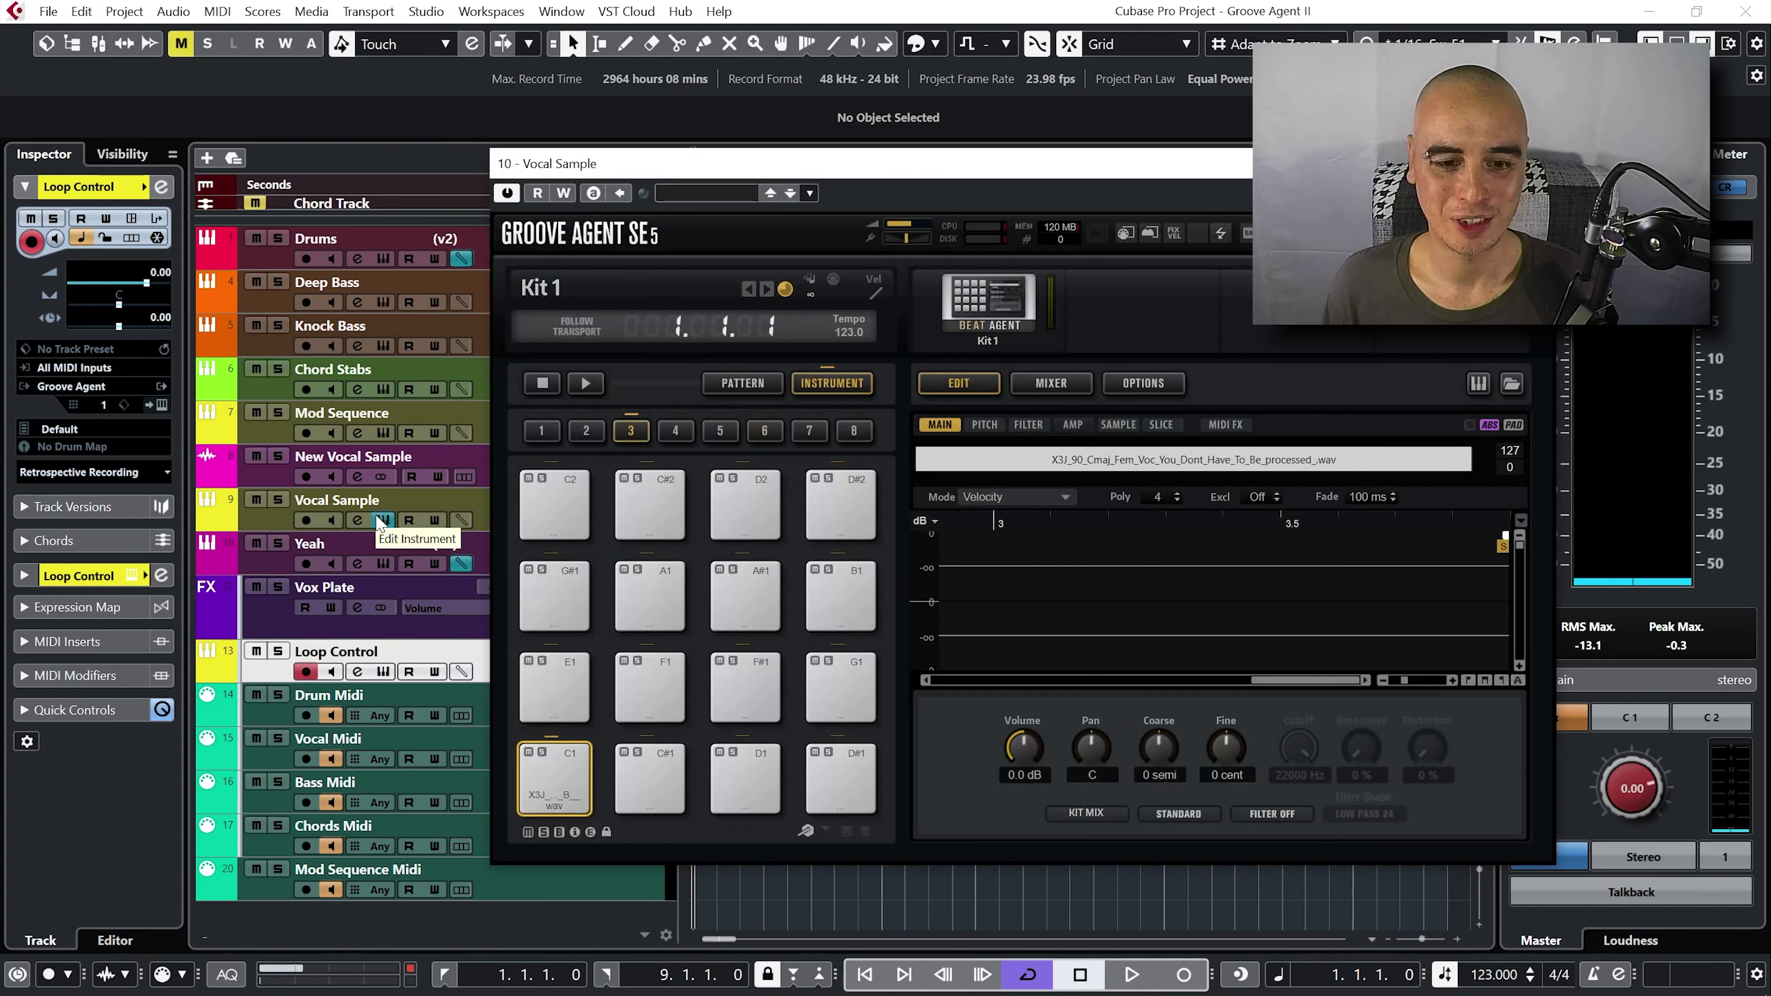
pyautogui.click(562, 787)
pyautogui.moveTo(562, 787); pyautogui.dragTo(562, 679)
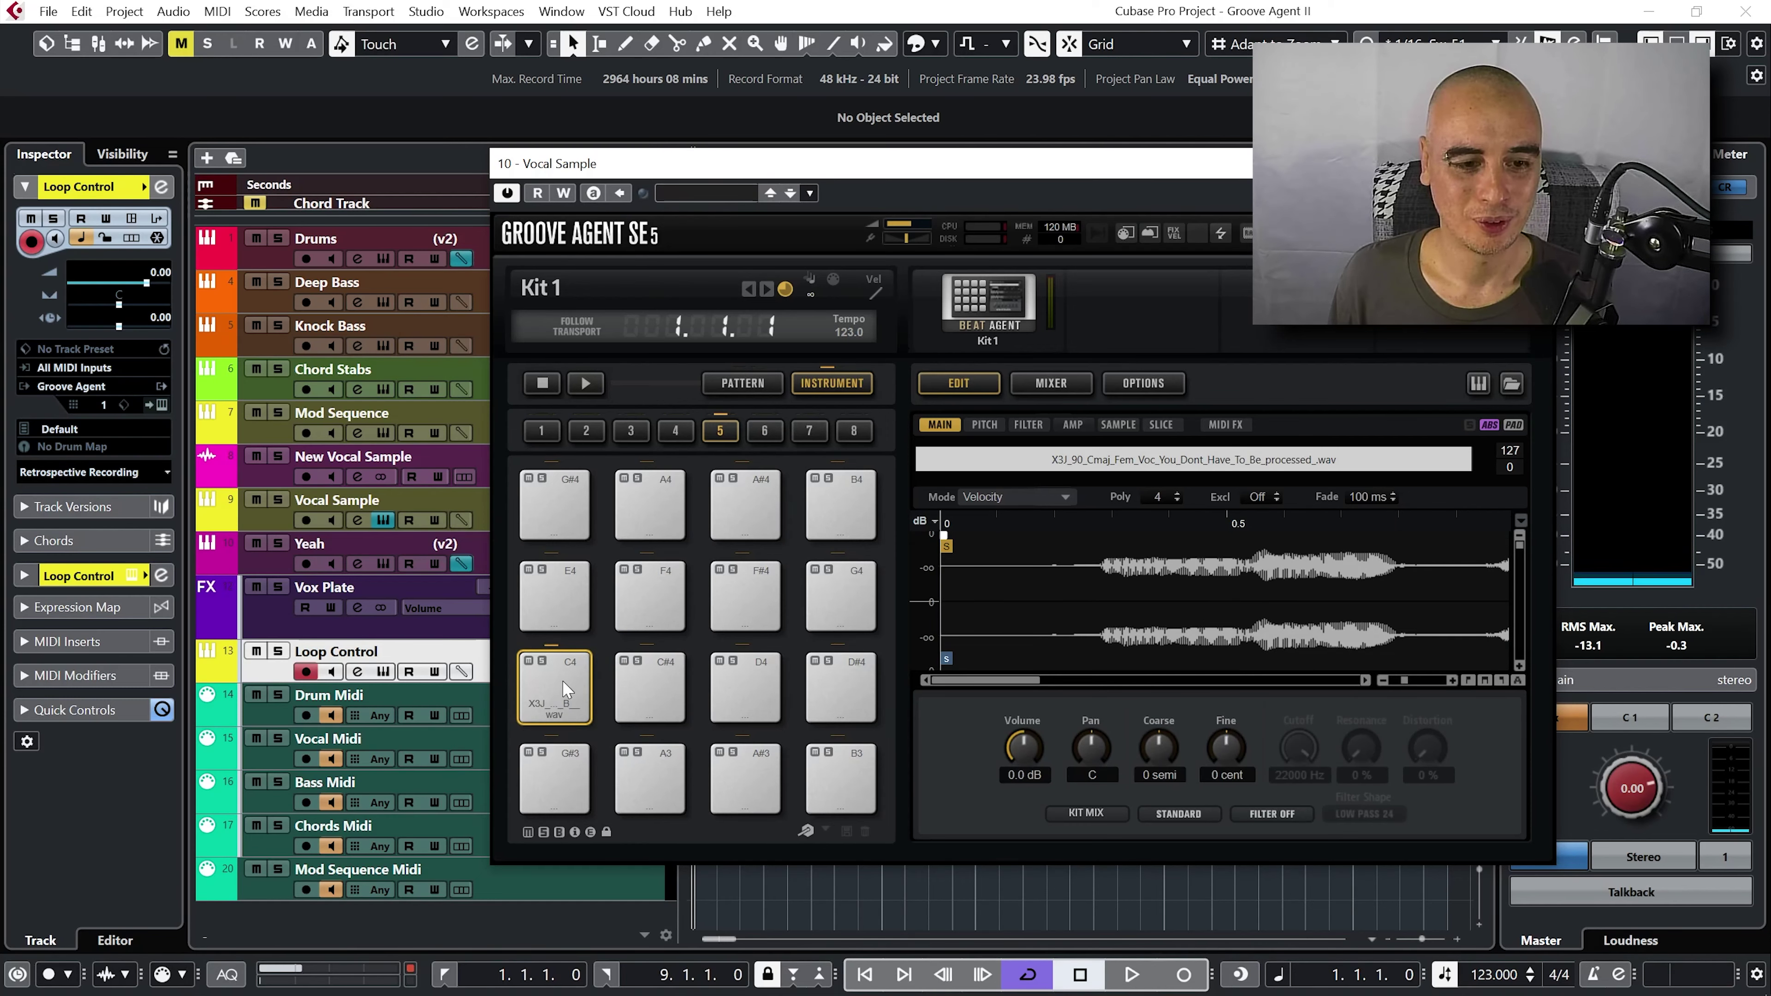
# - Copy Loop Control's Mod Sequence pattern pad from A#0 to B0 and rename the copy as Vocal Sample
pyautogui.click(385, 671)
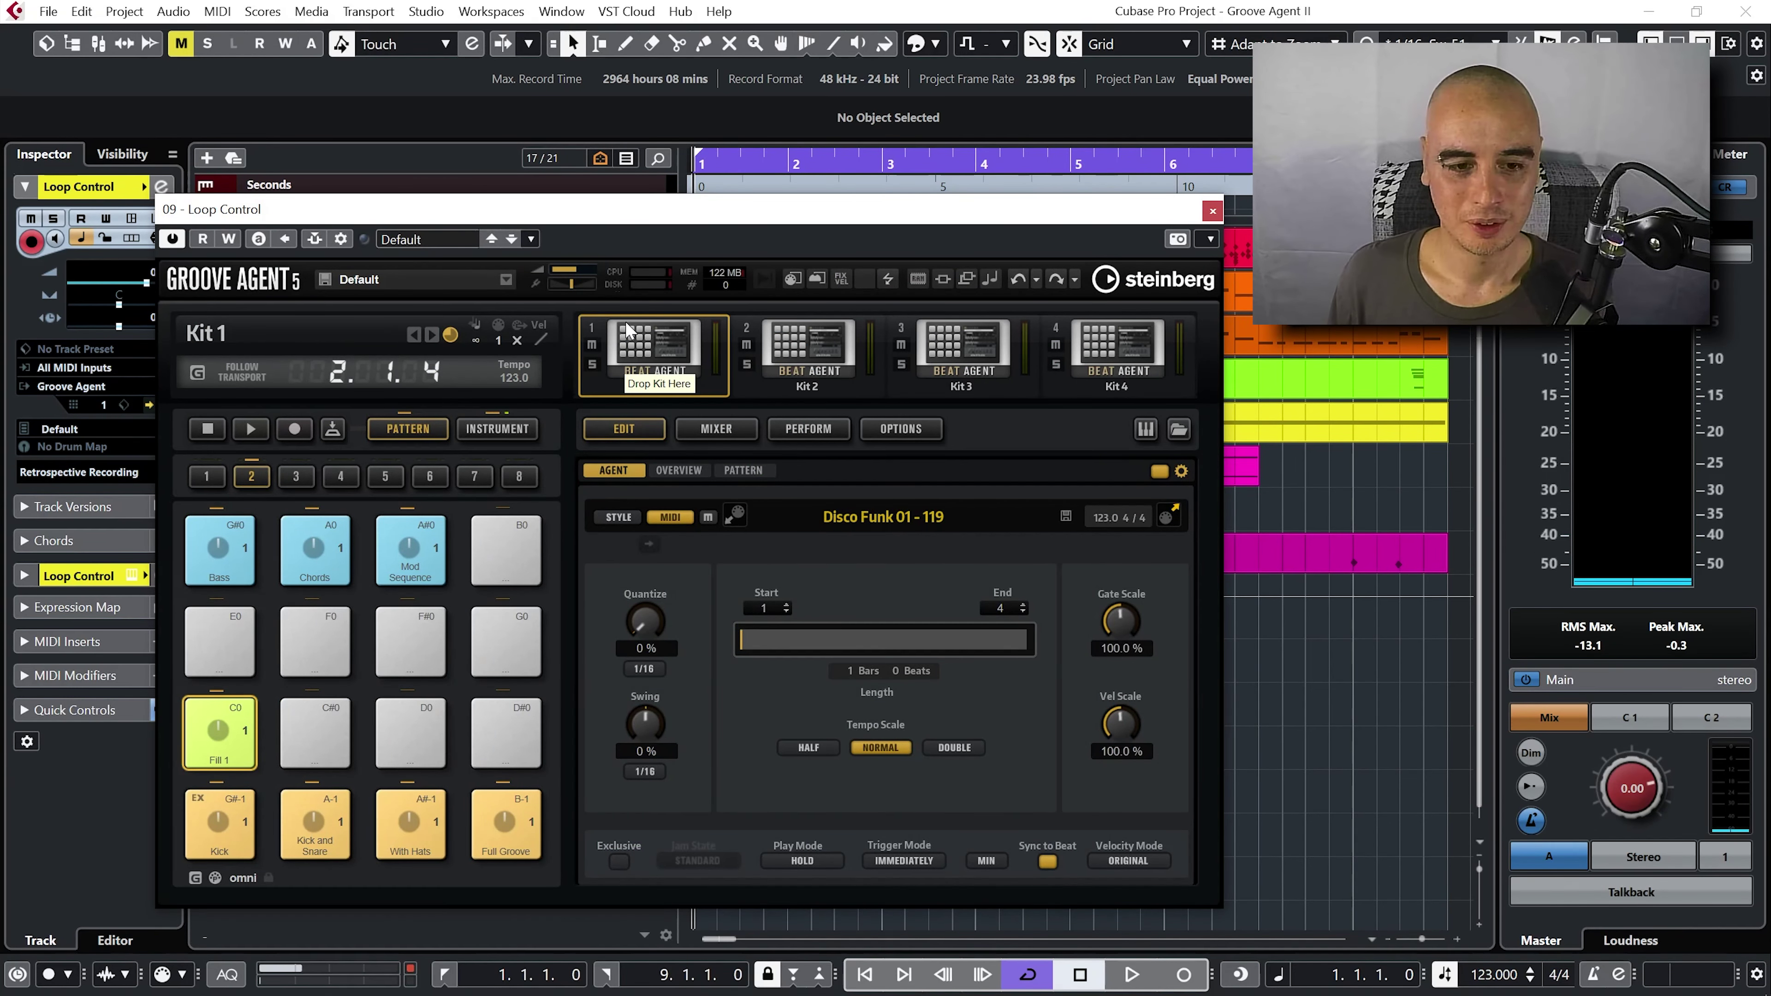
pyautogui.moveTo(410, 550); pyautogui.dragTo(503, 548)
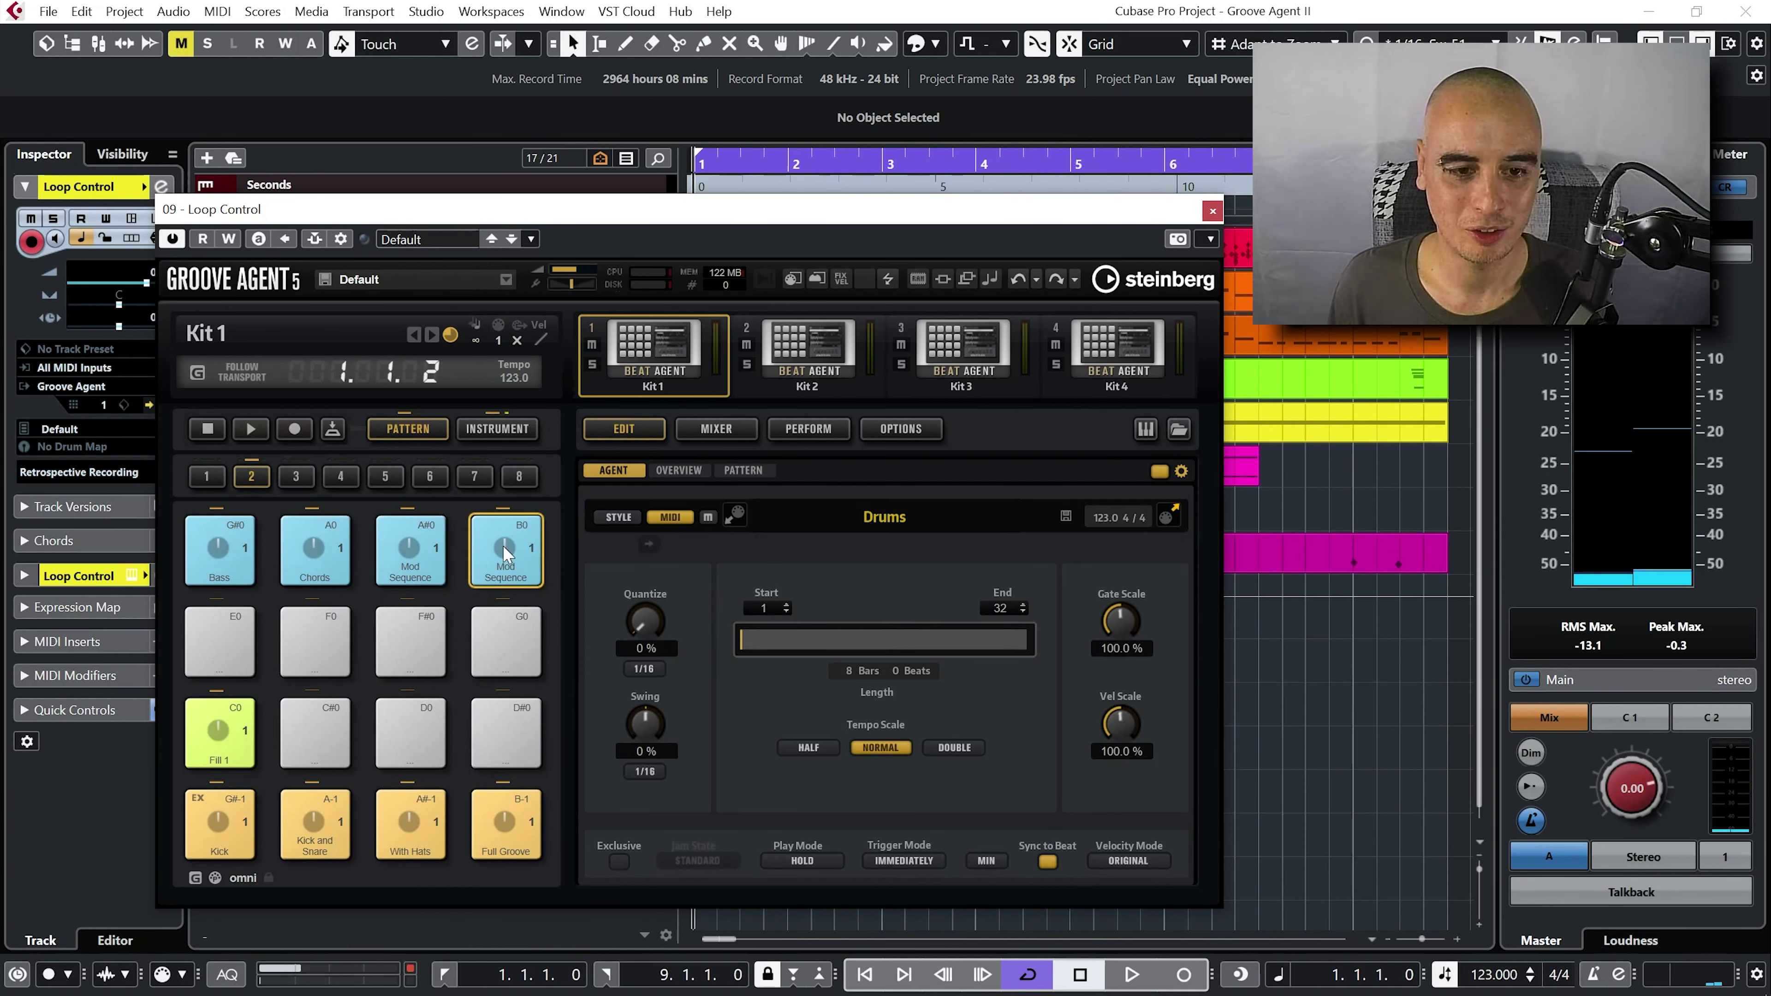
pyautogui.rightClick(504, 549)
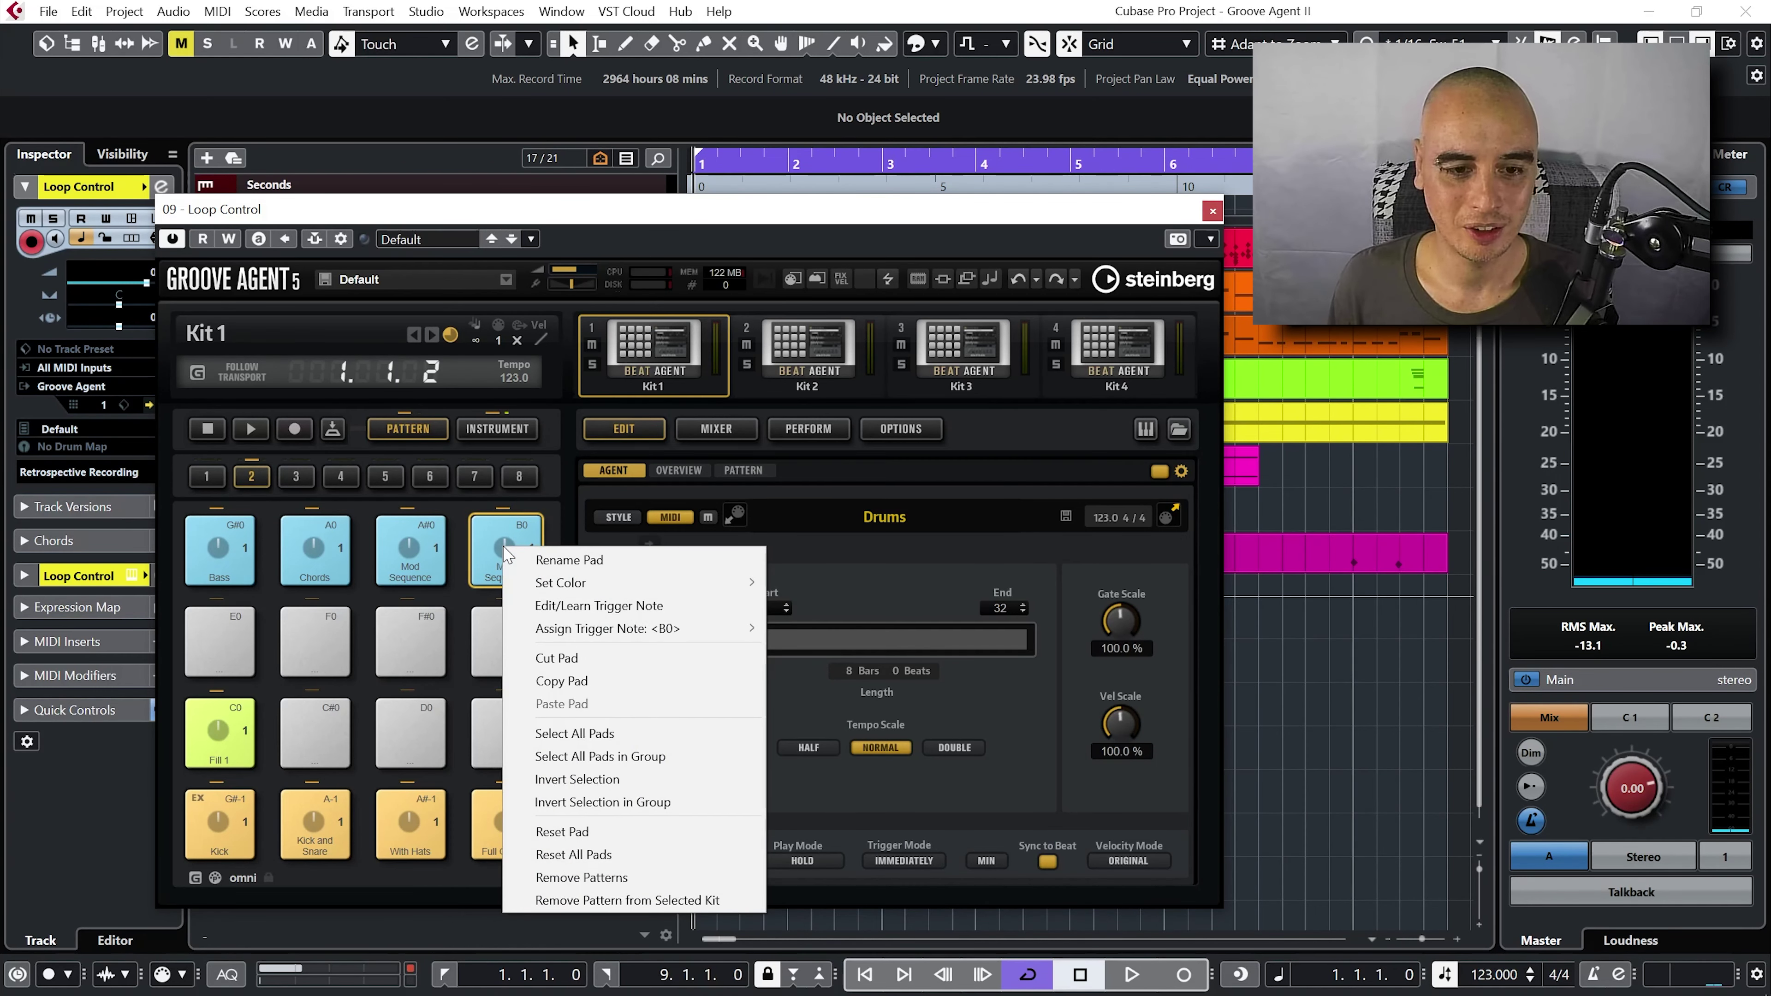
pyautogui.click(595, 560)
pyautogui.write('Vocal S')
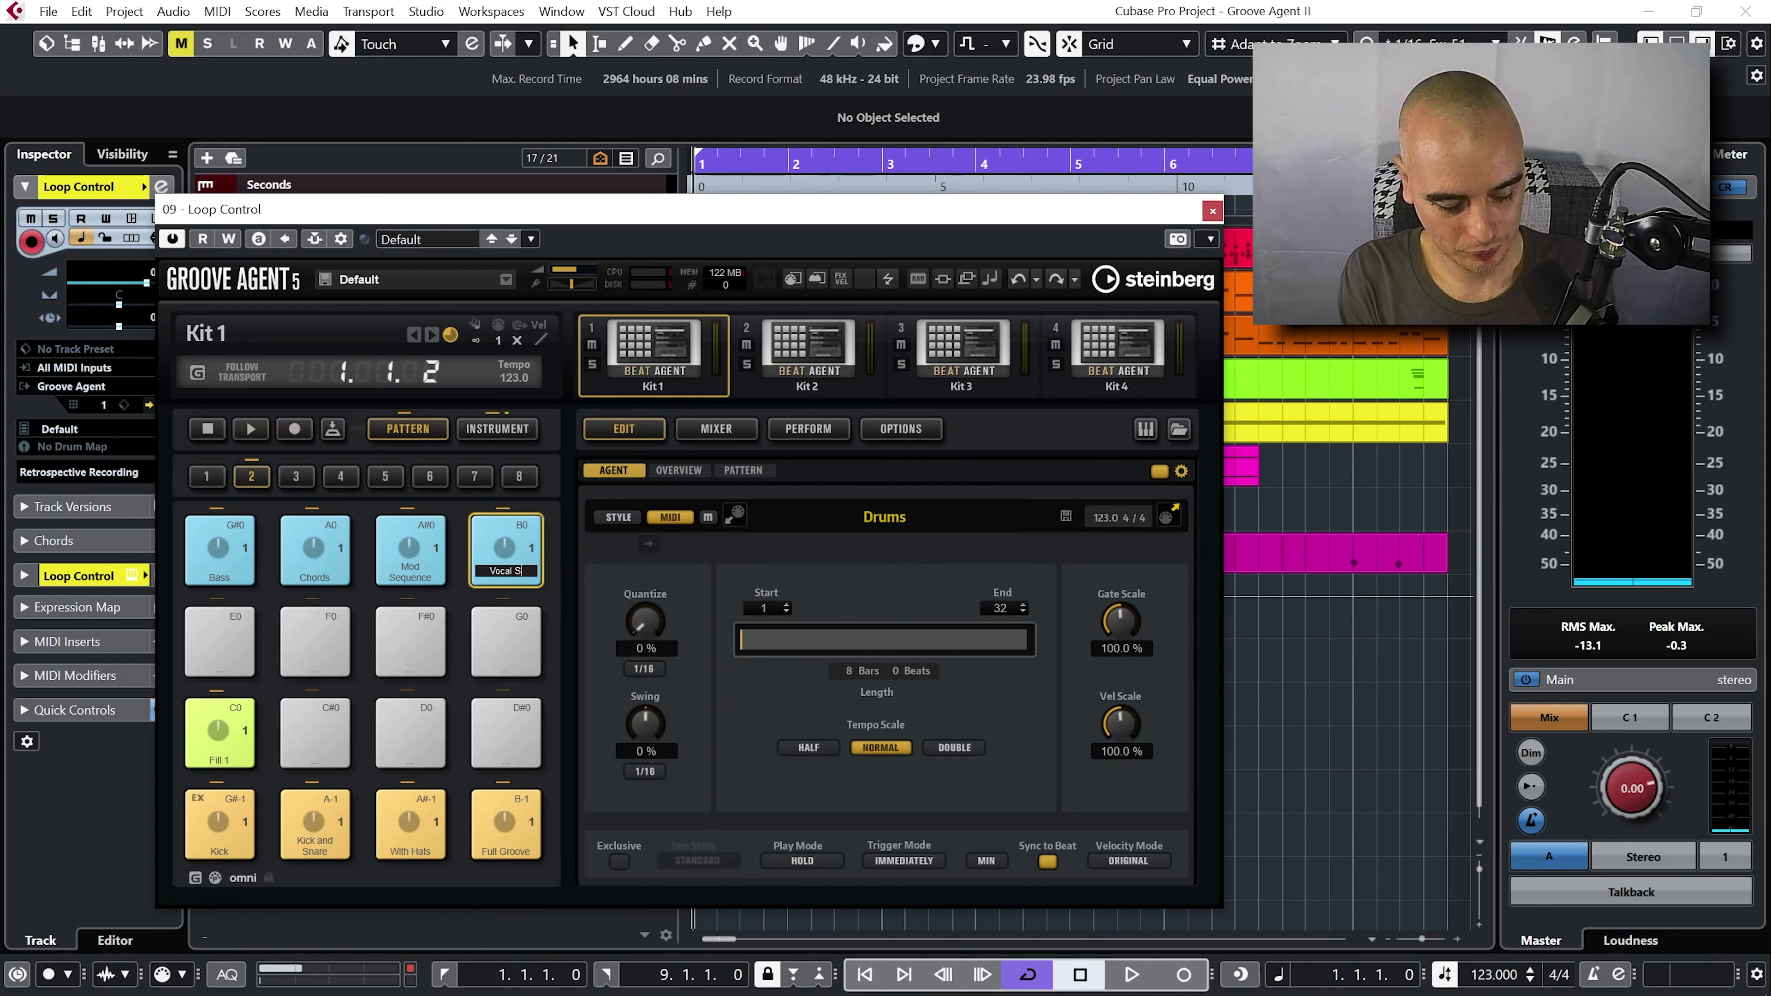
pyautogui.press('Return')
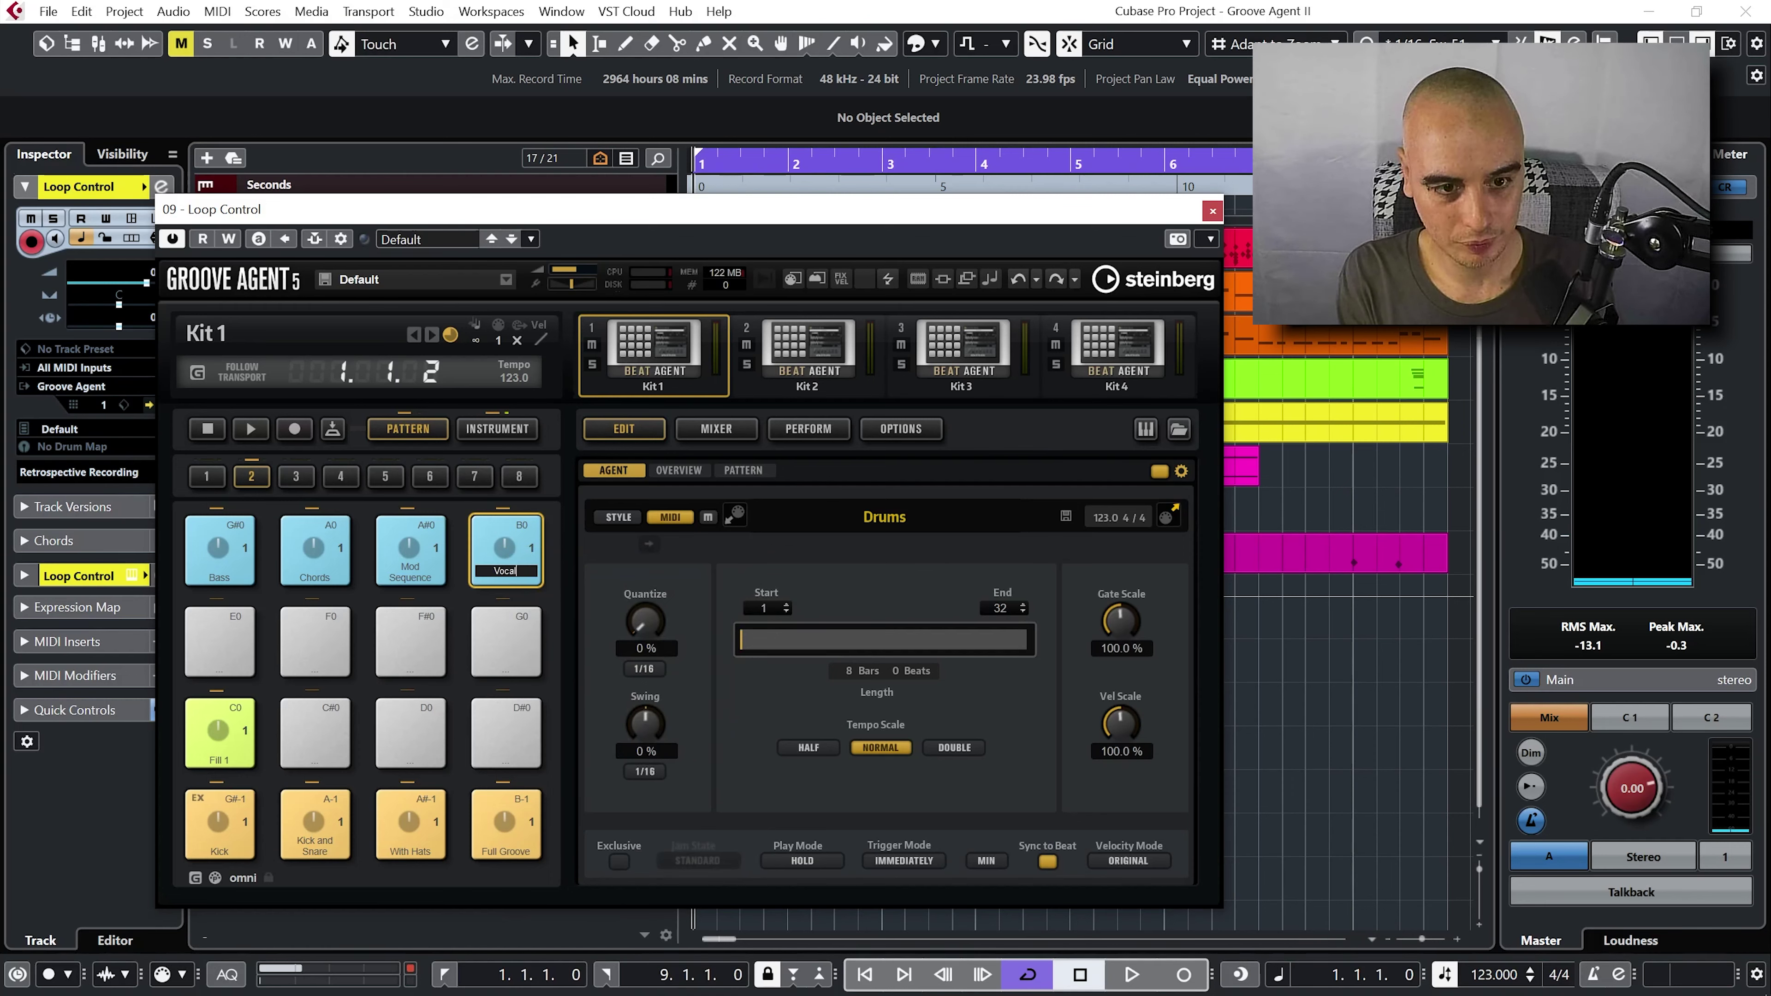
pyautogui.write('ple')
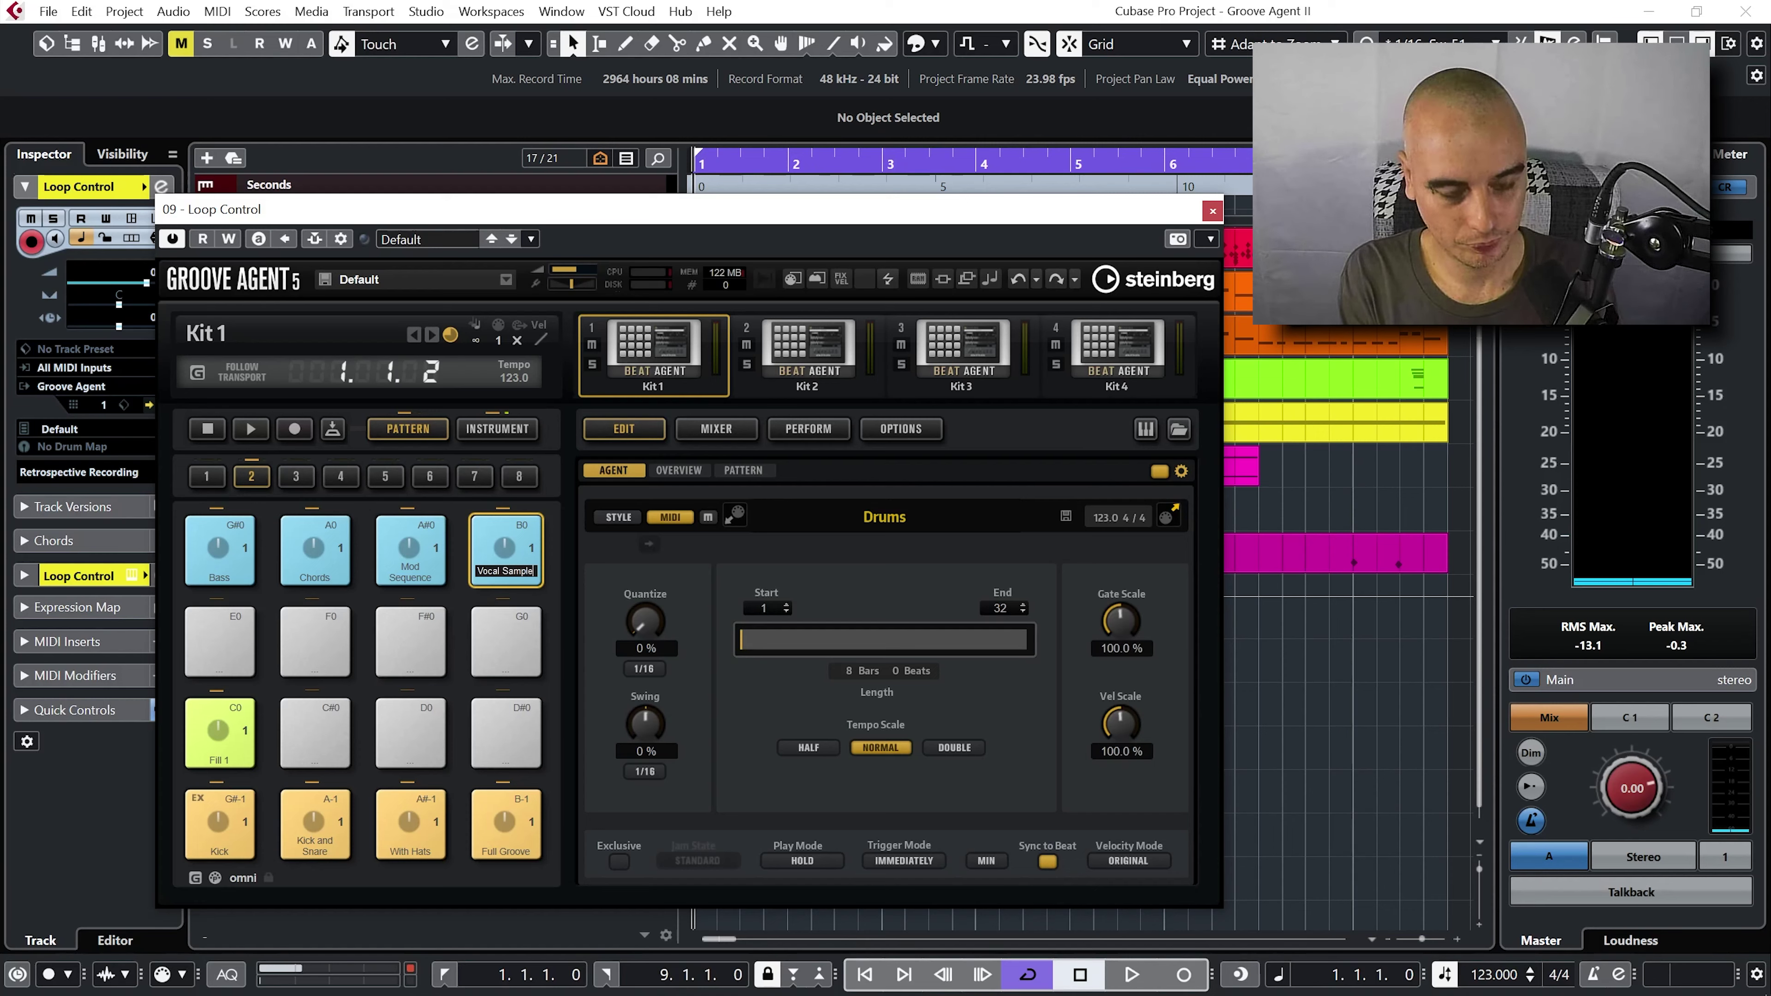
pyautogui.press('Return')
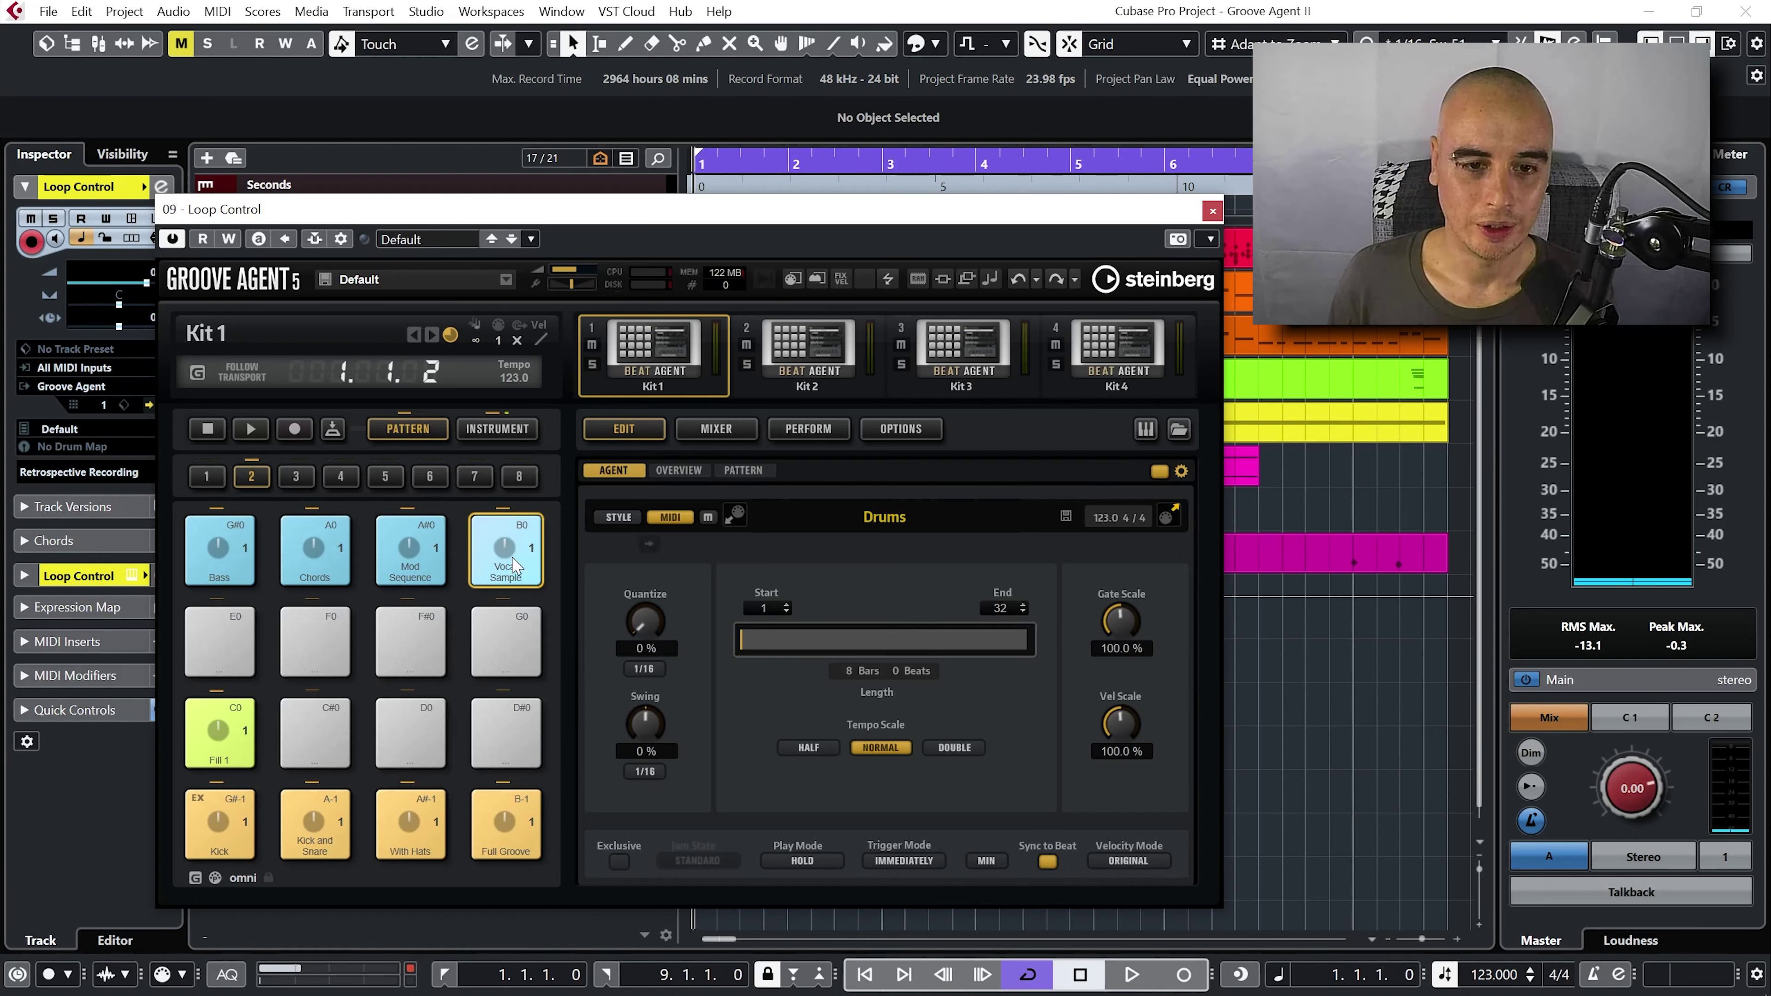
# - Draw a C4 note at the start of the B0 Vocal Sample pad's pattern and close the Loop Control instrument
pyautogui.click(755, 470)
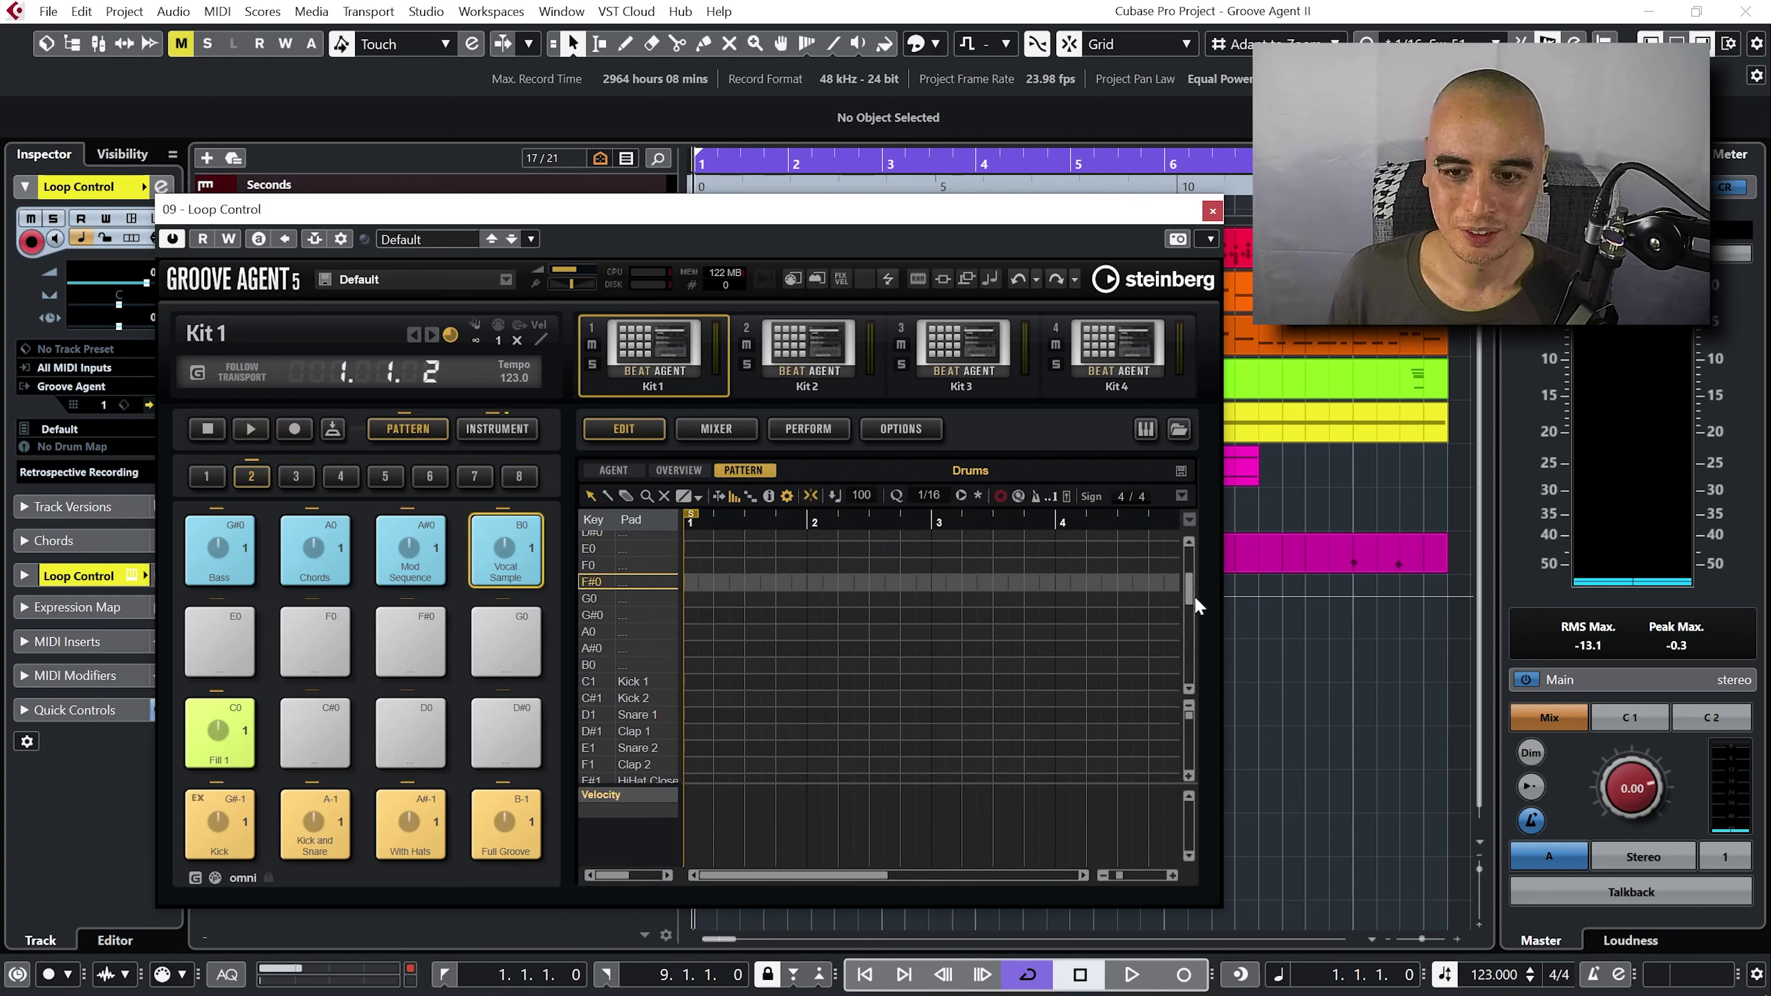
pyautogui.scroll(-10, 1189, 600)
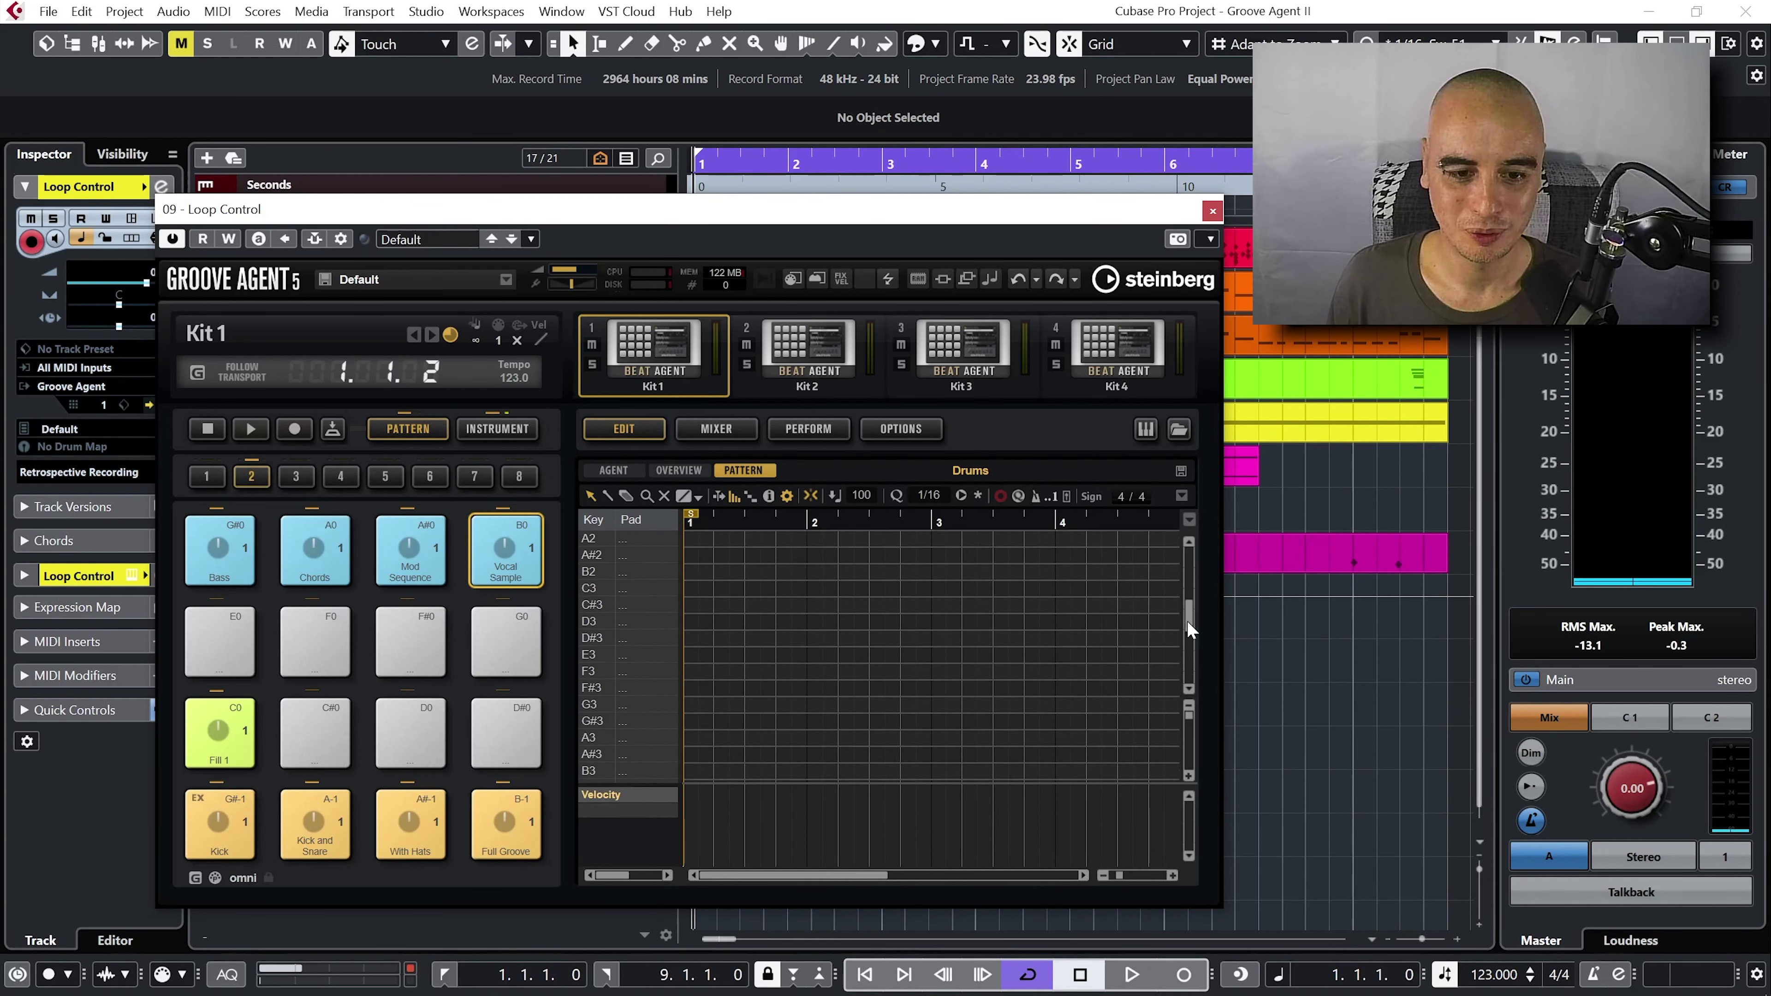
pyautogui.moveTo(1186, 619); pyautogui.dragTo(1191, 630)
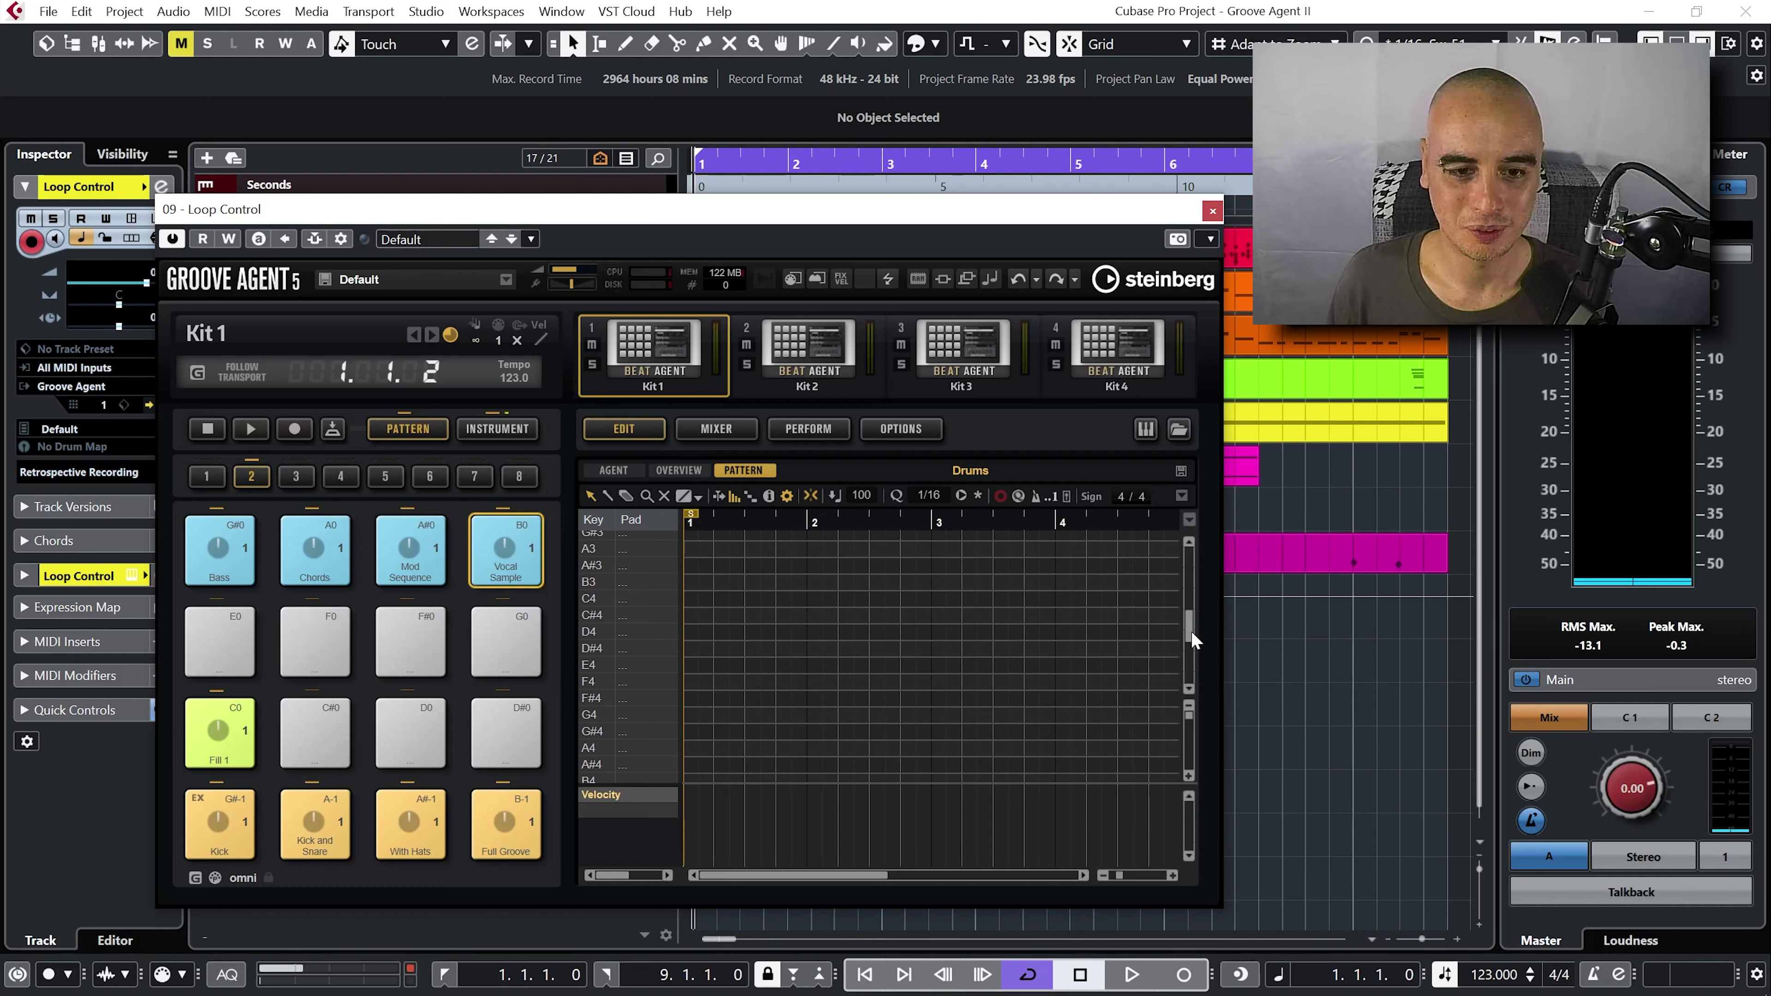
pyautogui.rightClick(691, 604)
pyautogui.click(712, 604)
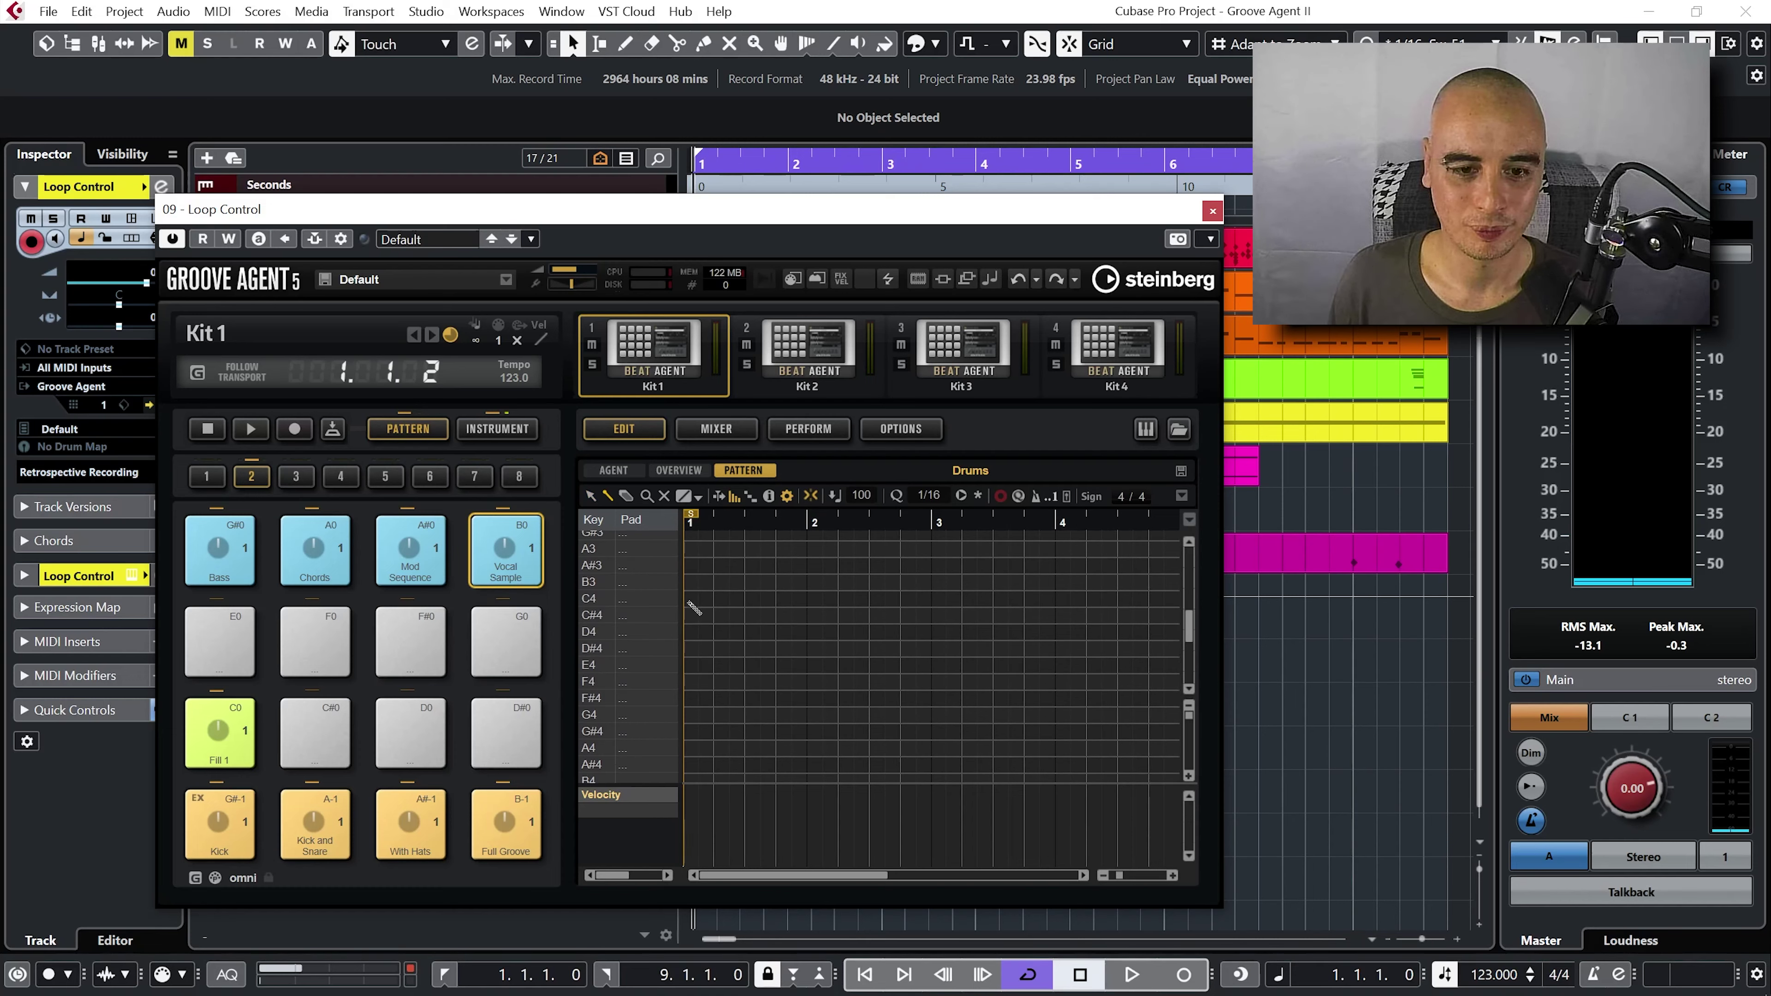
pyautogui.click(691, 599)
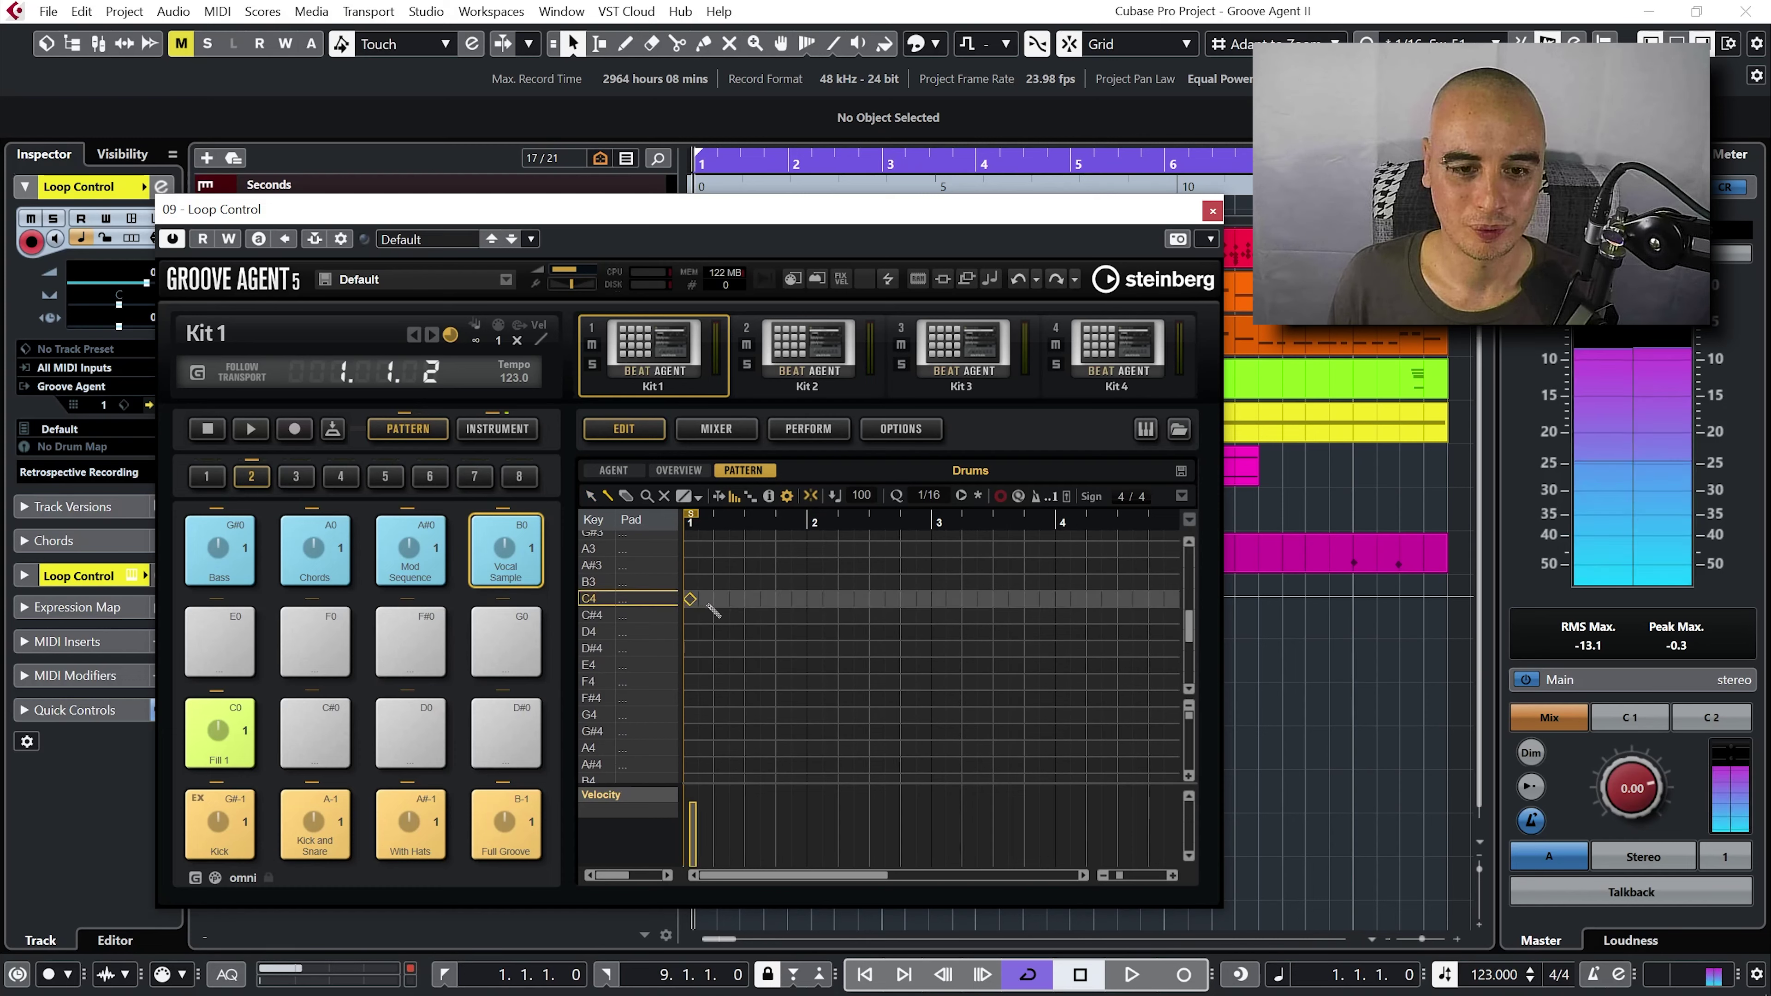
pyautogui.click(688, 601)
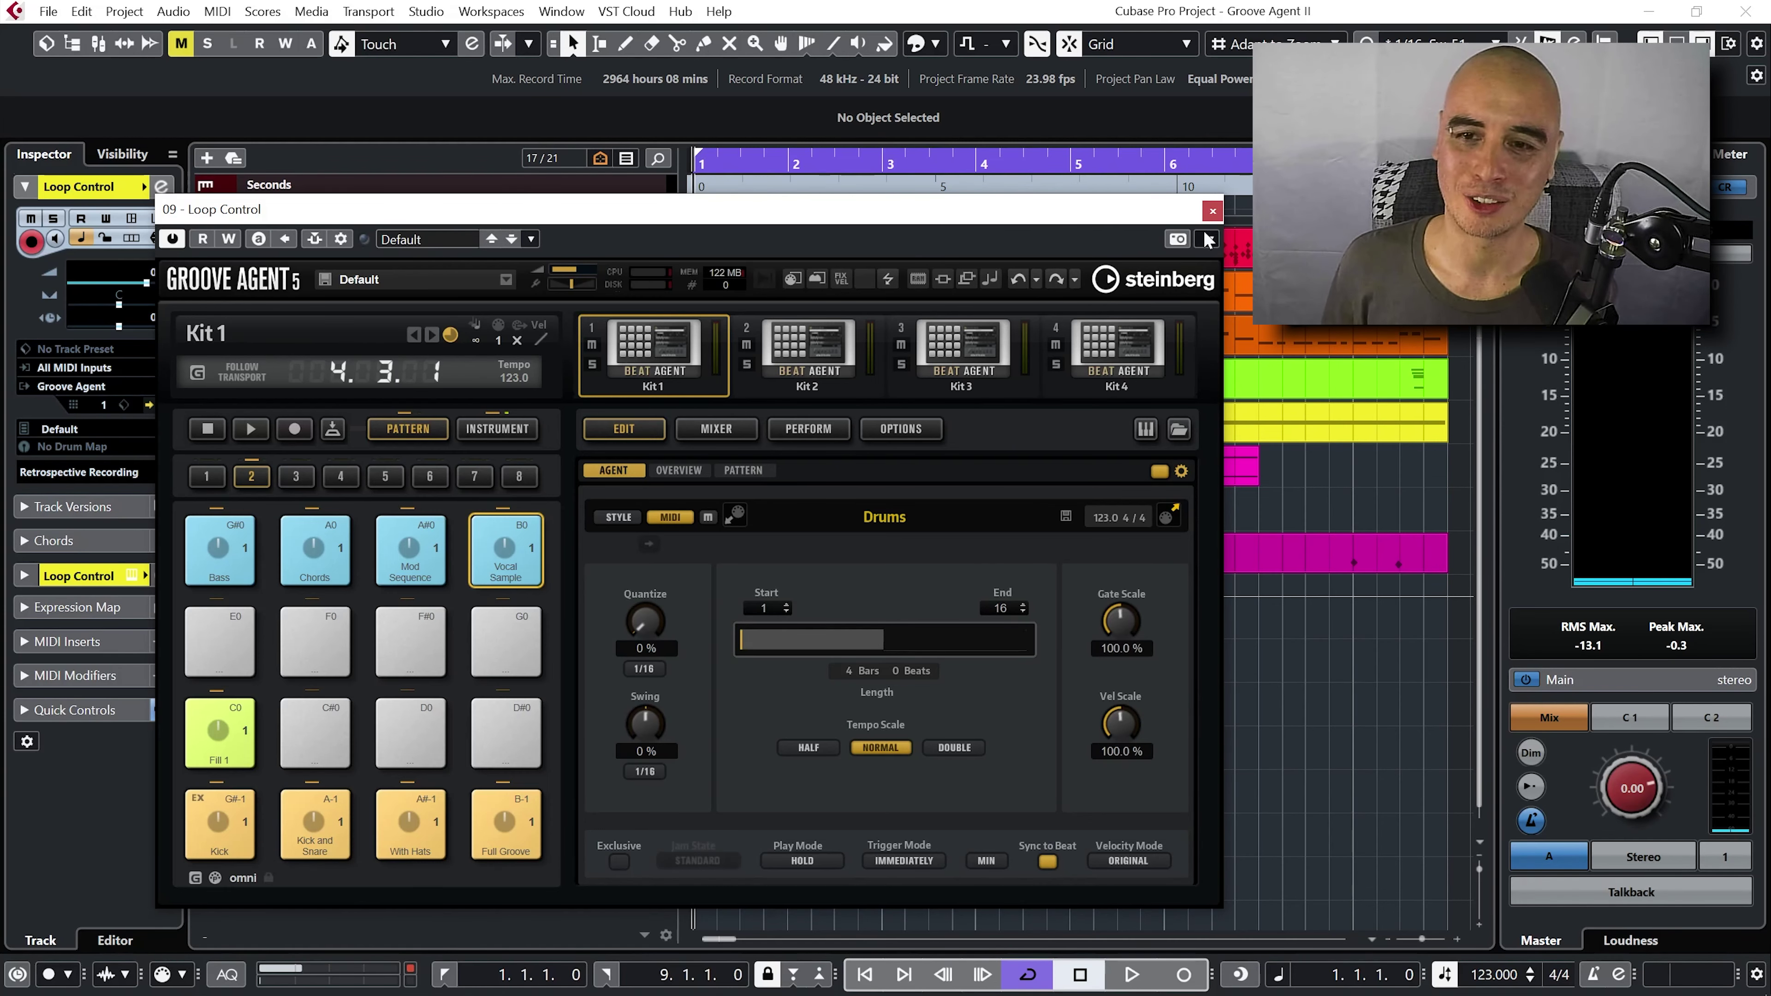
pyautogui.click(1212, 212)
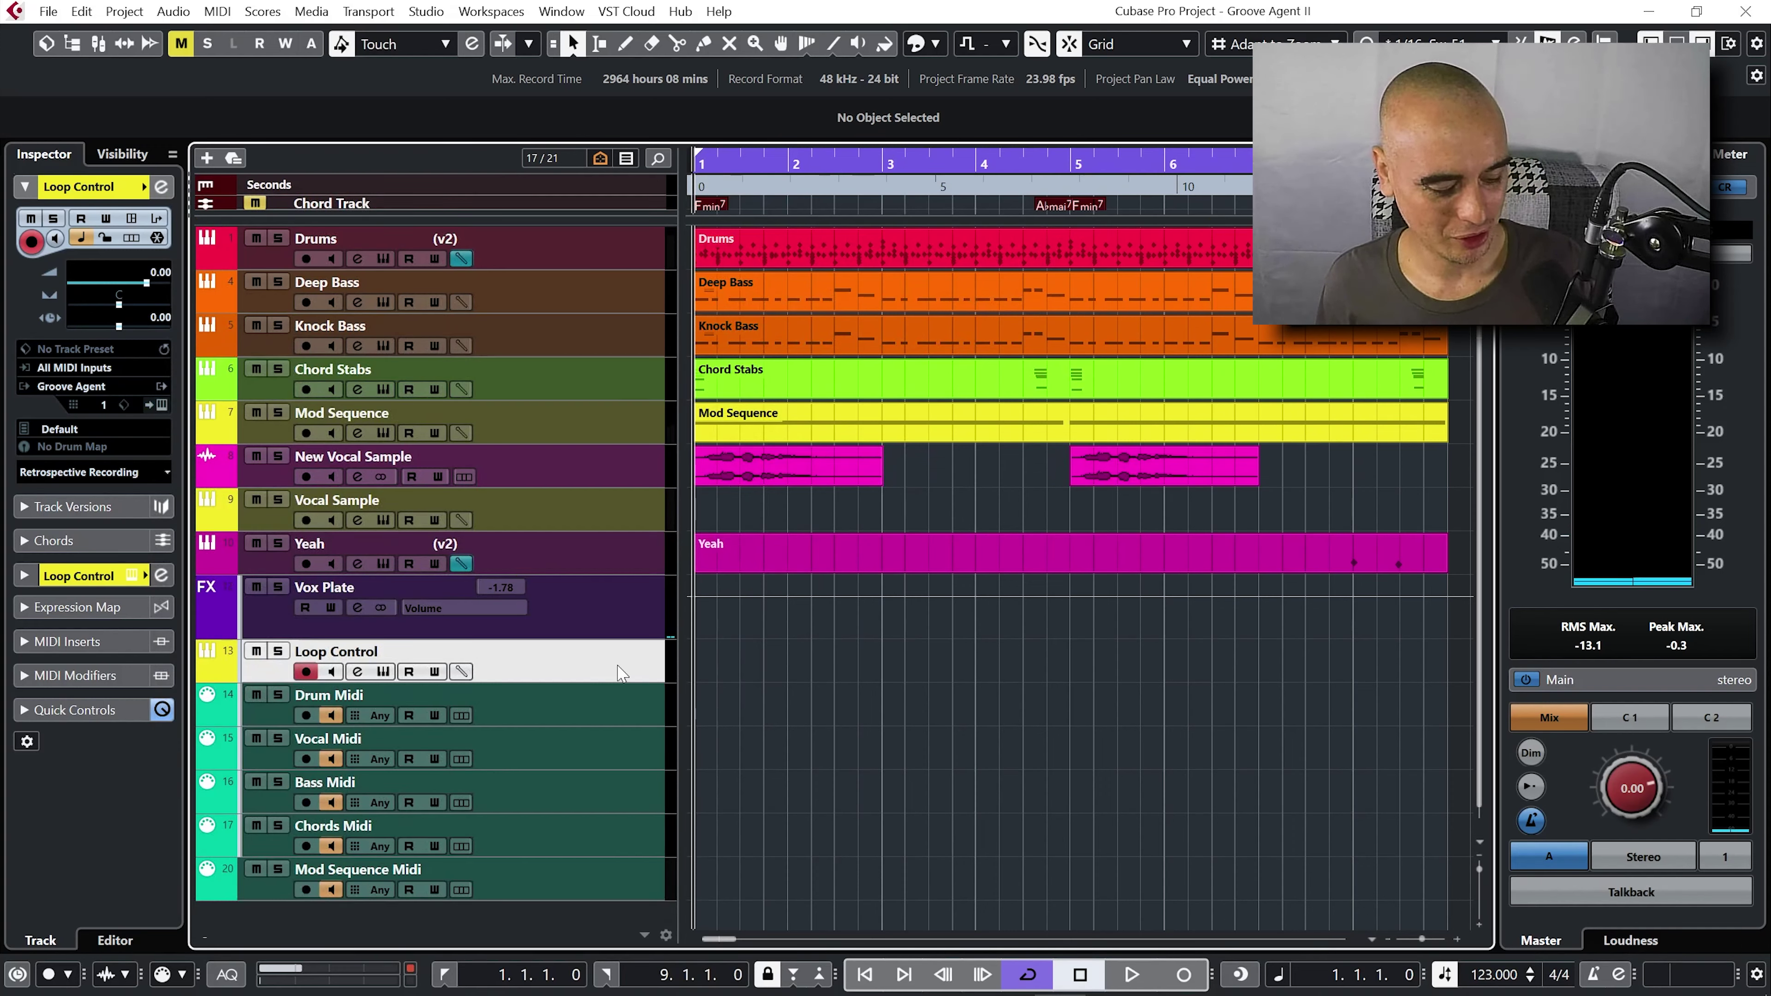
# - Remove the Loop Control track and all the MIDI tracks below it, through Mod Sequence Midi
pyautogui.keyDown('shift'); pyautogui.click(620, 879); pyautogui.keyUp('shift')
pyautogui.rightClick(620, 879)
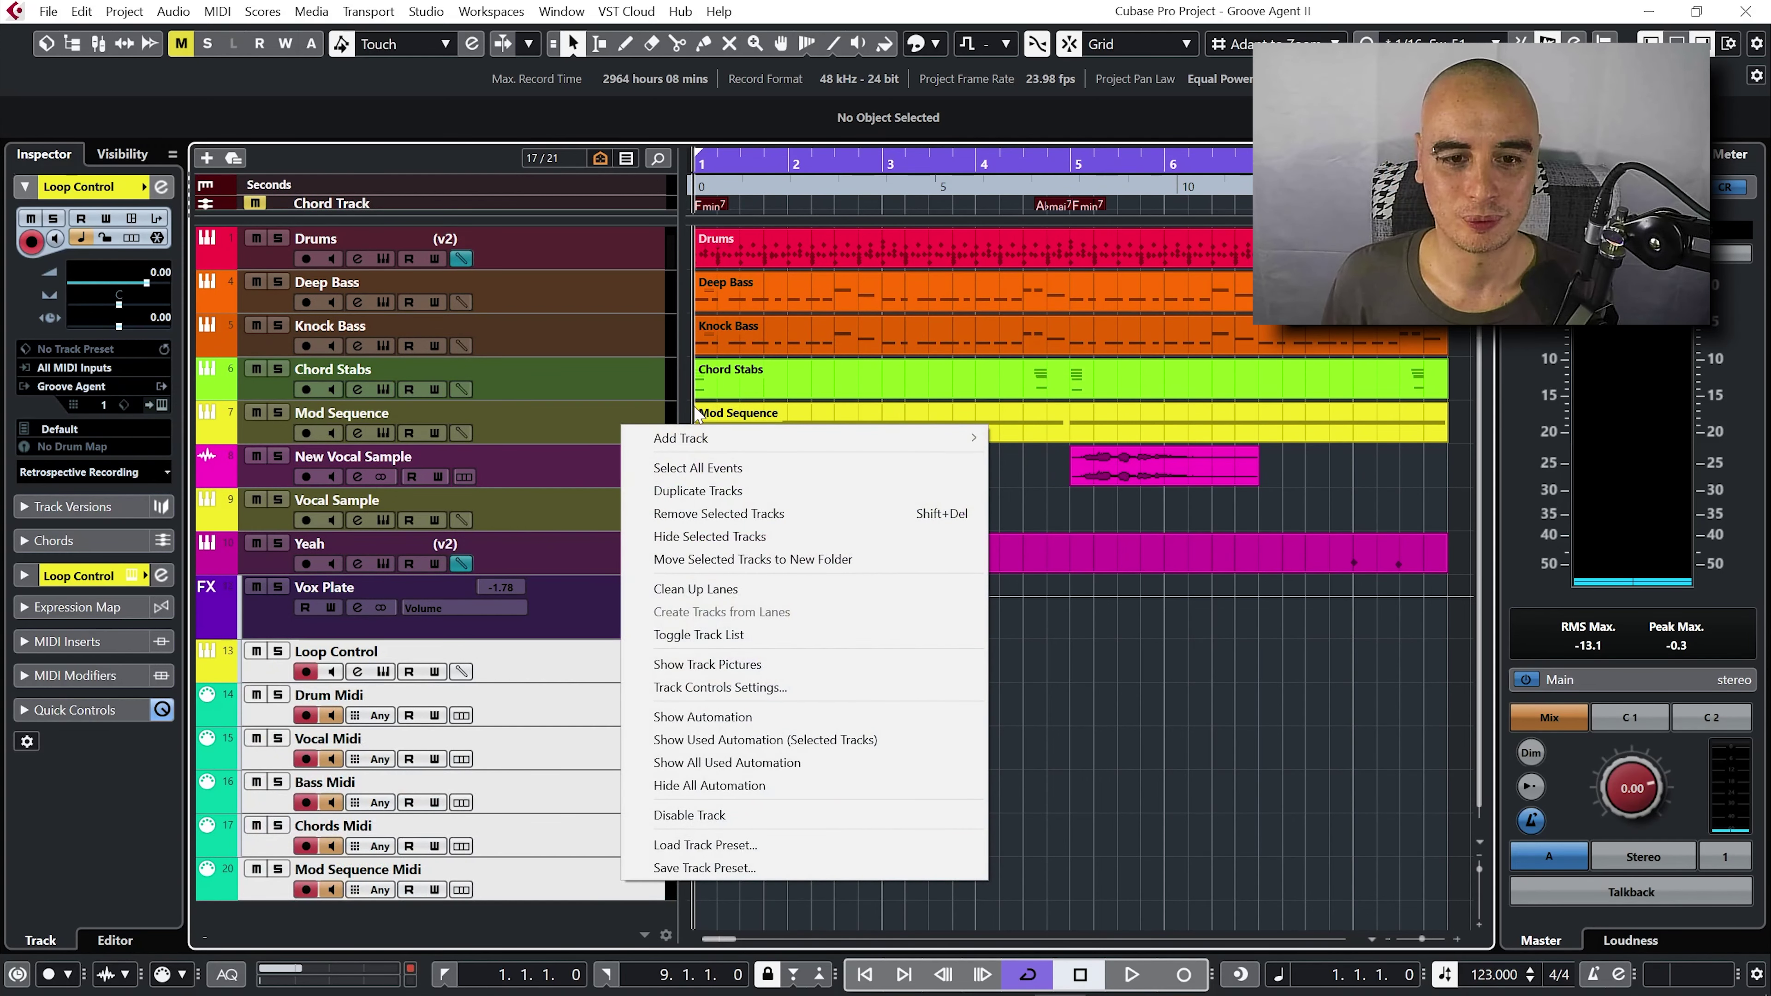
pyautogui.click(716, 514)
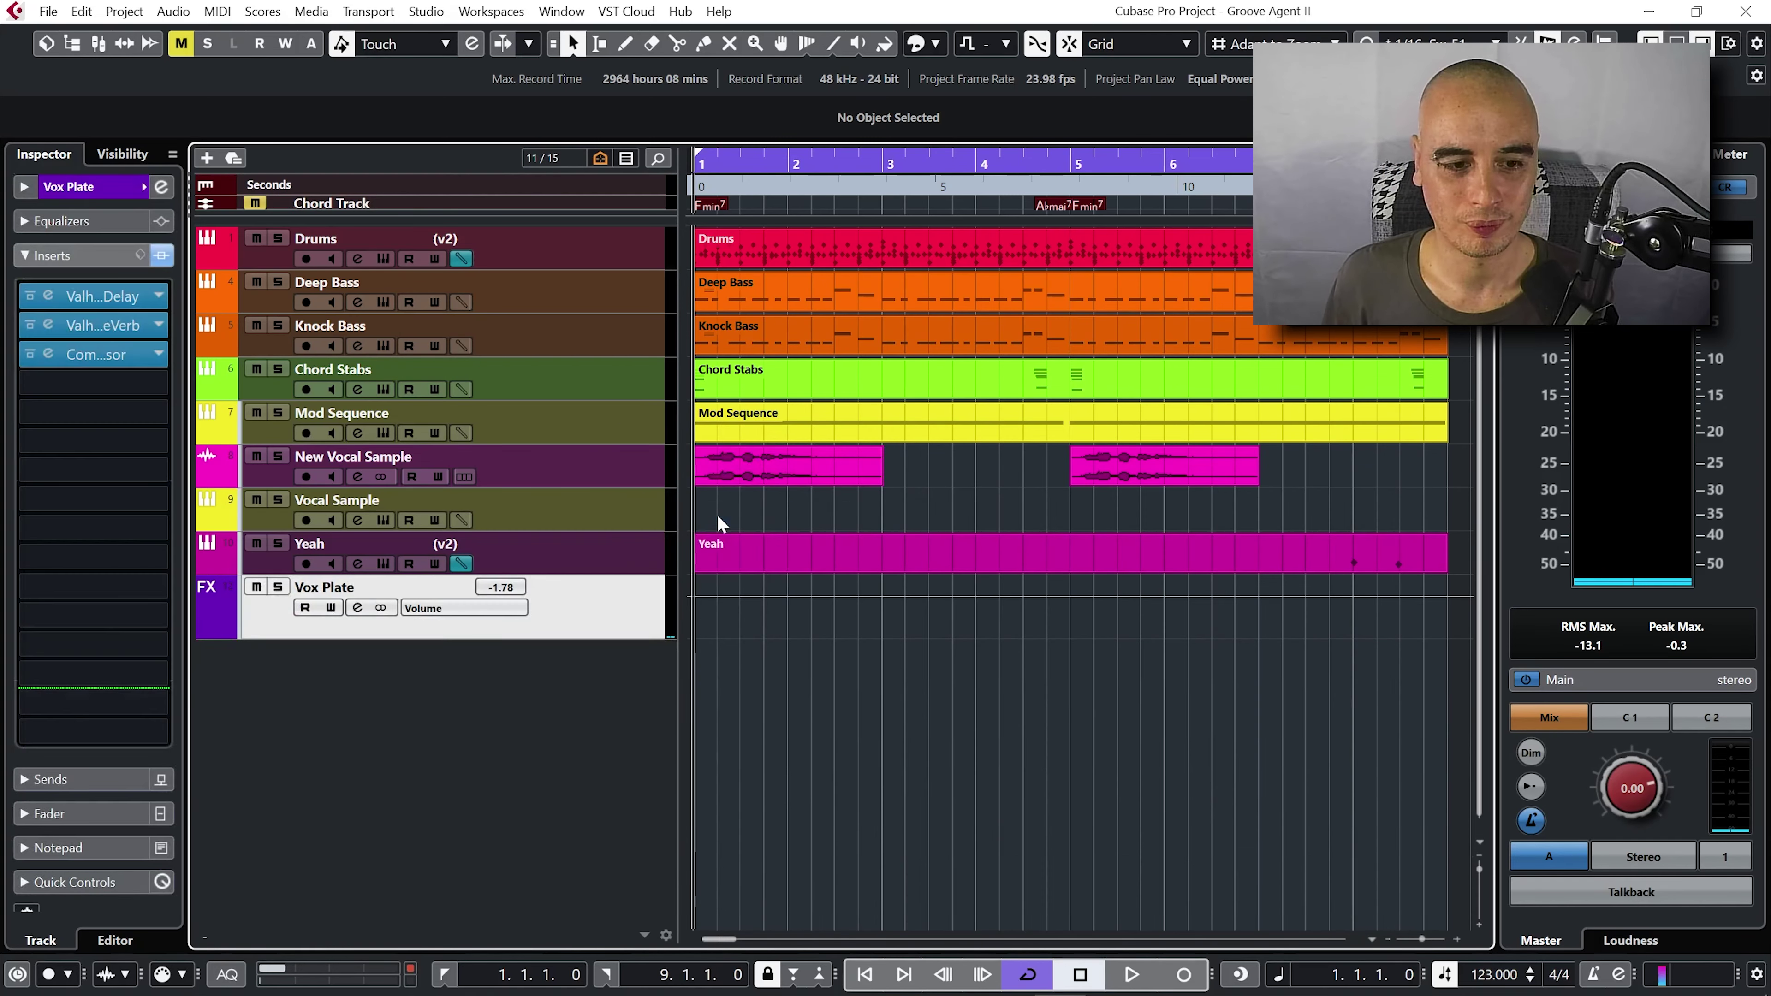
# - Add a Groove Agent SE instrument track below the Vox Plate track and rename it as Loop Control
pyautogui.rightClick(557, 692)
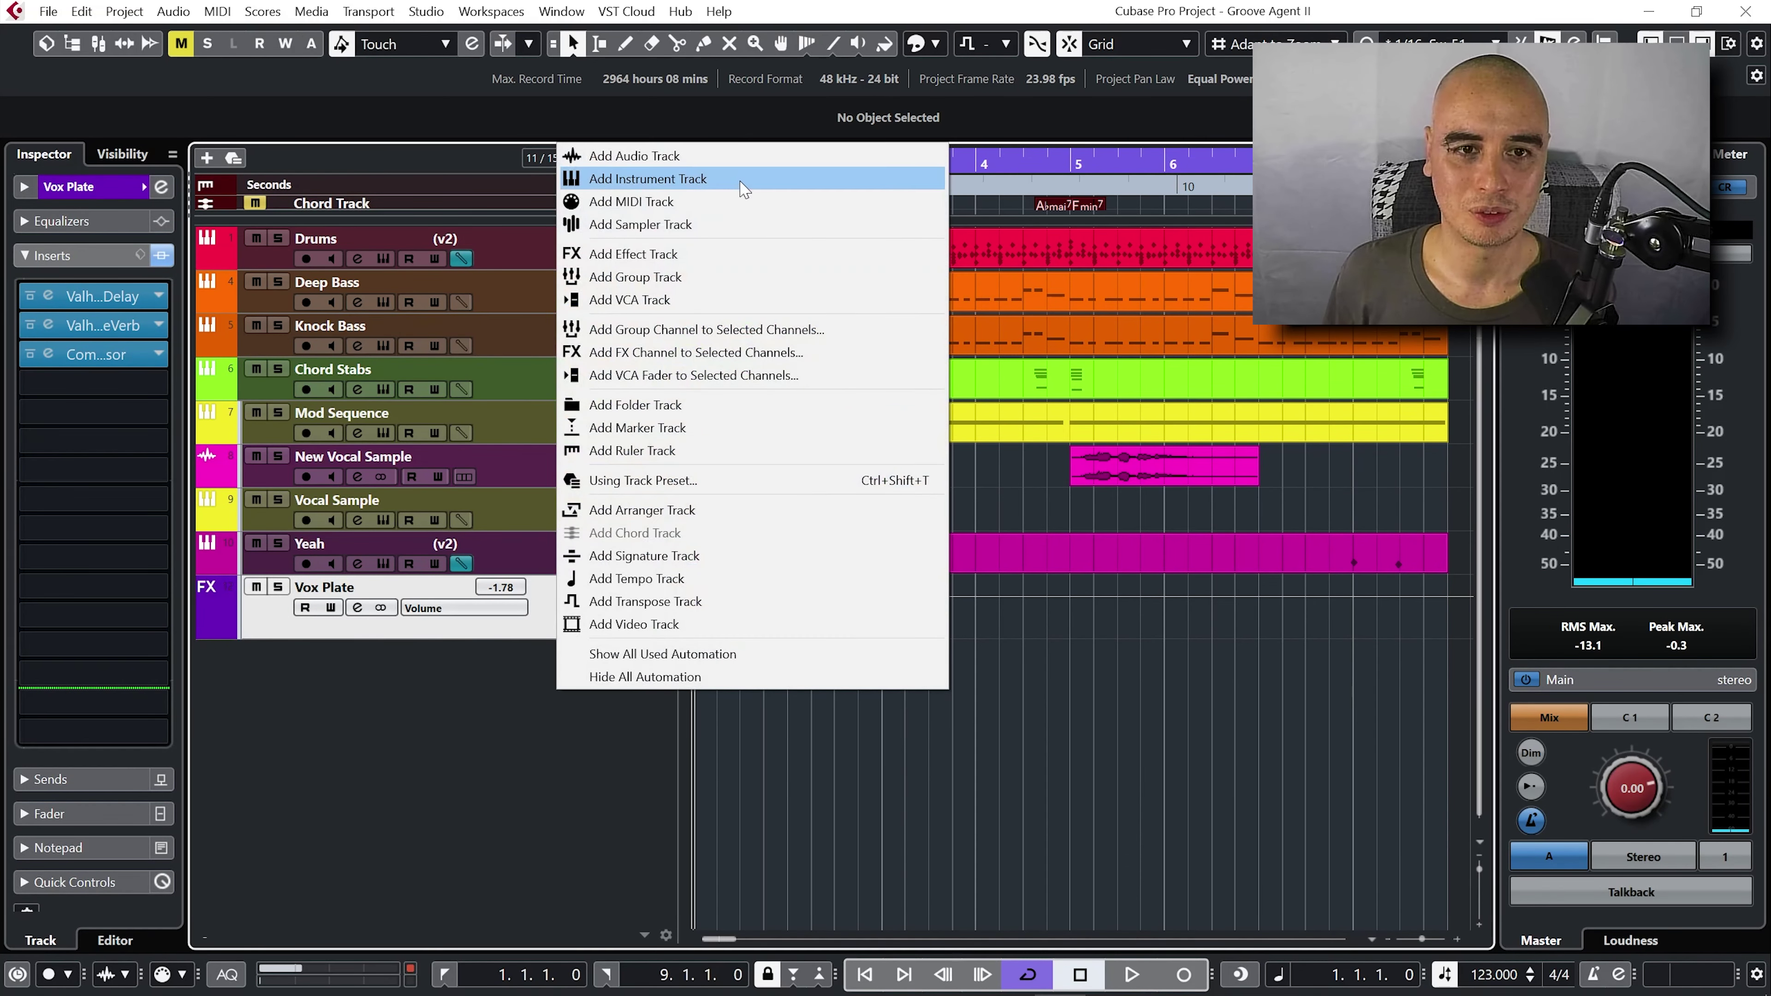
pyautogui.click(648, 178)
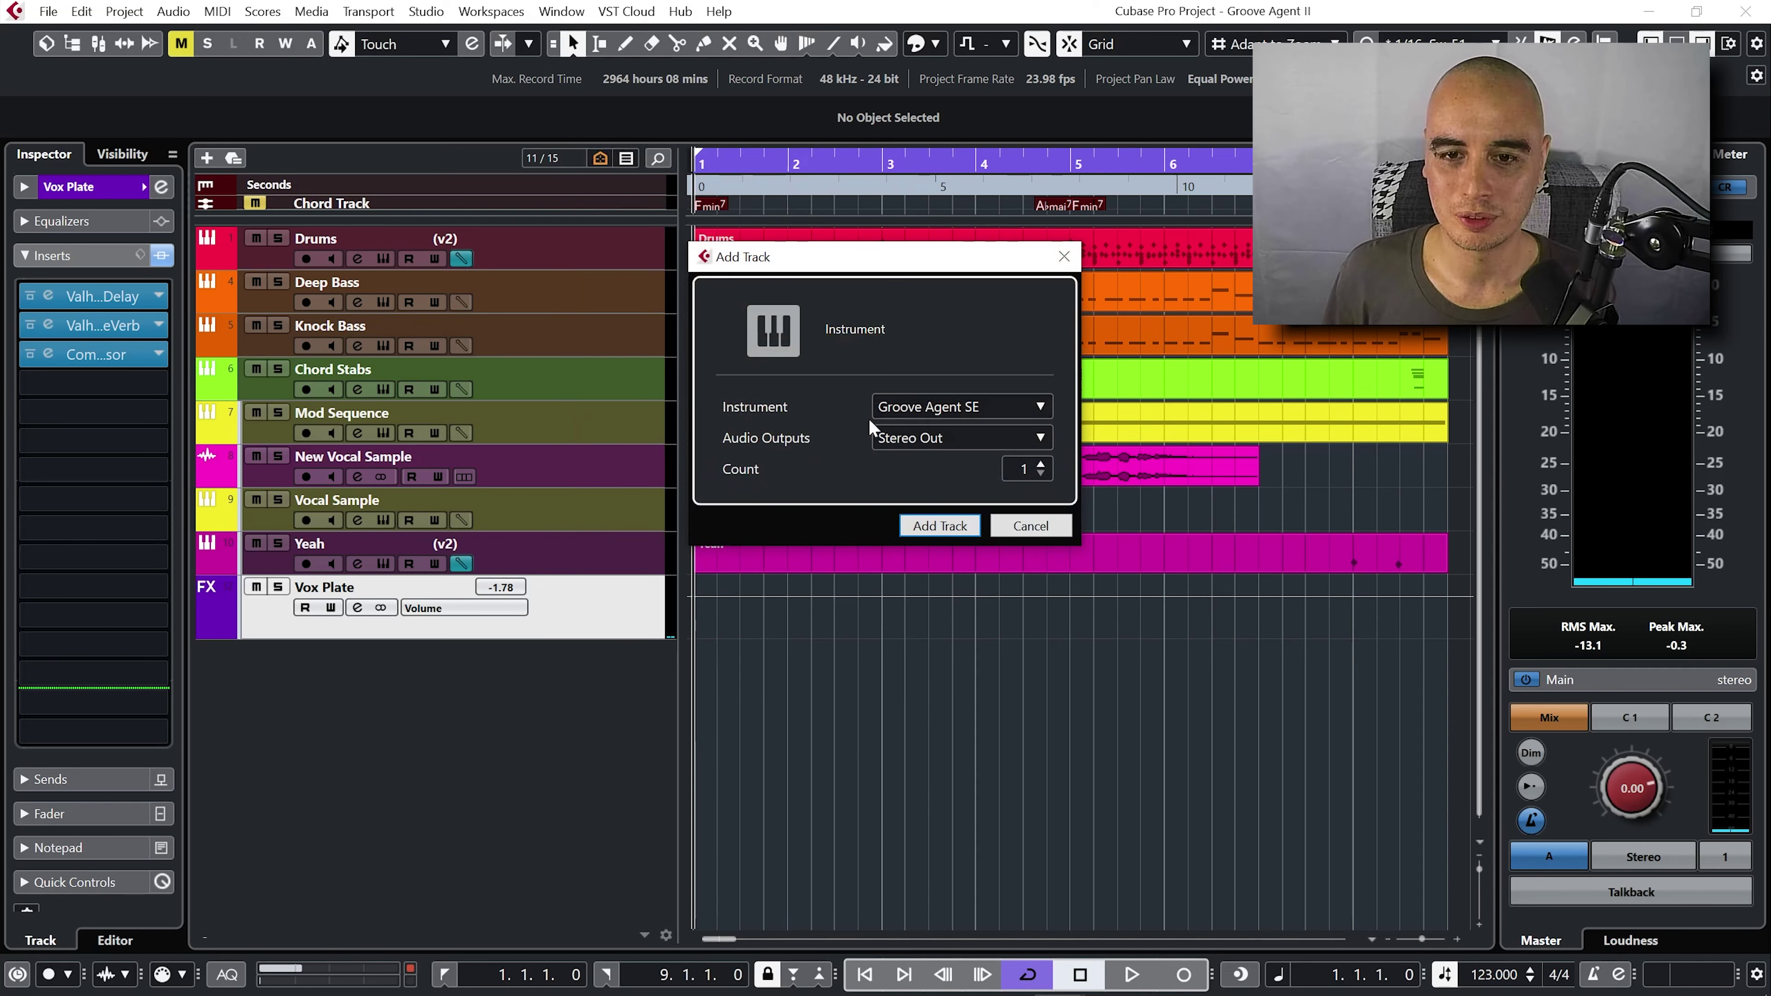
pyautogui.click(952, 526)
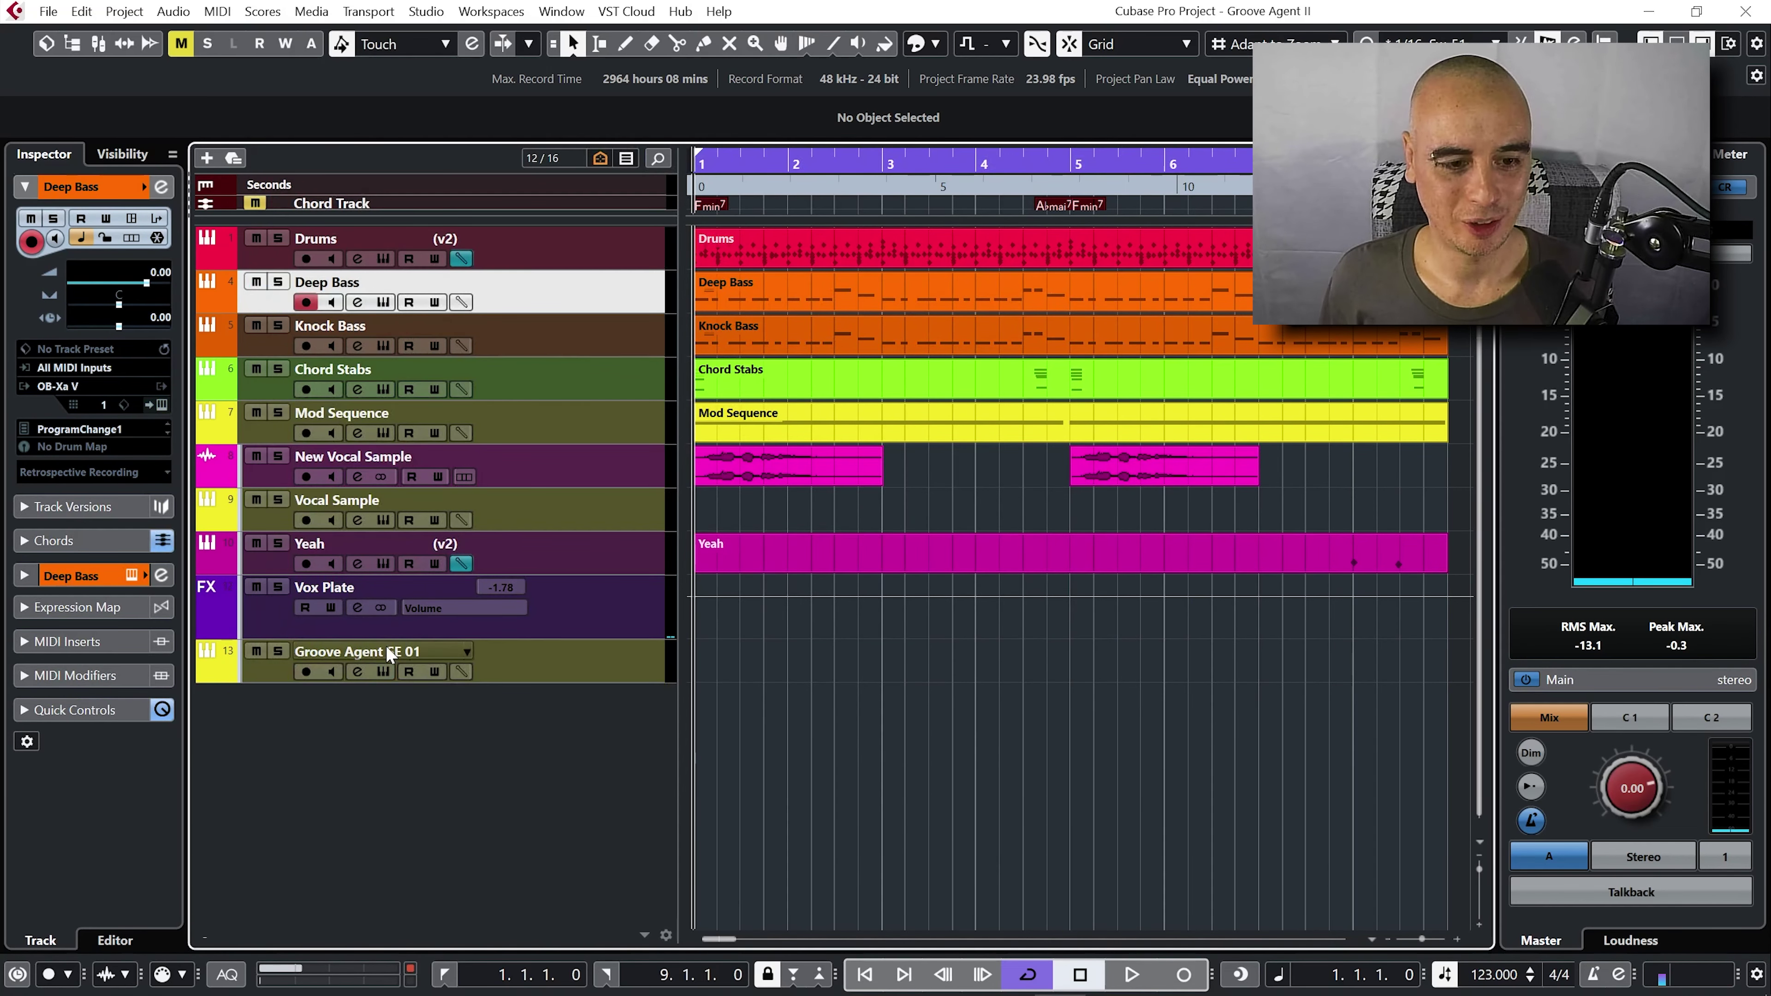
pyautogui.doubleClick(387, 648)
pyautogui.write('Loop Control')
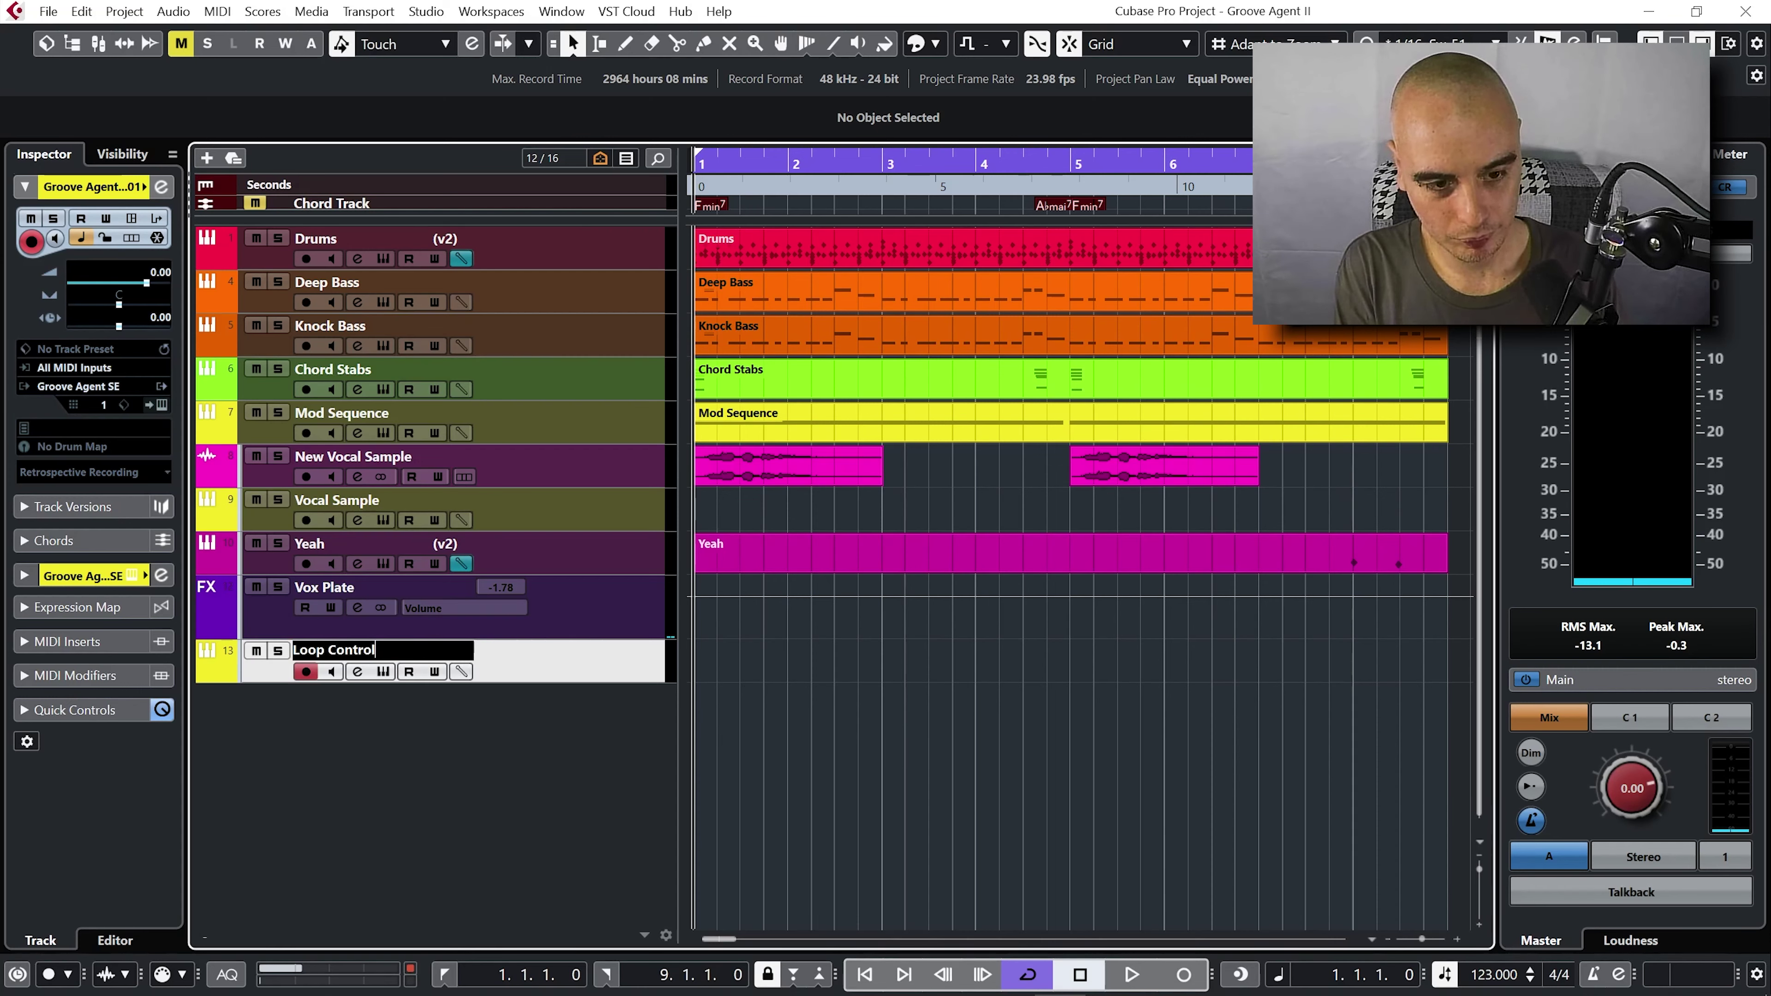
pyautogui.press('Return')
# - Add a MIDI track named Drum Midi below the Loop Control track
pyautogui.rightClick(429, 746)
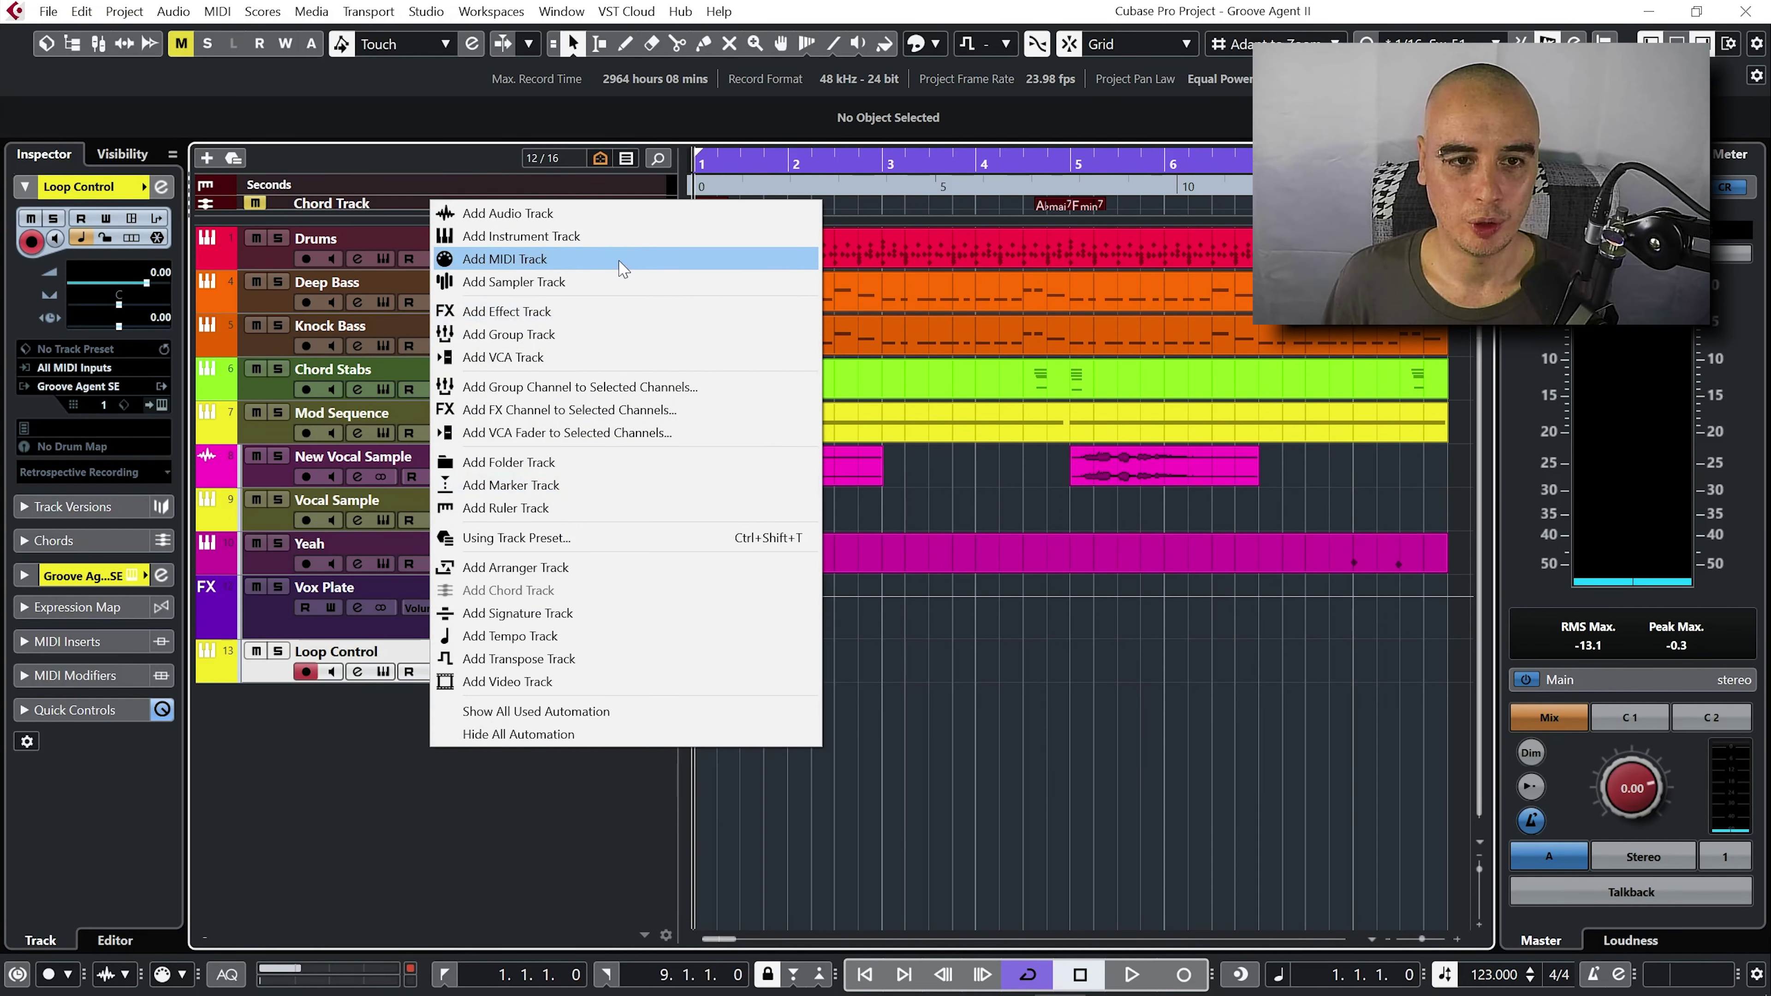
pyautogui.click(621, 260)
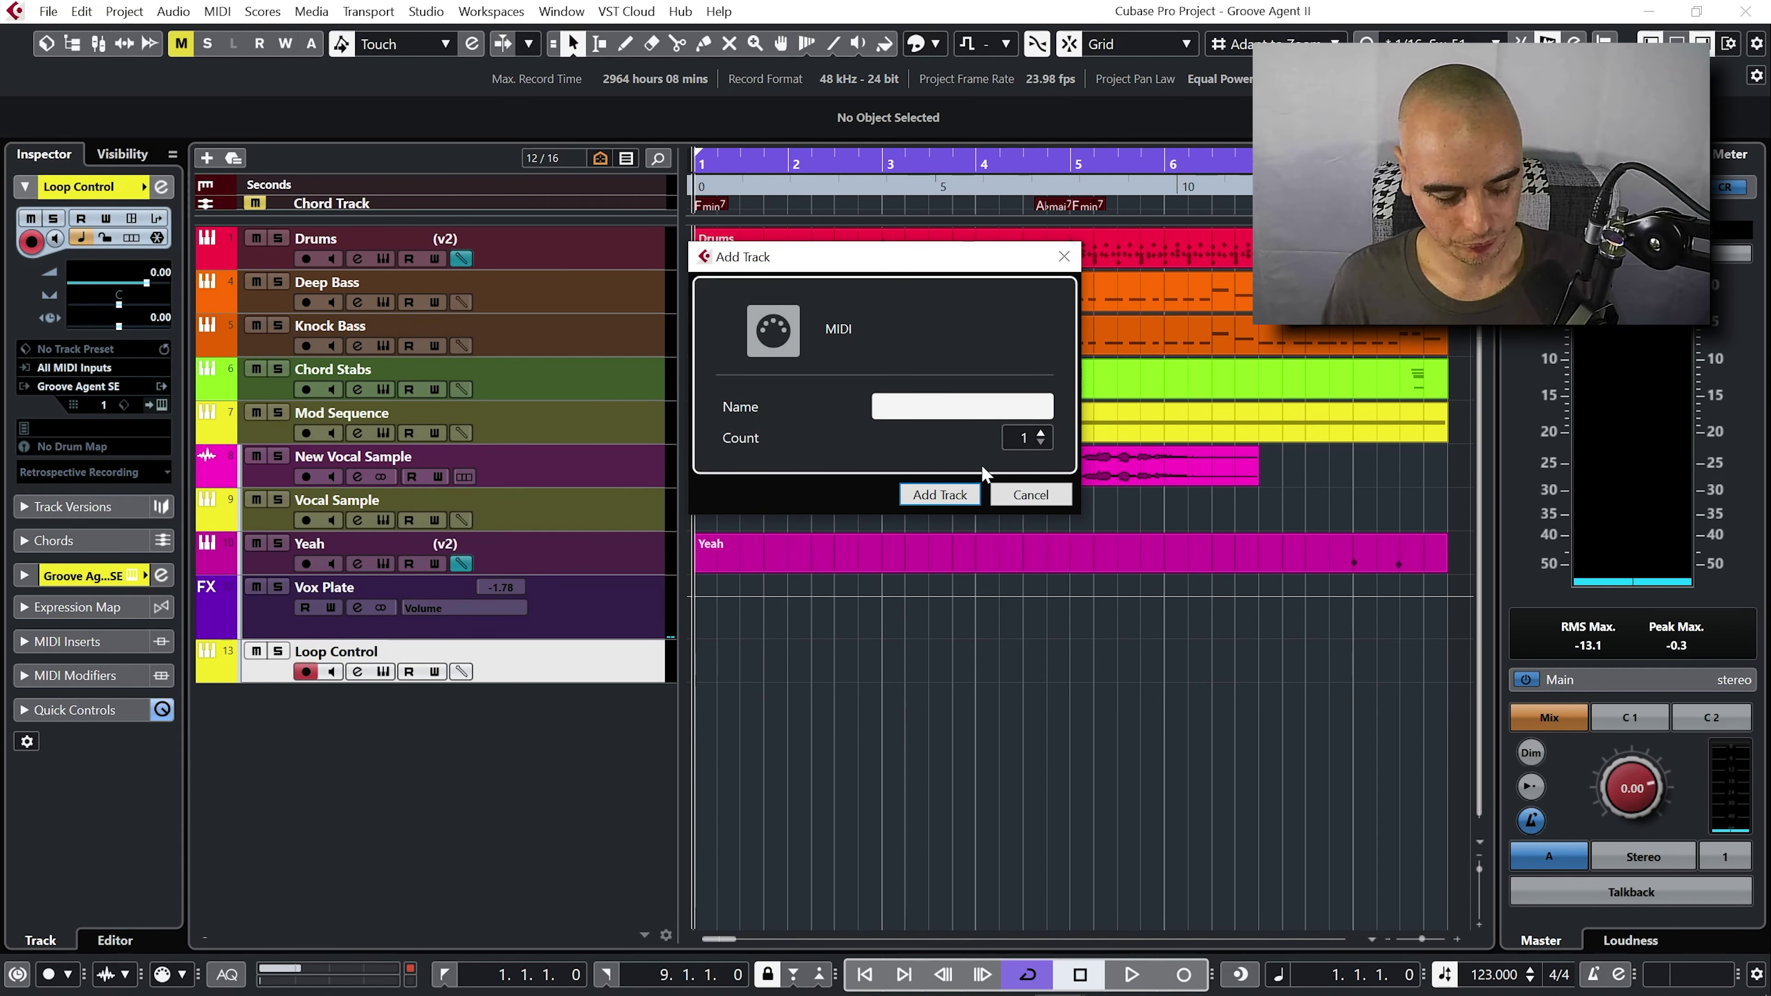
pyautogui.write('Drum Midi')
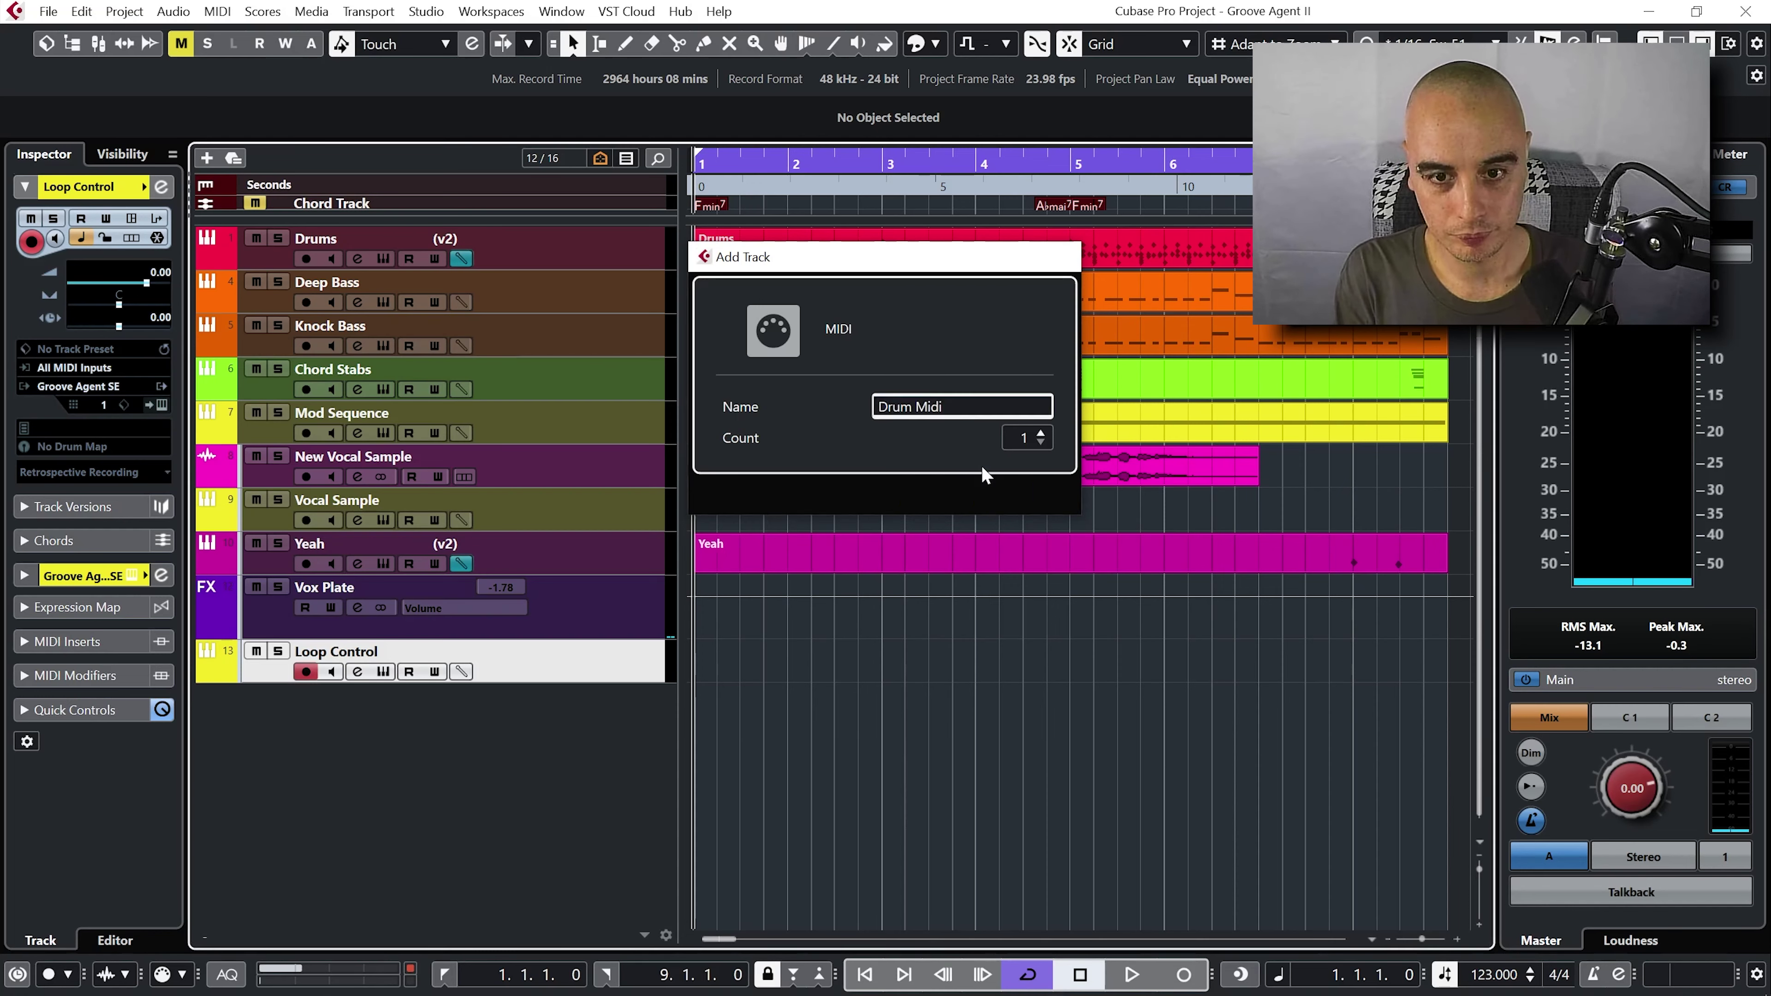
pyautogui.press('Return')
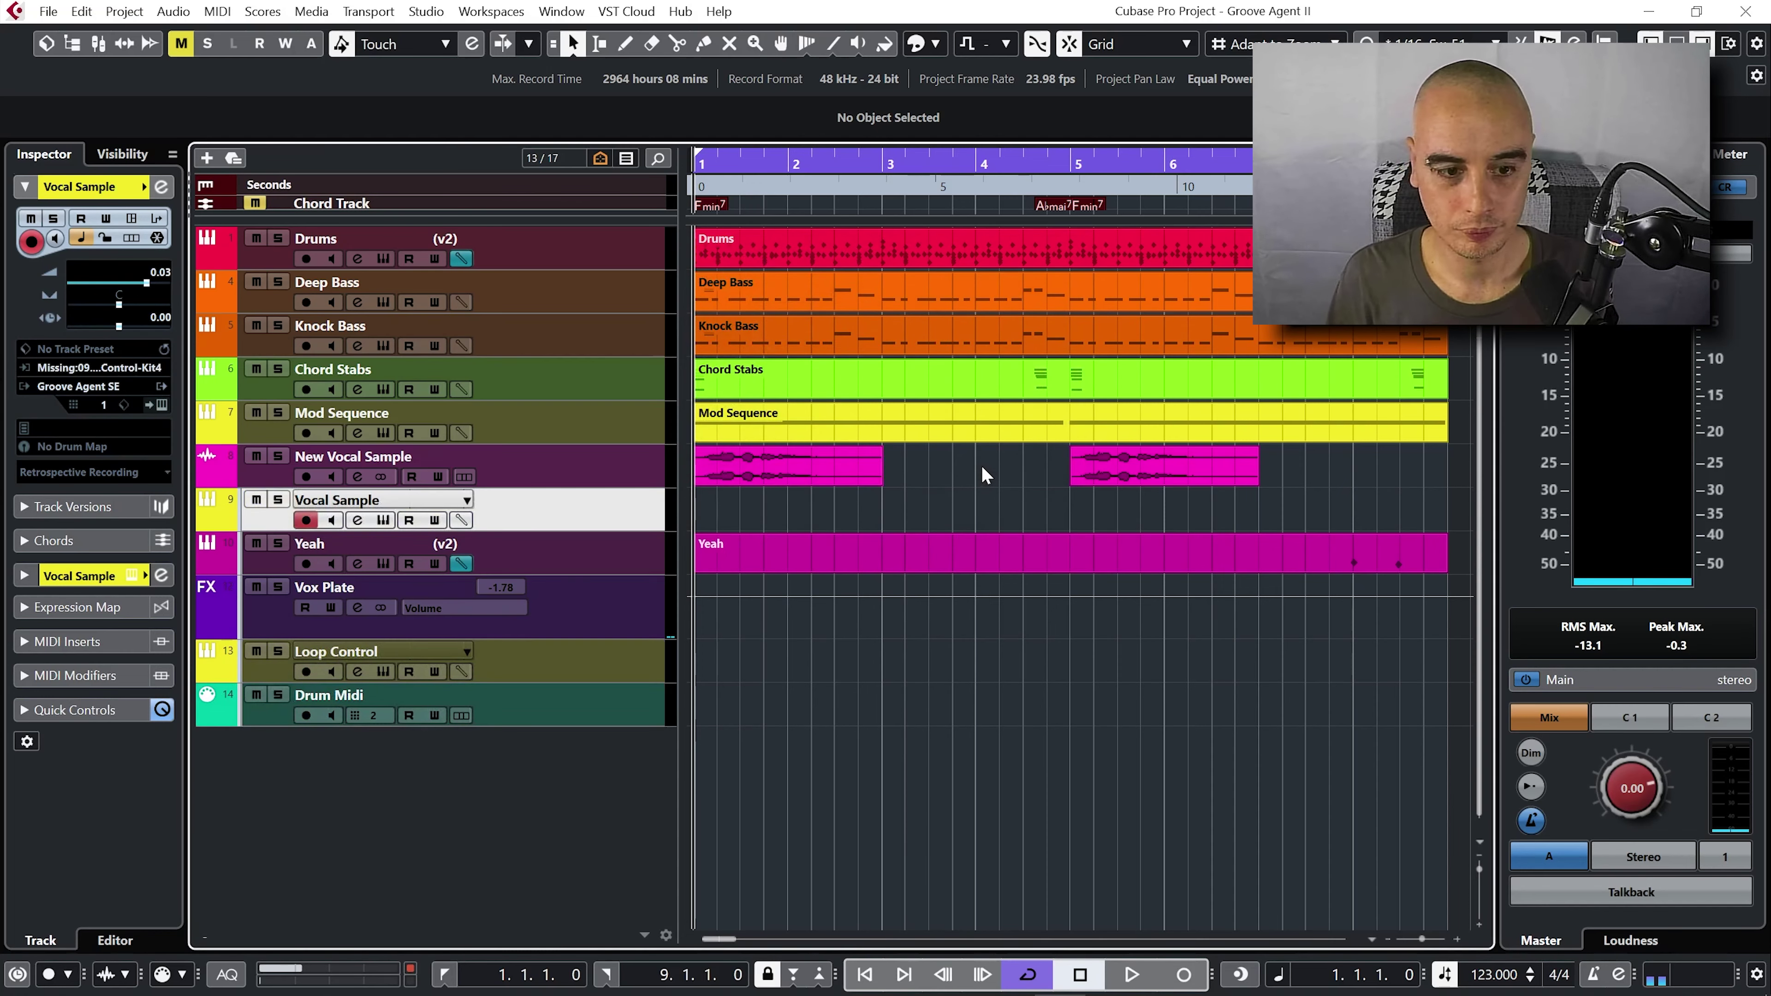
# - Add a second MIDI track named Bass Midi and place it below Drum Midi
pyautogui.rightClick(454, 762)
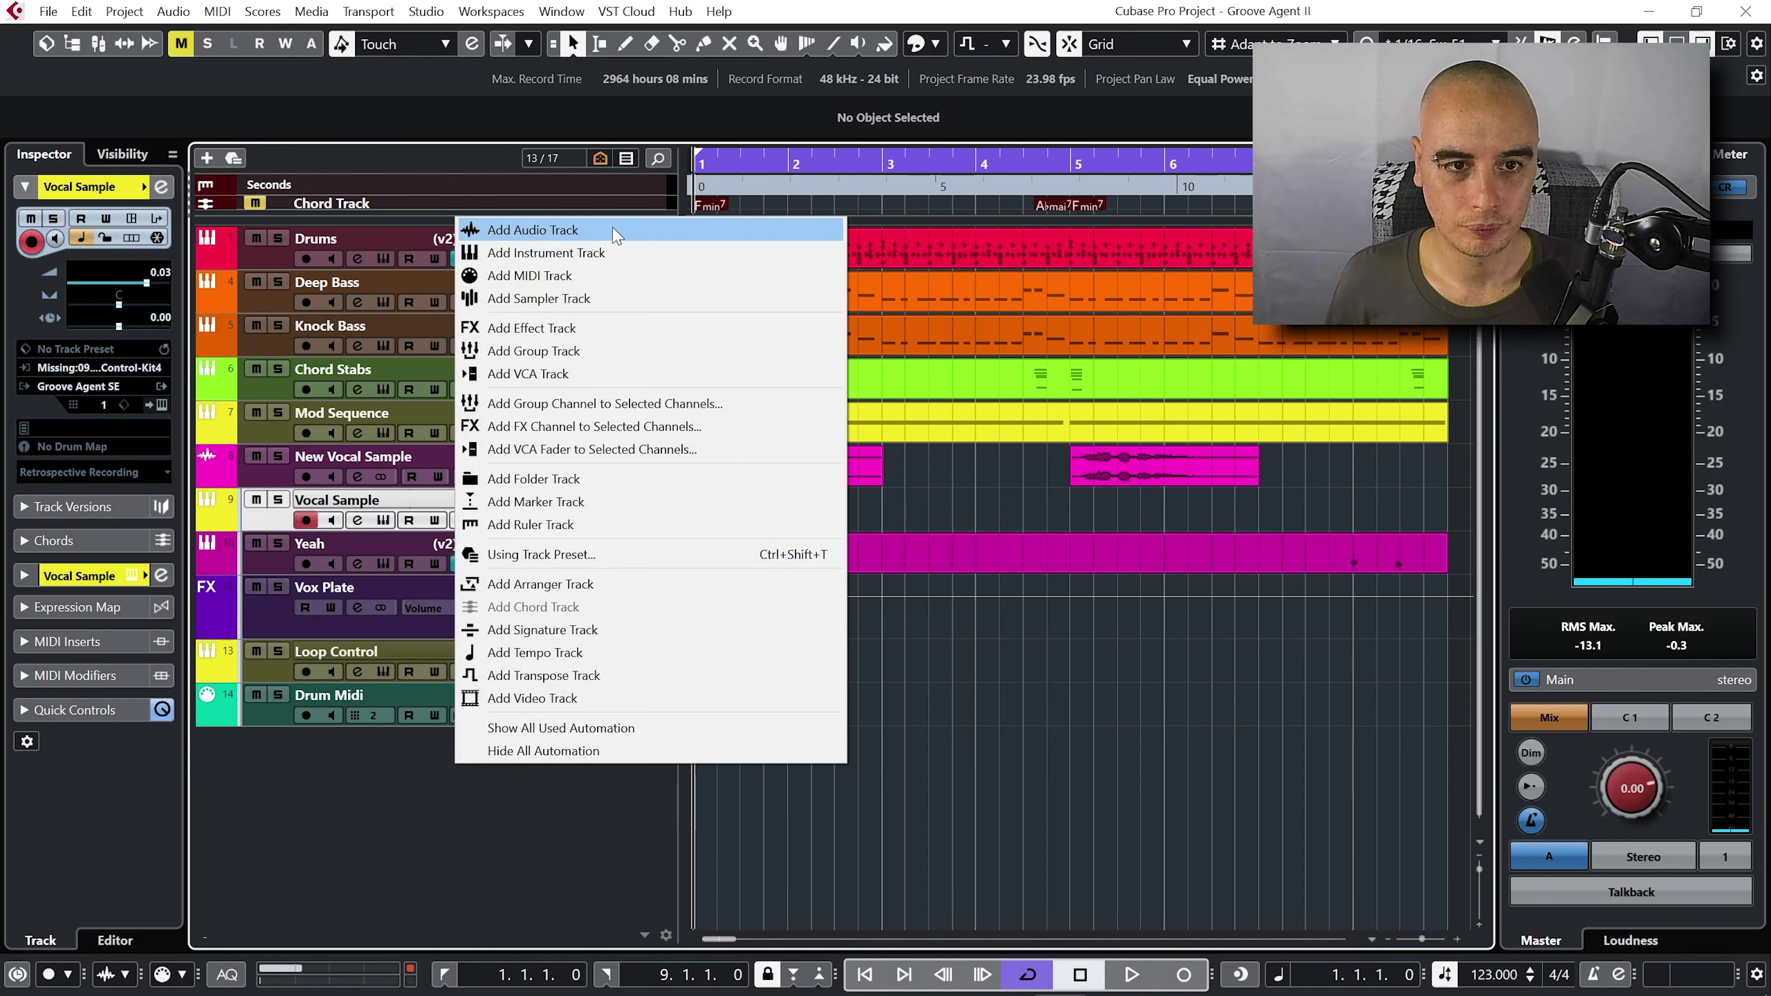
pyautogui.click(605, 272)
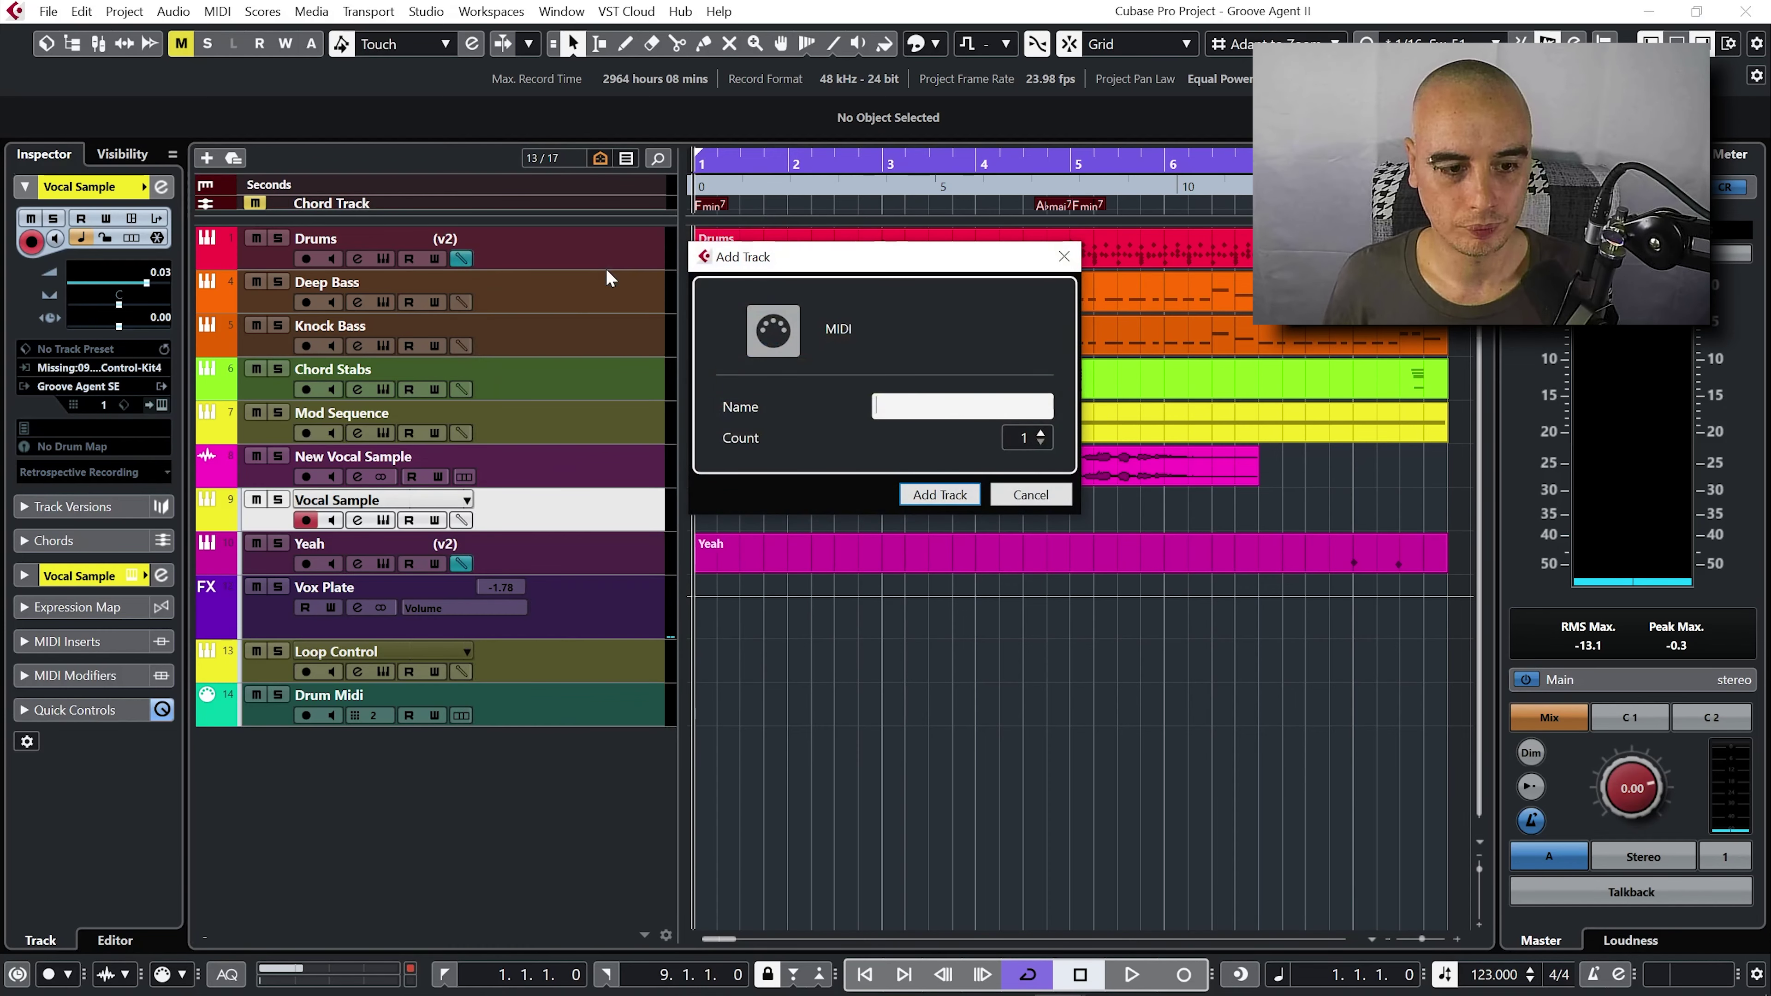
pyautogui.write('Bass')
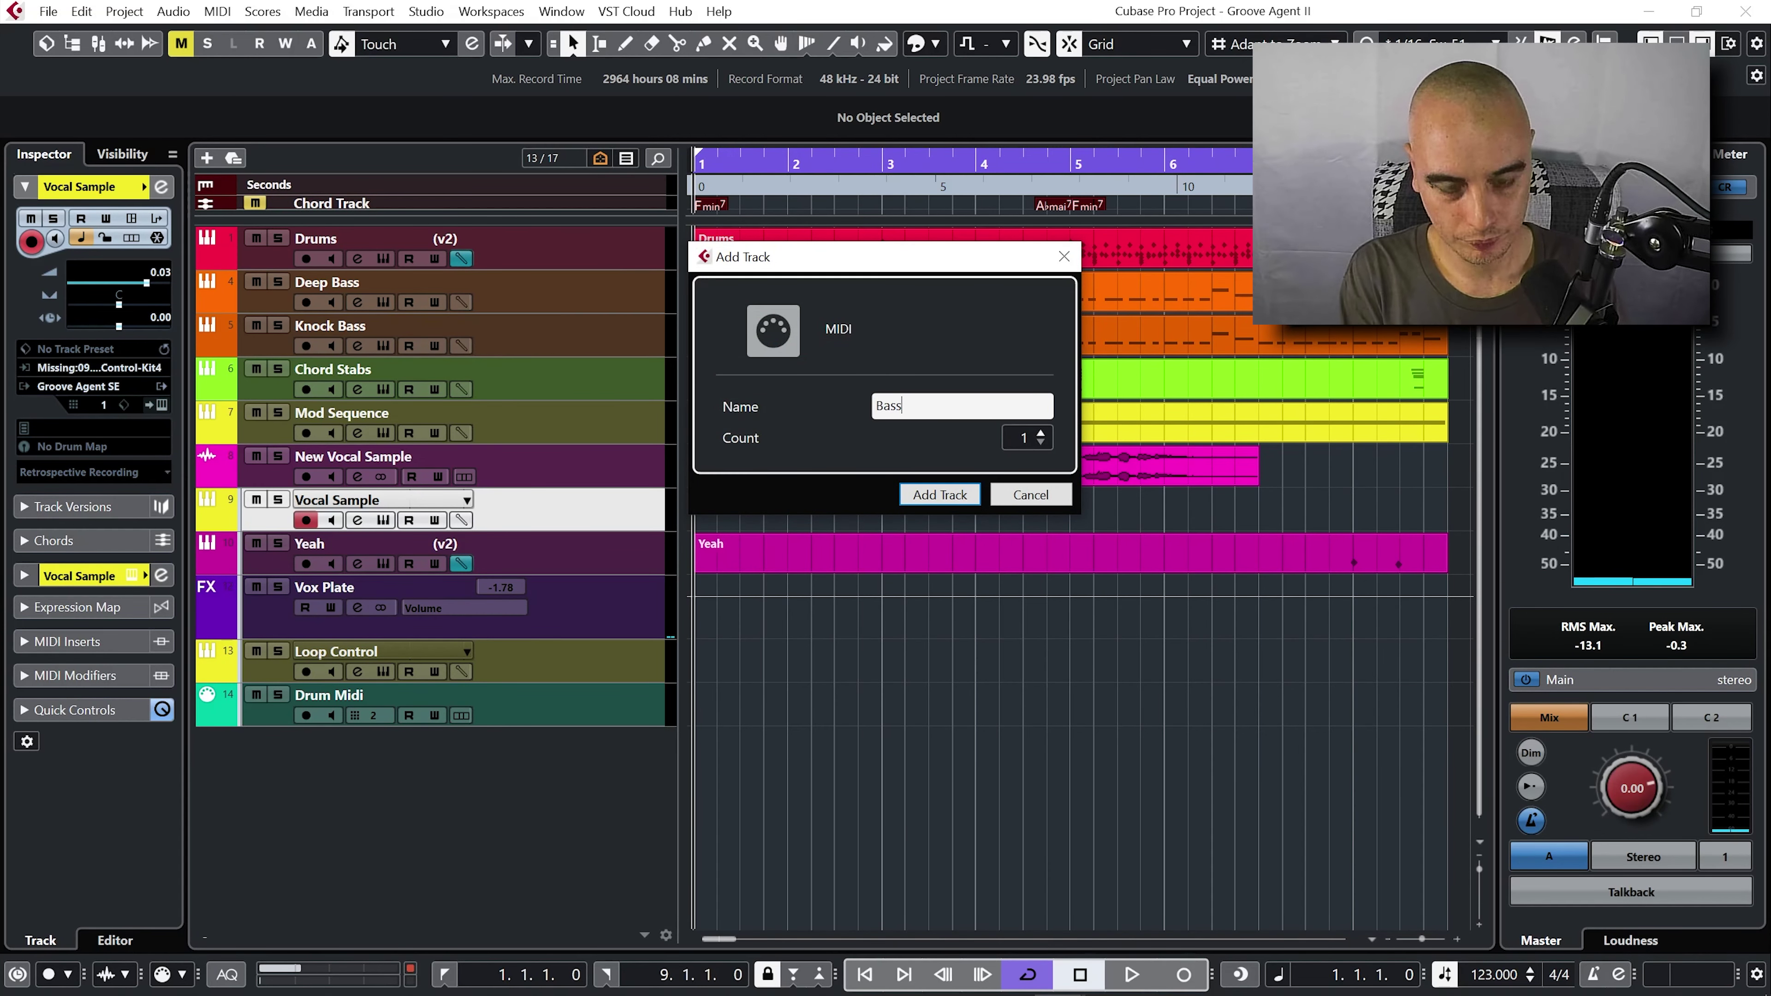
pyautogui.write(' Midi')
pyautogui.press('Return')
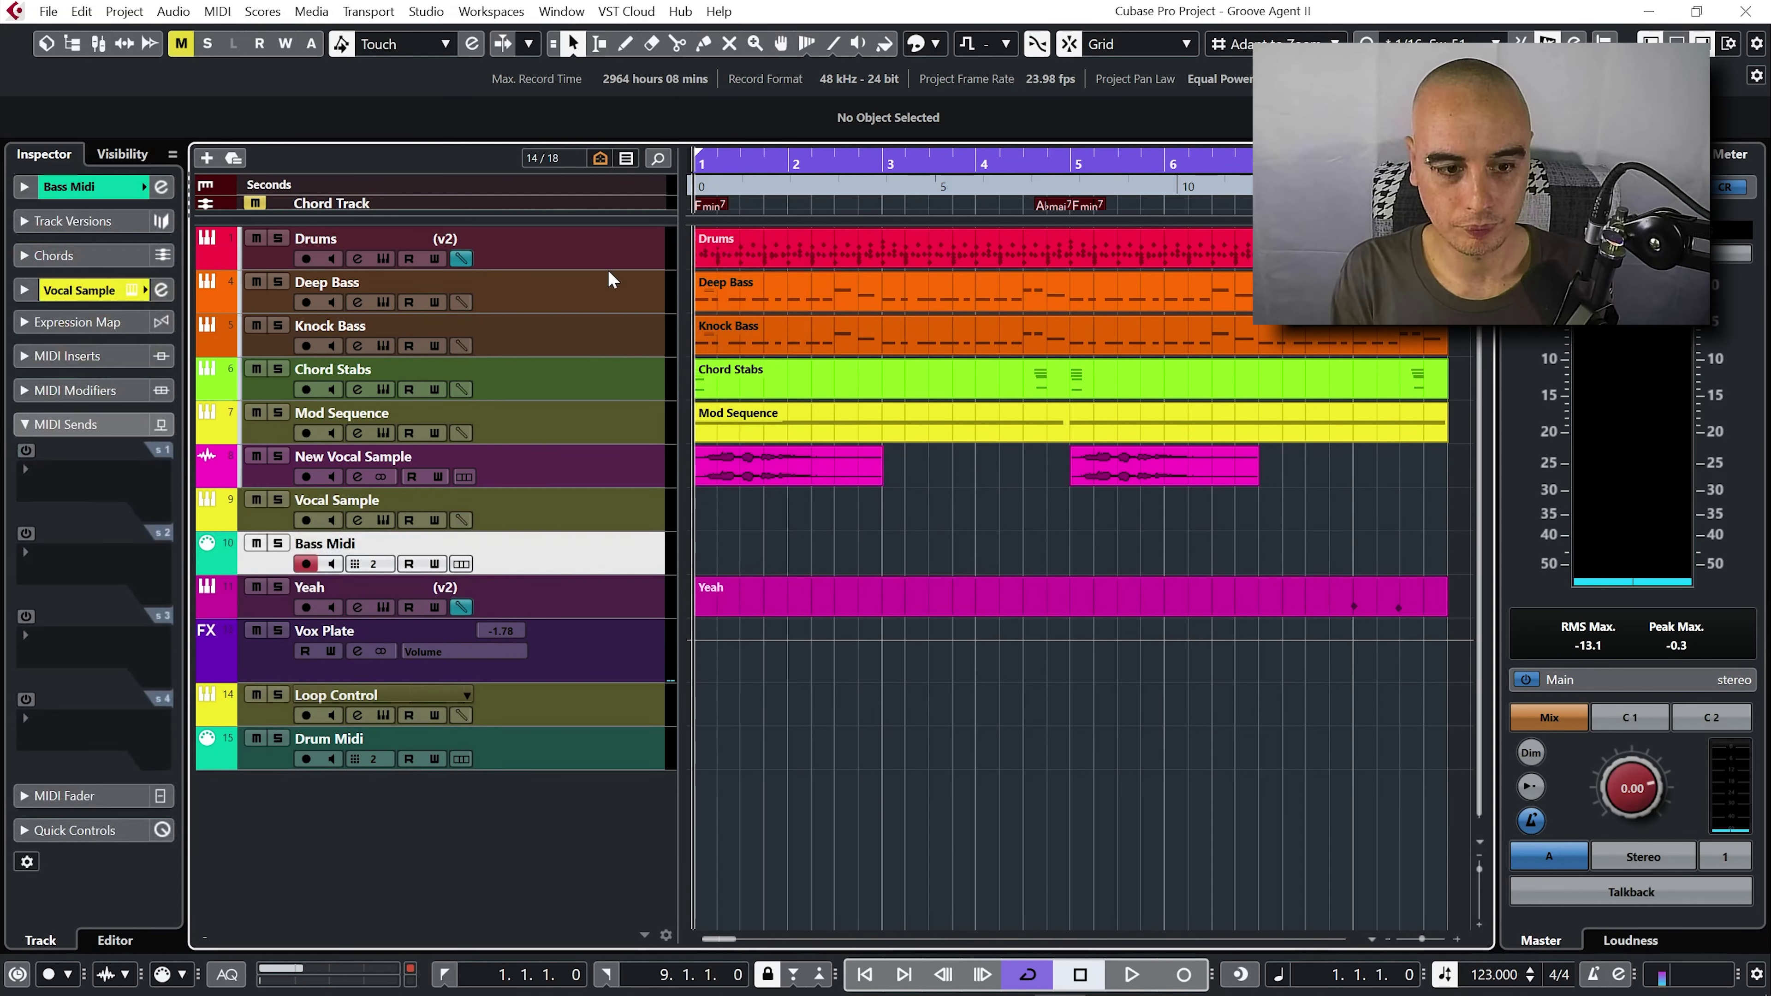
pyautogui.moveTo(620, 576); pyautogui.dragTo(605, 763)
# - Set Drum Midi's input to 10. Loop Control - MIDI Out, its output to Not Connected and its channel to Any
pyautogui.press('Up')
pyautogui.press('Up')
pyautogui.click(606, 725)
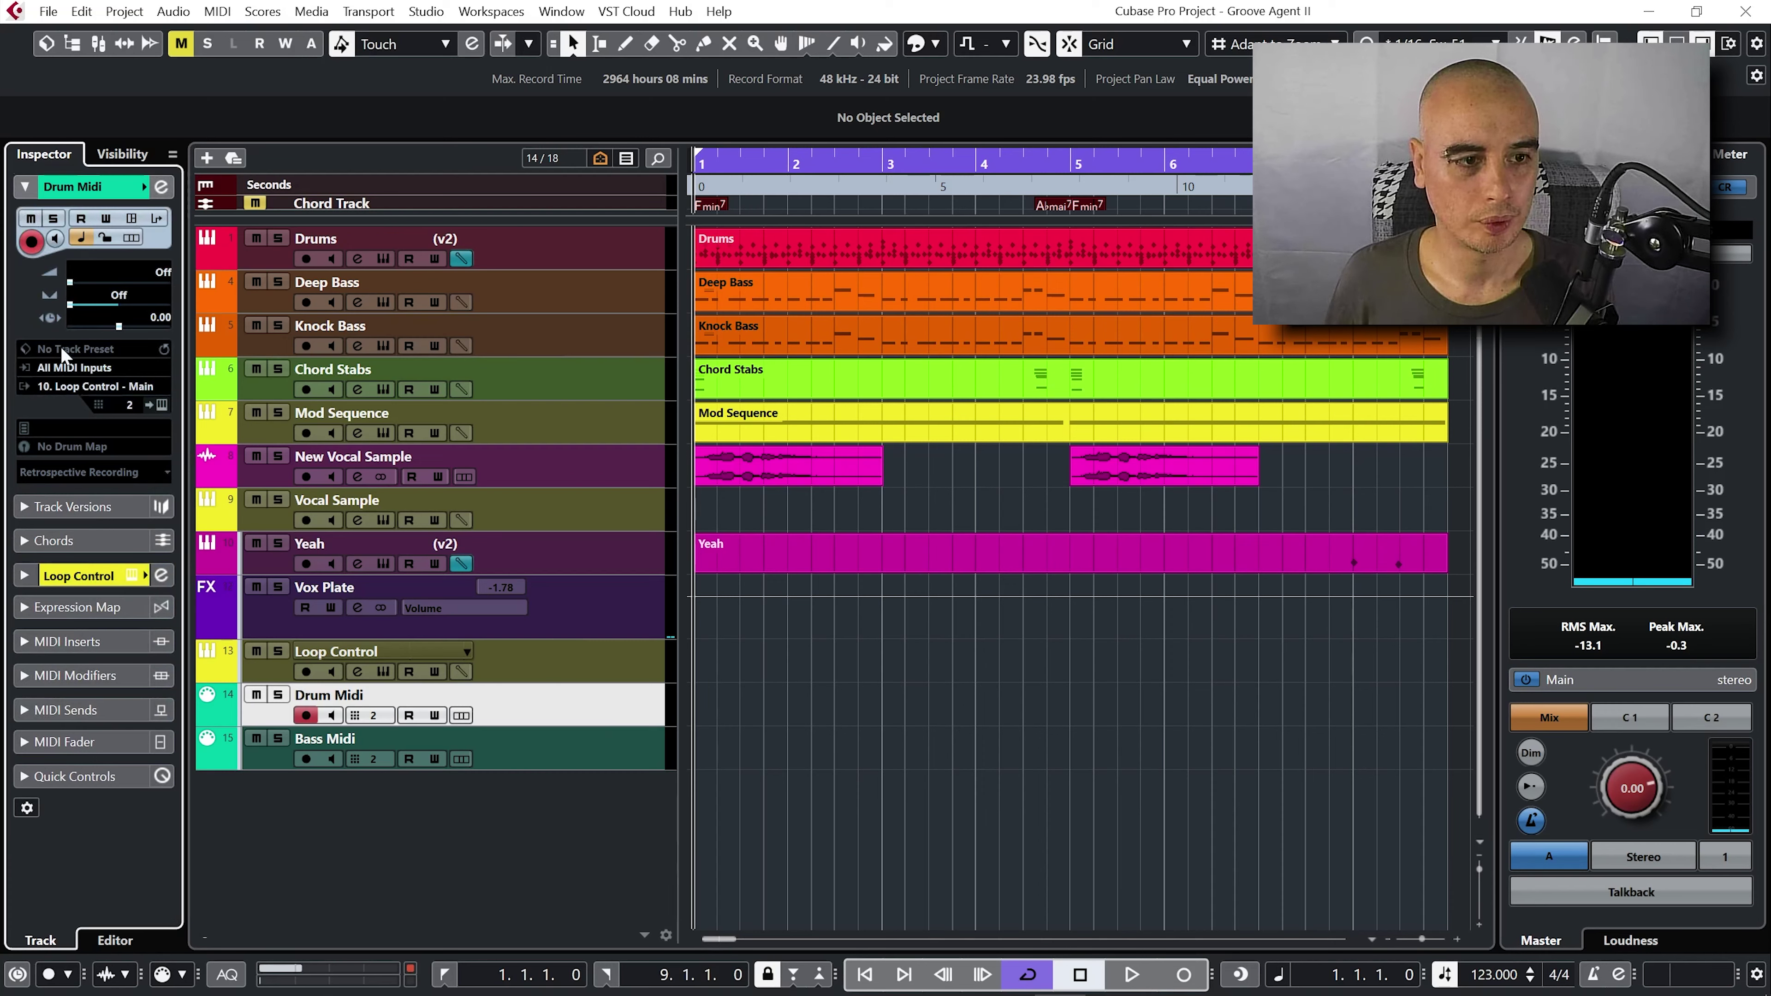
pyautogui.click(98, 372)
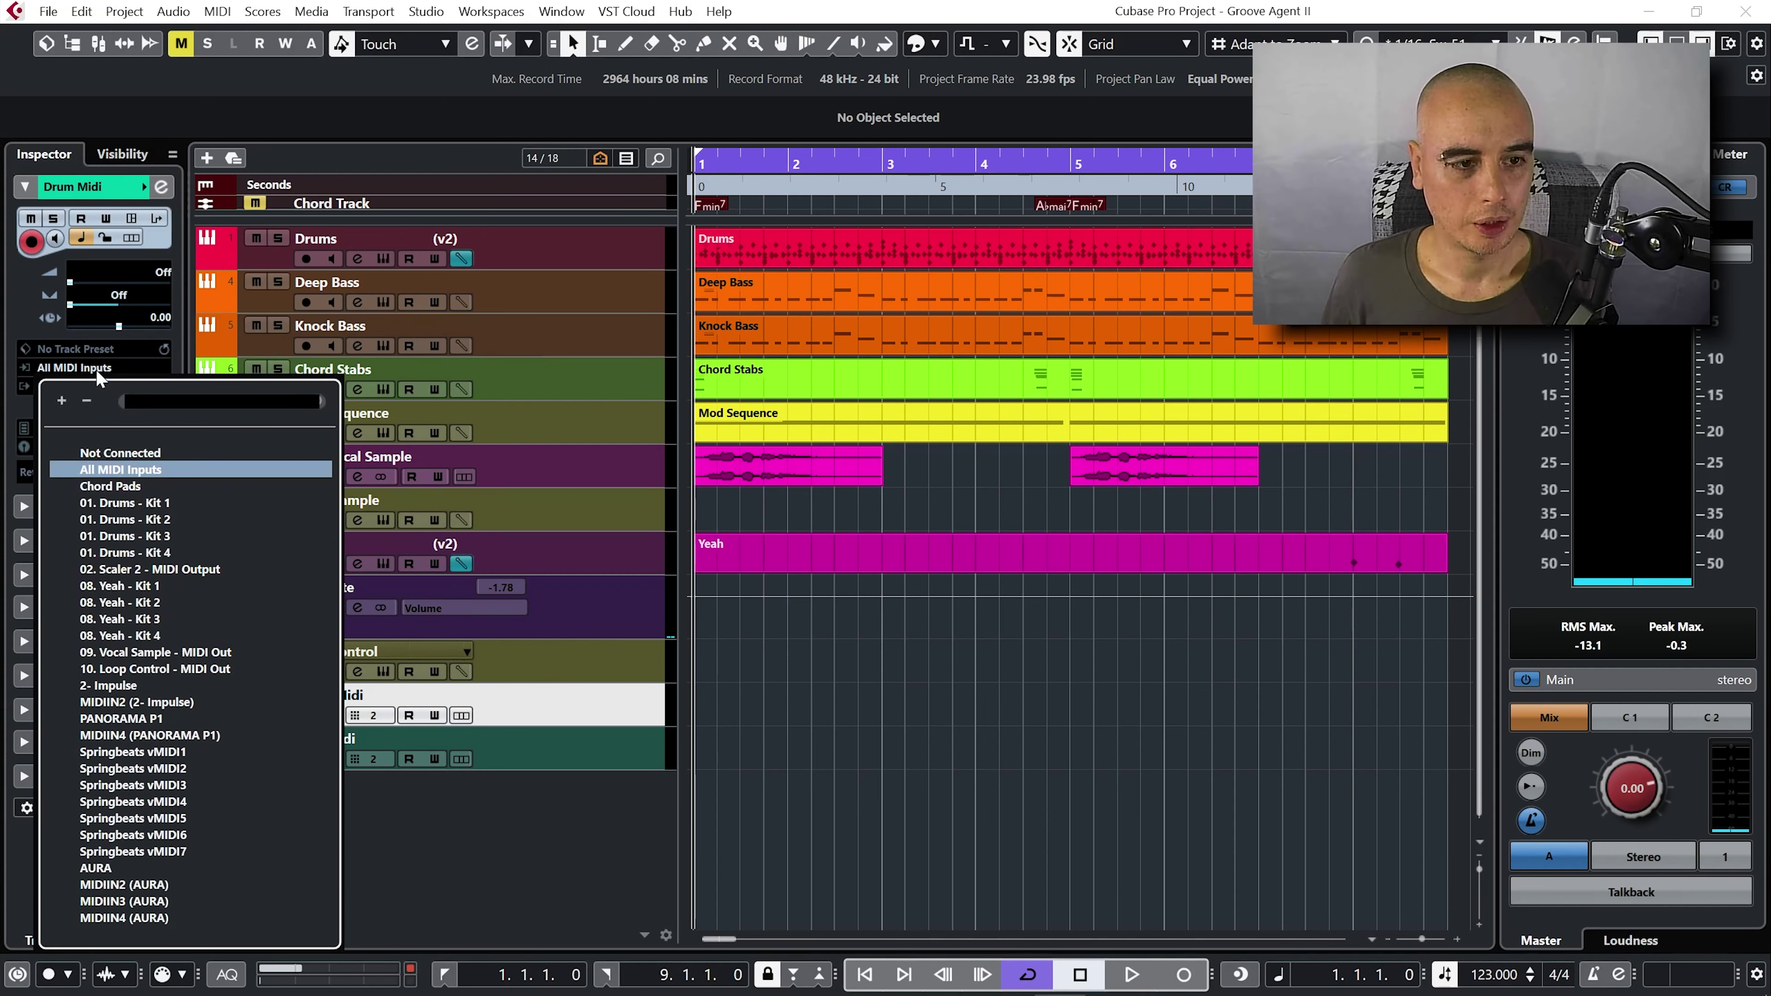
pyautogui.click(174, 668)
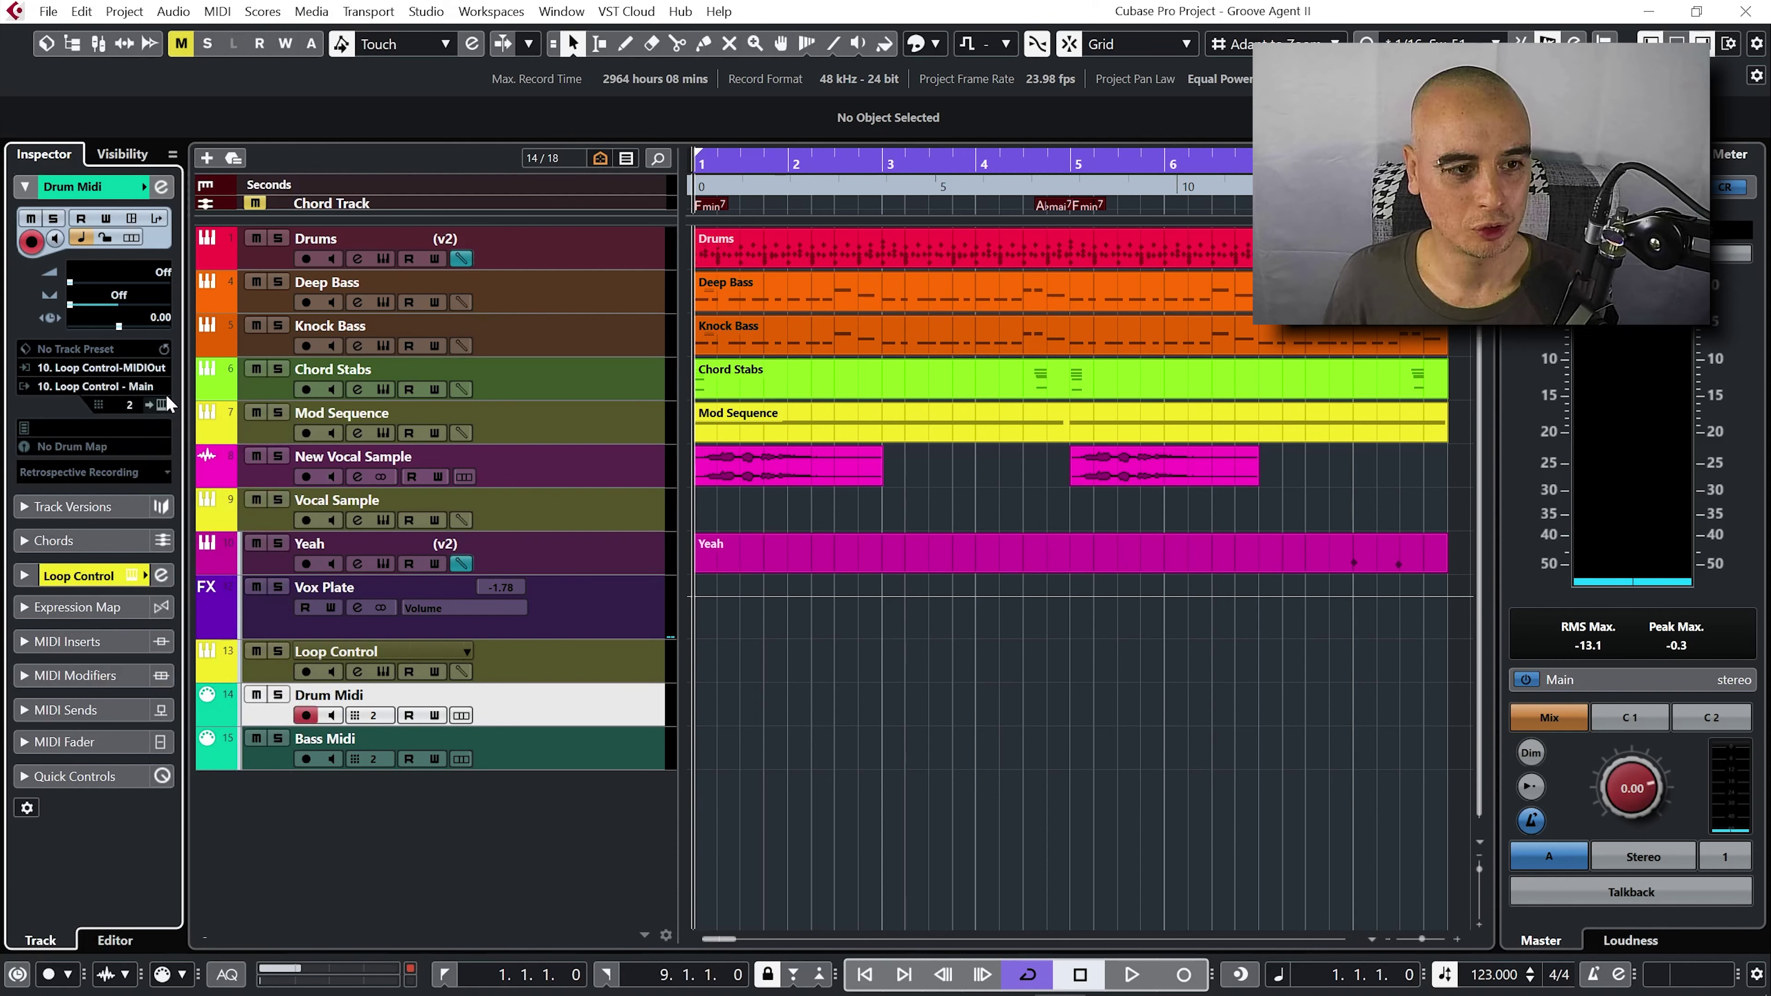
pyautogui.click(110, 388)
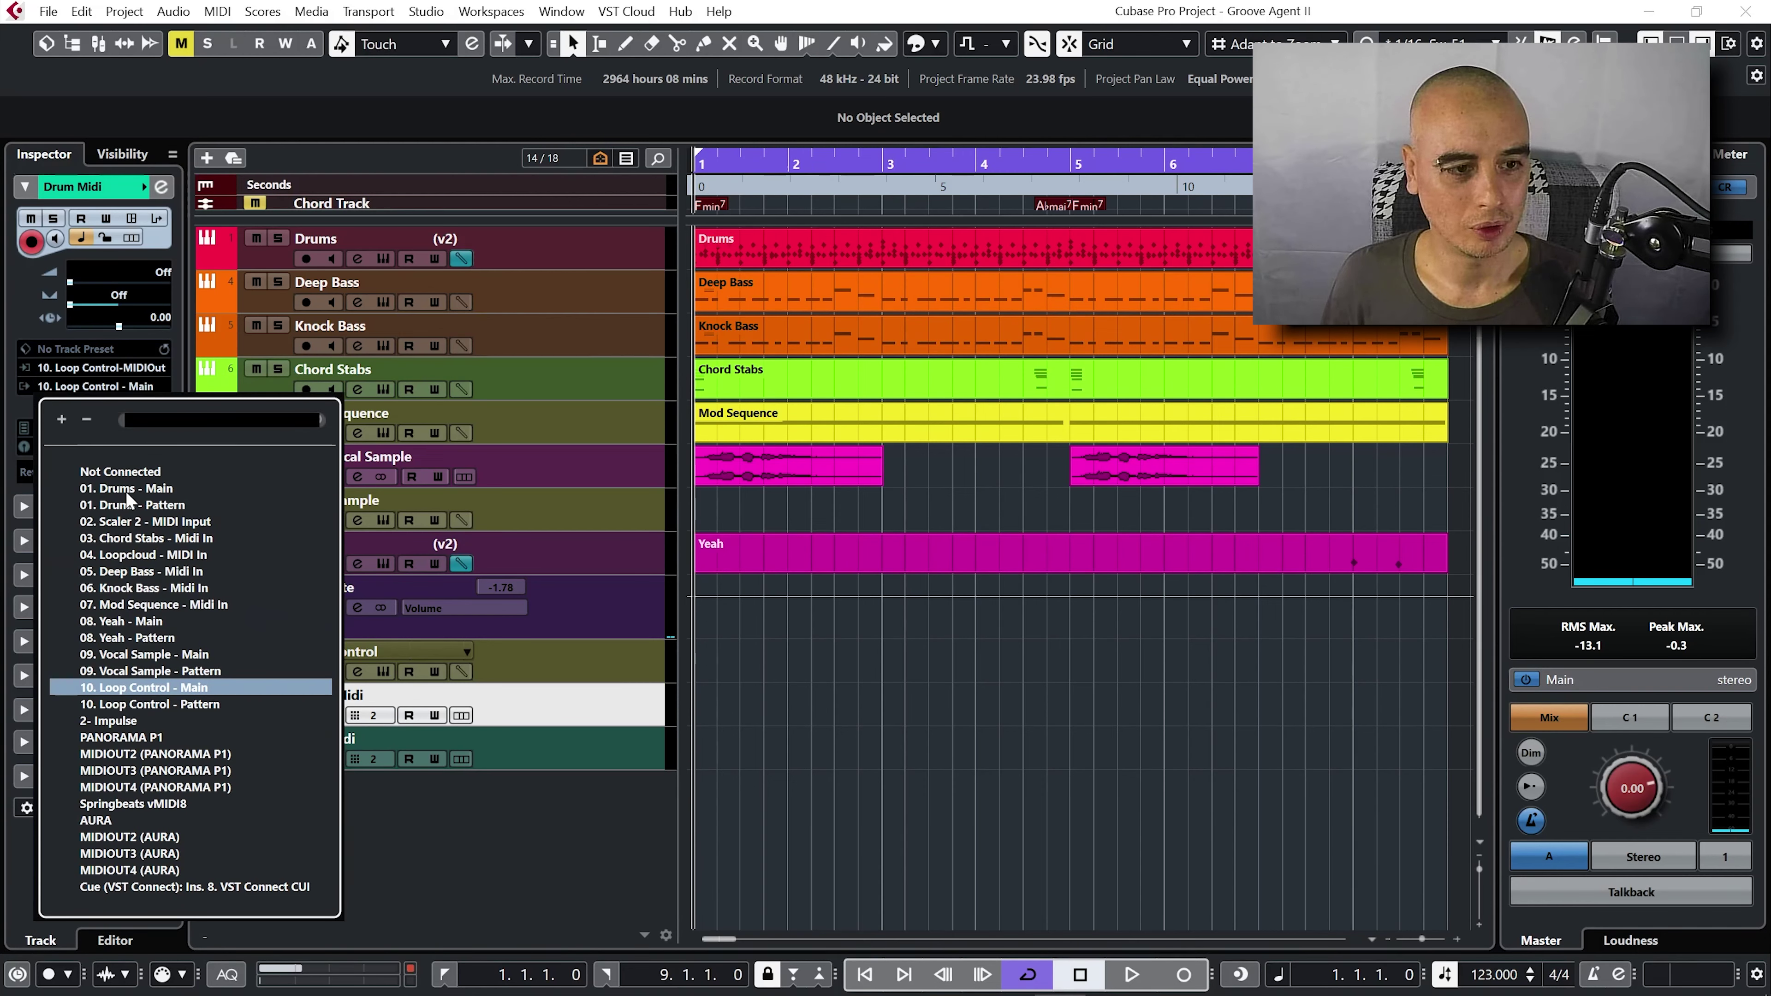
pyautogui.click(127, 472)
pyautogui.click(133, 405)
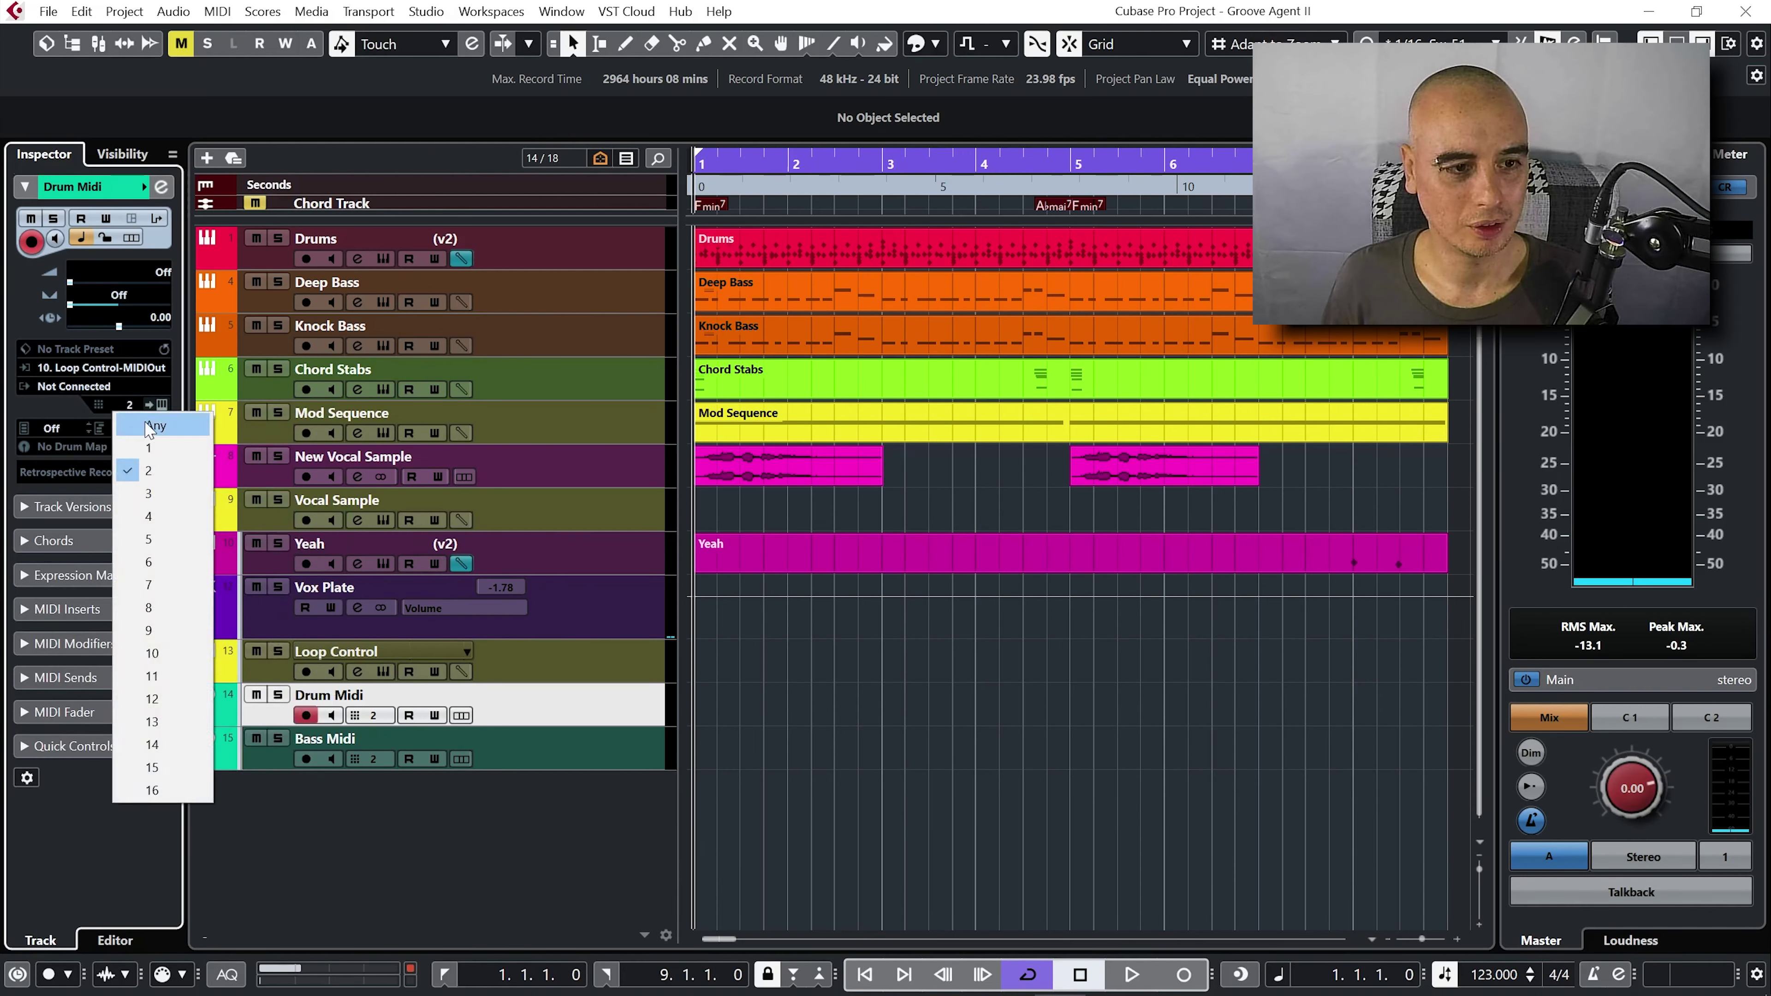
pyautogui.click(150, 426)
# - Enable Drum Midi's first MIDI send and route it to 01. Drums - Main
pyautogui.click(25, 682)
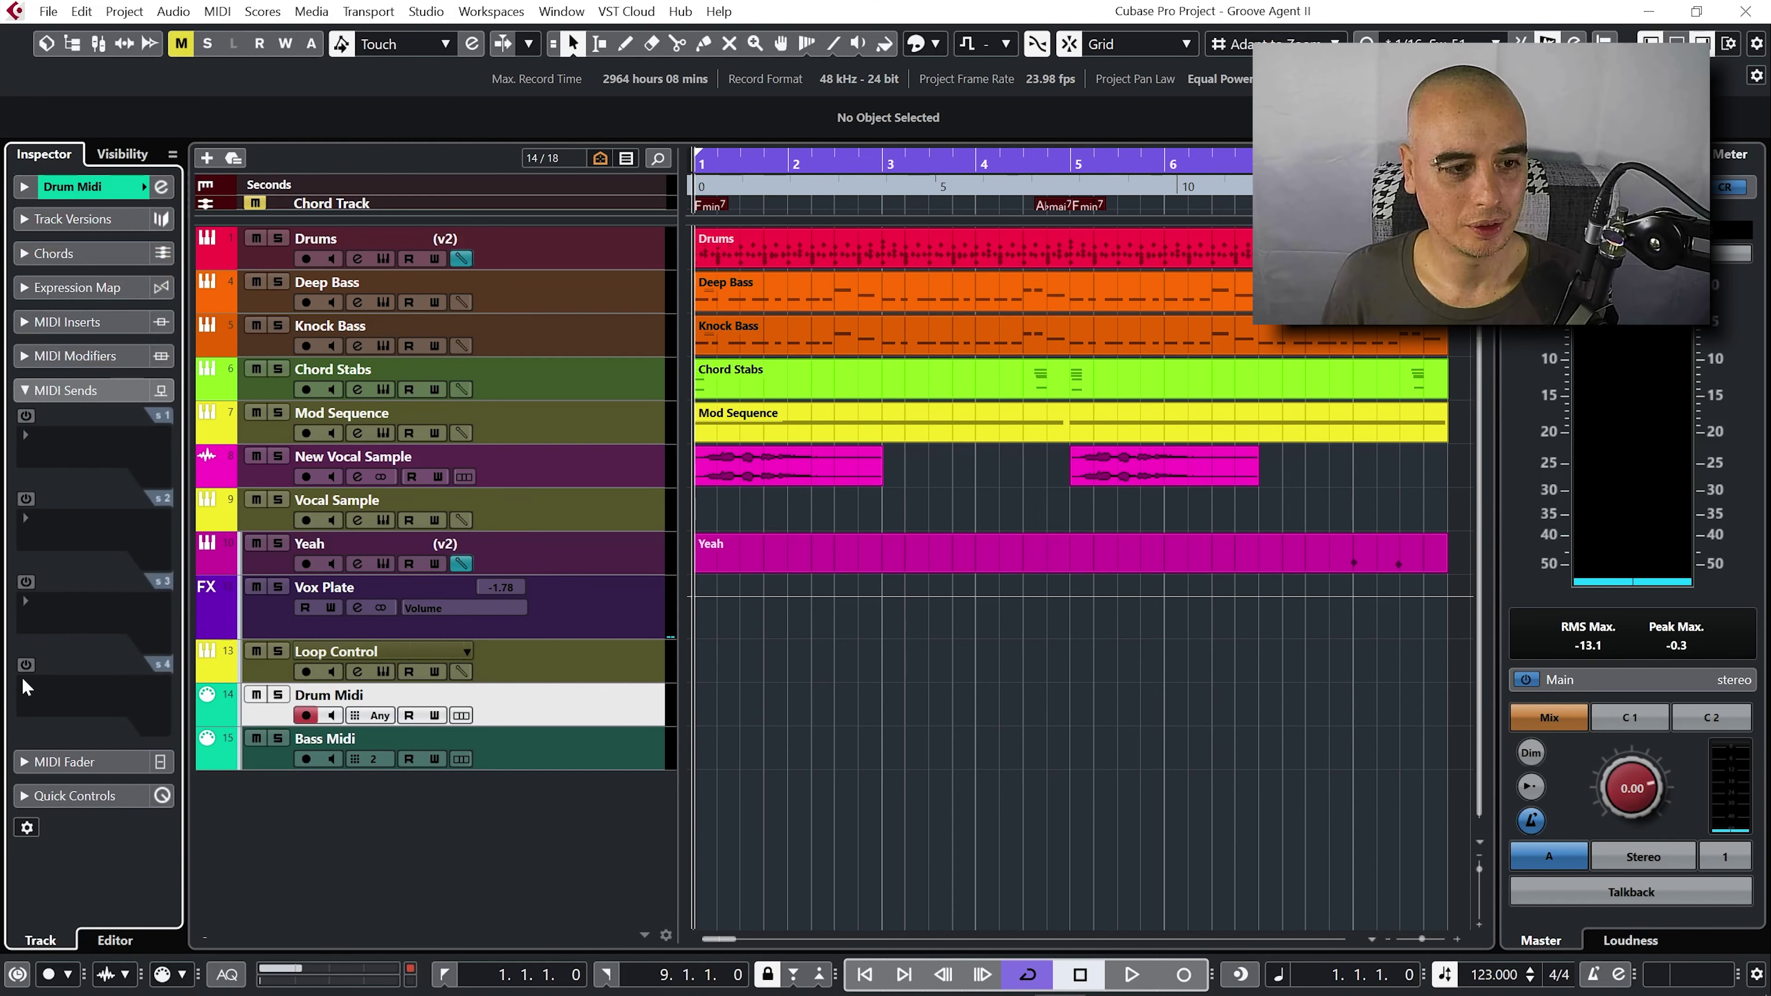
pyautogui.click(26, 415)
pyautogui.click(61, 457)
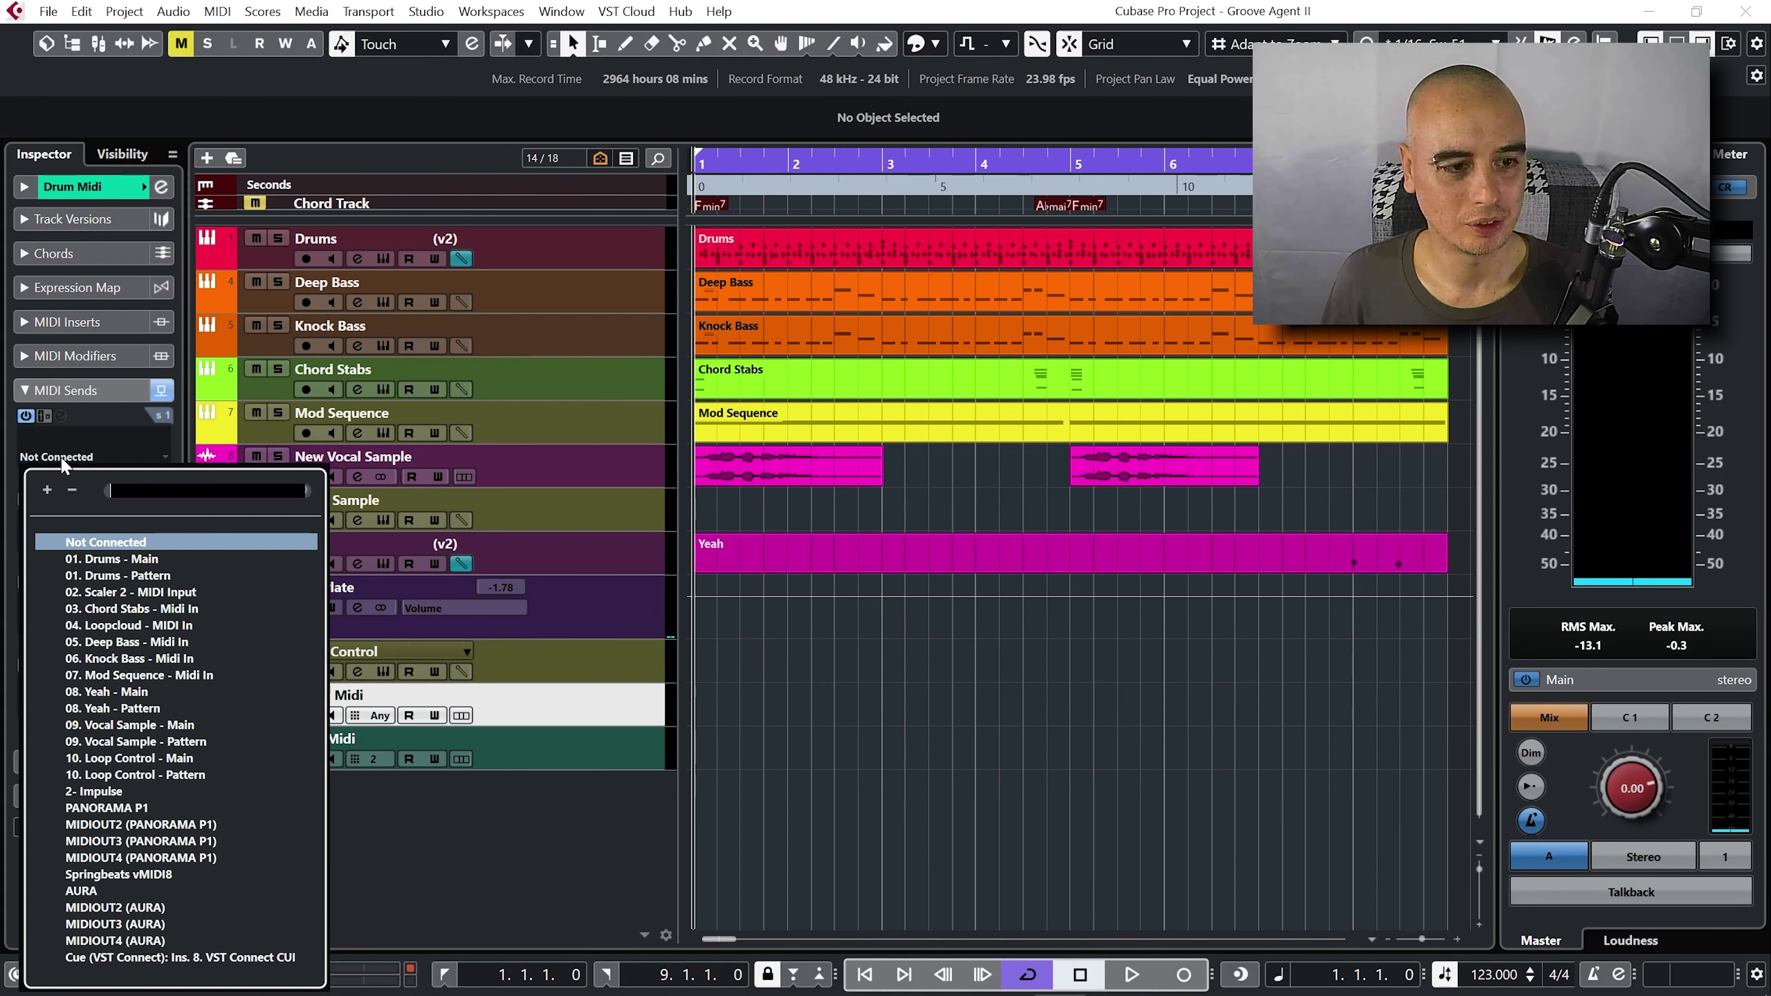
pyautogui.click(143, 559)
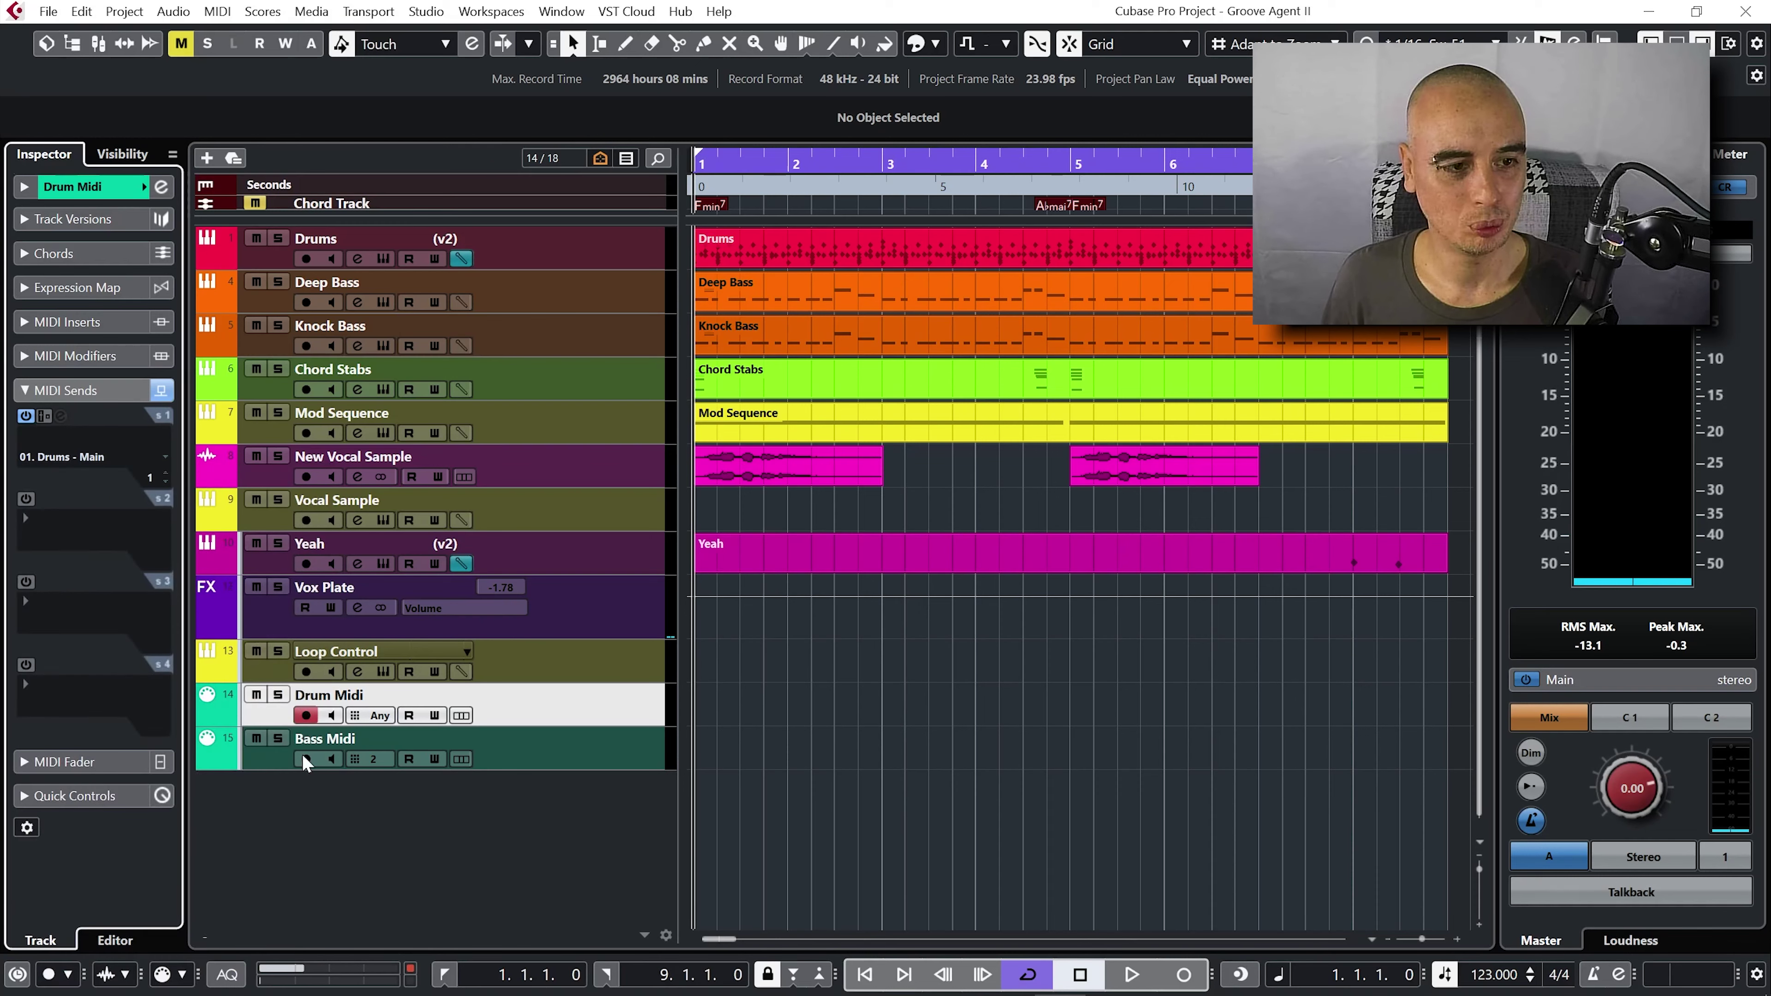
# - Set Bass Midi's input to 10. Loop Control - MIDI Out, its output to Not Connected and its channel to Any
pyautogui.click(537, 757)
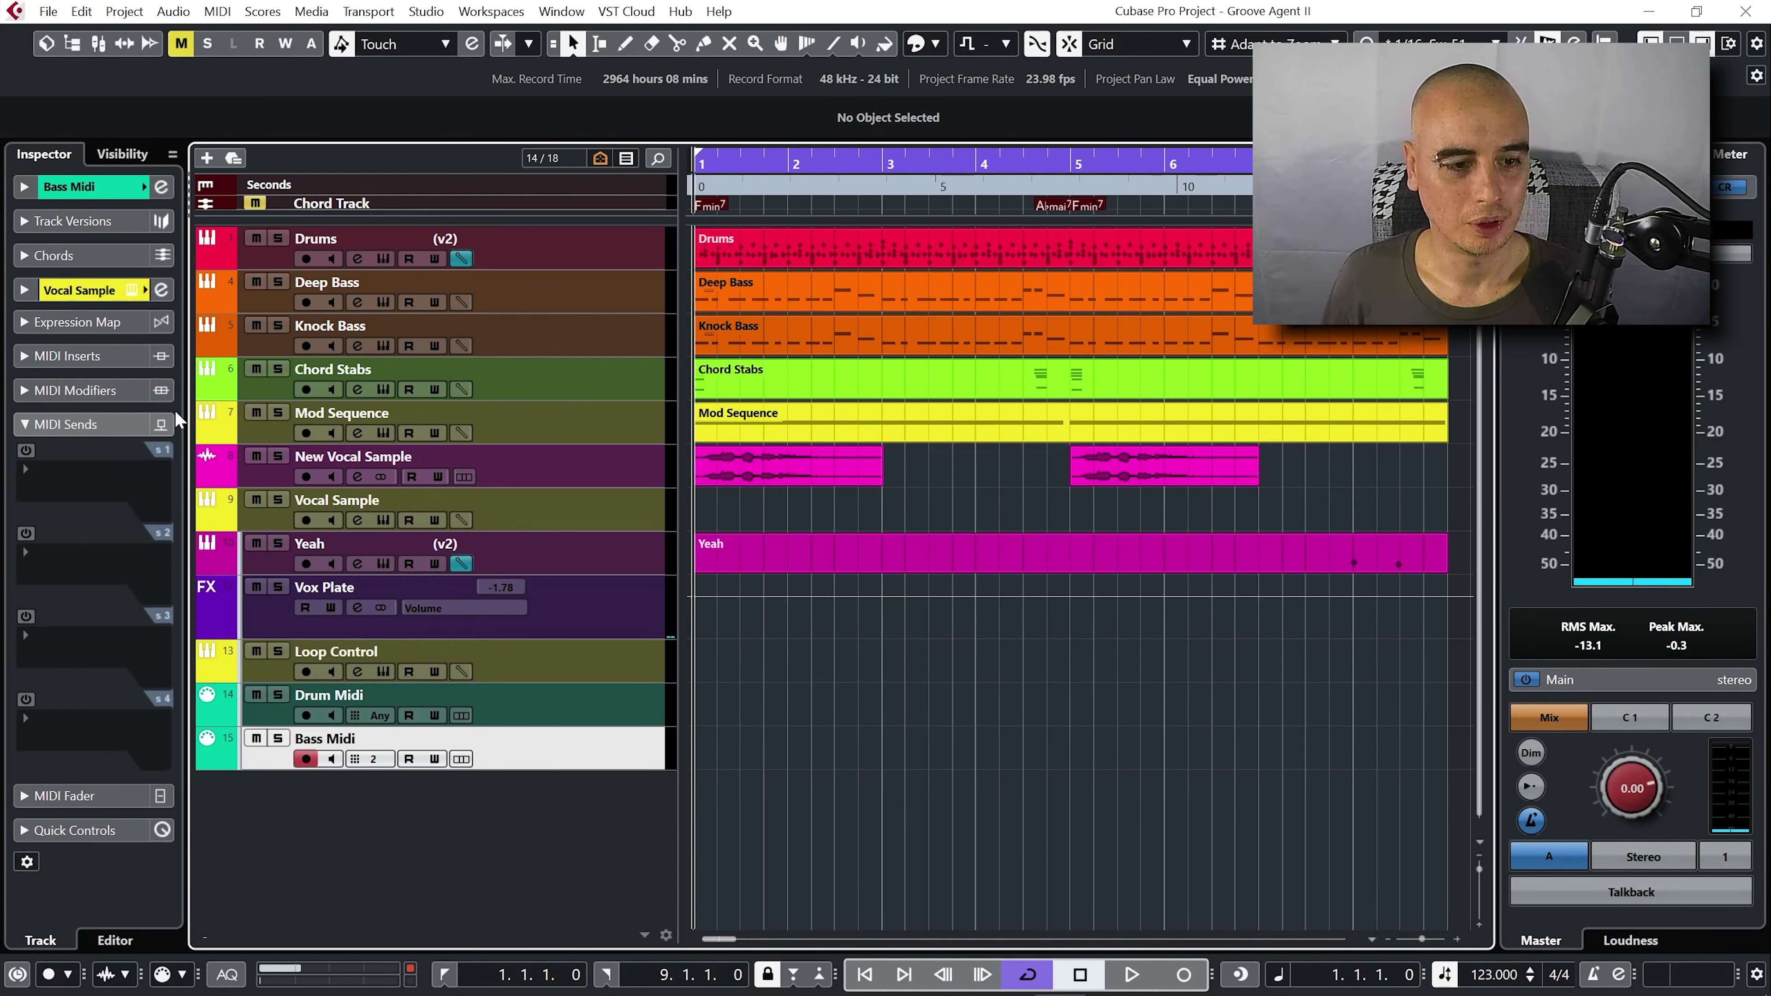
pyautogui.click(25, 186)
pyautogui.click(91, 367)
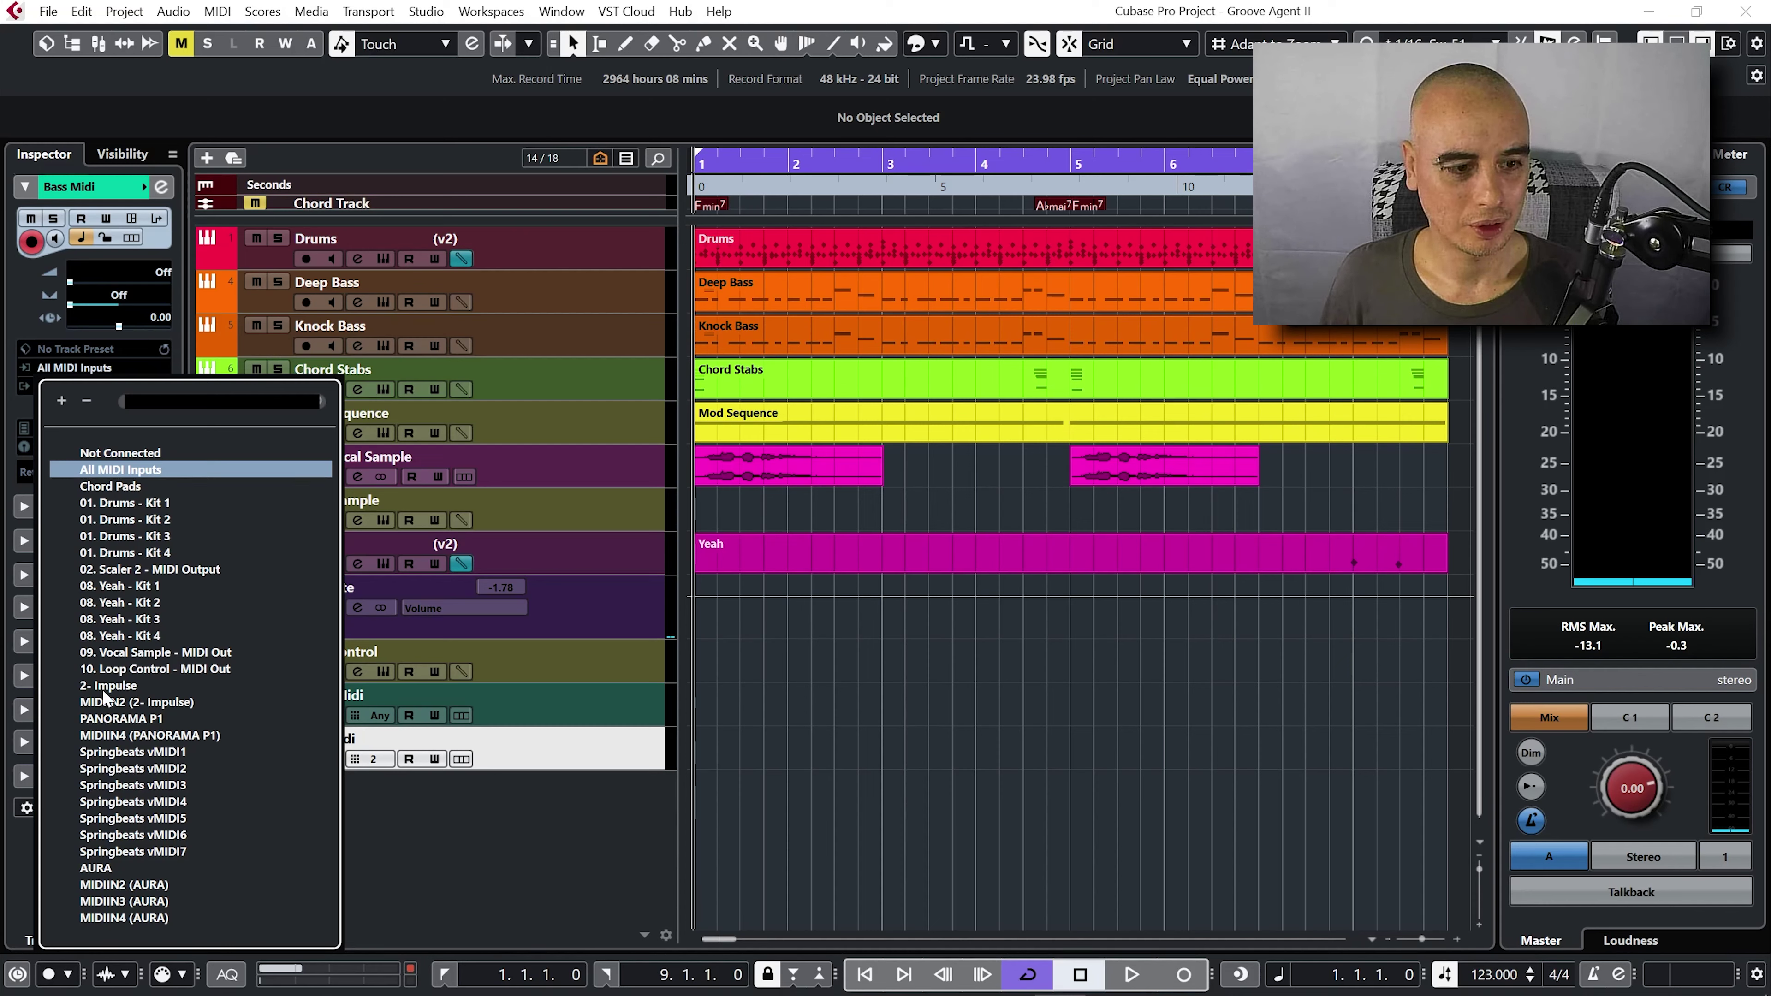
pyautogui.click(170, 667)
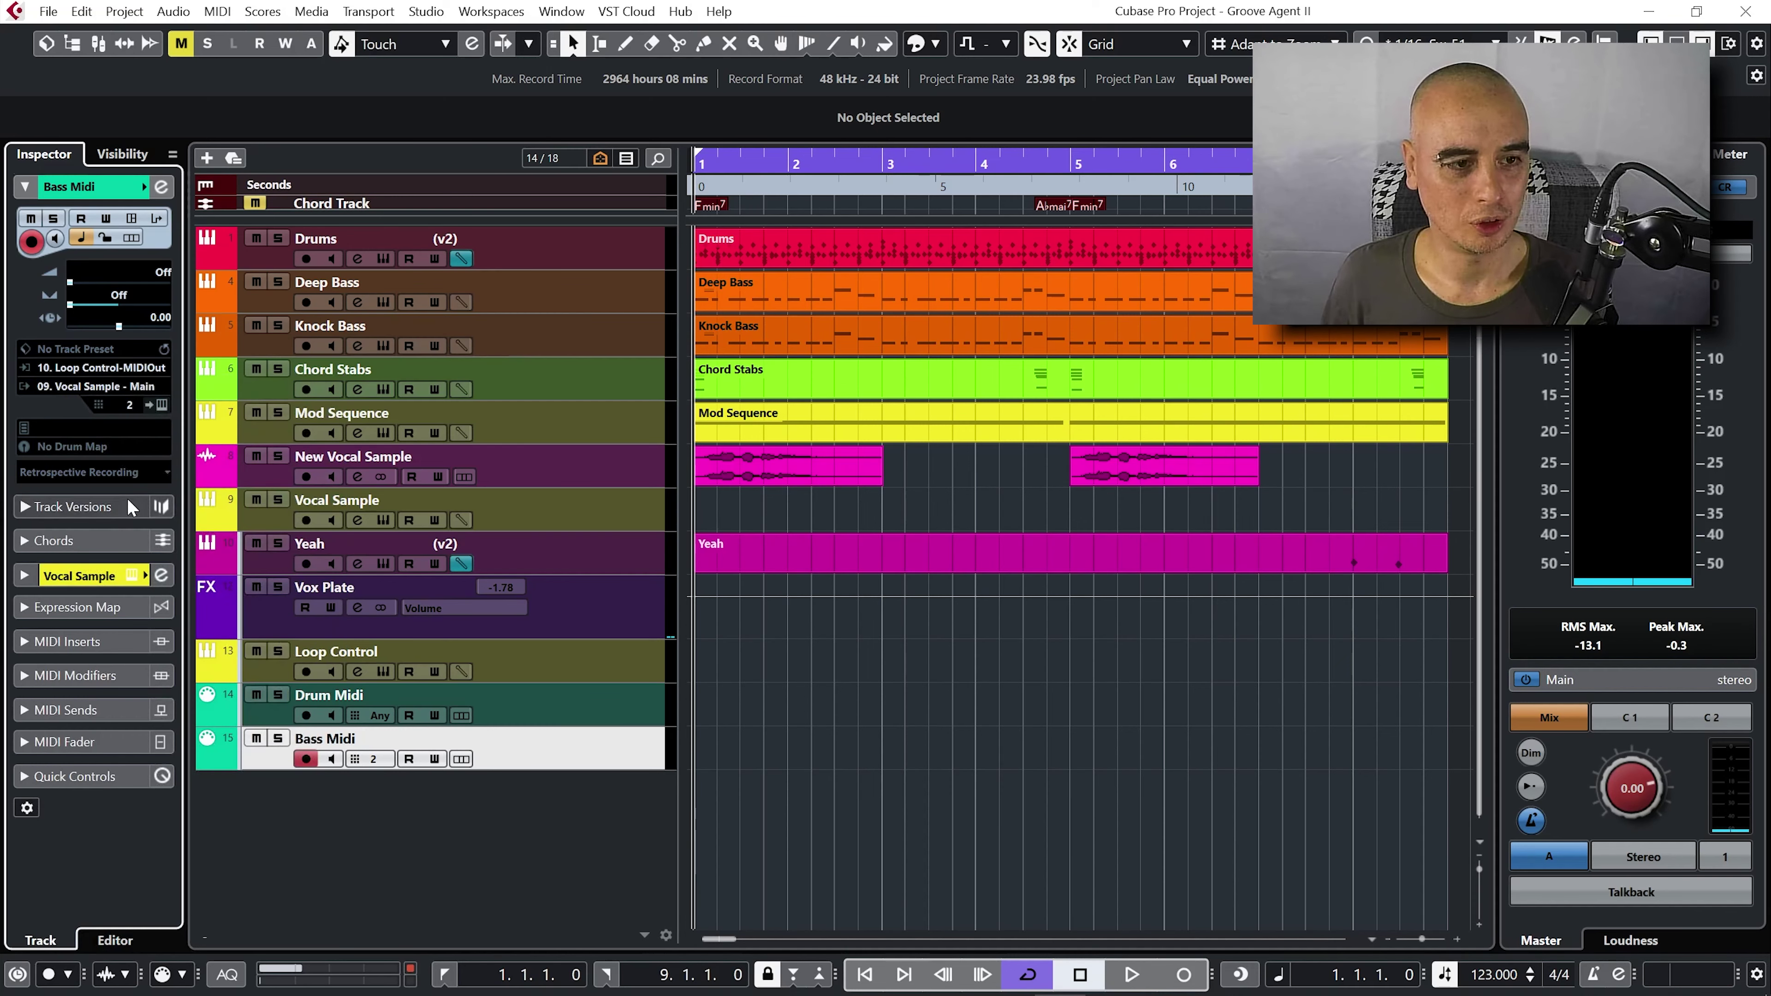
pyautogui.click(103, 385)
pyautogui.click(119, 471)
pyautogui.click(129, 404)
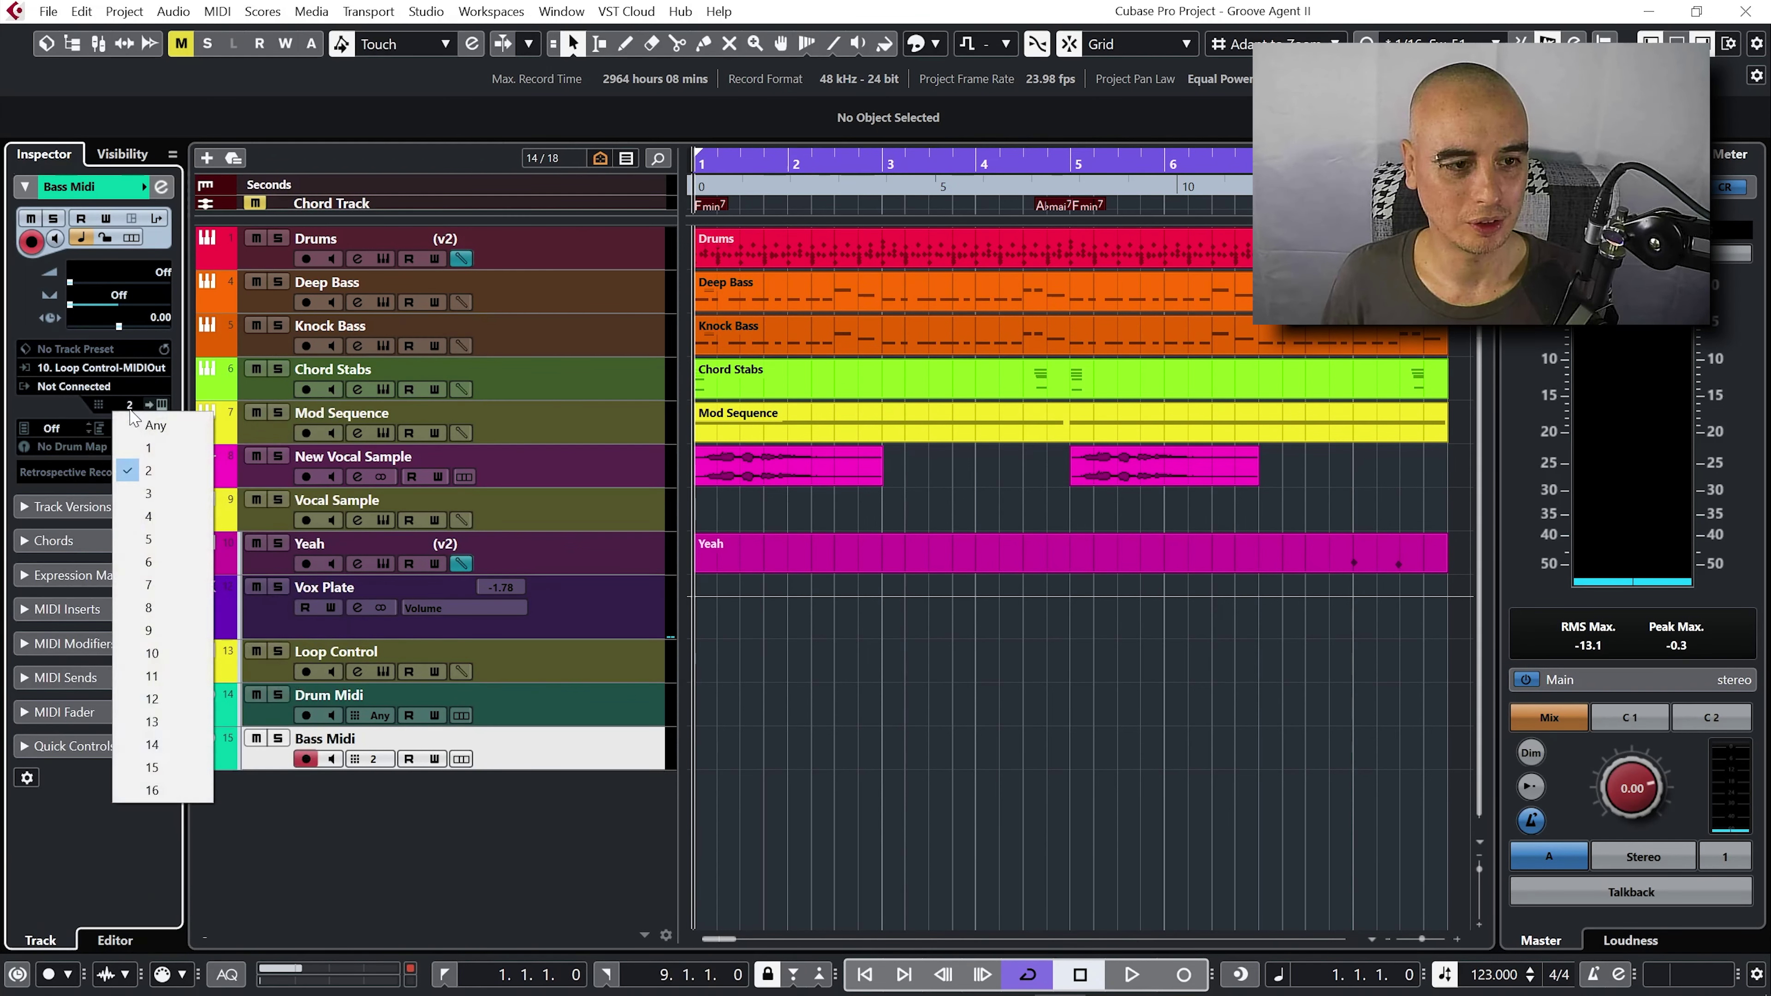
pyautogui.click(145, 427)
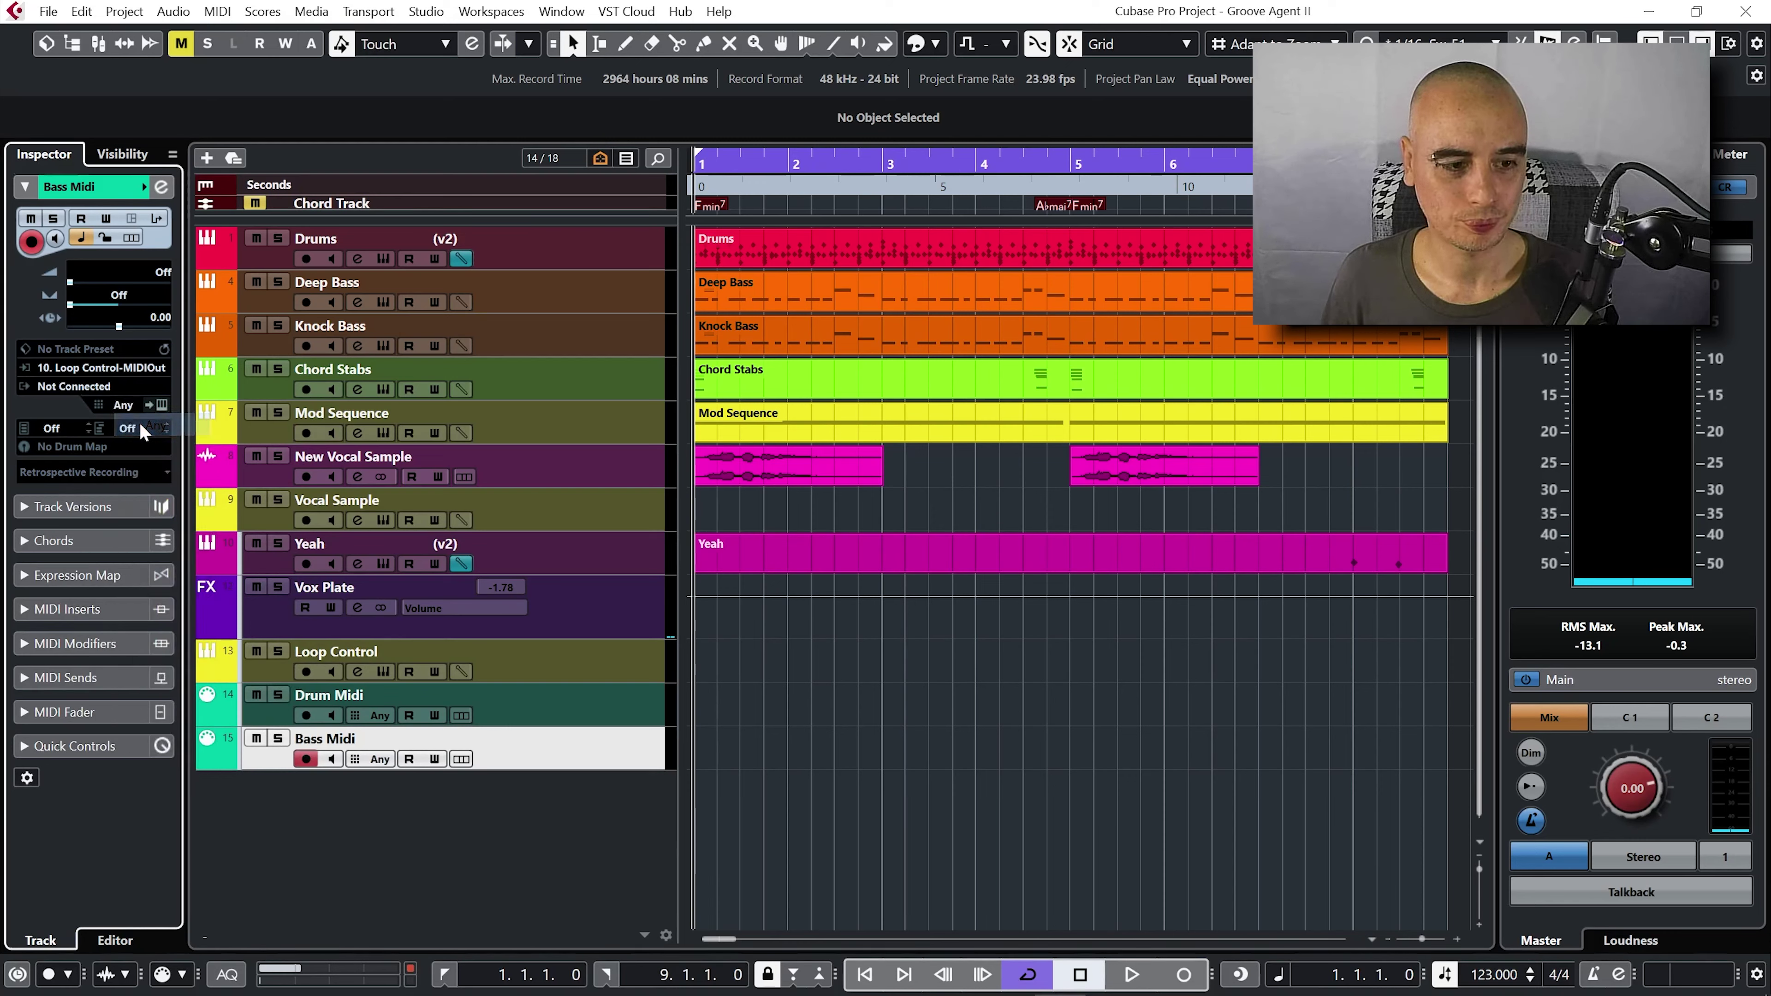
# - Enable Bass Midi's first two MIDI sends and route them to 05. Deep Bass - Midi In and 06. Knock Bass - Midi In
pyautogui.click(28, 678)
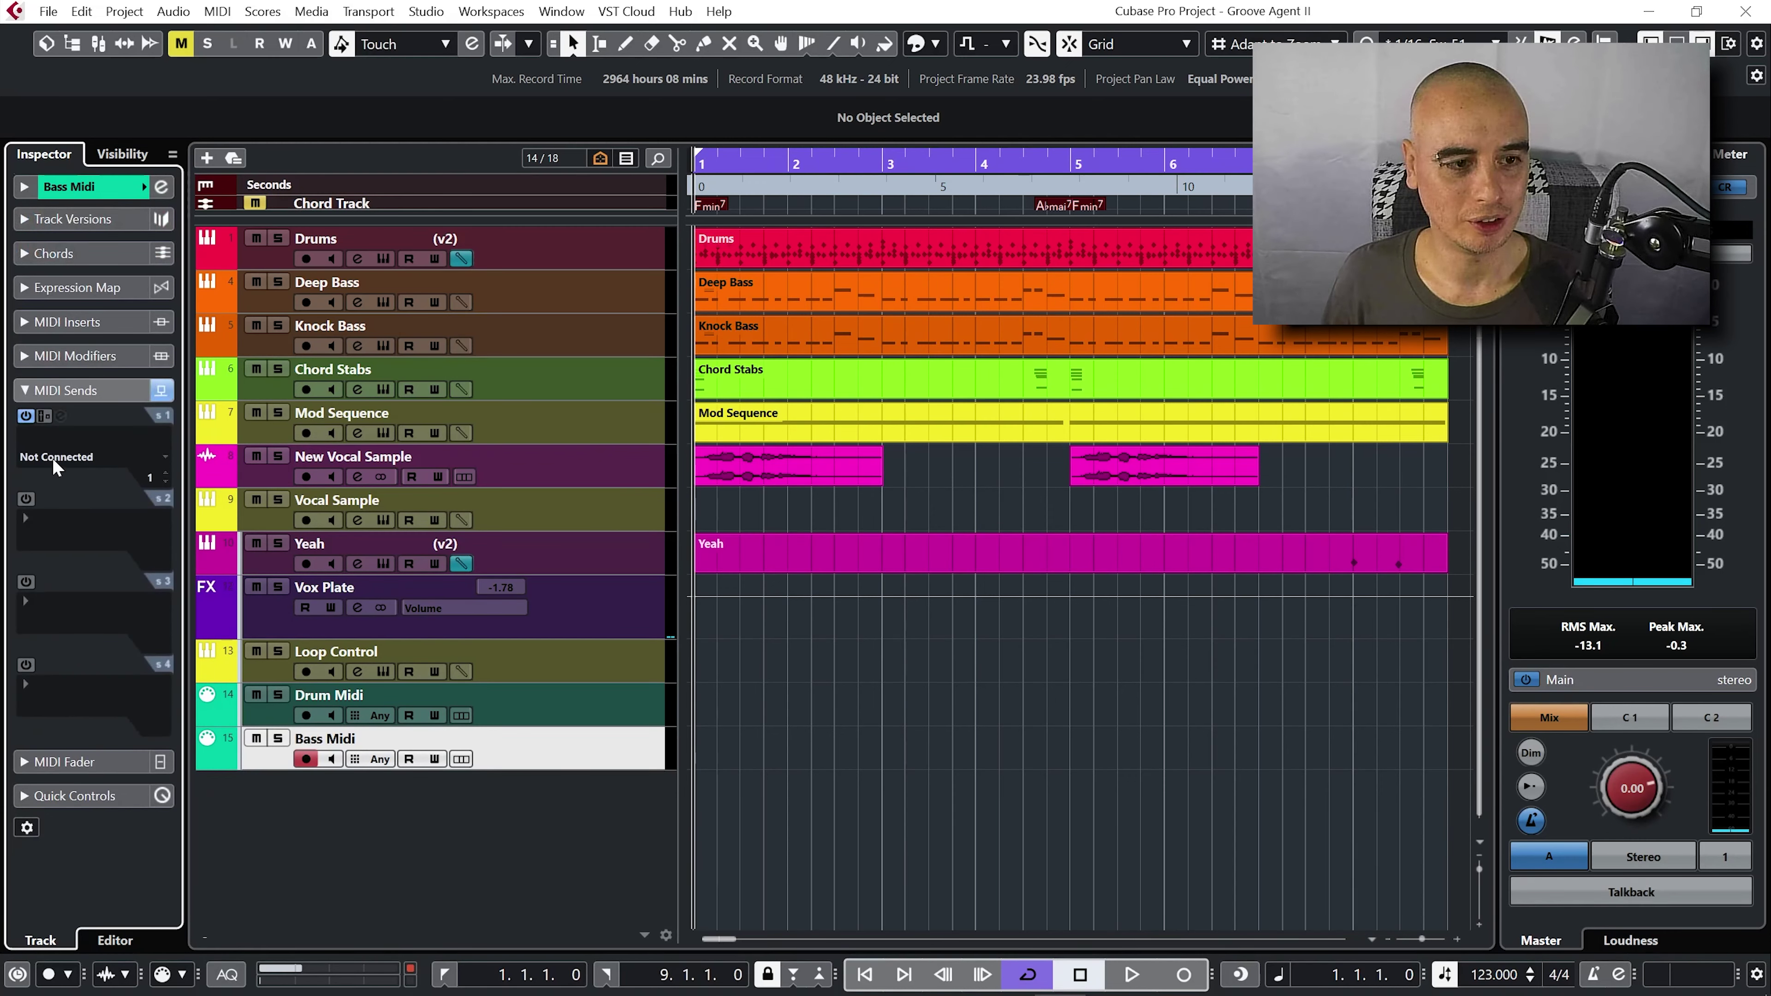
pyautogui.click(53, 456)
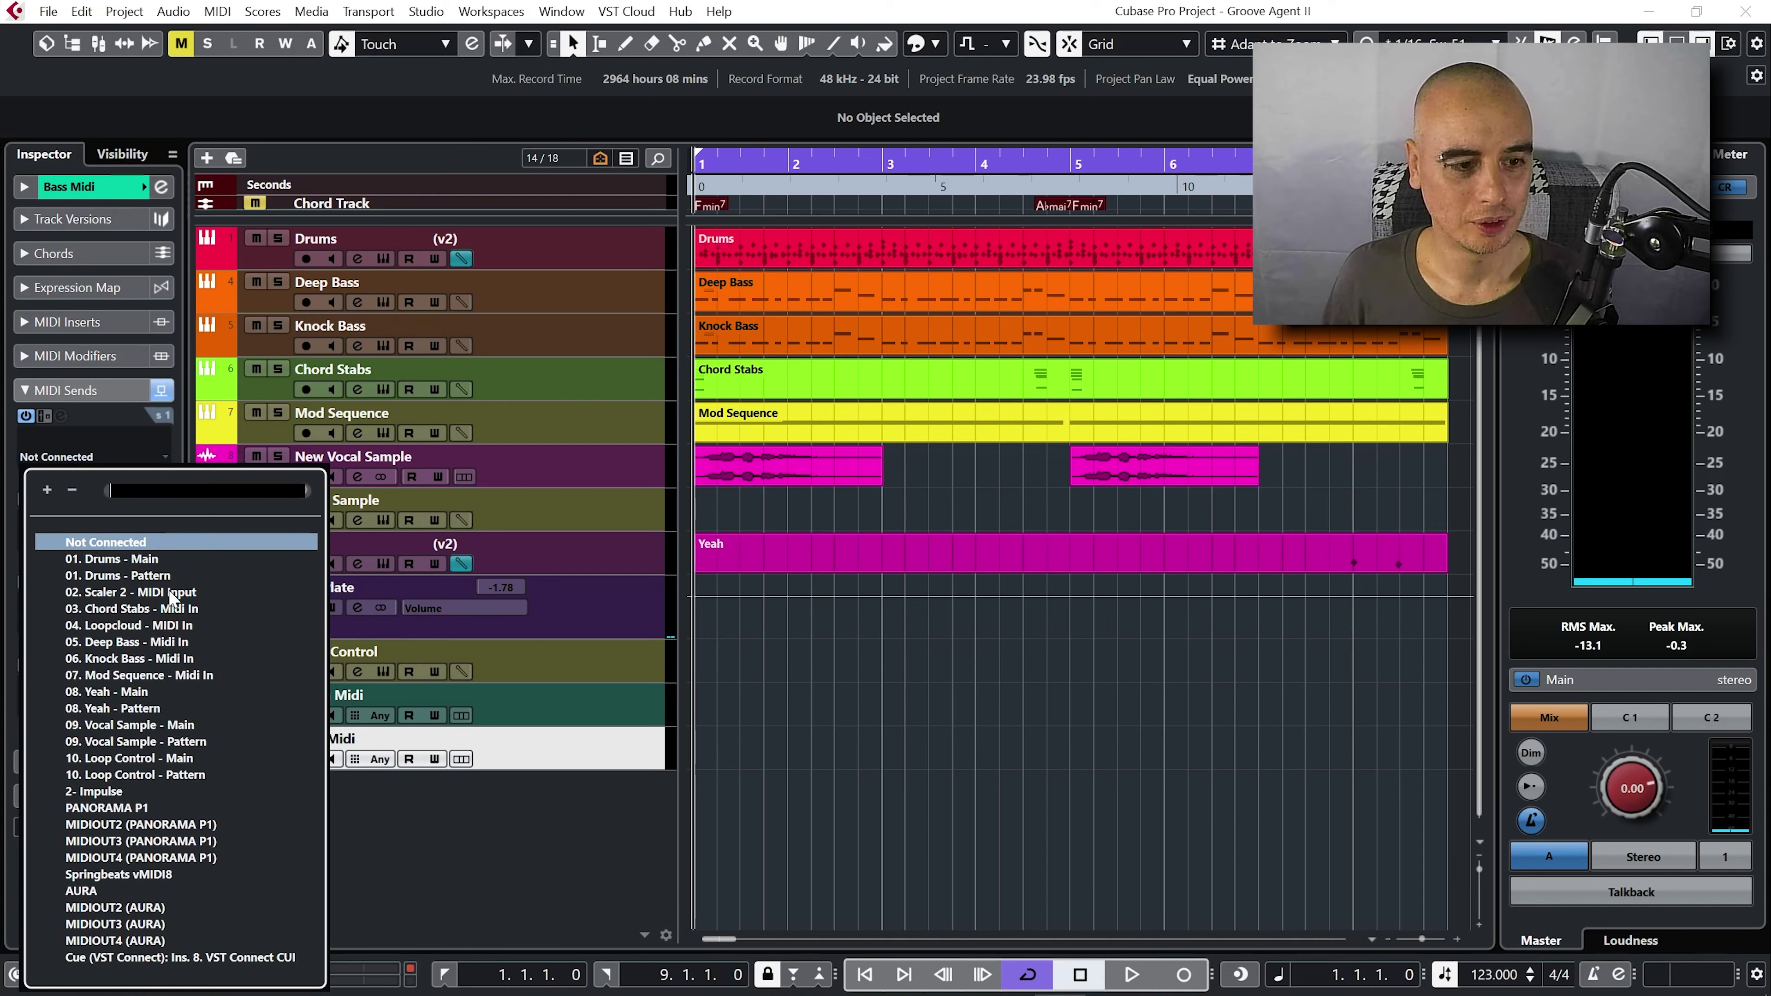
pyautogui.click(135, 642)
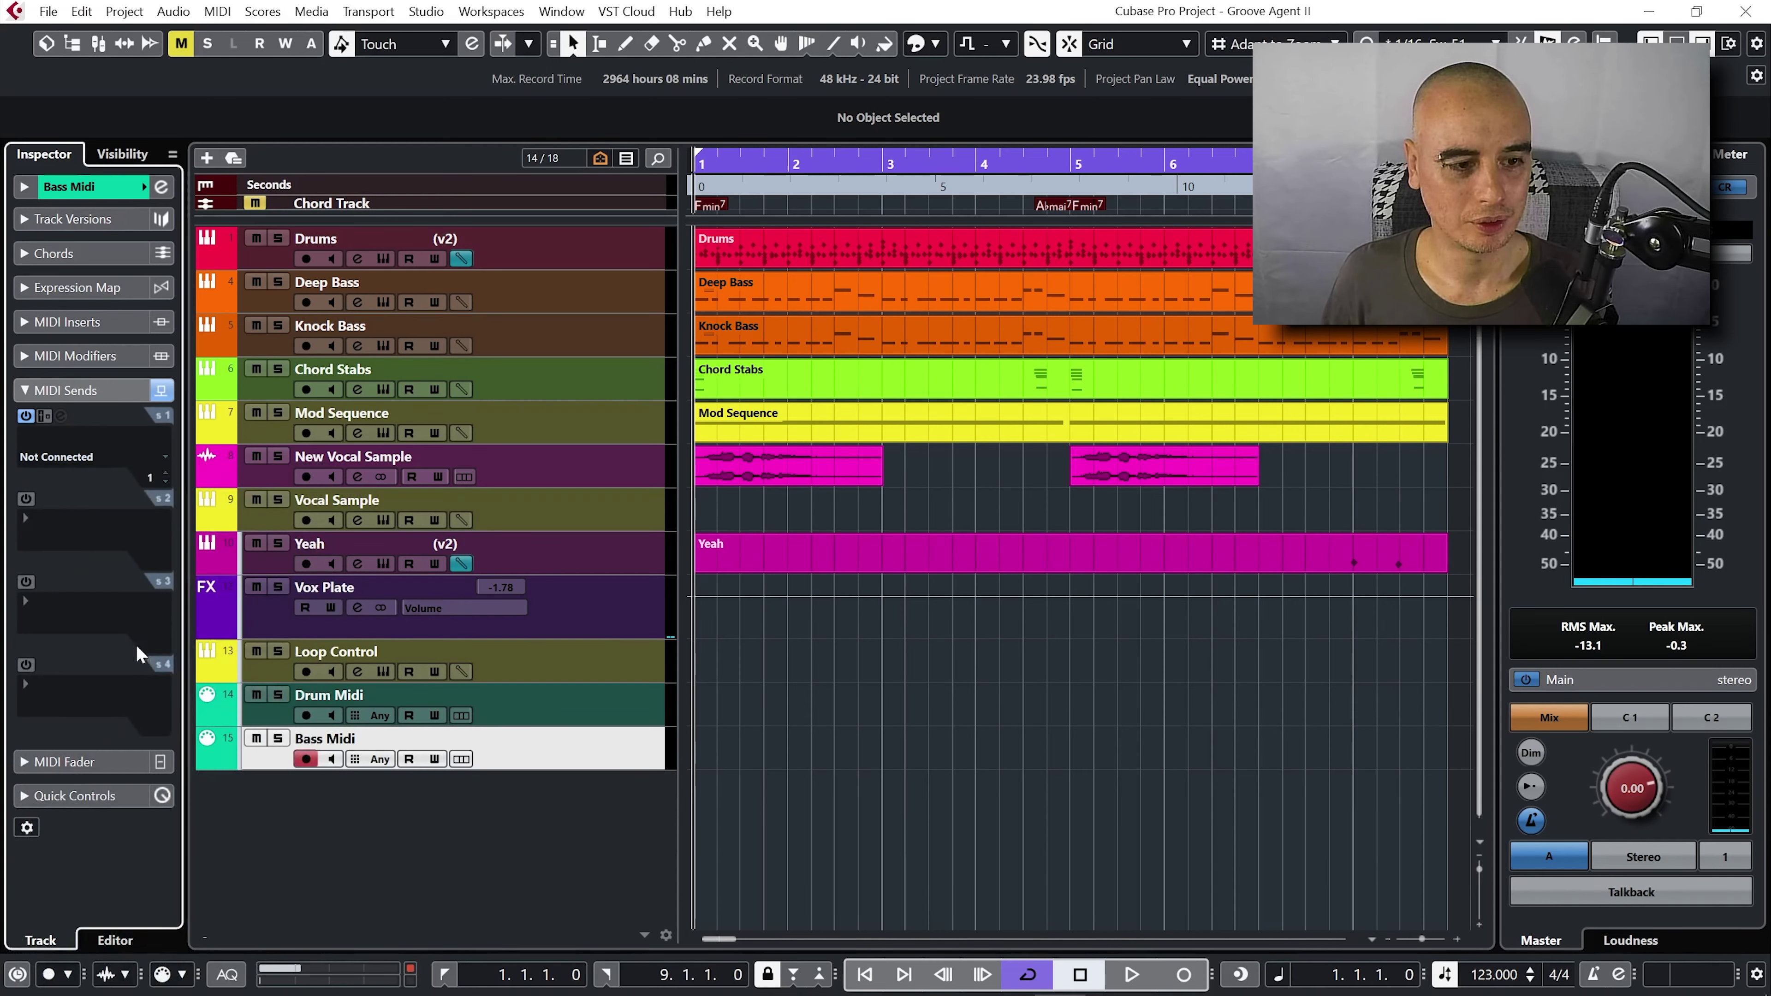
pyautogui.click(30, 497)
pyautogui.click(67, 543)
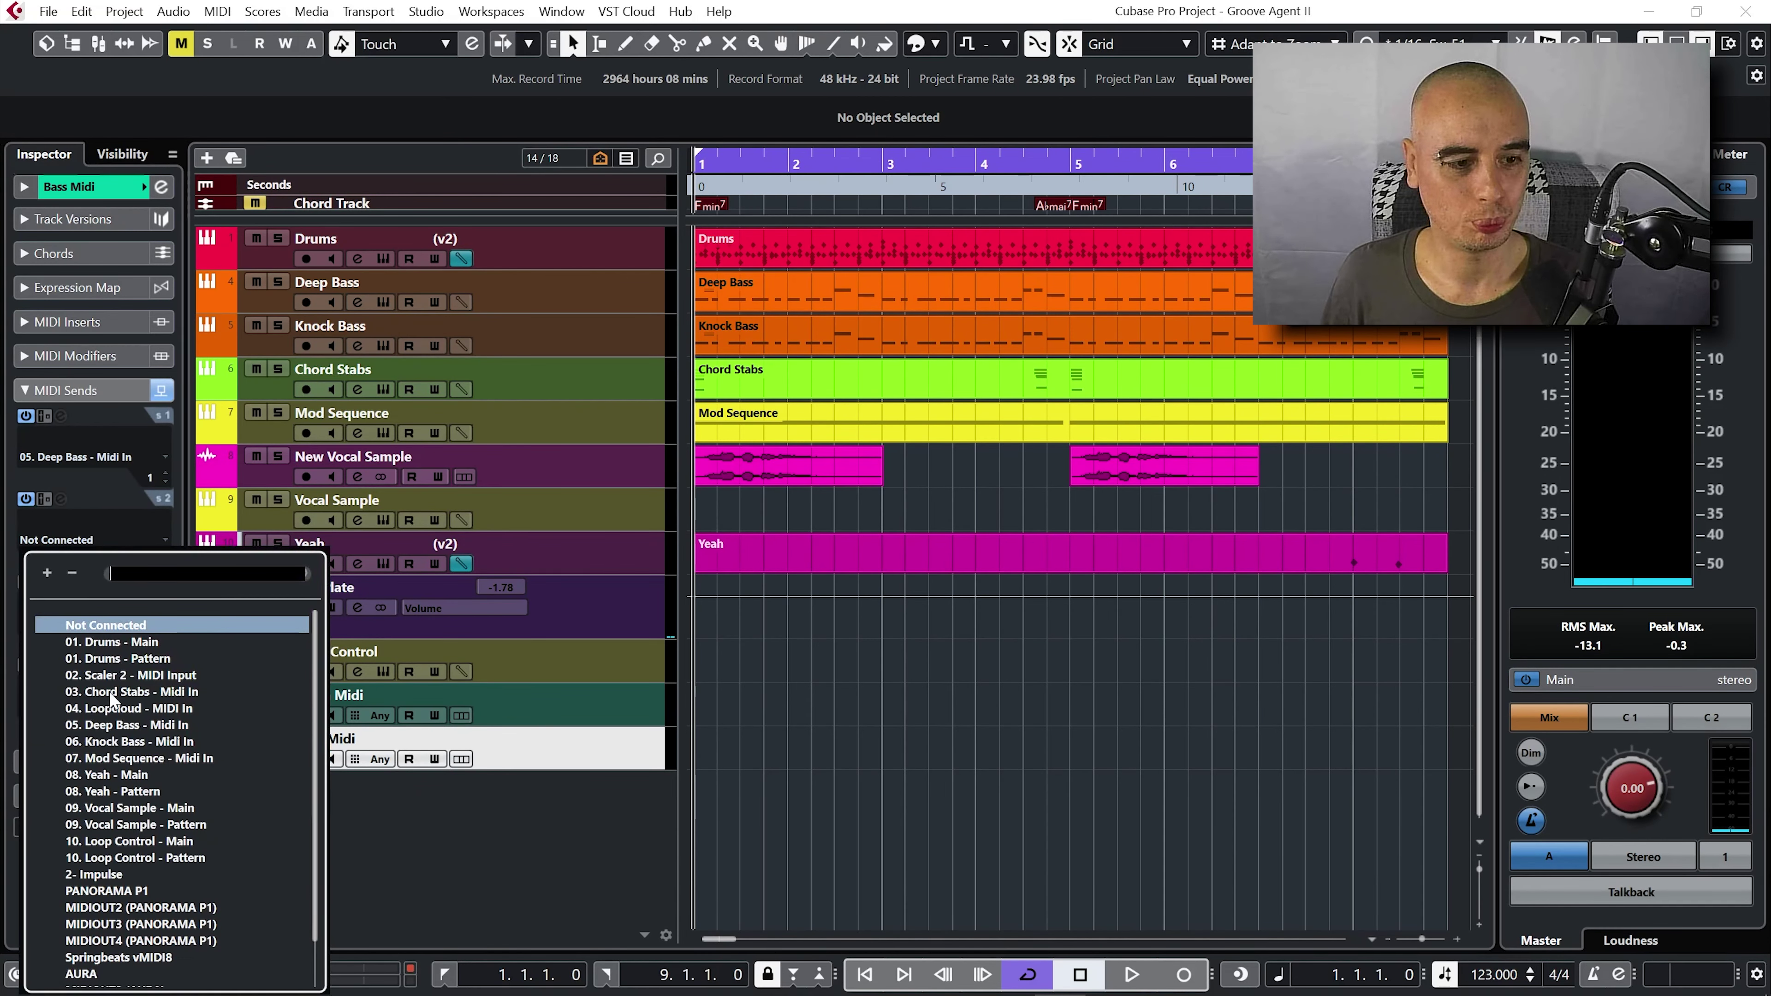
pyautogui.click(116, 742)
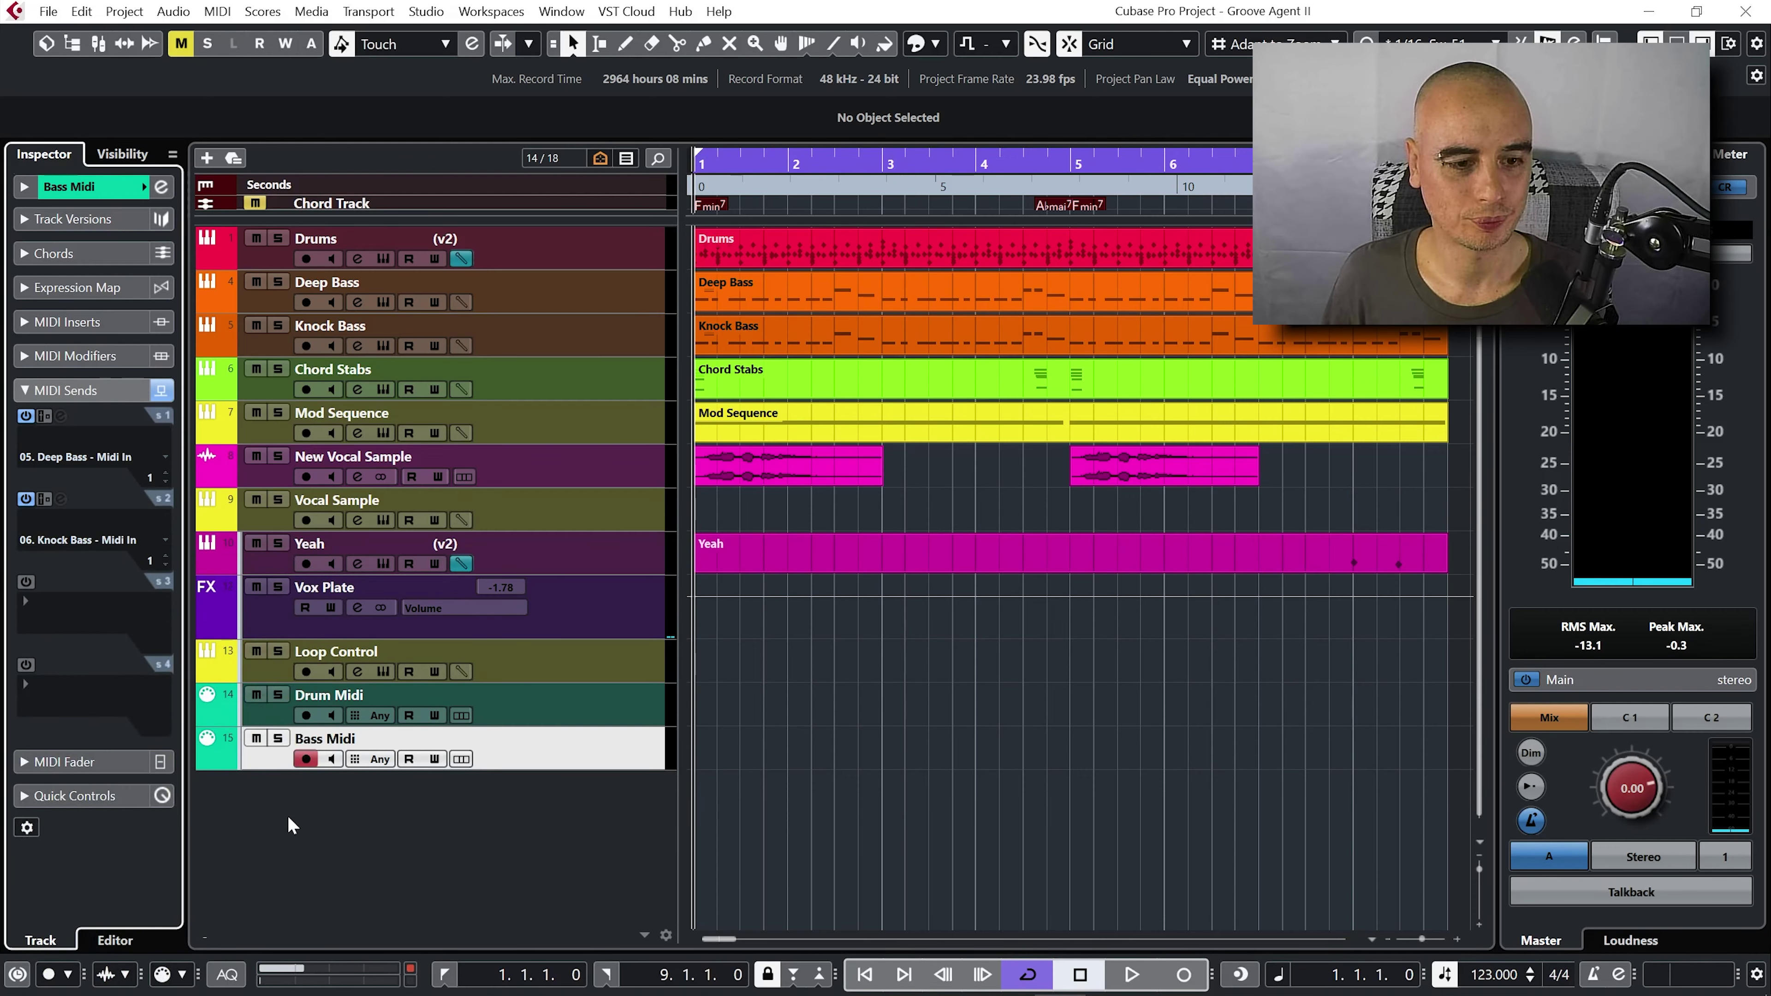
# - Open the Loop Control instrument and place the Drums clip on pattern pad G#-1 and the Deep Bass clip on A-1
pyautogui.click(383, 671)
pyautogui.moveTo(714, 151); pyautogui.dragTo(1392, 140)
pyautogui.moveTo(733, 261); pyautogui.dragTo(997, 762)
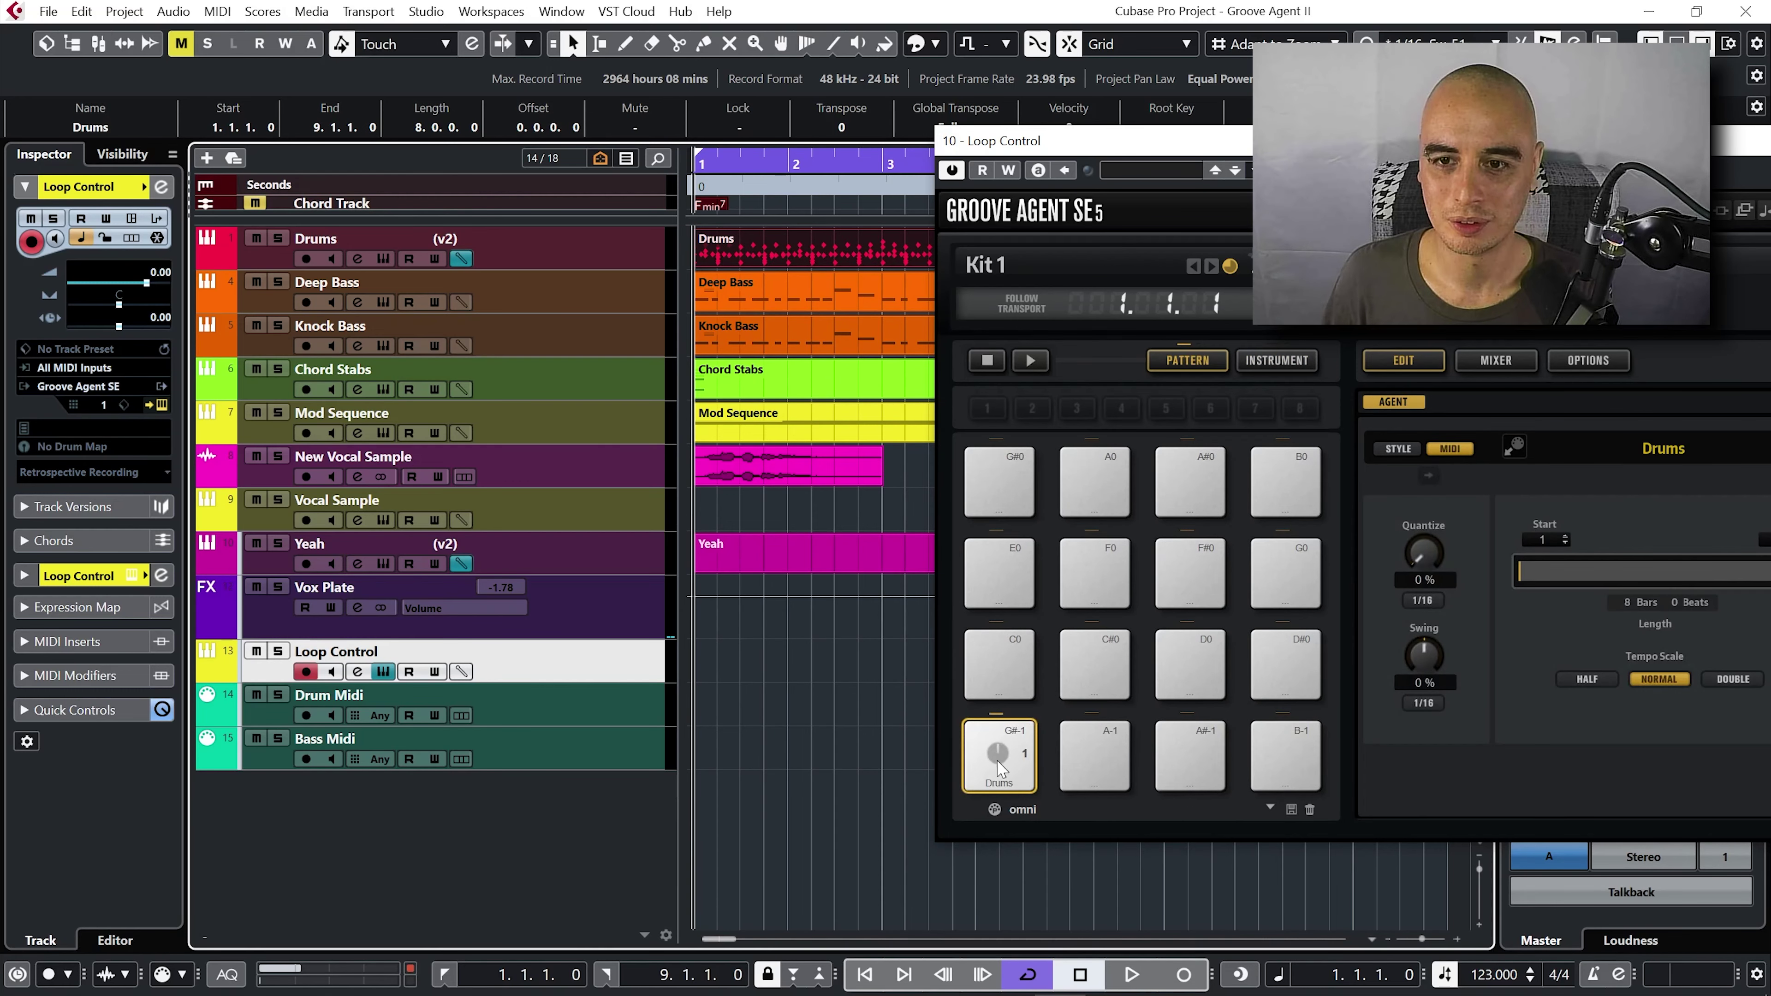
pyautogui.moveTo(754, 293); pyautogui.dragTo(1093, 748)
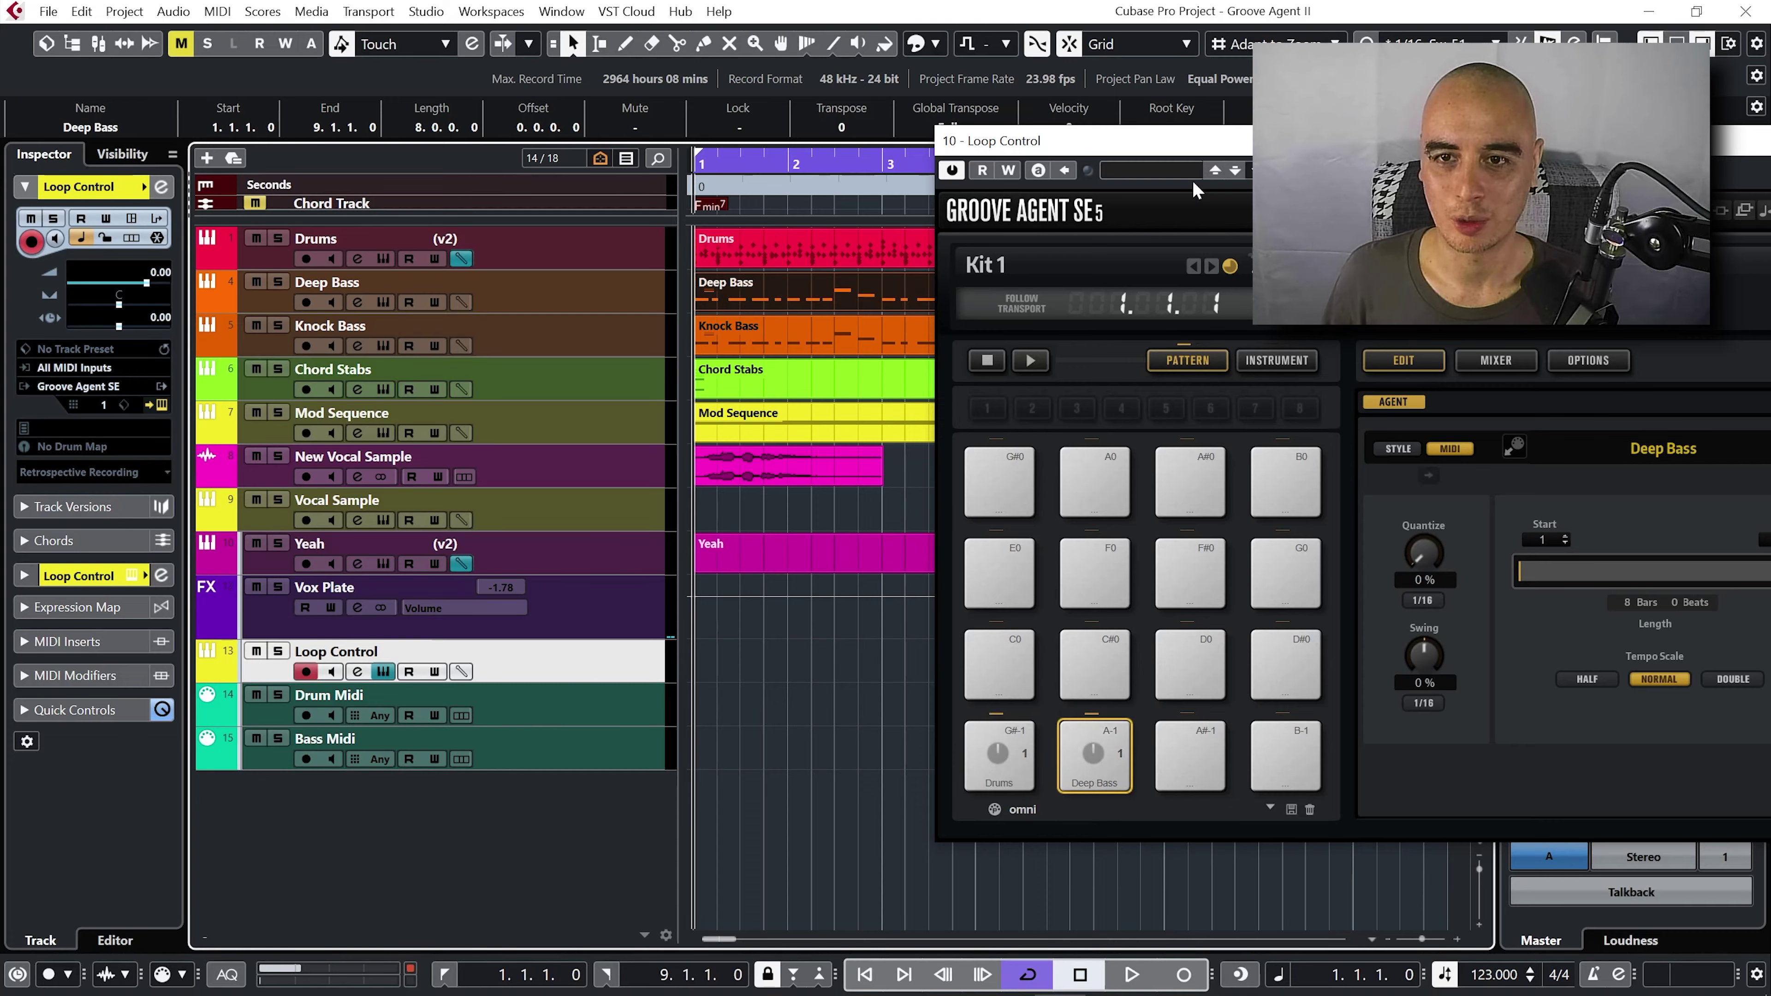
# - Load the 005 Tom F sample onto Loop Control's C1 instrument pad and turn the sample's volume down
pyautogui.moveTo(1213, 148); pyautogui.dragTo(552, 173)
pyautogui.click(617, 385)
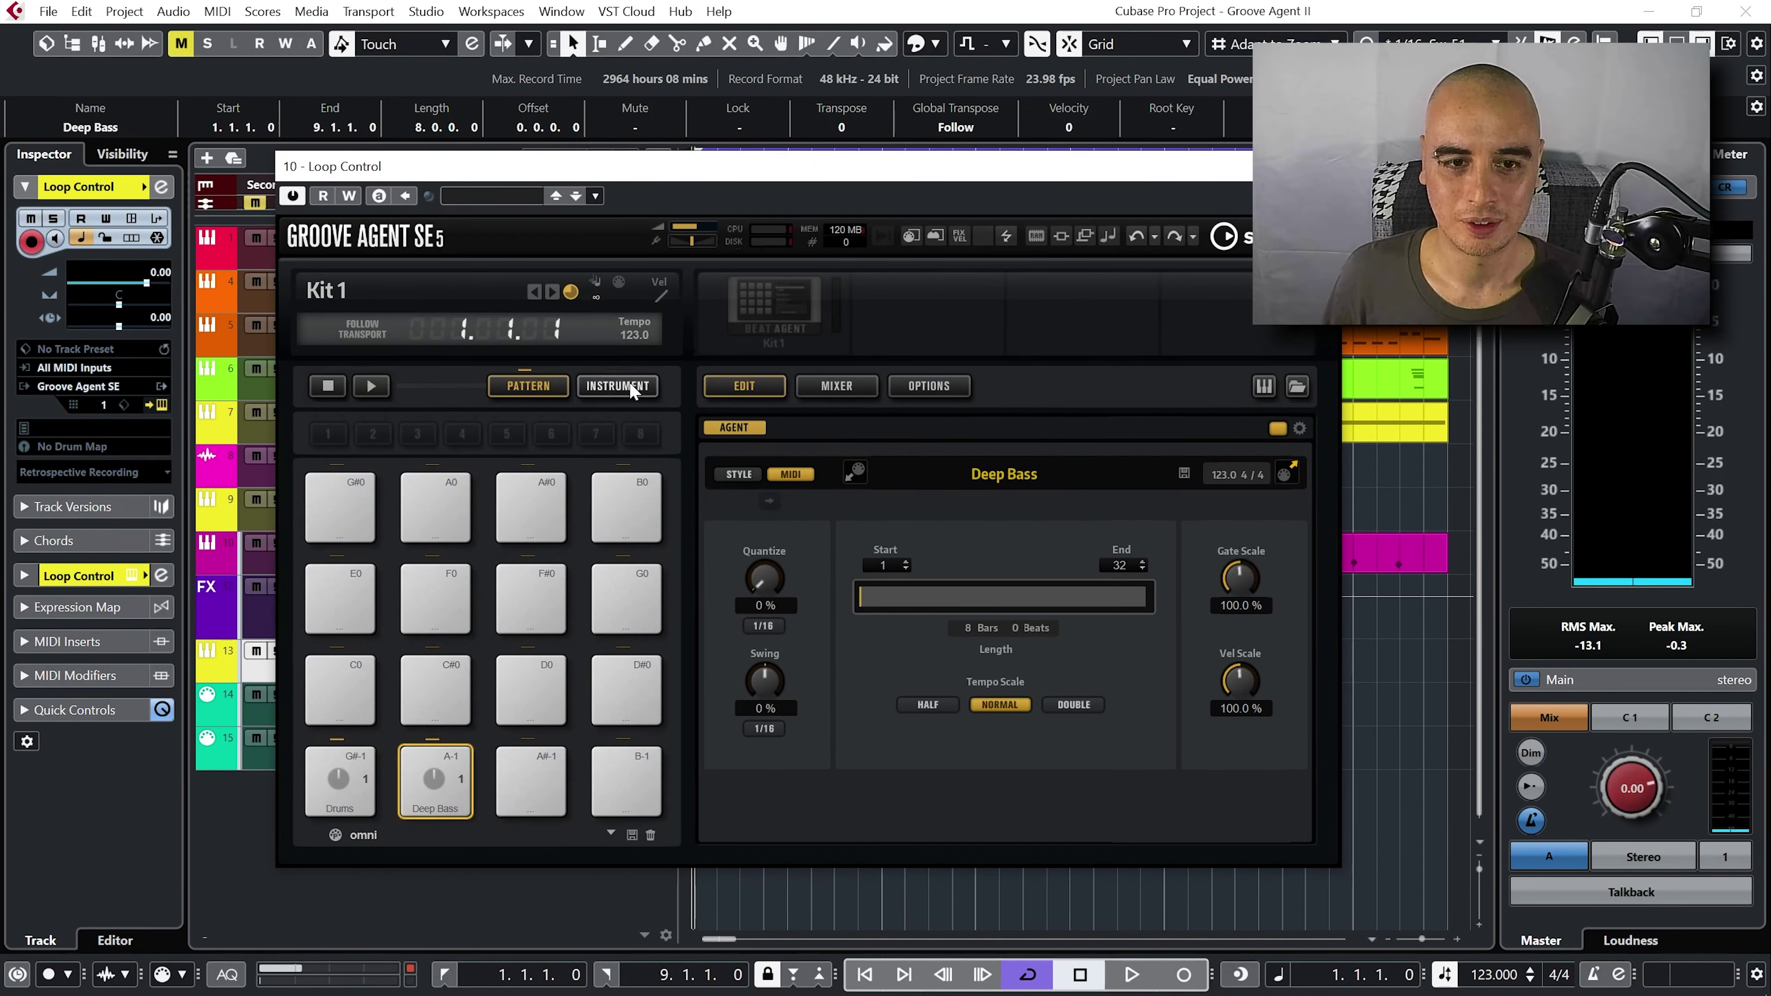
pyautogui.click(1296, 385)
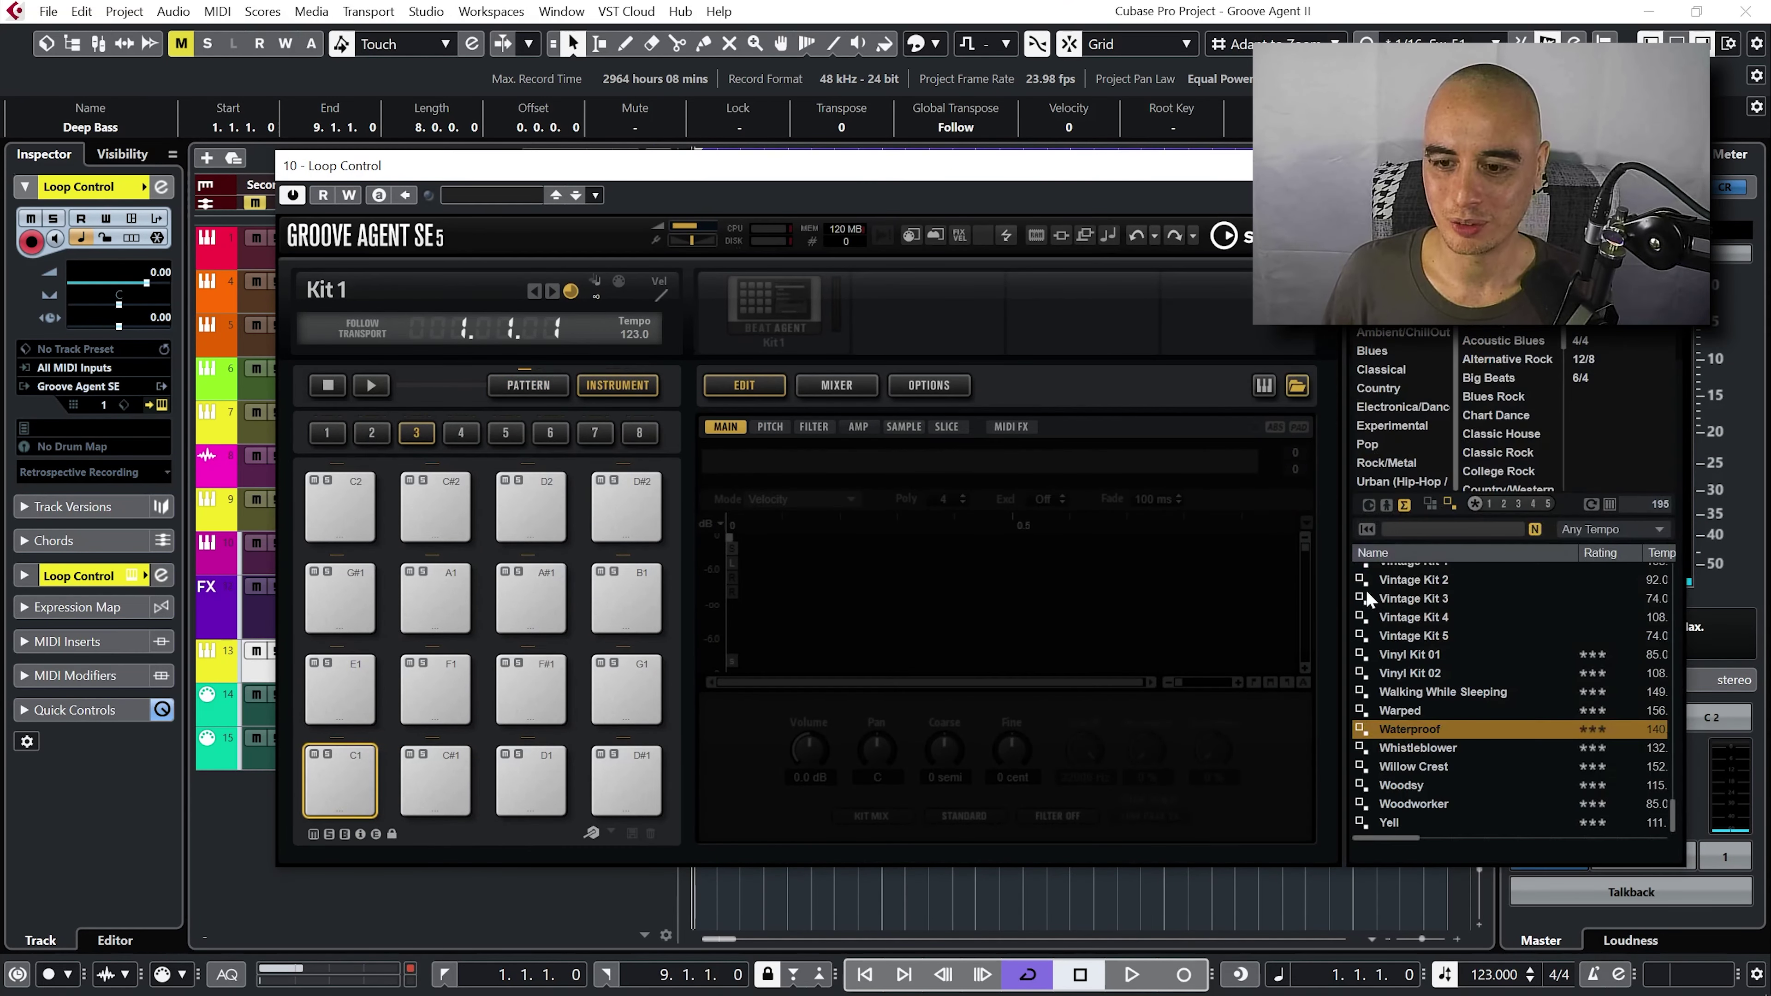
pyautogui.click(1468, 538)
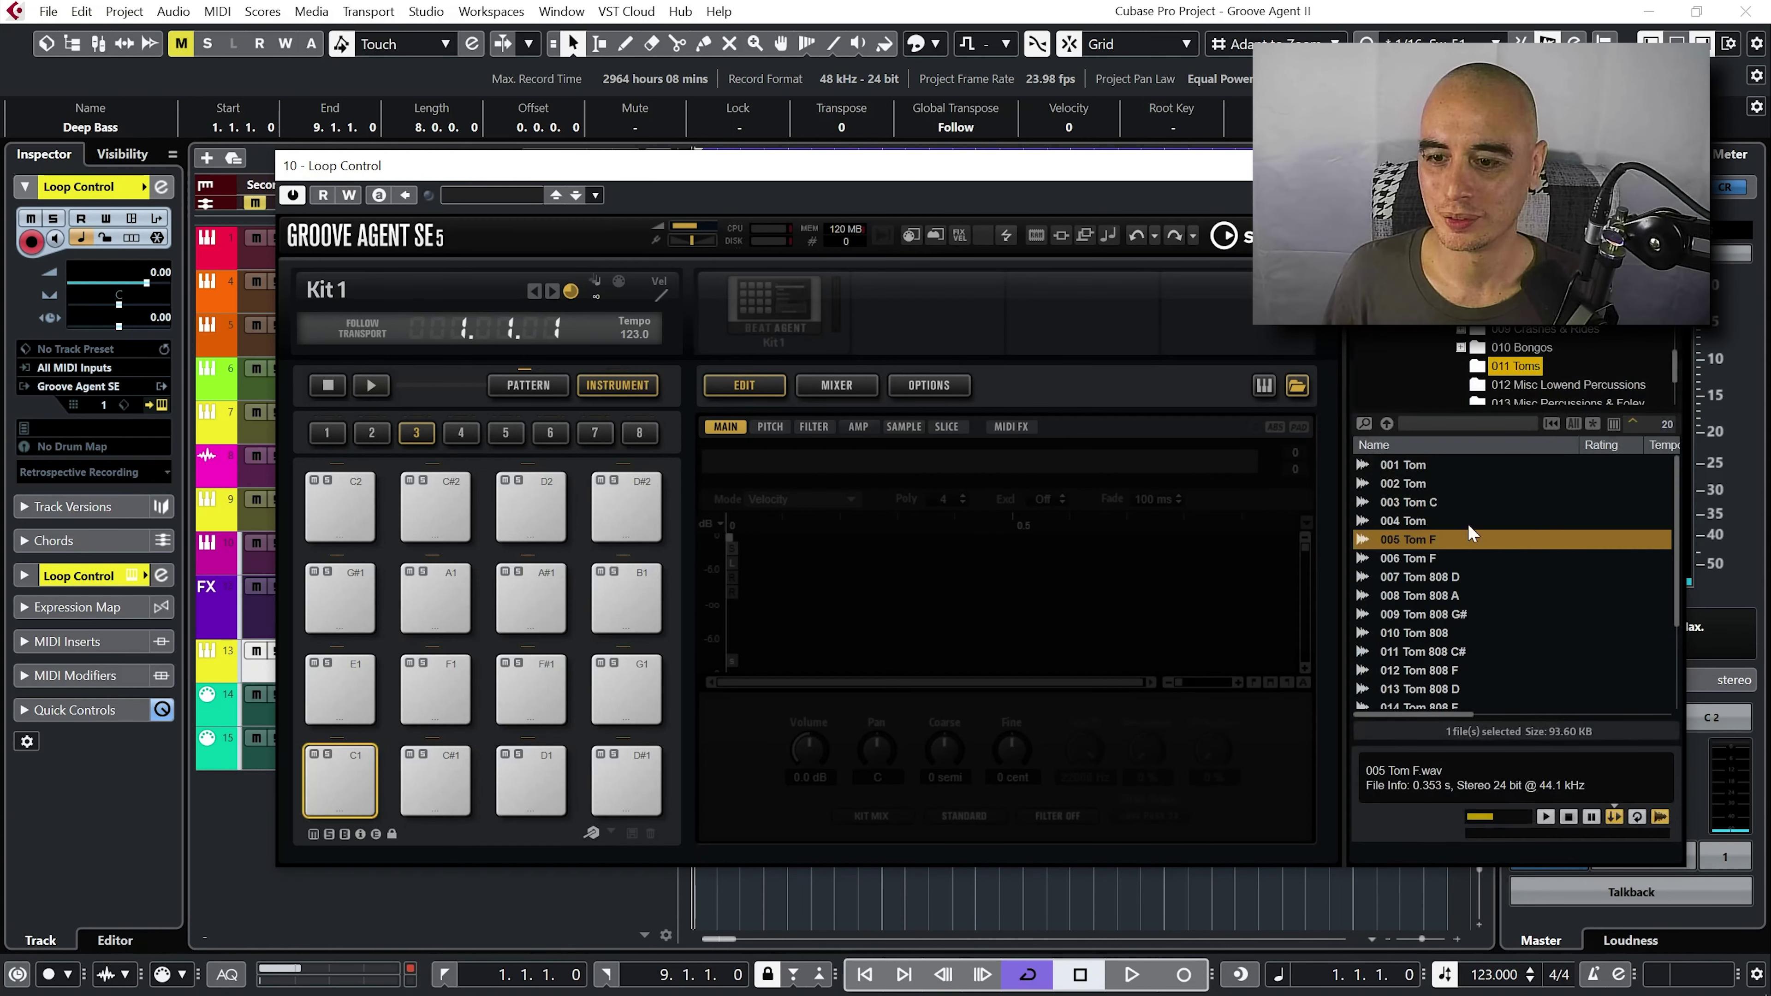
pyautogui.moveTo(1411, 536); pyautogui.dragTo(339, 780)
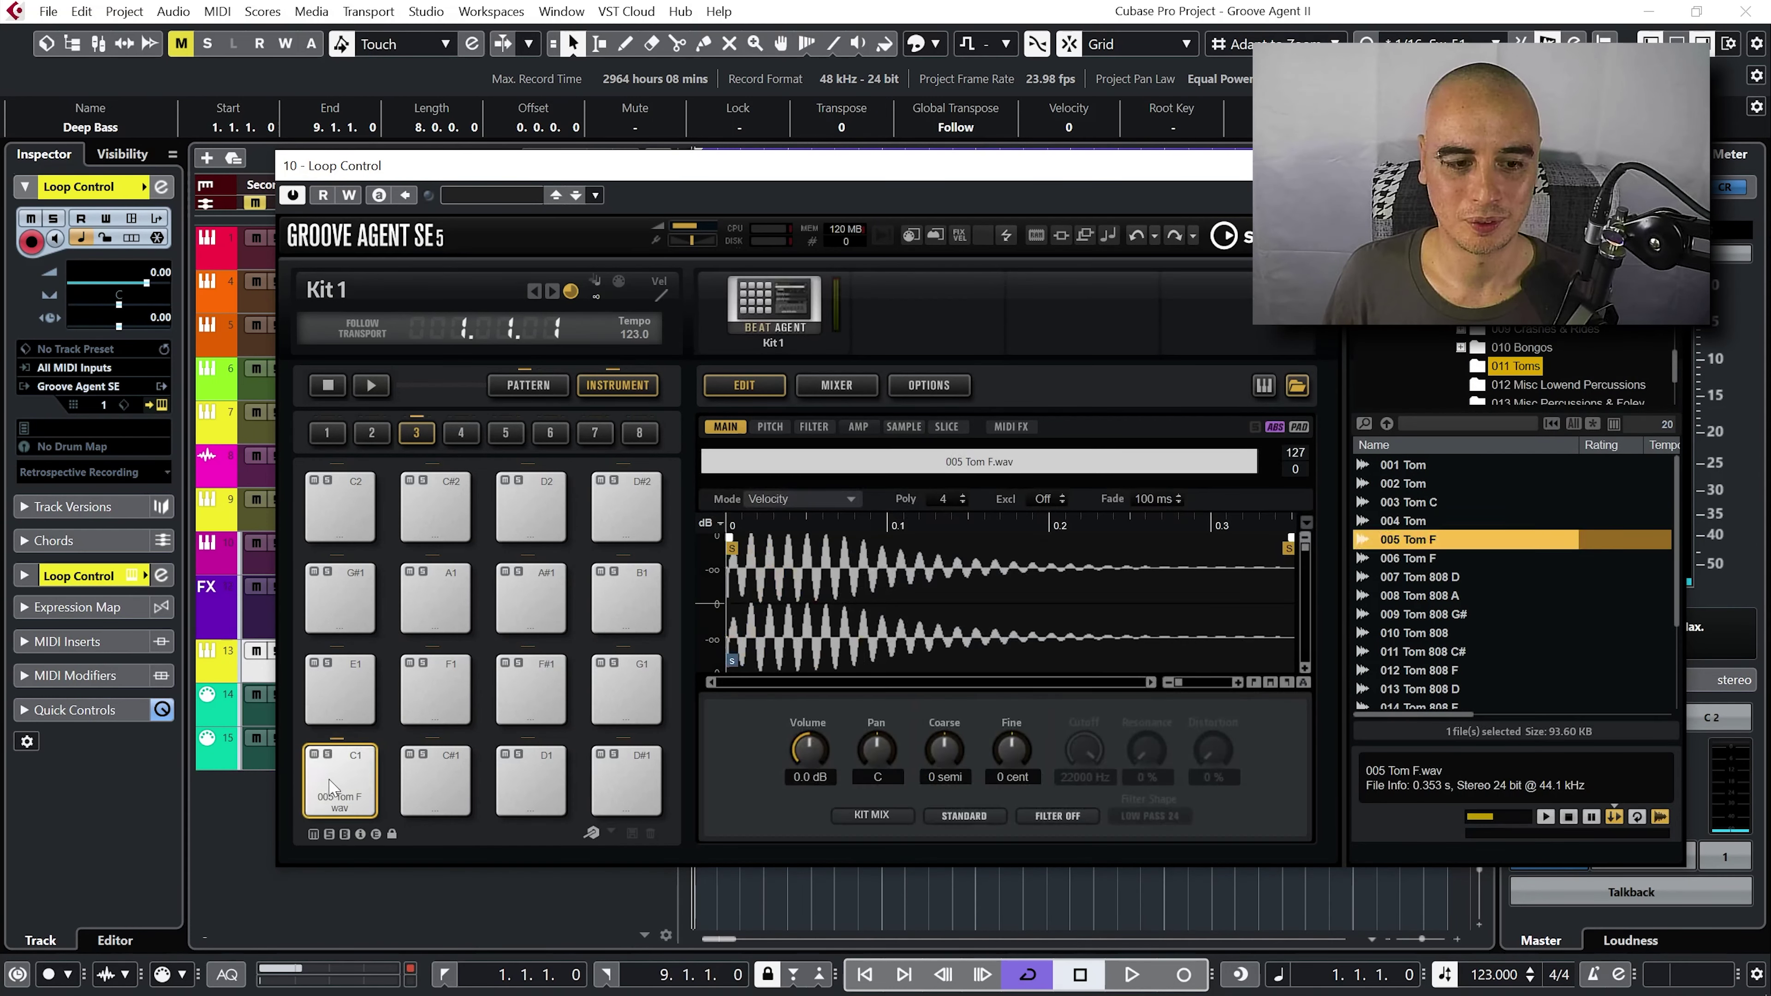
pyautogui.moveTo(809, 741); pyautogui.dragTo(809, 925)
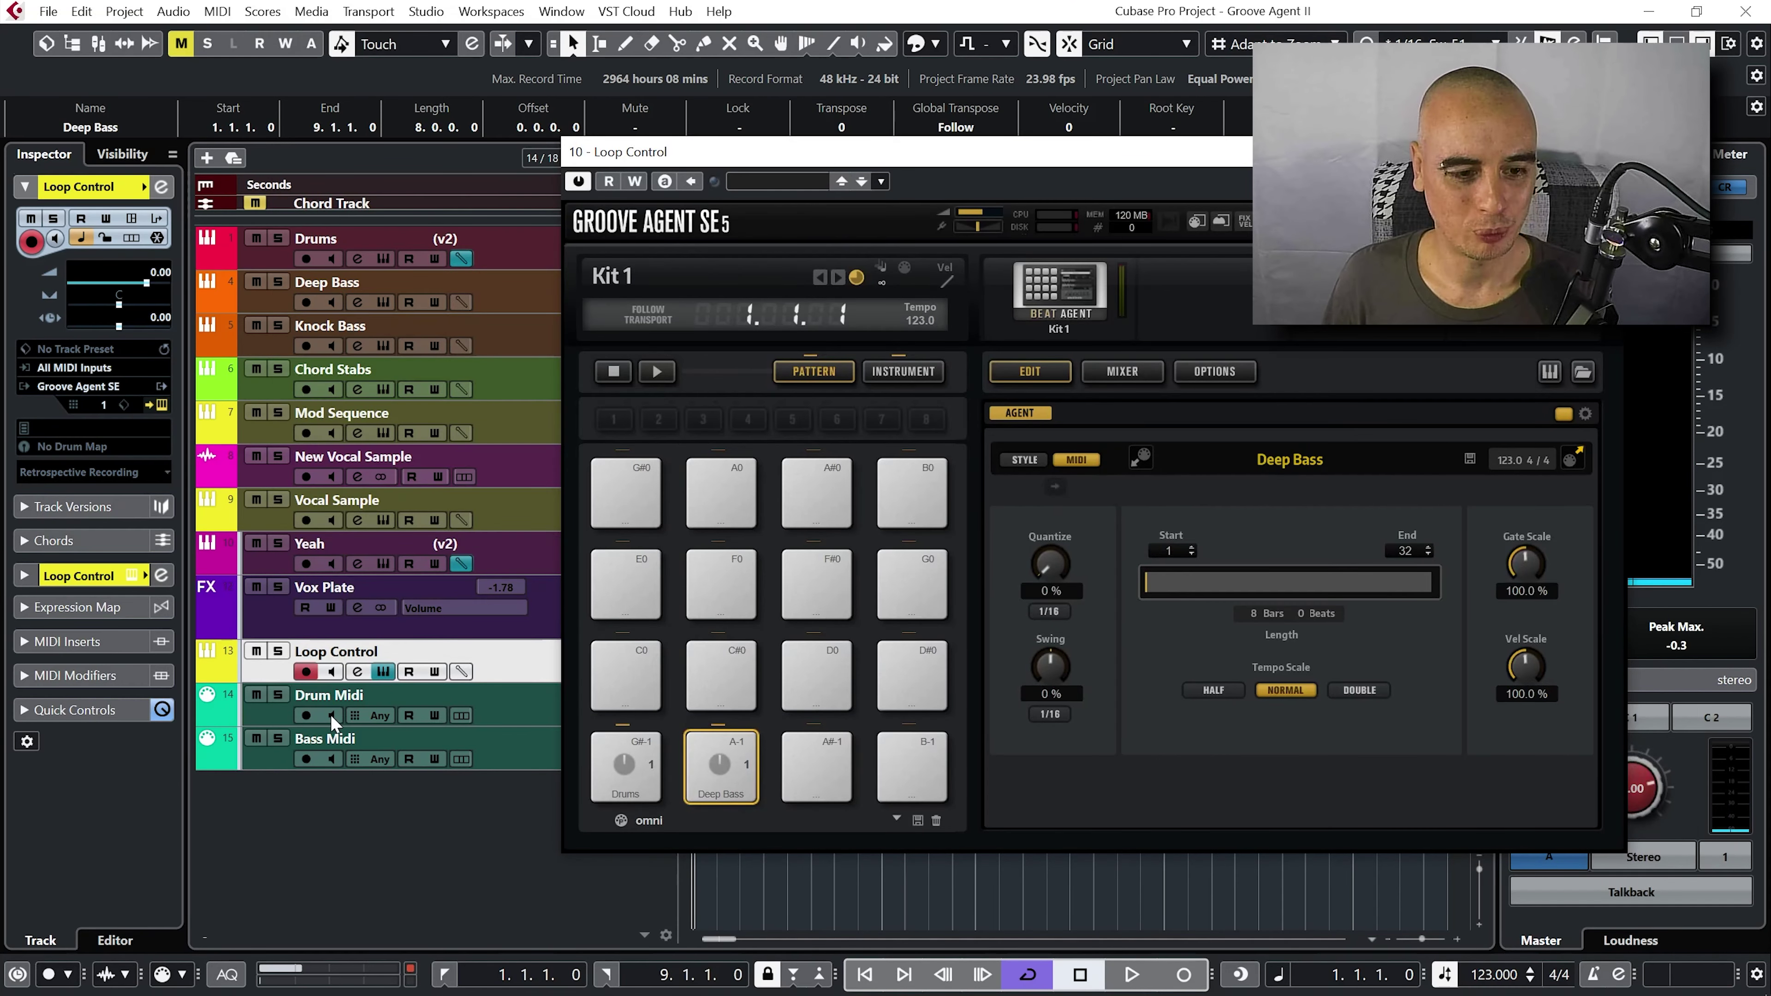
# - Enable monitoring on the Drum Midi and Bass Midi tracks and close the Loop Control instrument
pyautogui.click(332, 759)
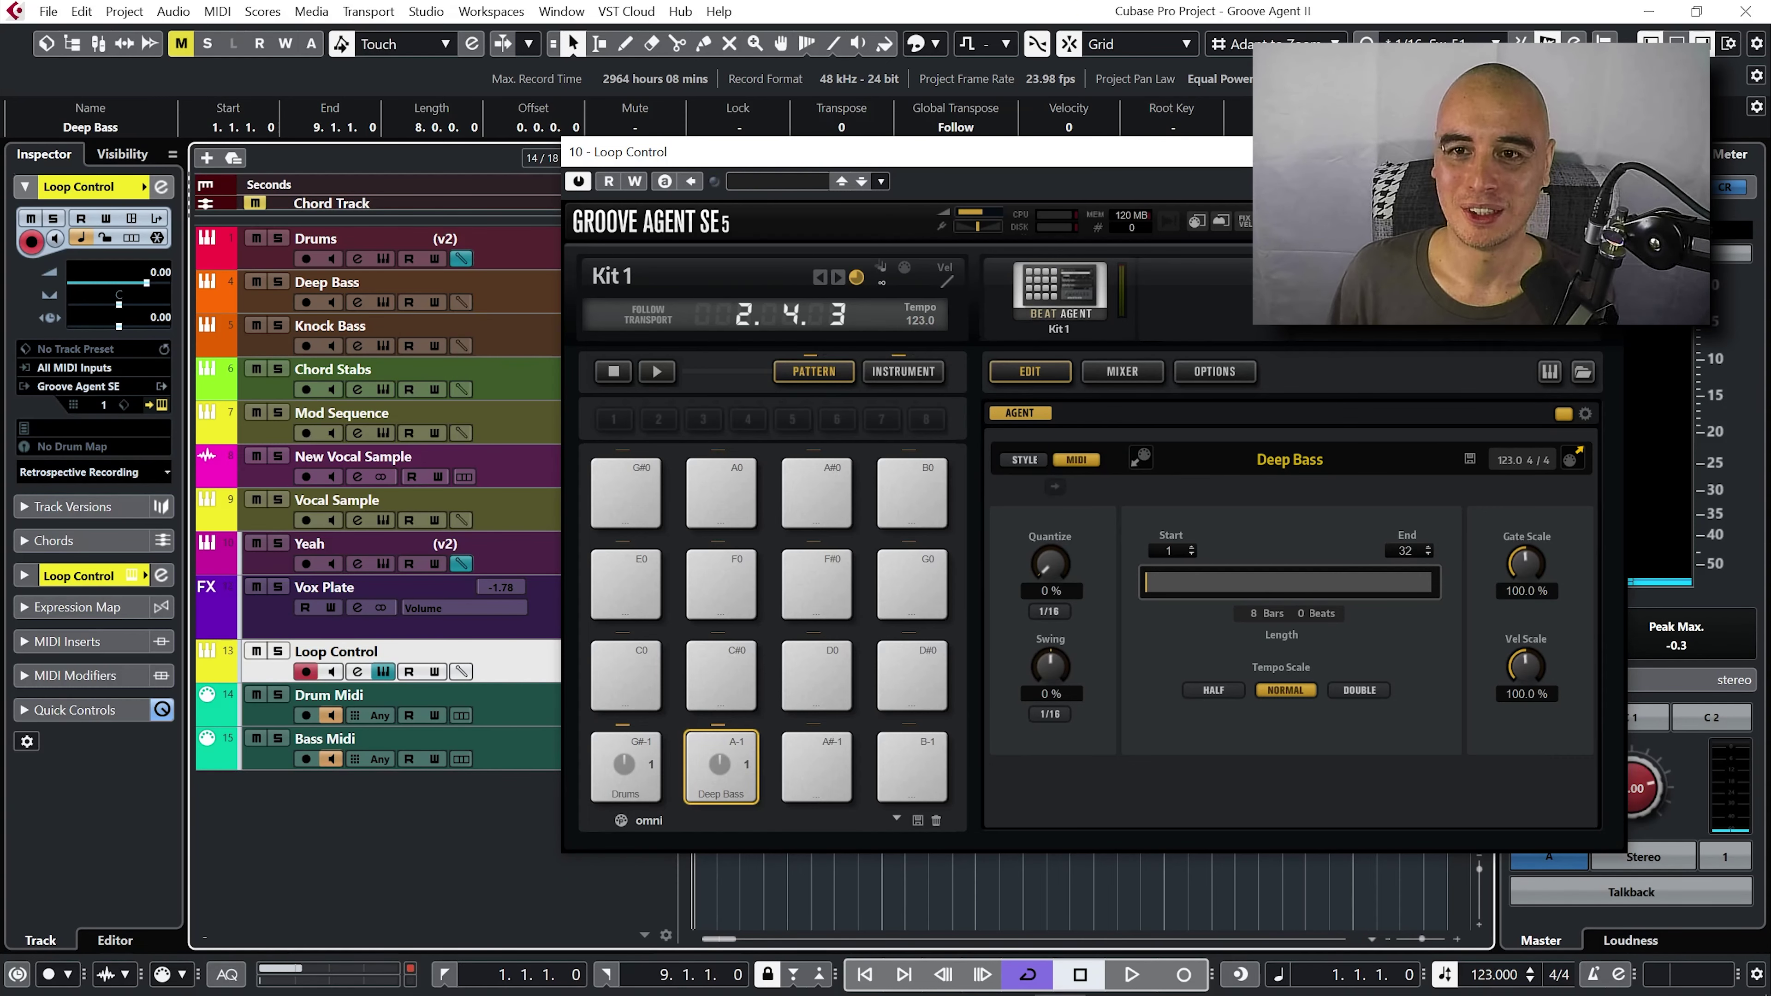
pyautogui.click(1615, 151)
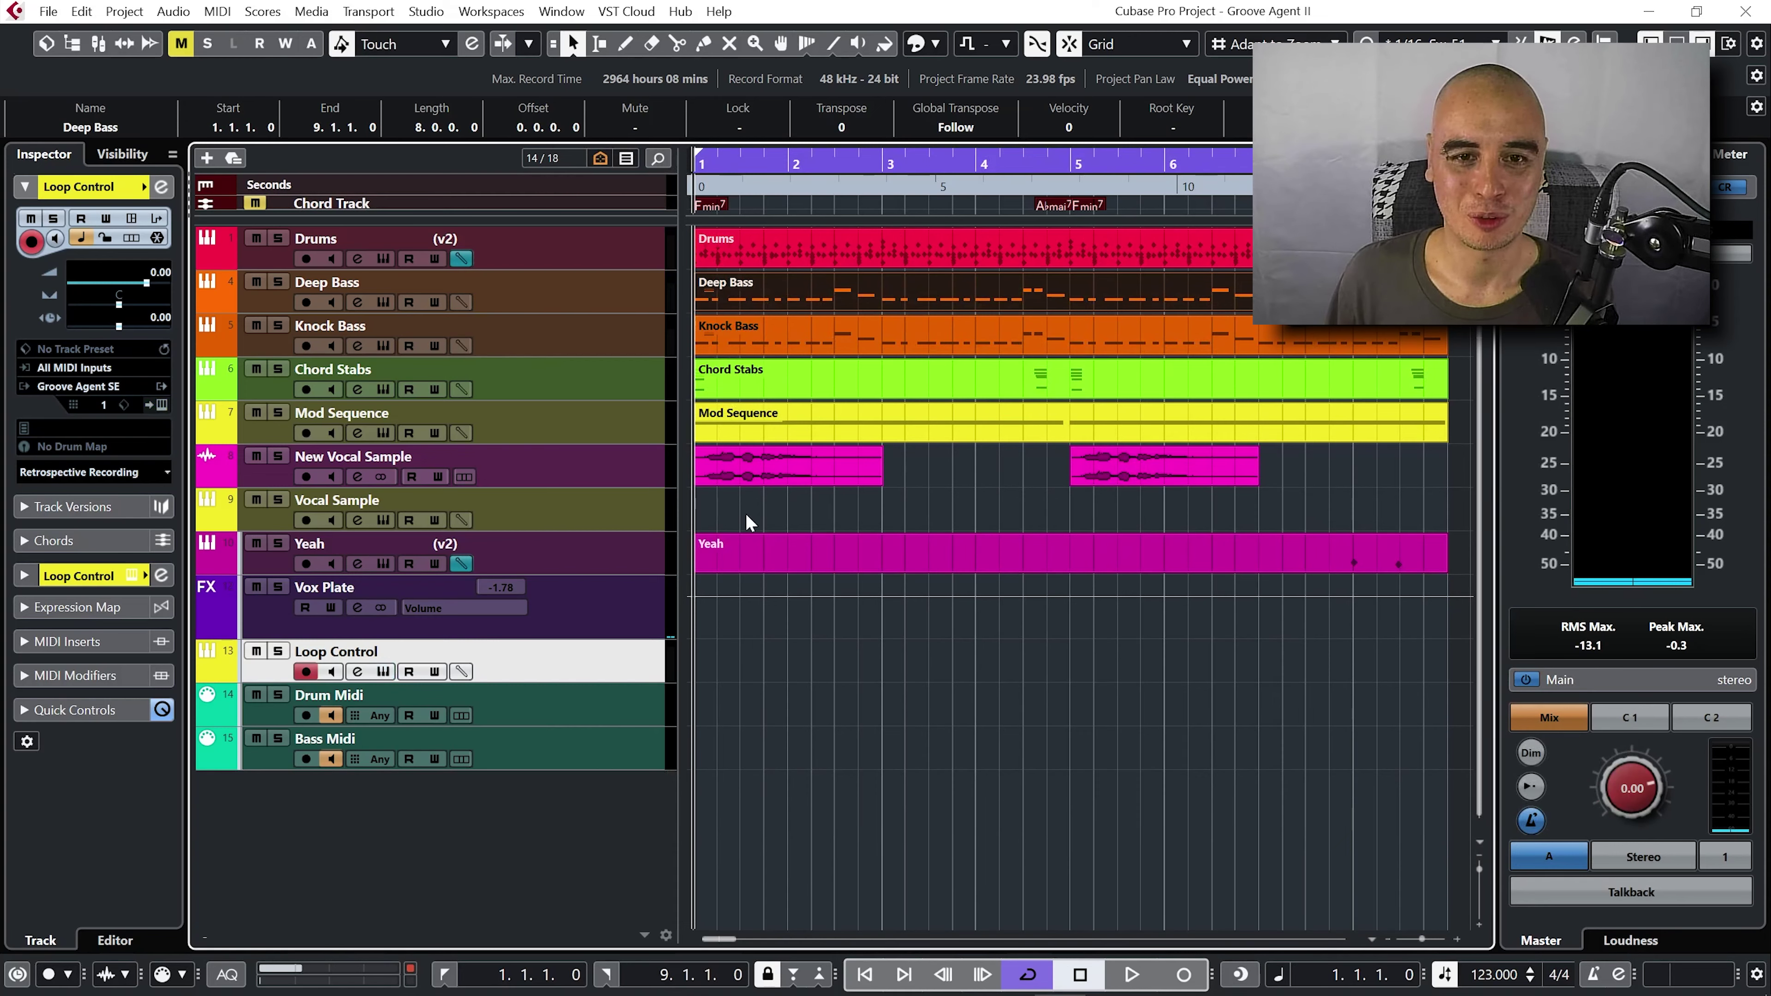
# - Open the Drums clip in an enlarged drum editor, check which pitches its notes use, and close the editor
pyautogui.click(788, 746)
pyautogui.doubleClick(765, 244)
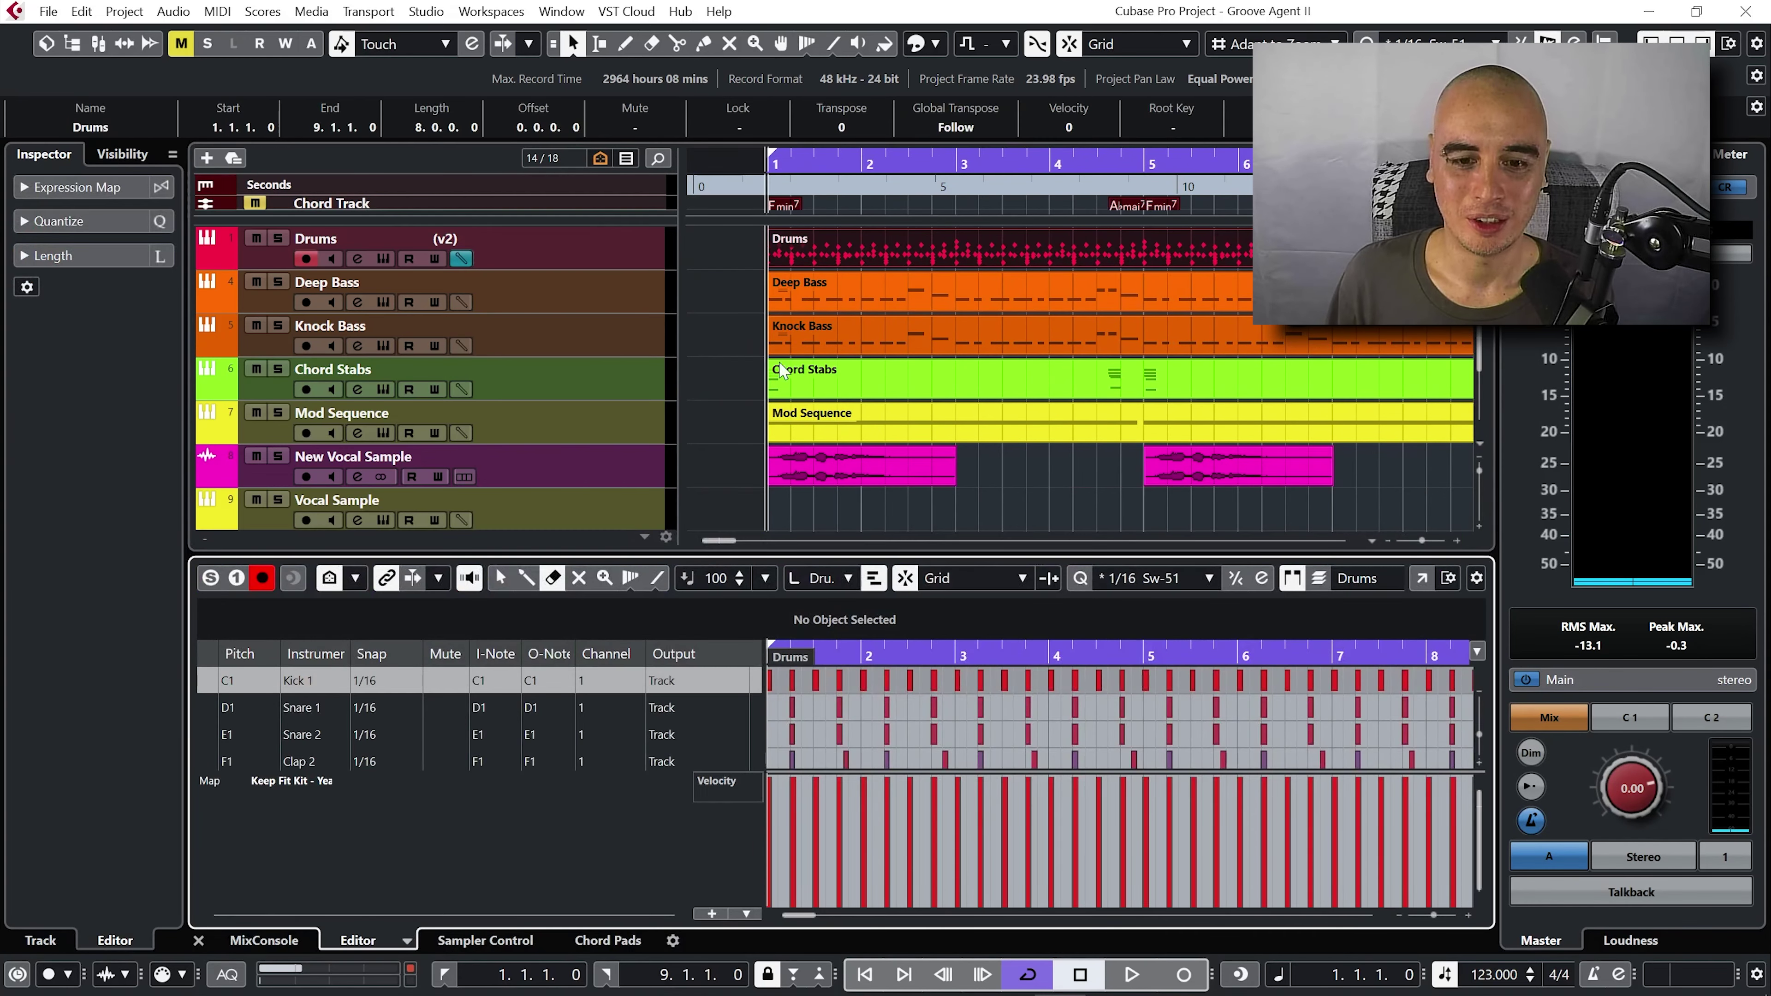
pyautogui.moveTo(1074, 553); pyautogui.dragTo(1145, 205)
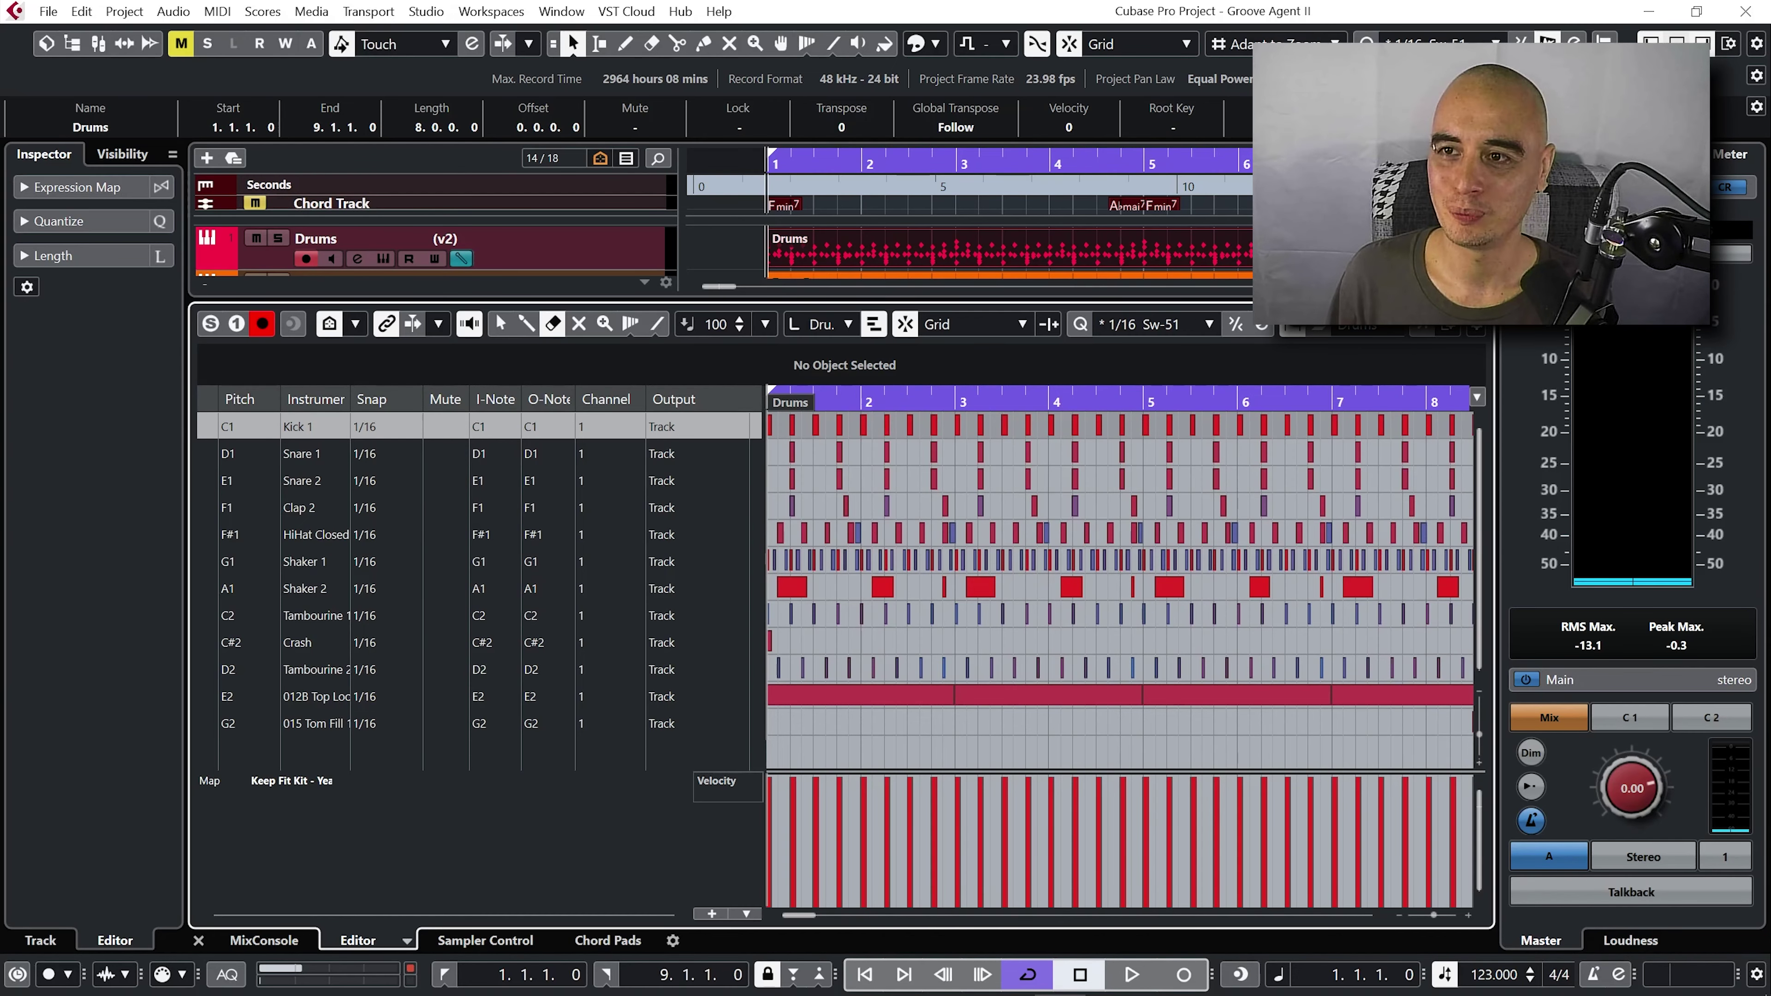
pyautogui.hotkey('ctrl', 'e')
# - Transpose all notes in the Deep Bass clip up two octaves
pyautogui.click(907, 310)
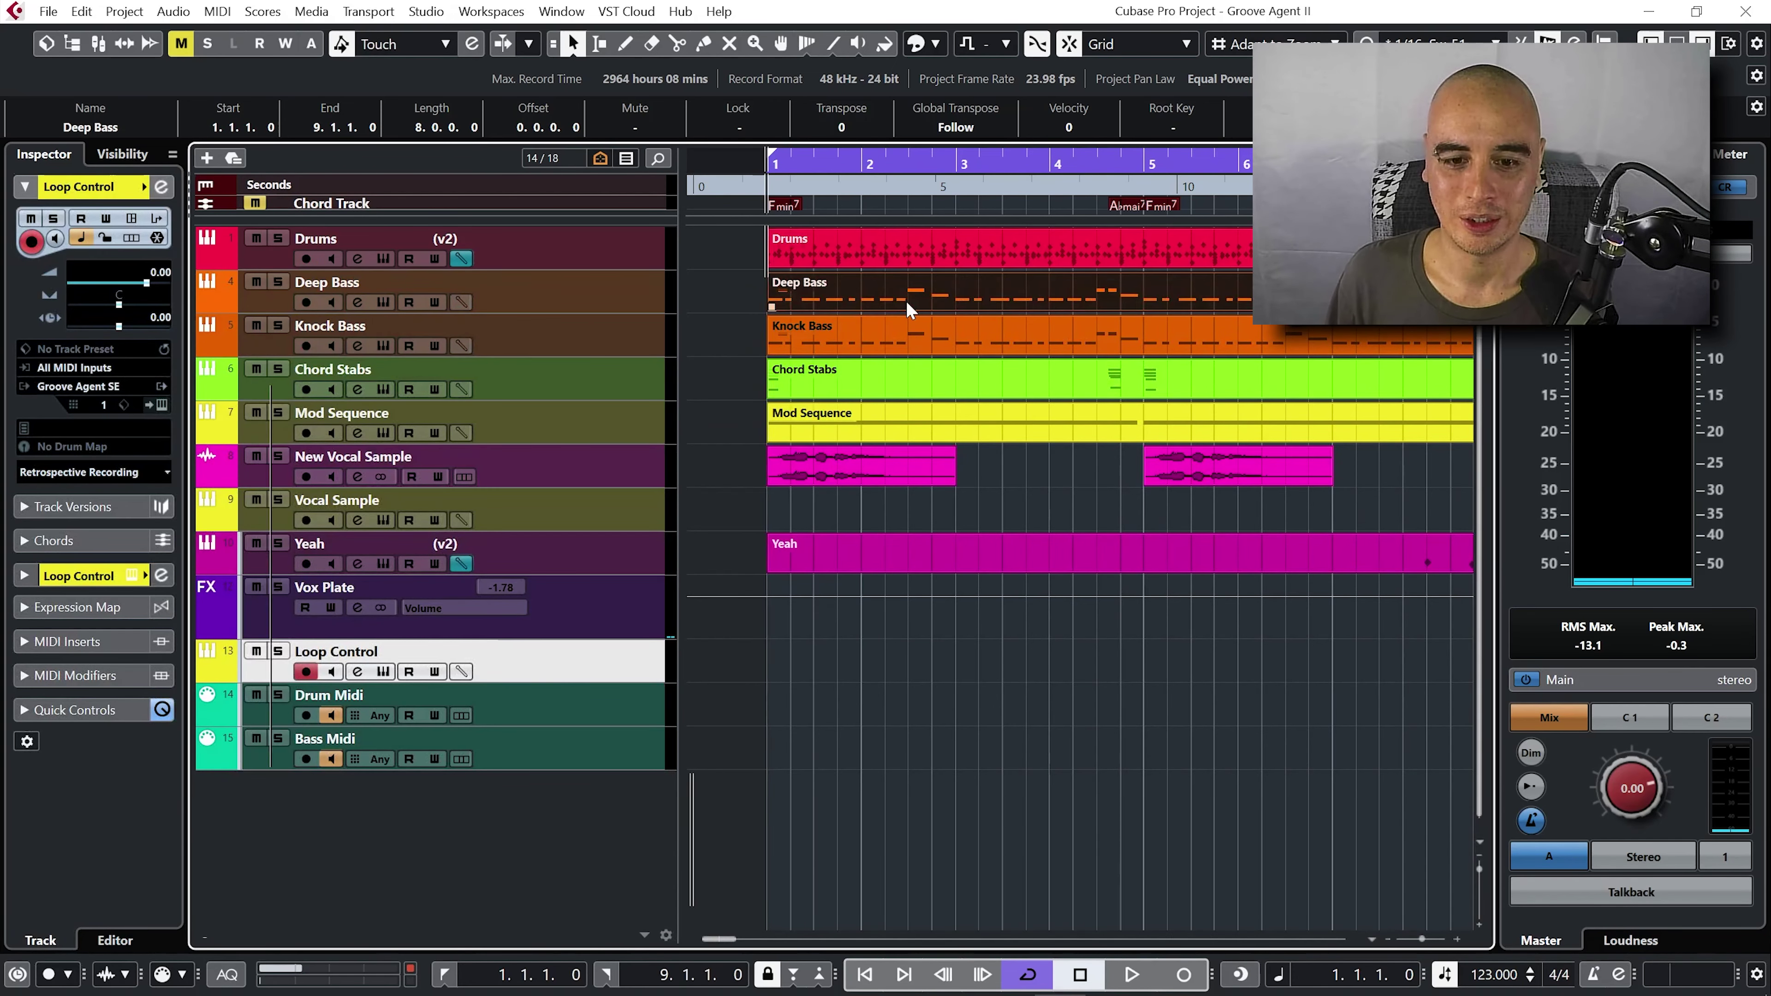
pyautogui.hotkey('ctrl', 'e')
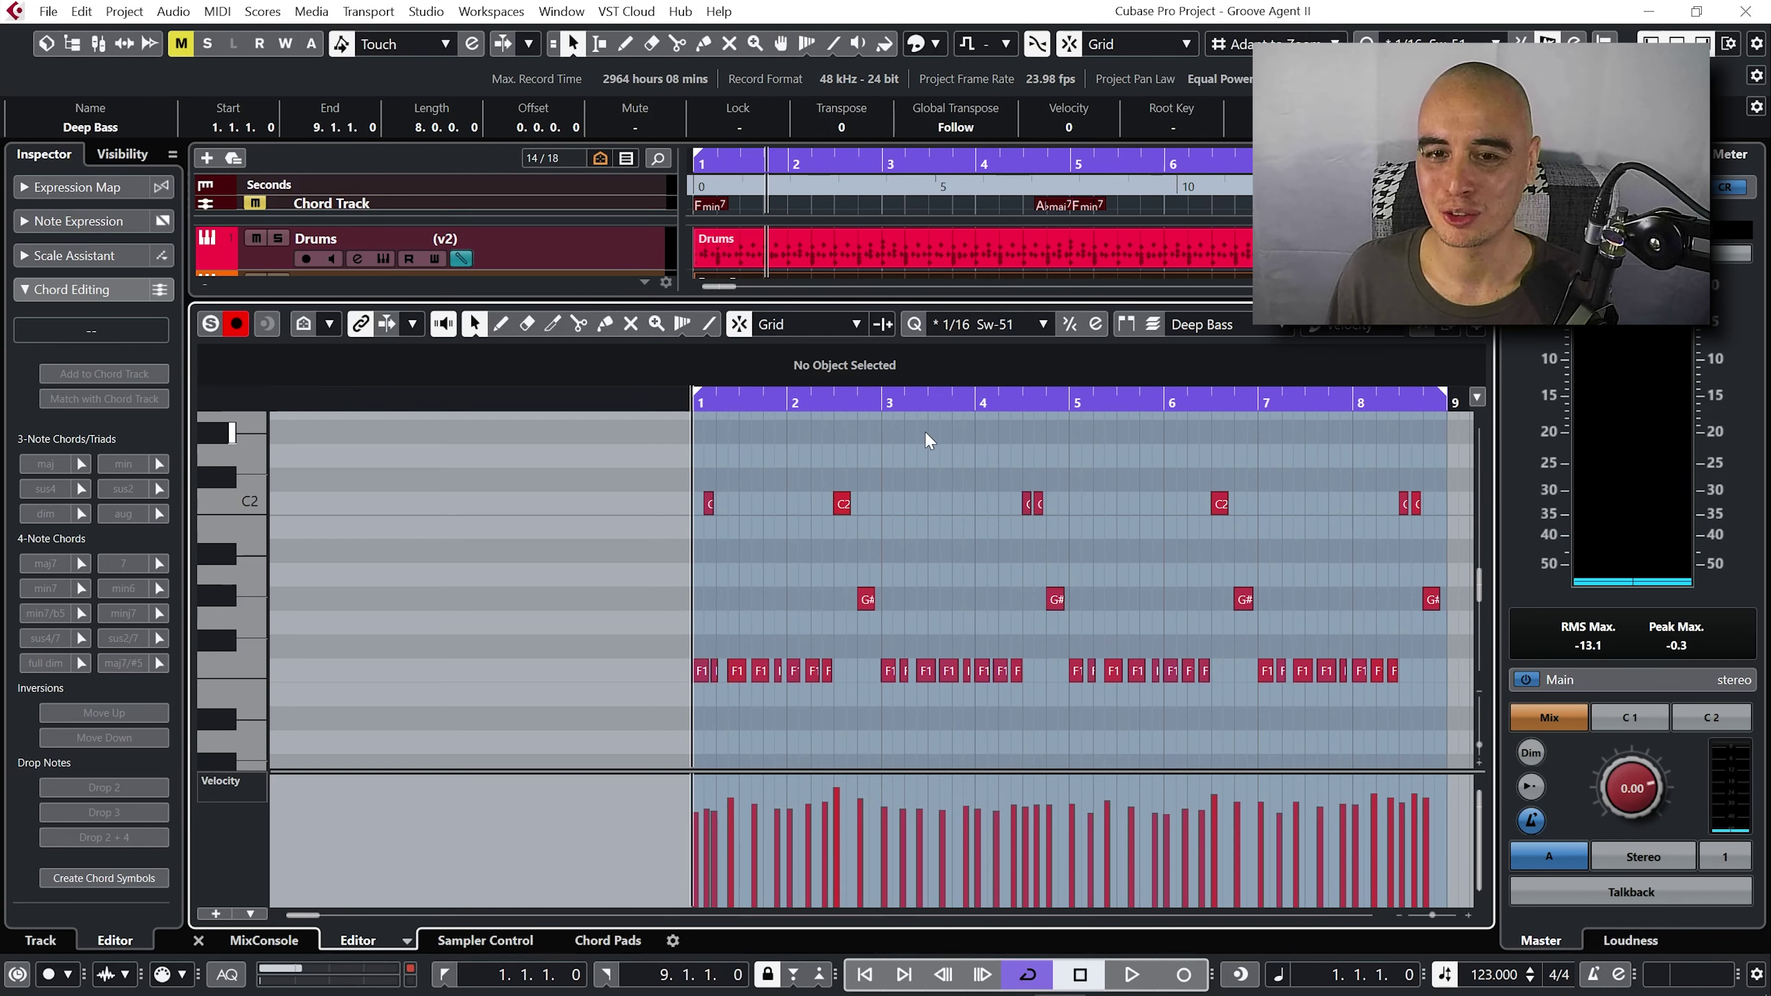
pyautogui.moveTo(678, 438); pyautogui.dragTo(1449, 704)
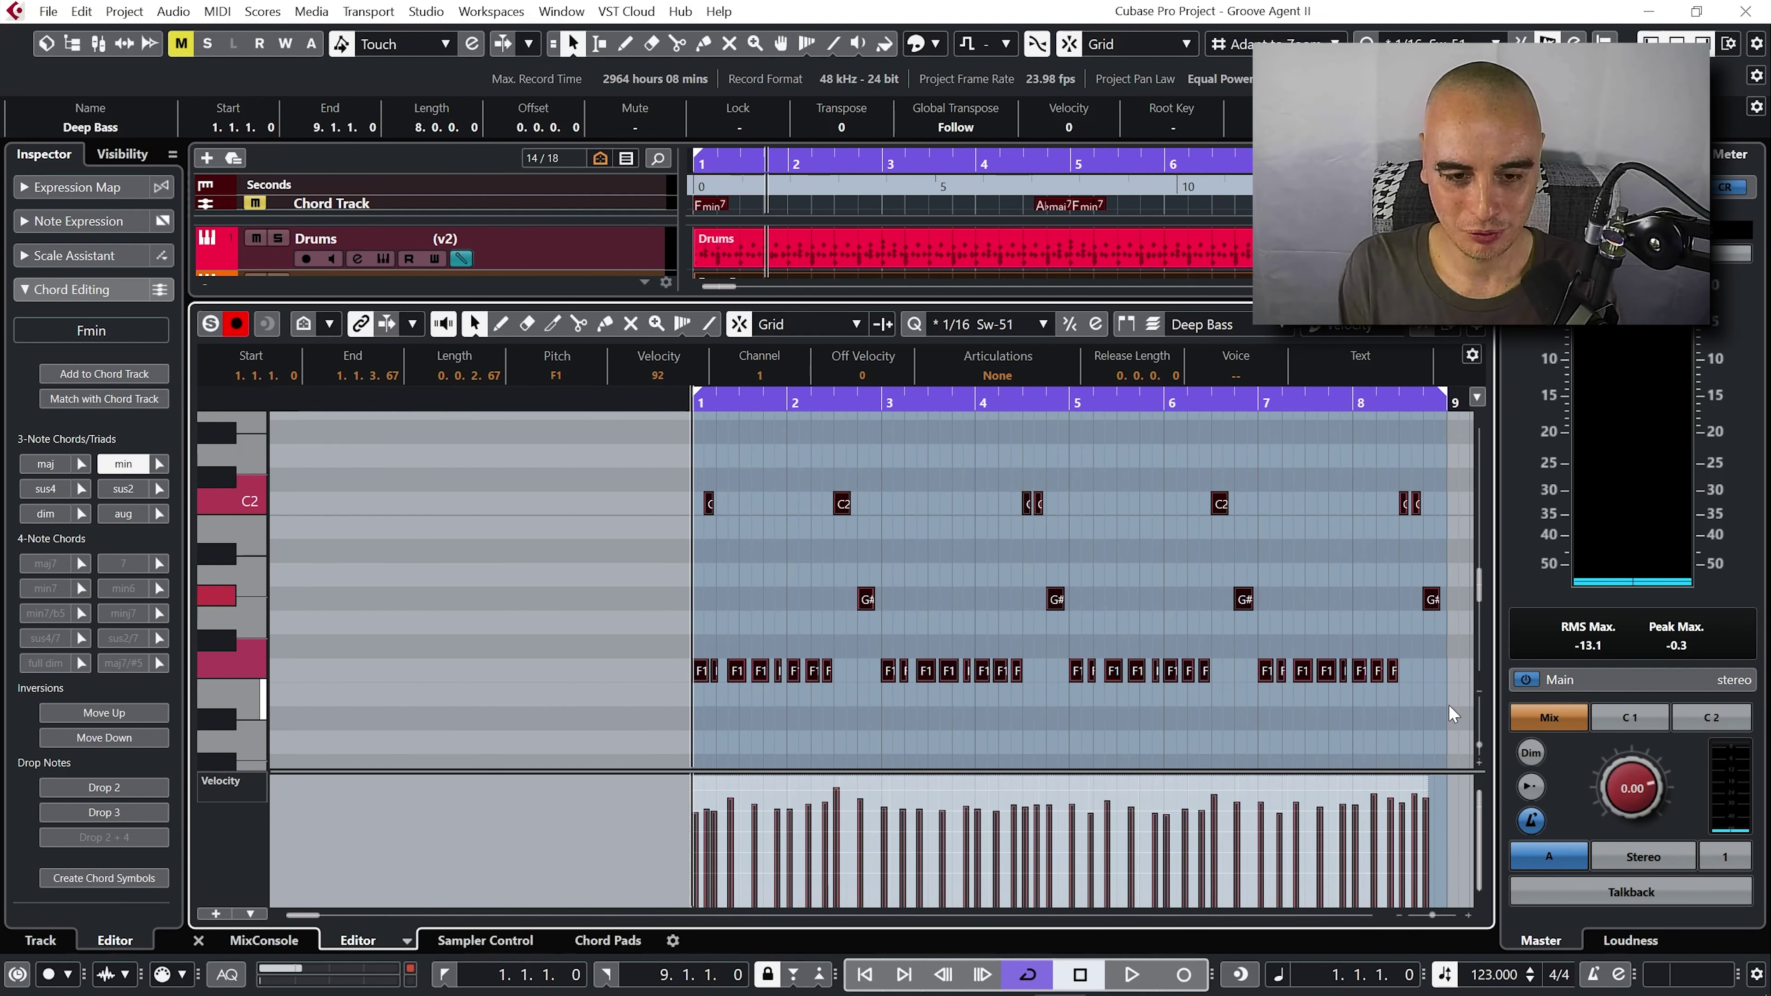
pyautogui.hotkey('shift', 'Up')
pyautogui.hotkey('shift', 'Up')
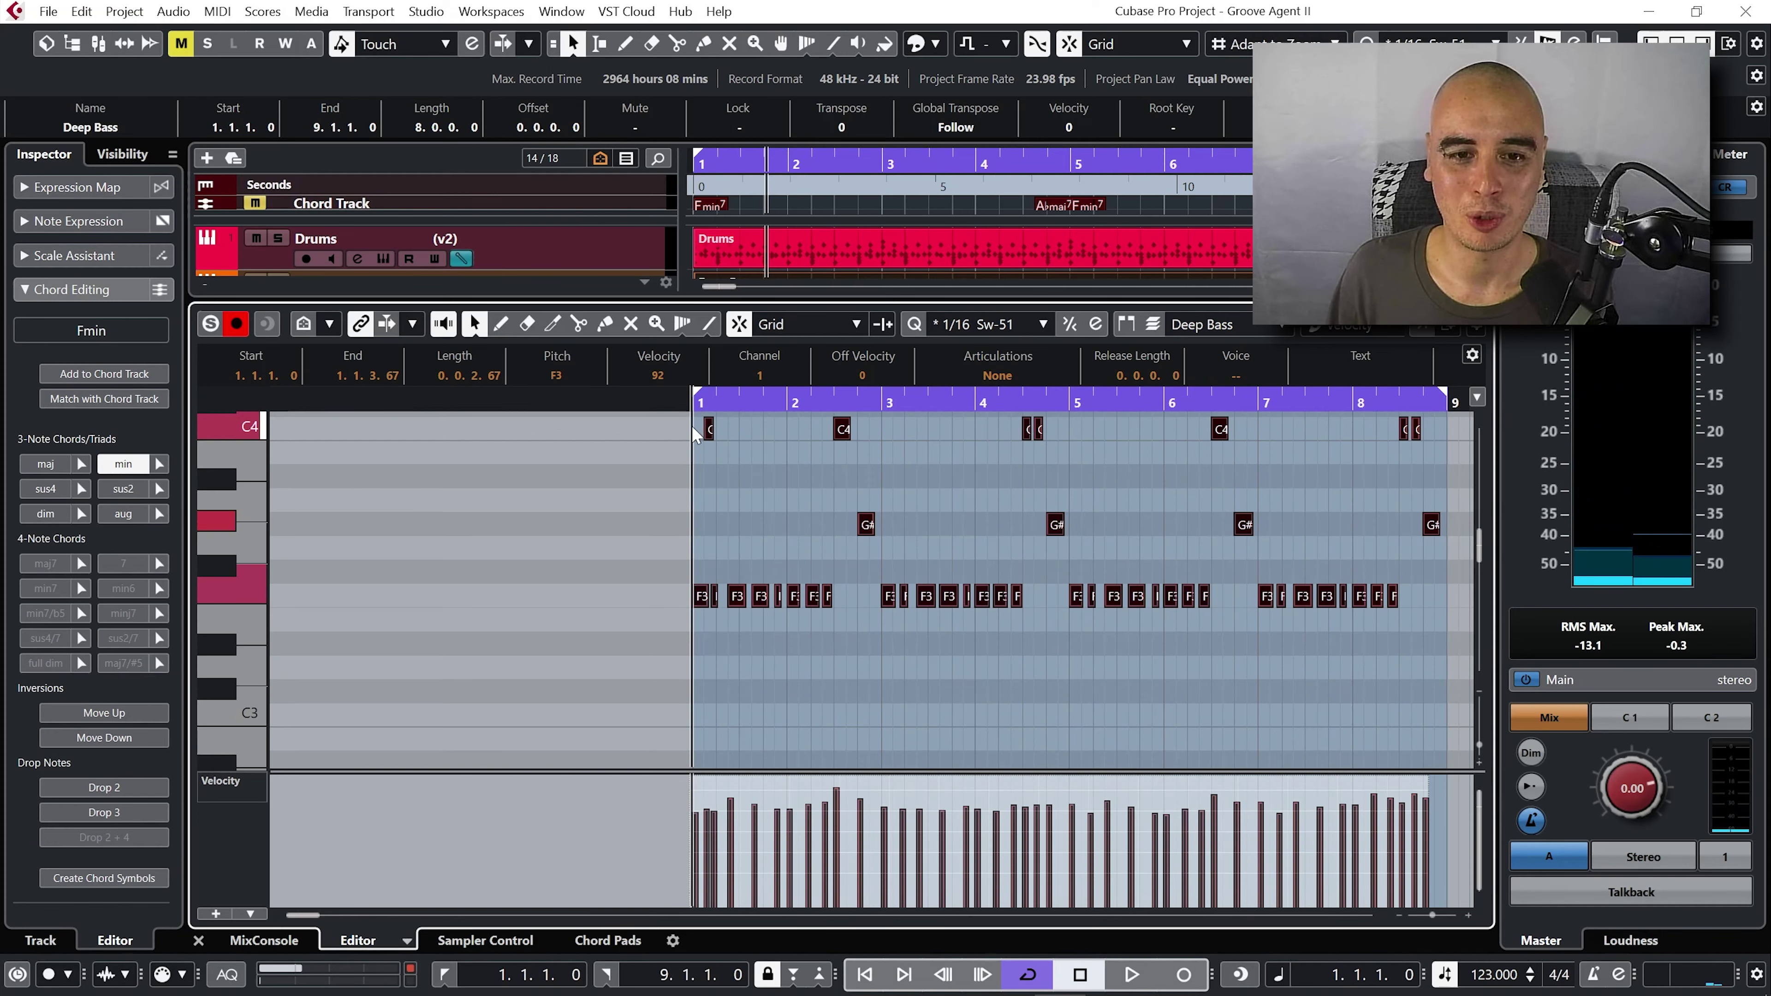
# - Open the Loop Control instrument and replace pattern pad A-1's content with the transposed Deep Bass clip
pyautogui.click(1677, 44)
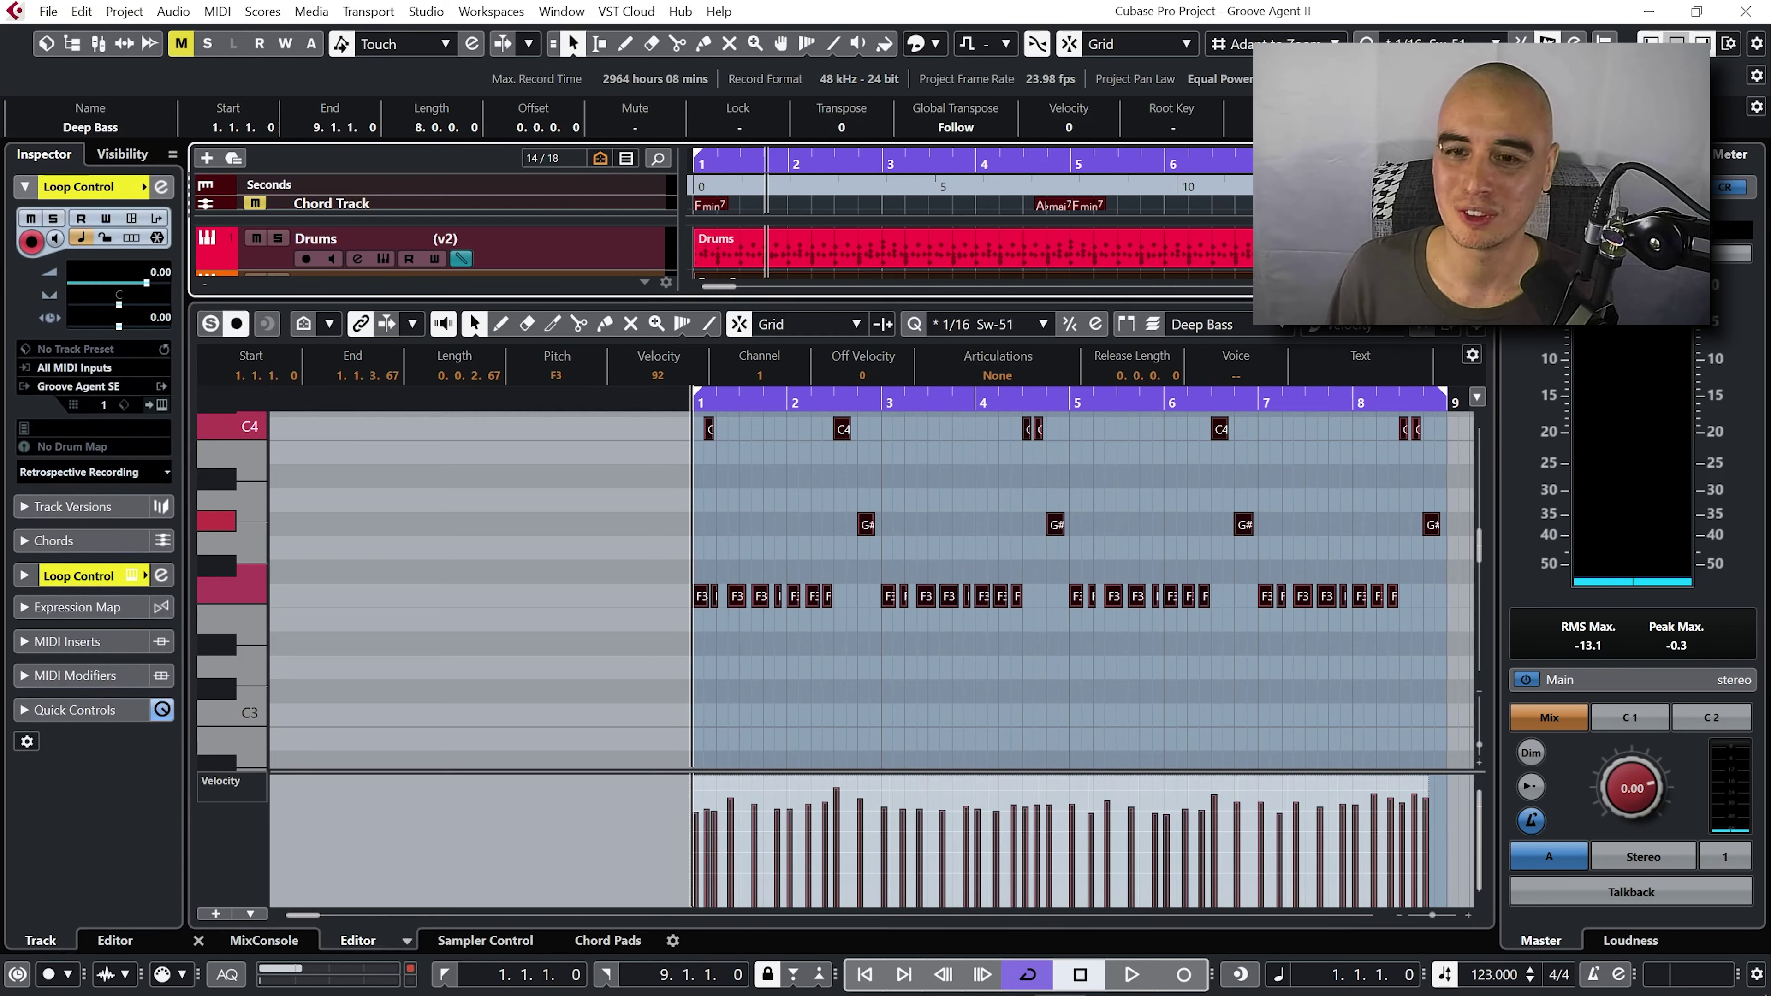
pyautogui.moveTo(833, 180); pyautogui.dragTo(1212, 201)
pyautogui.moveTo(732, 292); pyautogui.dragTo(946, 585)
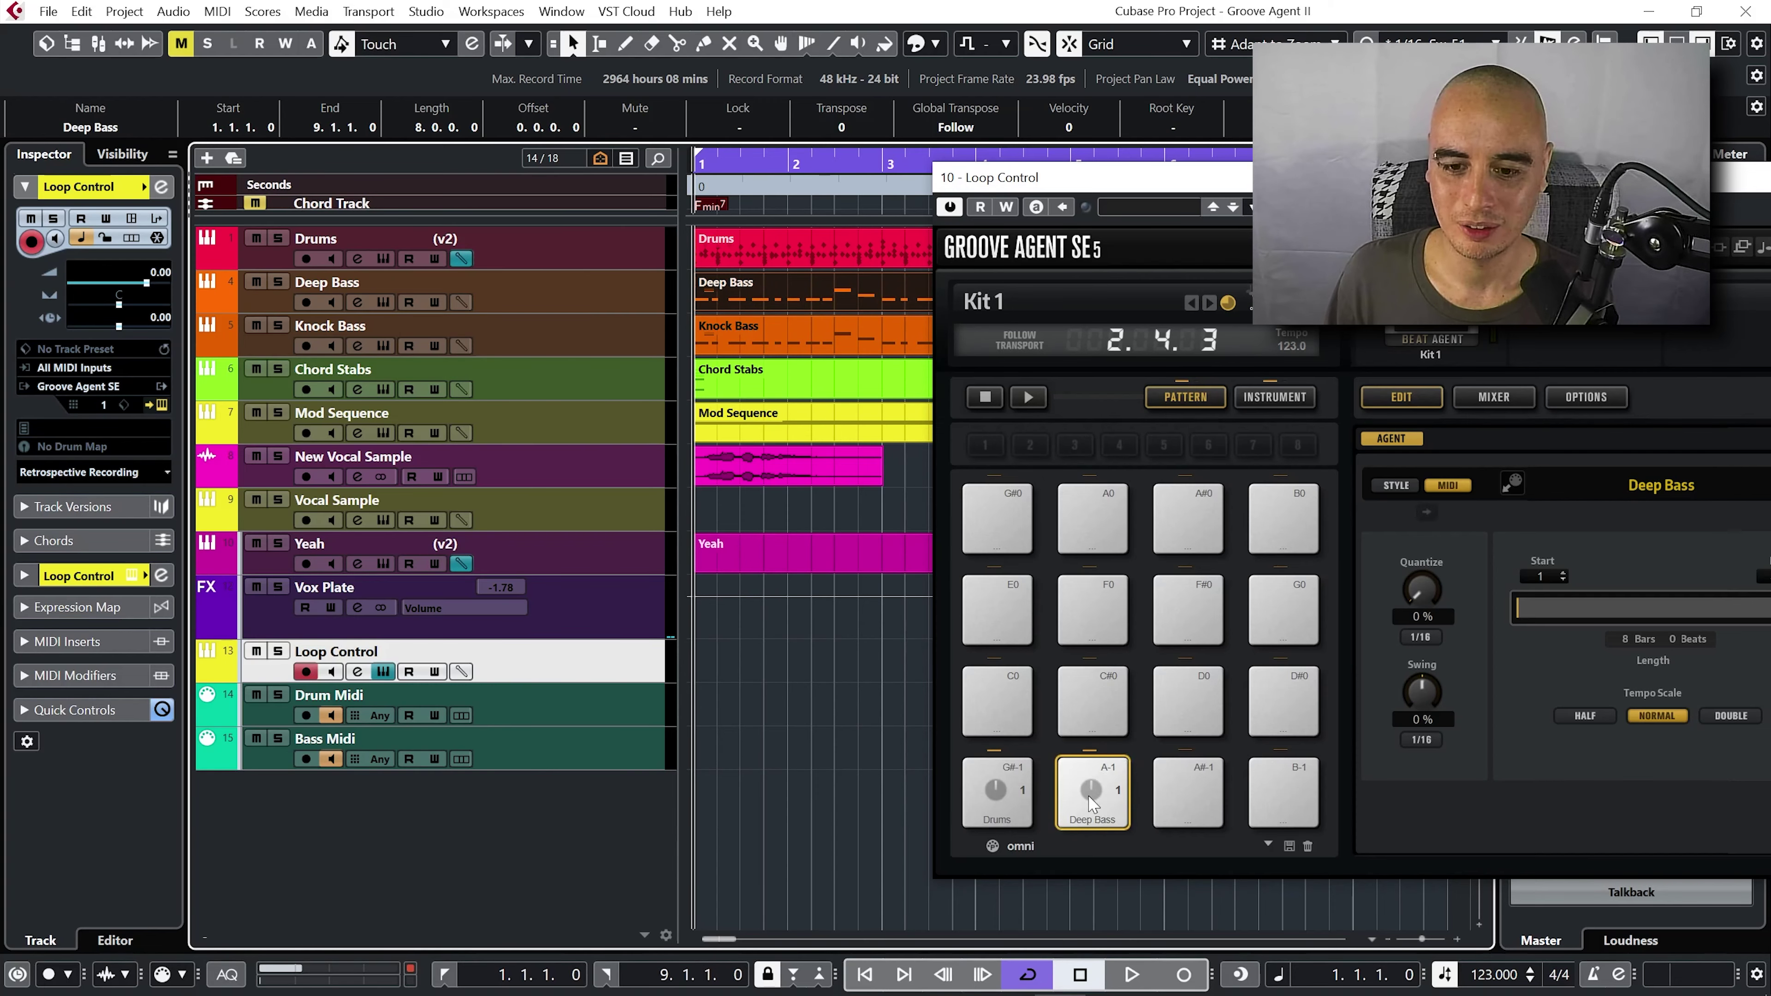
pyautogui.moveTo(1077, 185); pyautogui.dragTo(613, 187)
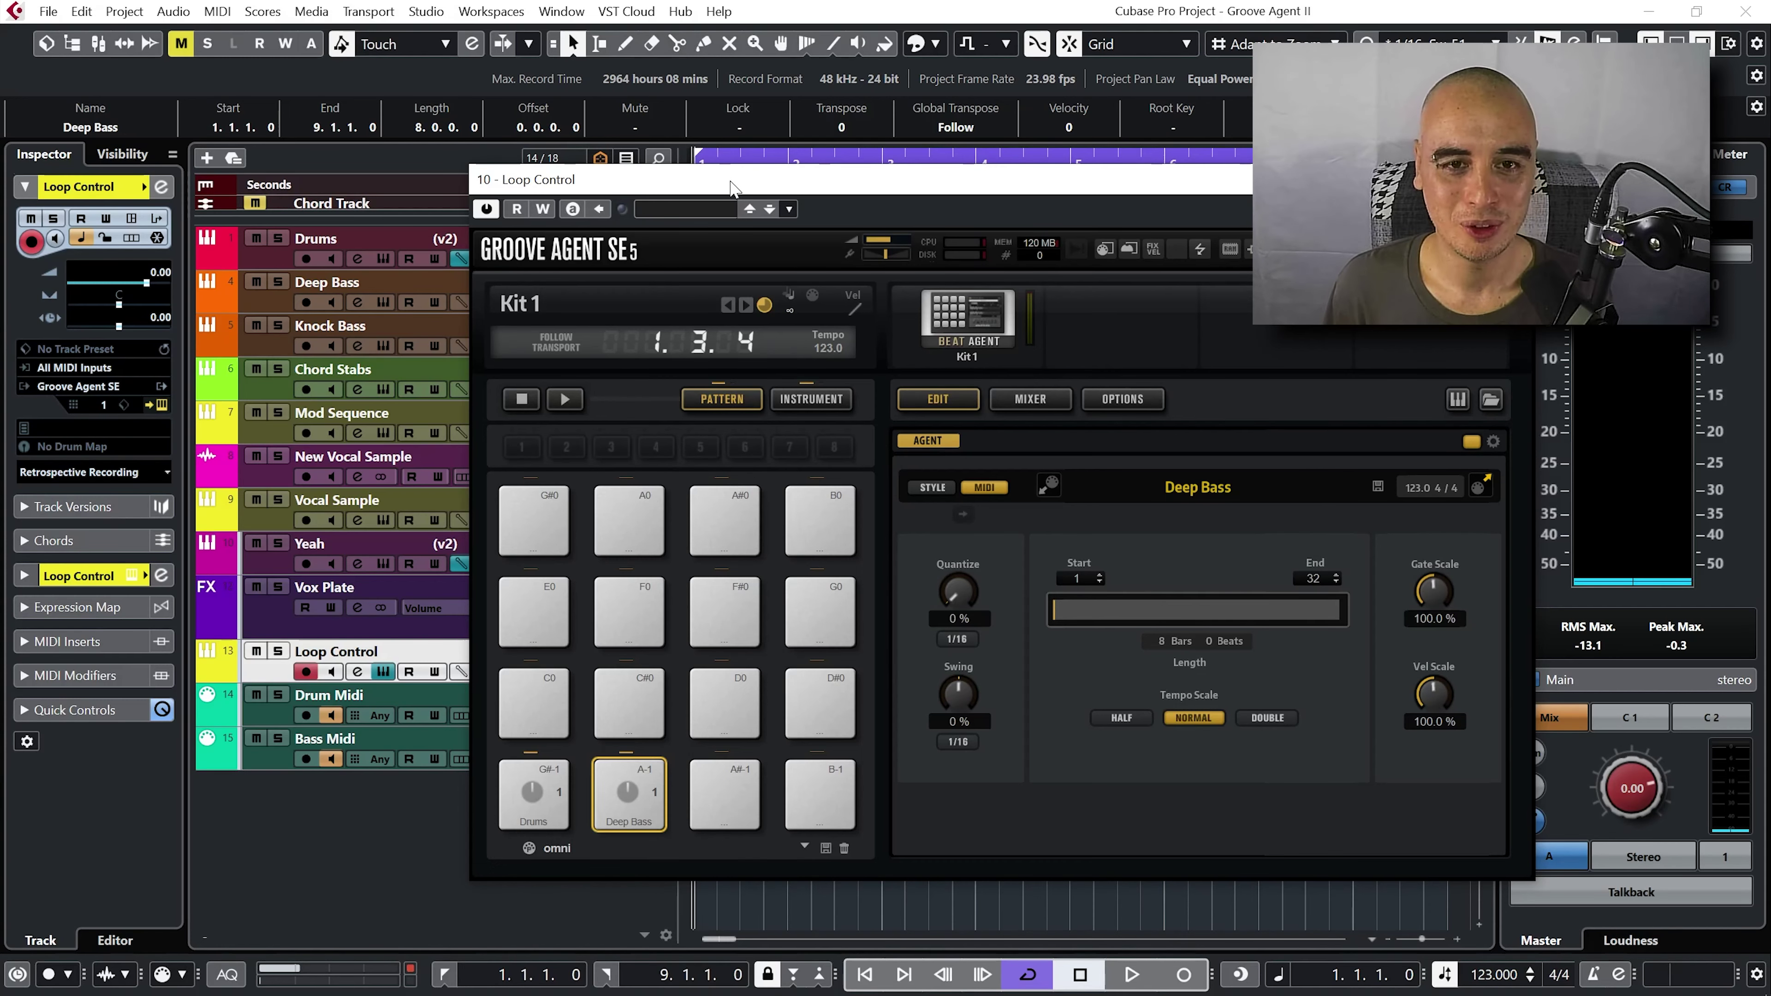
pyautogui.moveTo(731, 180); pyautogui.dragTo(982, 174)
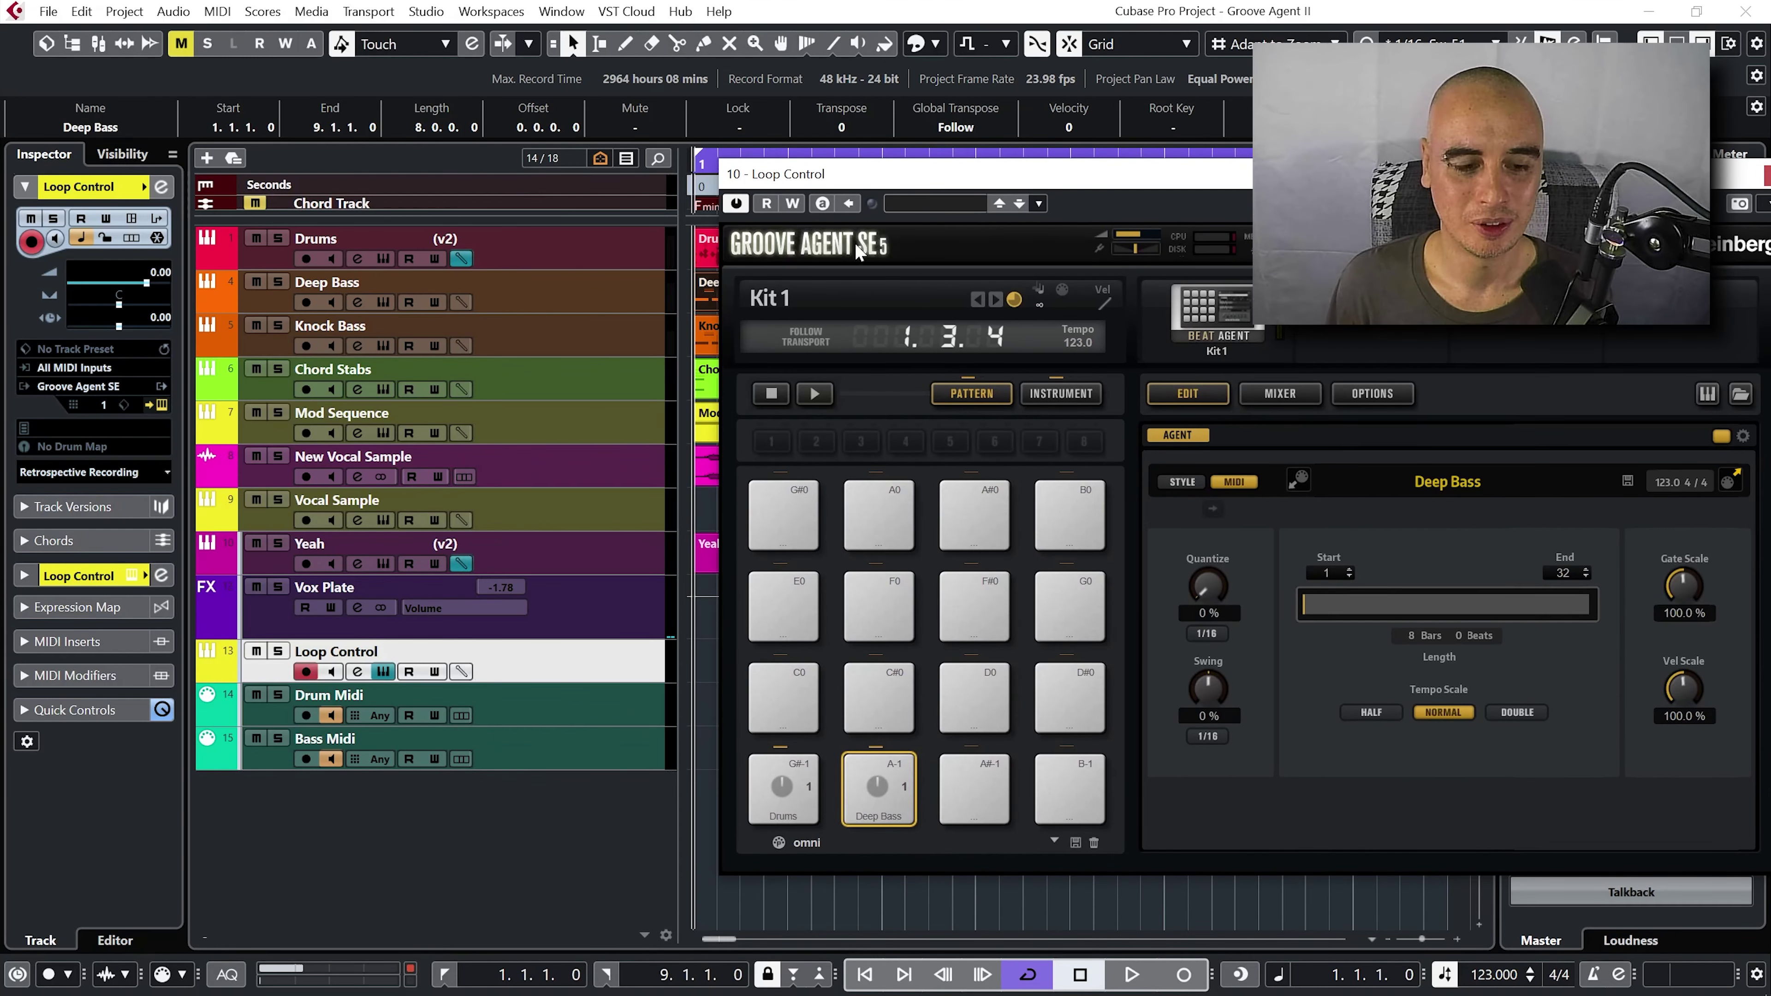
# - Set the Range 1 target in Bass Midi's MIDI modifiers to Note Filter
pyautogui.click(578, 749)
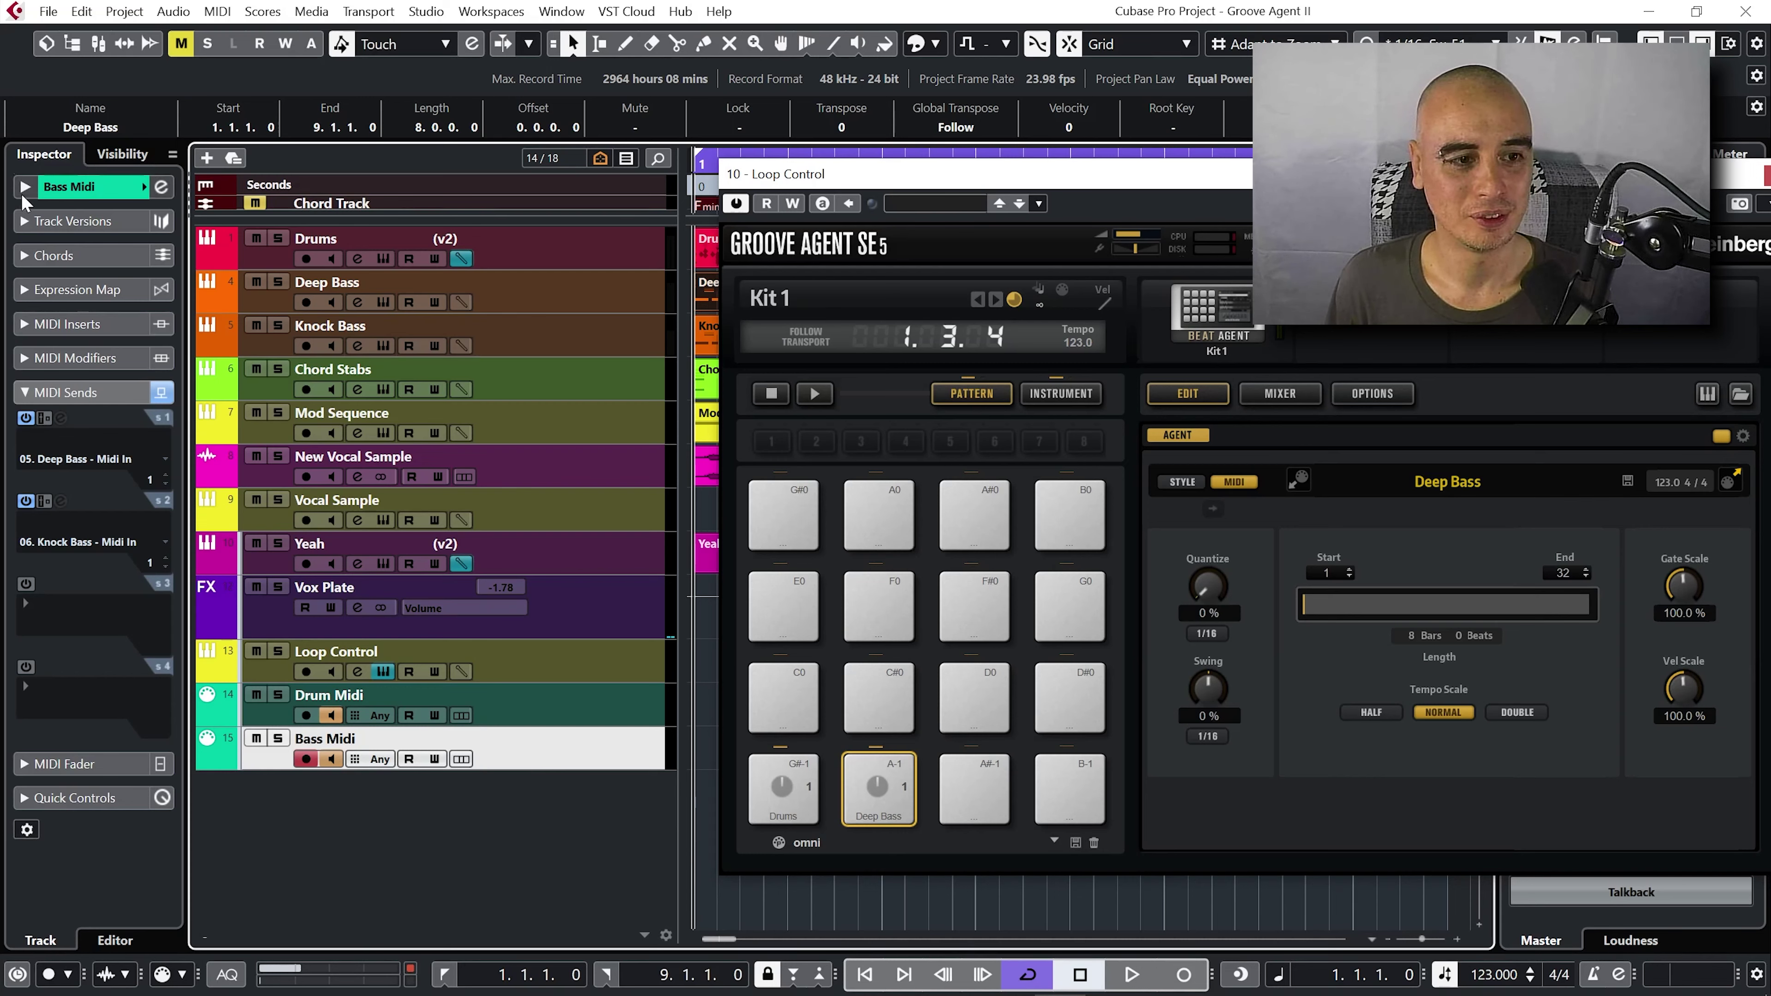
pyautogui.click(25, 357)
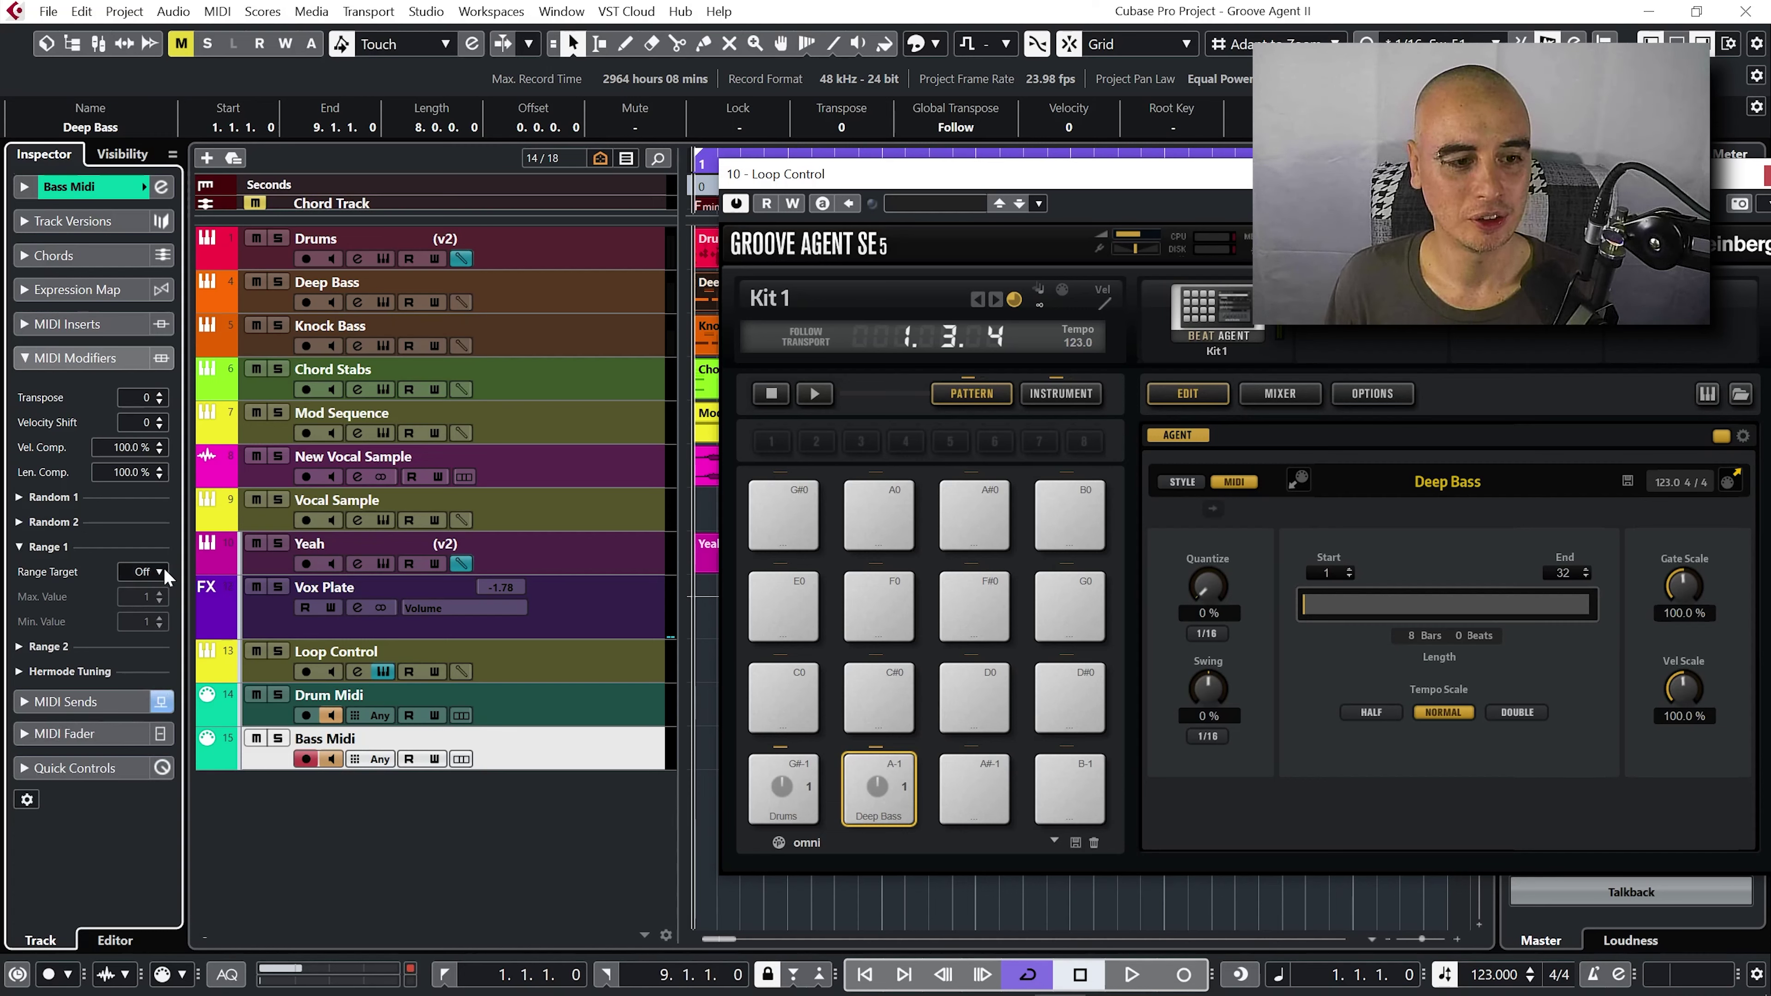
pyautogui.click(148, 574)
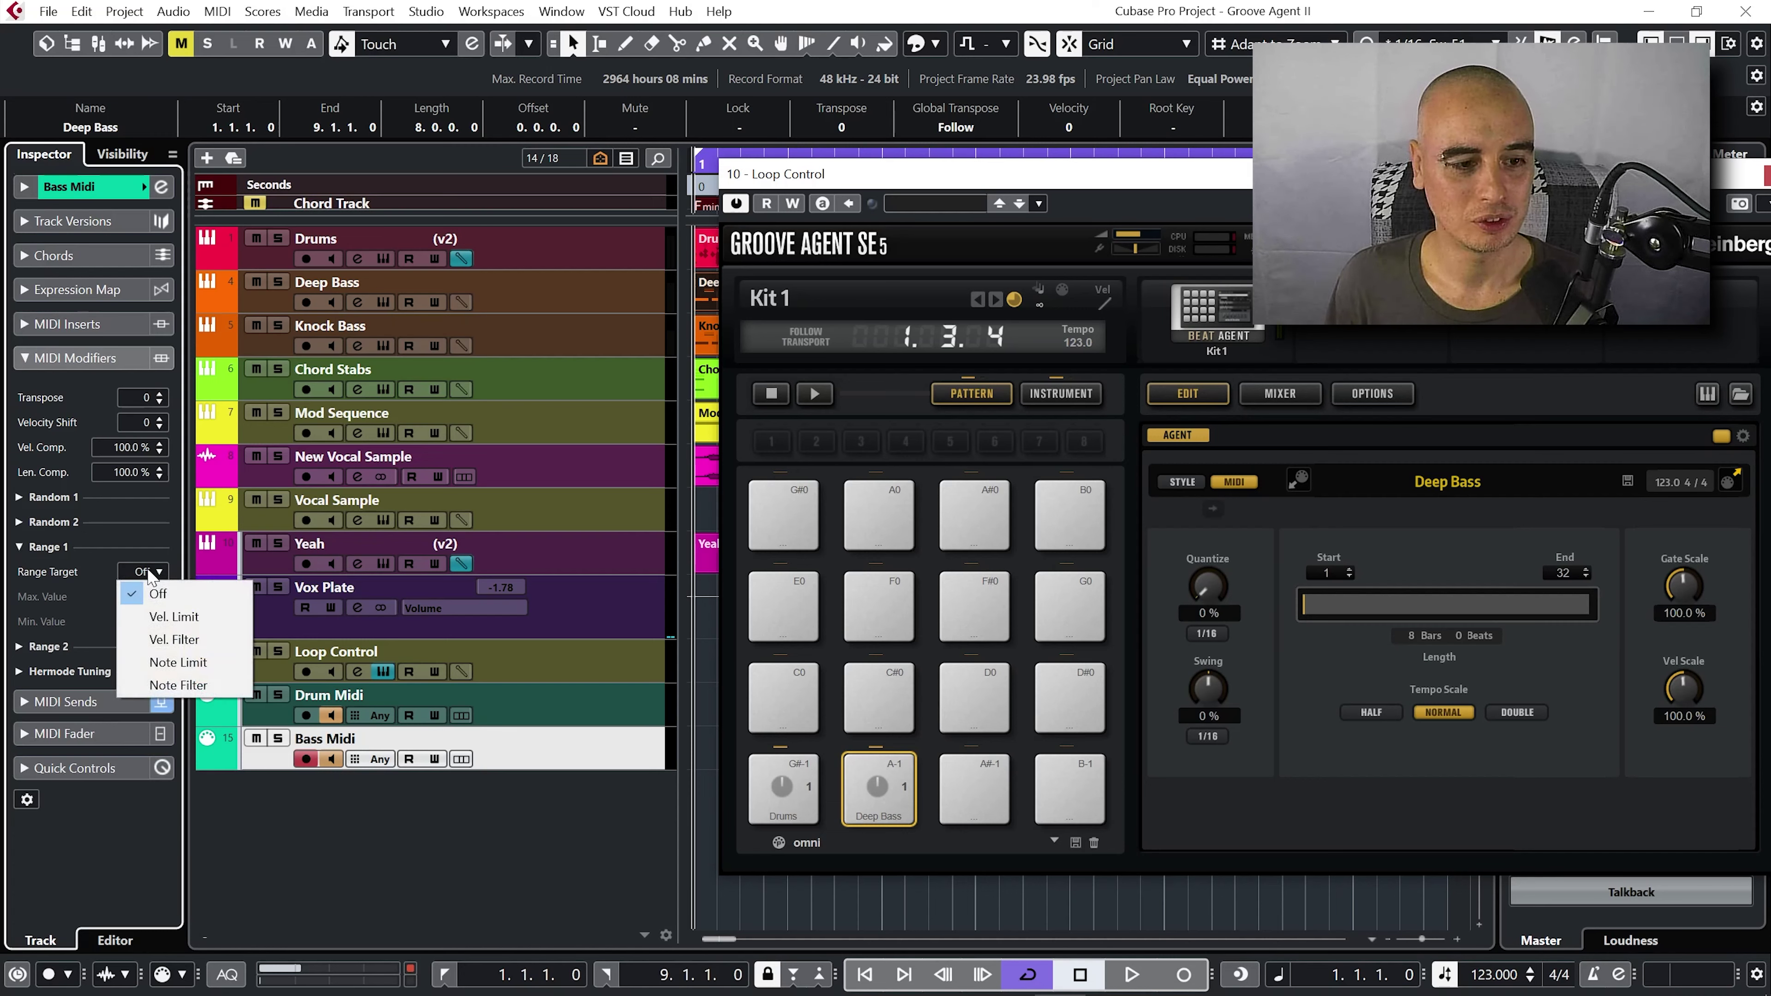
pyautogui.click(176, 686)
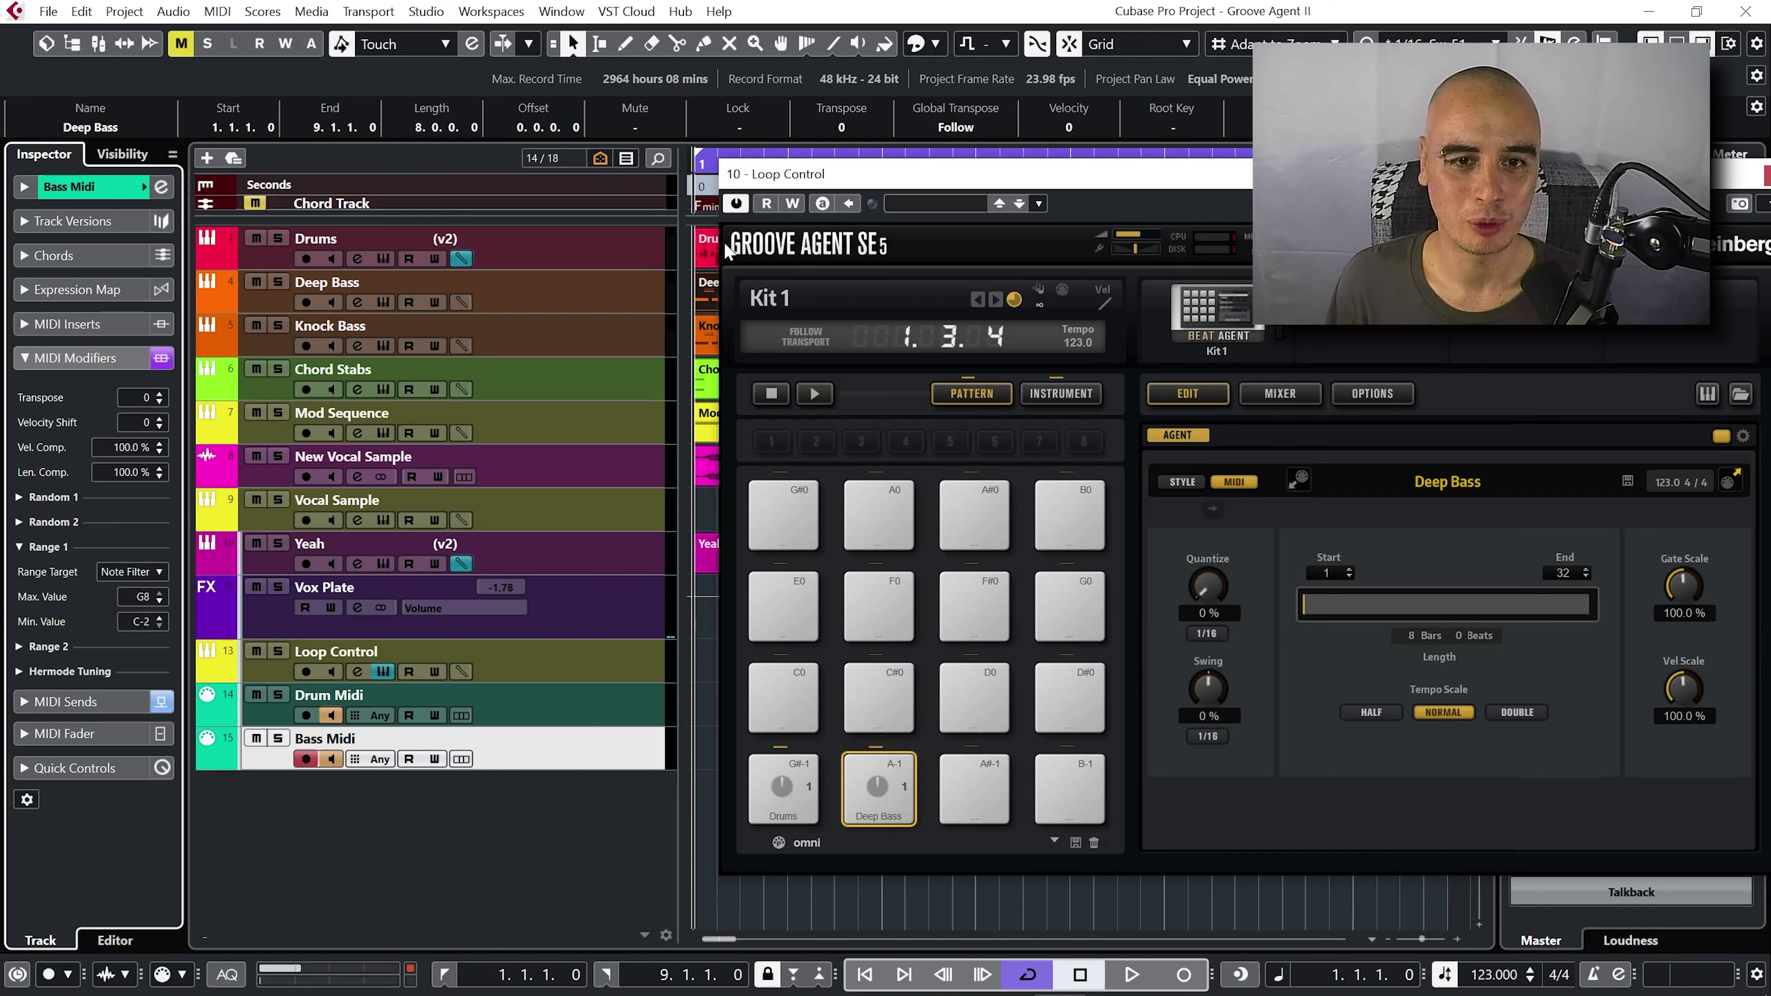
# - Recheck the Drums clip's note range and set the minimum value of Bass Midi's note filter to G#2
pyautogui.doubleClick(709, 240)
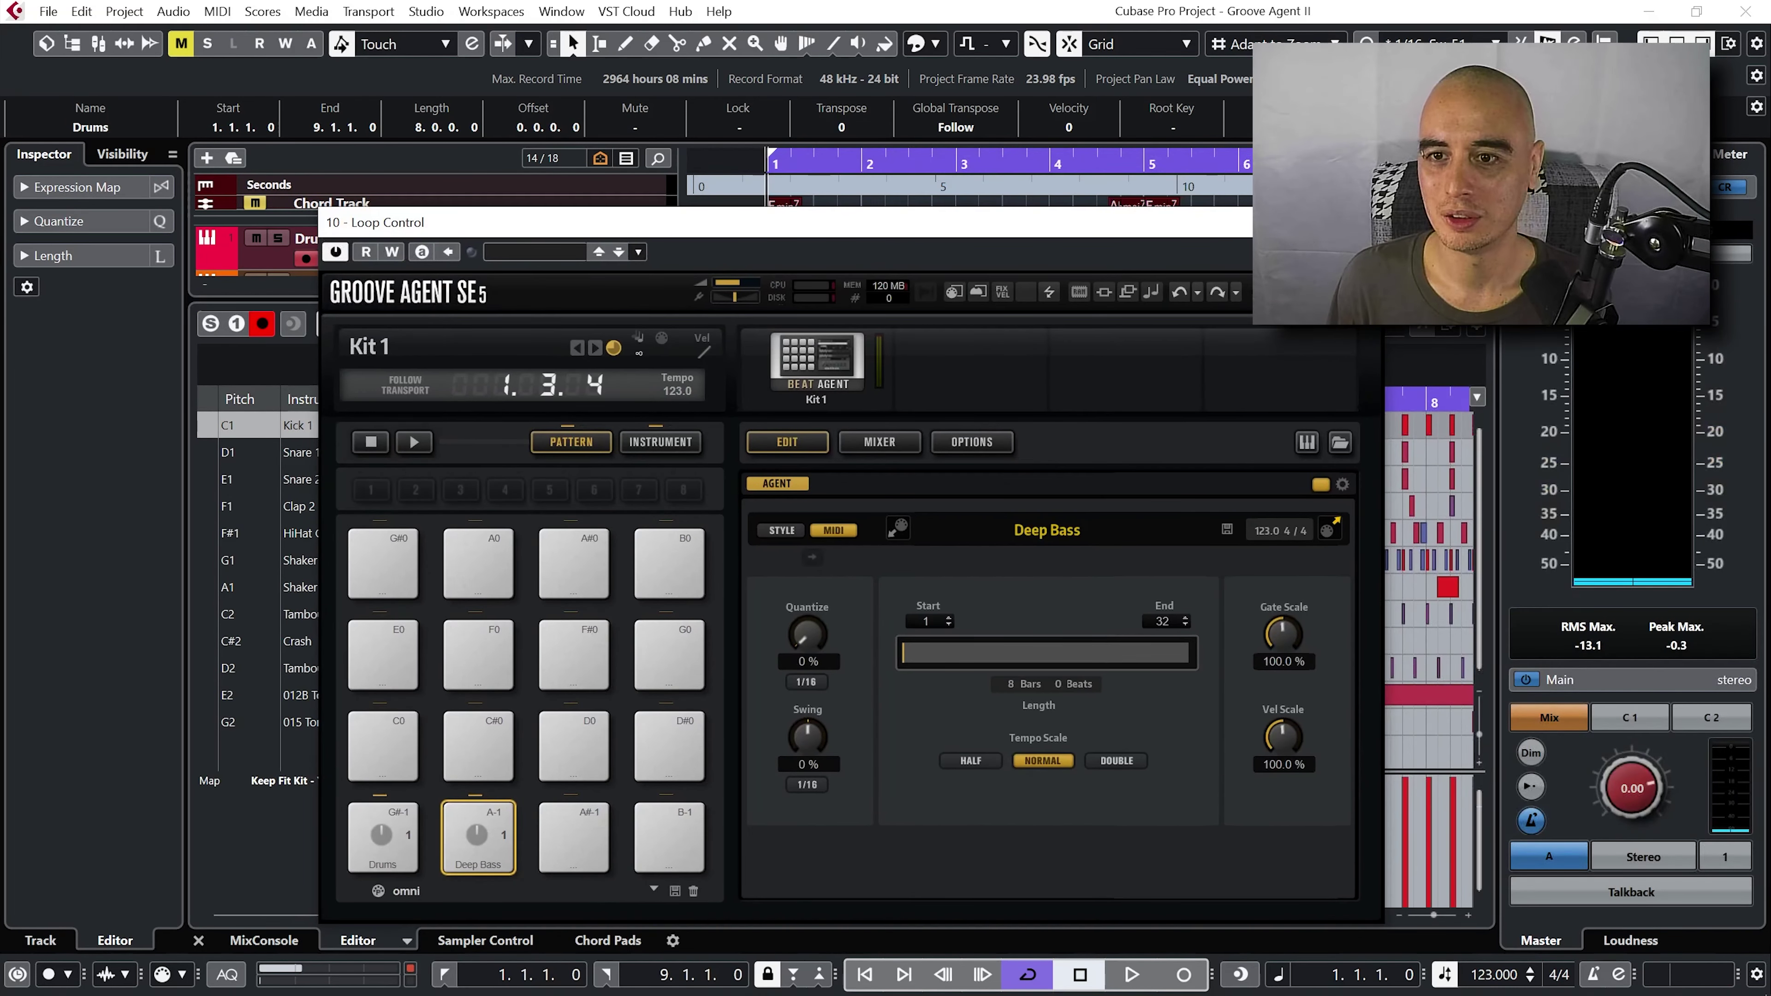
pyautogui.hotkey('ctrl', 'w')
pyautogui.hotkey('ctrl', 'alt', 'e')
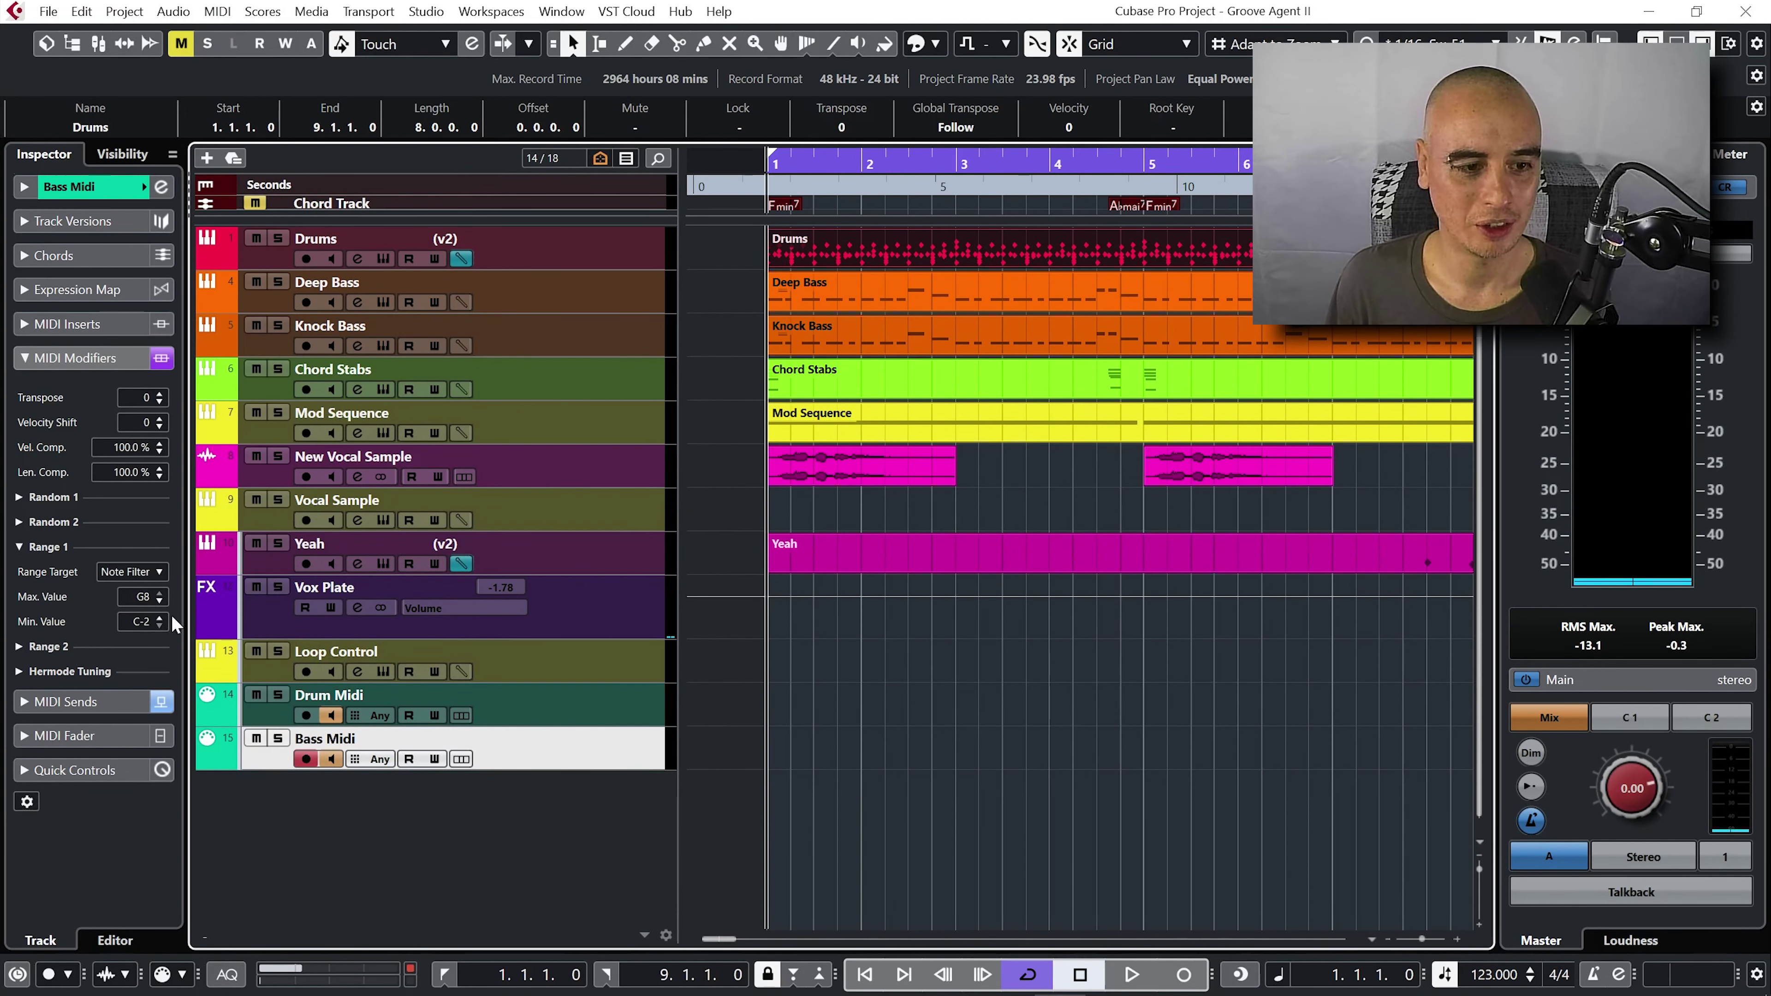
pyautogui.scroll(13, 144, 623)
pyautogui.moveTo(172, 551); pyautogui.dragTo(191, 447)
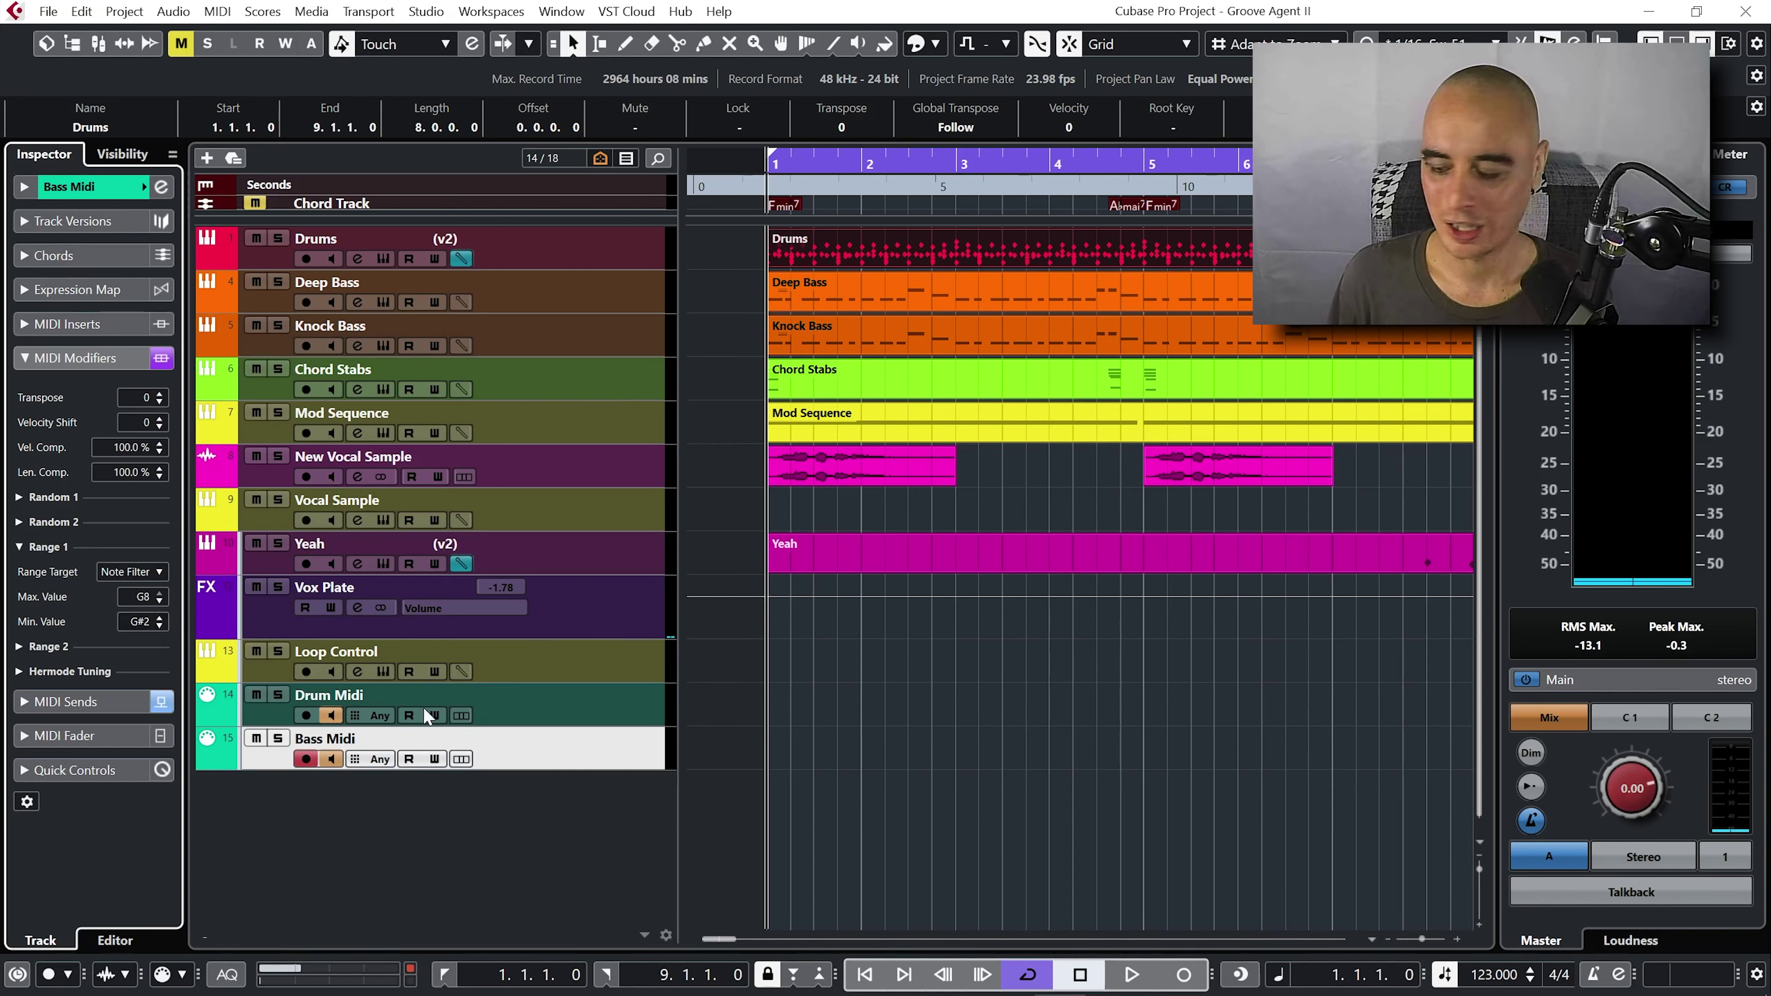
pyautogui.click(585, 683)
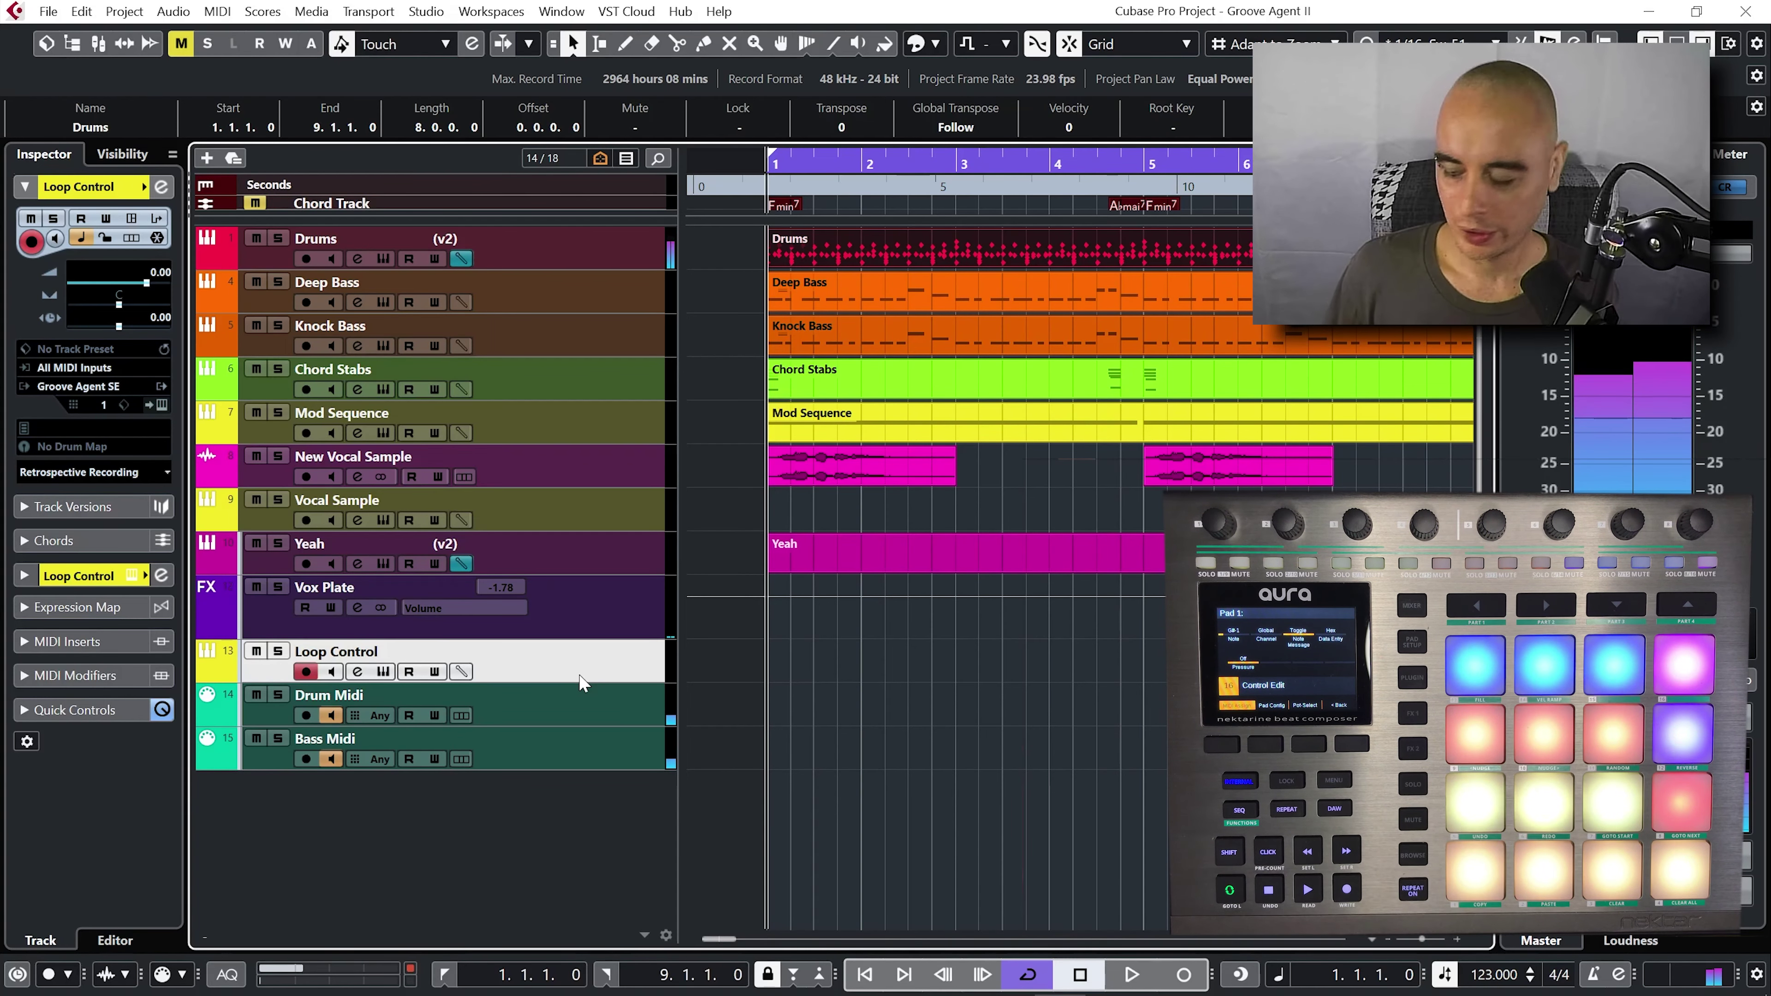
# - Set Drum Midi's Range 1 target to Note Filter with a maximum value of G2, and reselect the Loop Control track
pyautogui.click(649, 750)
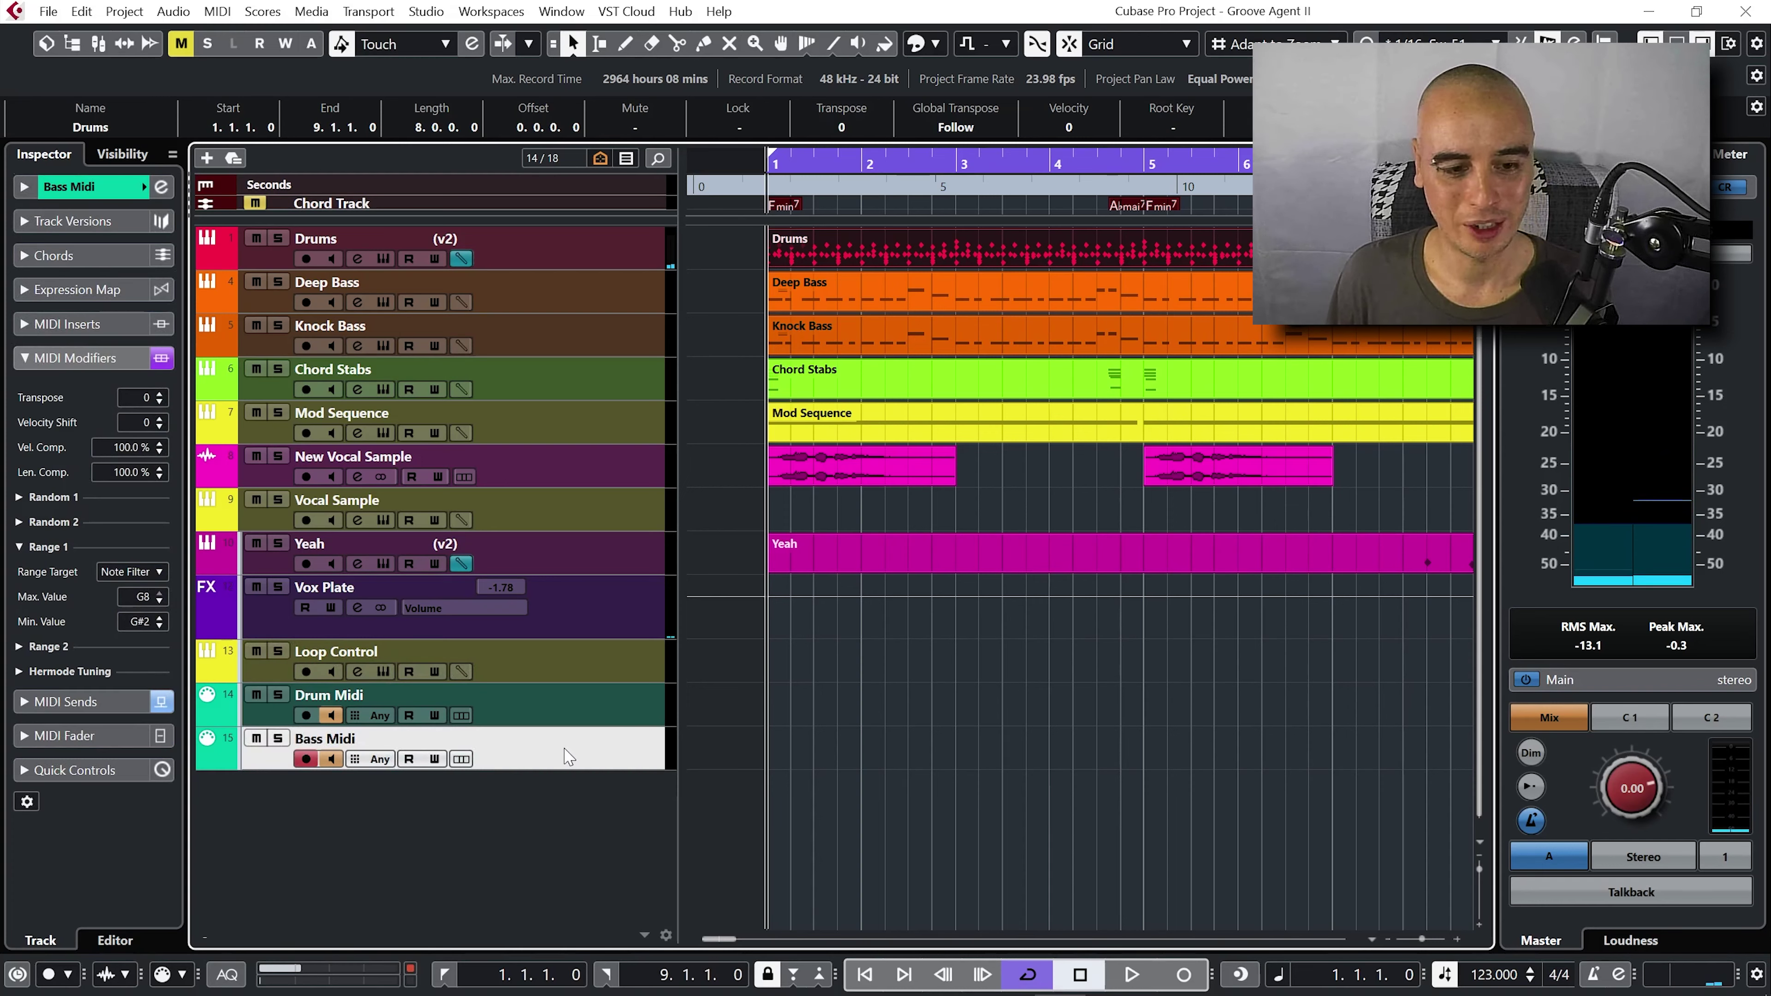
pyautogui.click(544, 692)
pyautogui.click(143, 572)
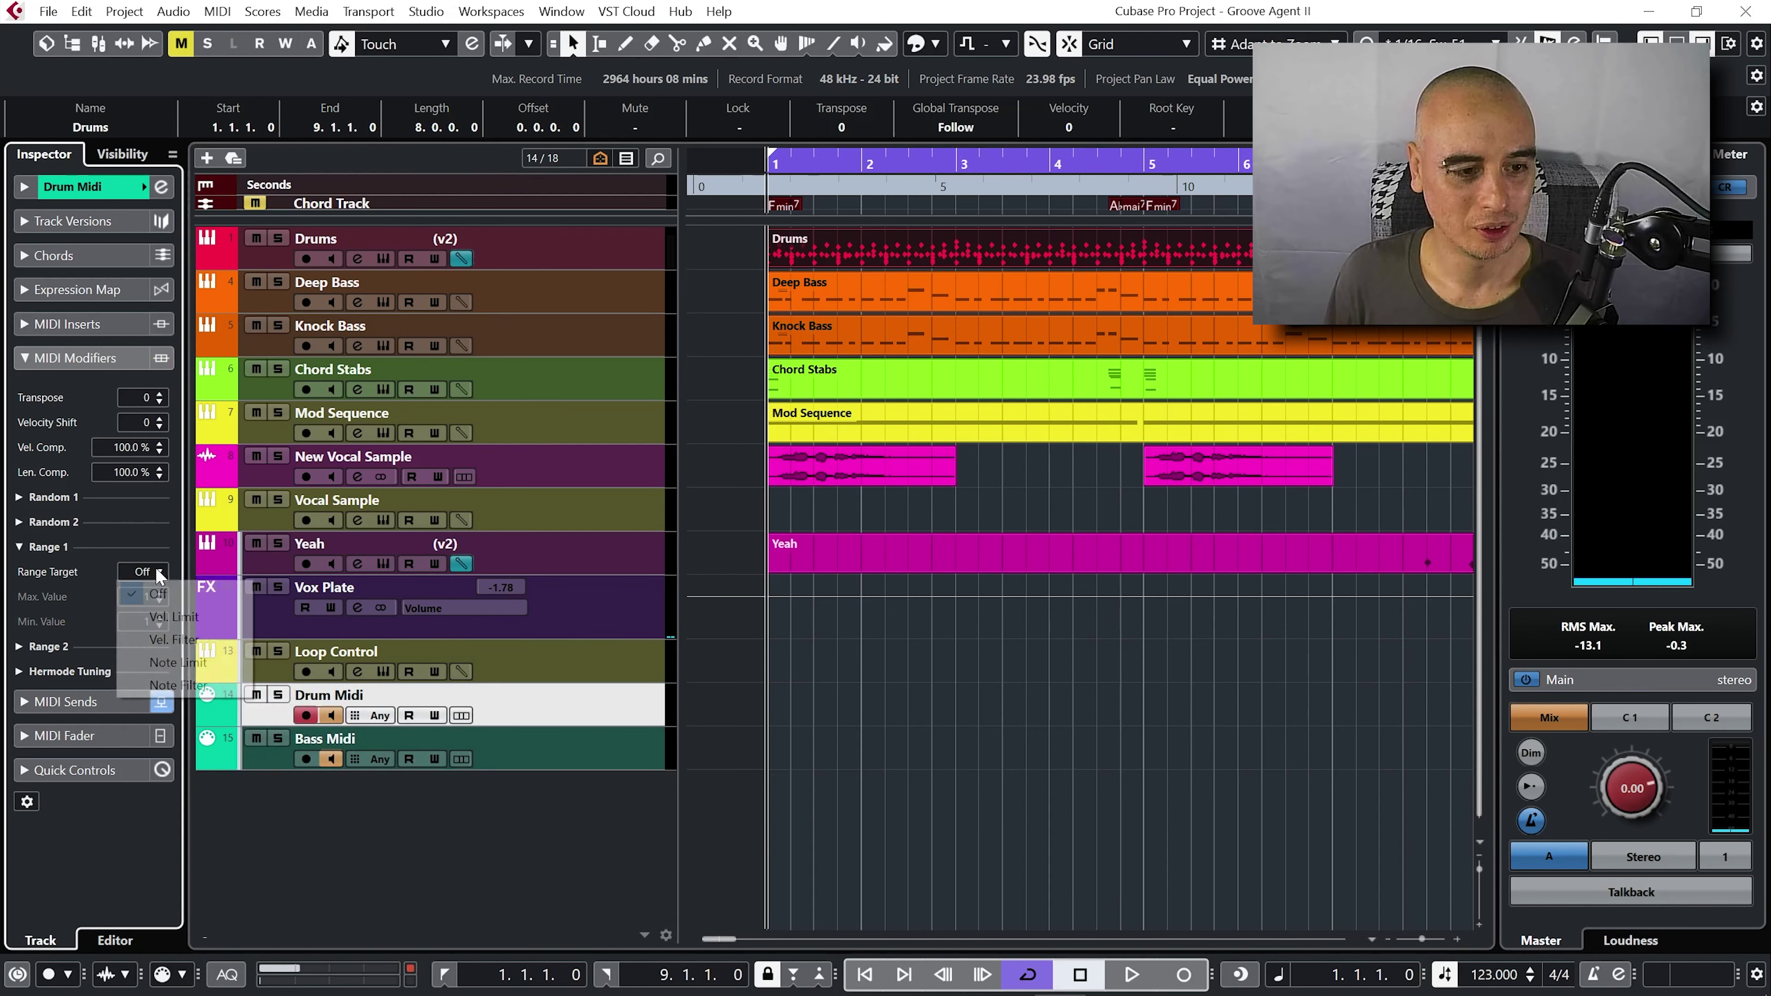
pyautogui.click(182, 685)
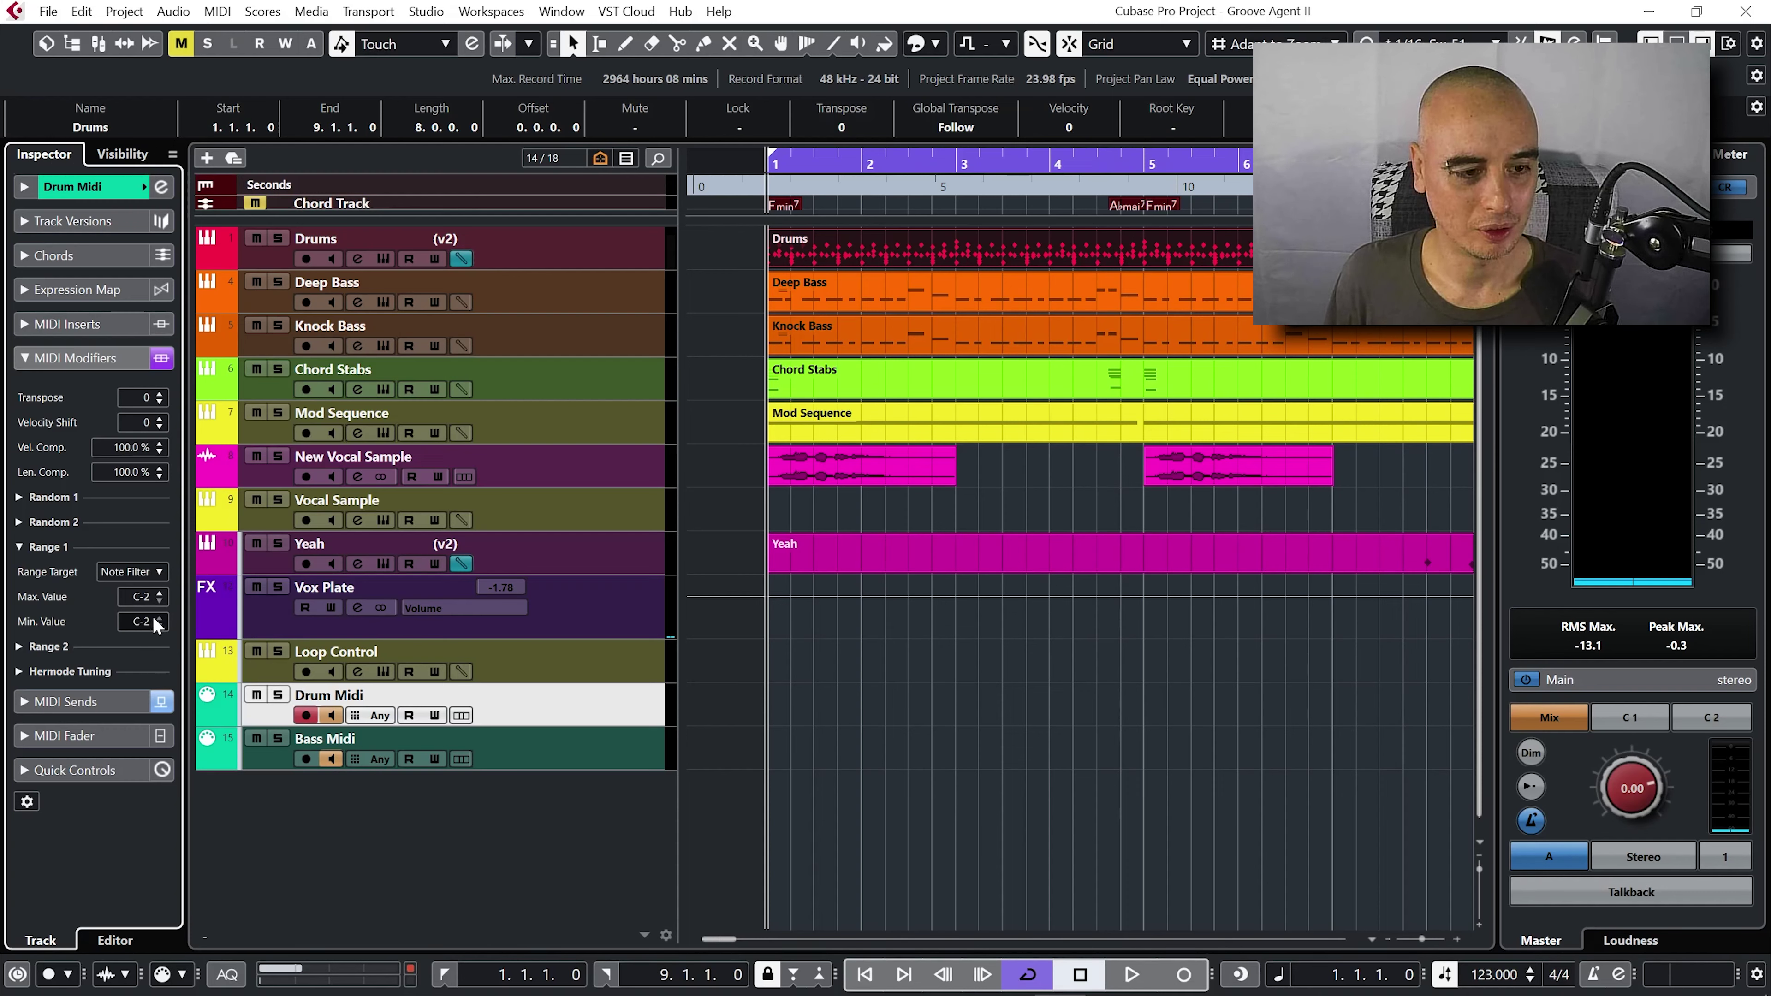
pyautogui.moveTo(142, 599); pyautogui.dragTo(166, 430)
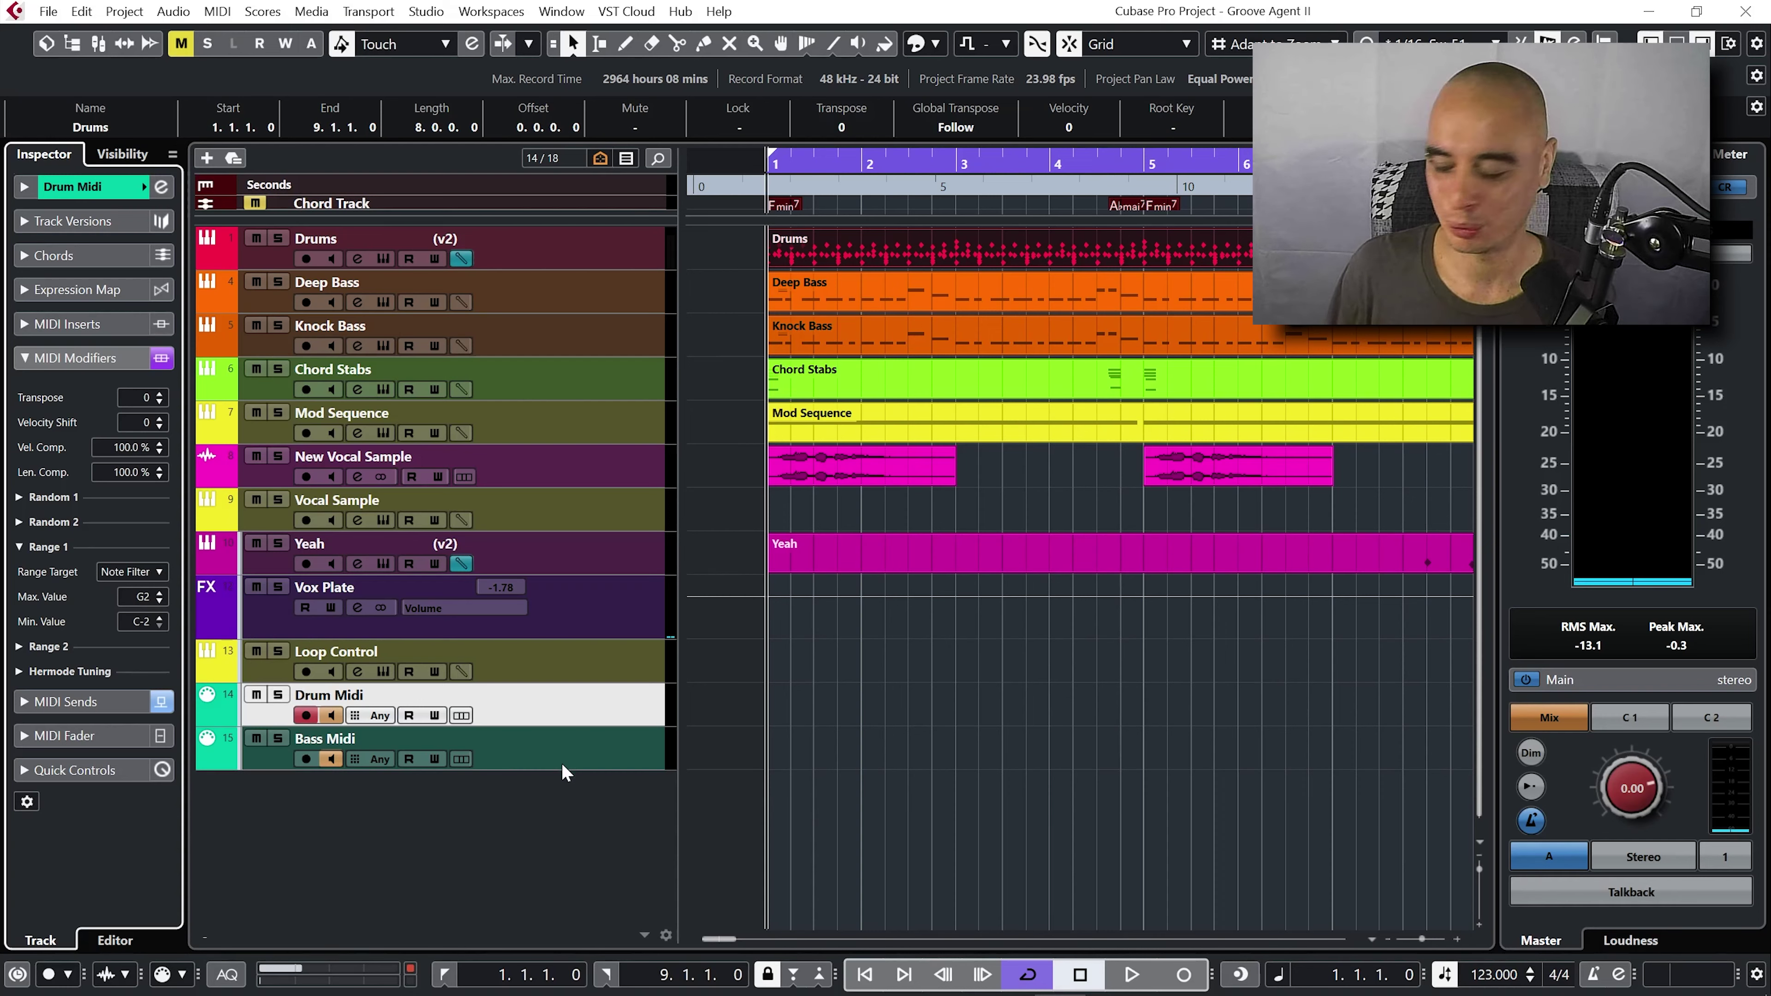
pyautogui.click(544, 664)
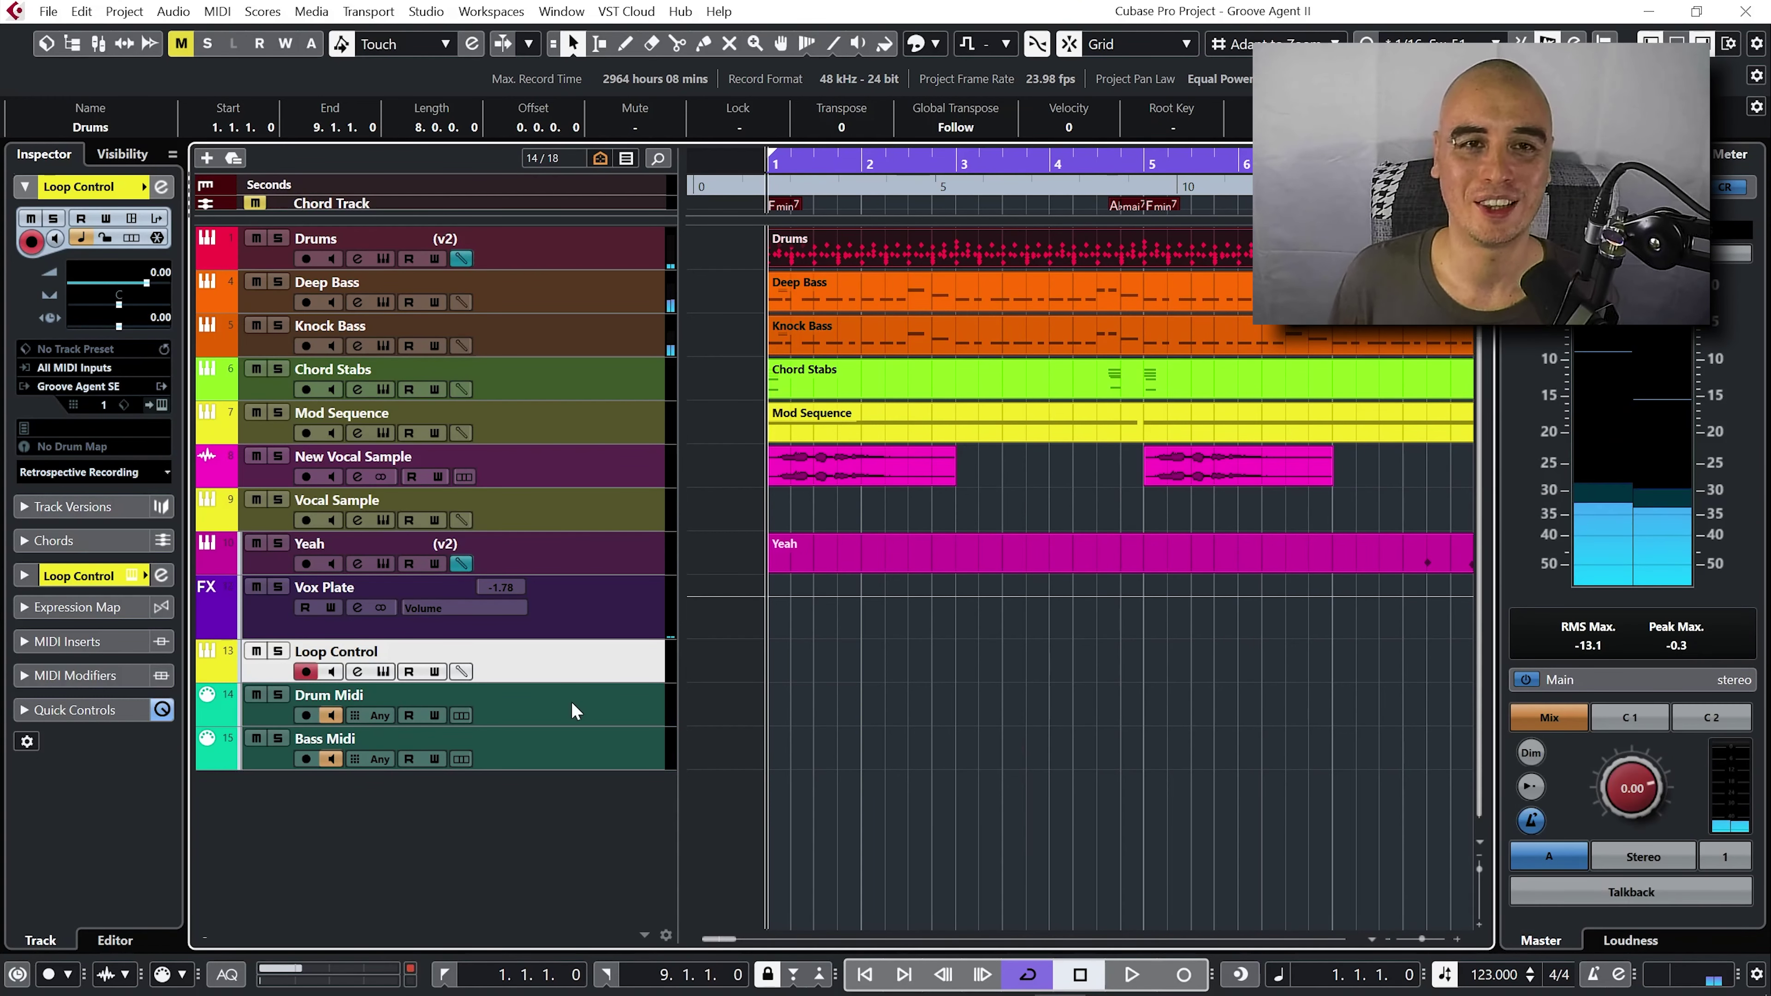
# - Add the MIDI Modifiers effect to Bass Midi's Deep Bass send and set its transpose to -24
pyautogui.click(575, 739)
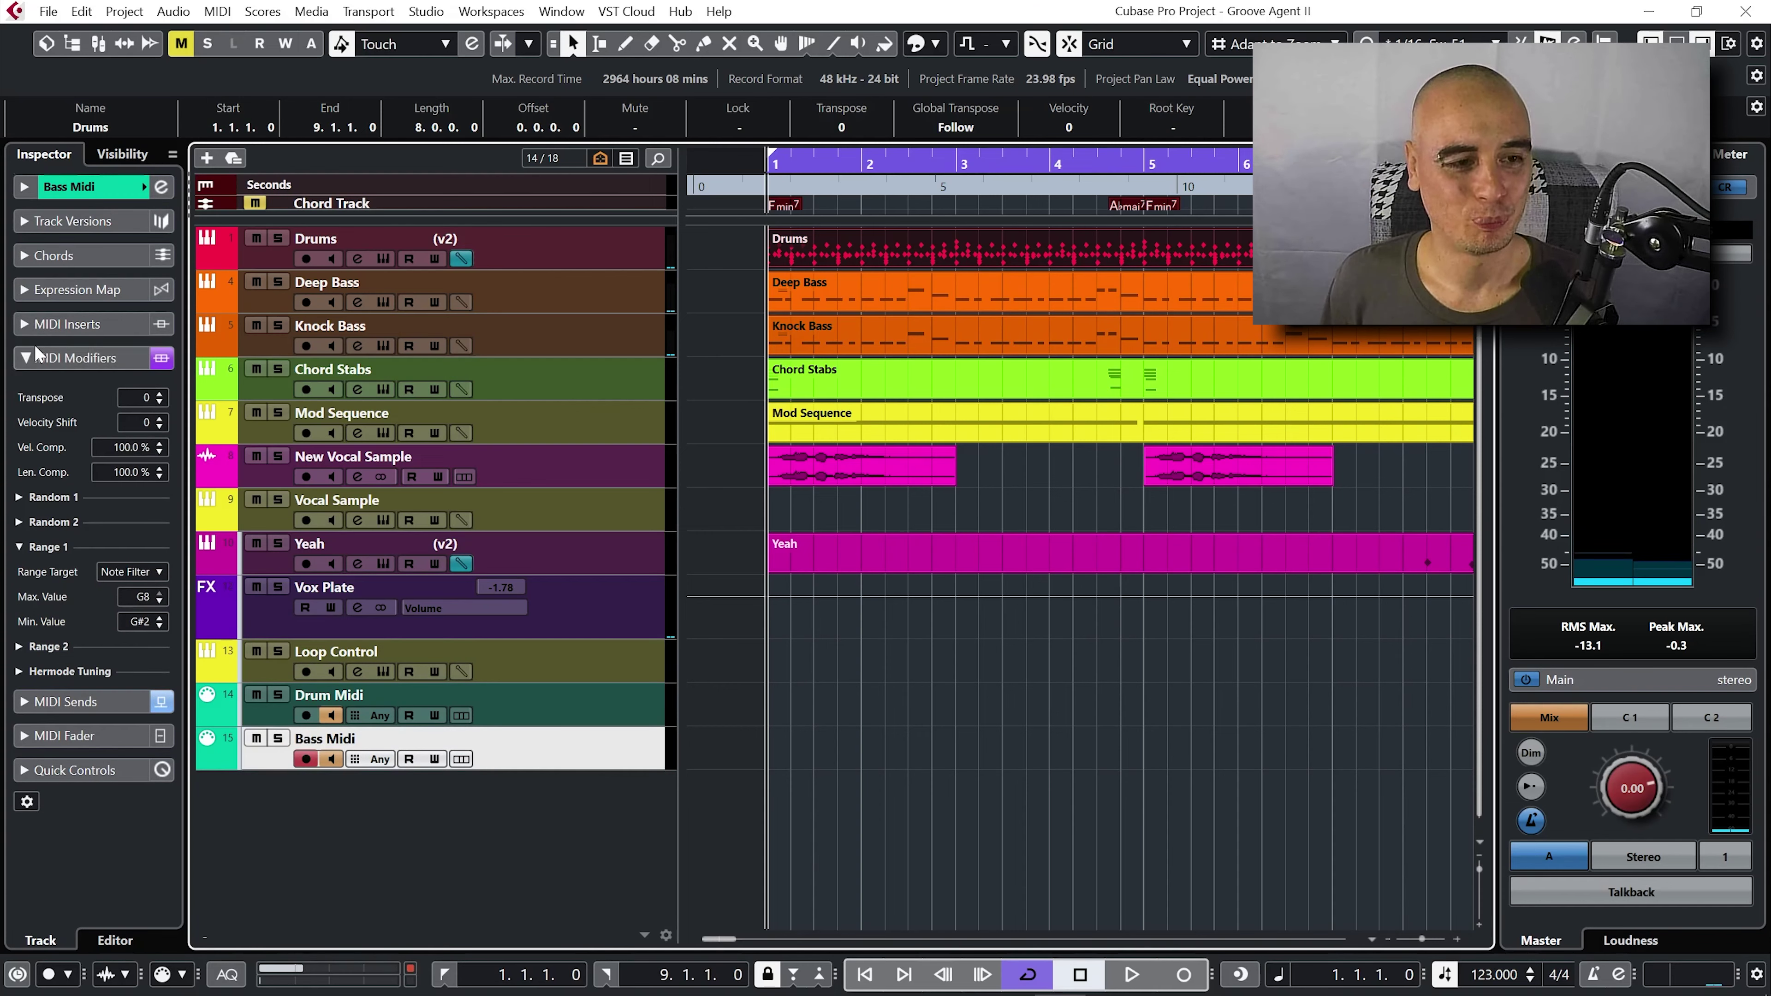
pyautogui.click(25, 360)
pyautogui.click(24, 391)
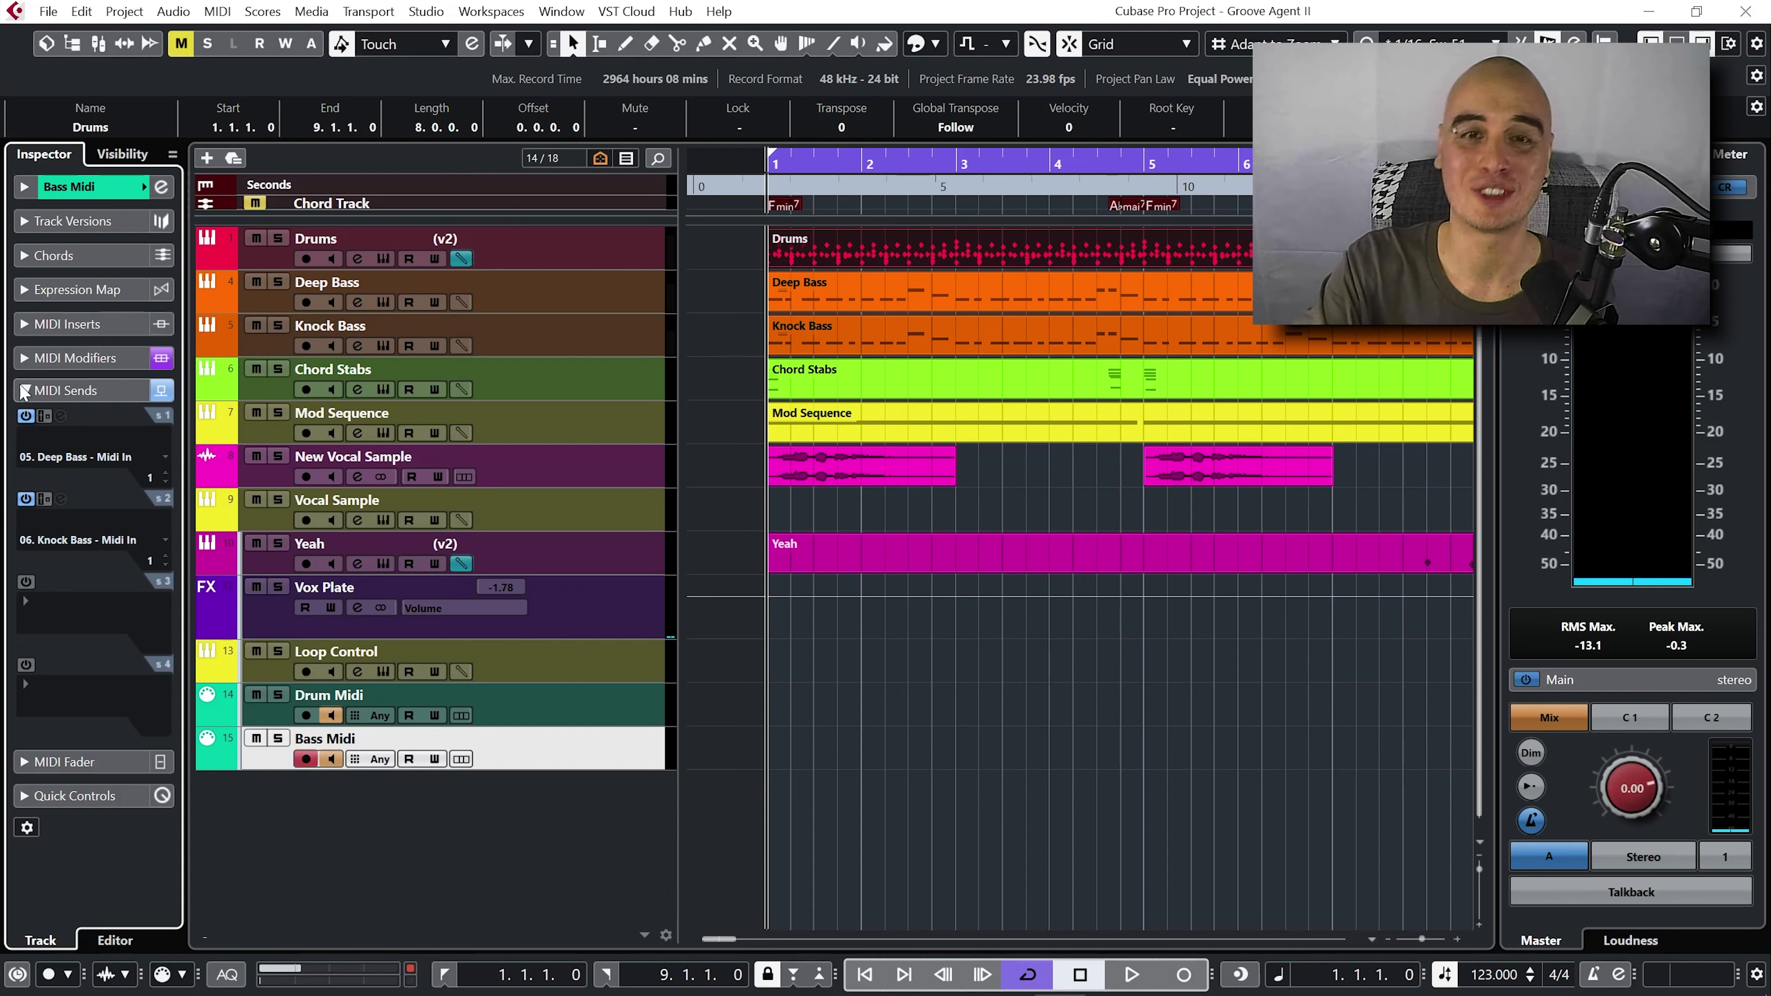
pyautogui.click(26, 185)
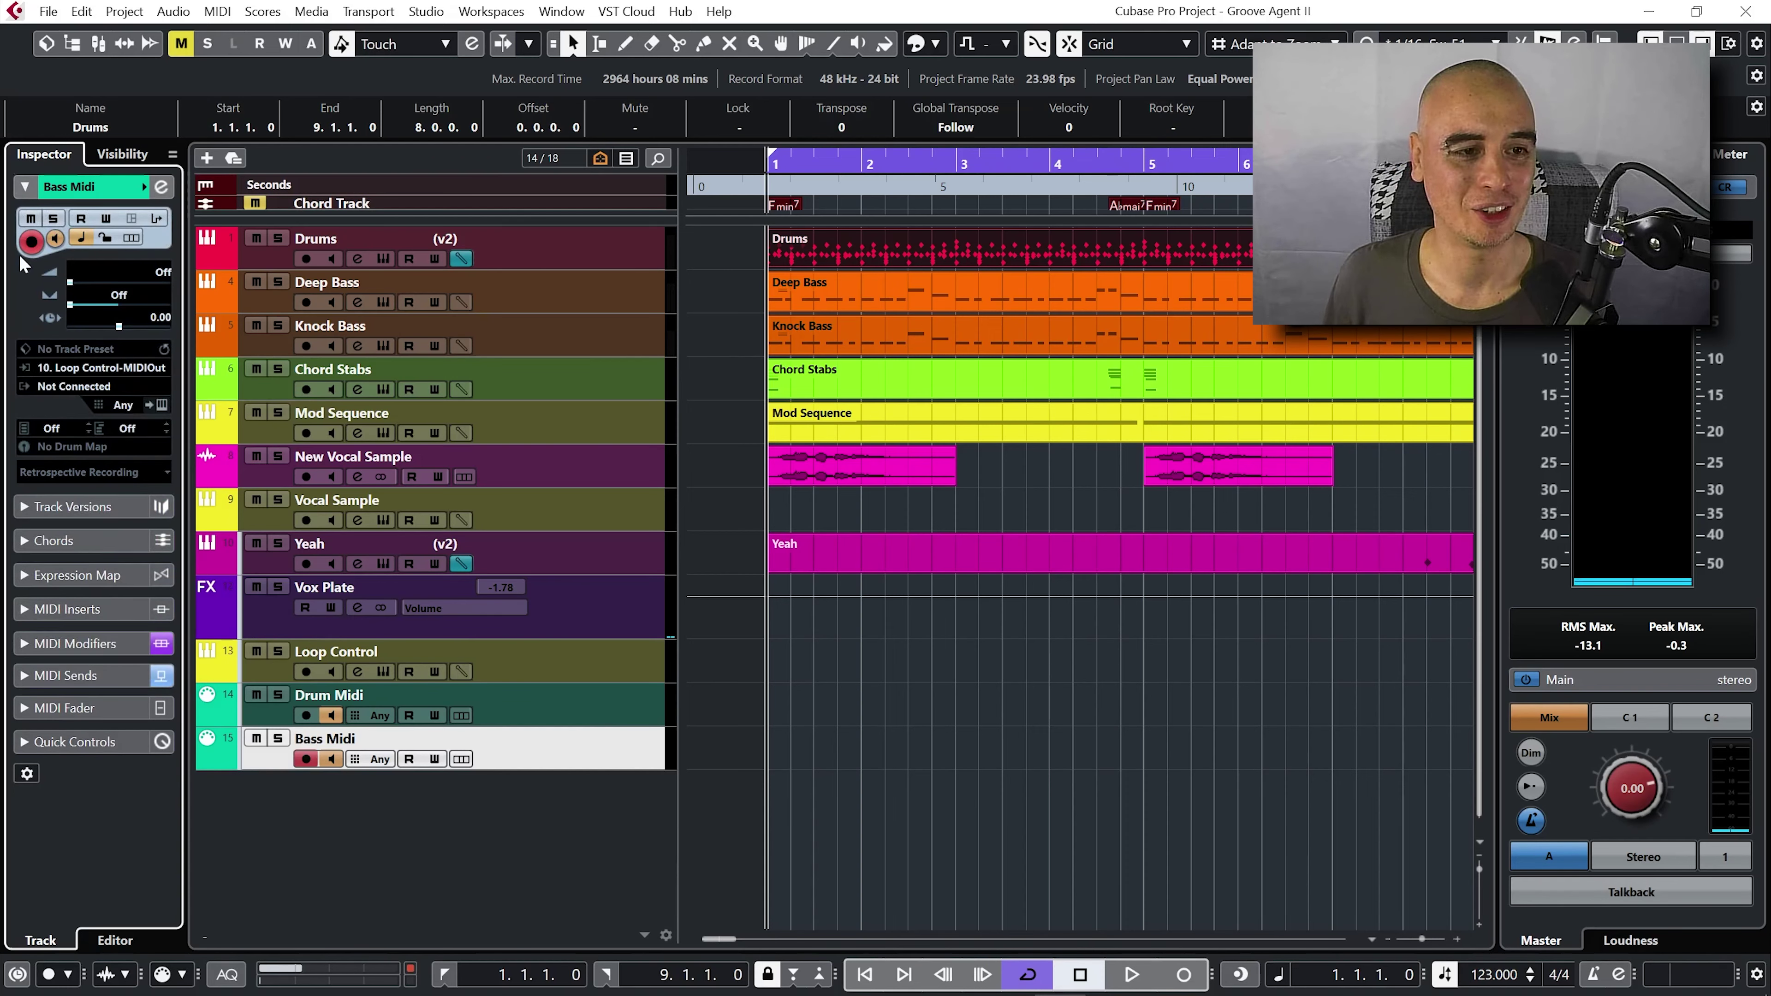
pyautogui.click(42, 675)
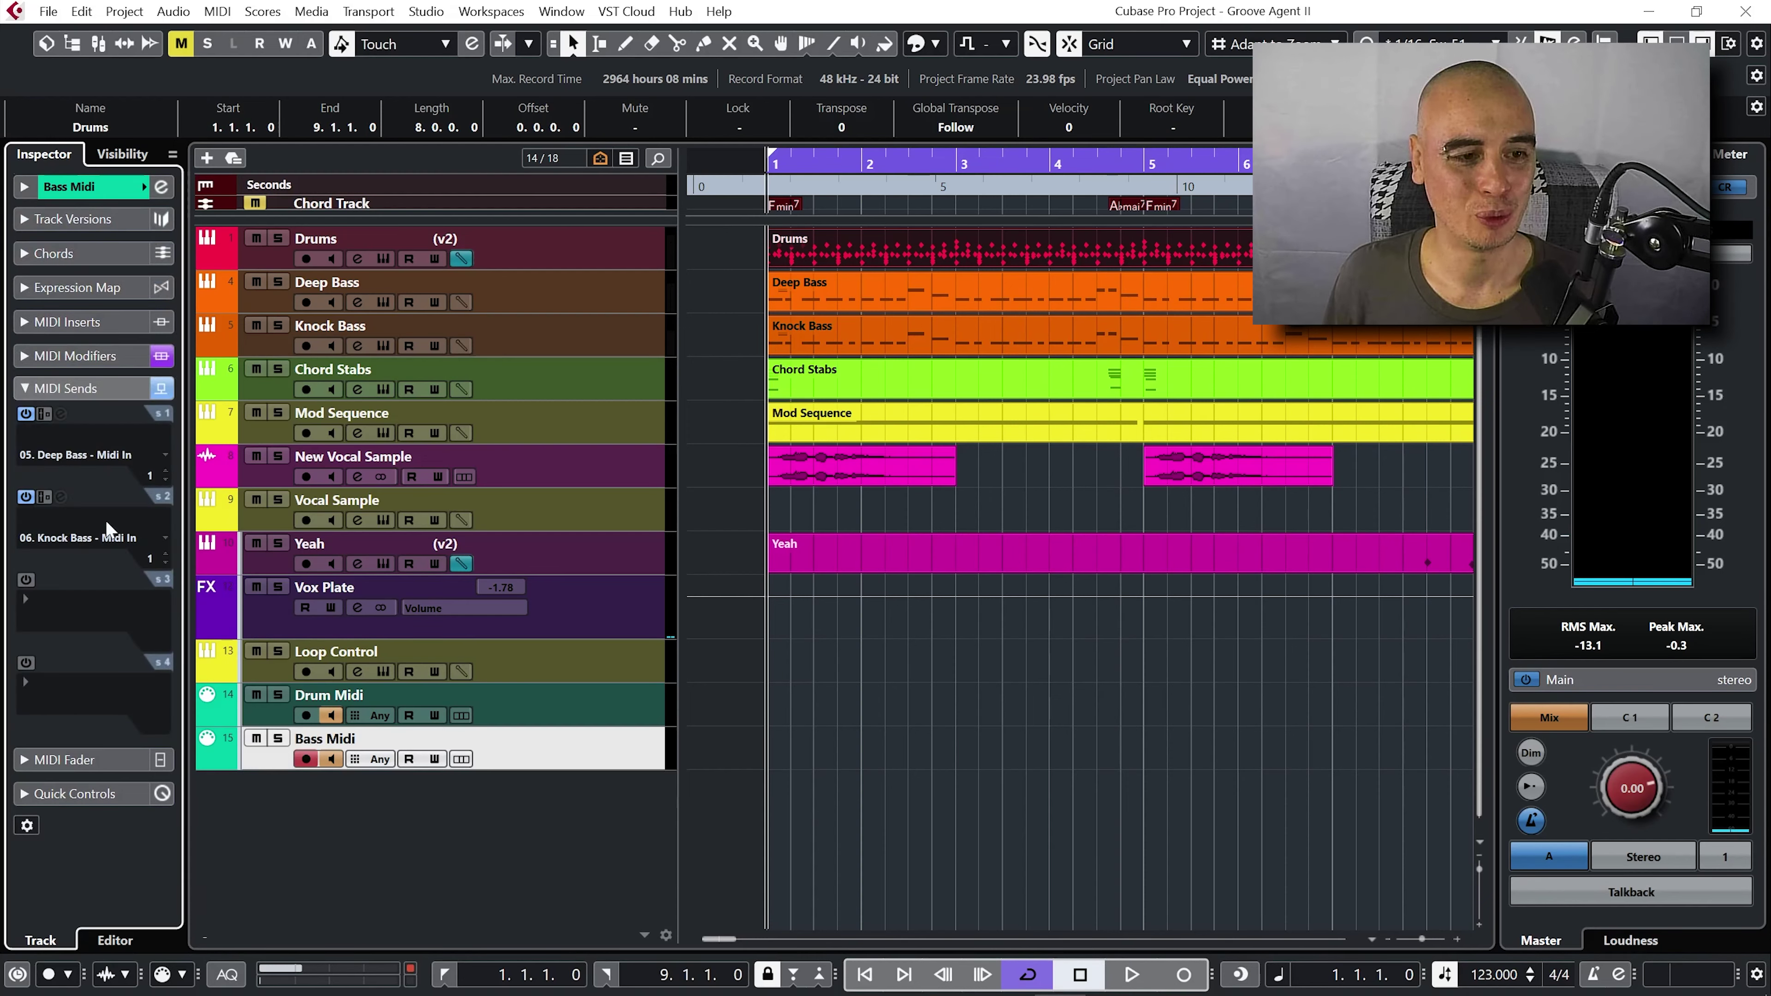
pyautogui.click(45, 441)
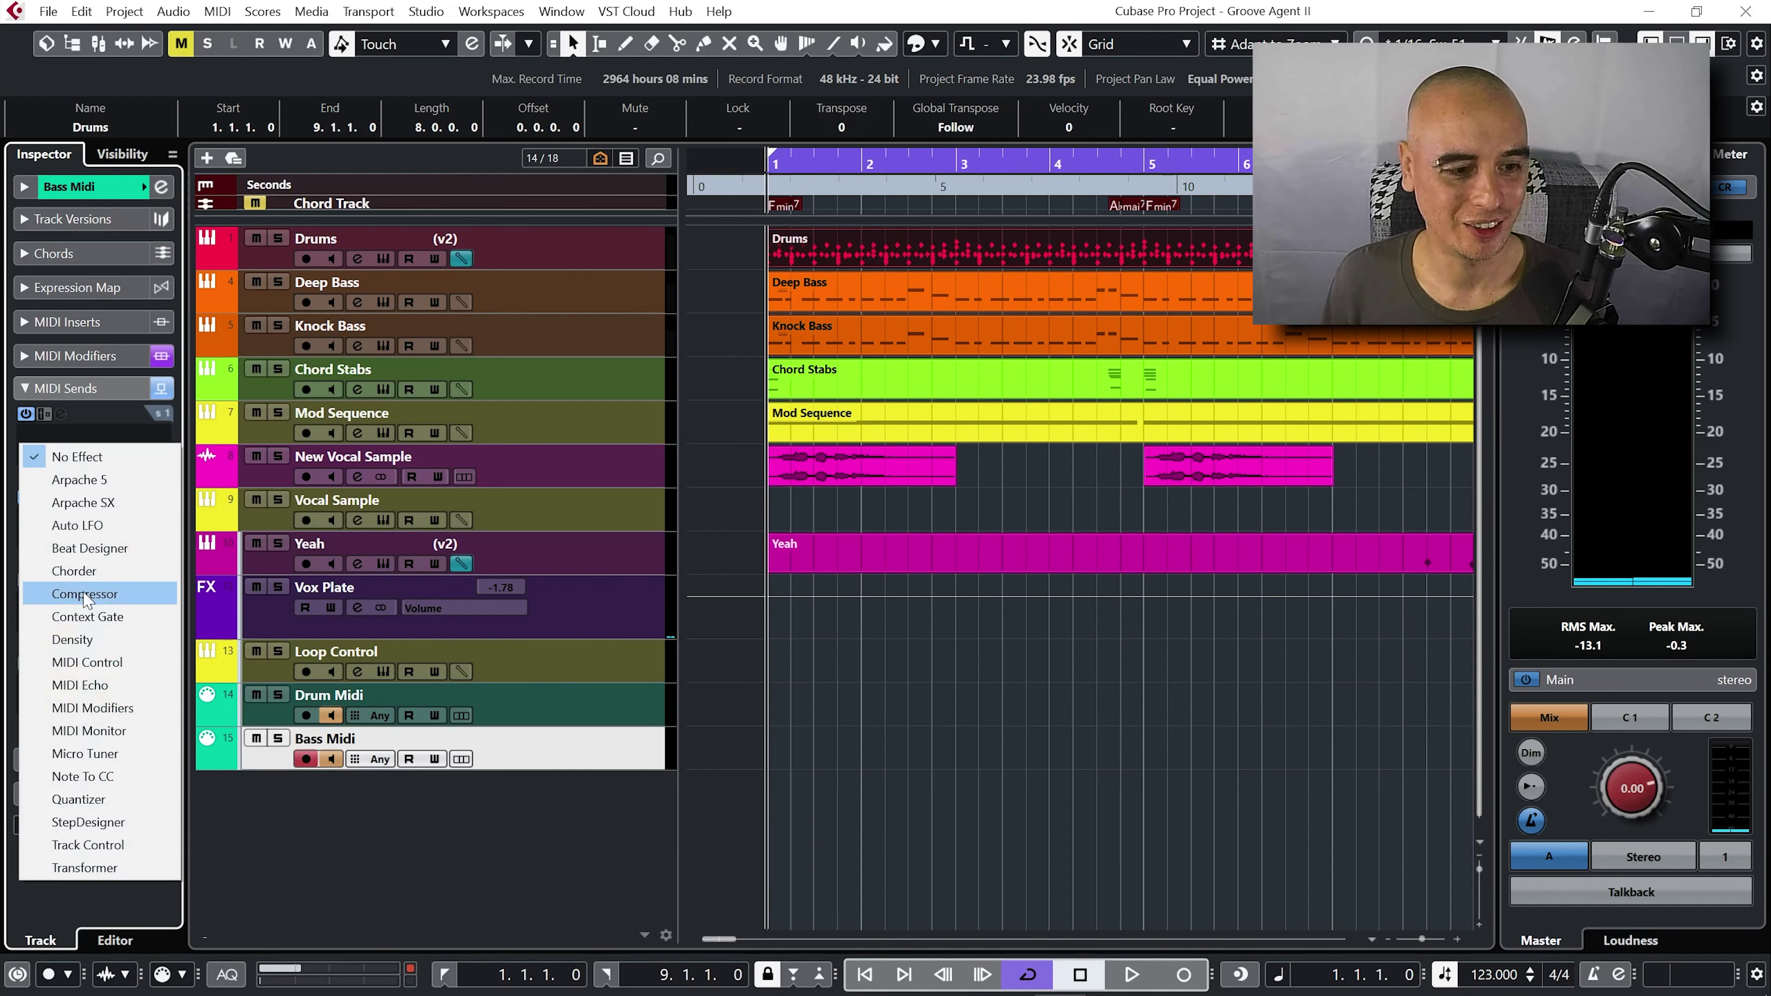
pyautogui.click(133, 708)
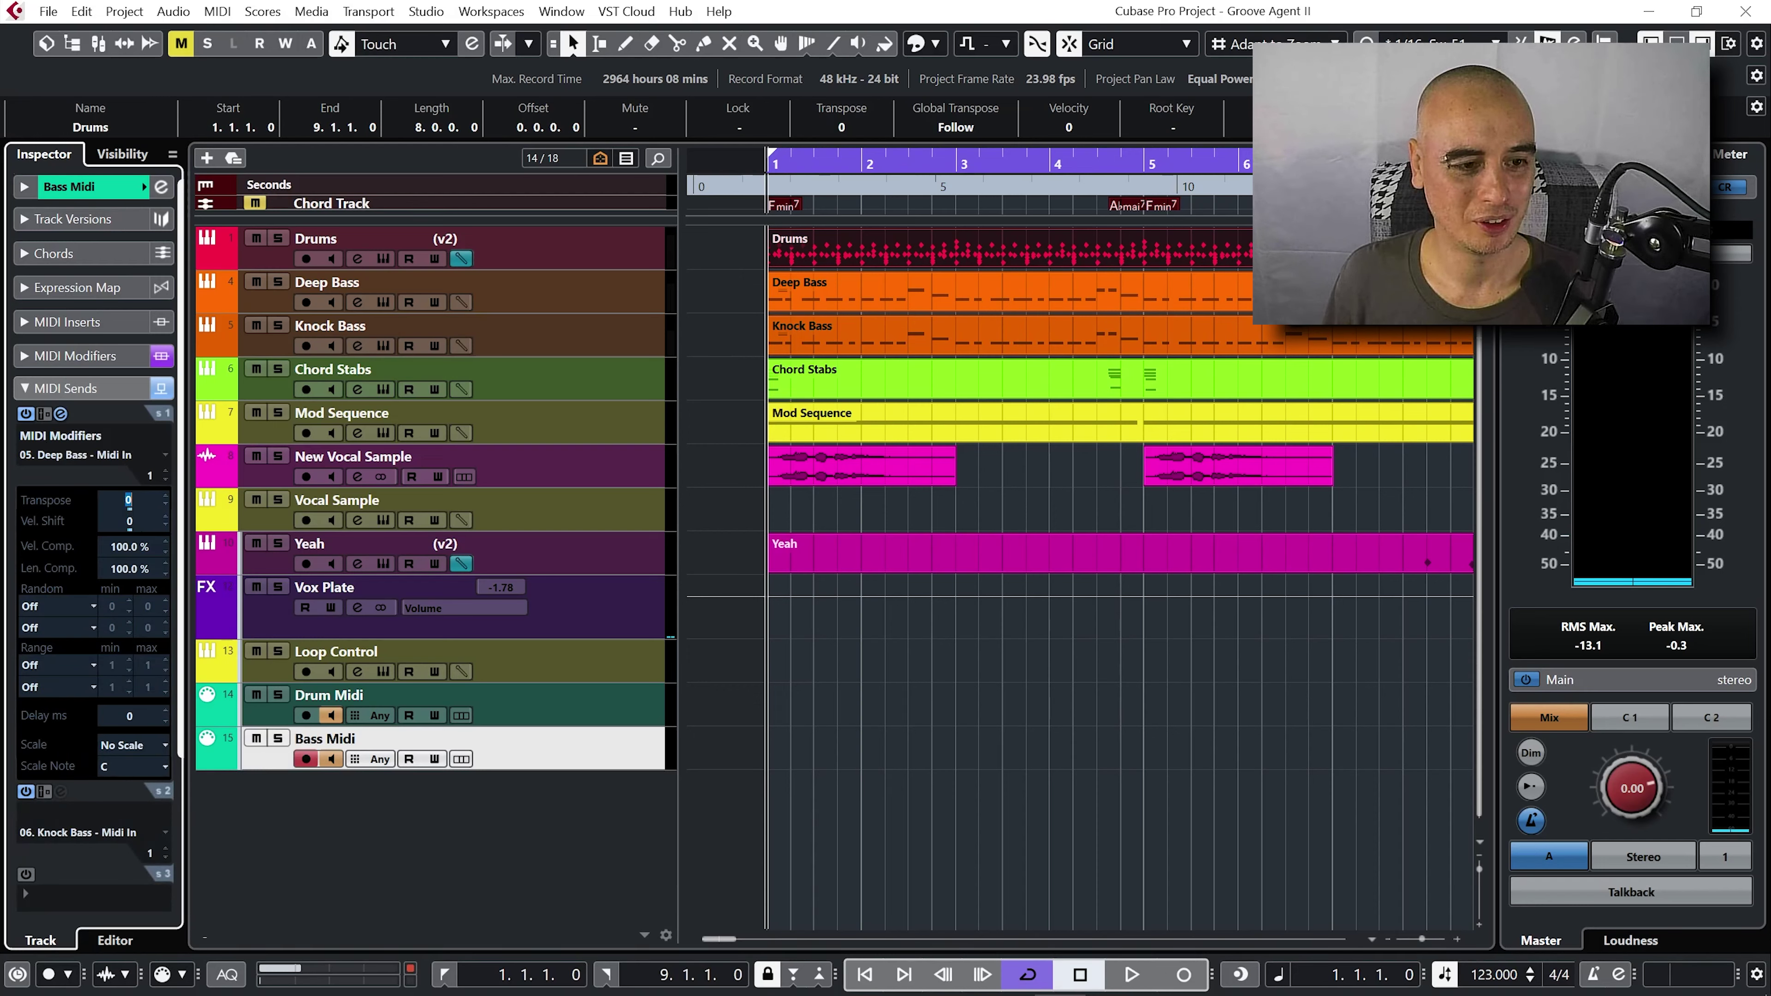
pyautogui.write('-24')
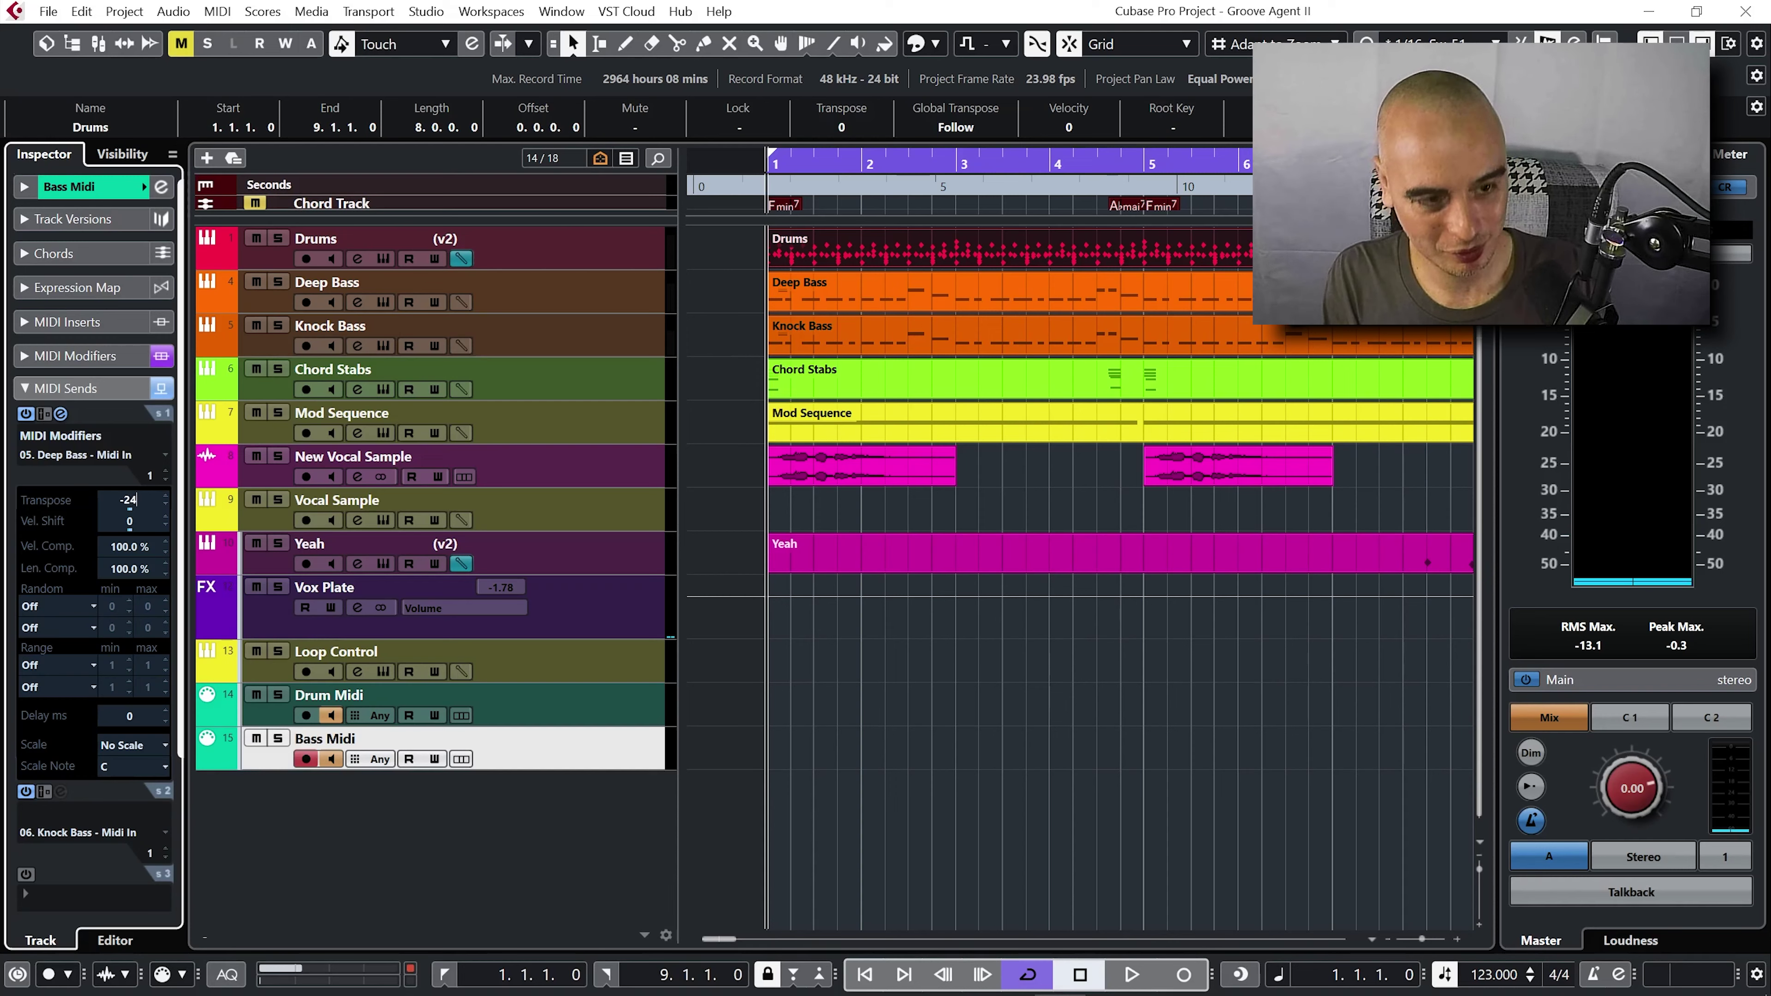
pyautogui.press('Return')
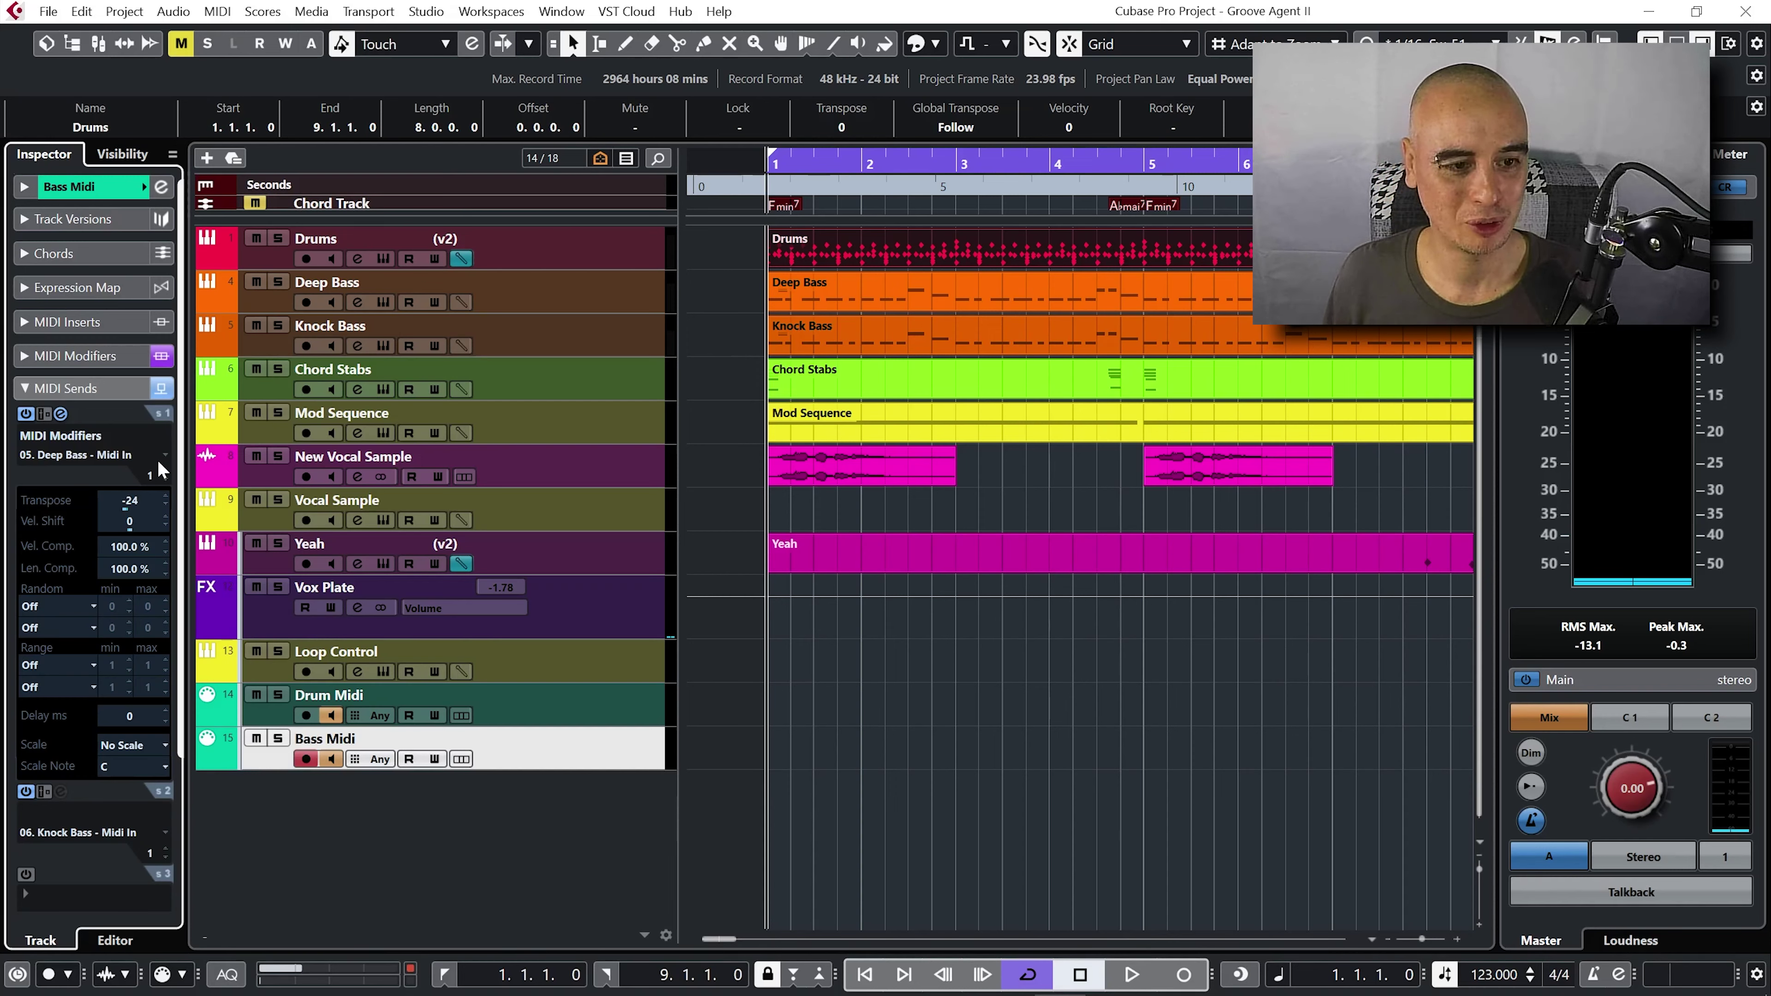
# - Add the MIDI Modifiers effect to Bass Midi's Knock Bass send and transpose that send down as well
pyautogui.scroll(-3, 163, 549)
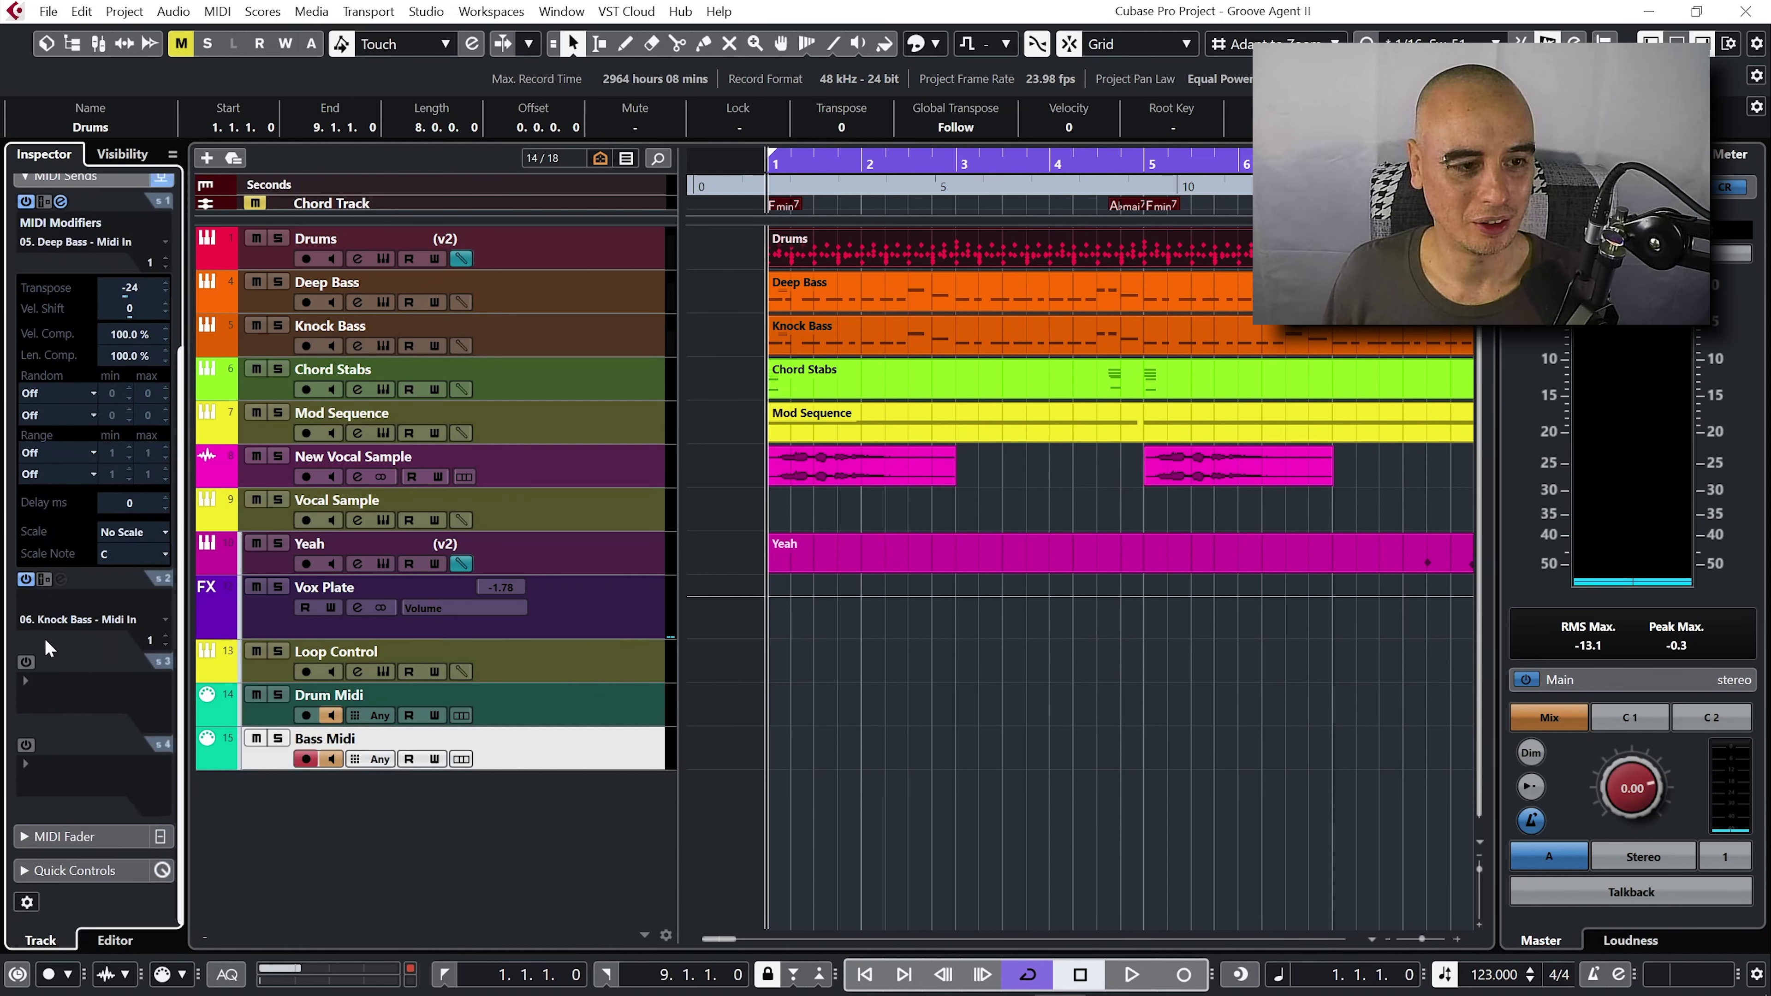
pyautogui.click(76, 607)
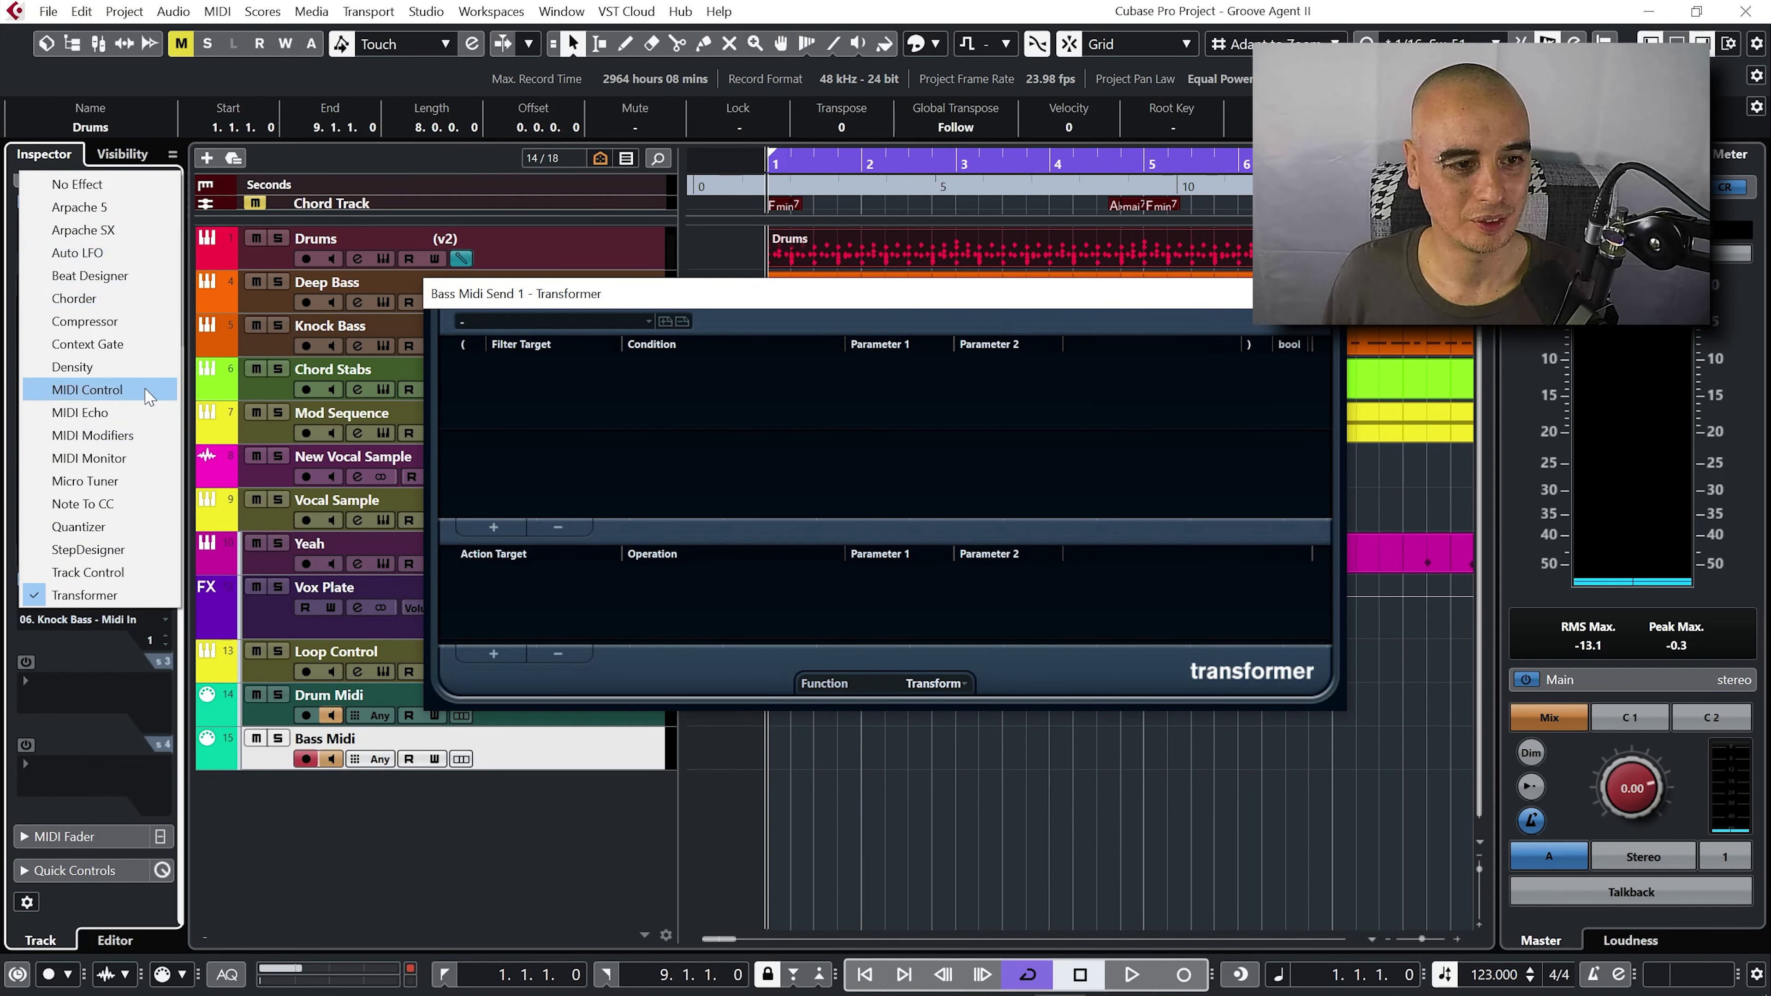
pyautogui.click(105, 436)
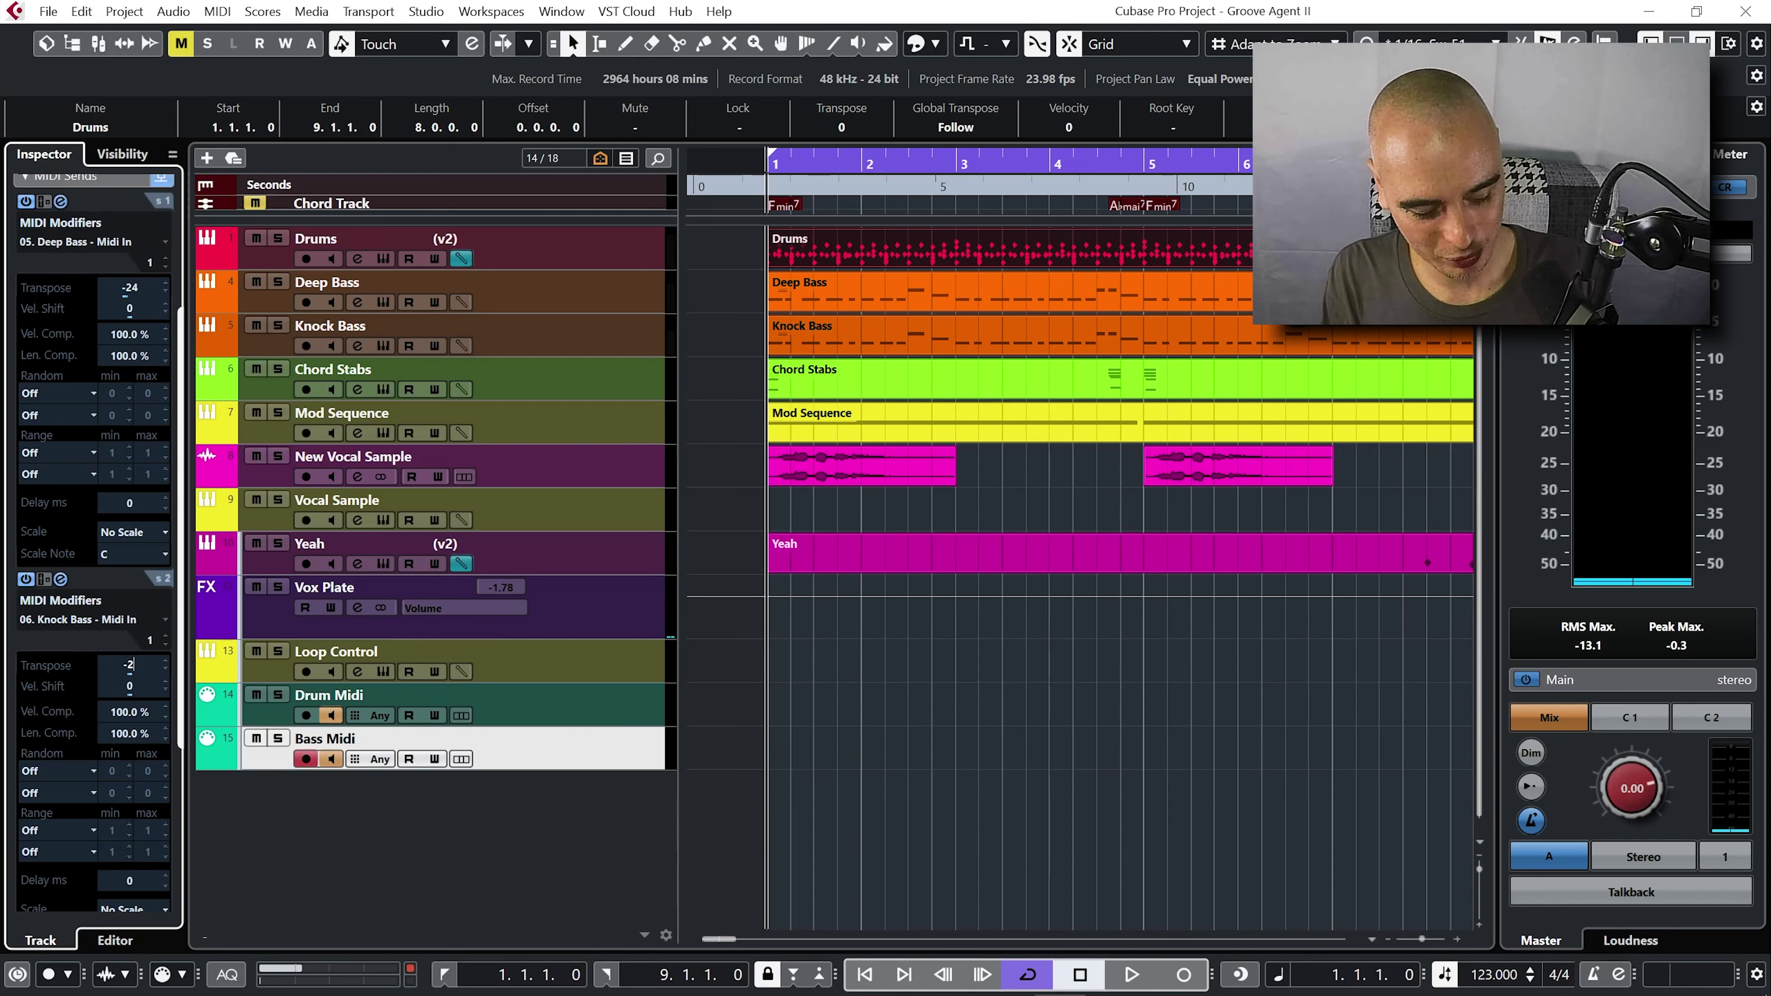
# - Select the Loop Control track for triggering the pads and open its instrument
pyautogui.click(573, 656)
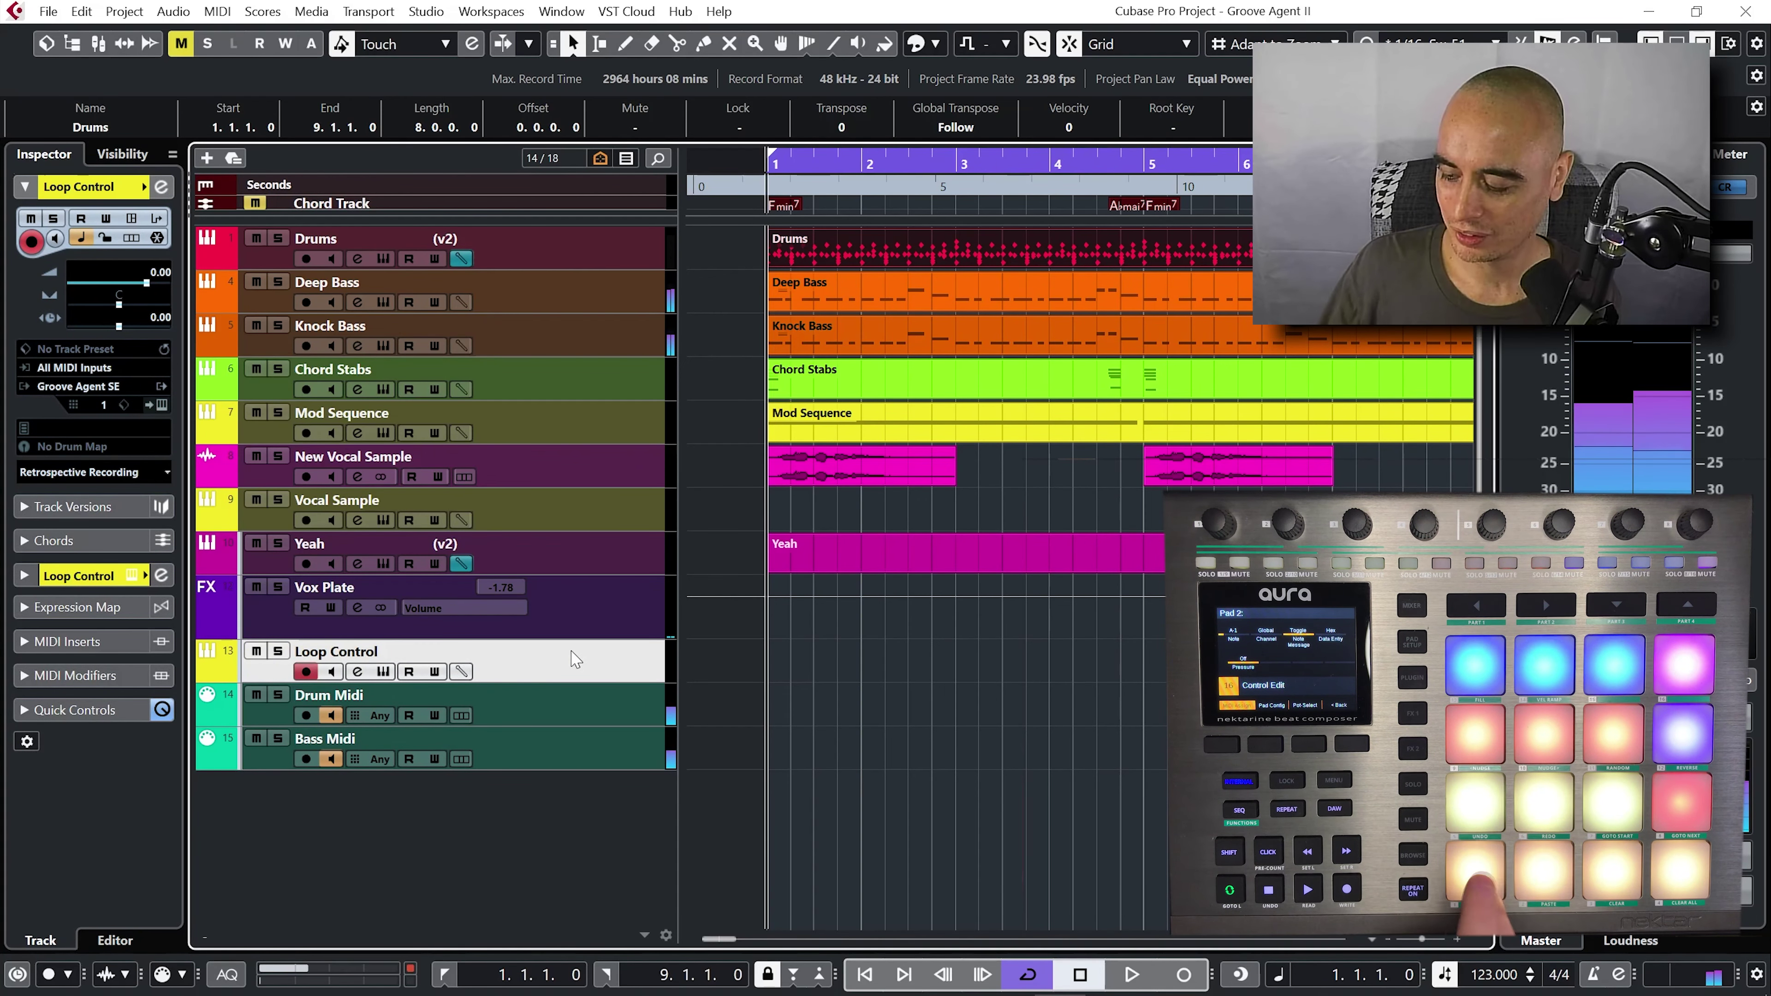
pyautogui.click(384, 671)
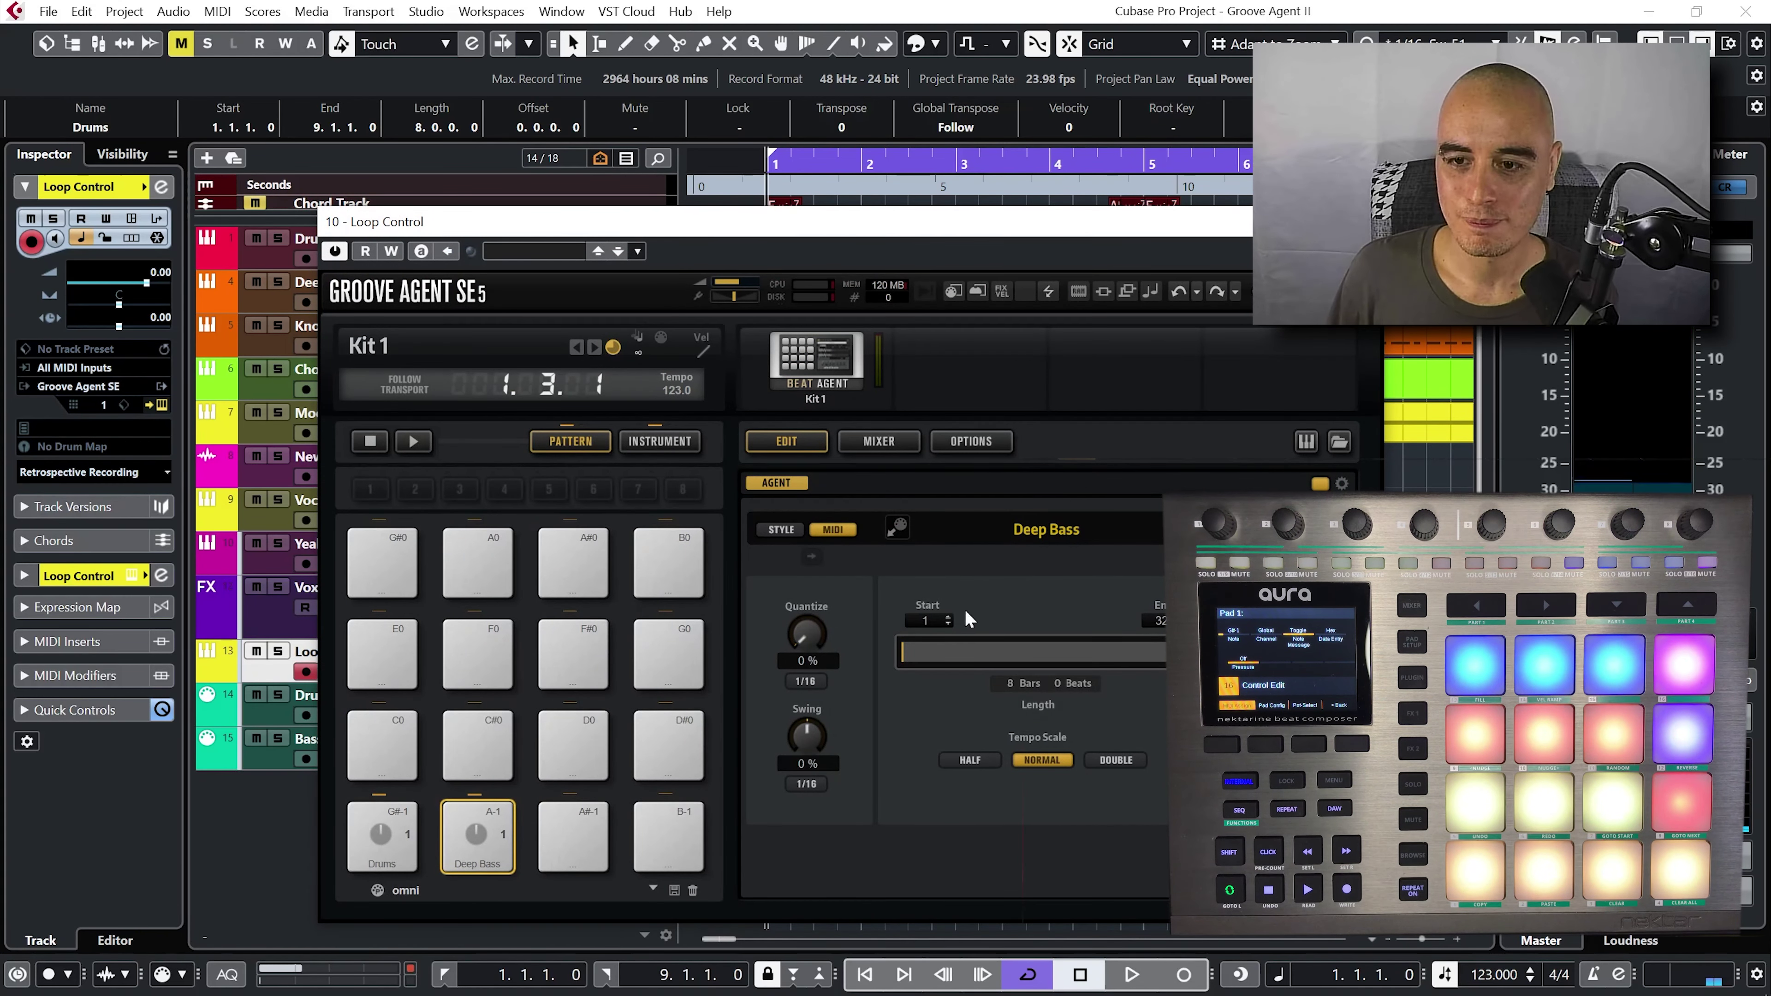